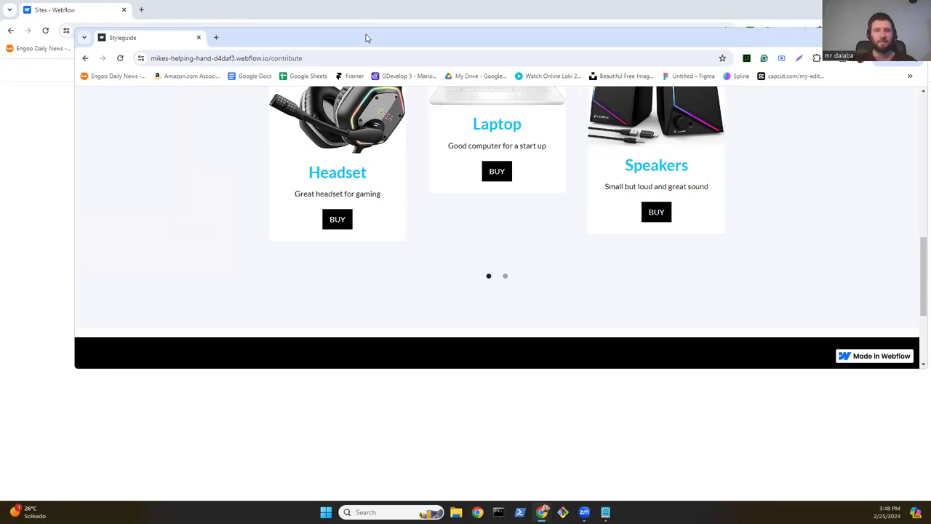
Step: Slide the Styleguide preview window off to the left and bring the Webflow dashboard forward
left_click_drag(366, 38, 0, 29)
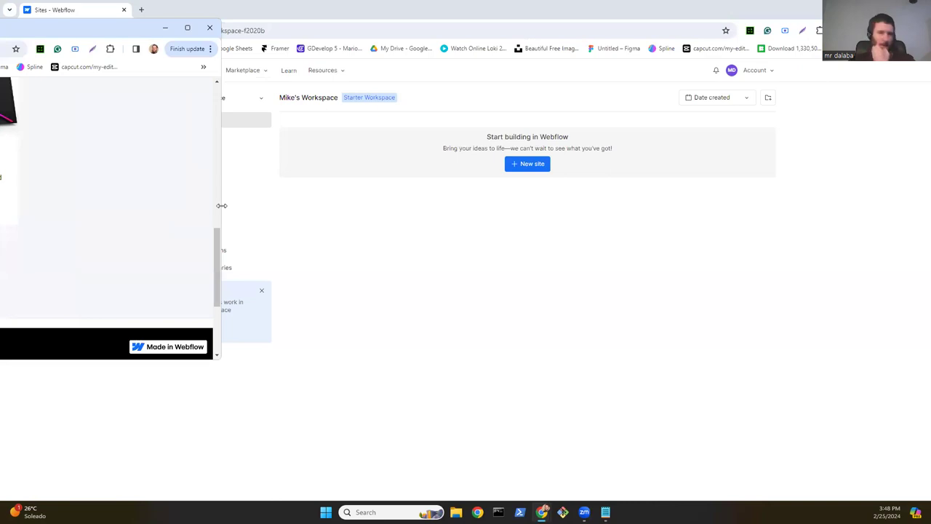
left_click(222, 206)
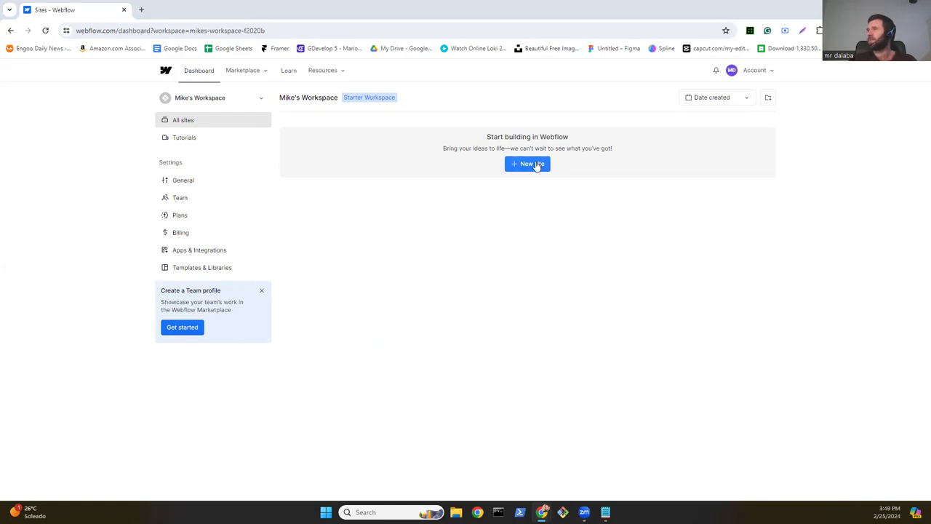
Step: Create a new blank site whose name ends in 's-helping-hand'
left_click(536, 164)
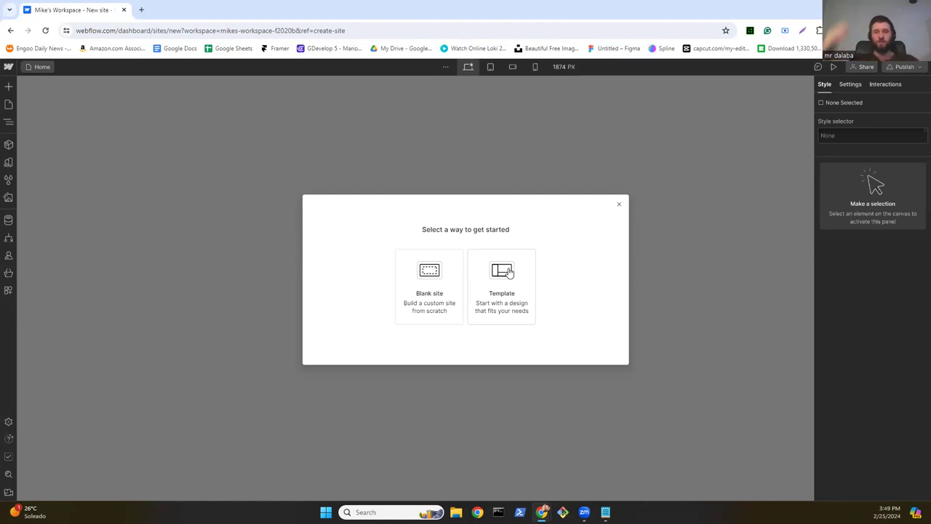
left_click(448, 272)
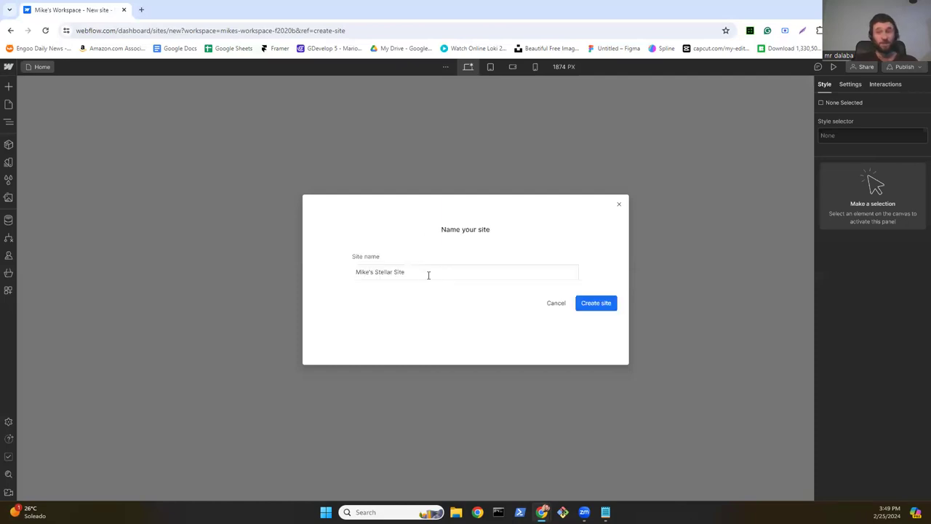
left_click(415, 272)
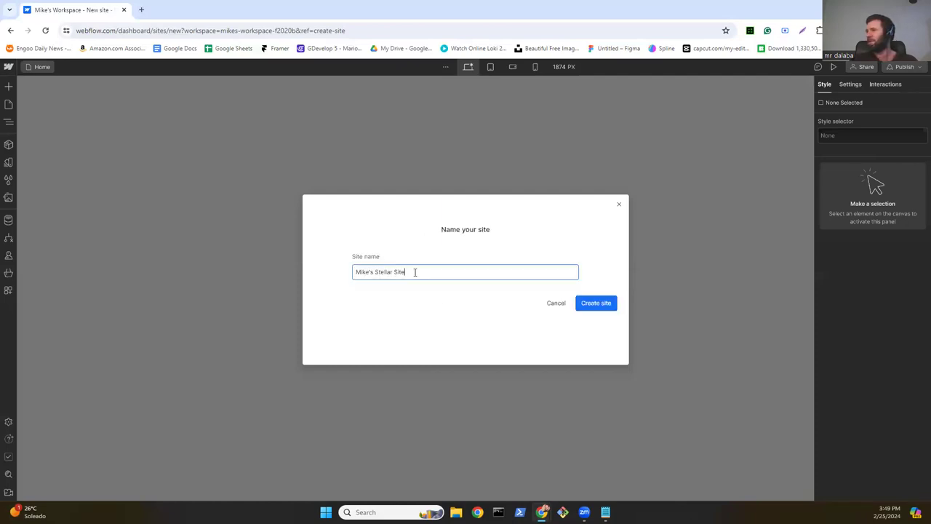
key("BackSpace")
key("BackSpace")
key("BackSpace")
key("BackSpace")
key("BackSpace")
key("BackSpace")
key("BackSpace")
key("BackSpace")
key("BackSpace")
key("BackSpace")
key("BackSpace")
key("BackSpace")
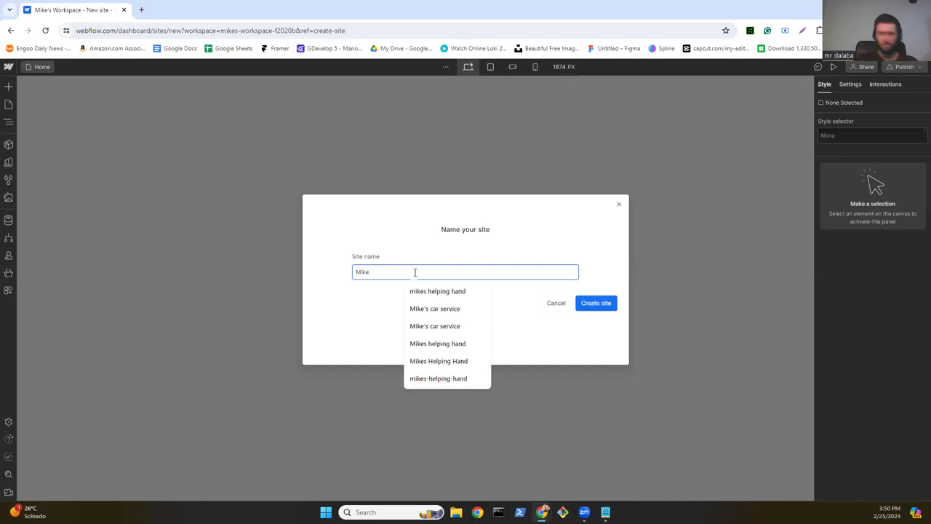
type("s")
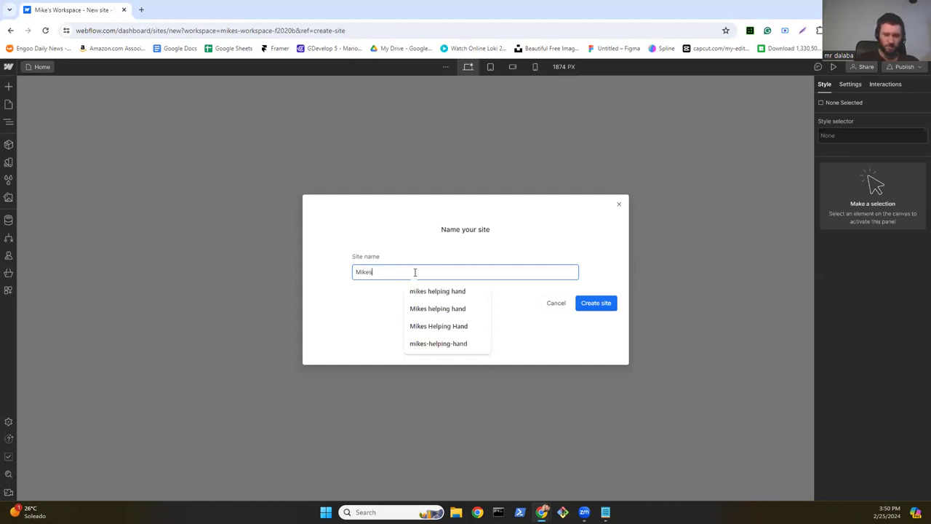
type("-h")
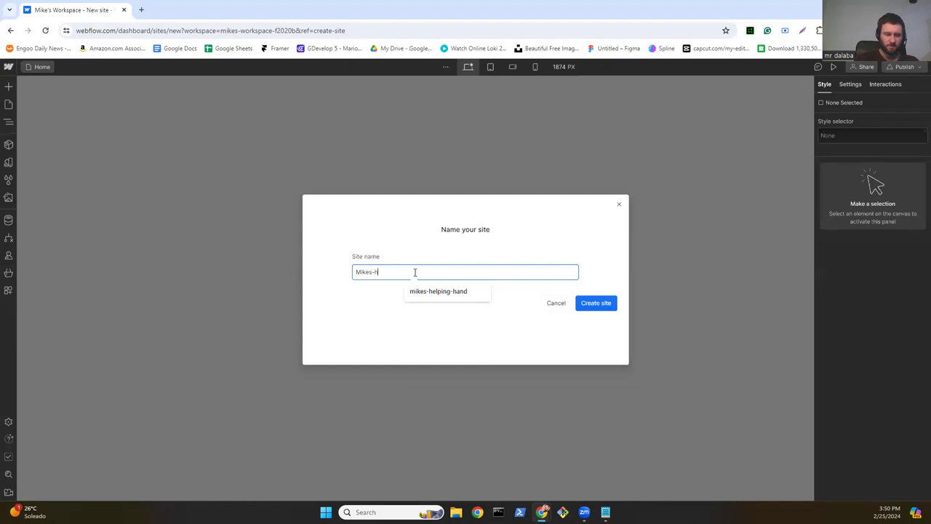
type("elping-hand")
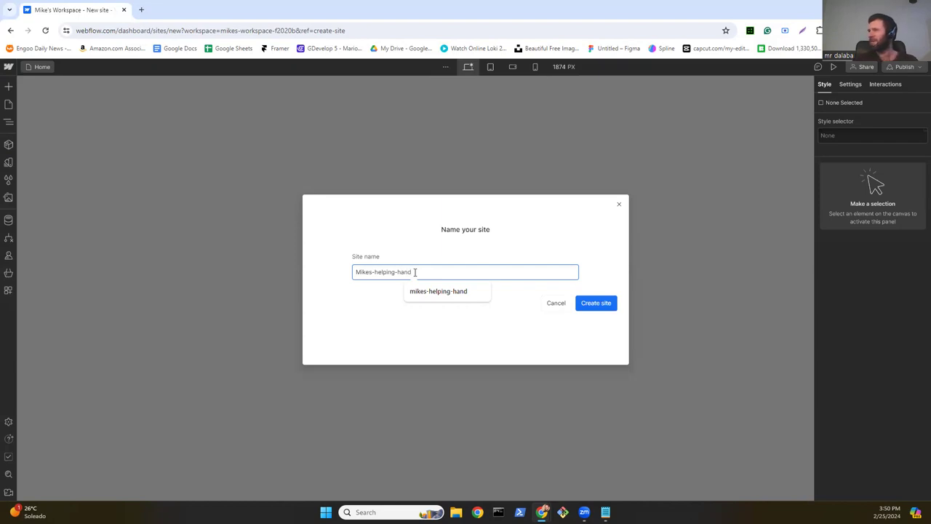
left_click(601, 308)
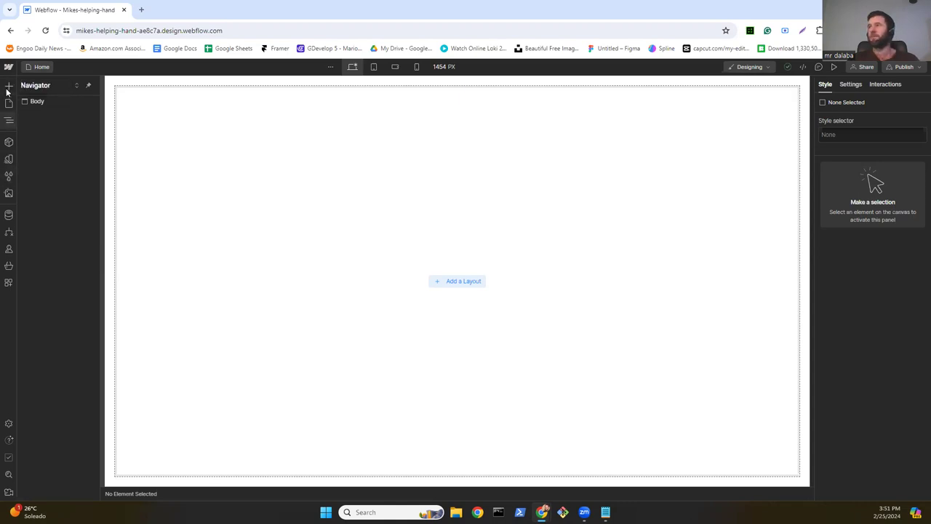
Step: Open the Add elements panel and scroll through its Structure, Basic, Typography, CMS, Media and Forms lists
left_click(8, 86)
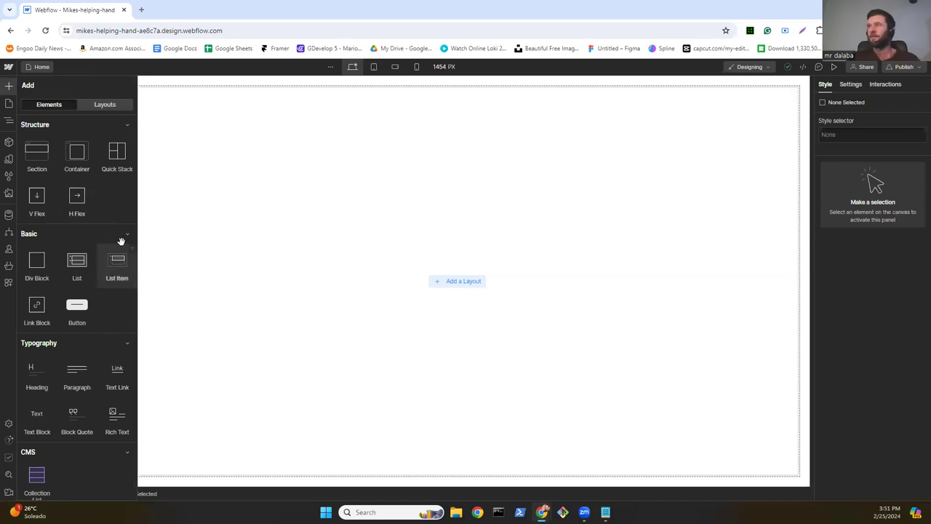
scroll(88, 229, "down", 3)
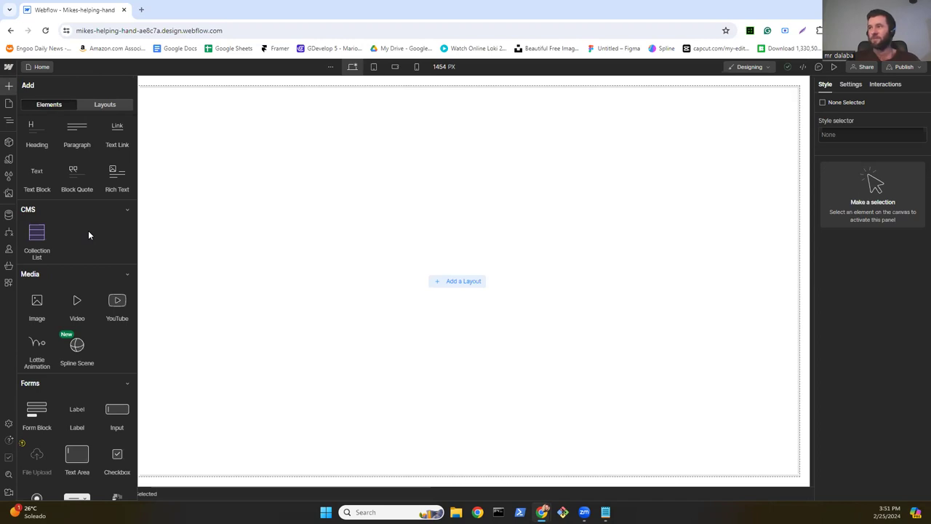
scroll(90, 232, "down", 2)
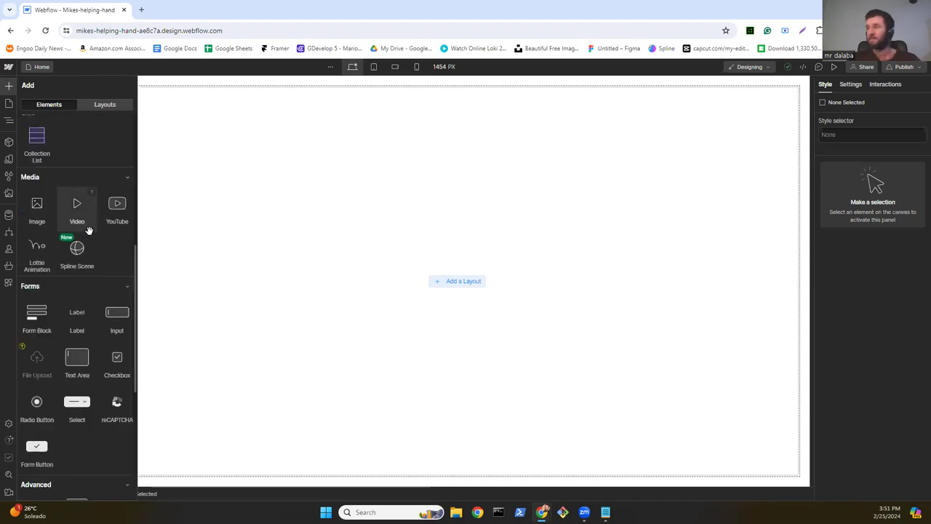
scroll(94, 234, "down", 6)
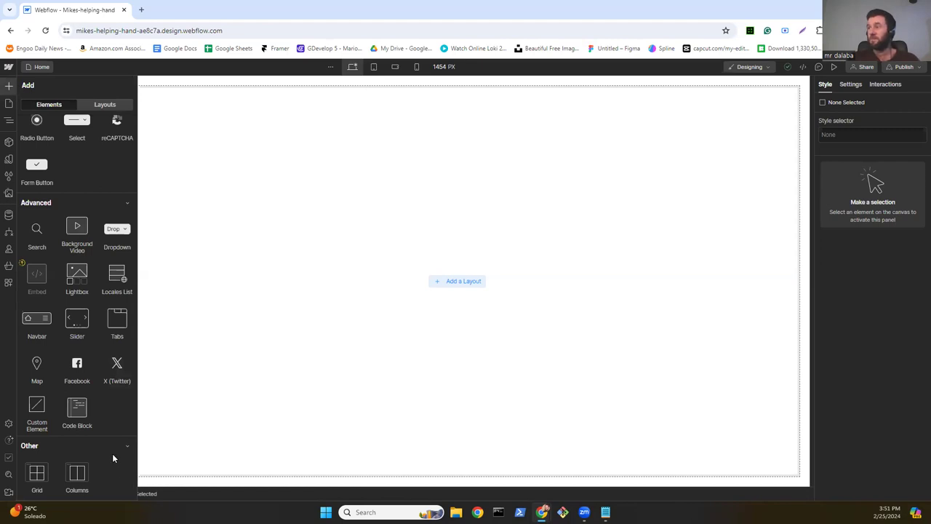
scroll(113, 458, "up", 5)
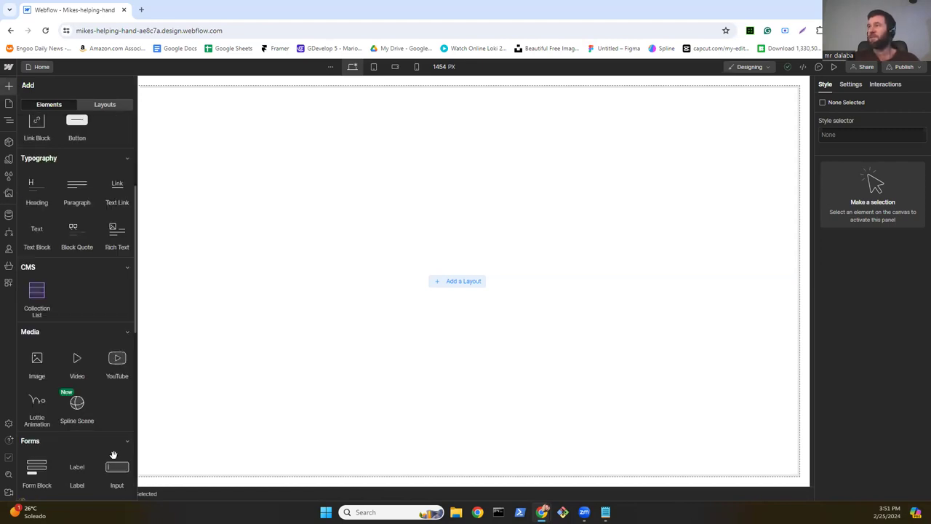
scroll(114, 459, "up", 3)
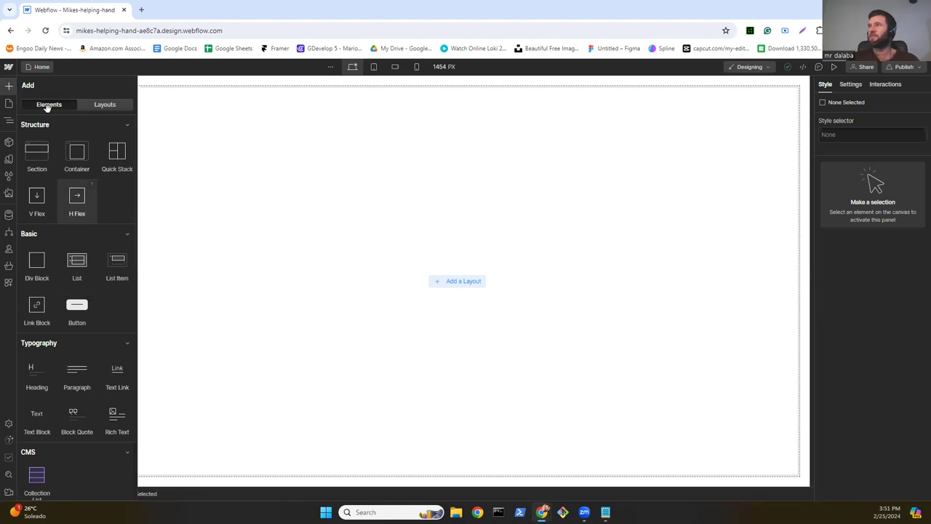
Step: Browse the Starter library's prebuilt layouts in the Add panel
left_click(102, 106)
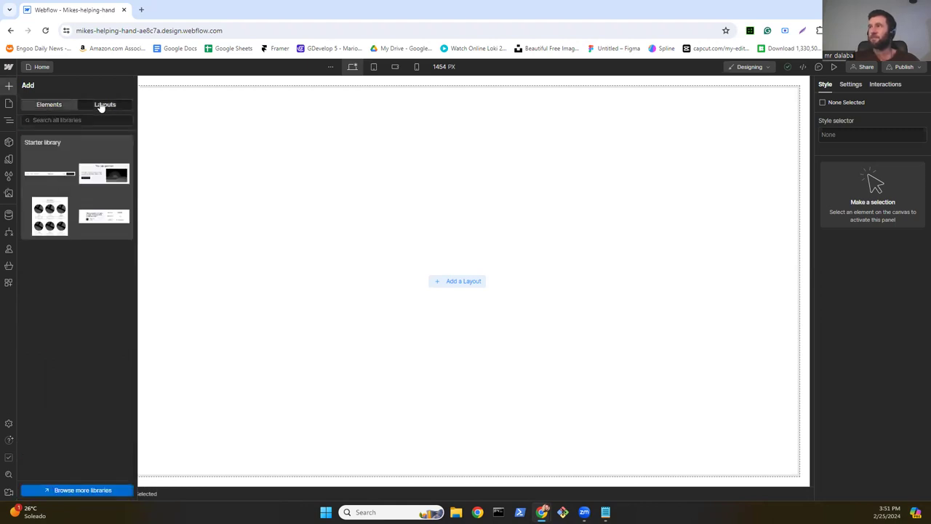
left_click(50, 151)
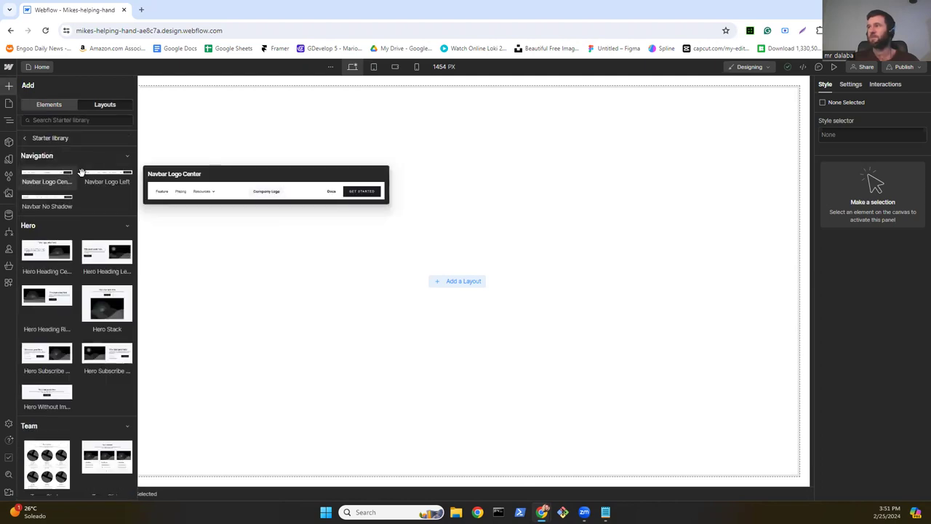
mouse_move(52, 202)
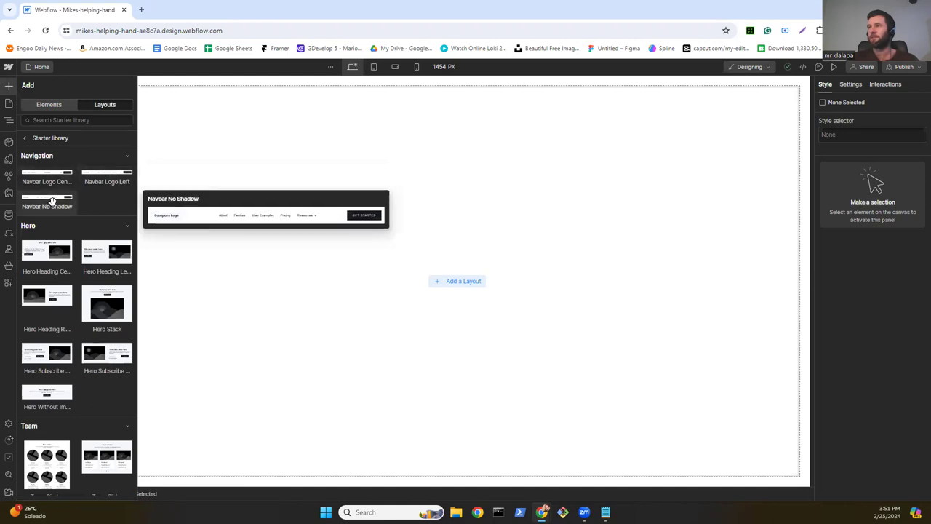
mouse_move(70, 252)
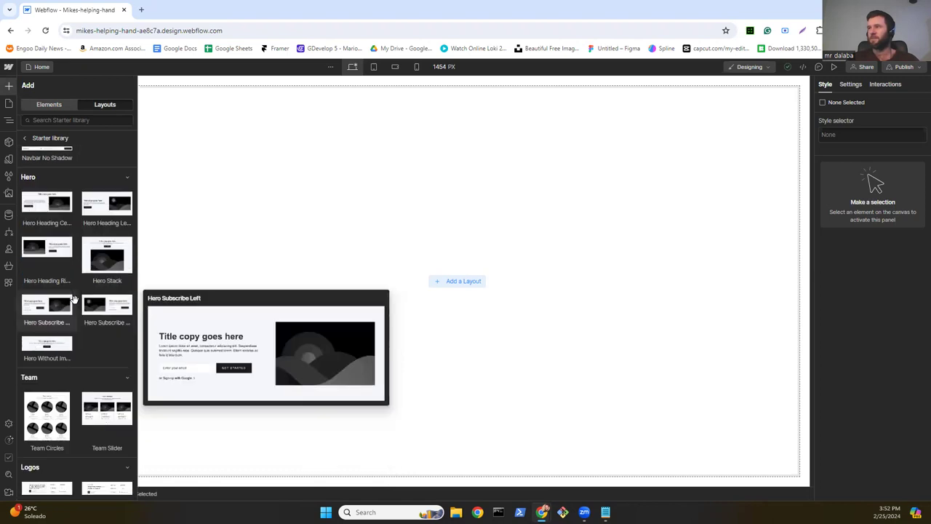
scroll(75, 301, "down", 3)
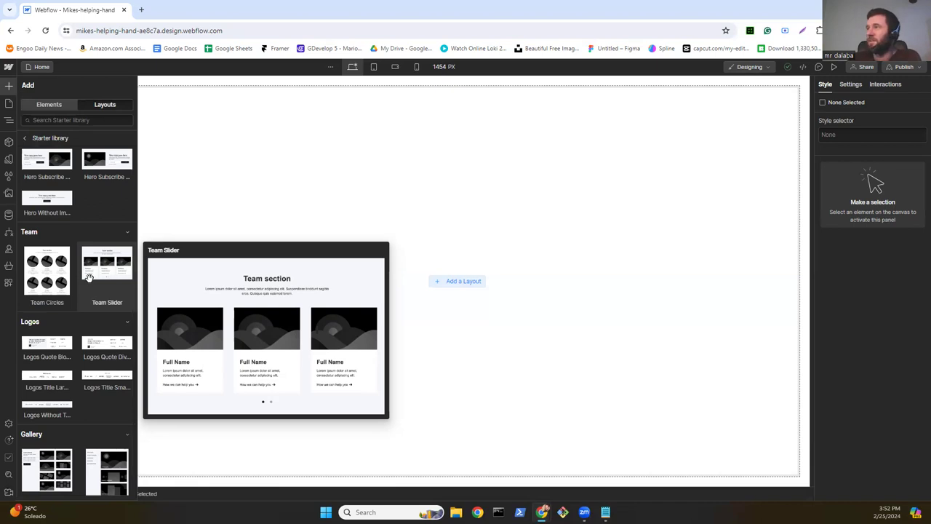
scroll(80, 269, "down", 2)
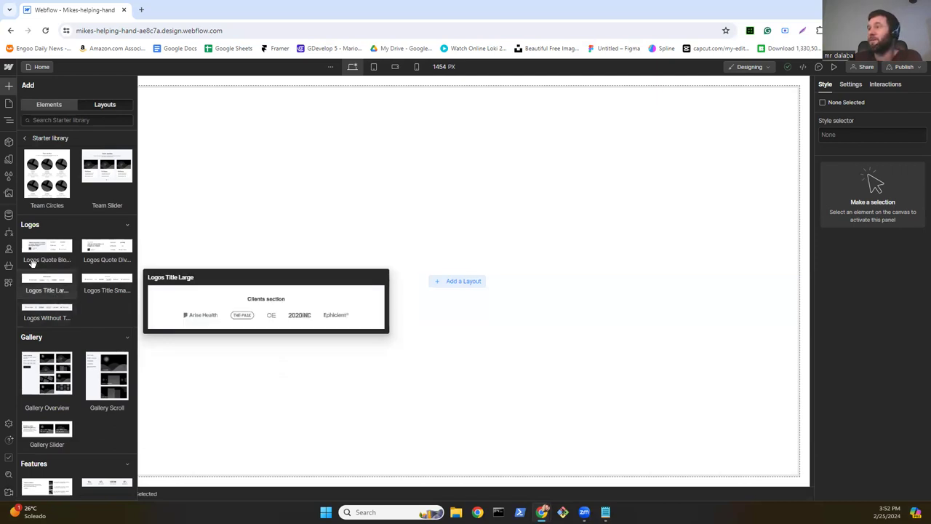
scroll(75, 269, "down", 1)
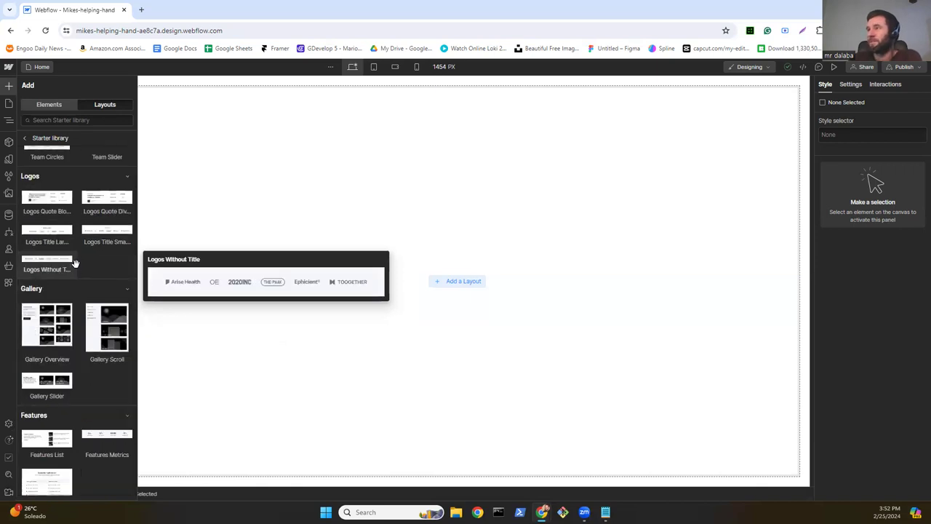
scroll(75, 263, "down", 1)
mouse_move(101, 291)
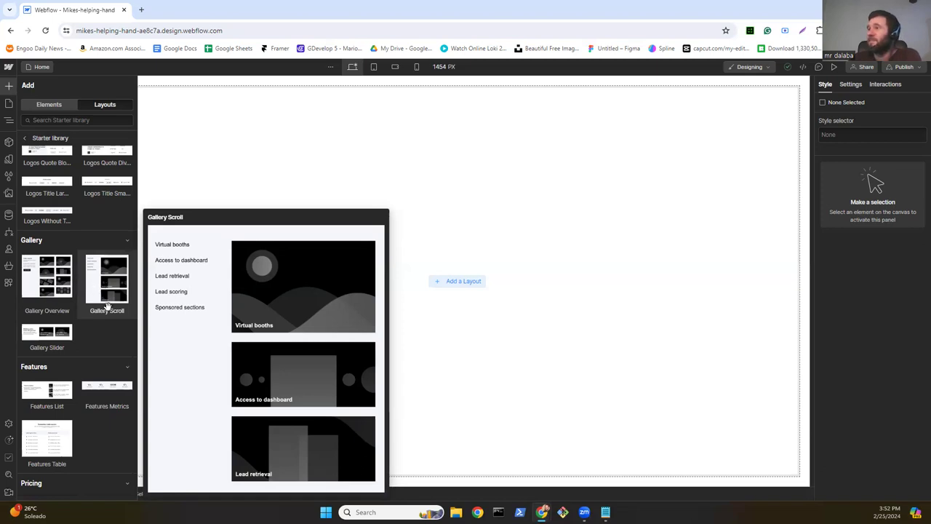
scroll(48, 333, "down", 1)
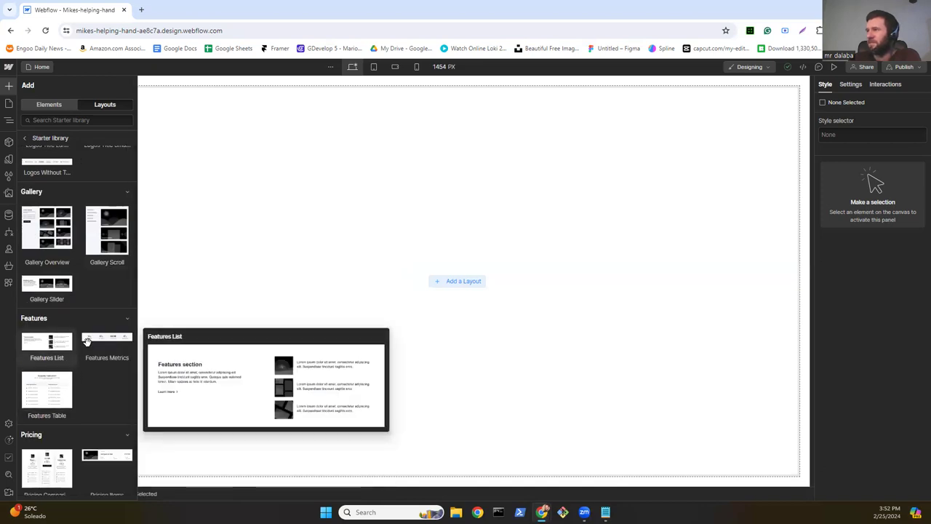
mouse_move(56, 398)
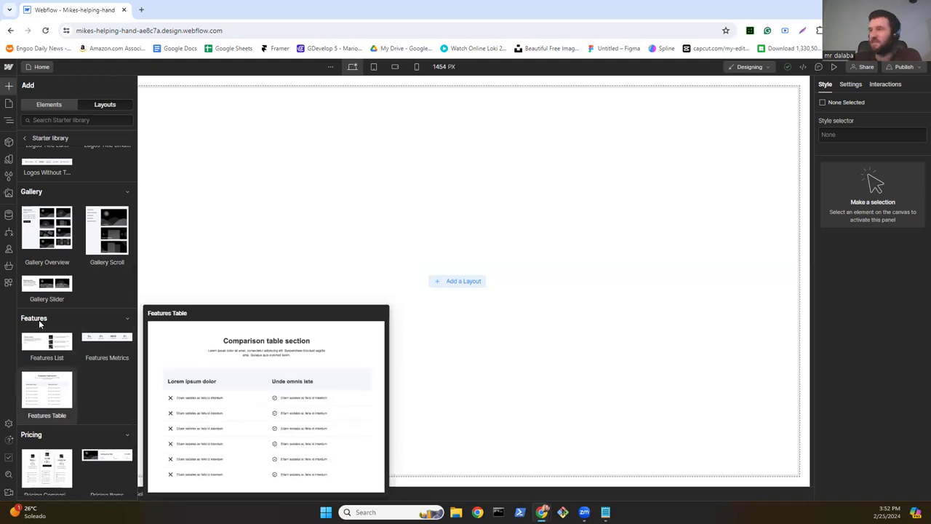
scroll(73, 368, "down", 1)
scroll(44, 295, "down", 3)
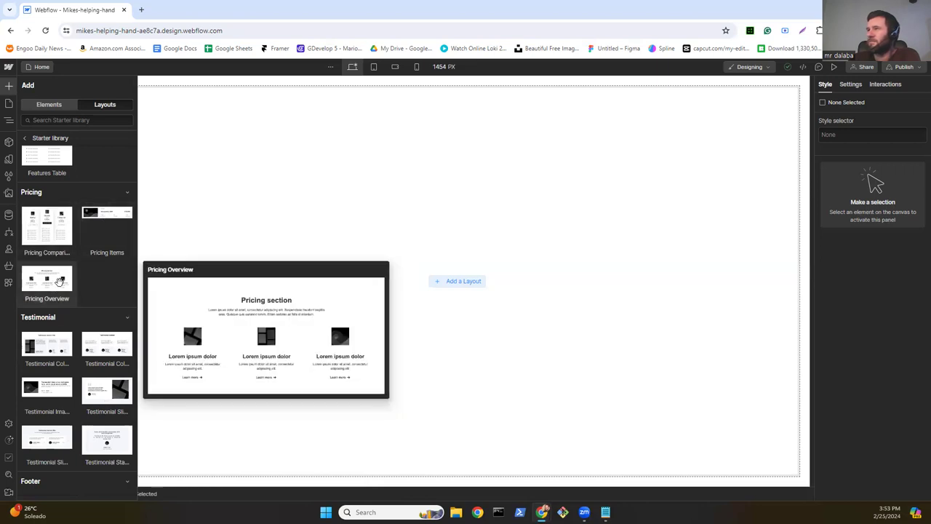
scroll(60, 281, "down", 1)
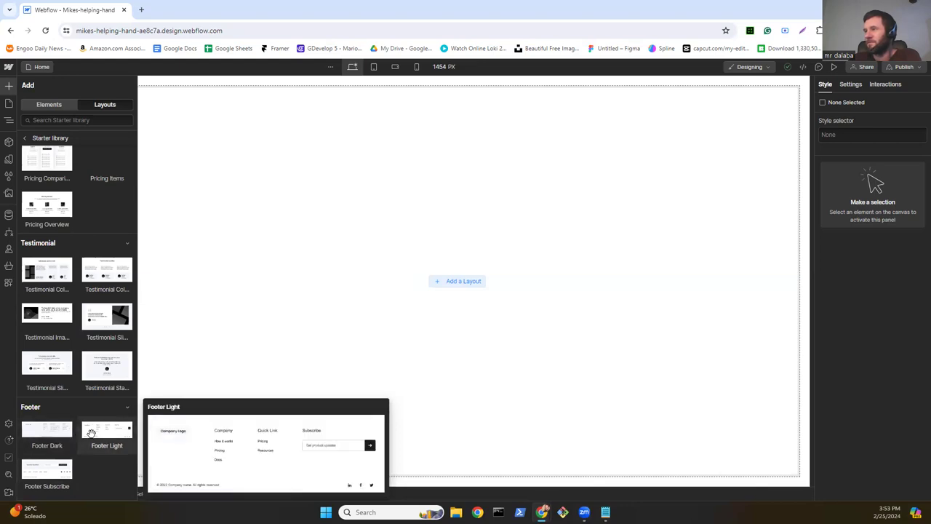
scroll(91, 431, "up", 5)
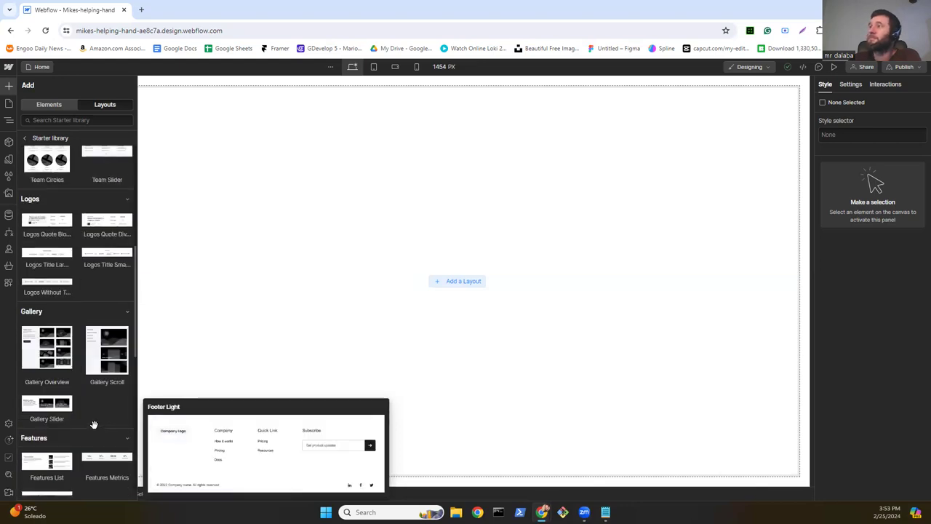
scroll(93, 424, "up", 5)
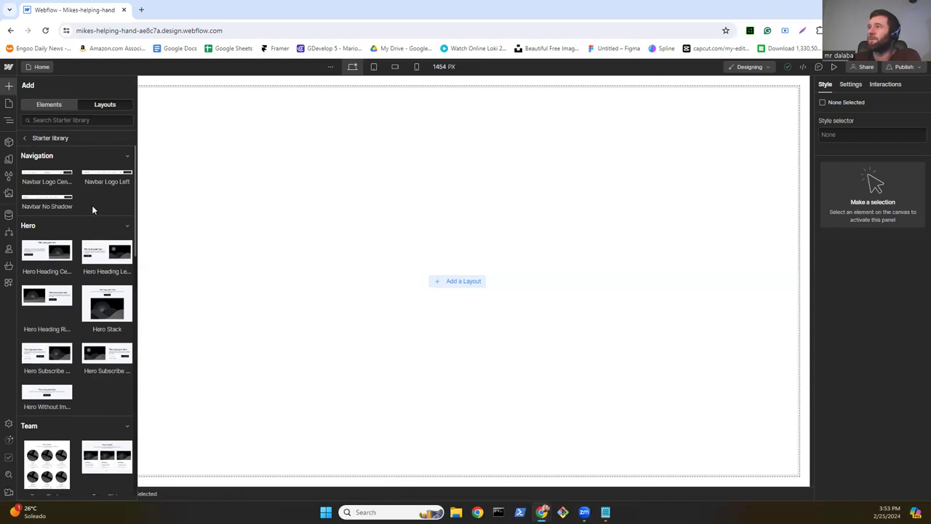
Step: Drag the Navbar Logo Center layout onto the top of the blank Home page
mouse_move(106, 175)
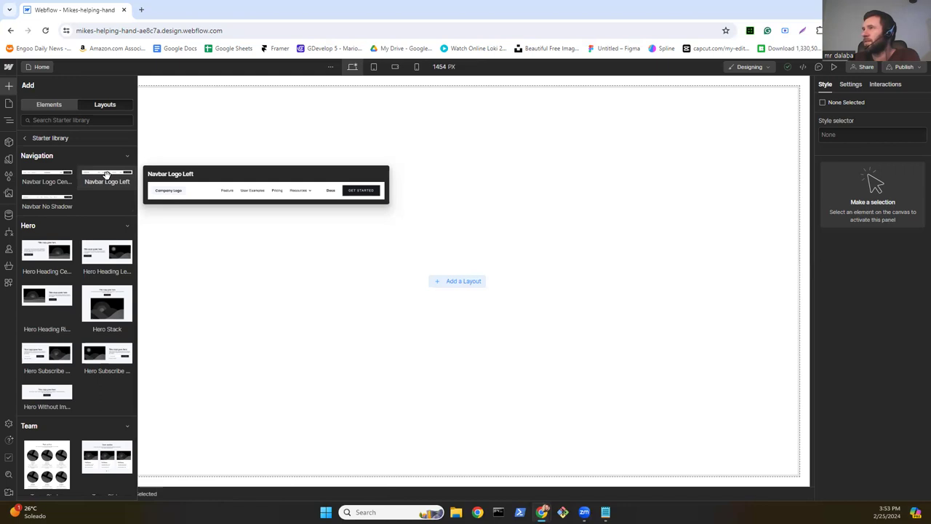
mouse_move(59, 202)
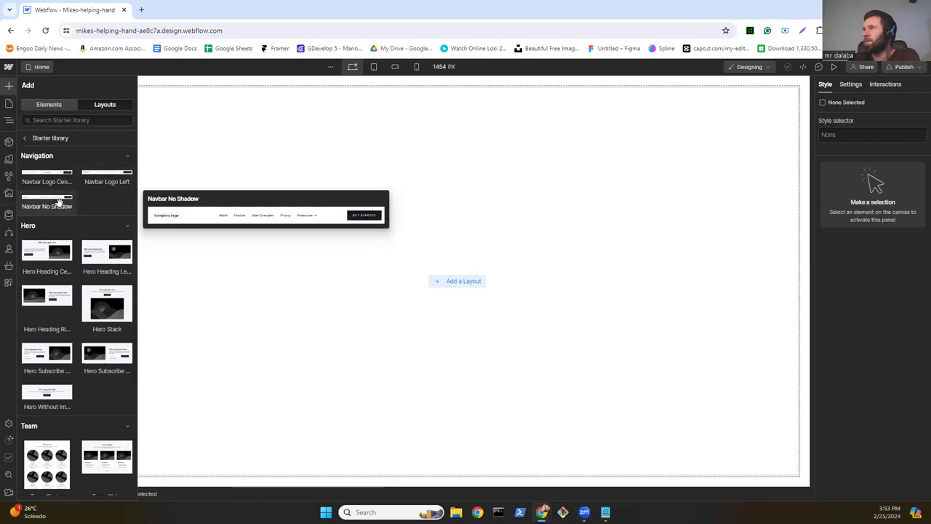
mouse_move(55, 169)
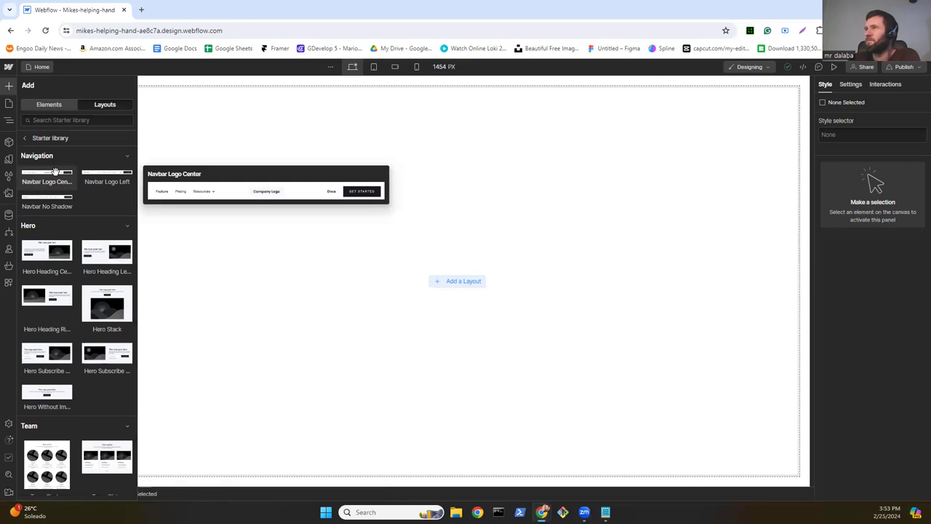
left_click_drag(55, 171, 265, 121)
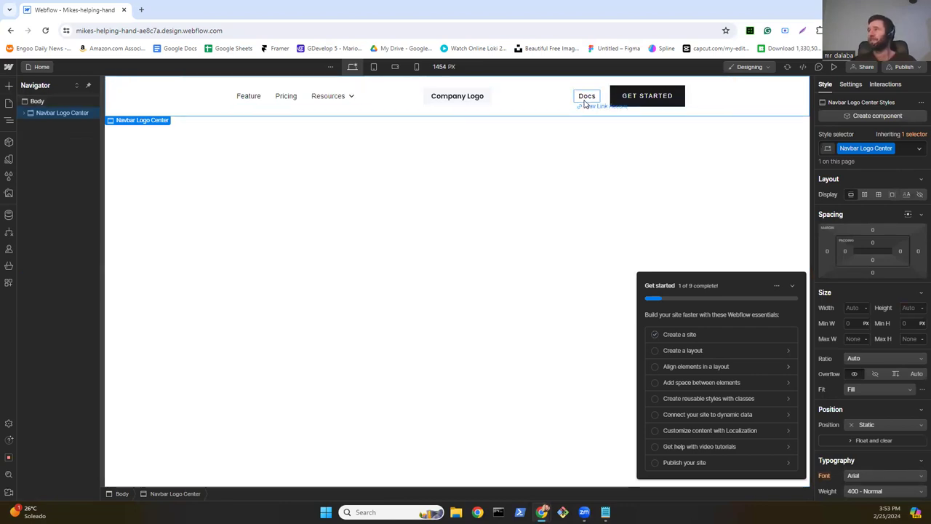
Step: Delete the GET STARTED button and the empty Mobile Margin box beside Docs
left_click(627, 105)
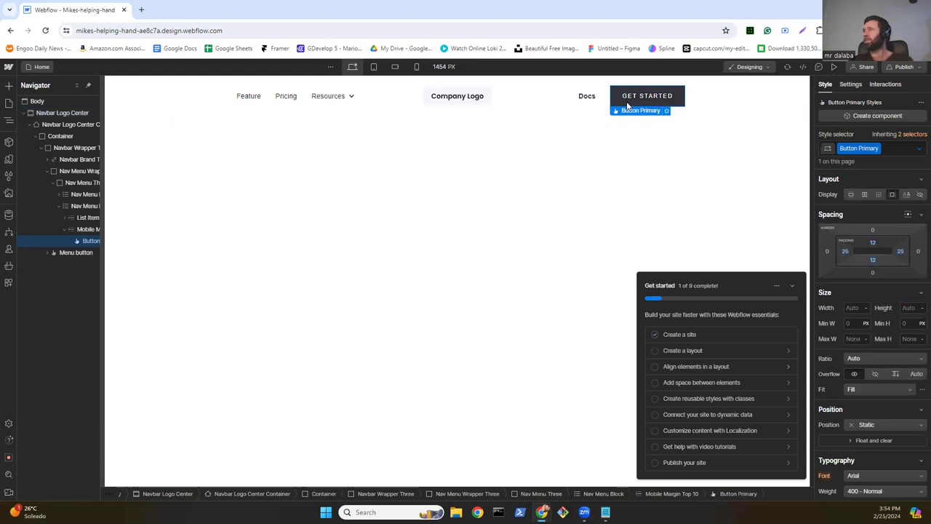
key("Delete")
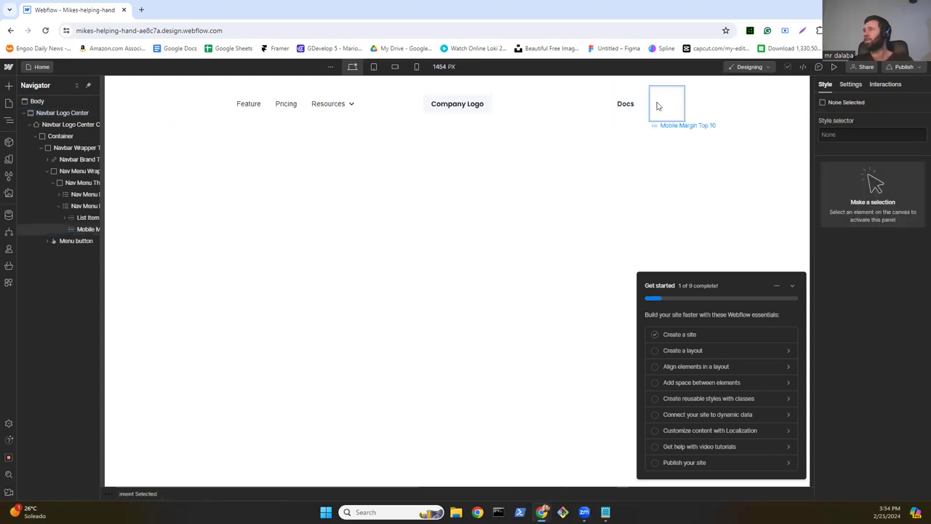
left_click(657, 106)
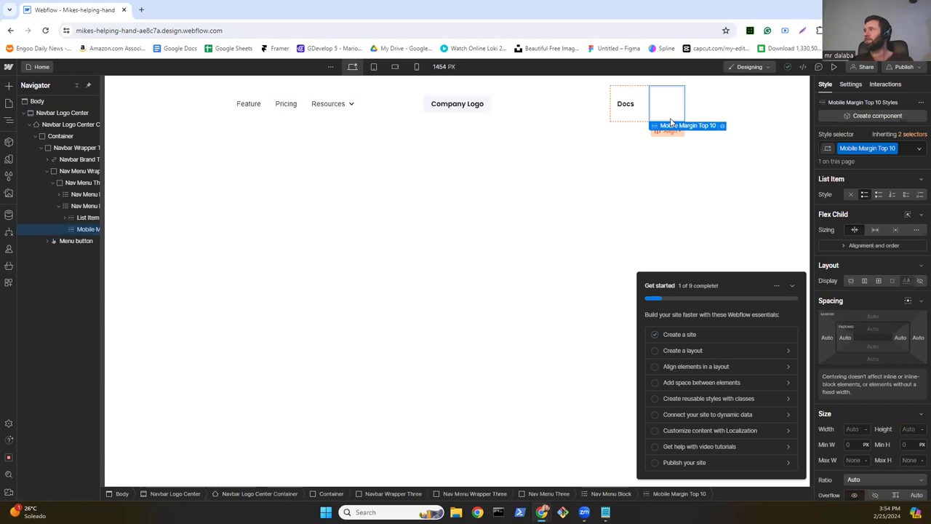
key("Delete")
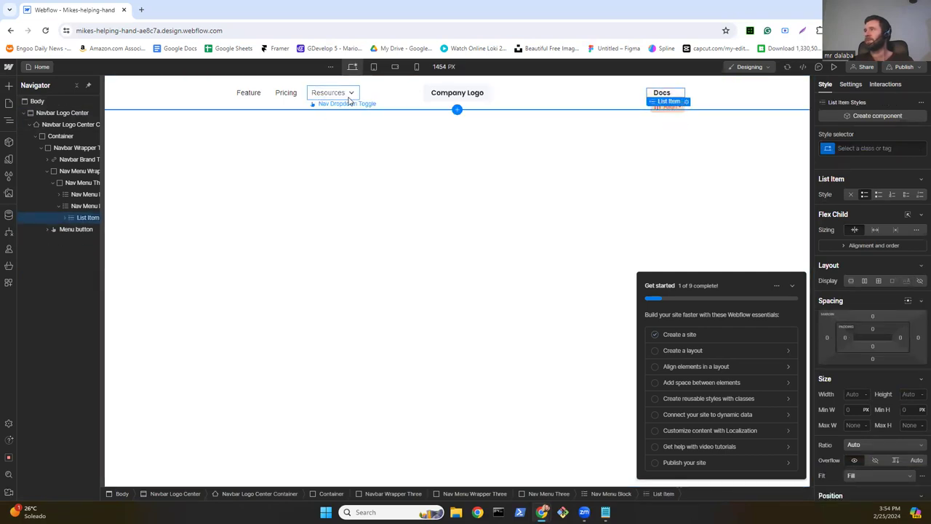
Step: Delete the Resources dropdown, the Pricing link and their leftover empty list items
left_click(348, 101)
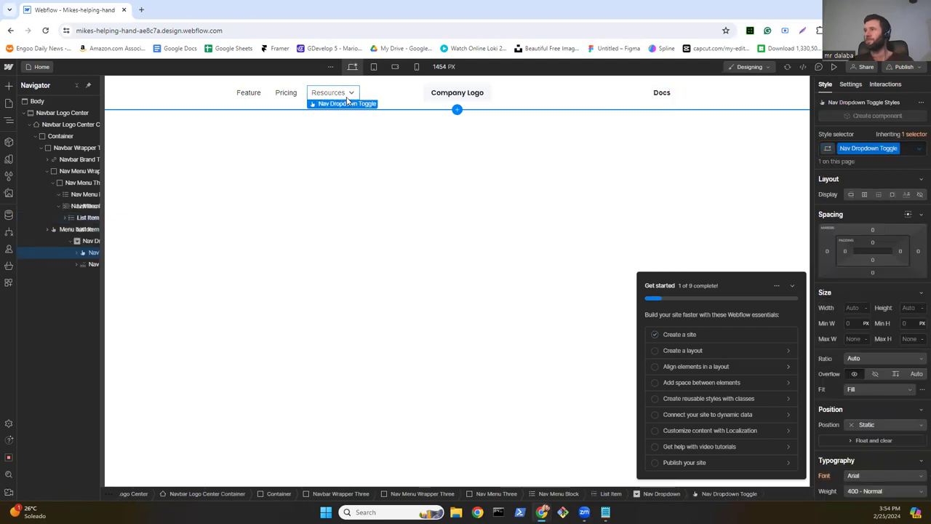
key("Delete")
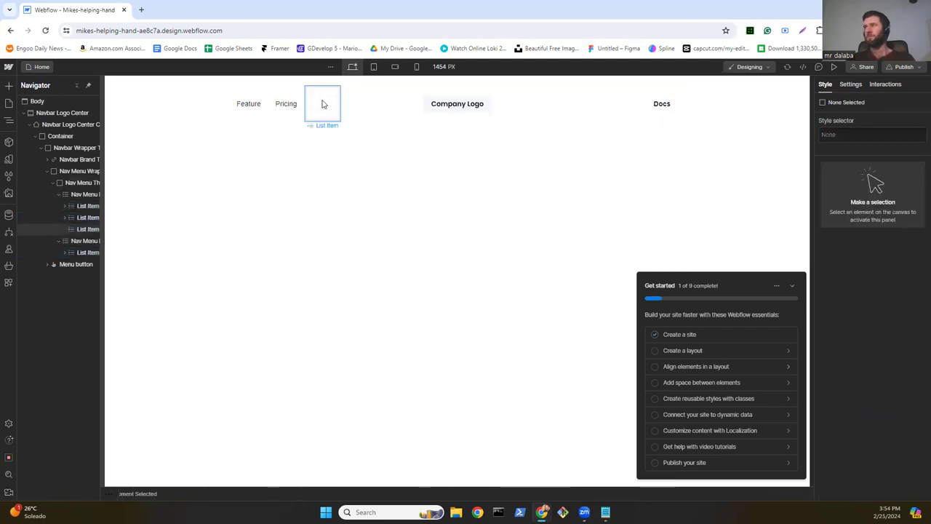
left_click_drag(324, 104, 295, 95)
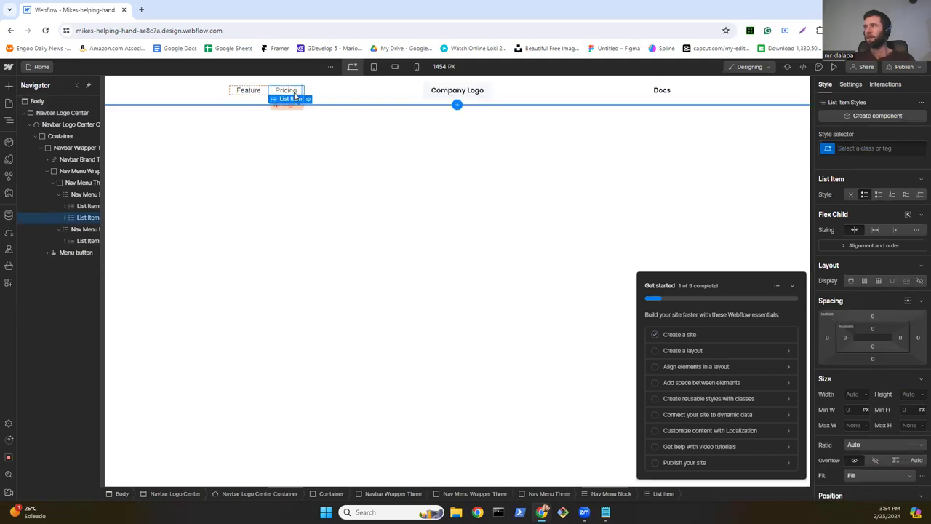
left_click(295, 93)
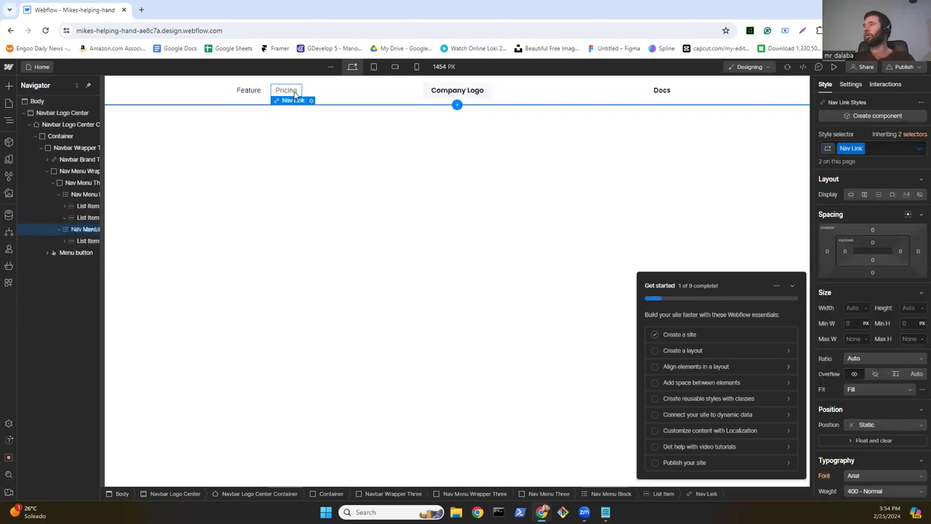
key("Delete")
left_click(295, 96)
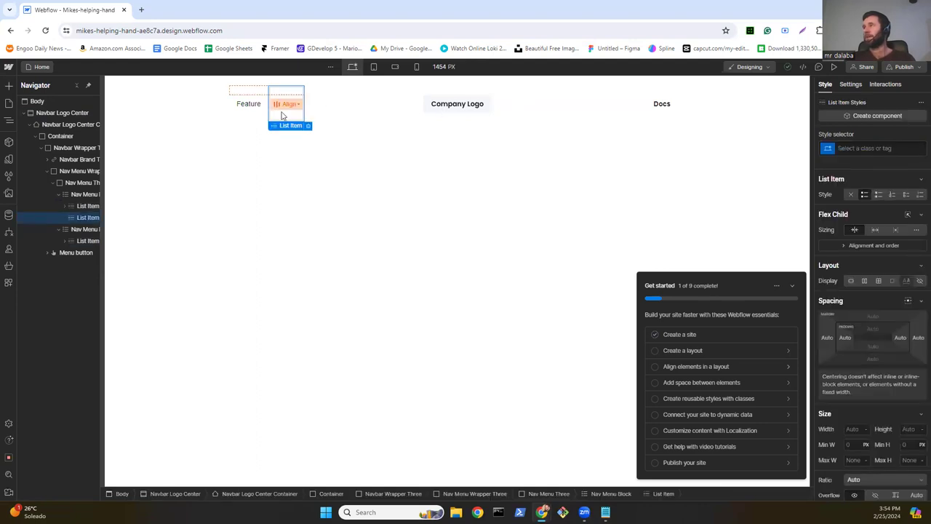
key("Delete")
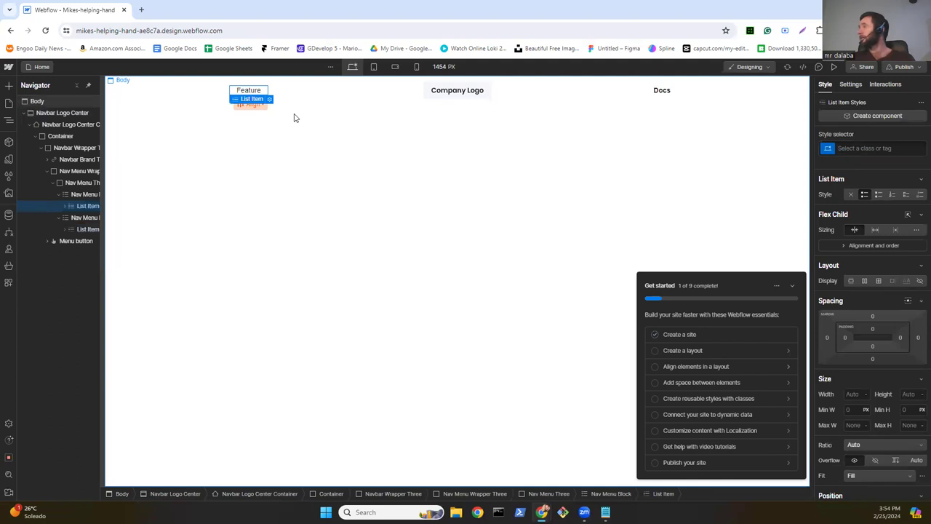
left_click(249, 95)
Step: Retype the Feature navbar link as 'Home'
double_click(249, 93)
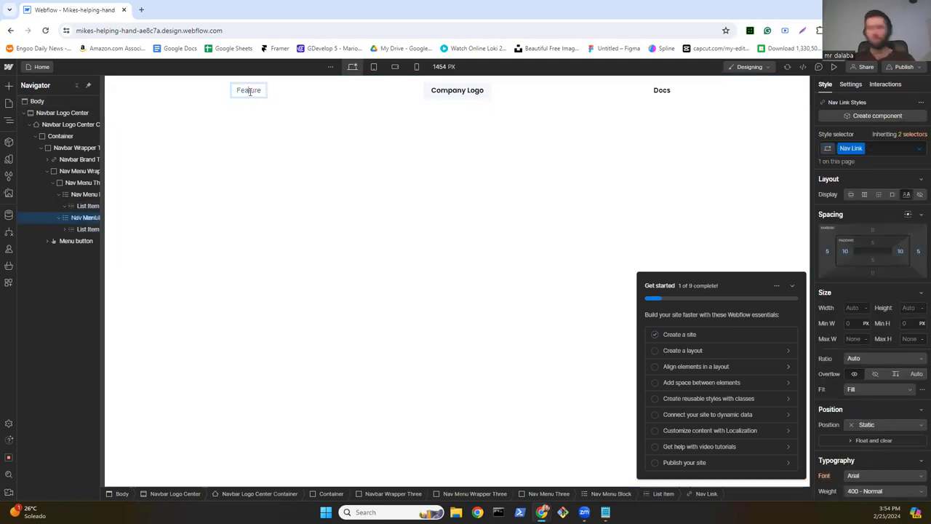
key("BackSpace")
key("BackSpace")
key("BackSpace")
key("BackSpace")
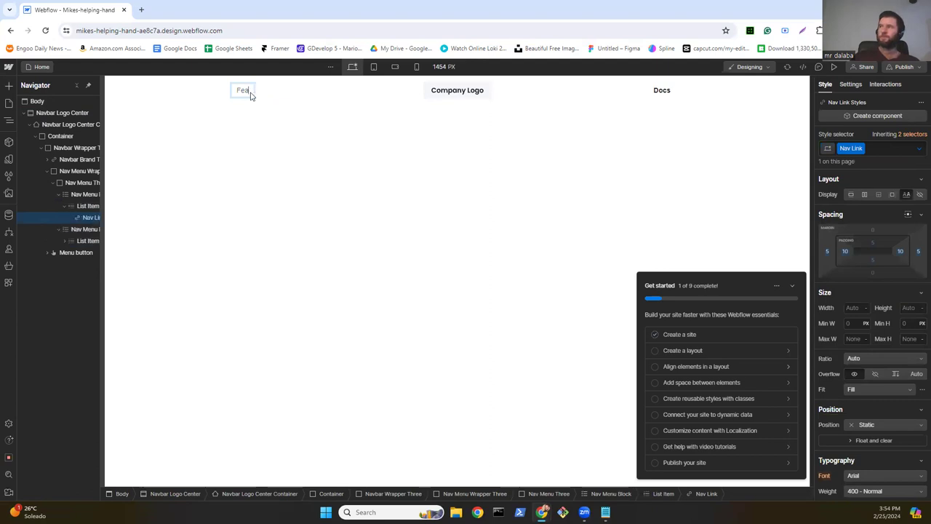
key("BackSpace")
key("BackSpace")
key("BackSpace")
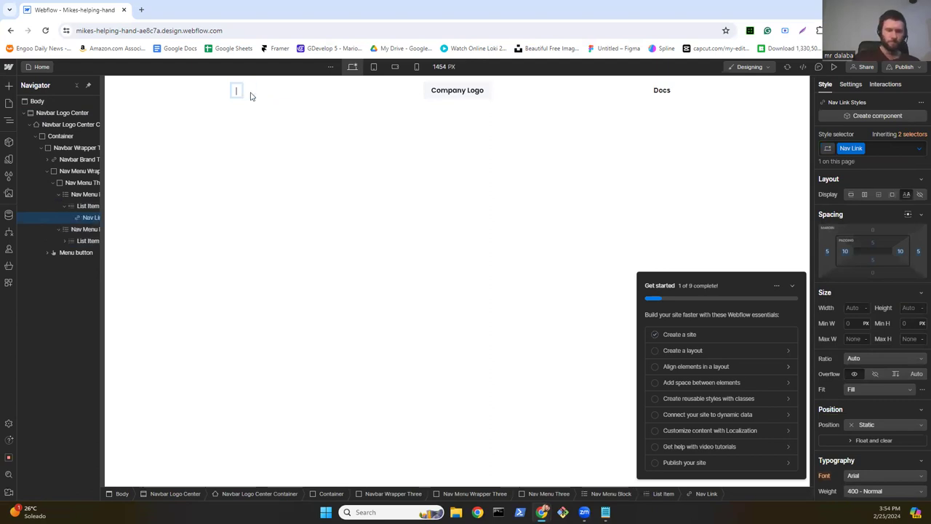
type("Home")
key("Escape")
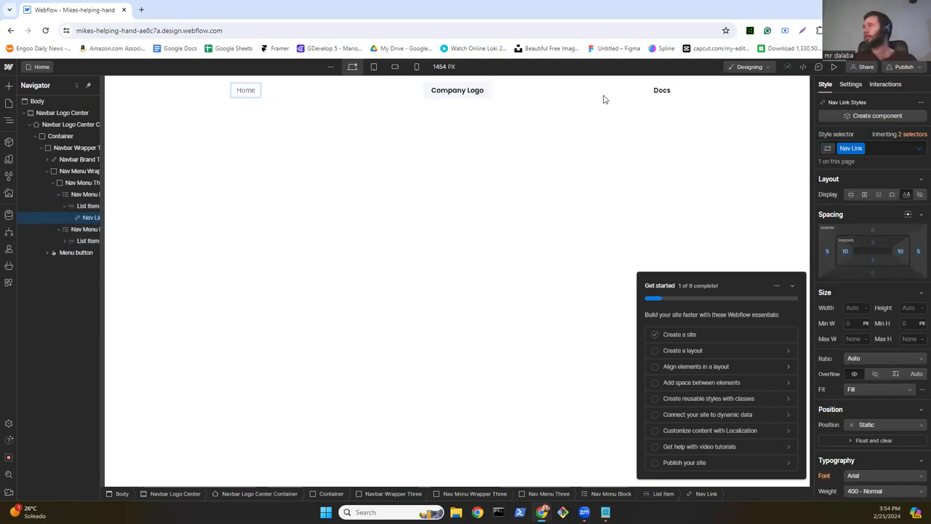
Step: Retype the Docs navbar link as 'Contribute' and finish editing its text
left_click(662, 91)
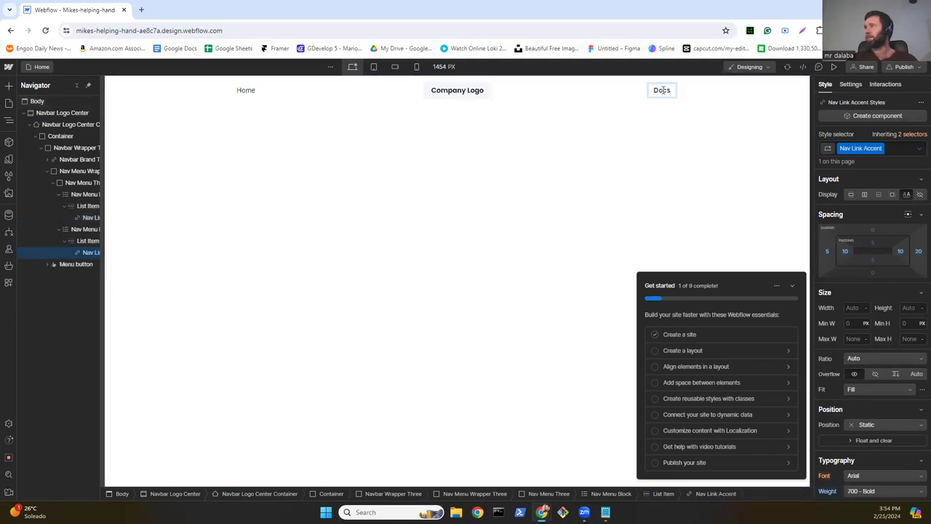
double_click(667, 88)
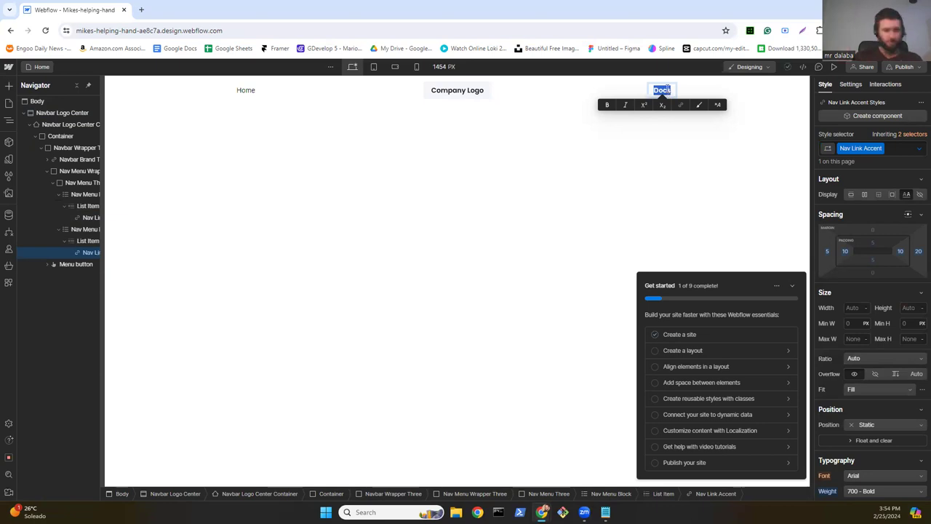
type("Co")
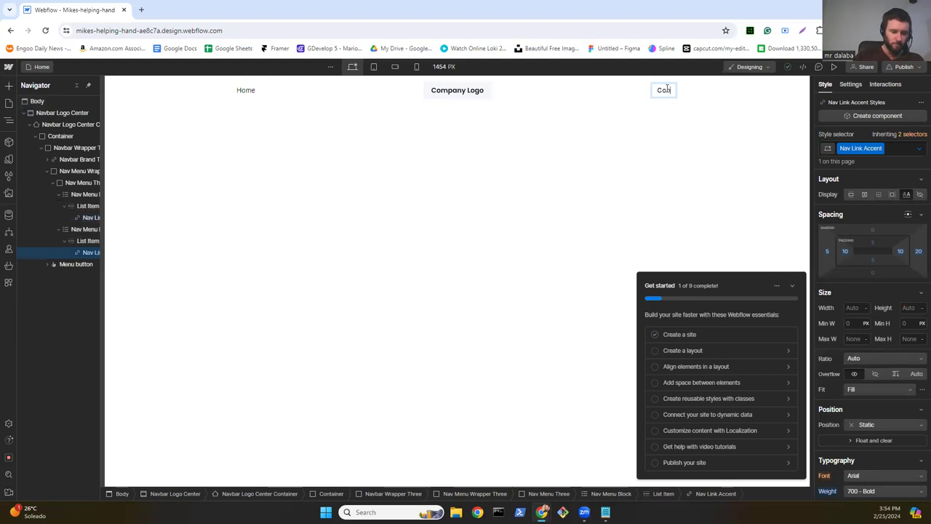
type("ntribute")
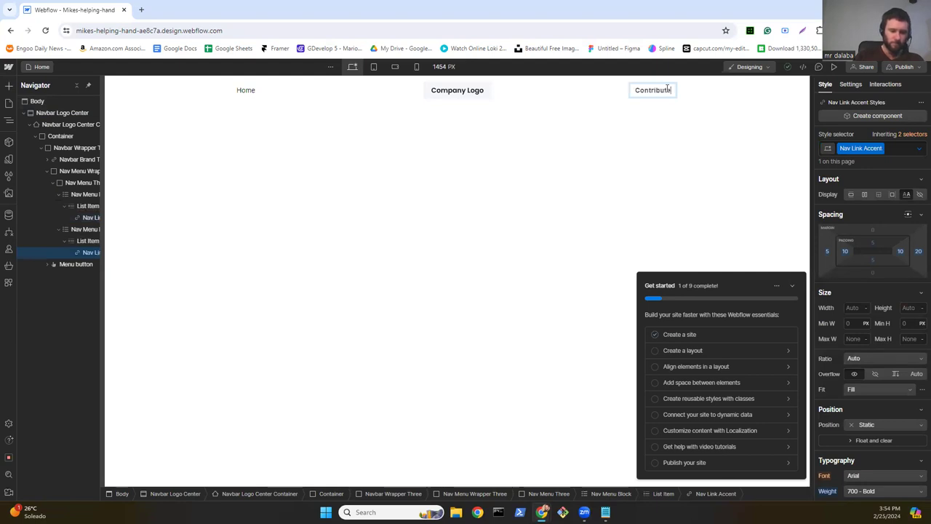
left_click(589, 154)
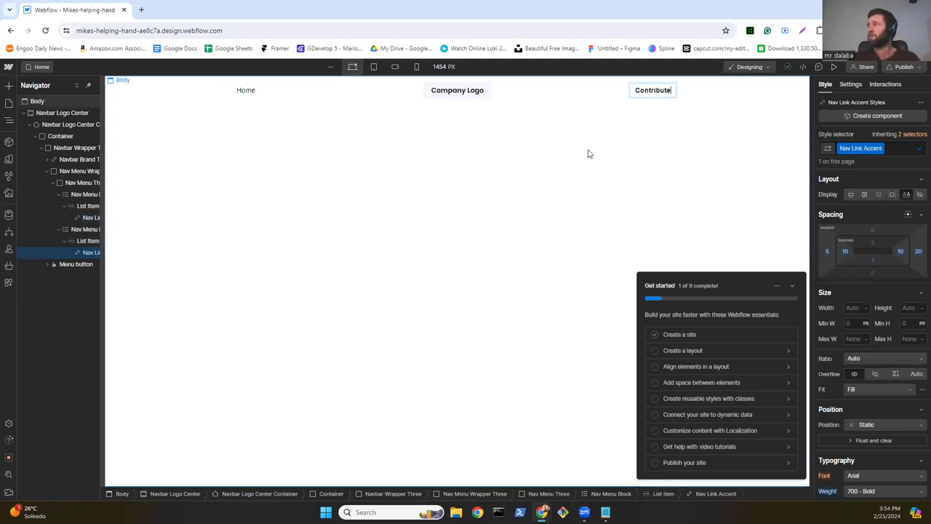
left_click(662, 93)
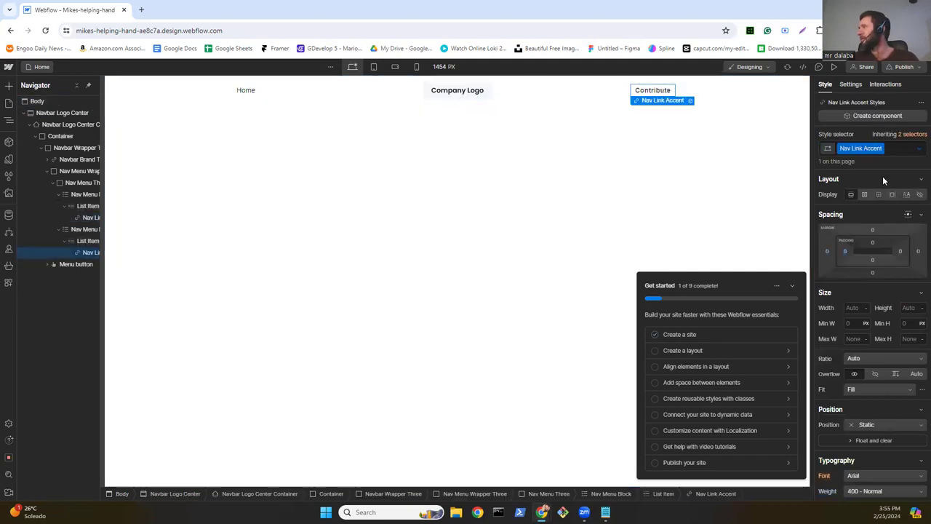
double_click(673, 93)
left_click_drag(670, 90, 632, 90)
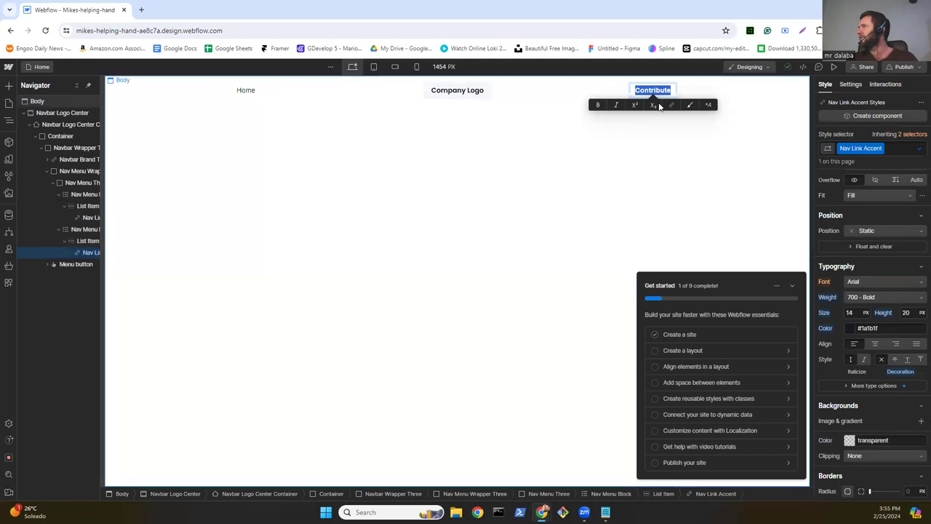
key("Escape")
key("Escape")
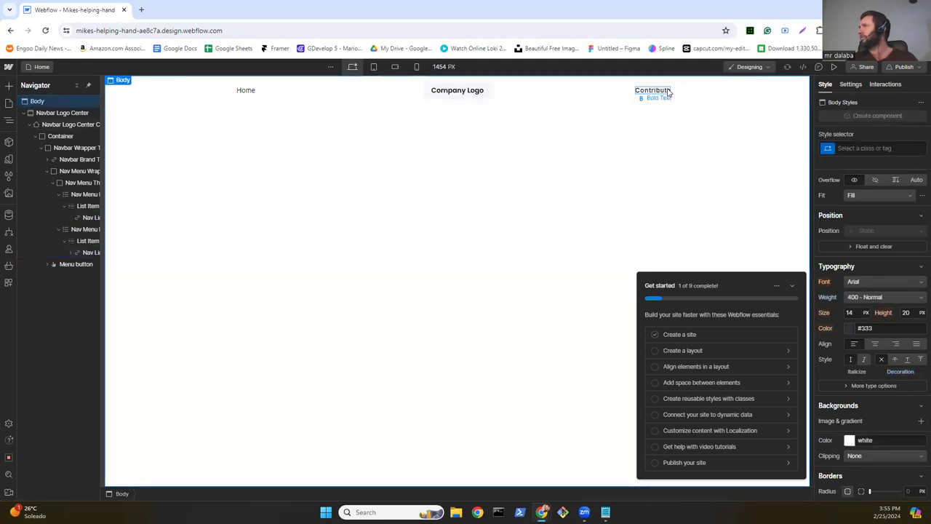
left_click(668, 91)
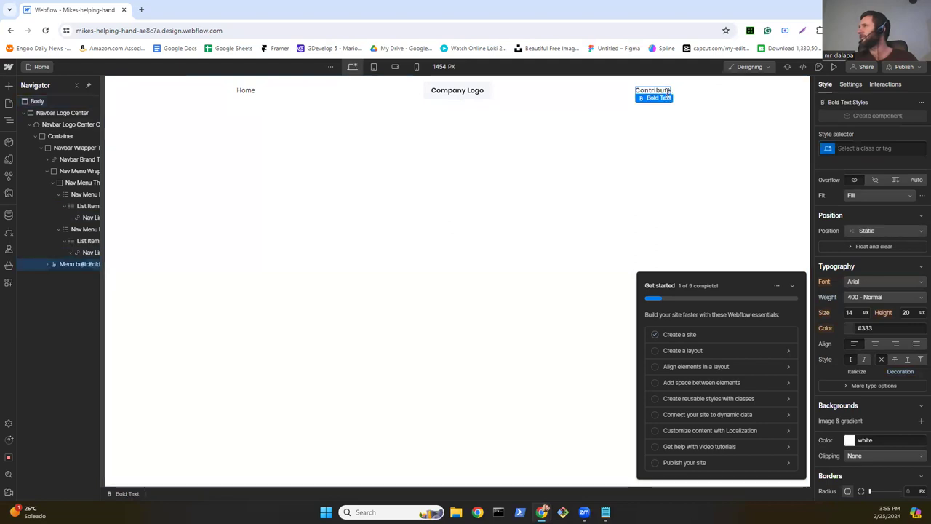
key("Escape")
double_click(661, 91)
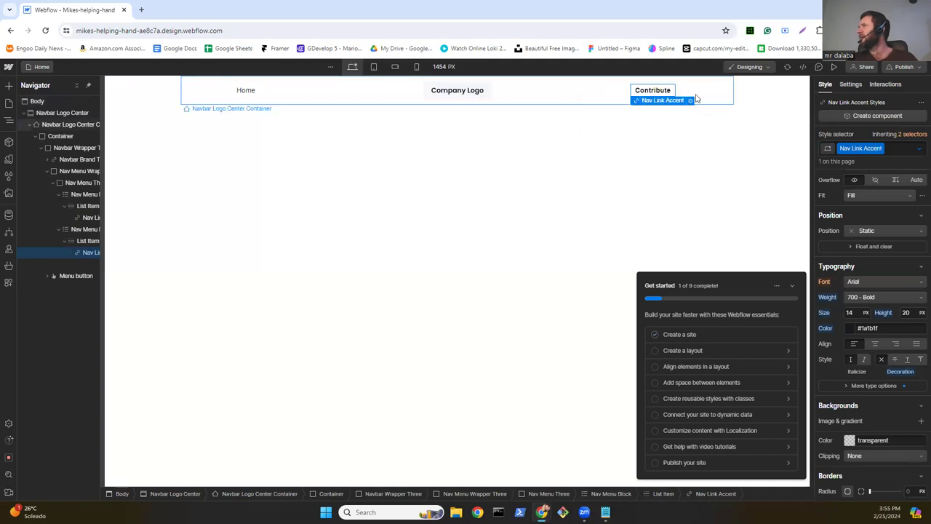
left_click(690, 138)
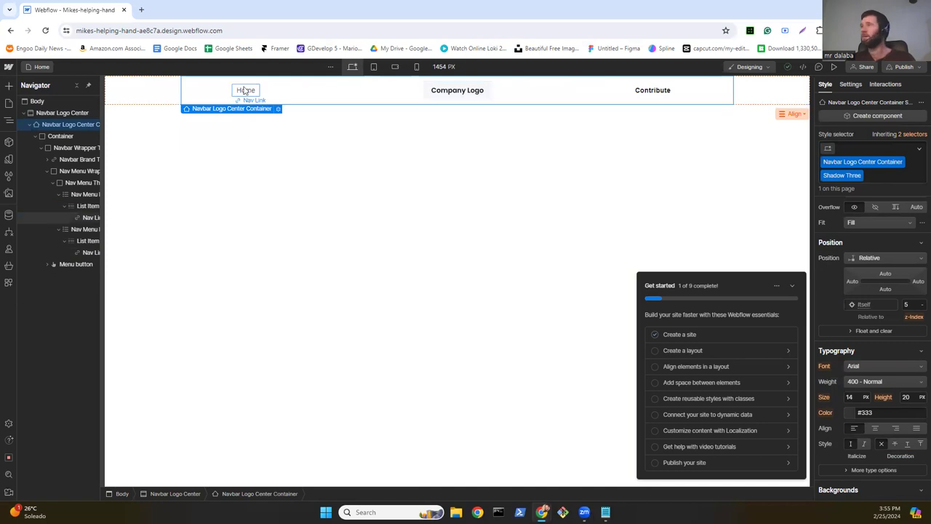
Step: Delete the Home link along with its empty list item and left menu block
left_click(245, 90)
key("Delete")
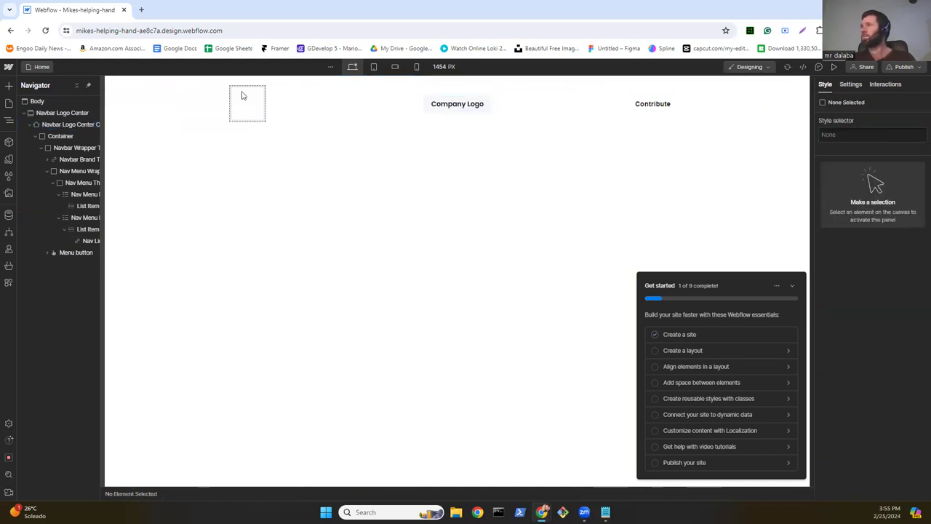
left_click(250, 113)
key("Delete")
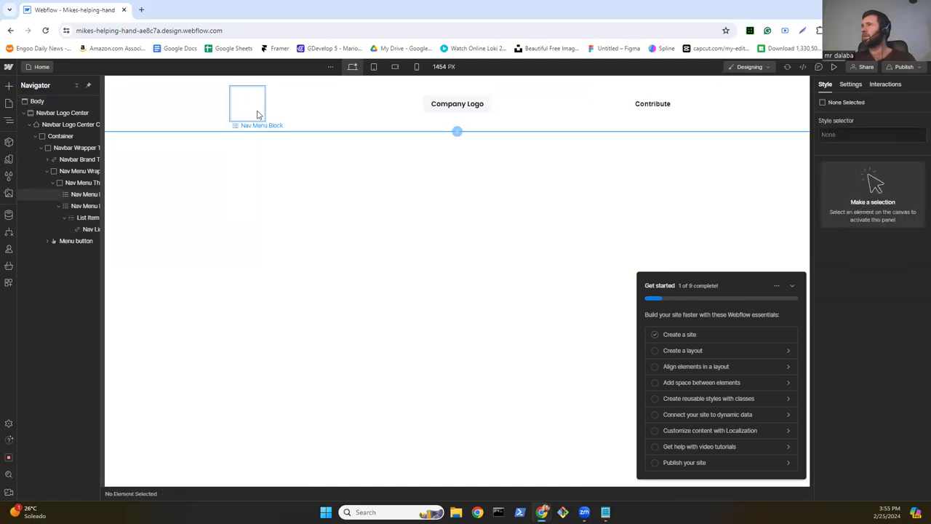
left_click(257, 114)
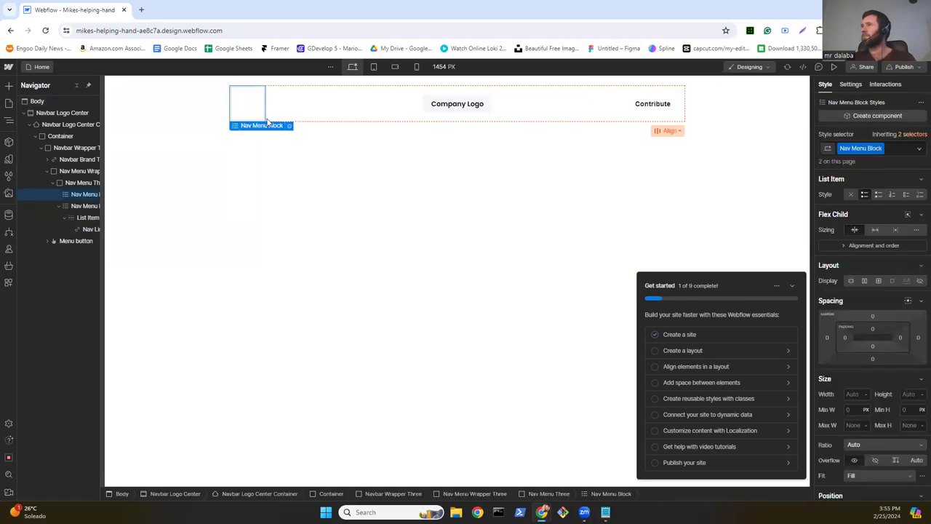
key("Delete")
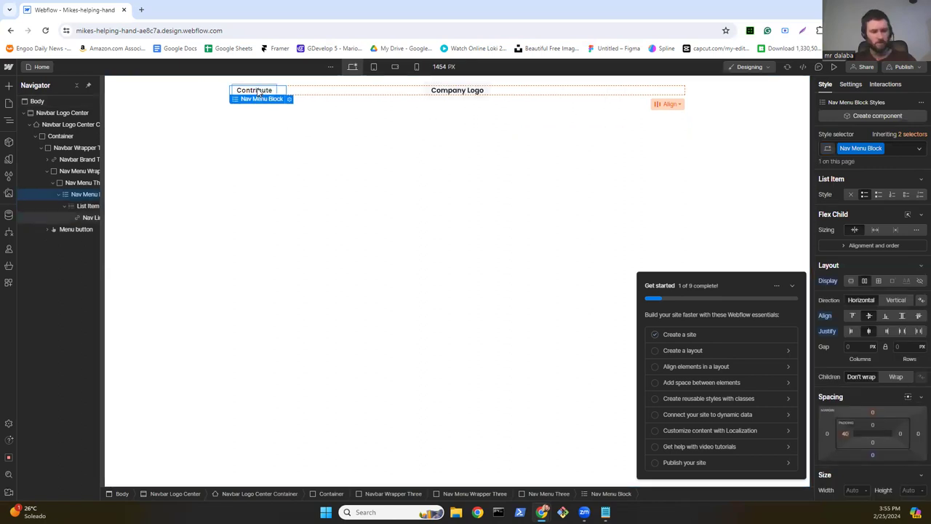
Step: Duplicate the Contribute link and rename the left copy 'Home'
left_click(257, 92)
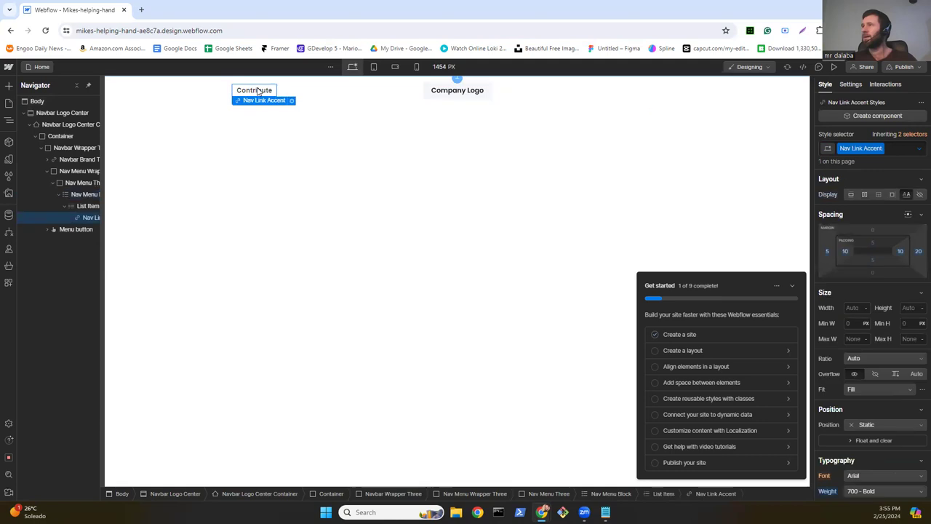
key("ctrl+d")
left_click_drag(312, 92, 599, 95)
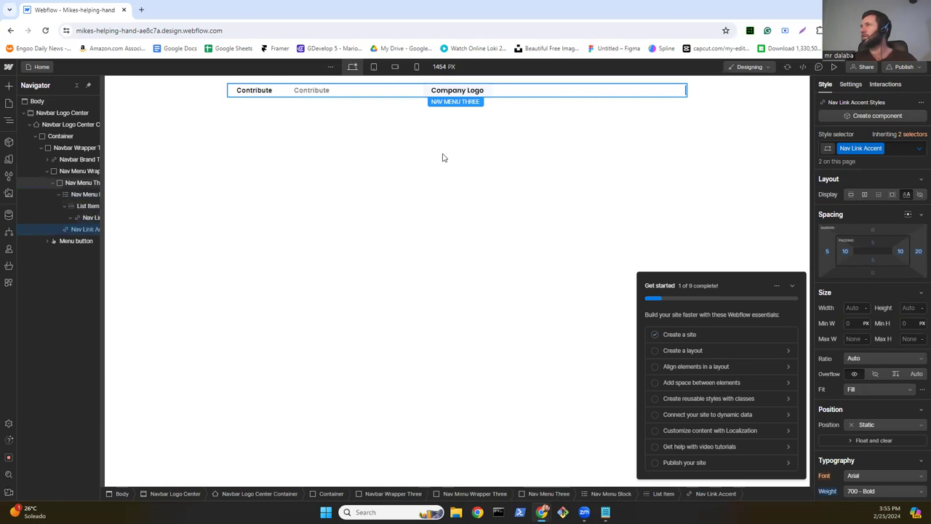
left_click(256, 95)
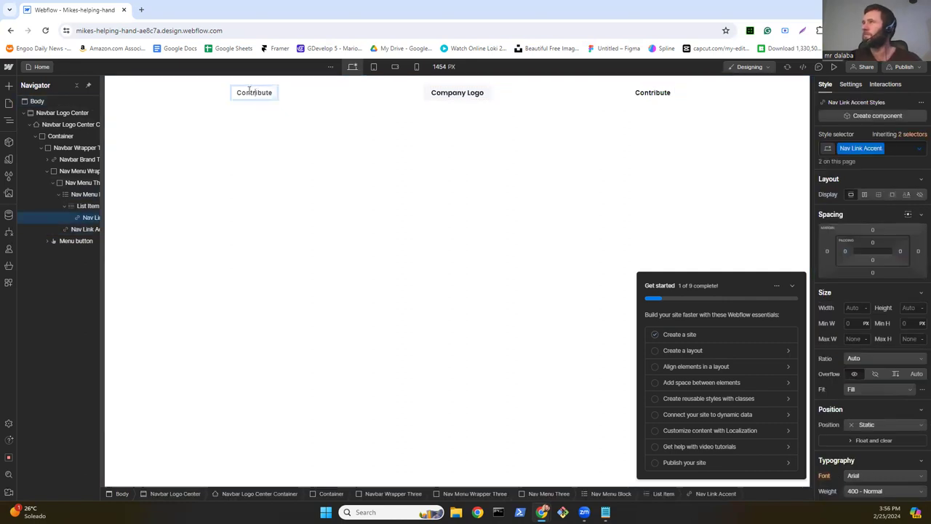
double_click(249, 92)
type("Hi")
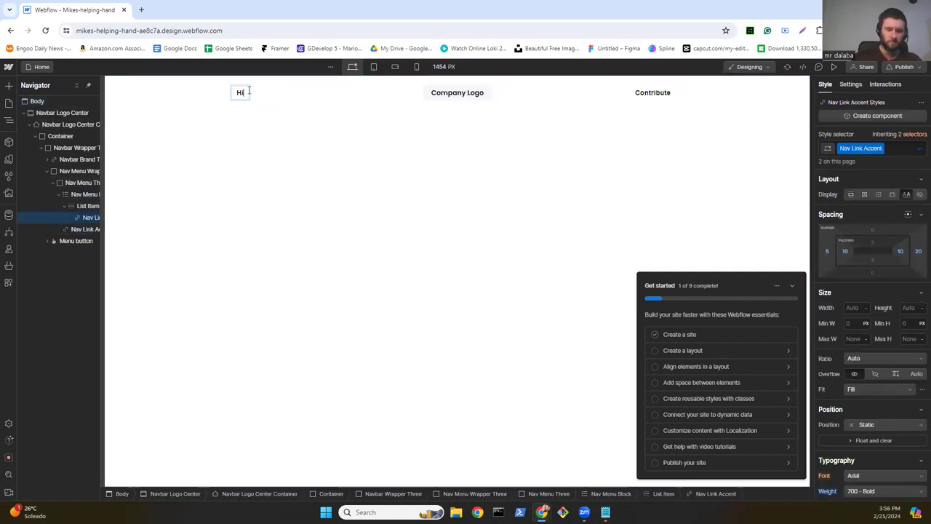
type("ome")
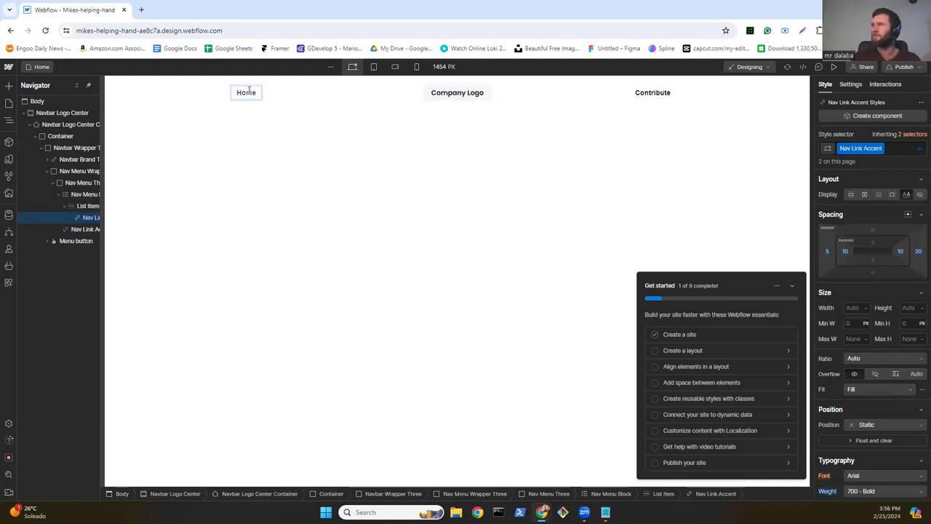
key("Escape")
left_click(466, 99)
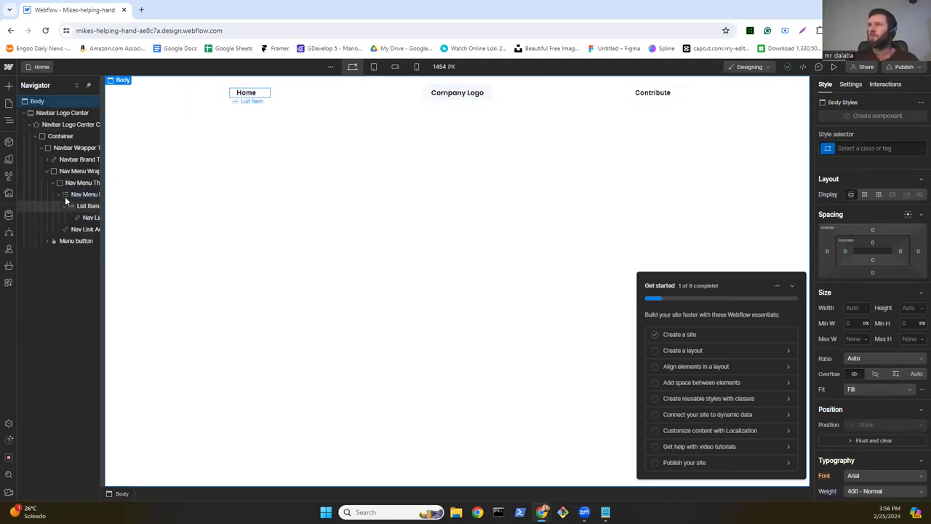
Step: Upload the run of image files from the 000001awebsite folder into the site's Assets
left_click(9, 192)
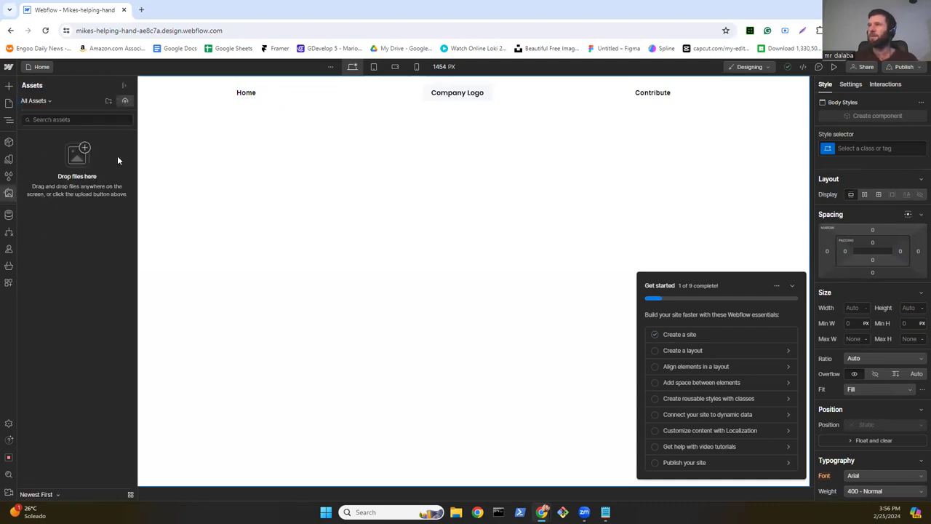
left_click(124, 101)
left_click(123, 101)
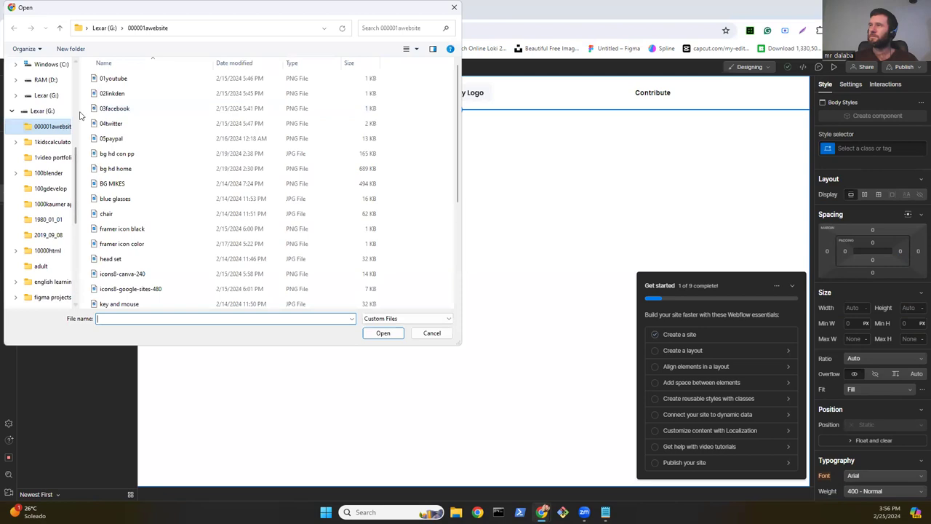
left_click_drag(88, 71, 158, 310)
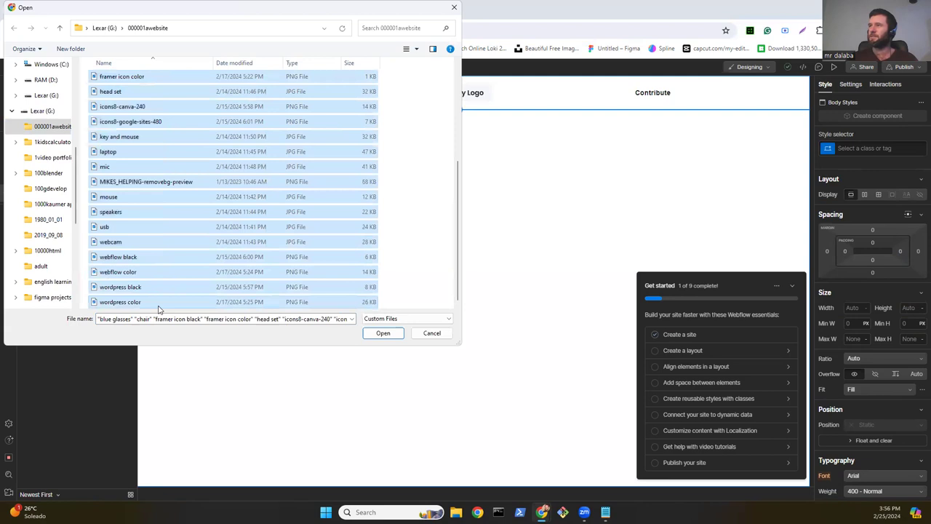
left_click(369, 338)
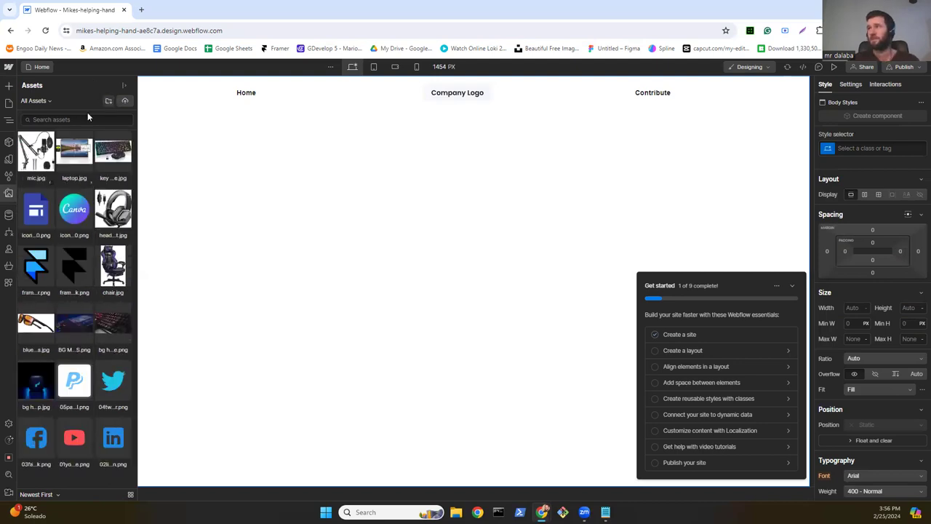
Step: Add the Helping Hand logo file to Assets, cancelling the New Folder dialog
left_click_drag(89, 157, 28, 163)
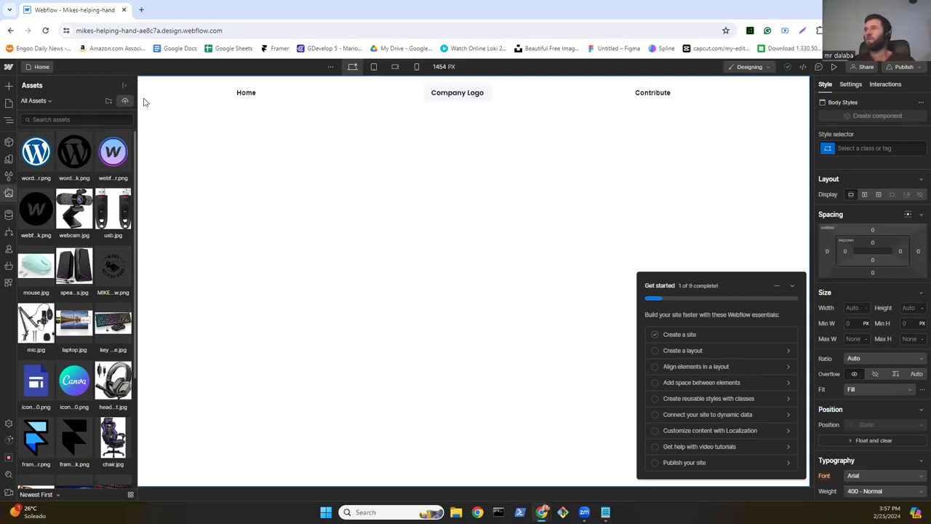
left_click(108, 101)
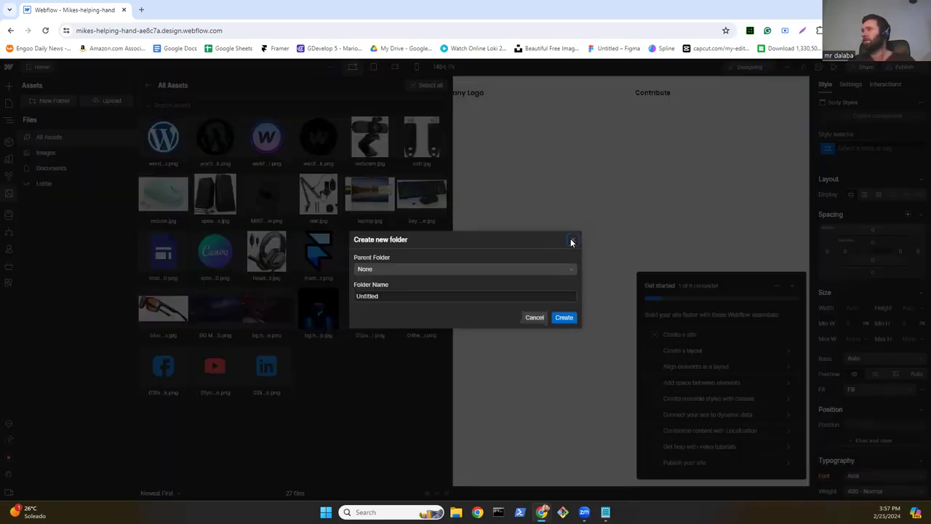
left_click(91, 102)
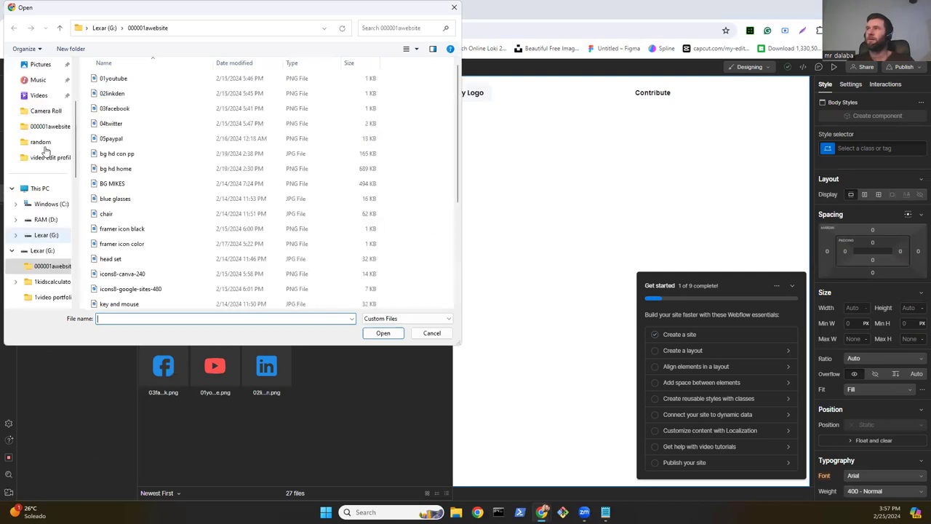
Step: Upload a photo from Pictures > Camera Roll, then return to the page structure
scroll(43, 138, "up", 2)
left_click(41, 126)
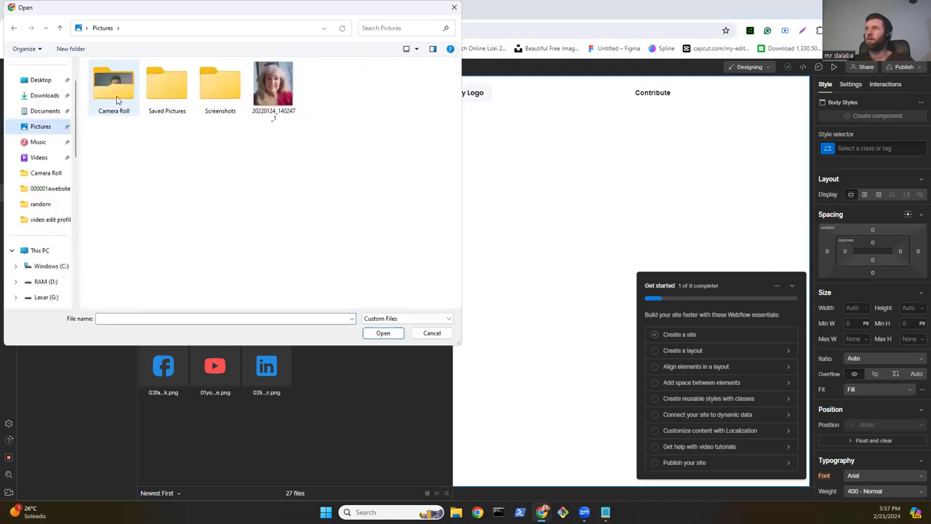
double_click(116, 100)
double_click(117, 100)
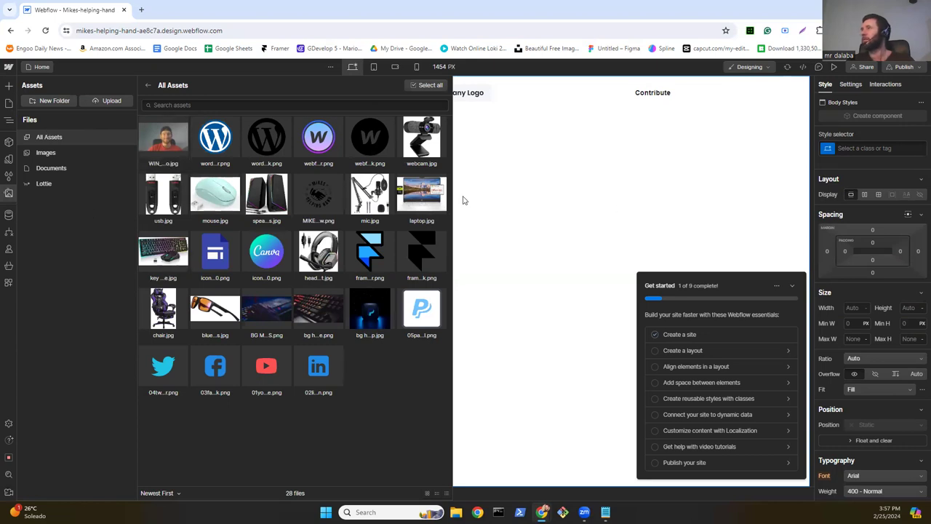
key("z")
left_click(461, 95)
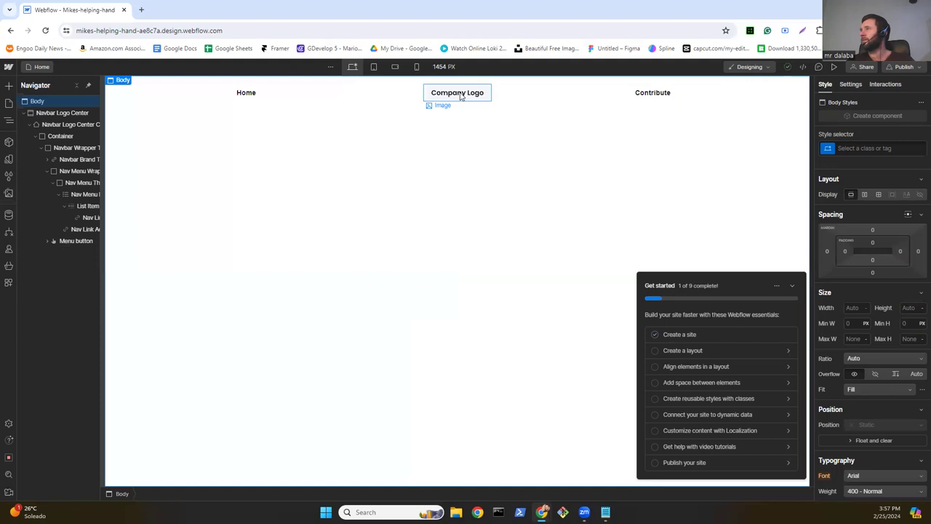
Step: Set the Company Logo image source to the Helping Hand logo asset
left_click(850, 83)
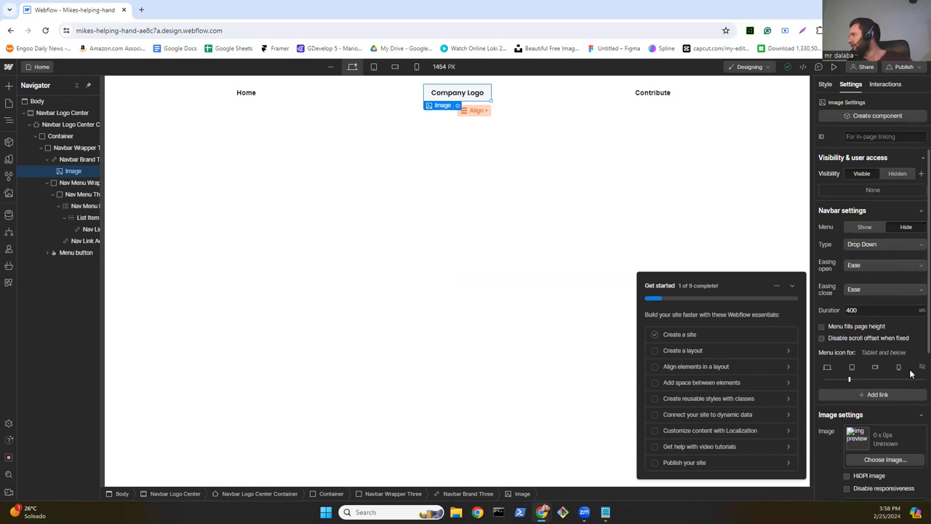
scroll(864, 345, "down", 2)
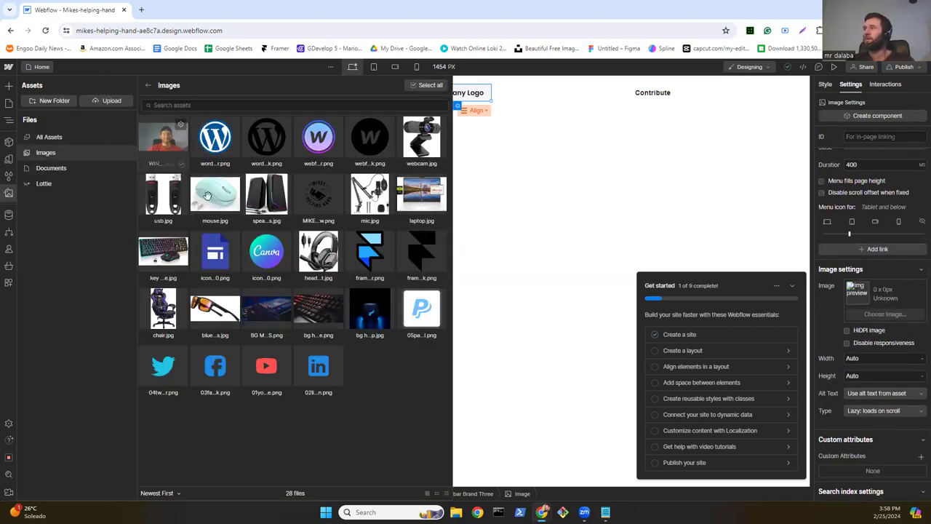
left_click(266, 251)
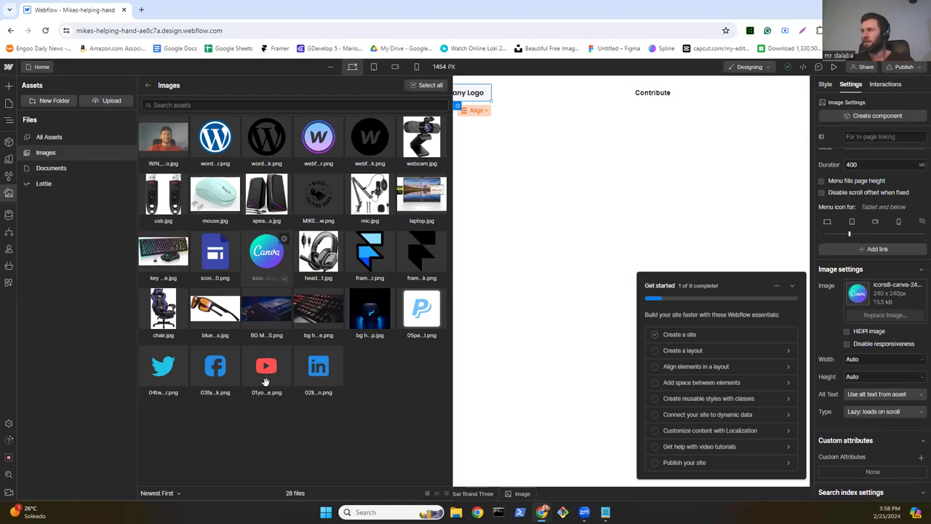
left_click(267, 382)
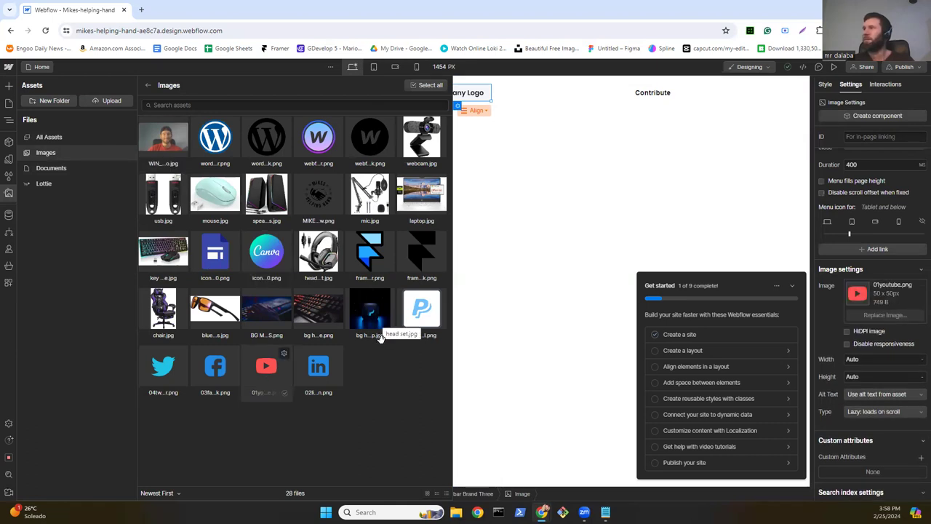
left_click(191, 147)
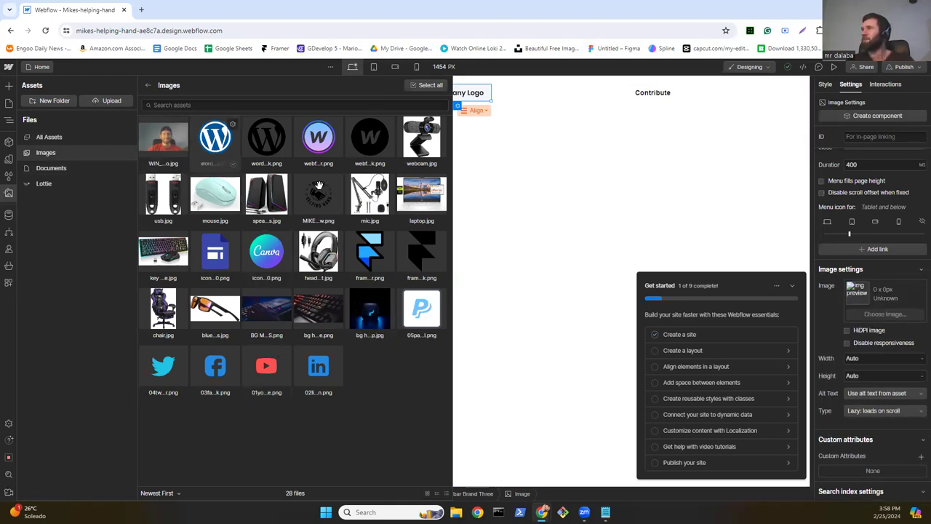
left_click(320, 188)
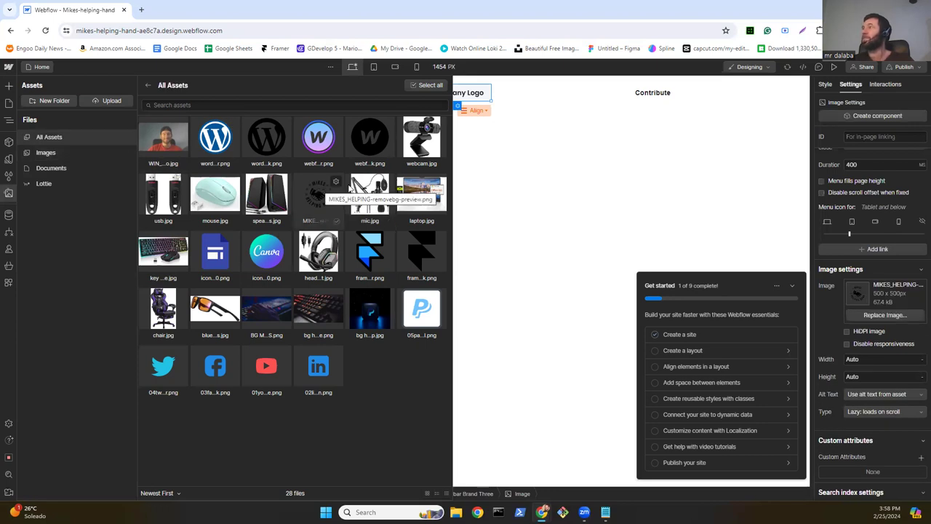
key("Escape")
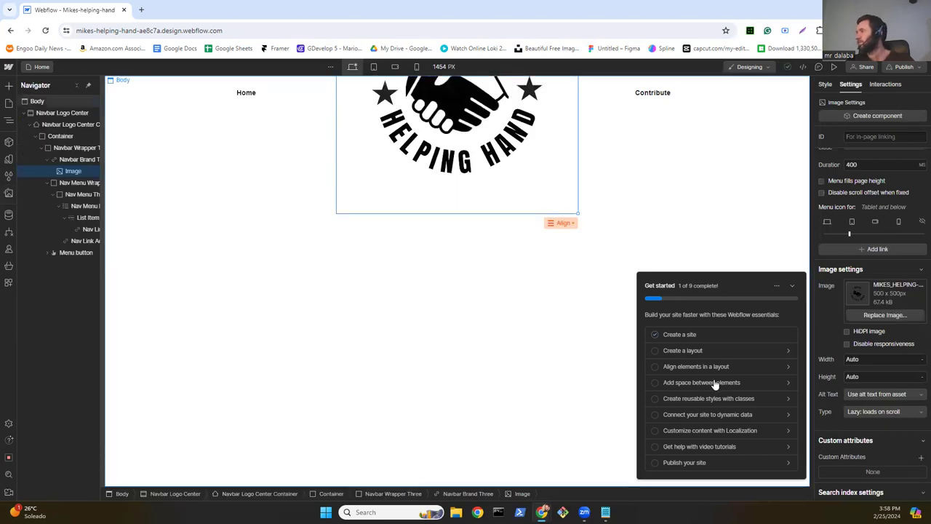
Step: Set the logo image width to 50 px
left_click(869, 360)
type("50")
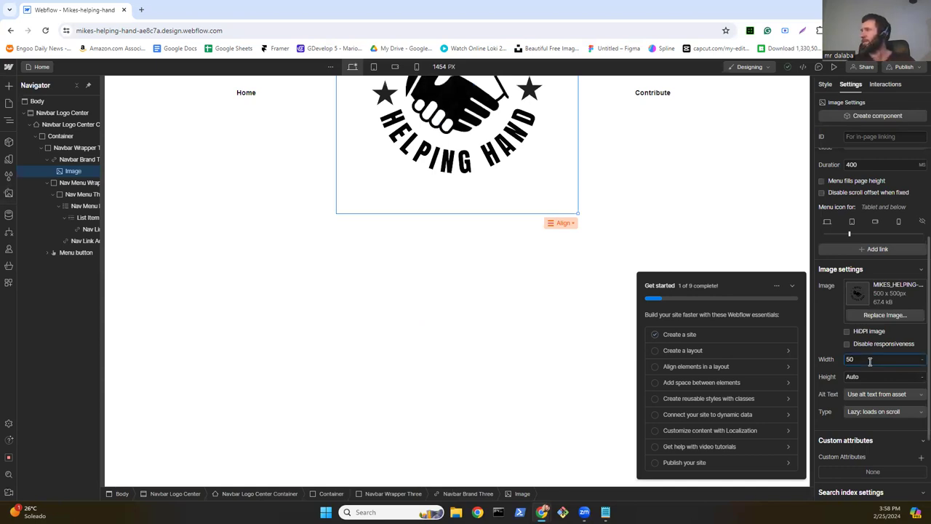
key("Return")
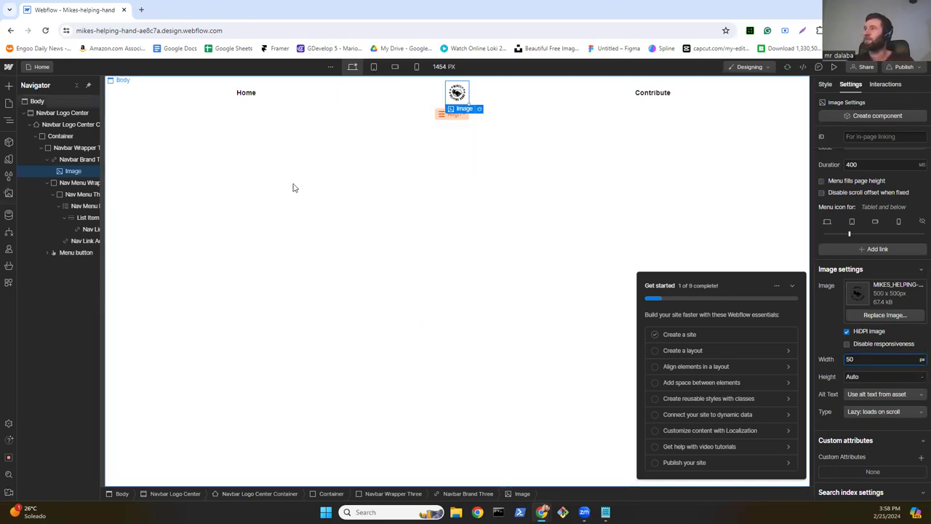
left_click(291, 188)
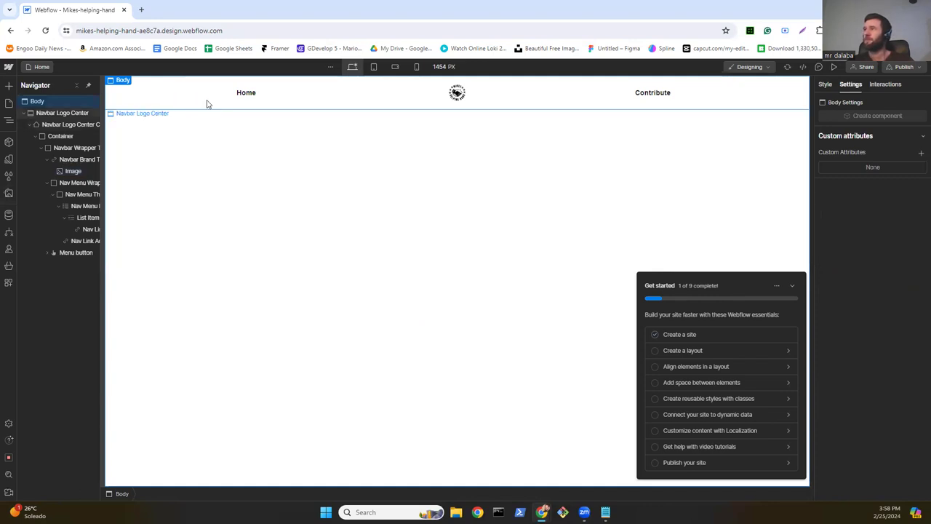
Step: Set the Navbar Logo Center element's width to 100%
left_click(156, 105)
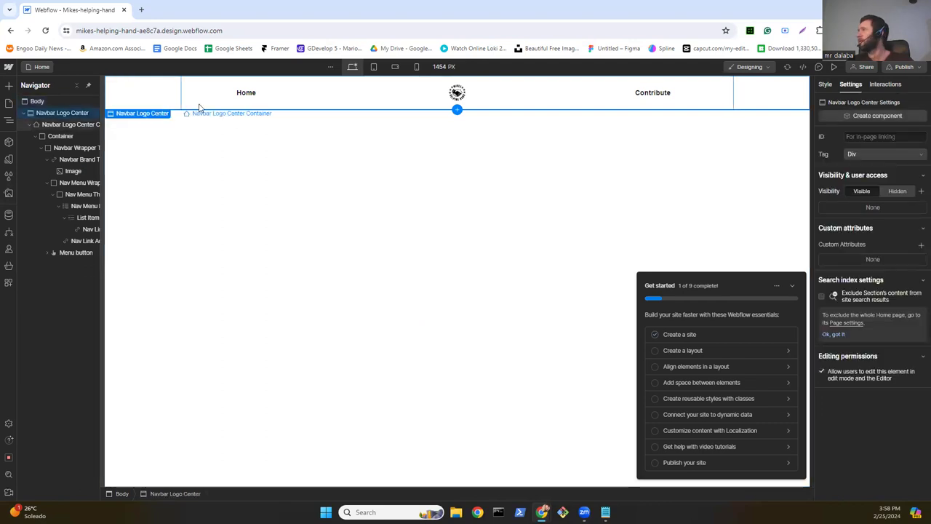
left_click(823, 84)
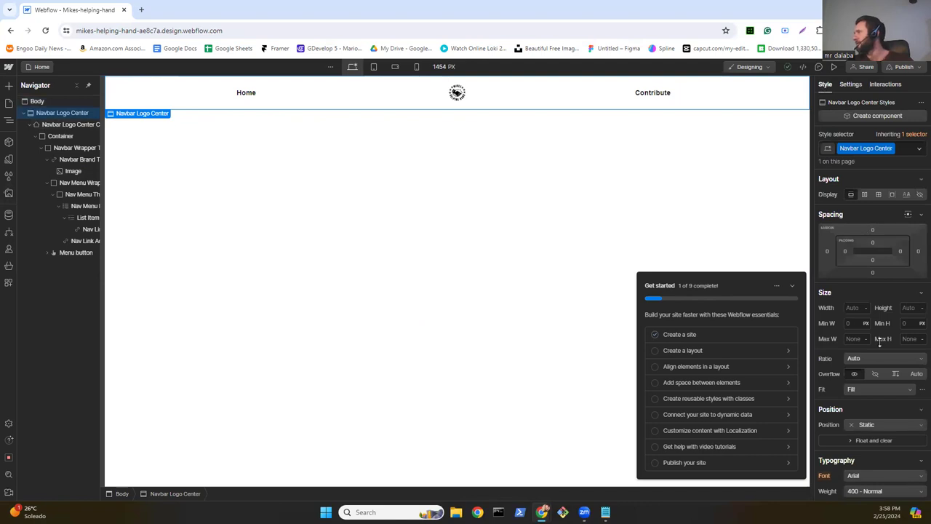
left_click(859, 307)
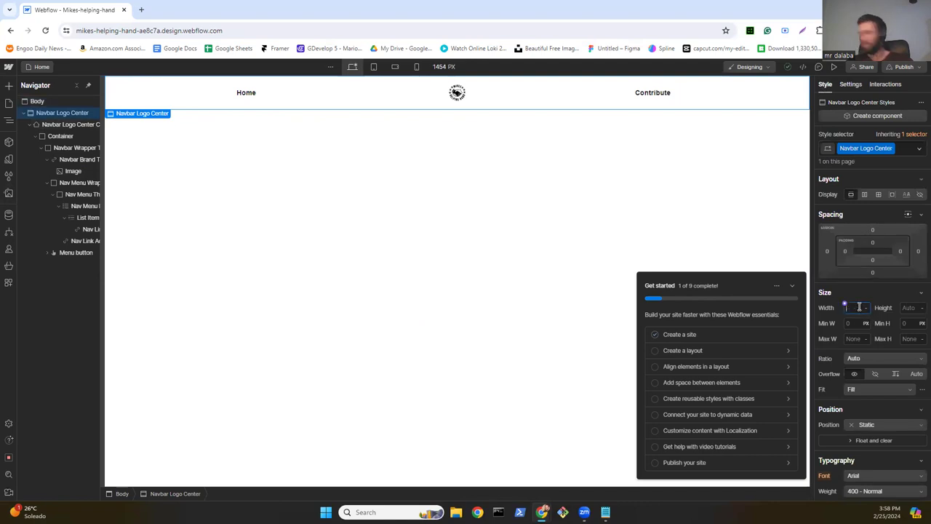
type("100")
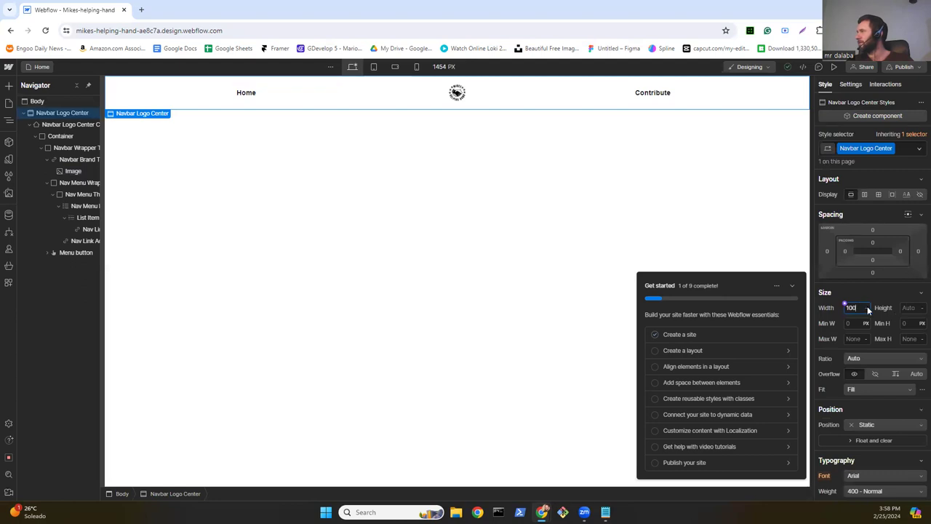
left_click(866, 292)
left_click(867, 311)
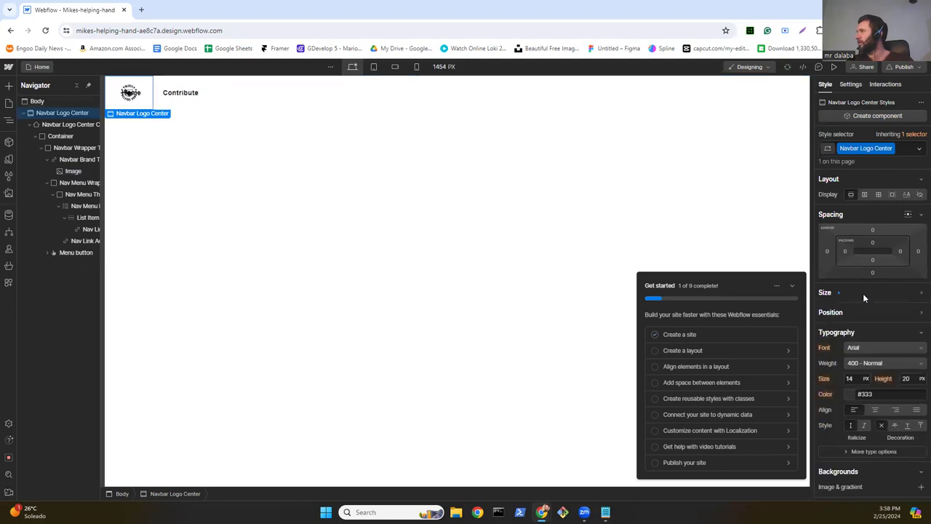
left_click(864, 294)
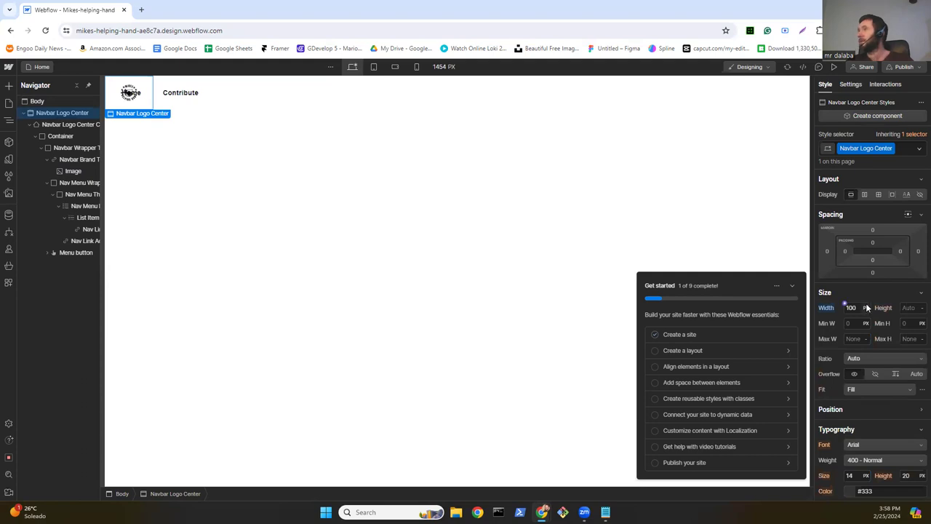
left_click(865, 308)
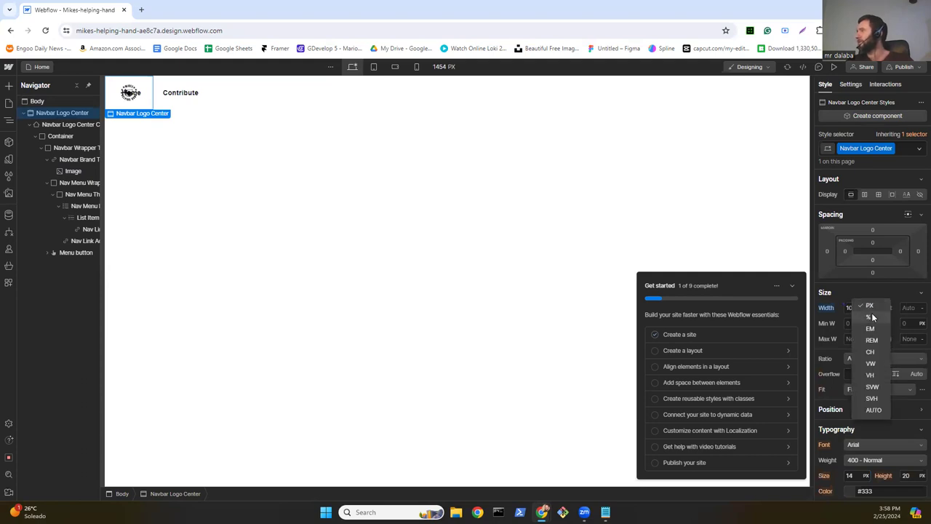
left_click(866, 315)
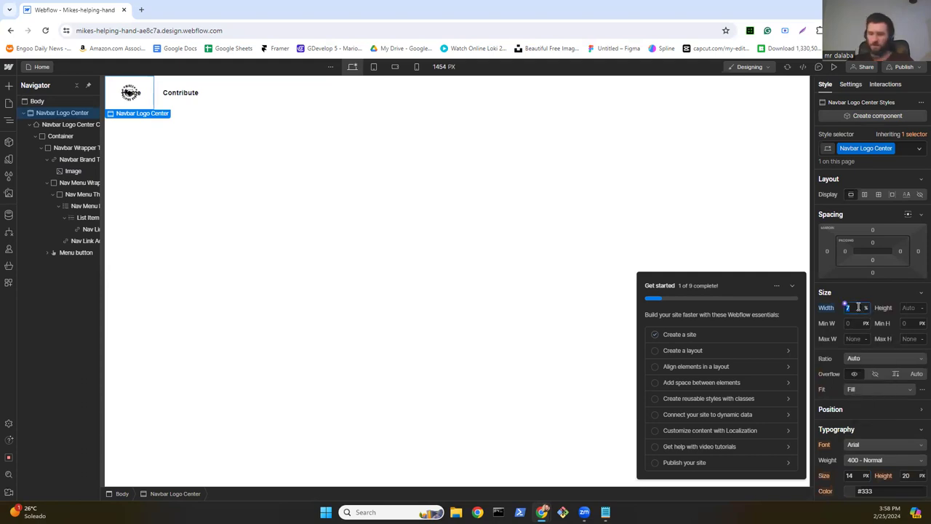
type("100")
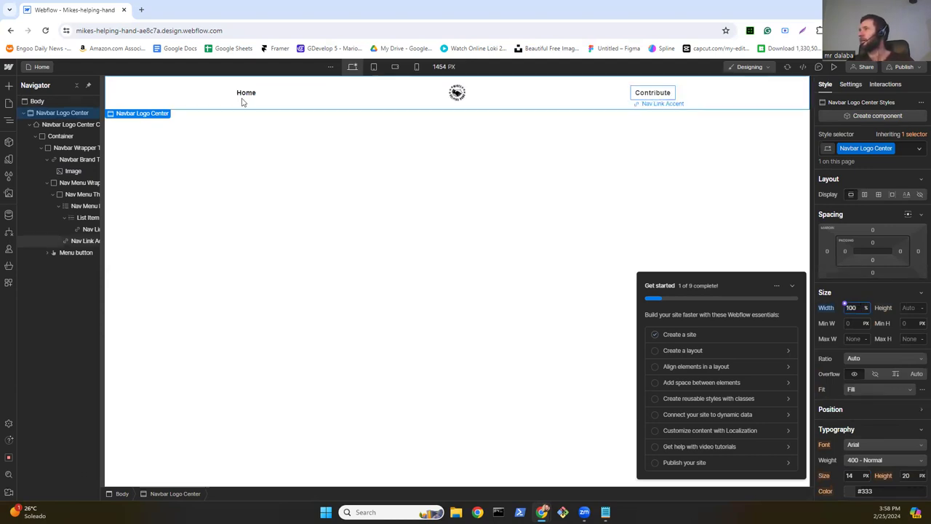
Step: Change the inner logo container's maximum width from 1140 px to 100%
left_click(200, 108)
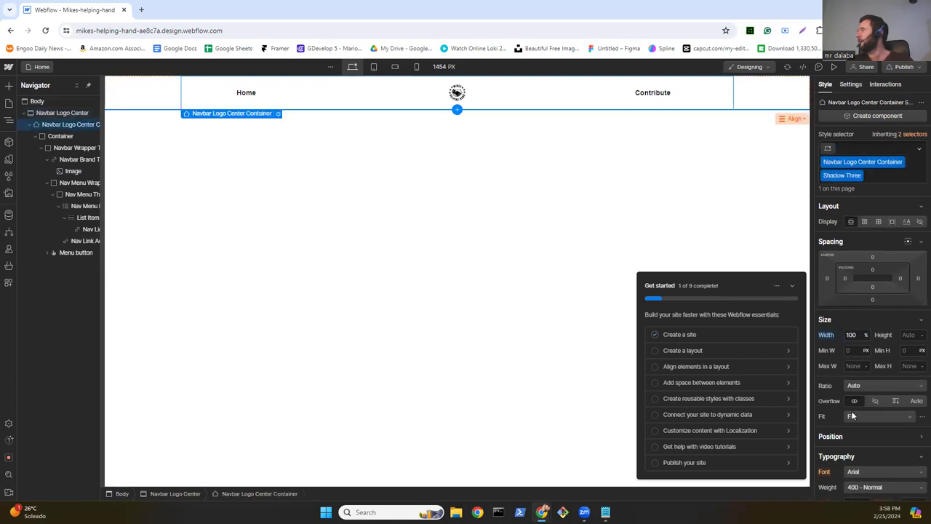
left_click(855, 366)
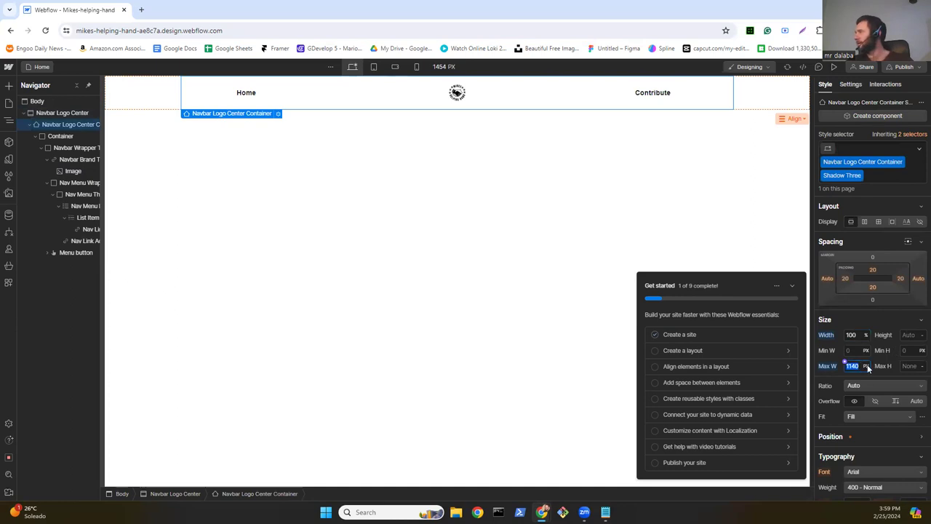
left_click(866, 365)
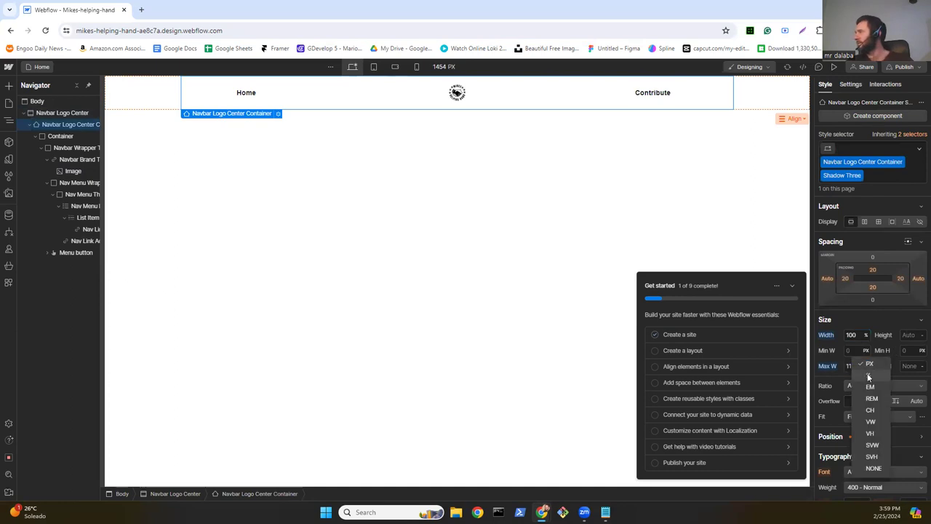
left_click(868, 376)
left_click(856, 366)
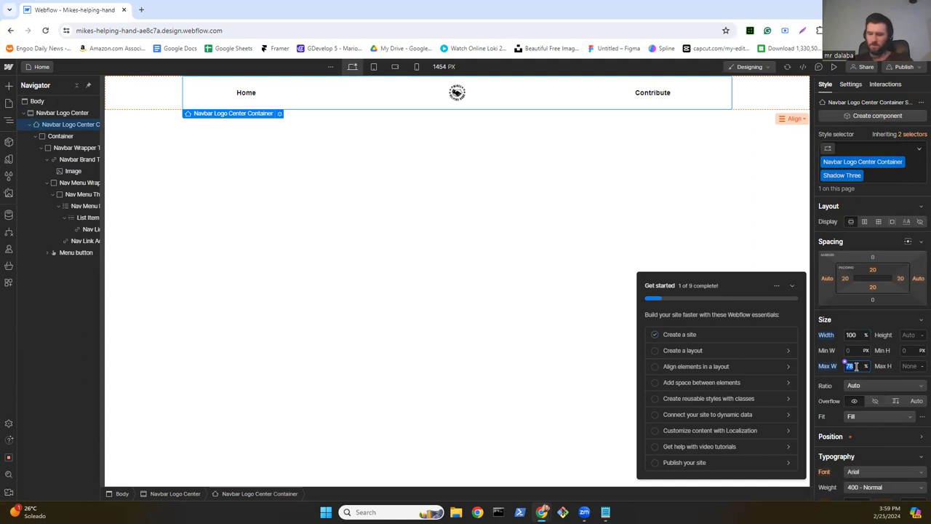
type("100")
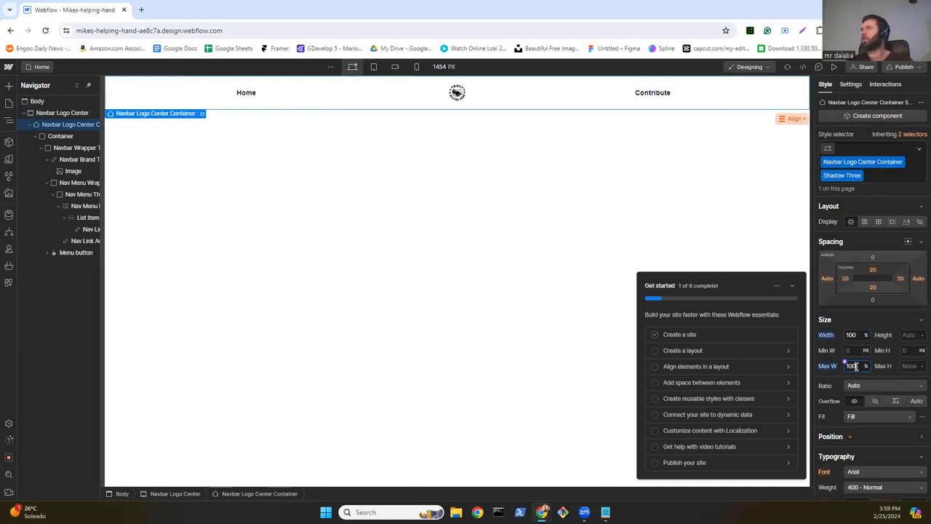
left_click(130, 83)
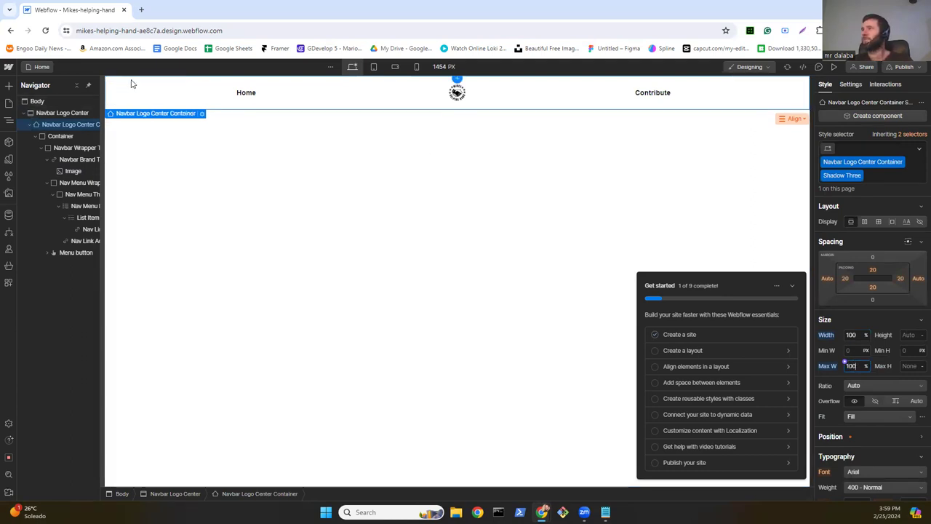
left_click(374, 67)
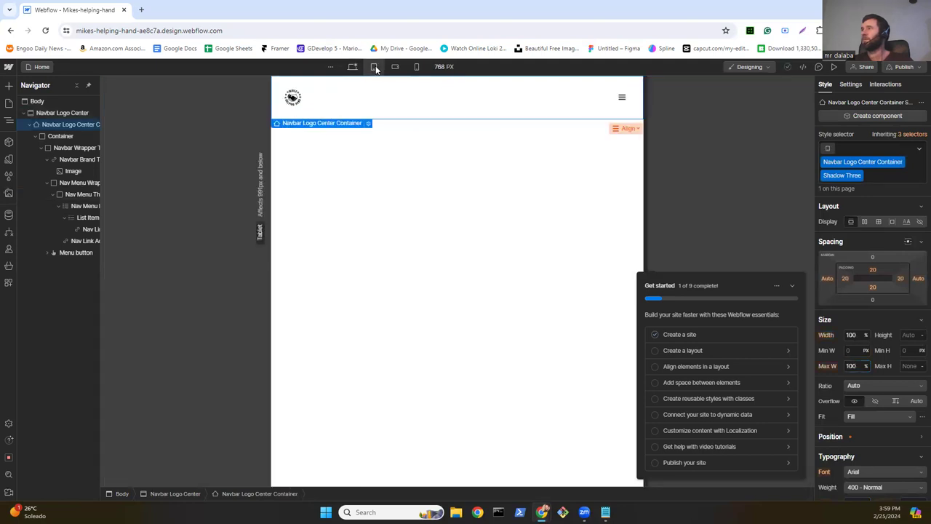
left_click(394, 68)
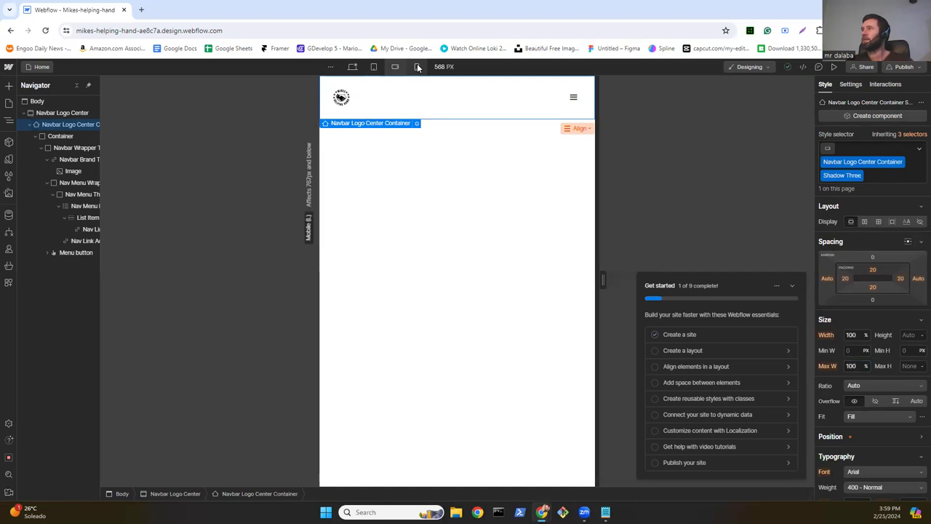
left_click(417, 68)
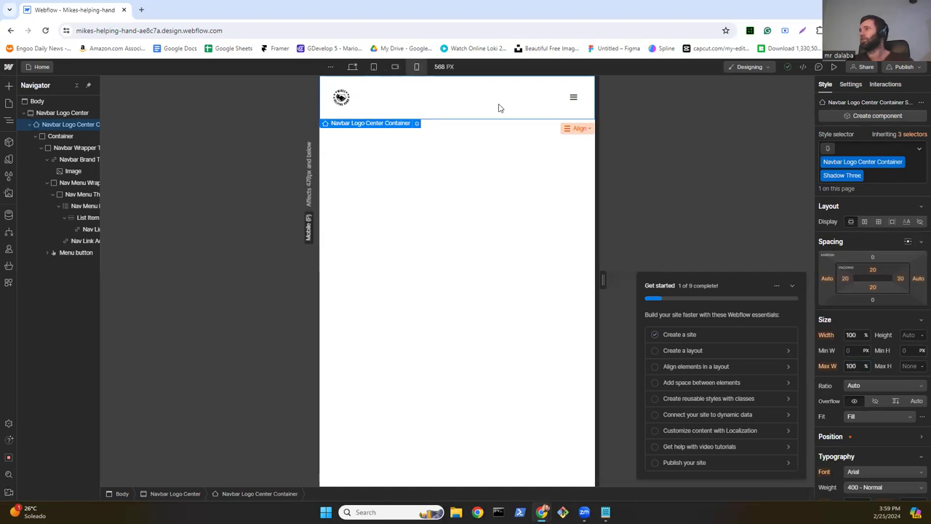
left_click(352, 66)
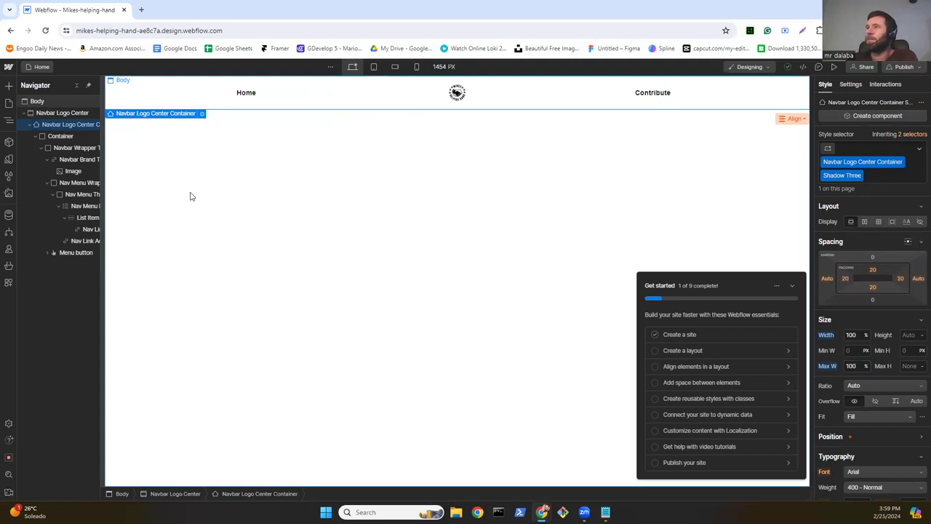
Step: Drag a Section from the Elements panel to just below the navbar
left_click(9, 86)
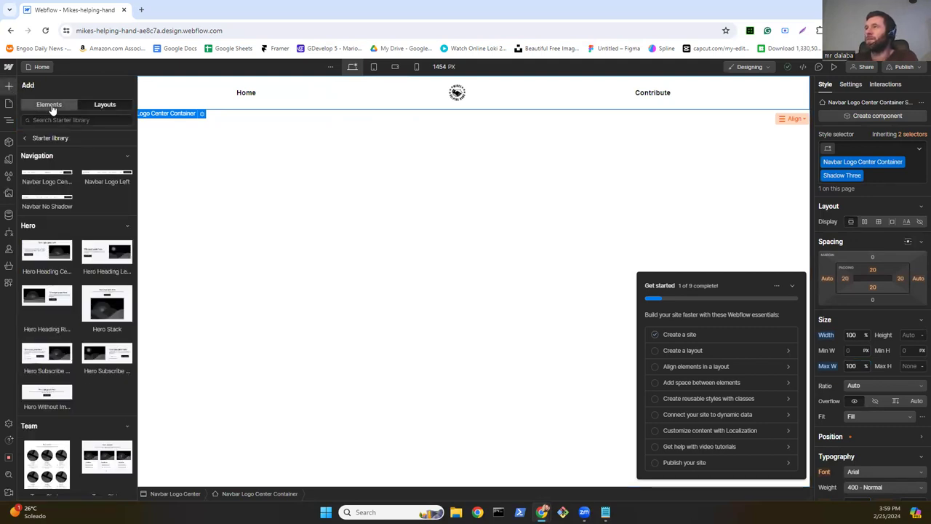
left_click(49, 104)
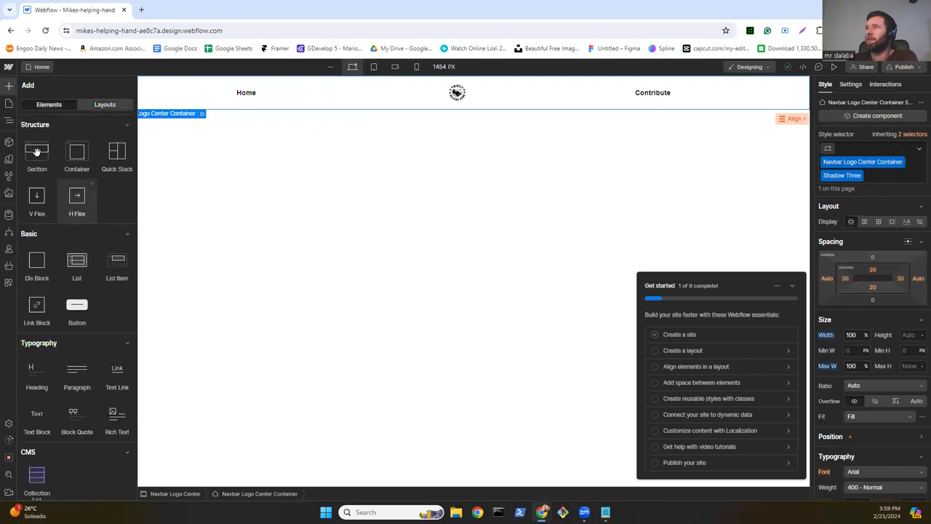
left_click_drag(33, 149, 209, 177)
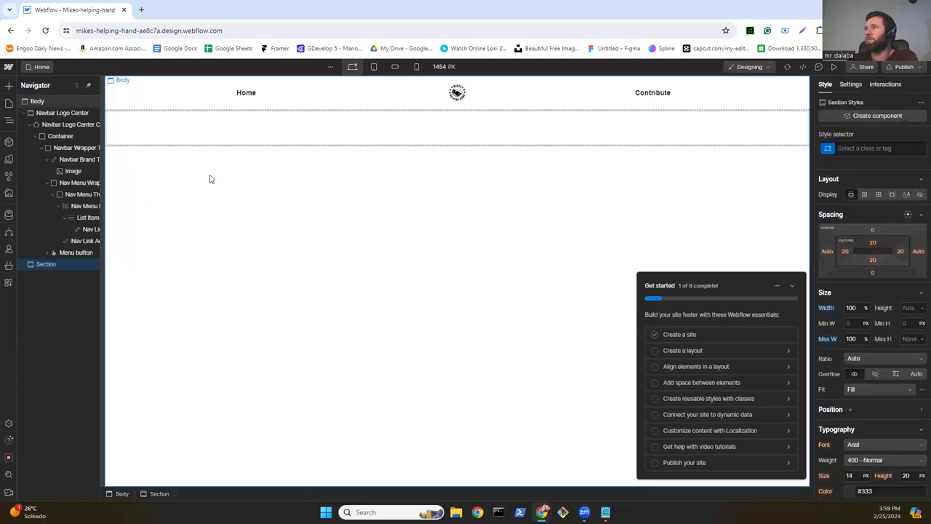
Step: Give the section 100% width, 100% max width and a 600 px height
left_click(866, 308)
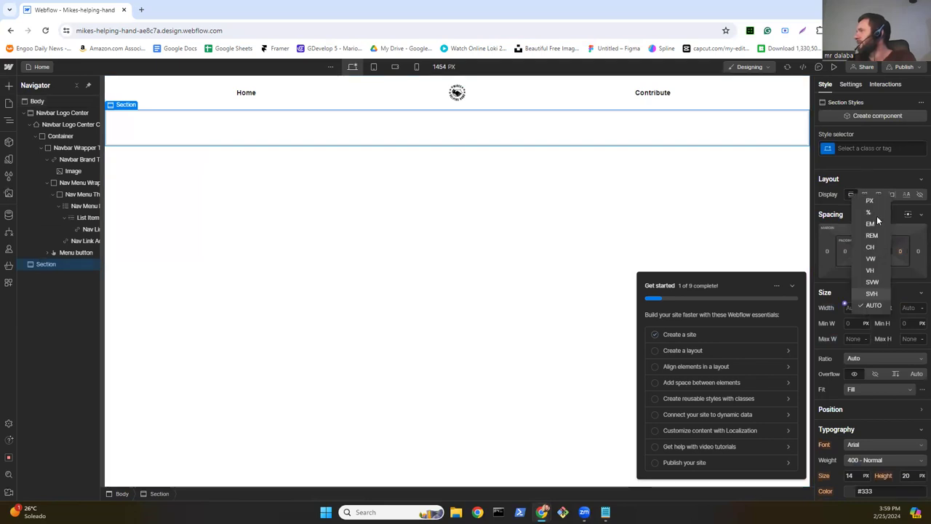
left_click(876, 215)
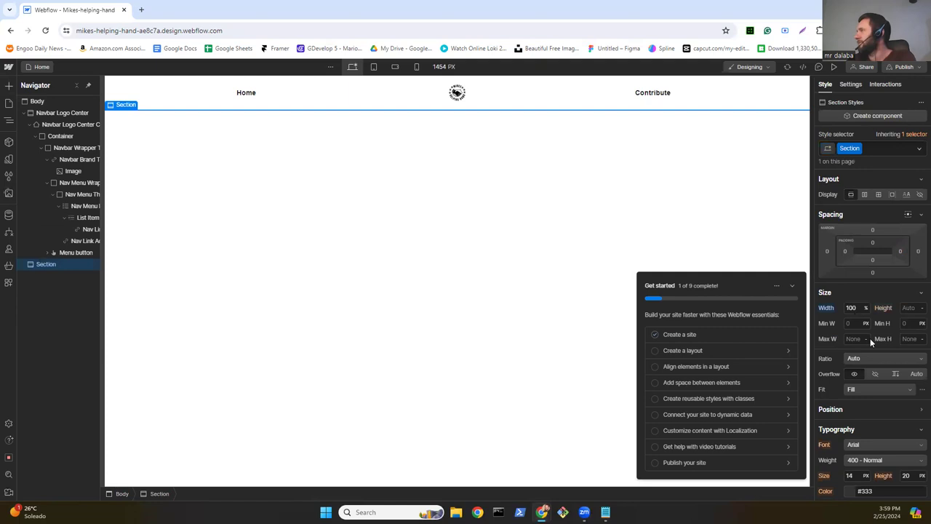
left_click(868, 339)
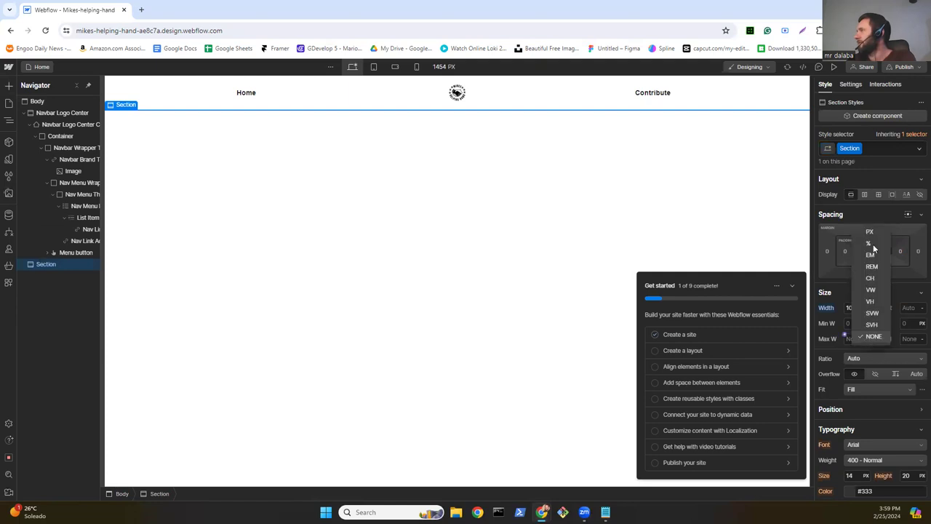
left_click(873, 243)
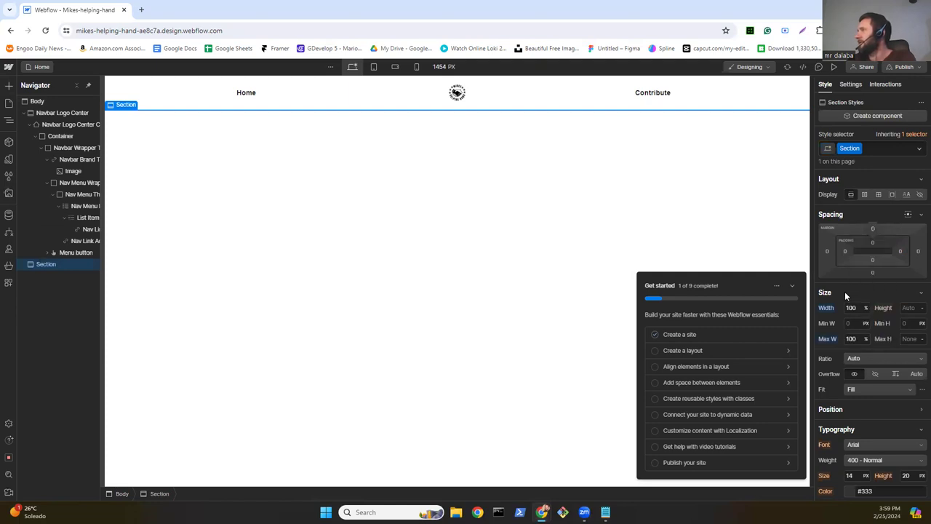
left_click(857, 291)
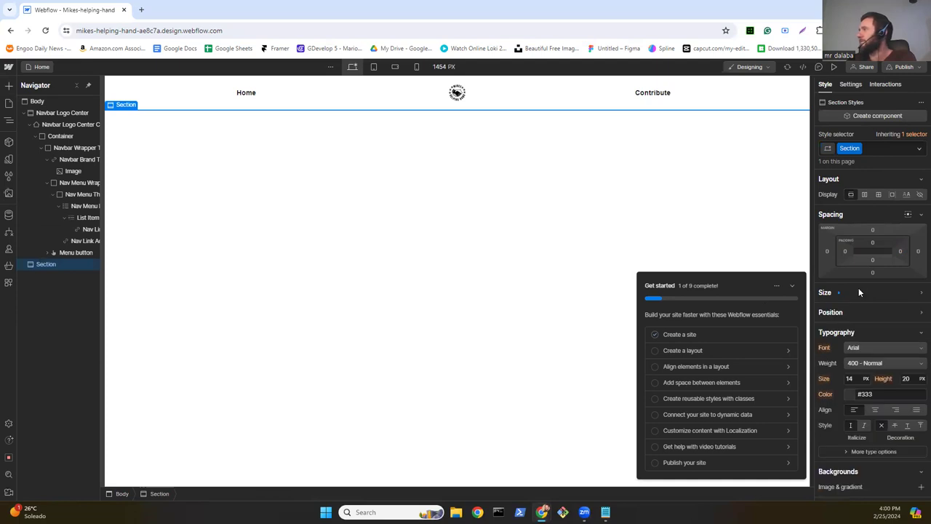
left_click(858, 291)
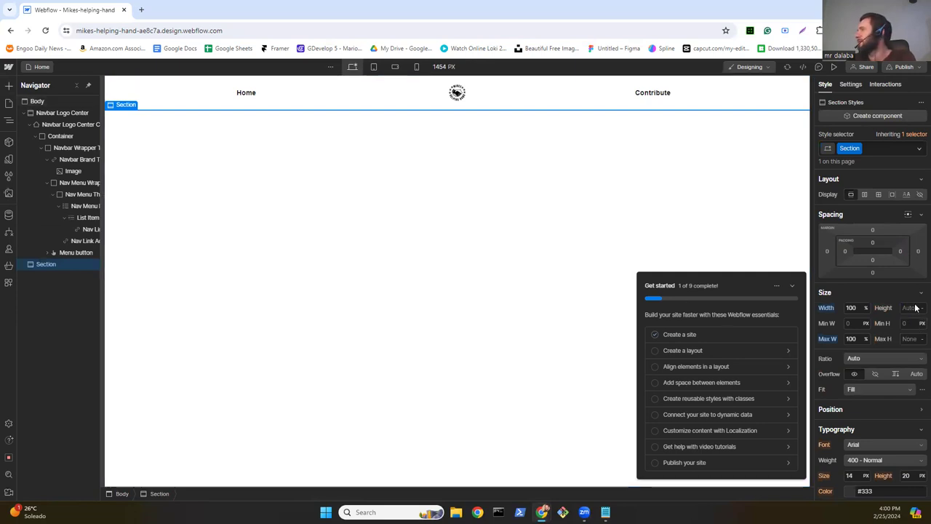
left_click(916, 307)
type("600")
key("Return")
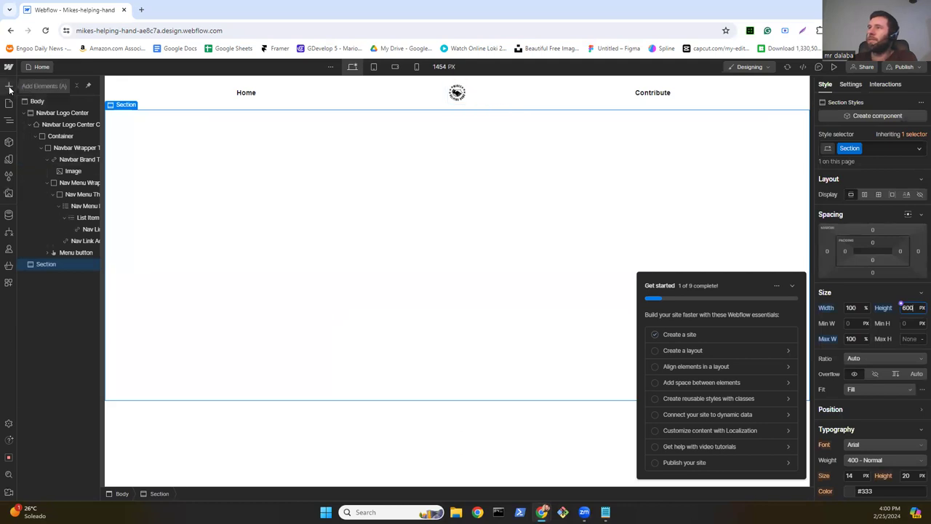
Step: Place a container inside the section, sized 100% wide and 600 px tall
key("a")
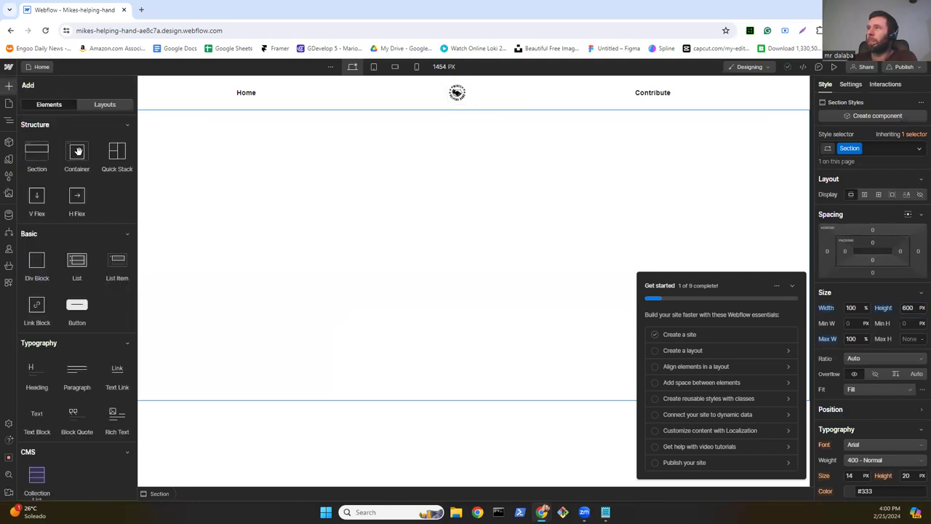
left_click_drag(101, 201, 254, 221)
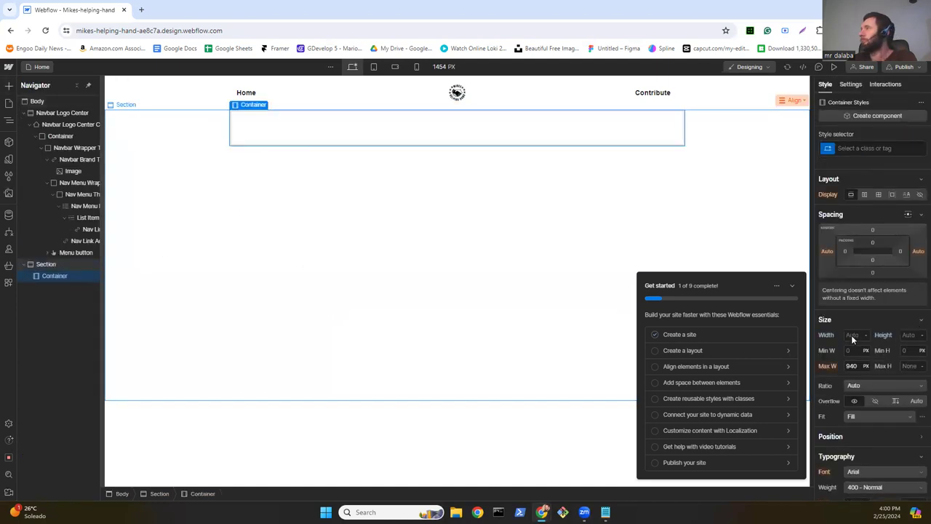
left_click(867, 335)
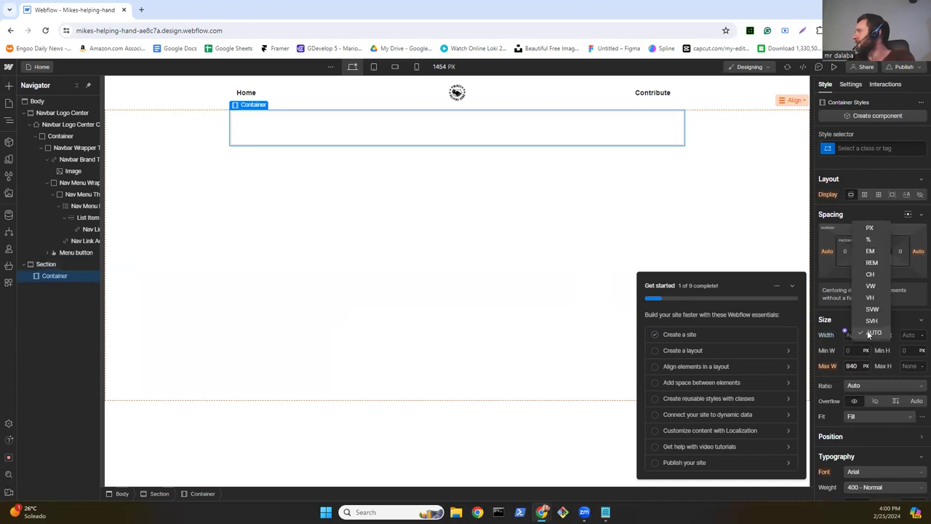
left_click(874, 240)
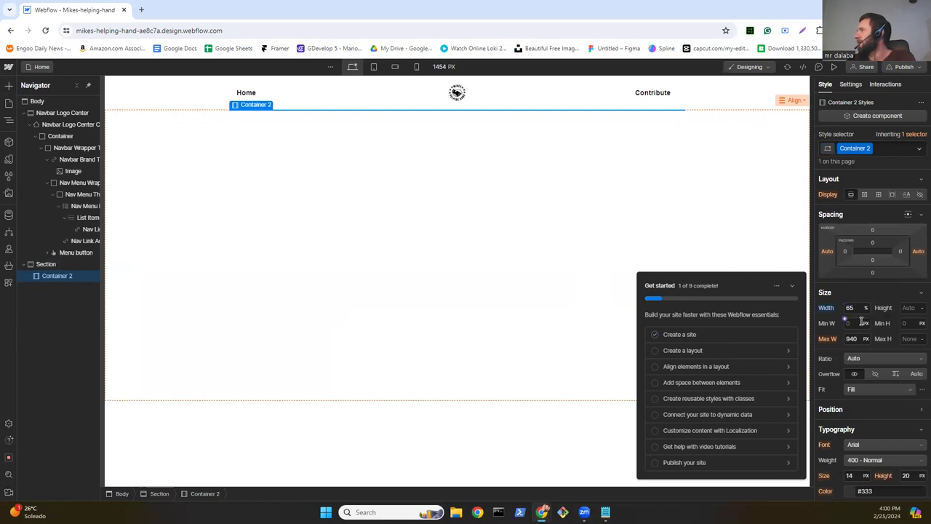
left_click(859, 307)
type("100")
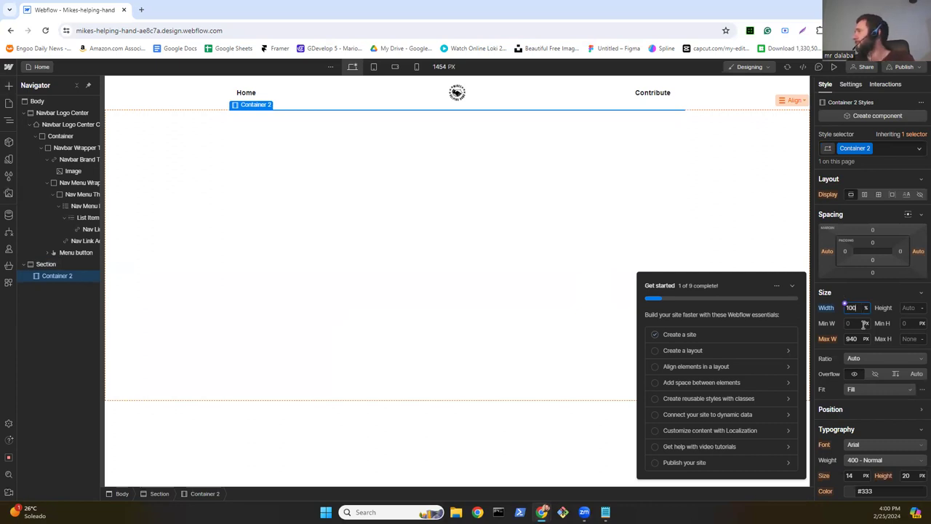
left_click(912, 307)
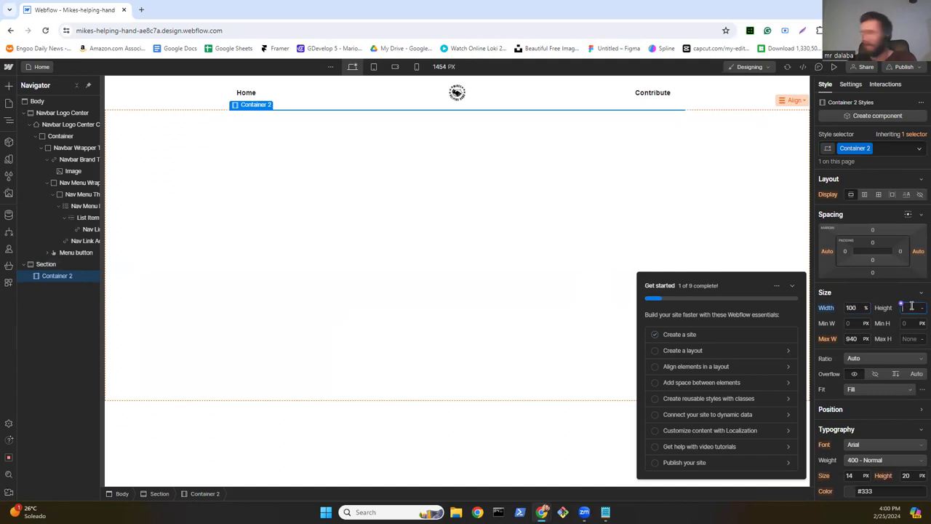
type("600")
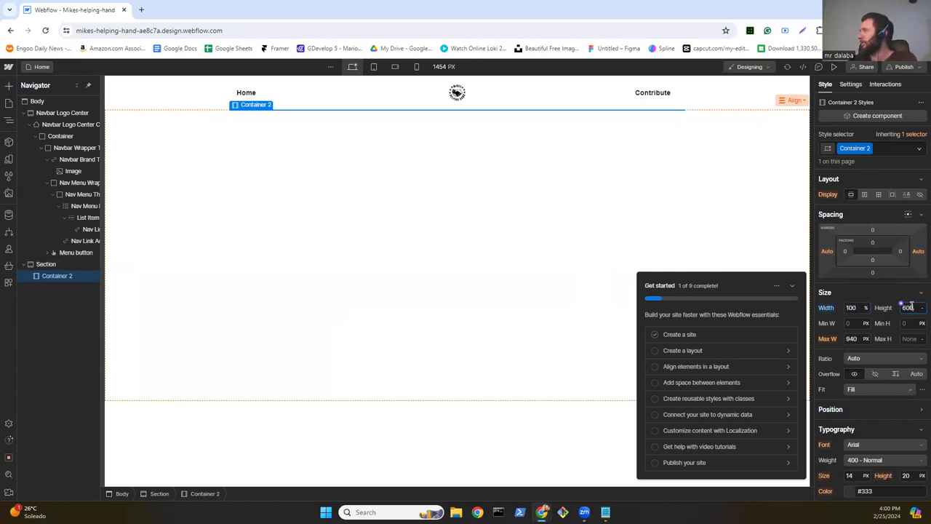
key("Return")
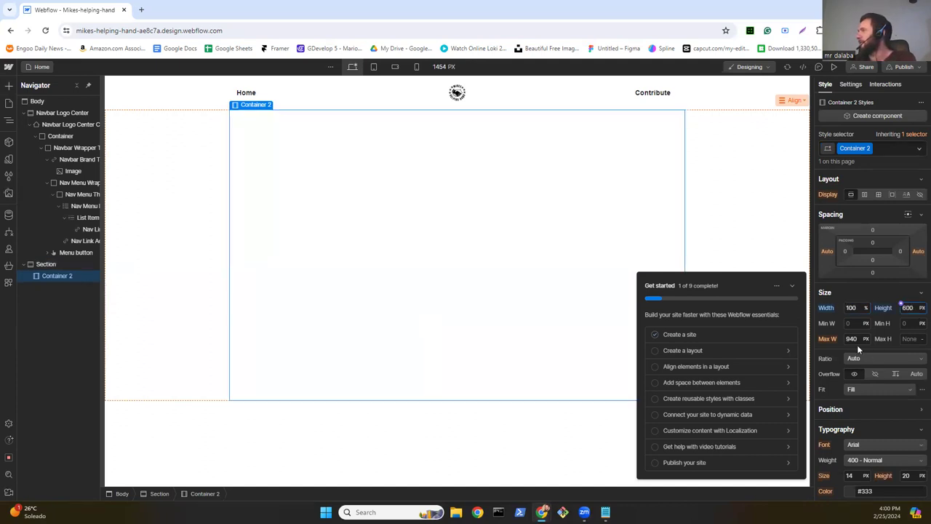
Step: Set Container 2's maximum width to 100%
left_click(865, 339)
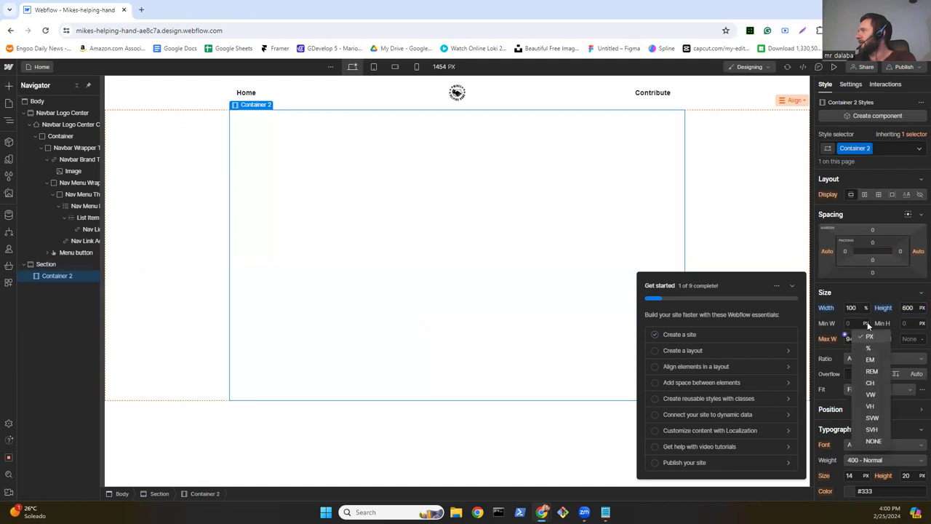
left_click(868, 348)
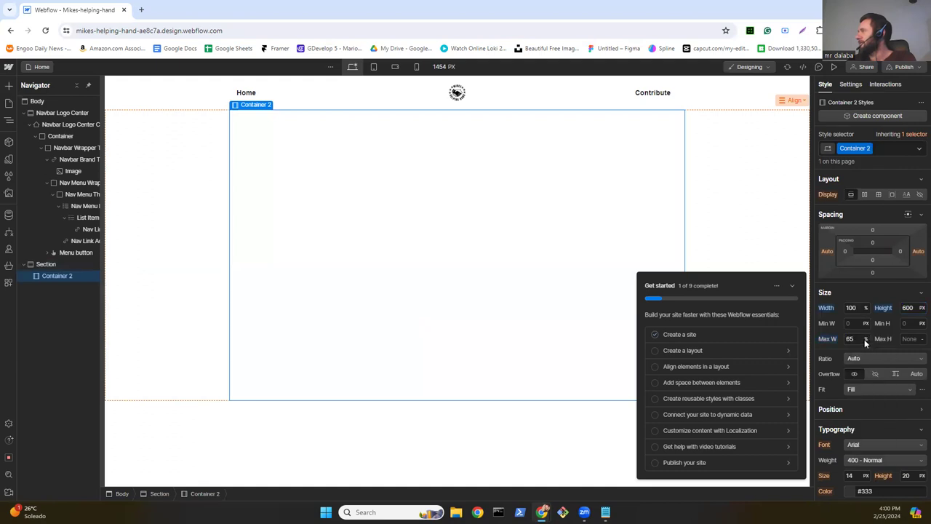
left_click(858, 338)
type("100")
key("Return")
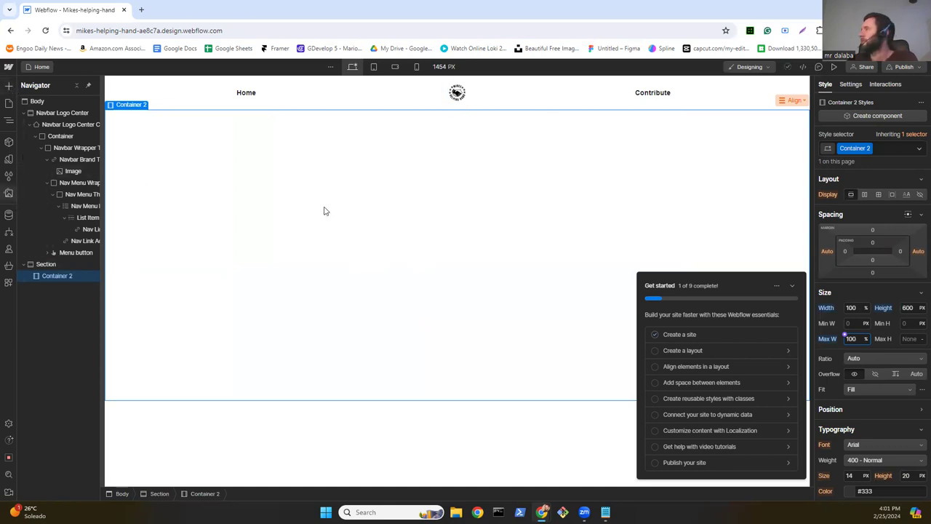
Step: Add bg hd home.png as a background image layer on Container 2
scroll(879, 332, "down", 5)
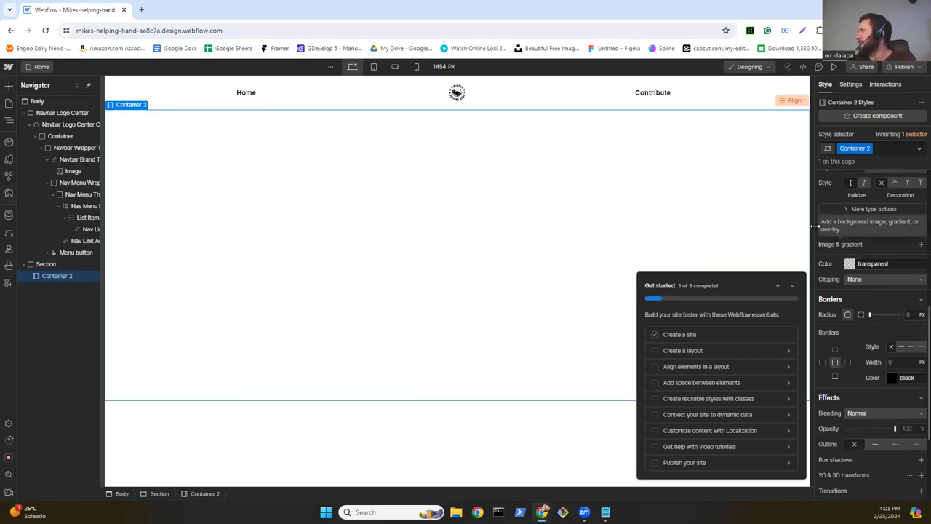
left_click(919, 245)
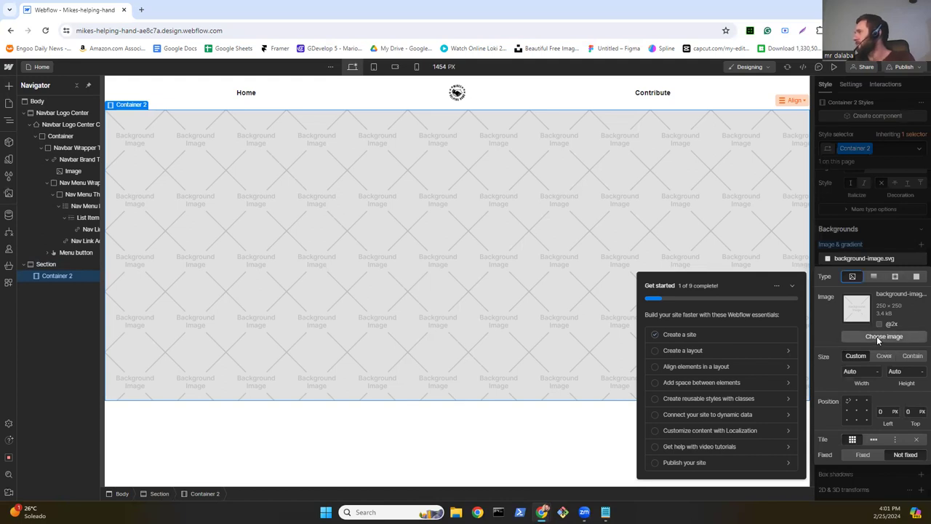
left_click(876, 336)
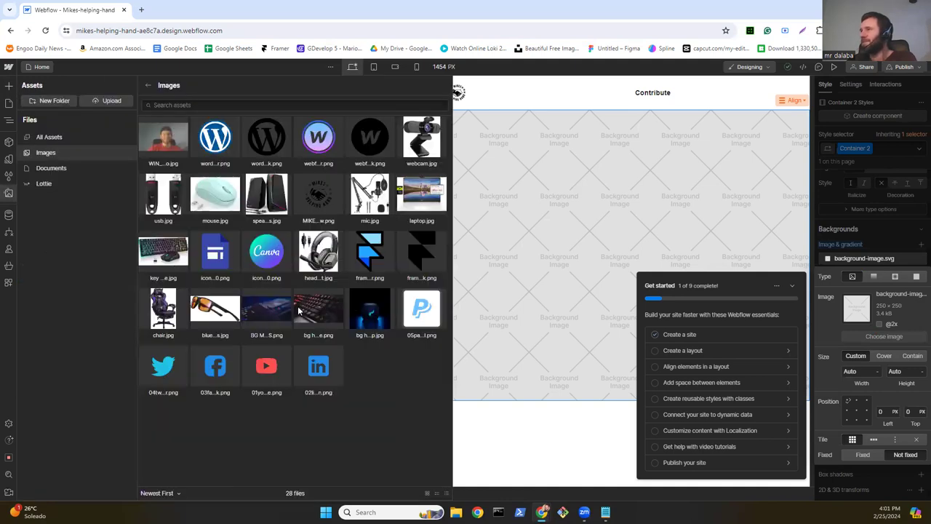
left_click(304, 312)
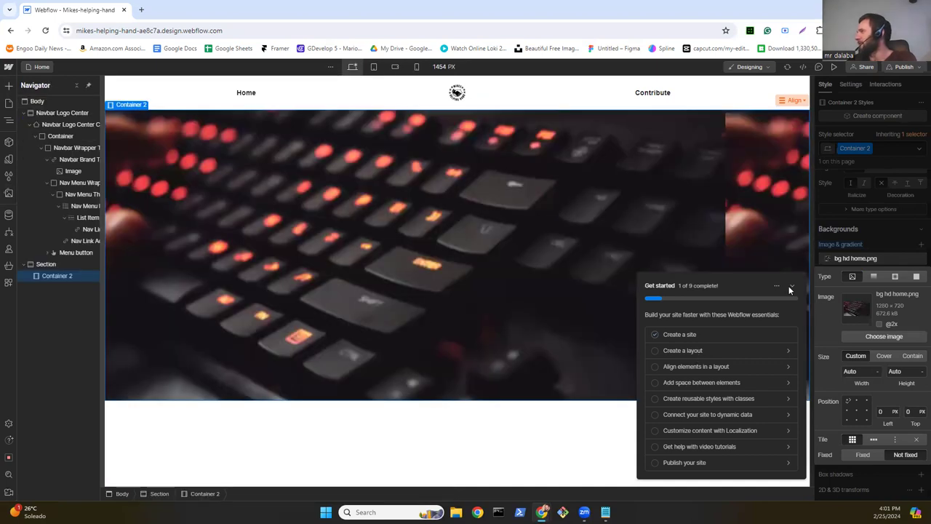
left_click(792, 287)
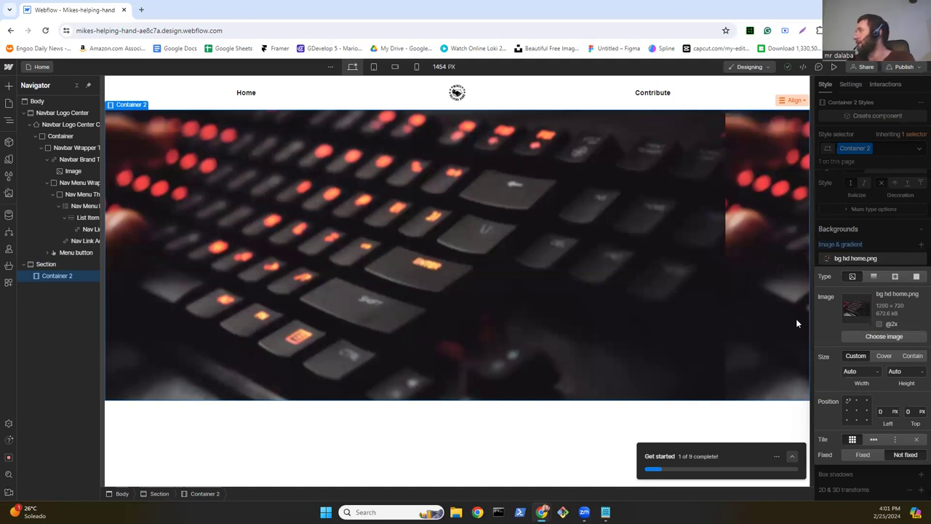
Step: Size the background to Cover and try position anchors, settling on top-left
left_click(882, 355)
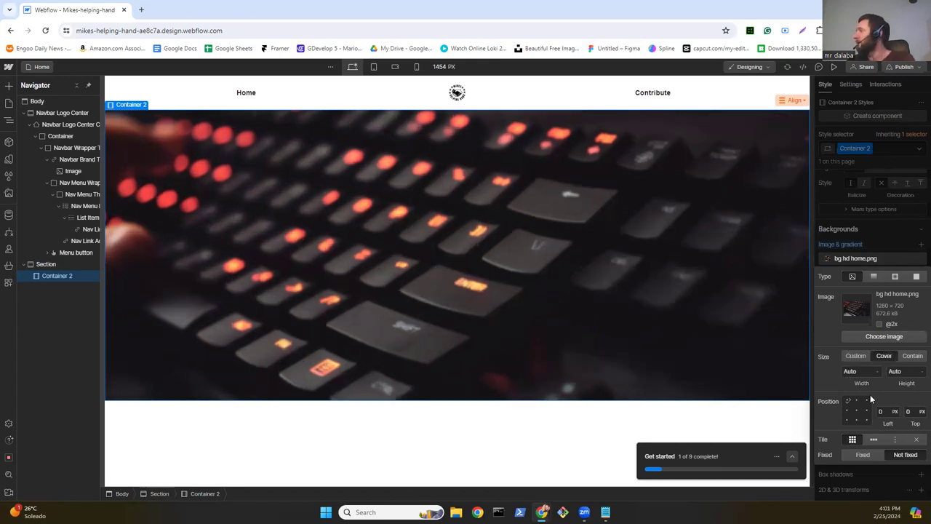
left_click(856, 356)
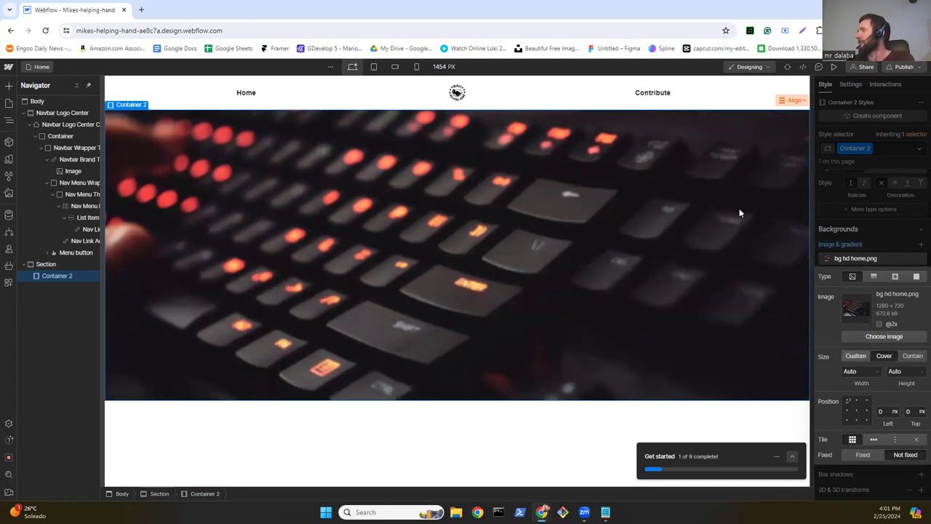
left_click(881, 357)
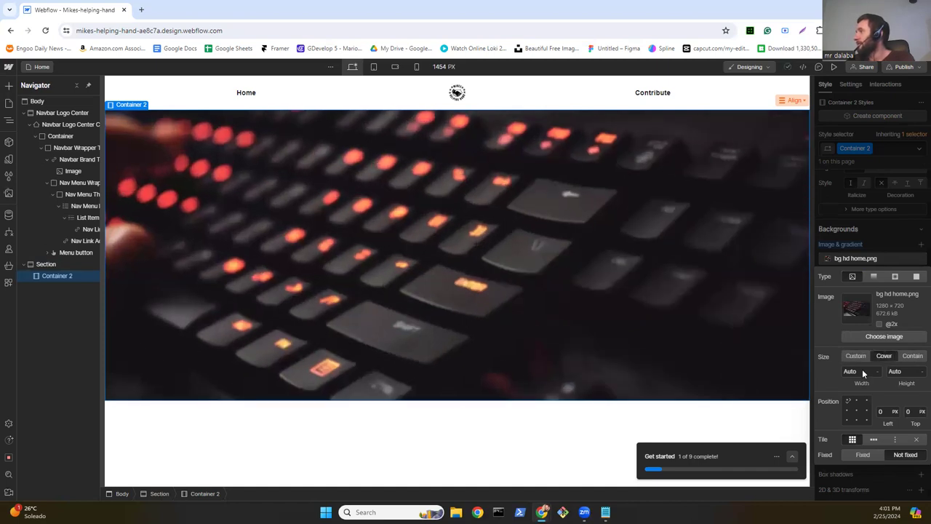
left_click(857, 411)
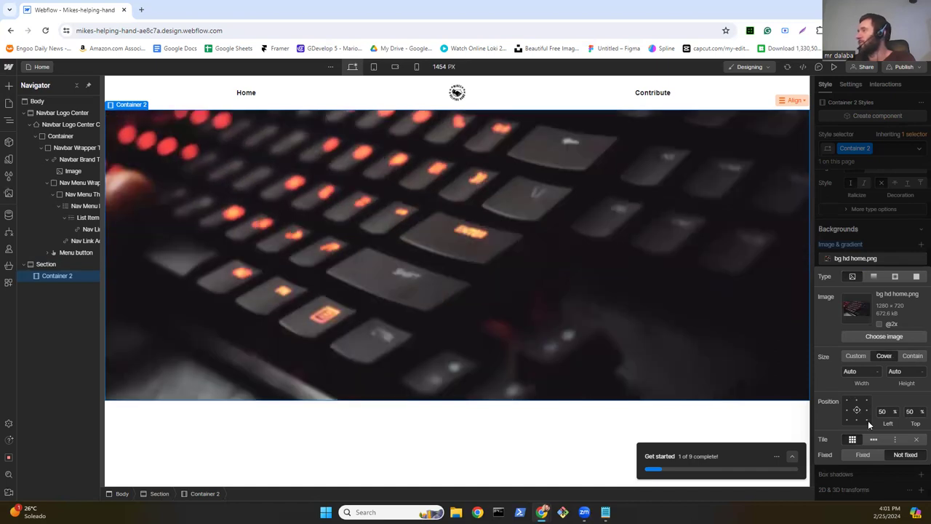
left_click(868, 420)
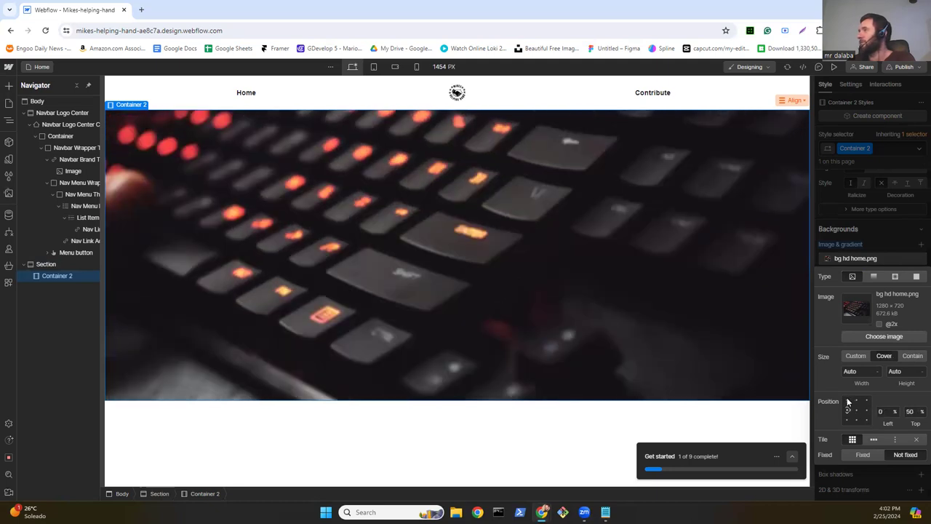
left_click(847, 401)
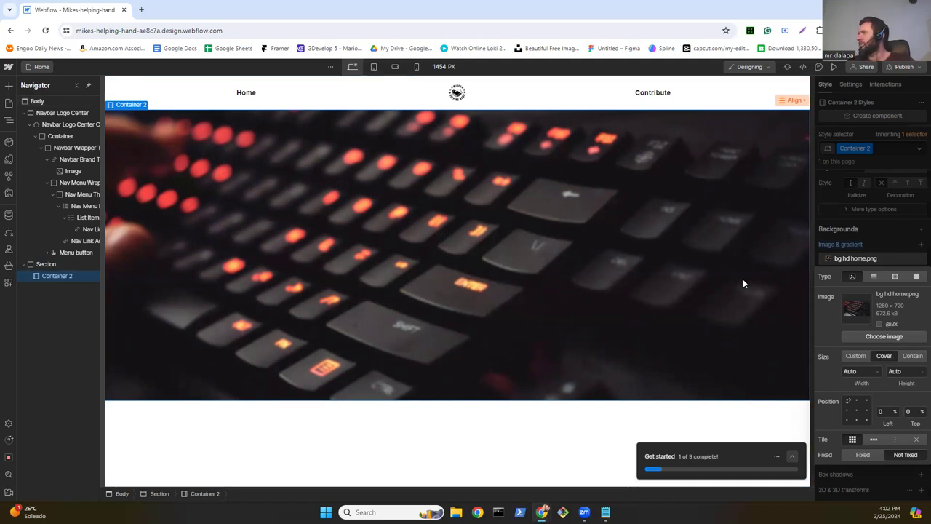
left_click(874, 277)
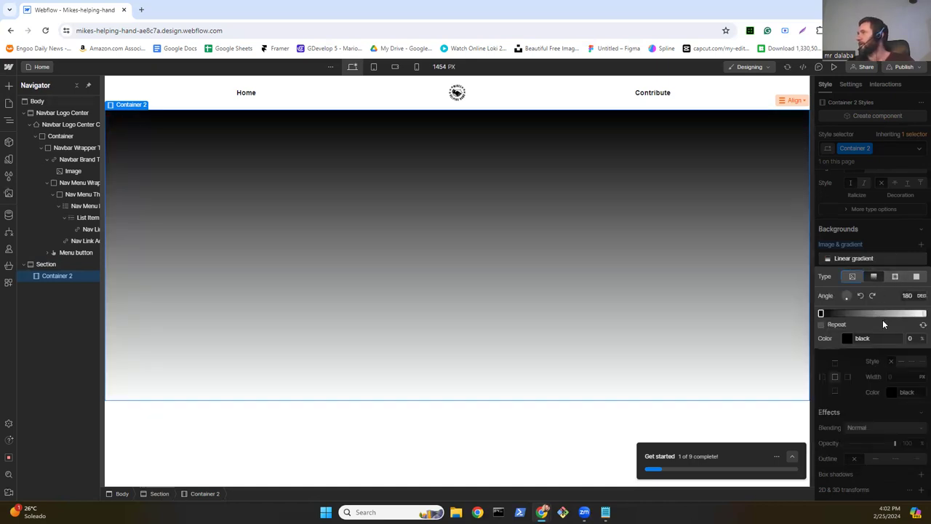
left_click(895, 277)
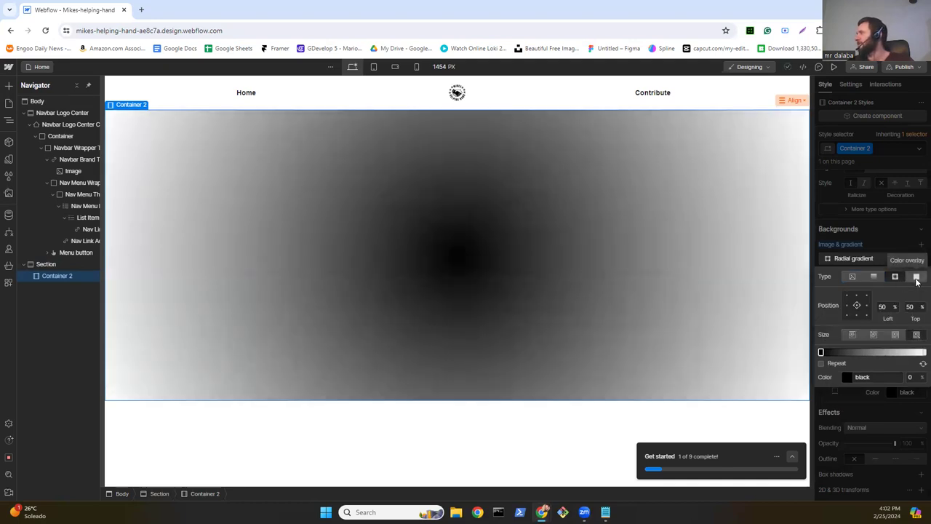
left_click(915, 277)
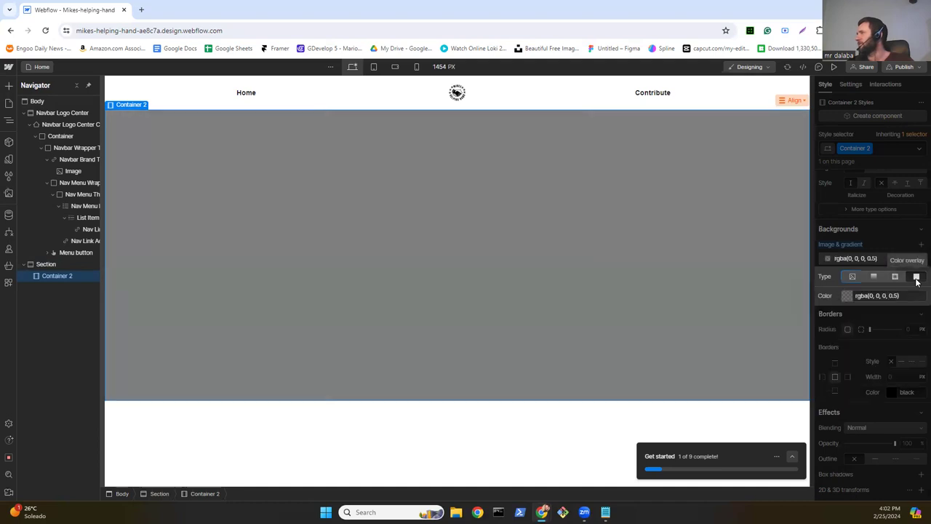
left_click(875, 277)
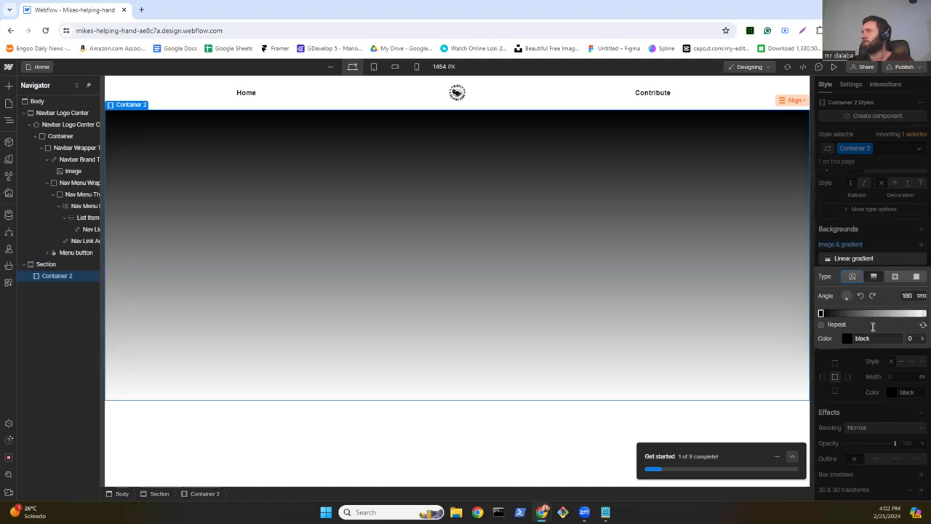
left_click(853, 277)
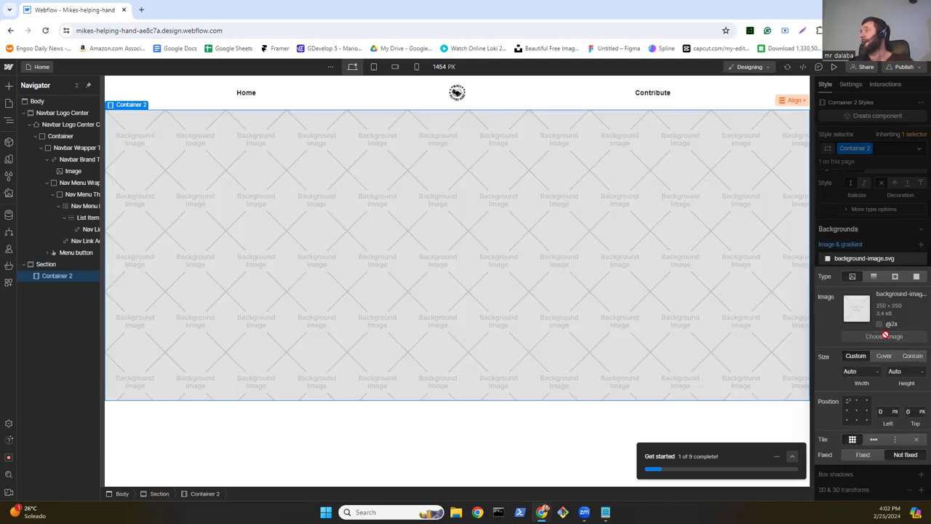
left_click(884, 336)
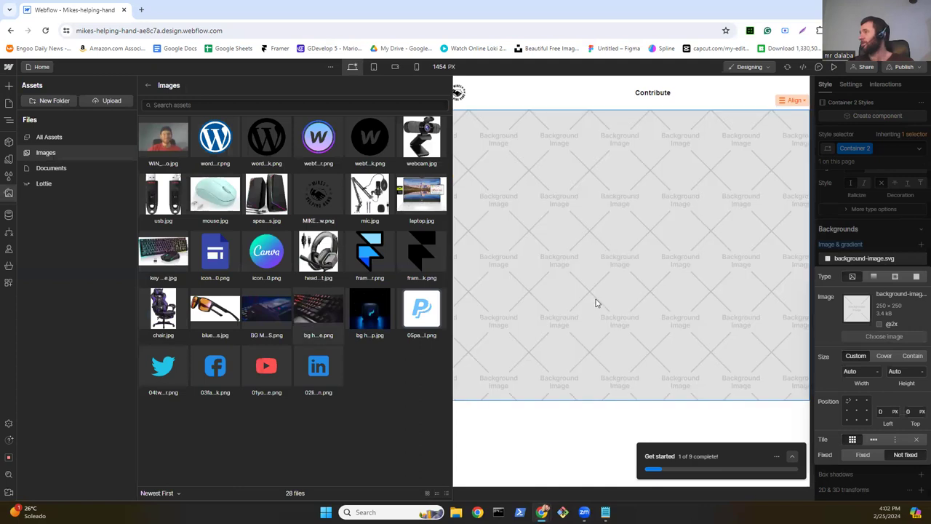
key("Escape")
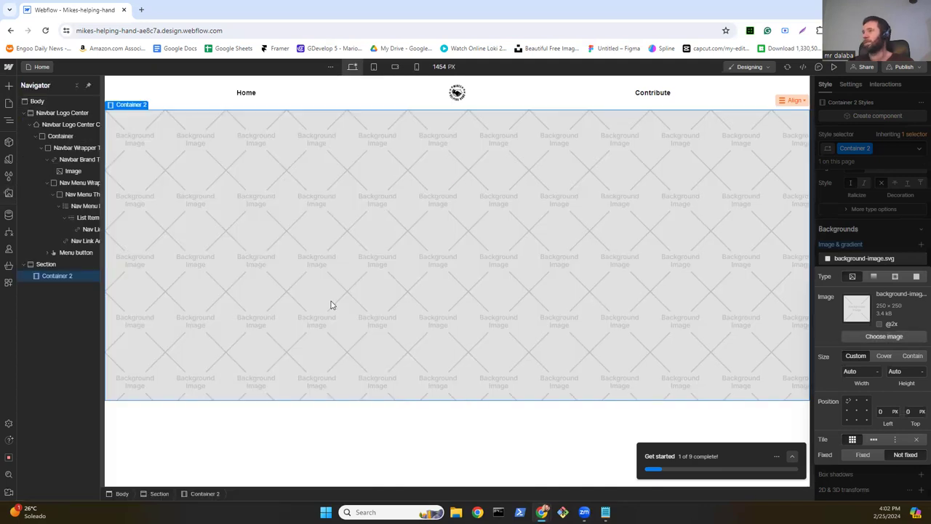
left_click(882, 337)
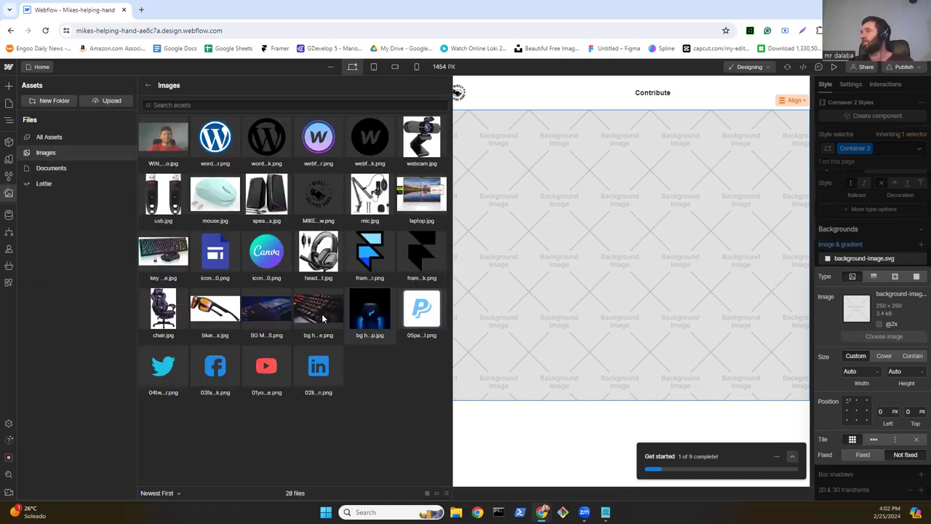
left_click(323, 318)
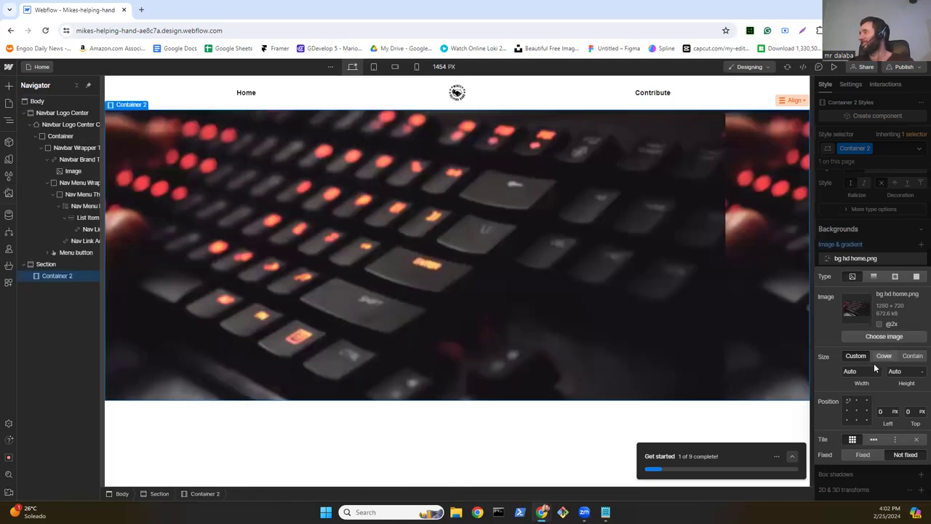
left_click(881, 358)
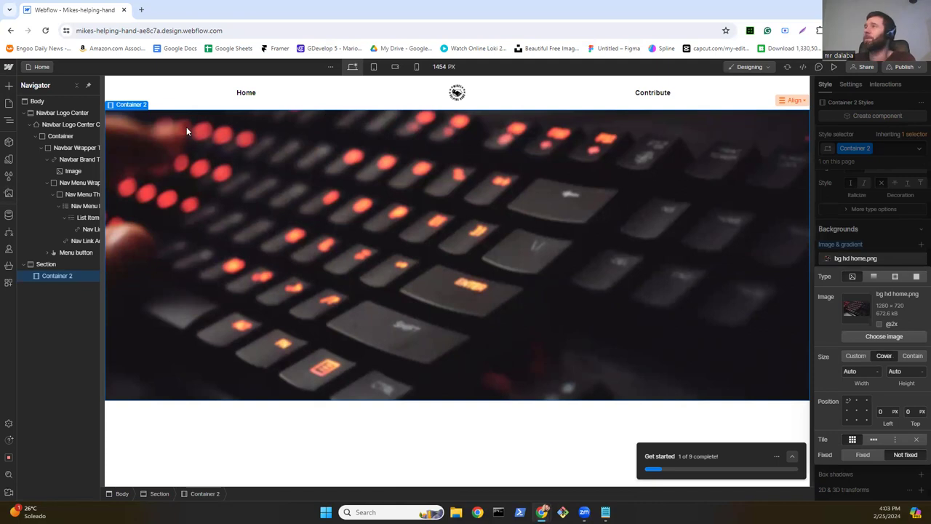
Step: Set Container 2's display to Flex with a horizontal direction
left_click(882, 234)
scroll(877, 218, "up", 4)
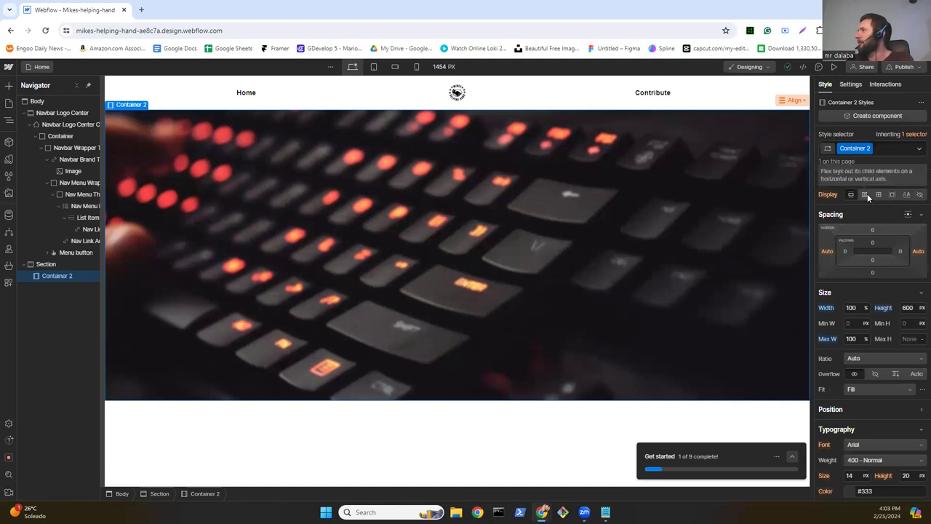
left_click(866, 197)
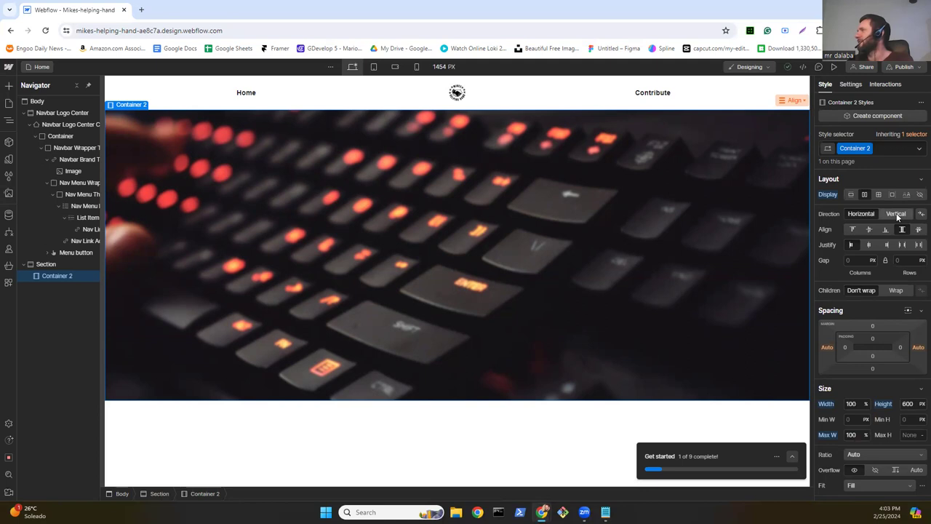
left_click(896, 213)
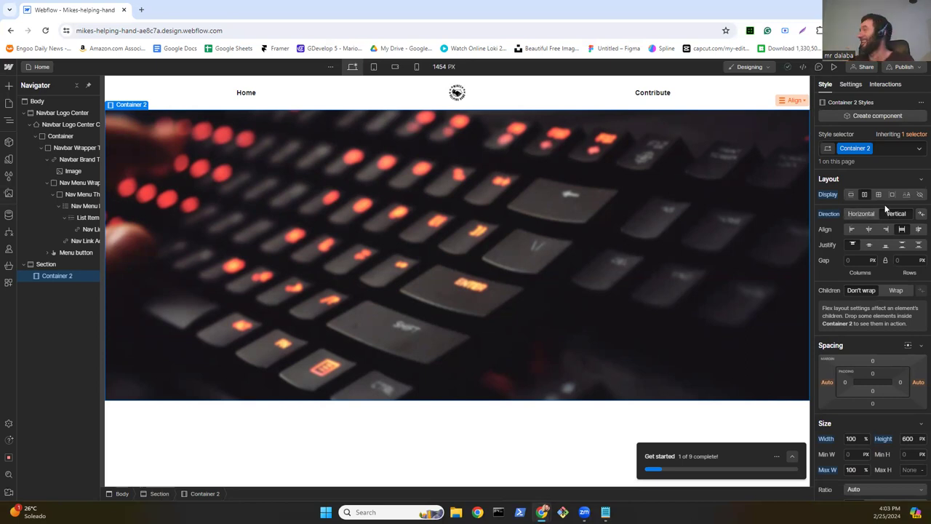
left_click(865, 214)
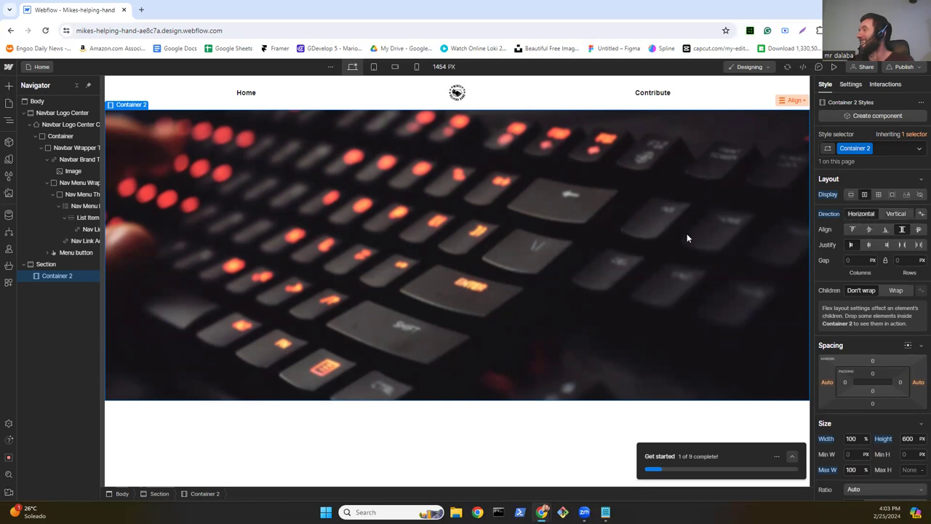
Step: Add Container 3 inside Container 2, making Container 2 a horizontal flex box centred on both axes
left_click(8, 87)
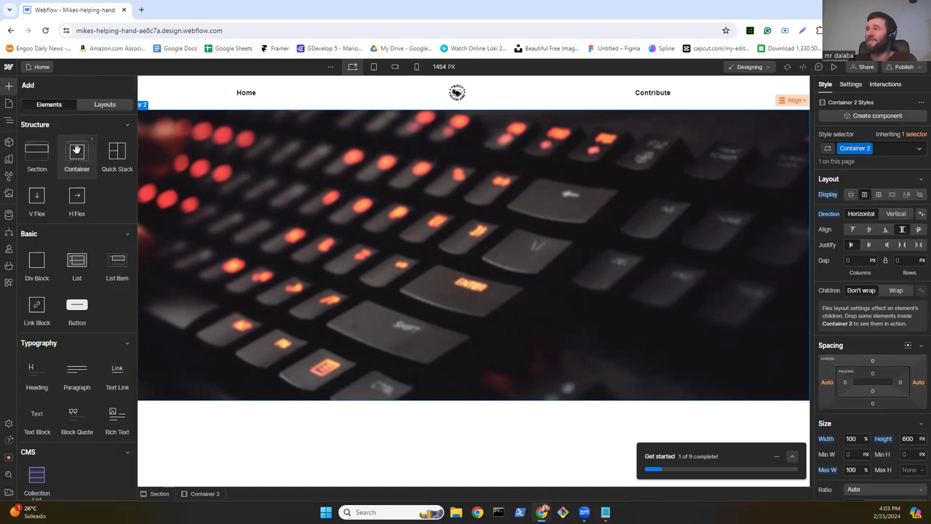
left_click_drag(113, 196, 238, 197)
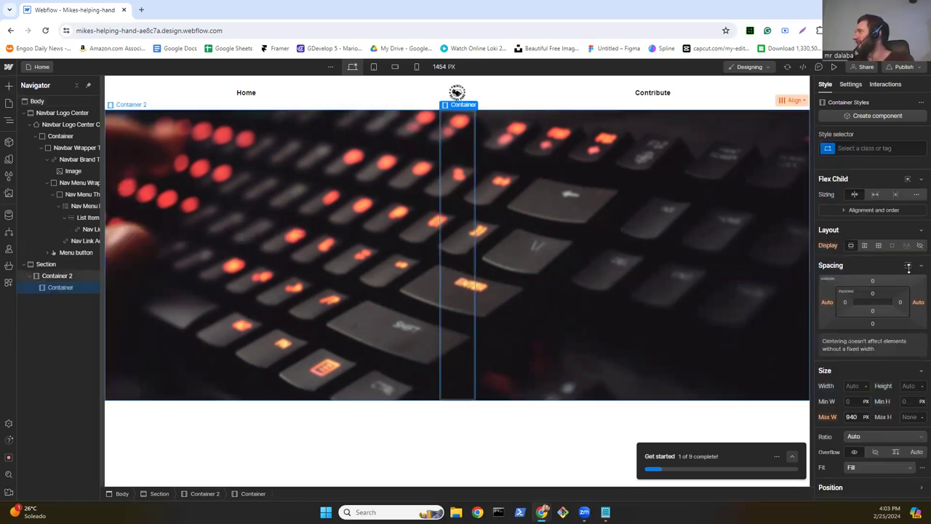
left_click(541, 216)
left_click(865, 194)
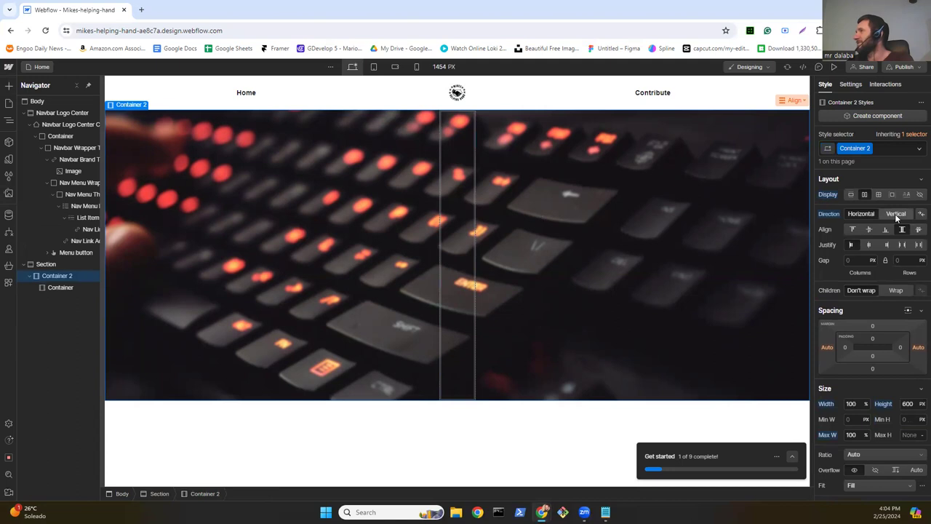
left_click(895, 214)
left_click(855, 214)
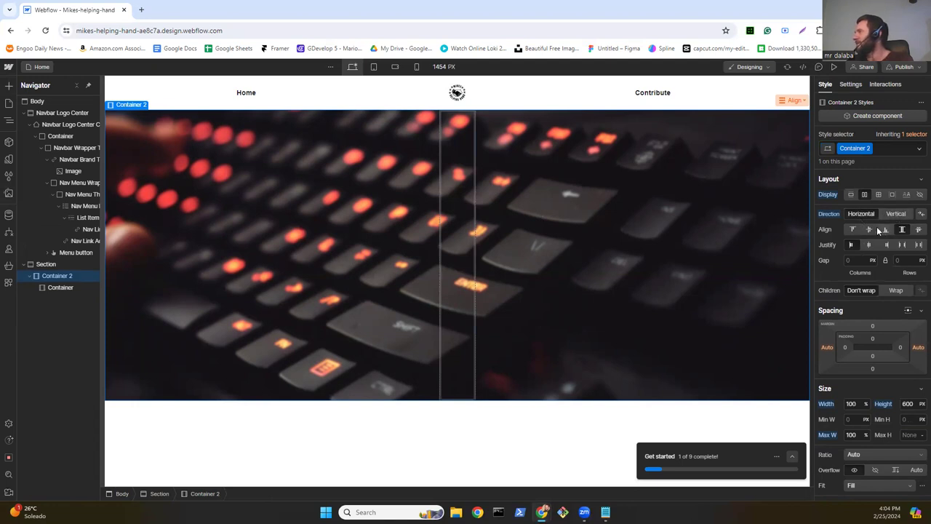
left_click(886, 214)
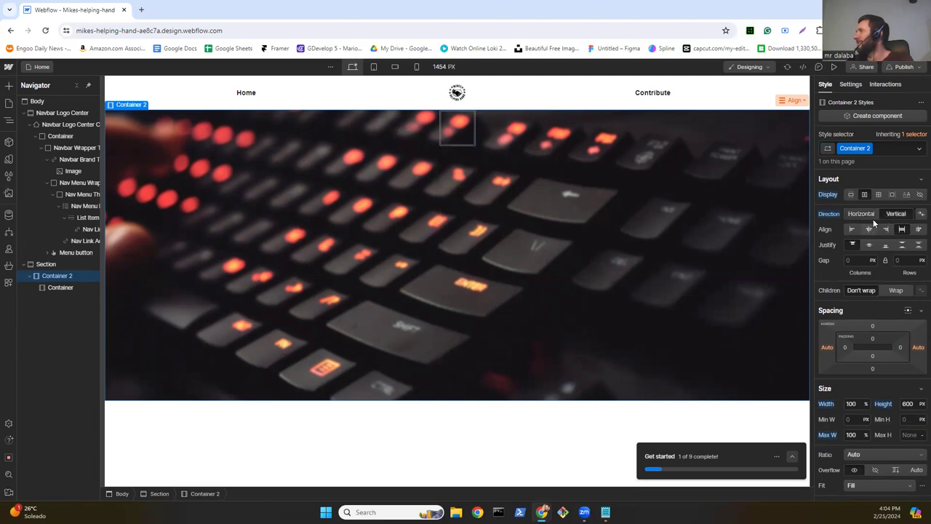
left_click(870, 217)
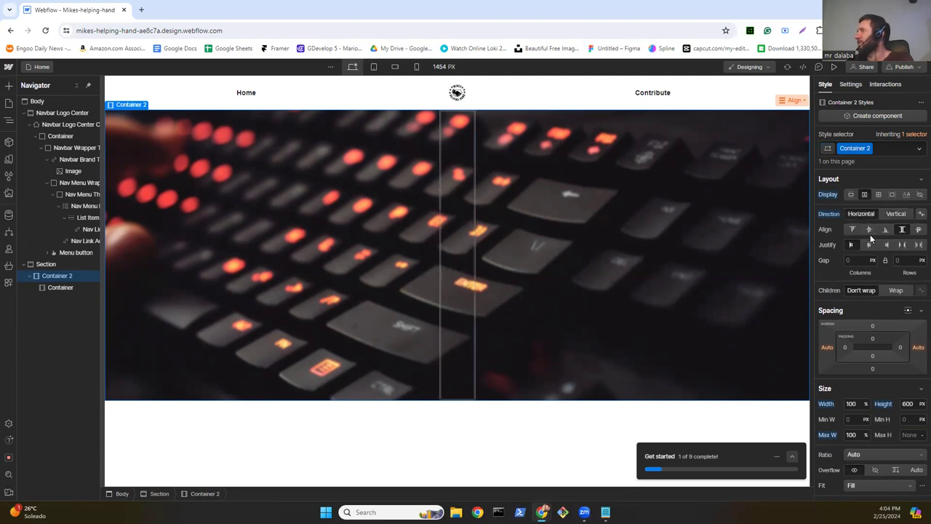
left_click(870, 230)
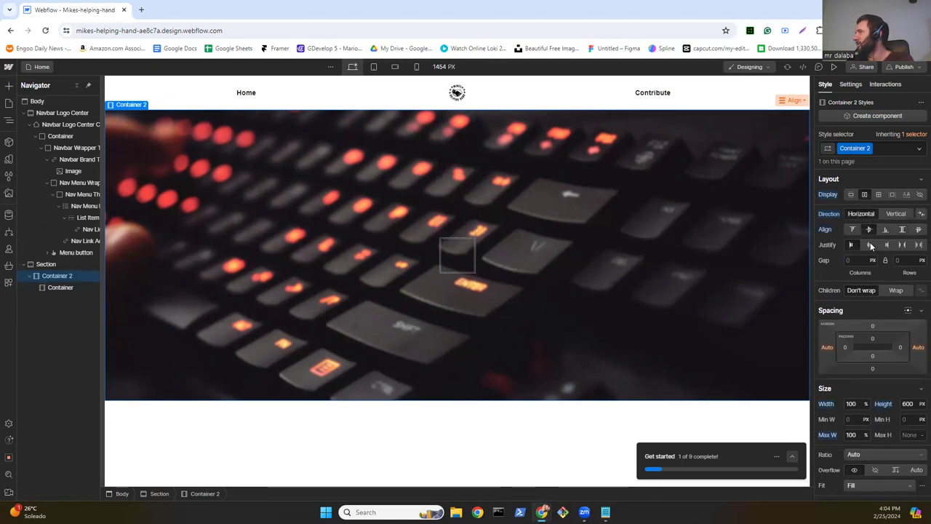
left_click(870, 245)
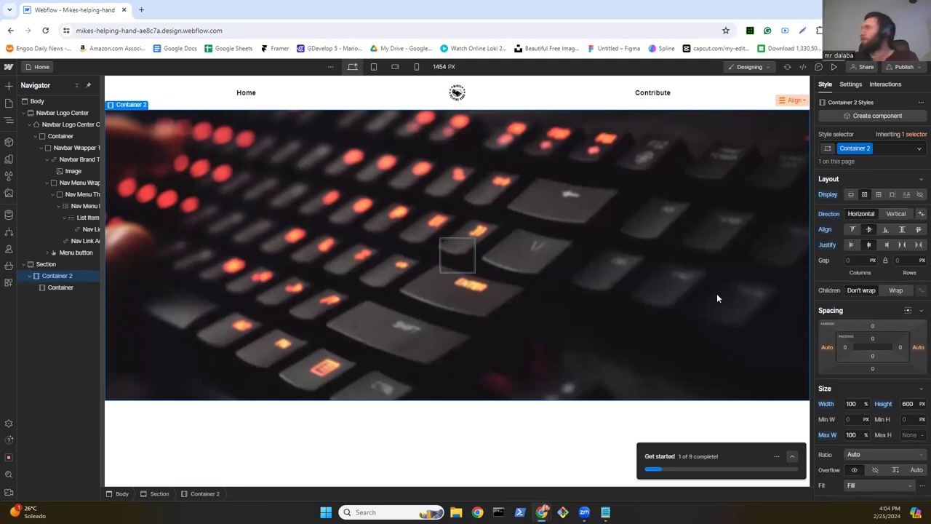
Step: Make Container 3 a flex box that centres its contents vertically and horizontally
left_click(466, 260)
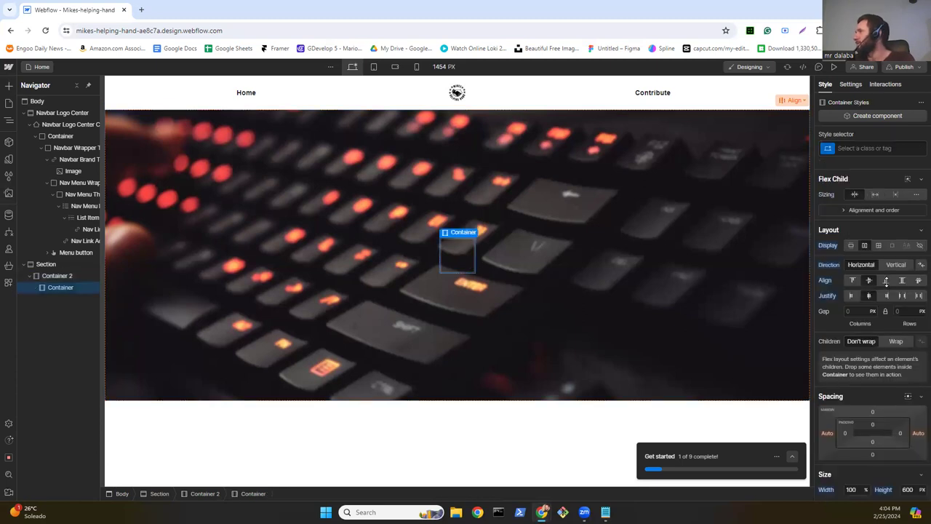
left_click(865, 245)
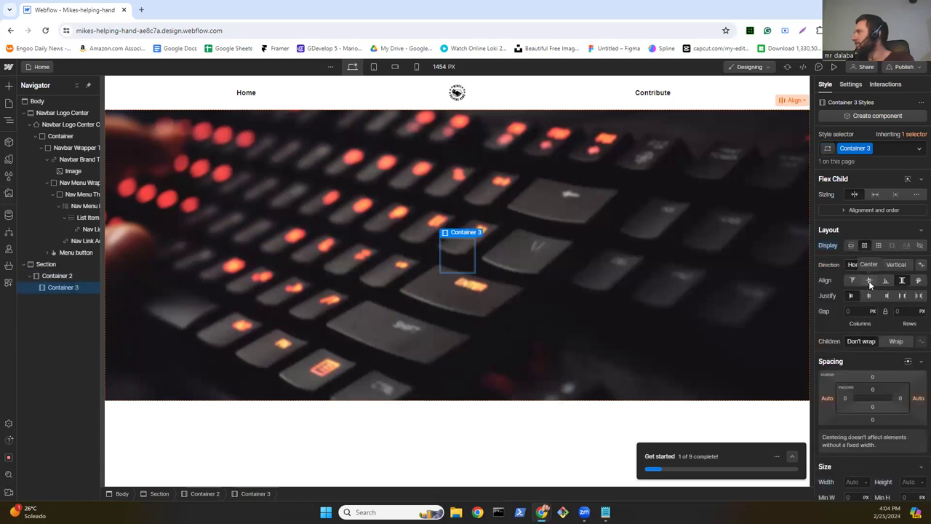
left_click(870, 281)
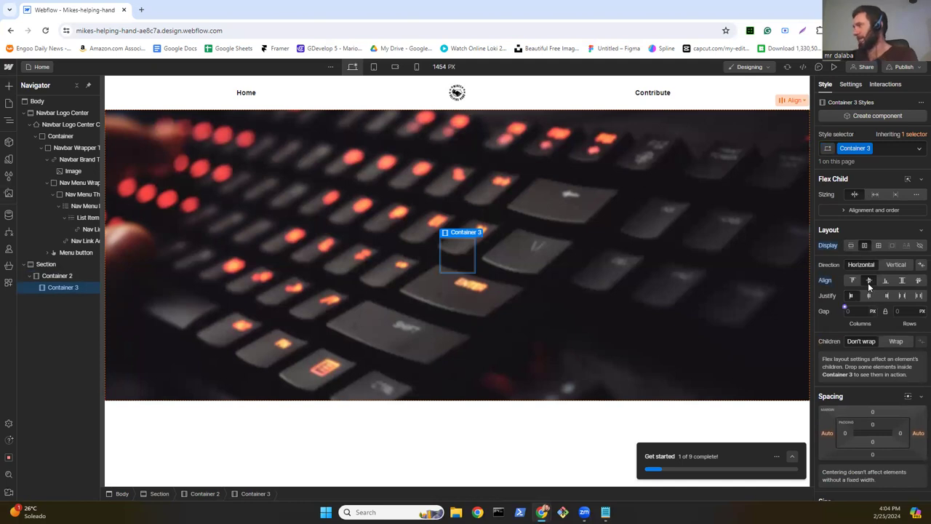
left_click(870, 296)
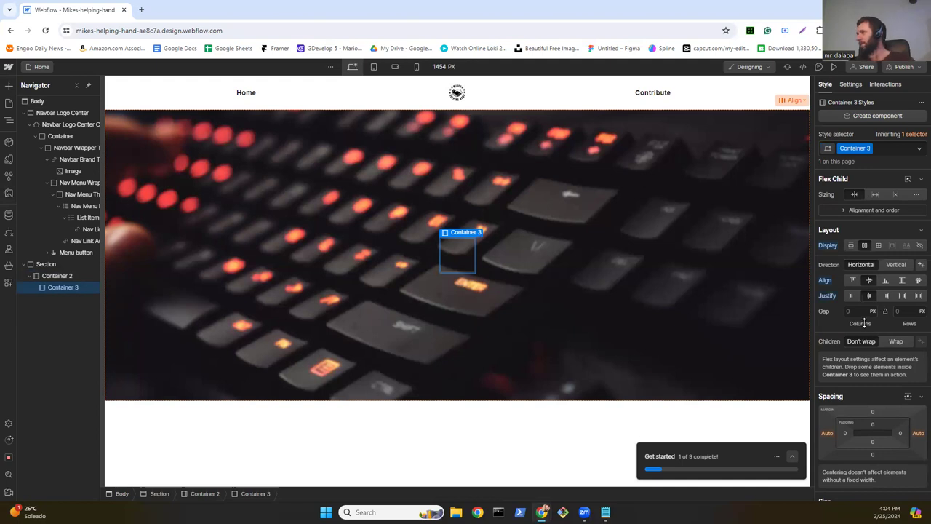
scroll(864, 324, "down", 2)
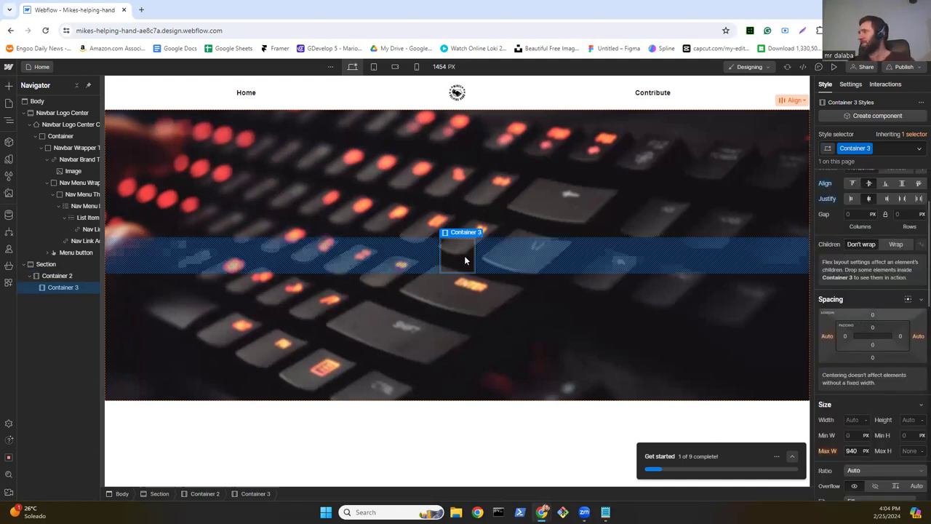
scroll(891, 270, "down", 2)
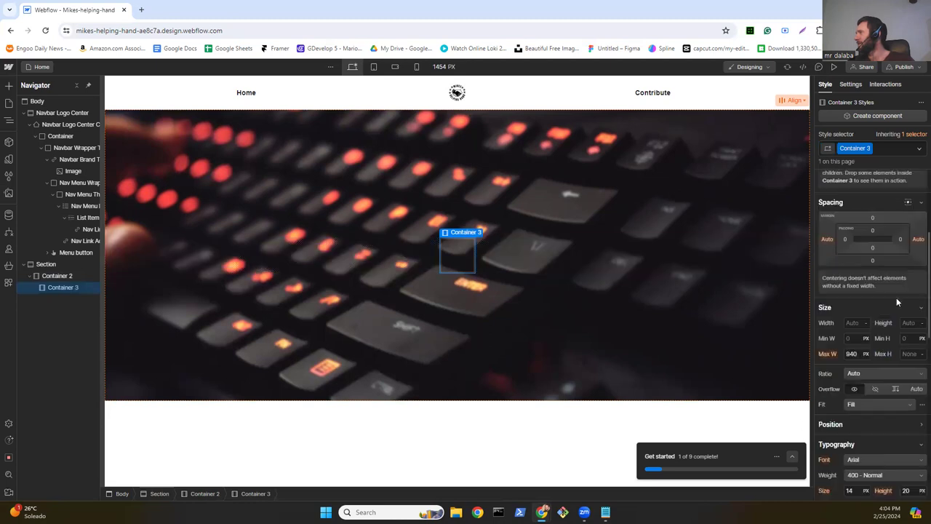
Step: Set Container 3's height to 300 px
left_click(854, 322)
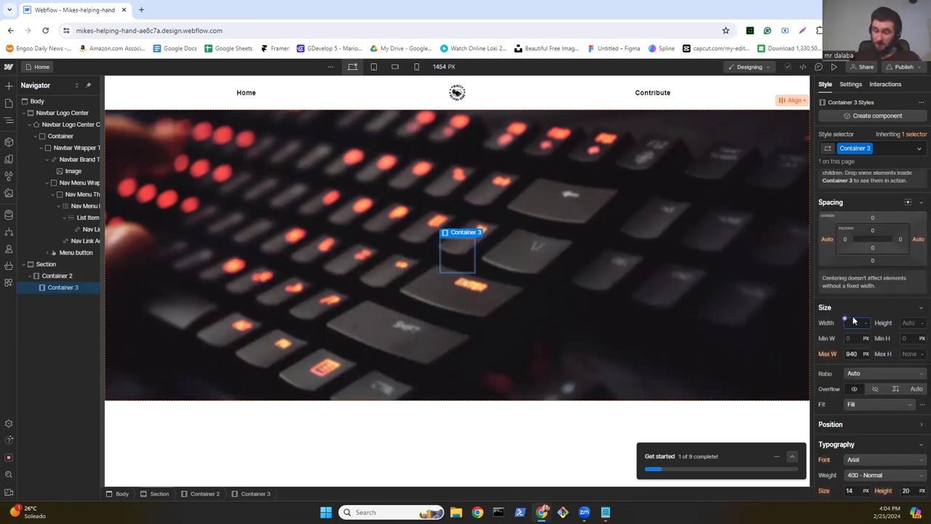
type("300")
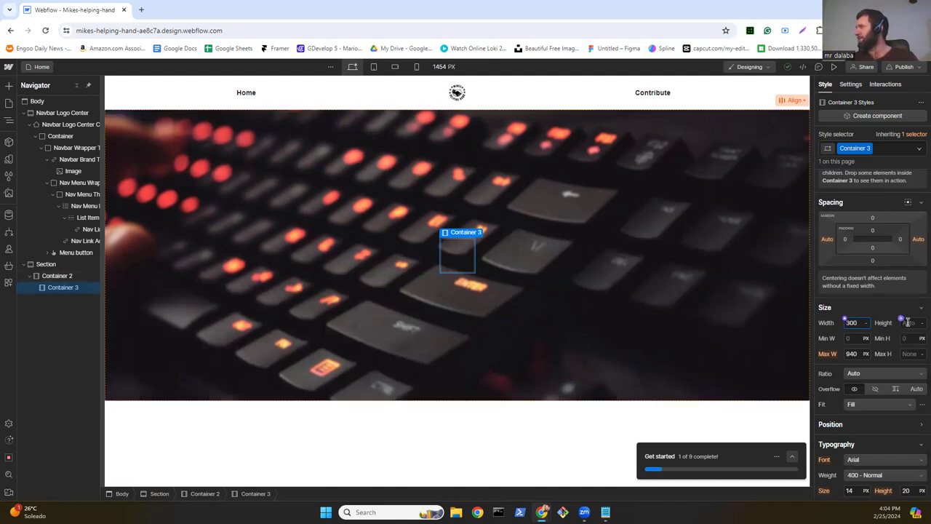
left_click(858, 354)
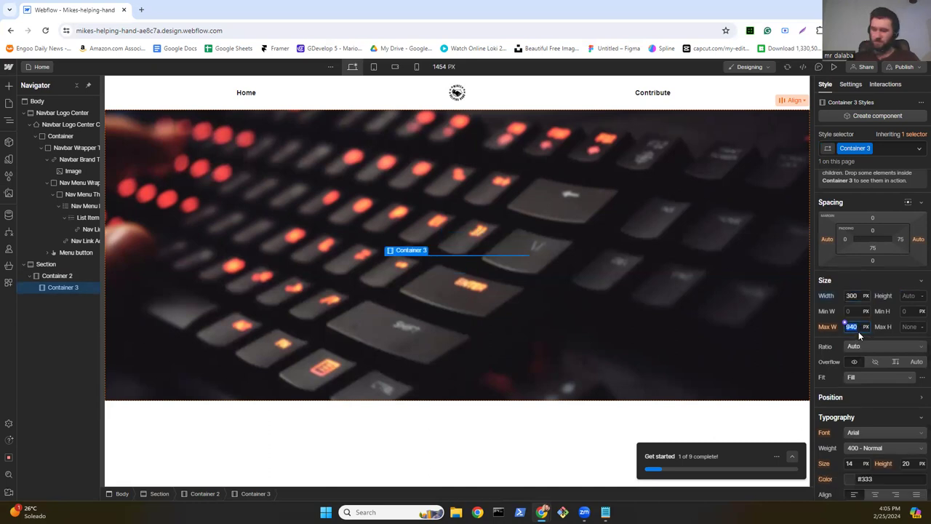
left_click(914, 294)
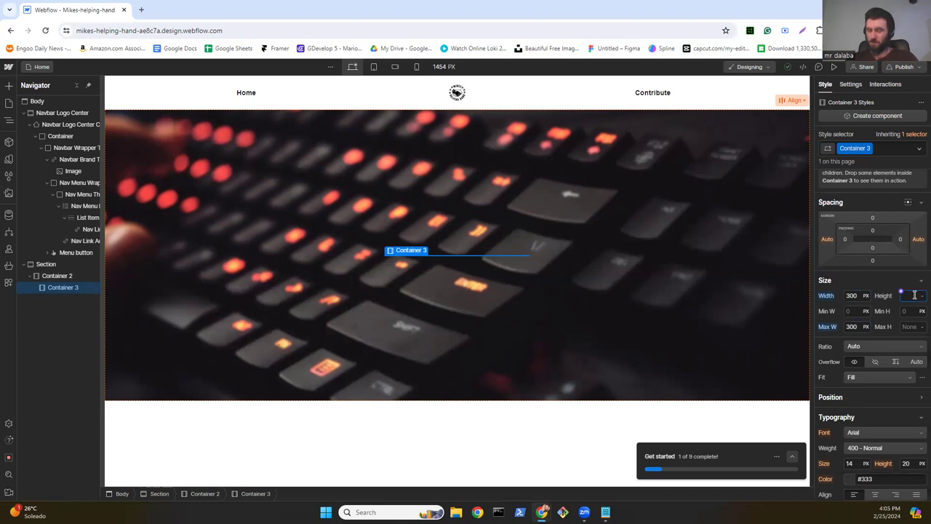
type("6")
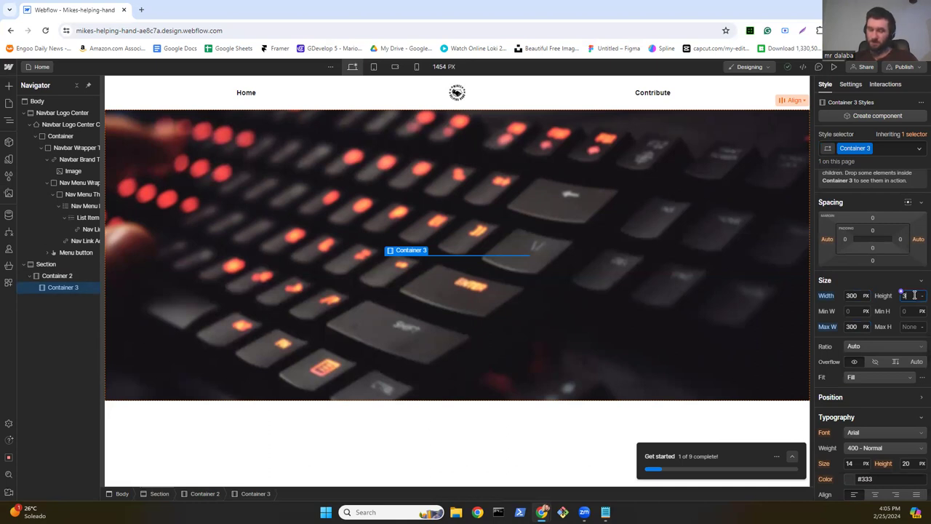
type("00")
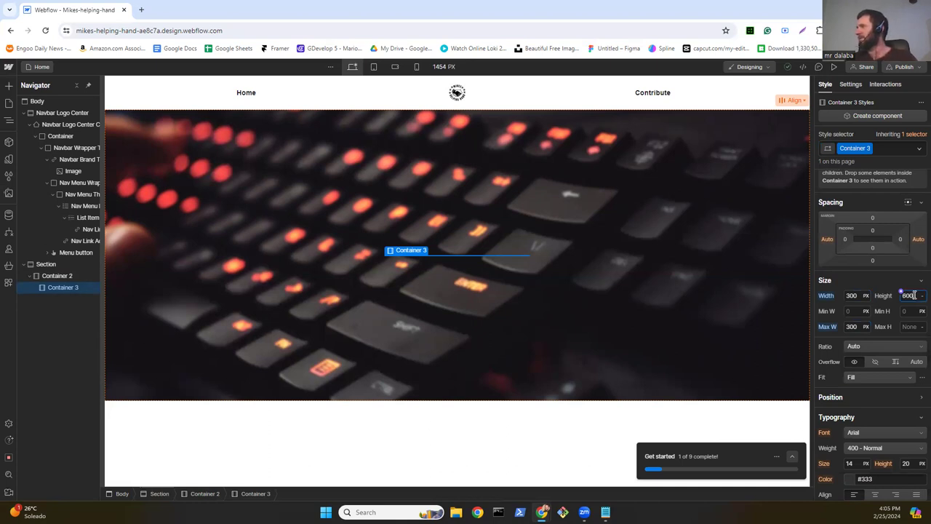
key("Return")
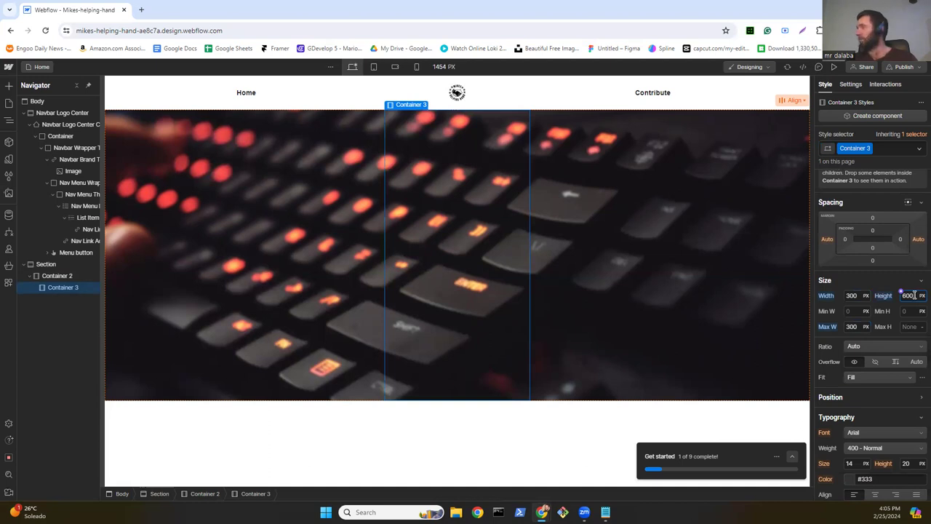
key("BackSpace")
key("BackSpace")
key("BackSpace")
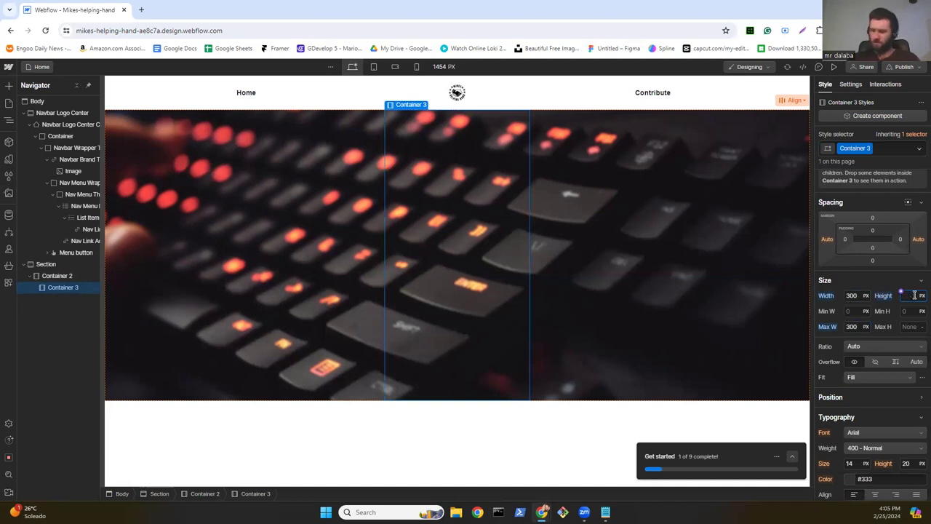
type("300")
key("Return")
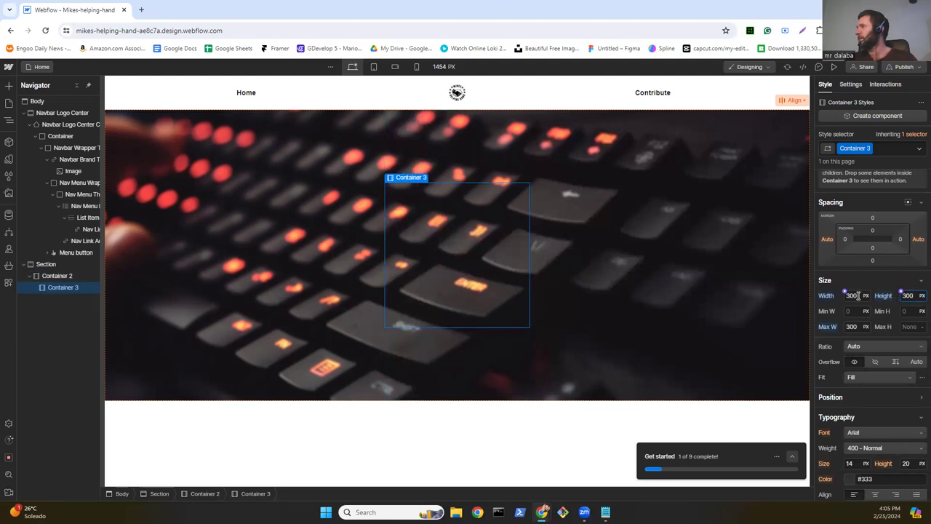
Step: Set Container 3's width and maximum width to 500 px each
left_click_drag(859, 295, 856, 276)
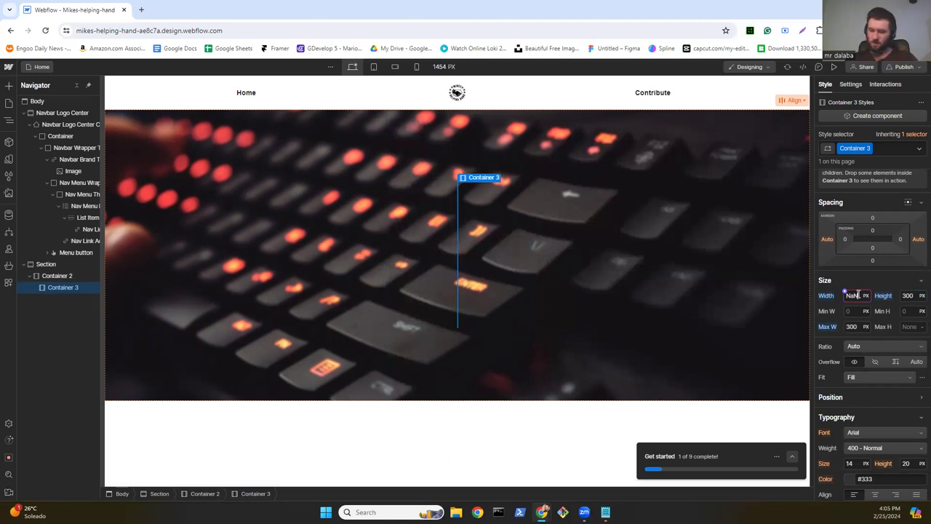
left_click(859, 296)
type("58")
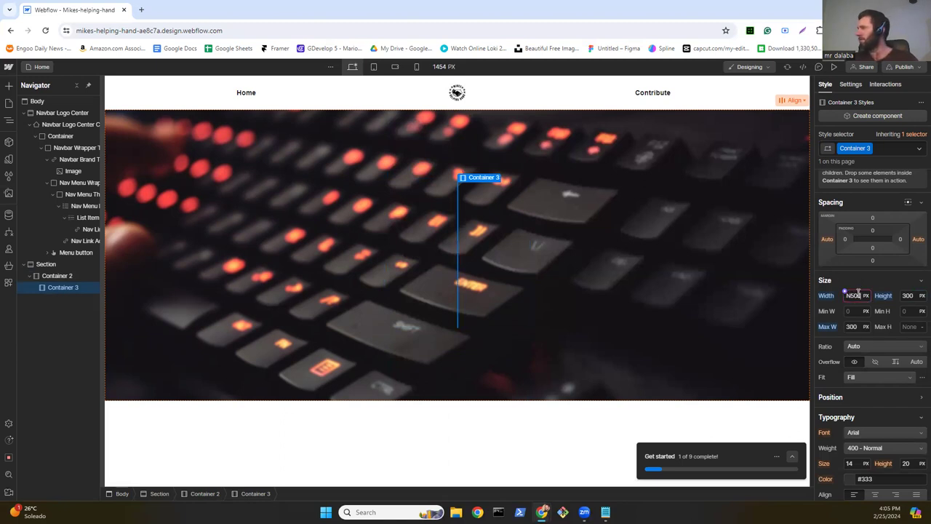
key("BackSpace")
key("BackSpace")
key("BackSpace")
key("BackSpace")
key("BackSpace")
type("500")
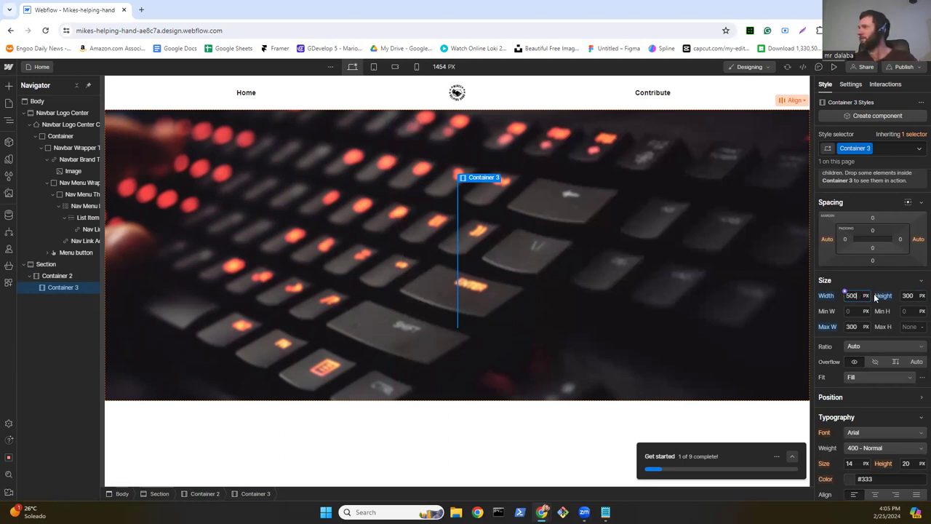
key("Return")
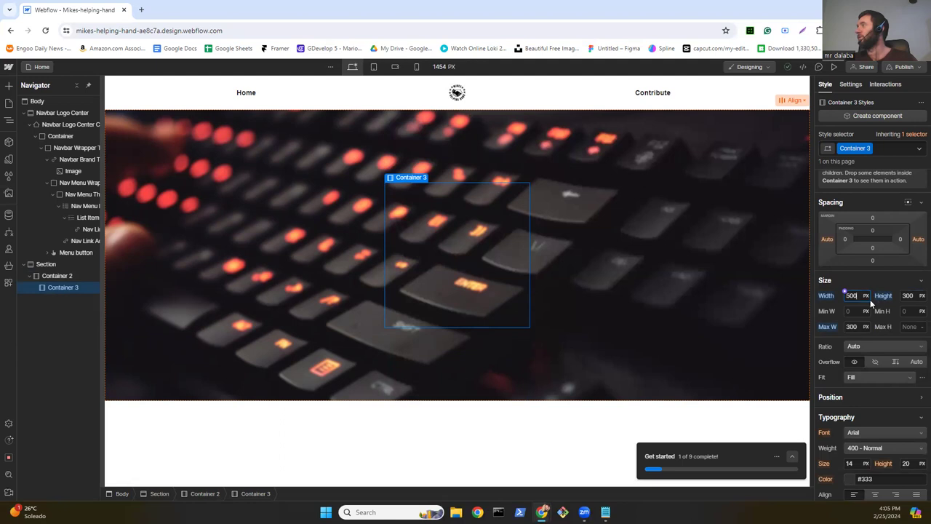
left_click(859, 326)
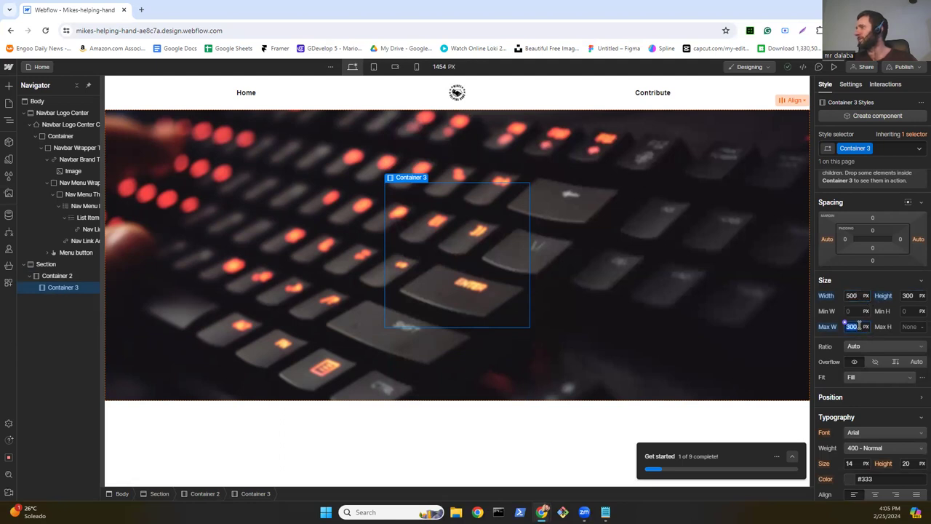
type("500")
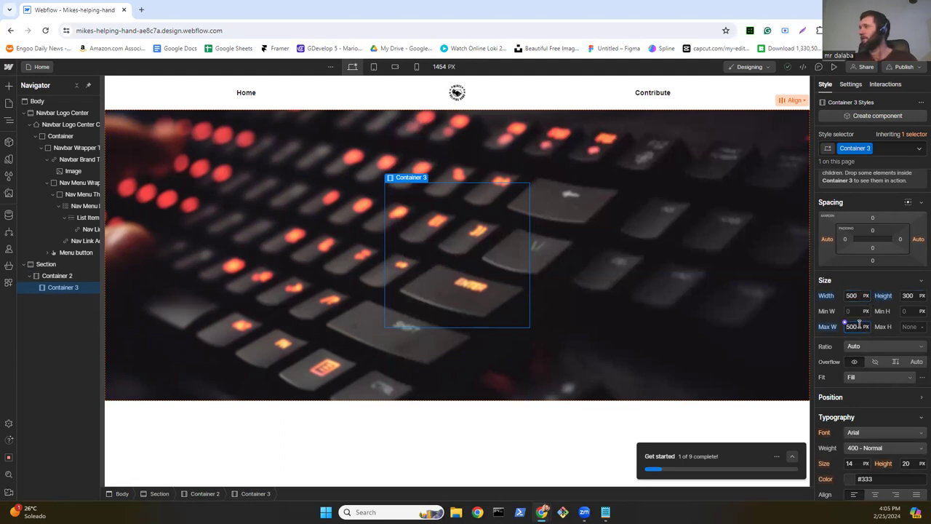
key("Return")
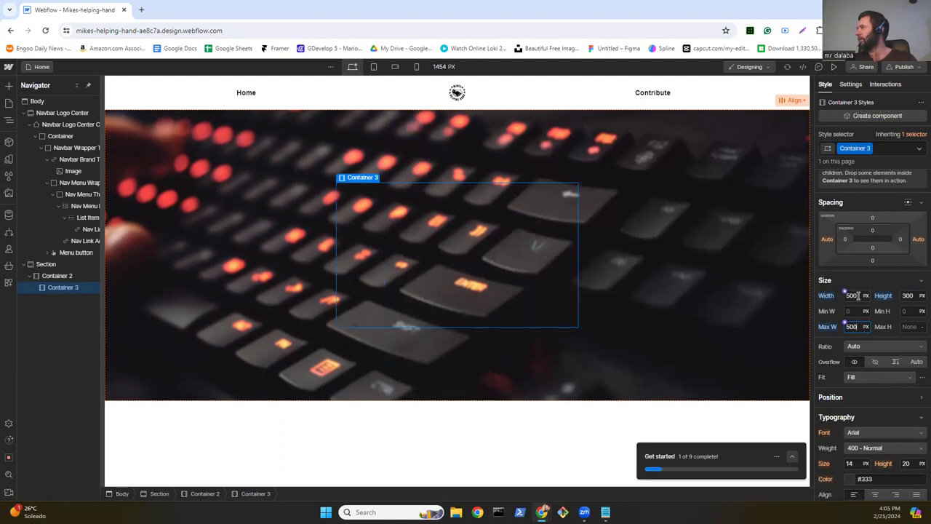
Step: Tweak the width and max width values, restoring the maximum width to 500 px
left_click(861, 295)
type("6")
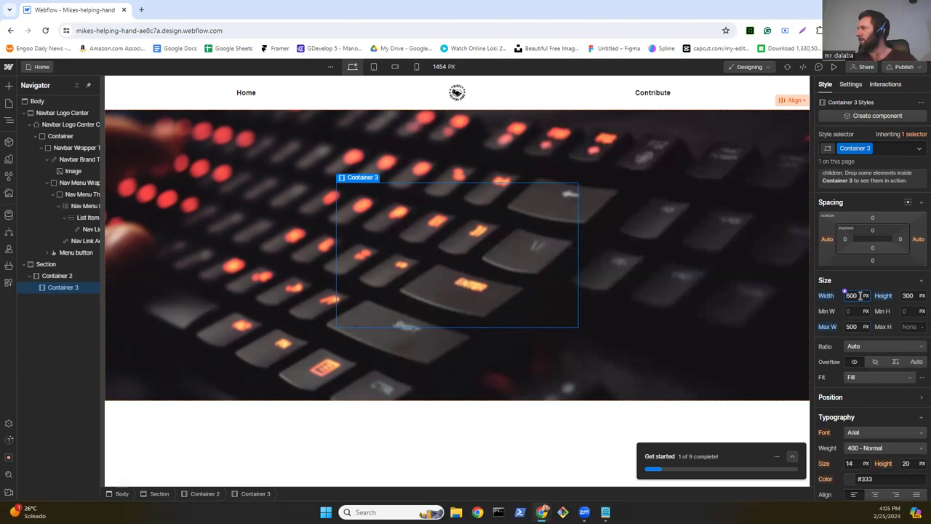
left_click(858, 326)
type("600")
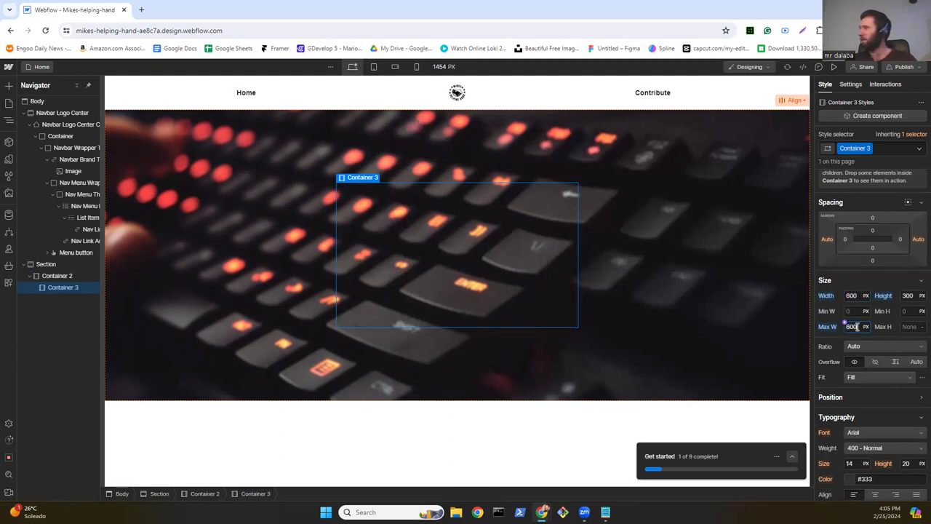
key("Return")
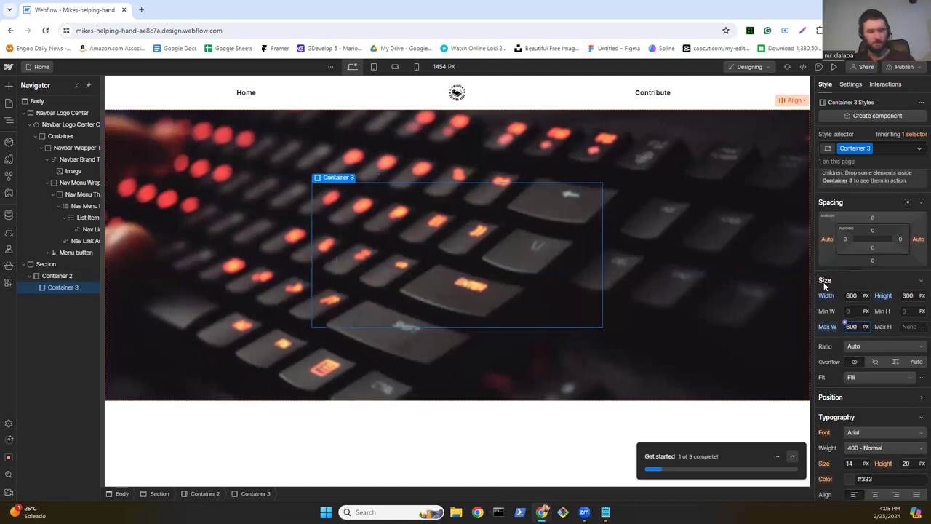
type("500")
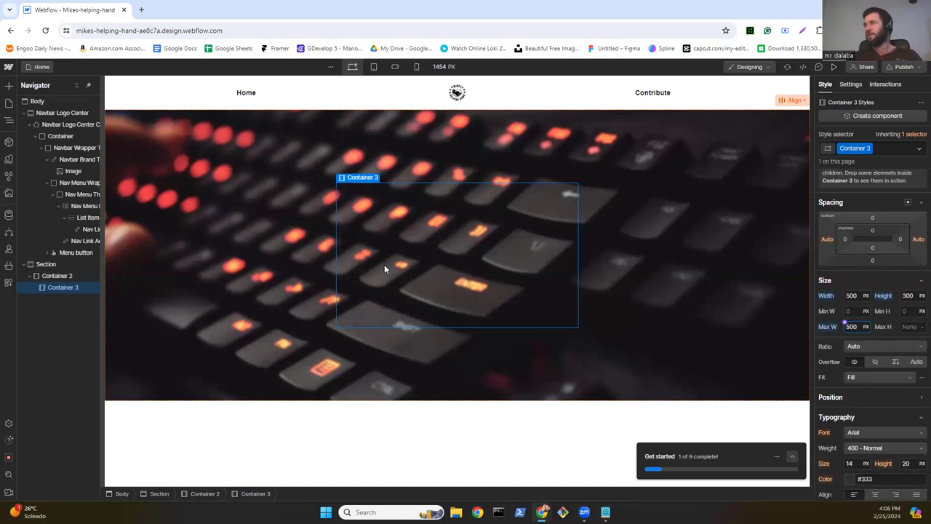
scroll(880, 269, "up", 3)
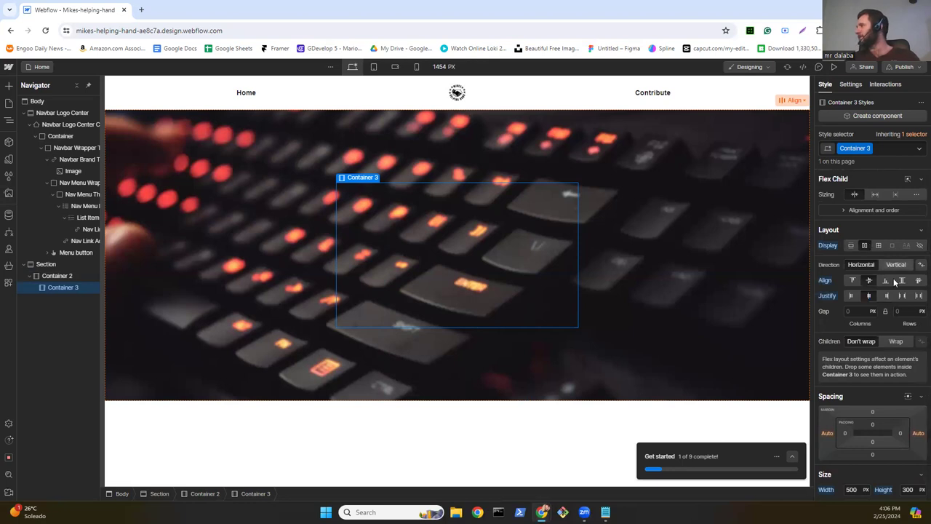
Step: Drag a Heading into Container 3 and replace its text with 'WHICH FRAMEWORK'
left_click(9, 88)
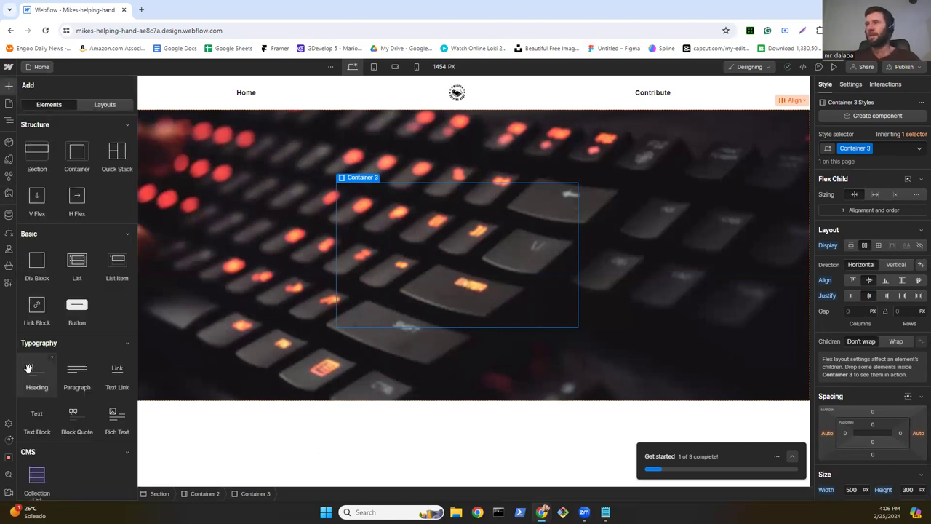
left_click_drag(28, 369, 416, 244)
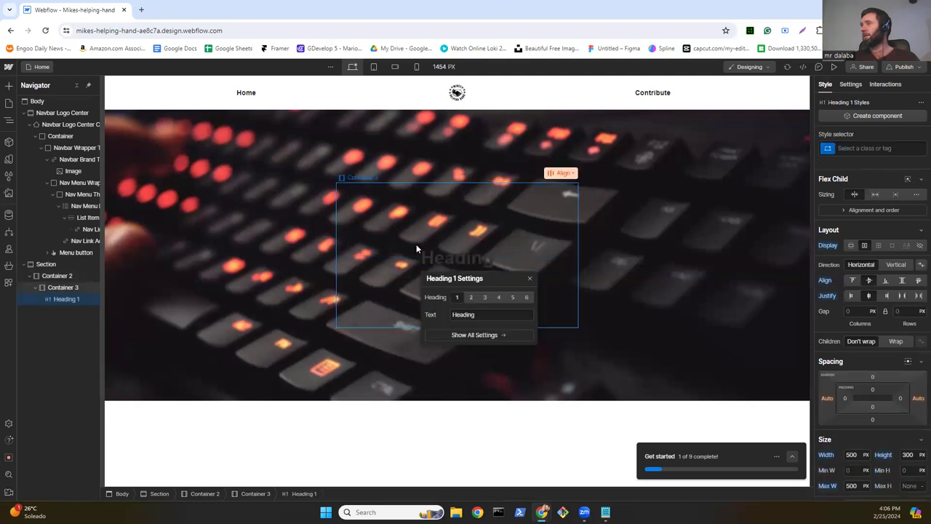
left_click(481, 316)
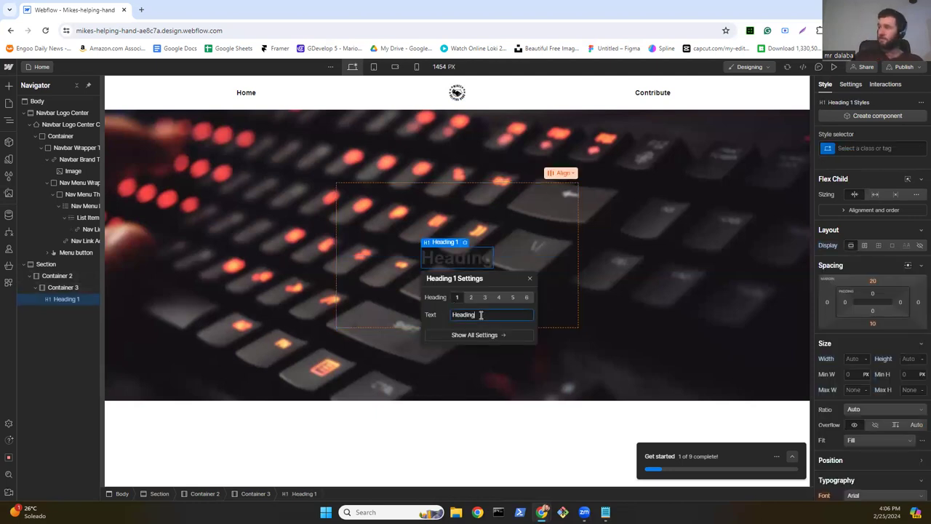
key("BackSpace")
key("BackSpace")
key("BackSpace")
key("BackSpace")
key("BackSpace")
key("BackSpace")
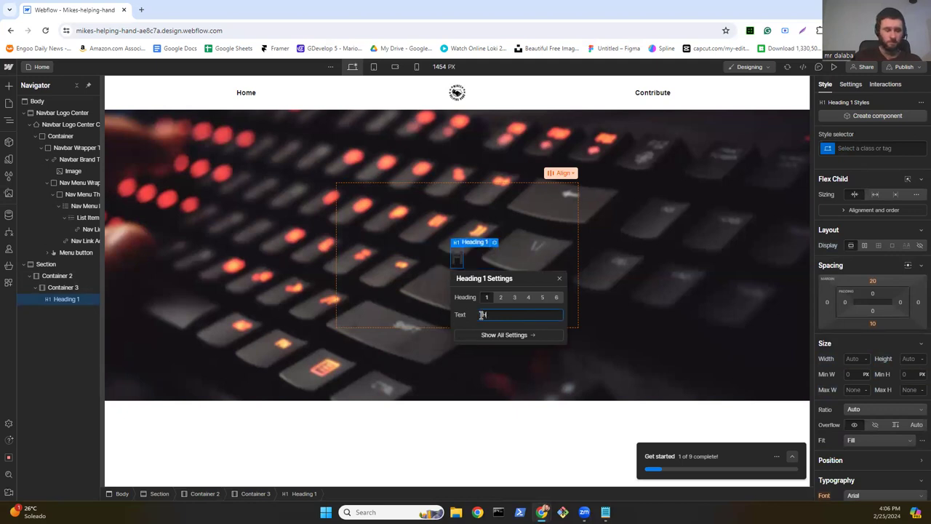
key("BackSpace")
type("W")
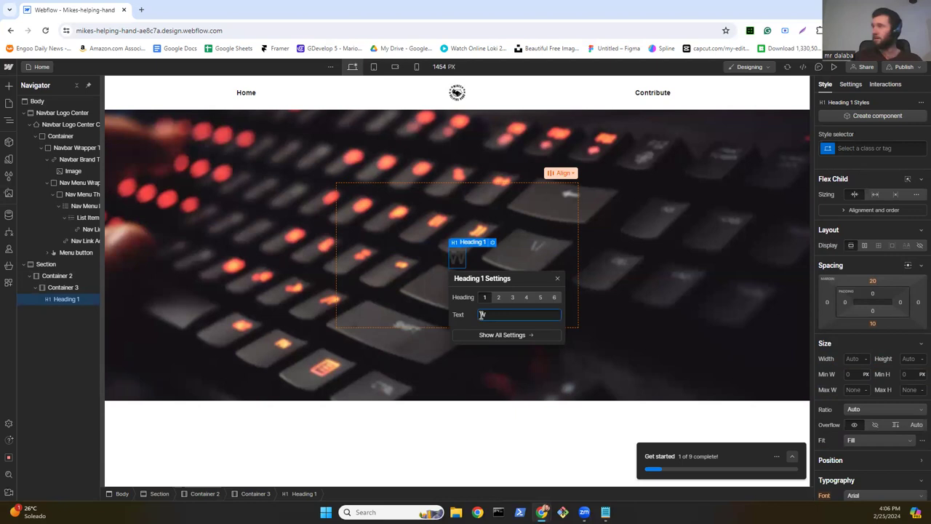
type("H")
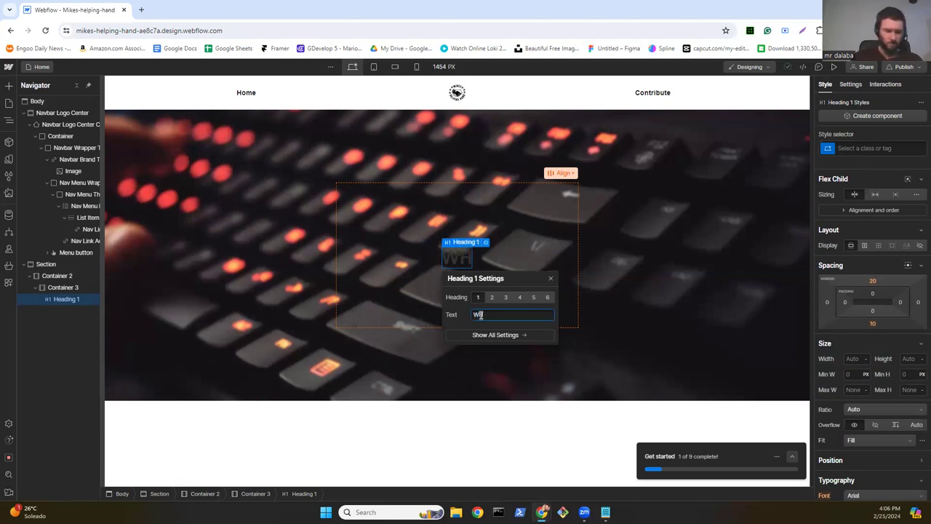
type("ICH")
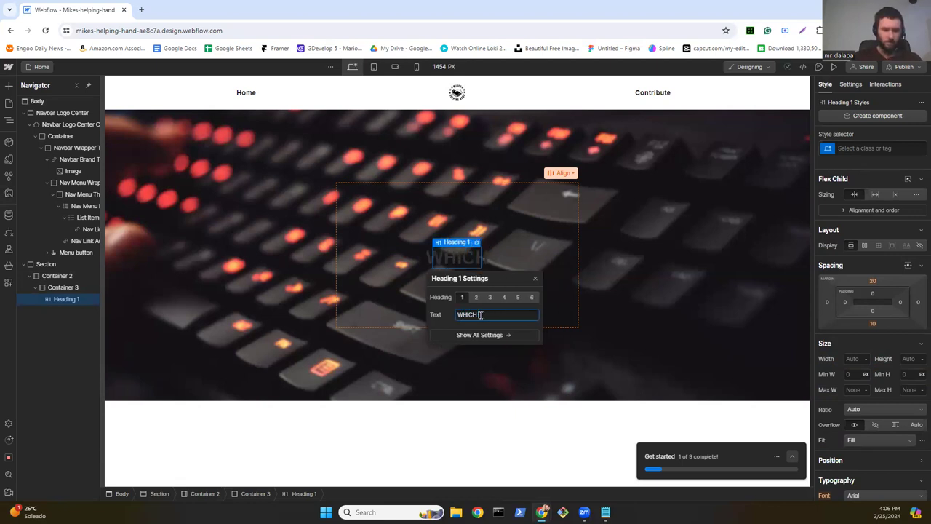
type(" FRAMEWORK")
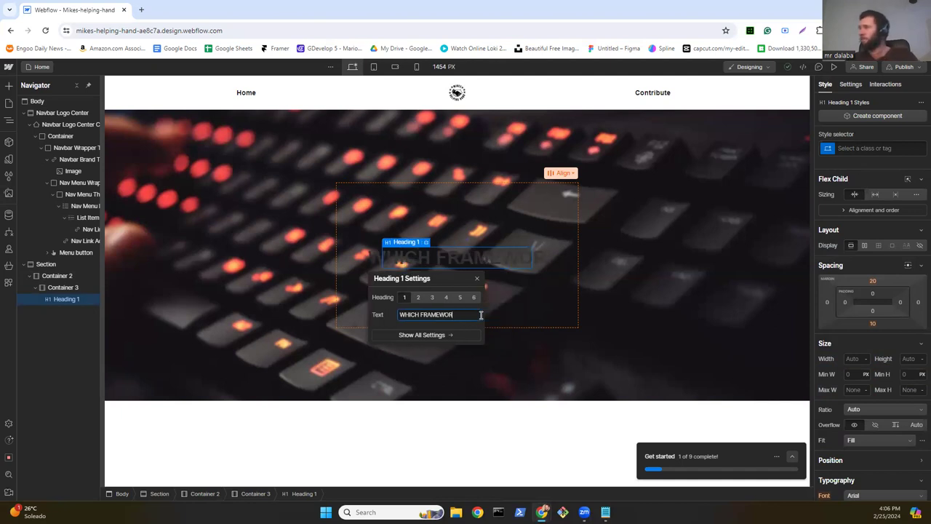
Step: Make the WHICH FRAMEWORK heading an H2 in white, then bring up the Add Elements panel
left_click(412, 296)
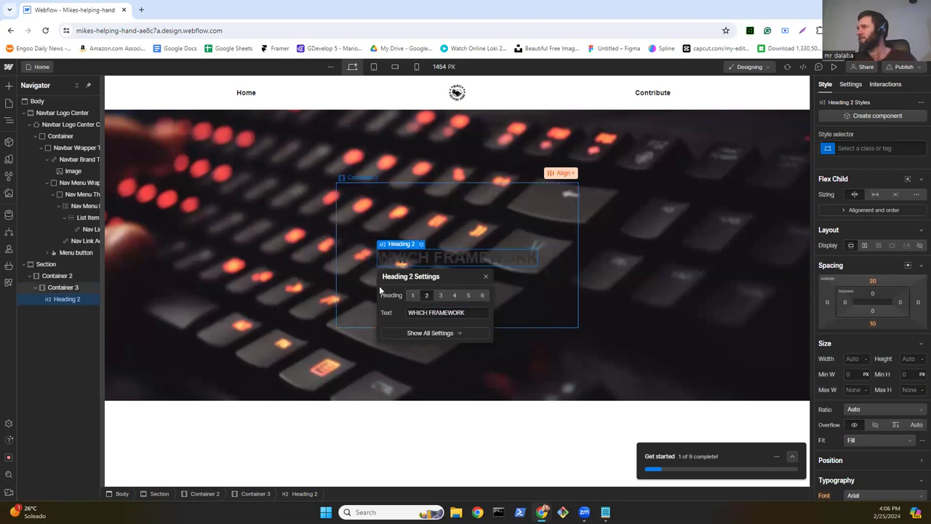
scroll(891, 360, "down", 5)
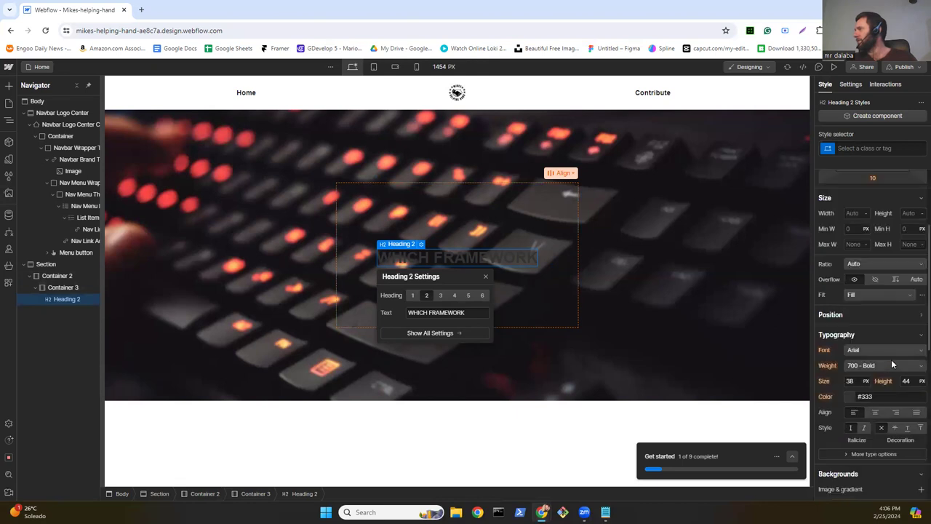
scroll(876, 271, "up", 1)
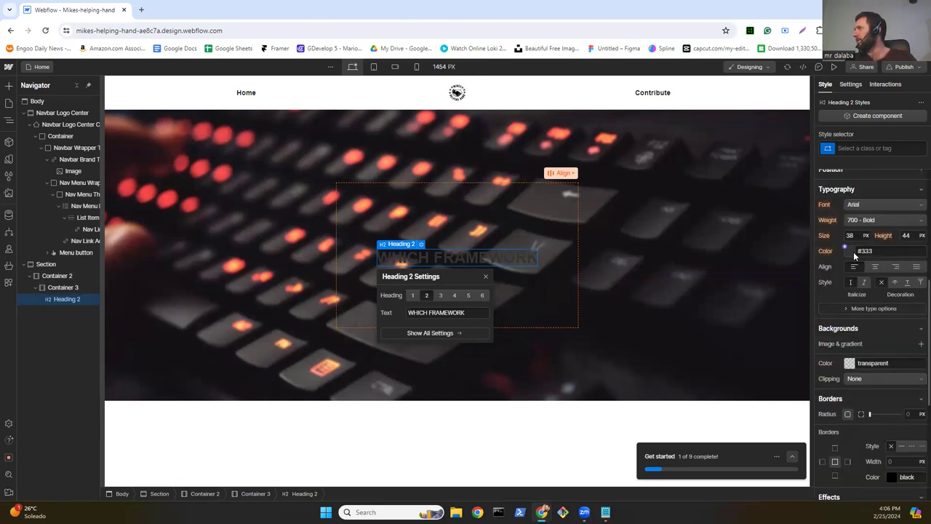
left_click(855, 253)
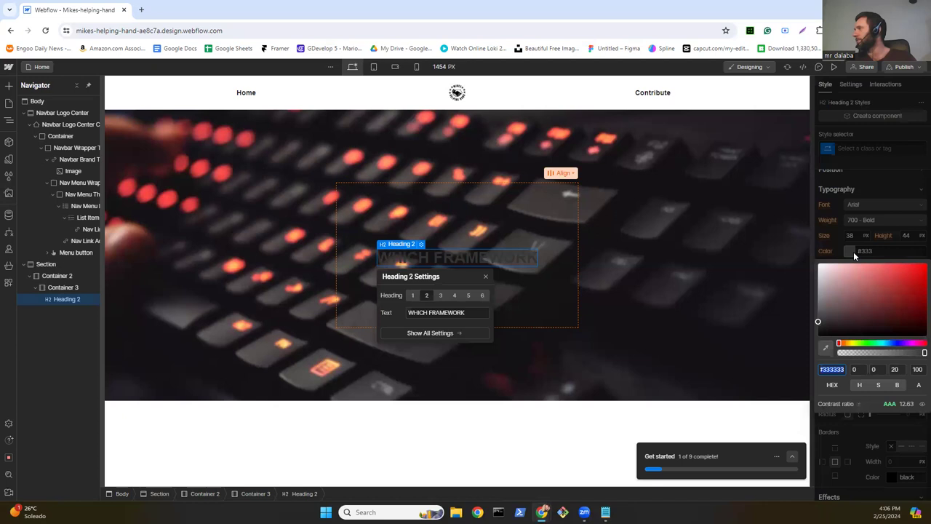
left_click(817, 266)
left_click(815, 263)
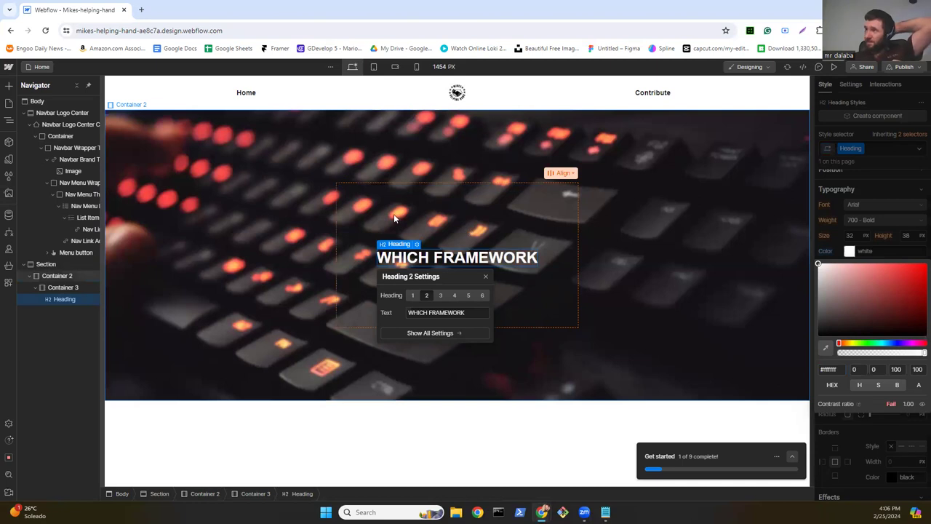
left_click(9, 86)
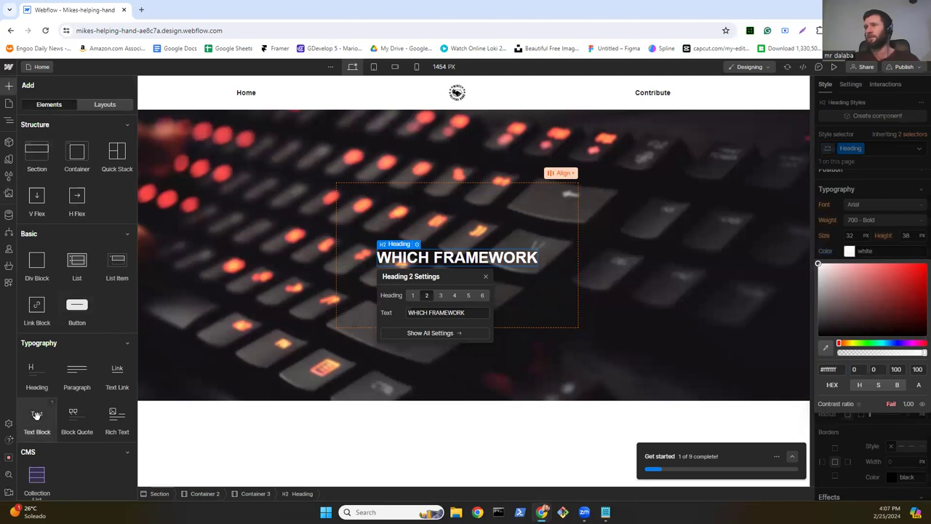
Step: Drag a Text Block into Container 3 beside the WHICH FRAMEWORK heading
left_click_drag(36, 419, 443, 282)
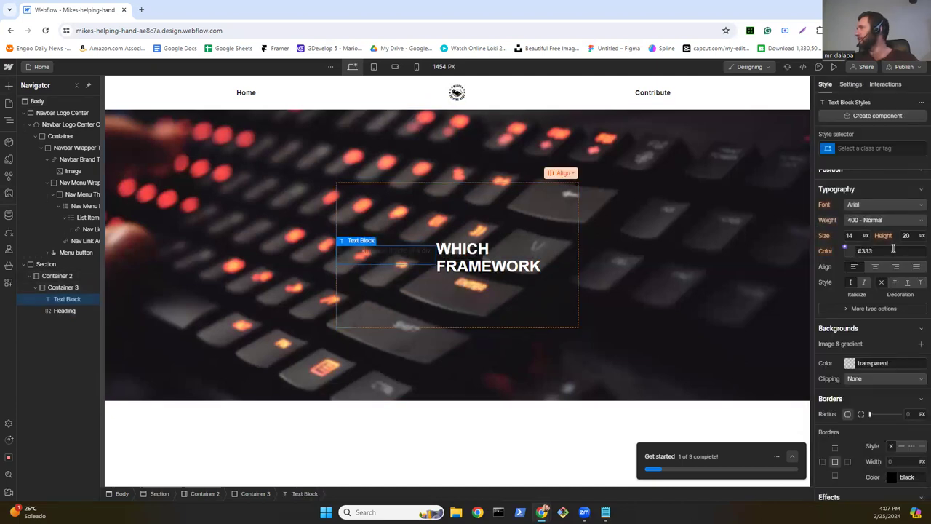
Step: Make Container 3 a vertical flex box and move the WHICH FRAMEWORK heading above the text block
scroll(866, 247, "up", 5)
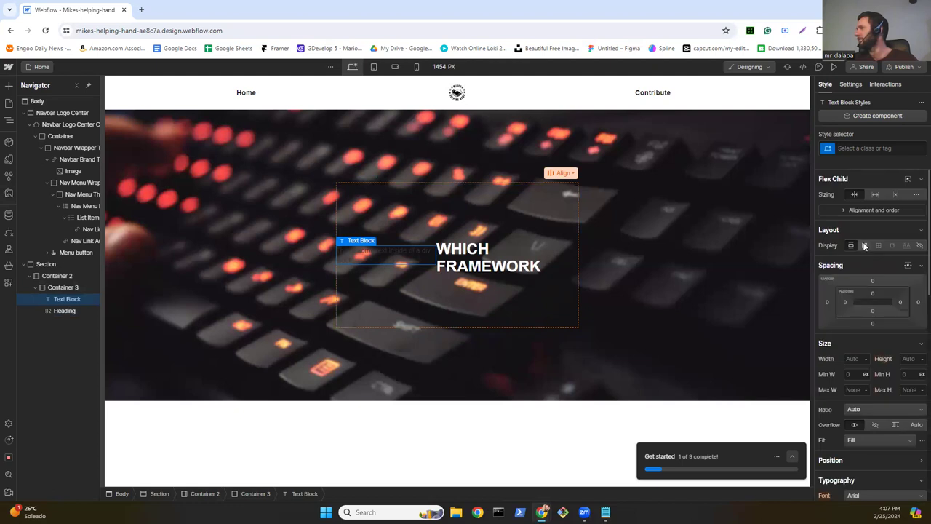
left_click(521, 202)
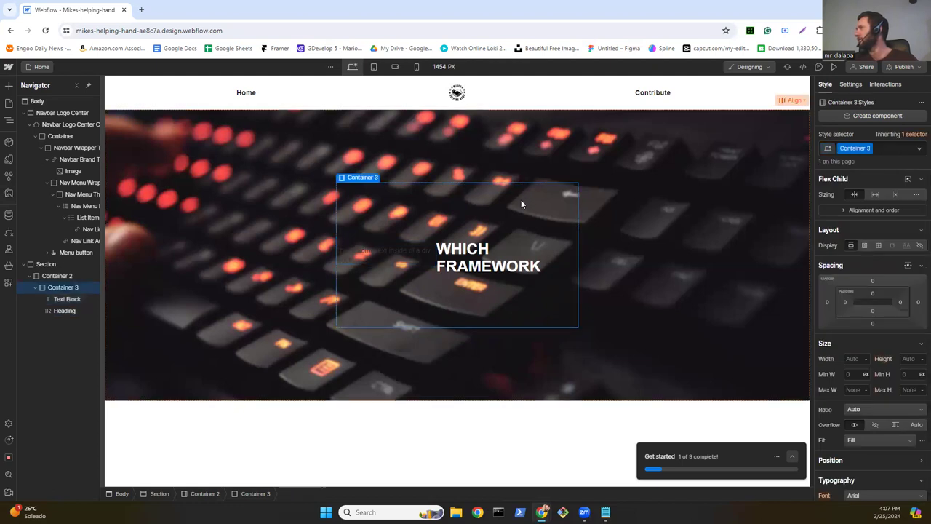
left_click(864, 245)
left_click(896, 265)
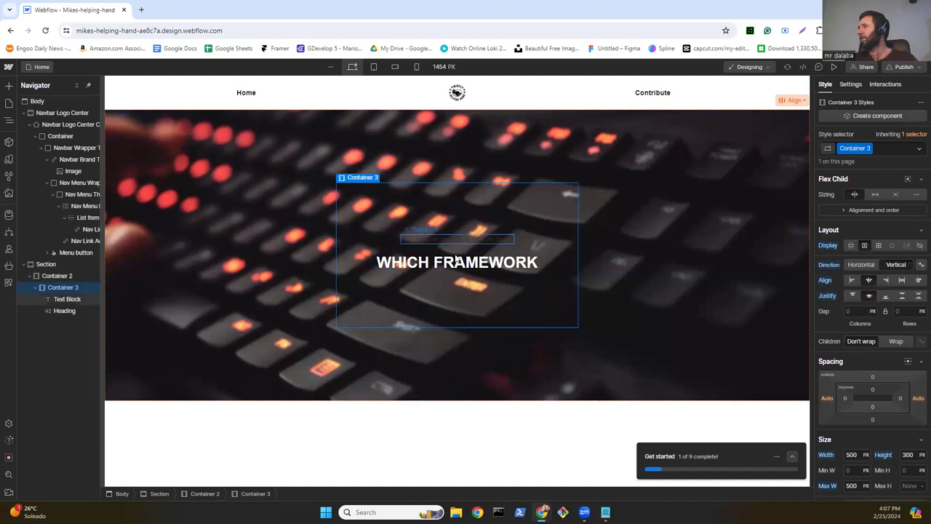
left_click_drag(452, 272, 452, 281)
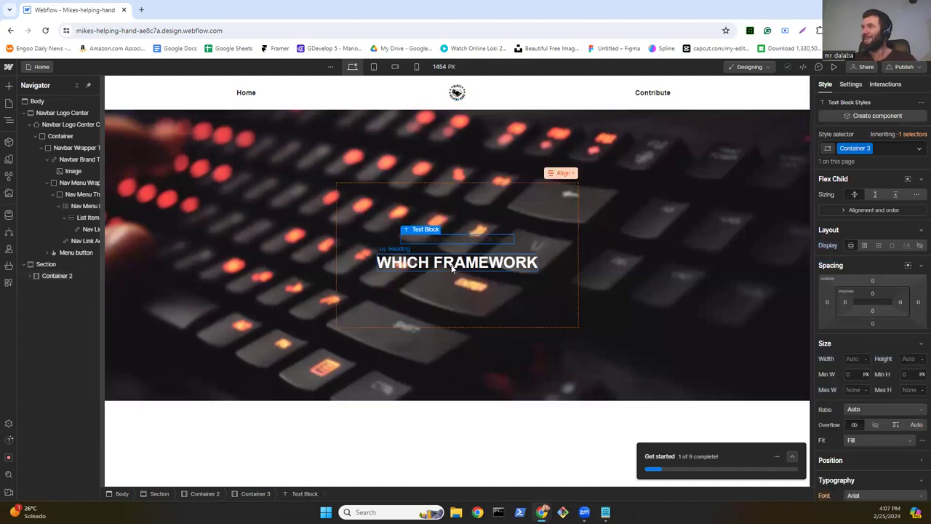
left_click_drag(446, 230, 449, 231)
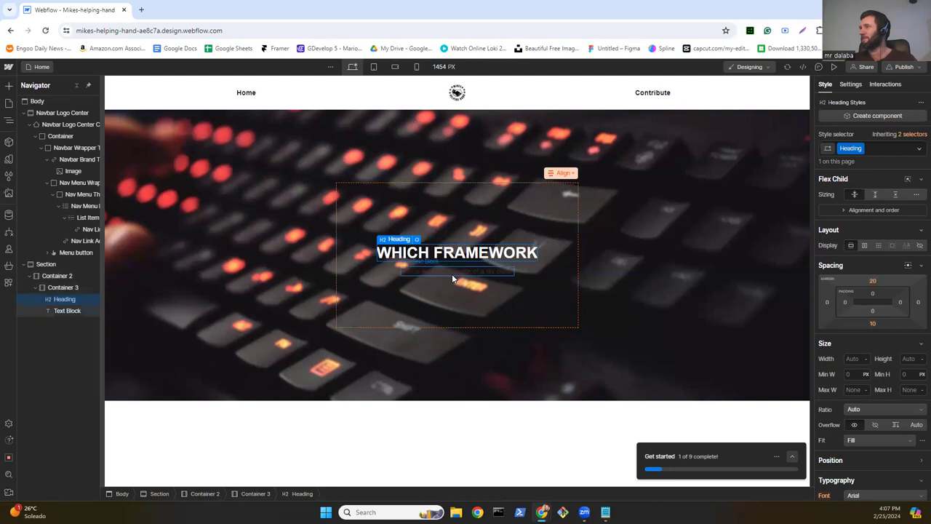
Step: Replace the text block's placeholder with 'Should you use?' and set its typography colour to white
left_click(451, 270)
double_click(452, 270)
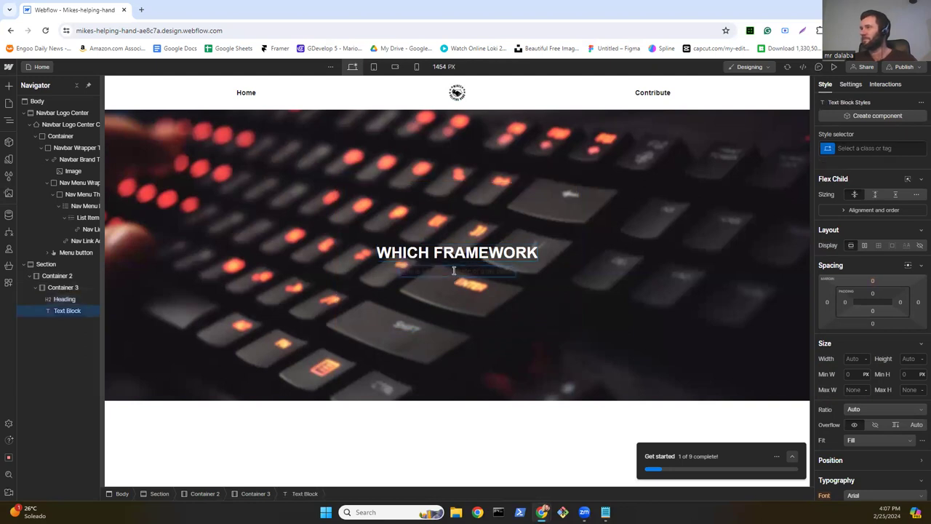
key("ctrl+a")
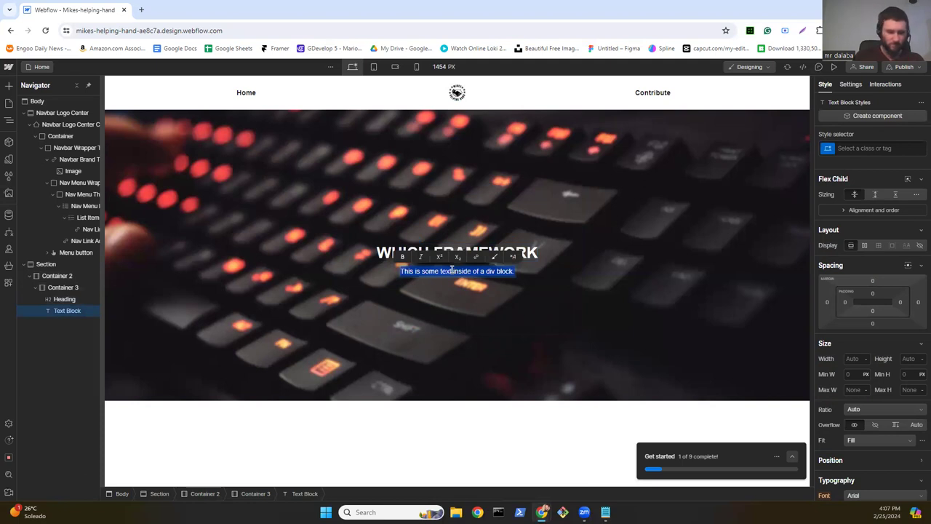
key("BackSpace")
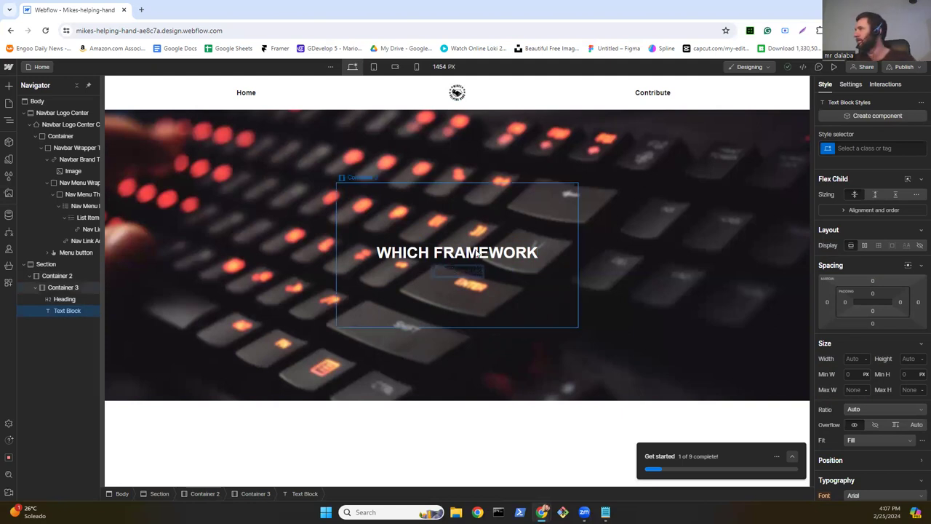
scroll(861, 360, "down", 3)
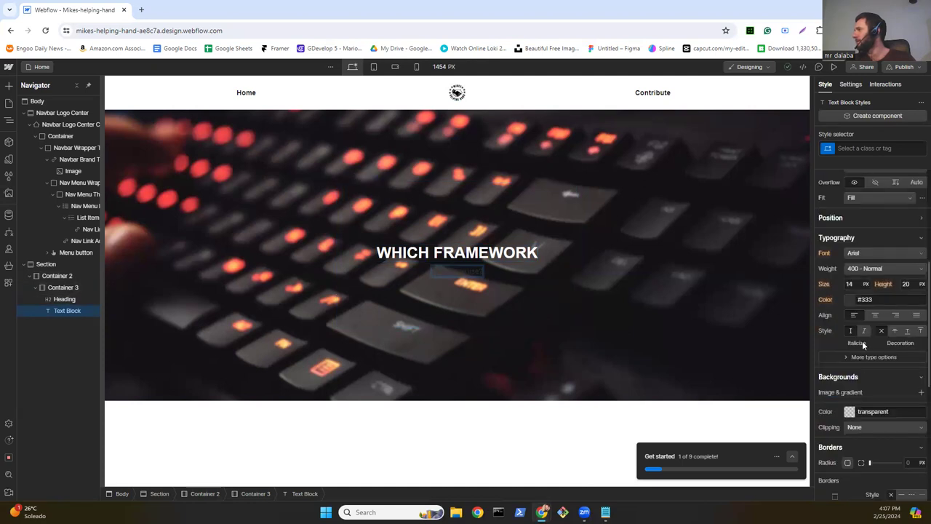
left_click(851, 301)
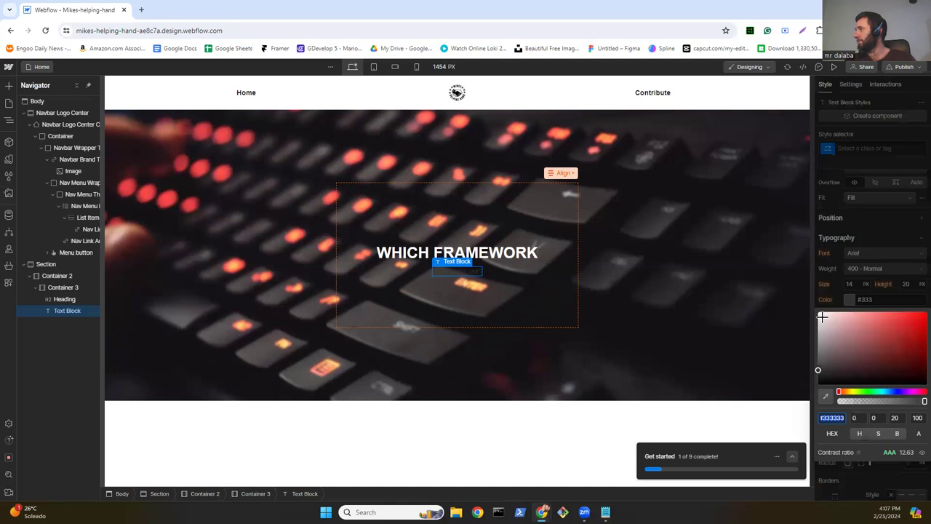
left_click(819, 314)
left_click_drag(816, 312, 800, 306)
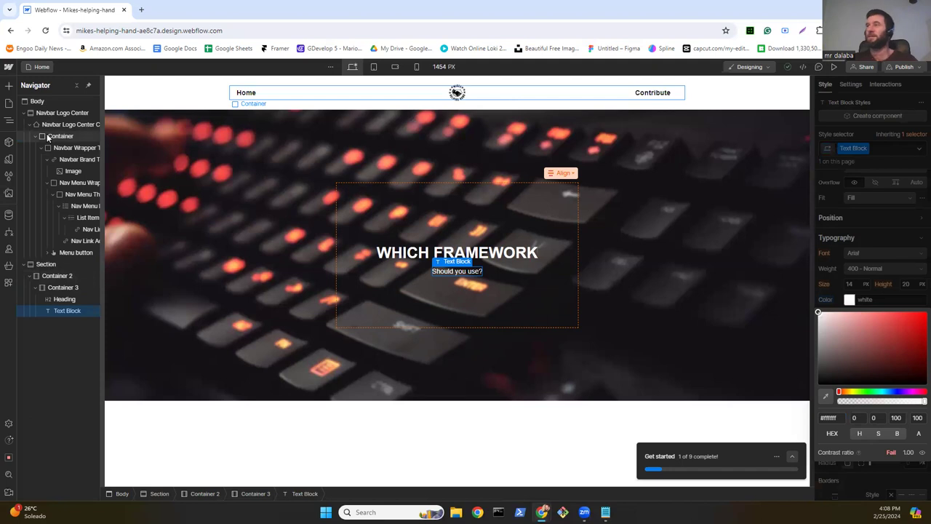
Step: Add a new container under the subheading, with a vertical direction and centred justification
left_click(7, 86)
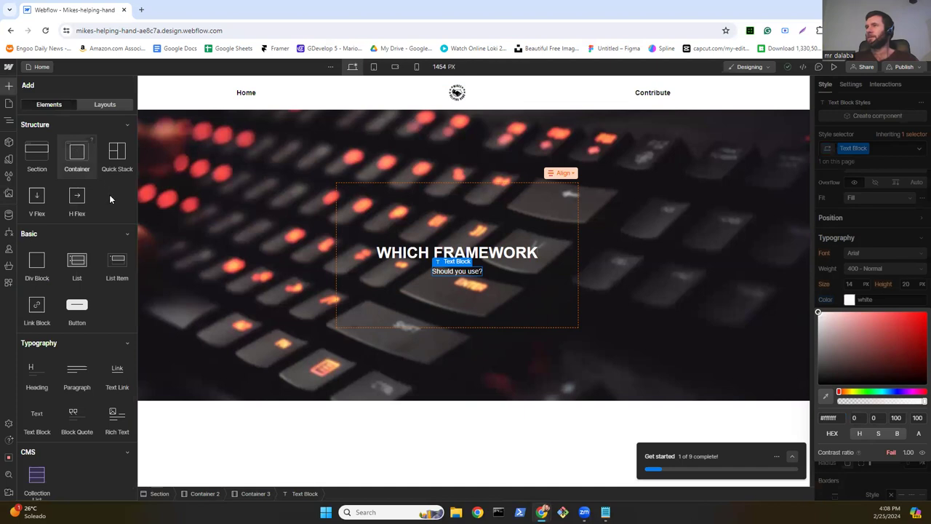
left_click_drag(109, 194, 438, 287)
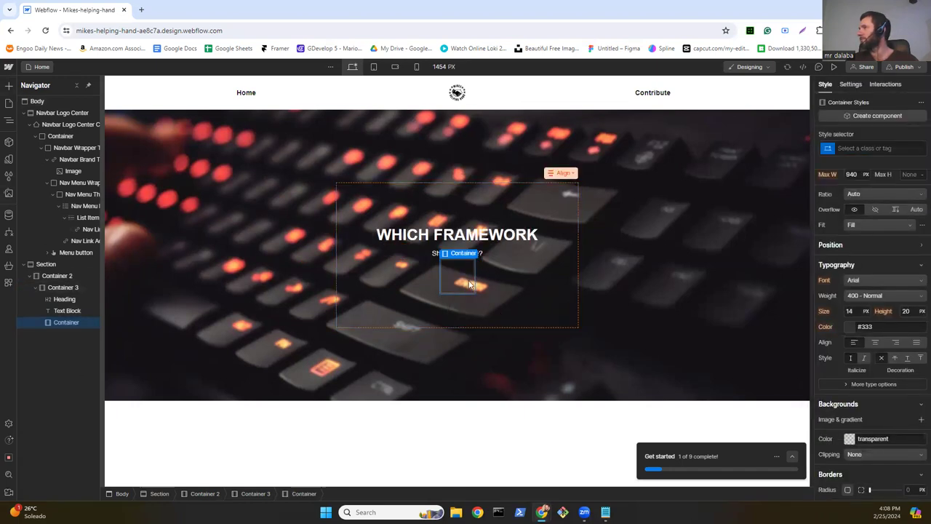
scroll(888, 238, "up", 3)
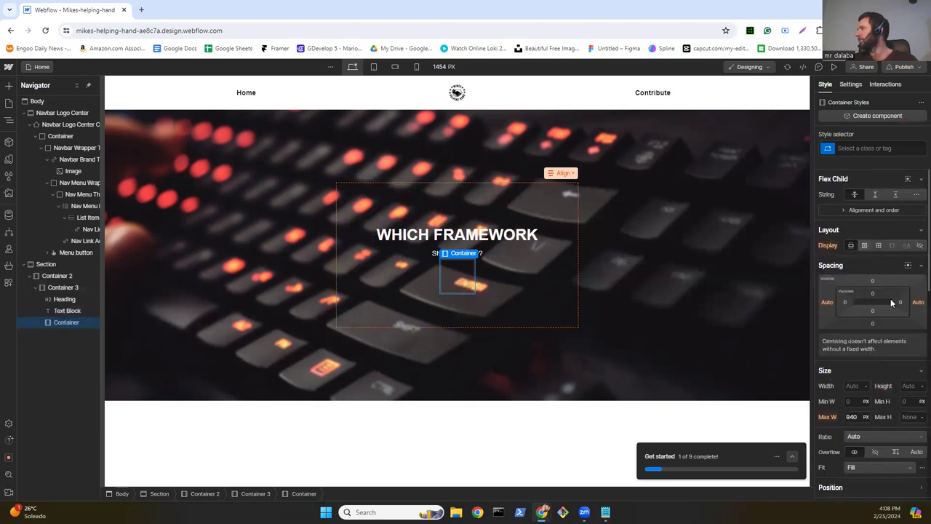
left_click(901, 266)
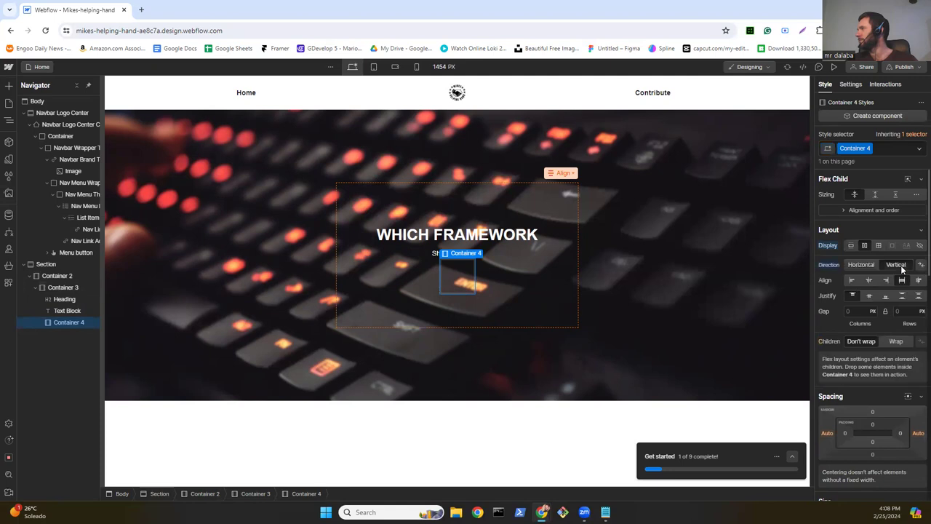
left_click(870, 296)
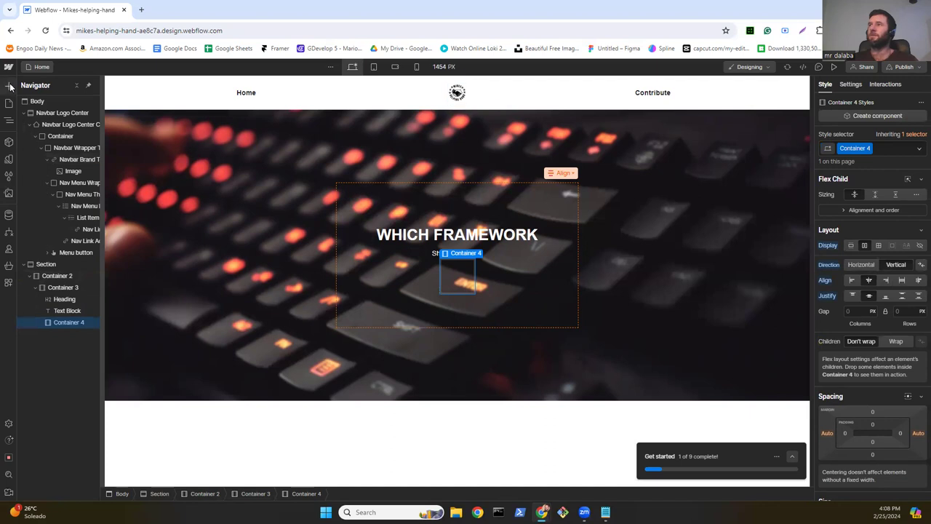
Step: Place a new Text Block inside Container 4
key("a")
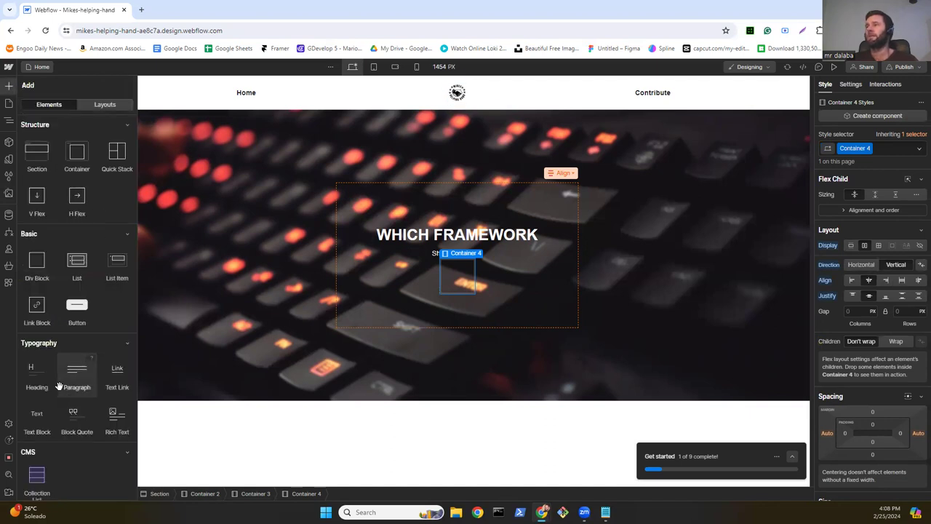
scroll(60, 386, "down", 2)
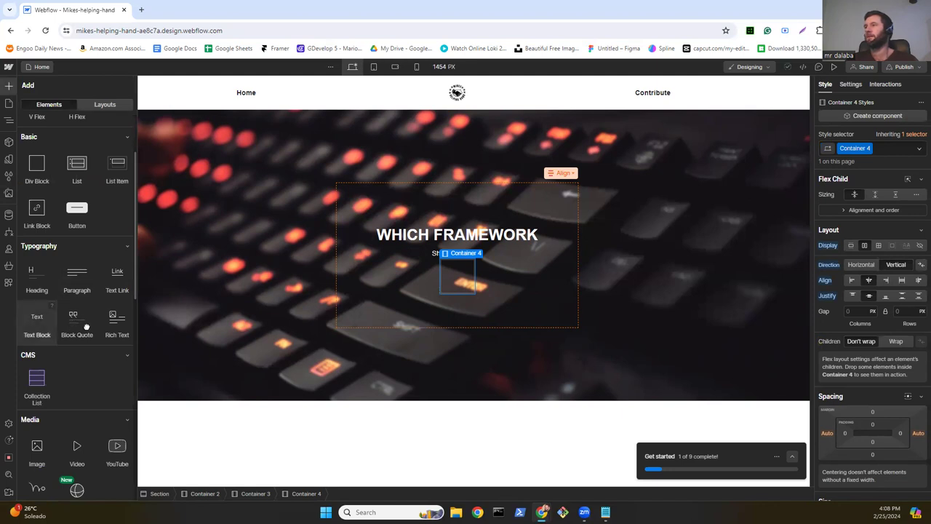
left_click_drag(87, 329, 446, 275)
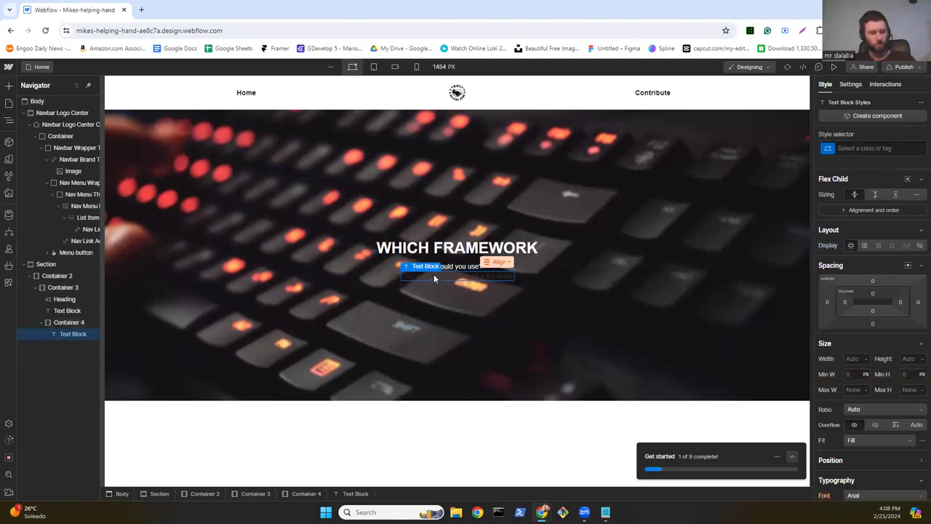
Step: Change Container 4's text block to read 'Canva' and colour it white
double_click(433, 275)
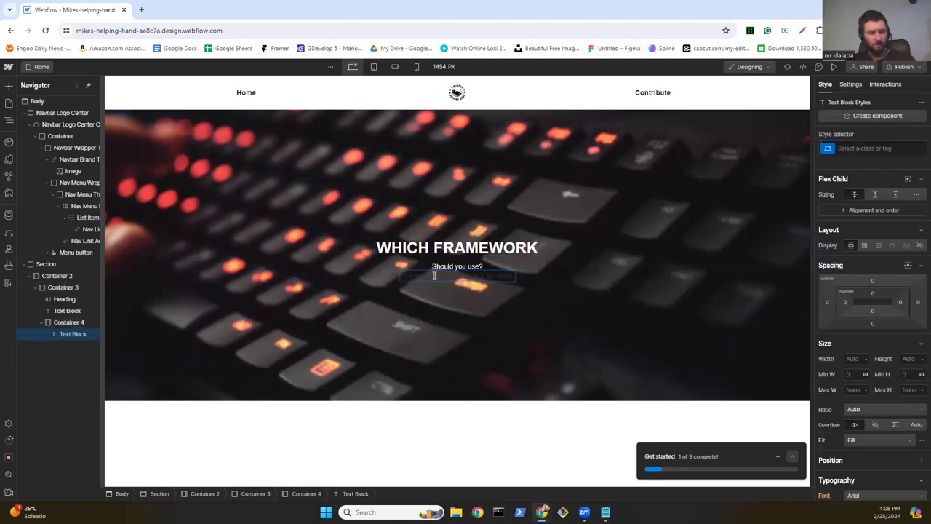
triple_click(434, 275)
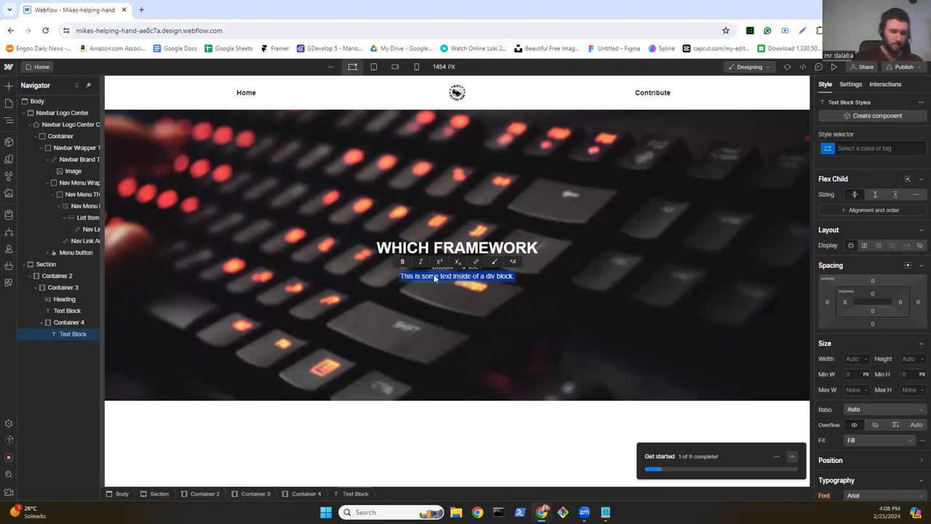
type("Should you use?")
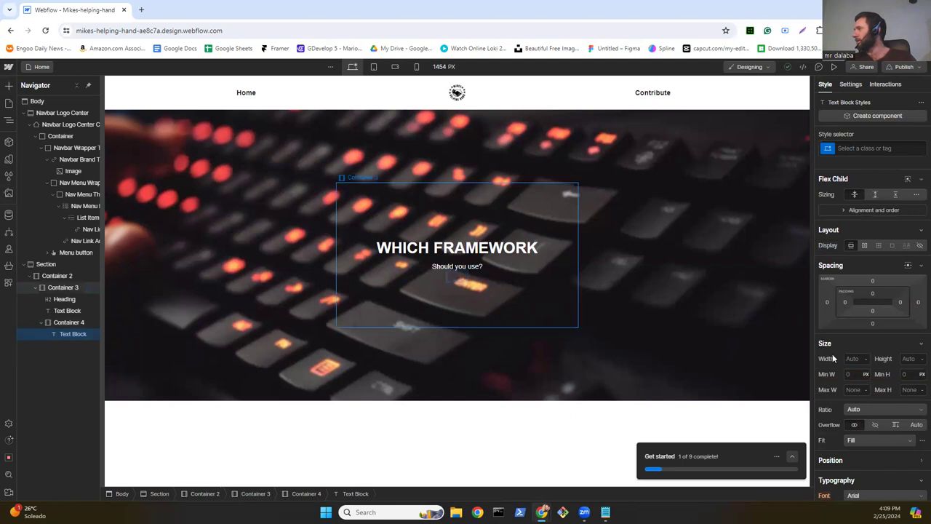
scroll(841, 354, "down", 5)
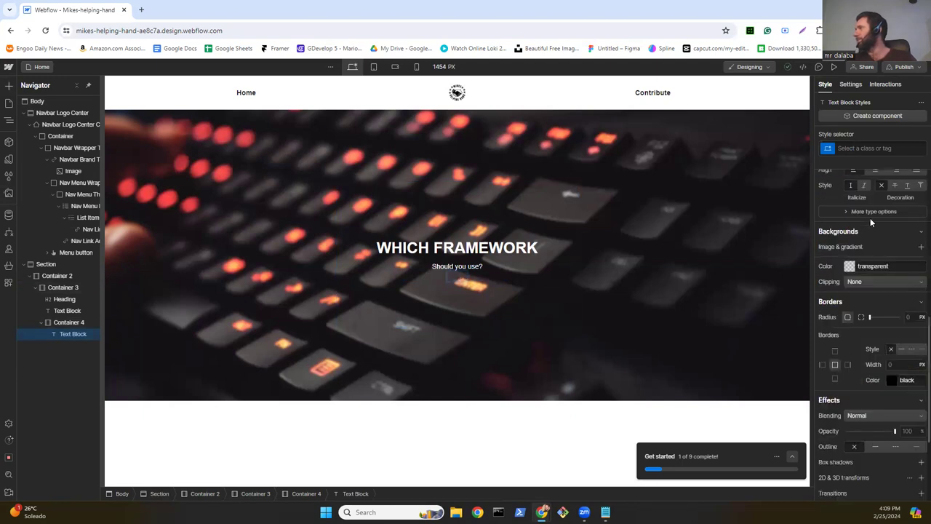
scroll(876, 237, "up", 2)
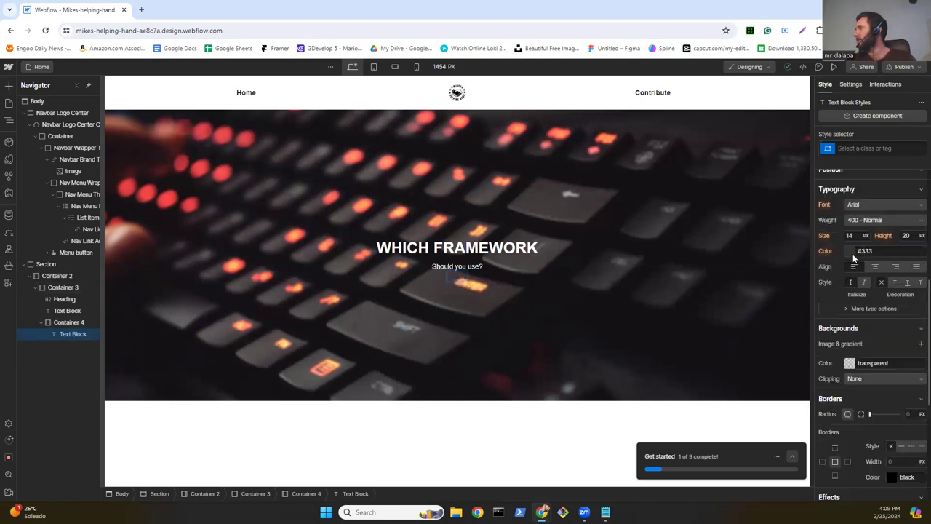
left_click(853, 252)
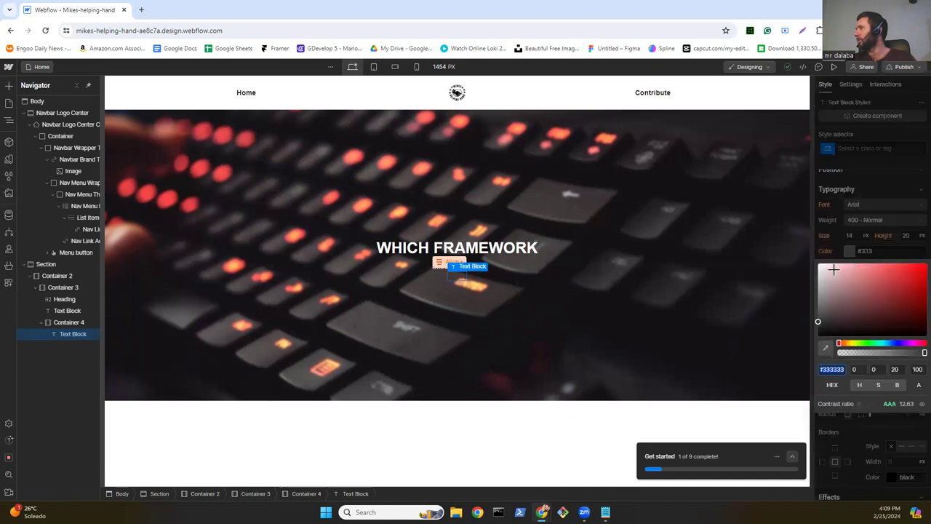
left_click(818, 264)
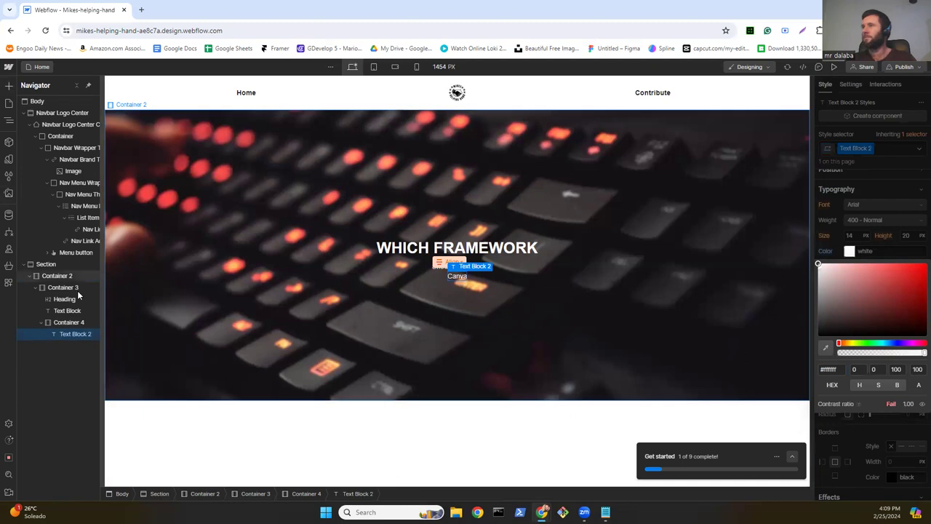
left_click(8, 87)
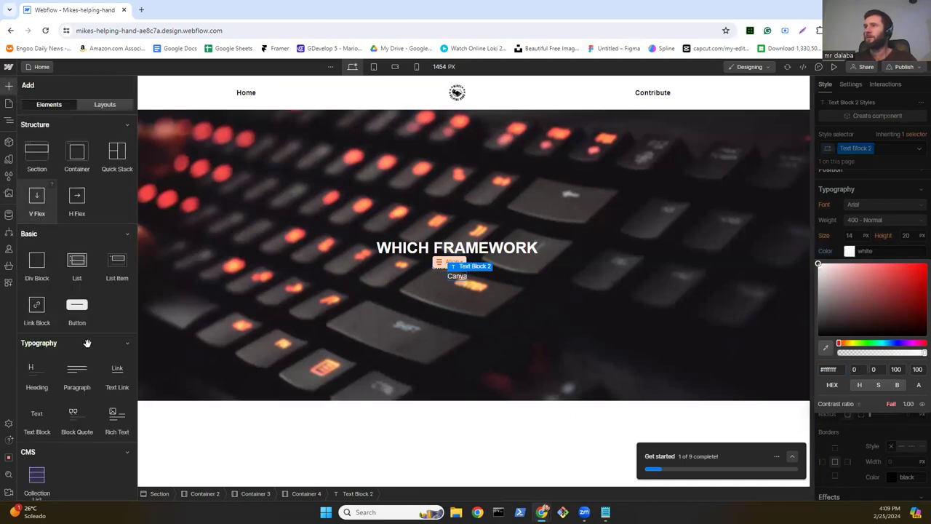
Step: Add an Image using the Canva icon above the Canva label, 60 px wide
scroll(84, 340, "down", 5)
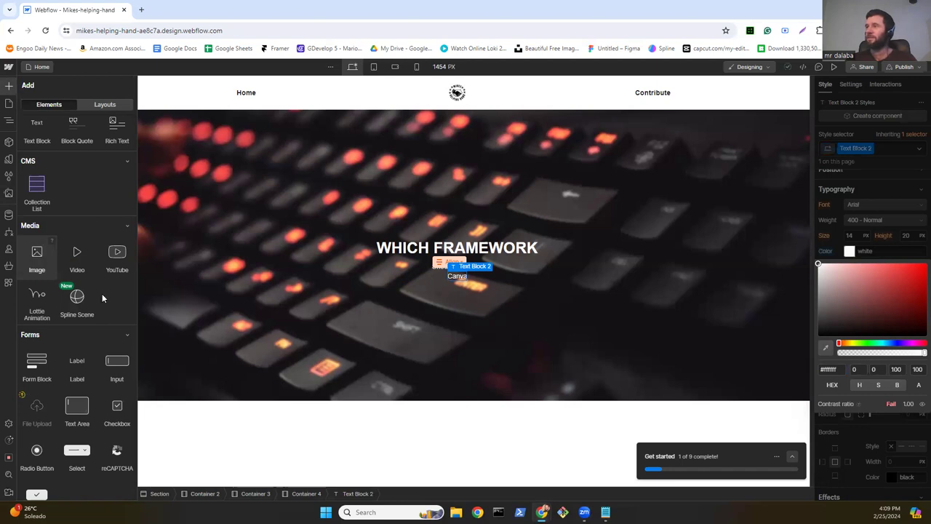
left_click_drag(36, 258, 455, 277)
left_click(490, 312)
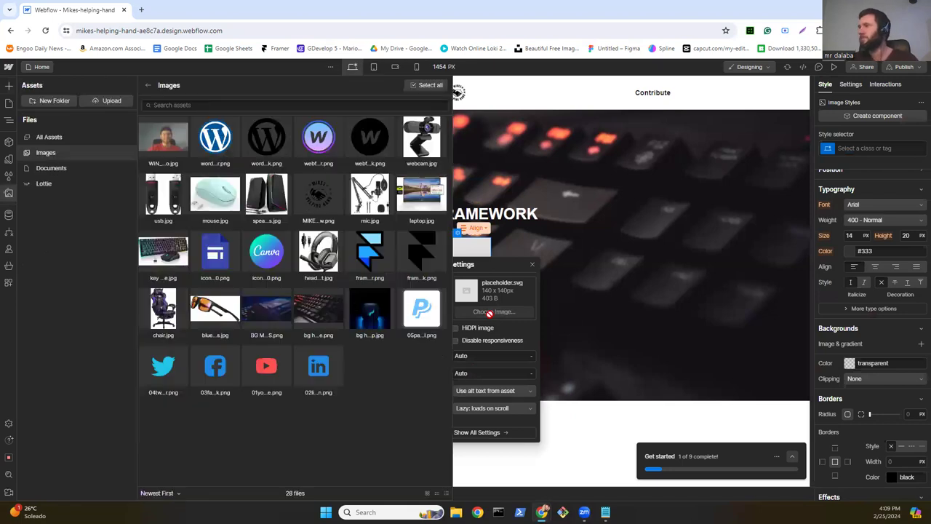
left_click(266, 252)
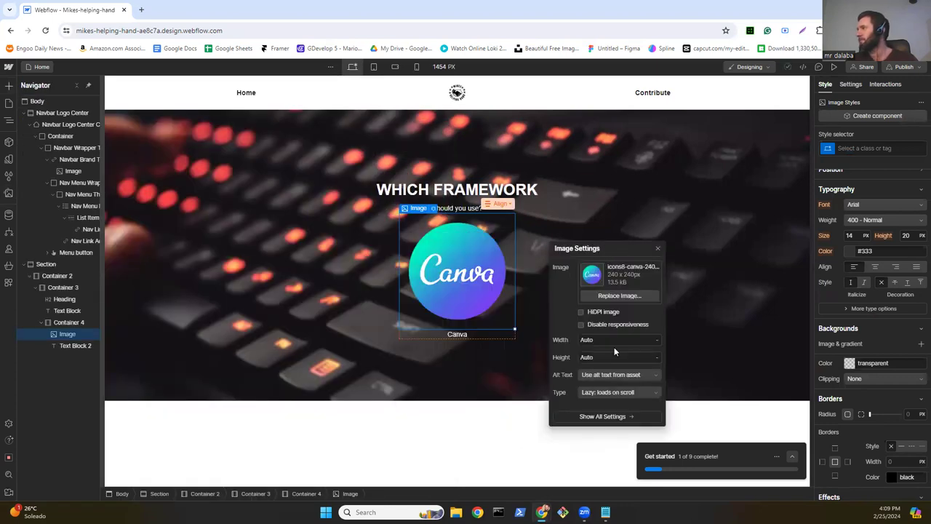
left_click(614, 340)
type("60")
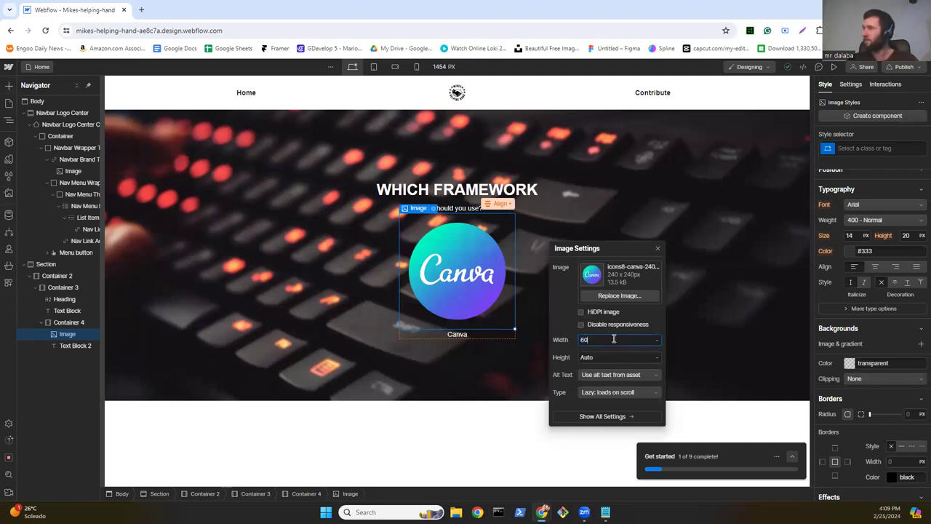
key("Return")
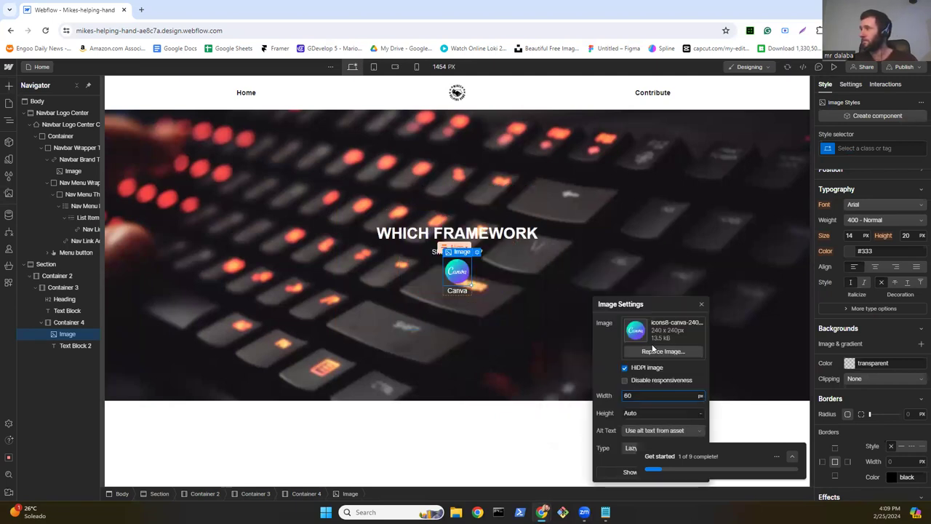
left_click(701, 305)
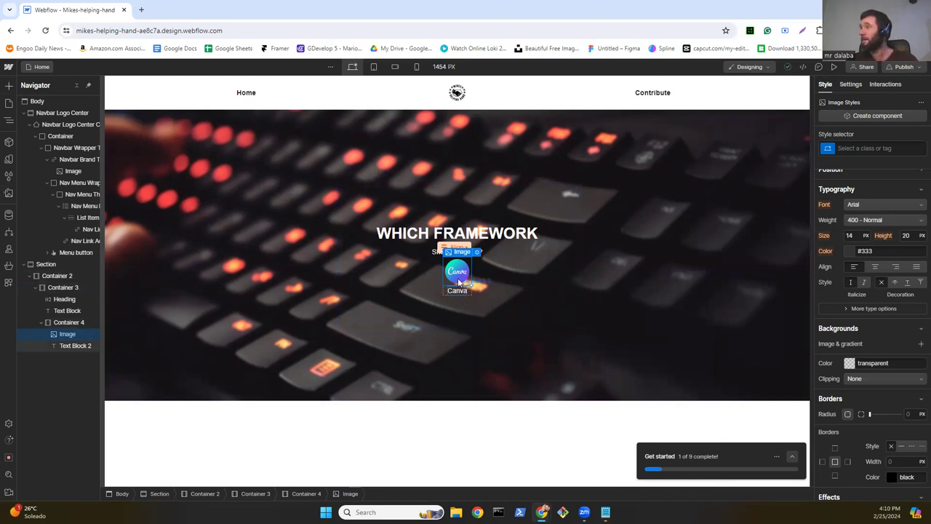
Step: Add a new container below the subtitle and move Container 4 inside it
left_click(73, 322)
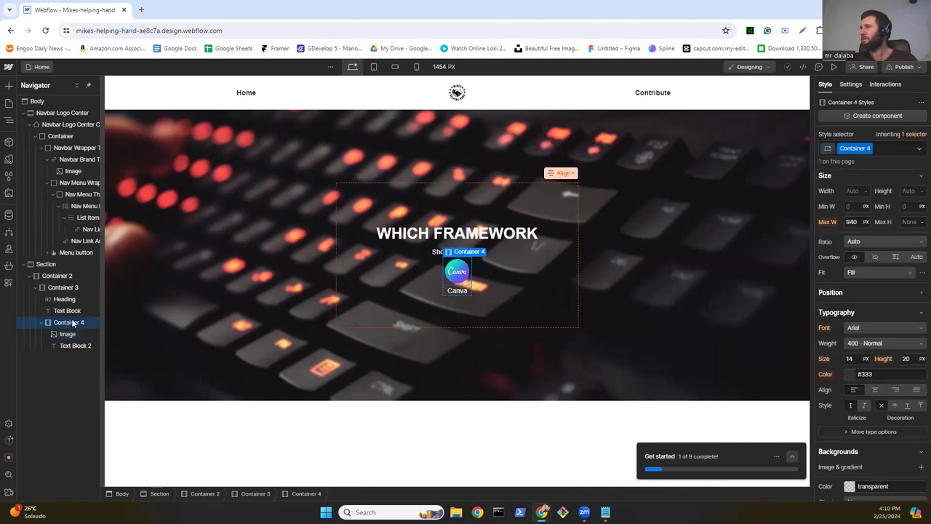
right_click(73, 321)
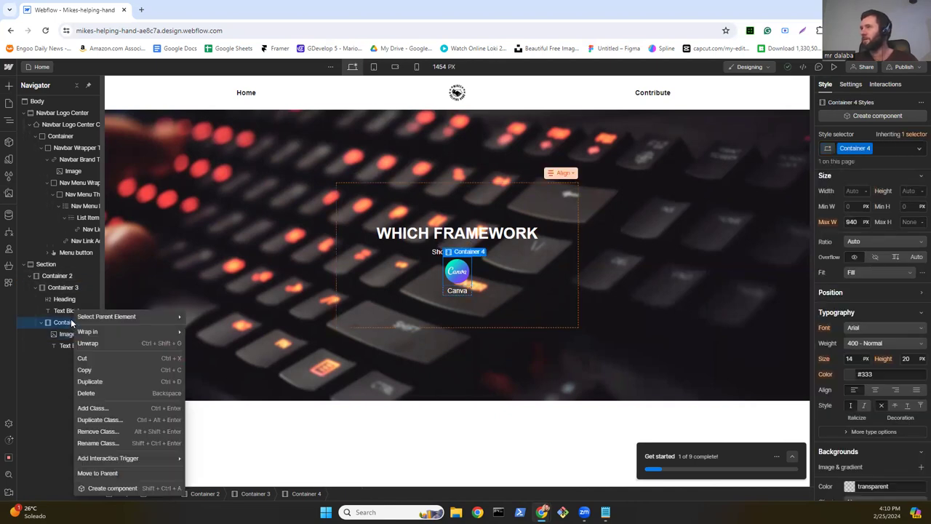
mouse_move(103, 332)
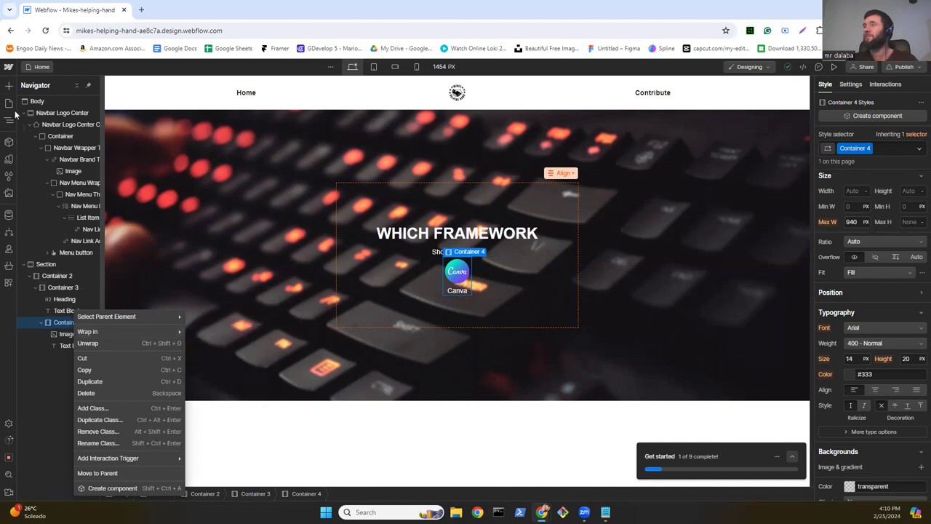
left_click(10, 87)
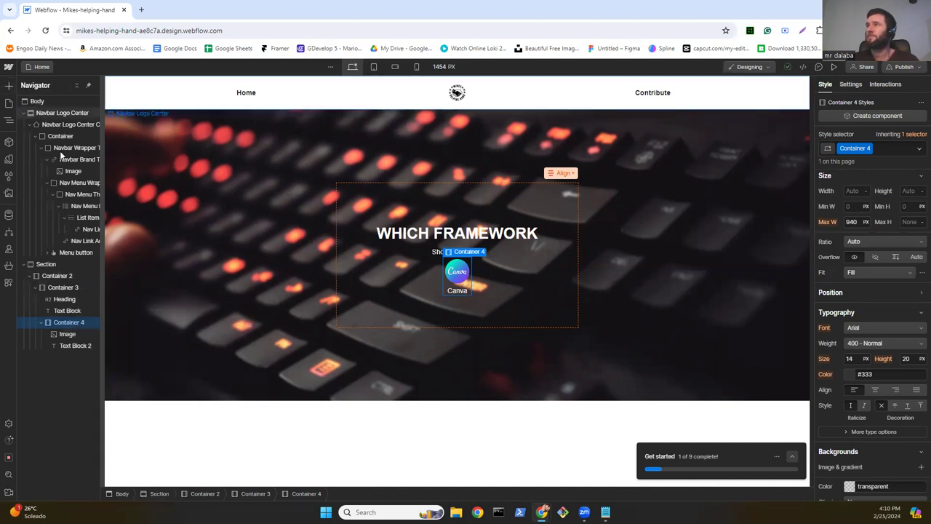
left_click(9, 86)
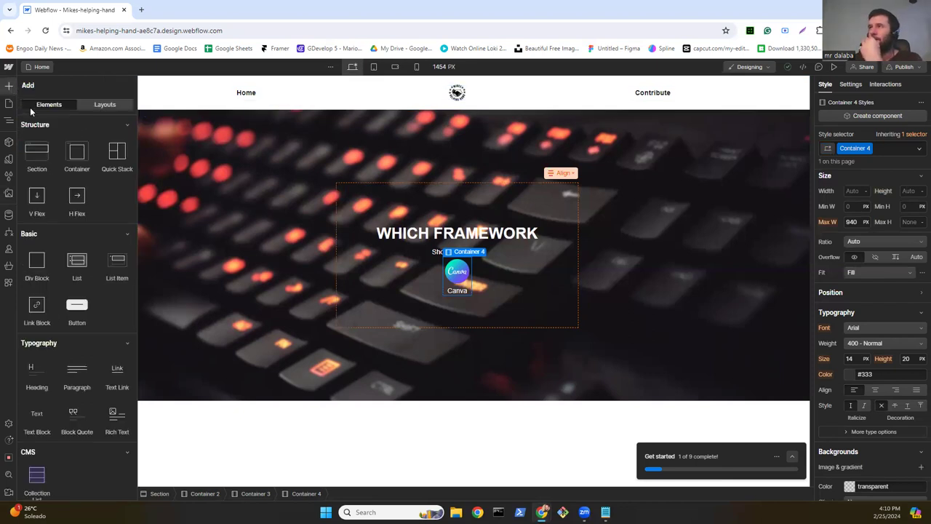
left_click_drag(73, 151, 423, 264)
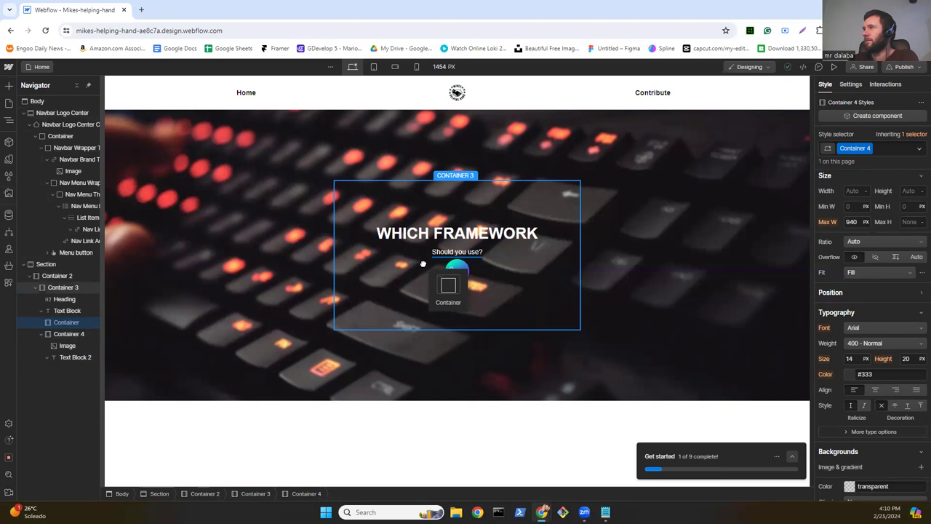
left_click_drag(423, 264, 424, 263)
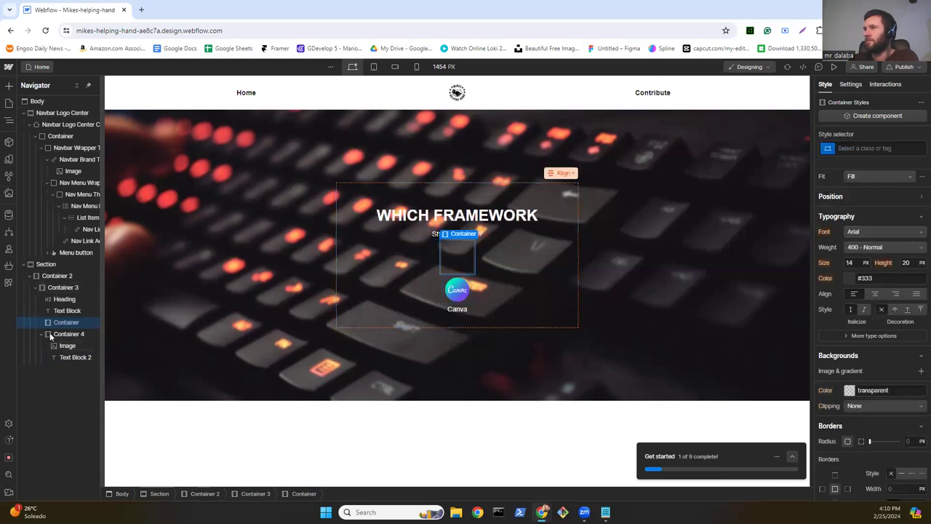
mouse_move(50, 323)
left_mouse_down()
mouse_move(71, 338)
mouse_move(73, 324)
mouse_move(65, 332)
left_mouse_up()
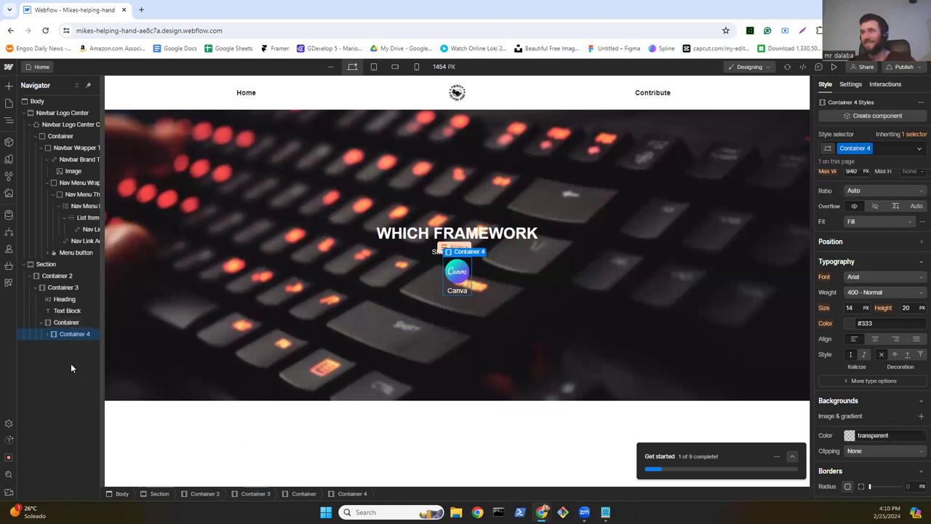
Step: Duplicate the Canva item and make the wrapper a flex row with a 20 px gap
key("ctrl+d")
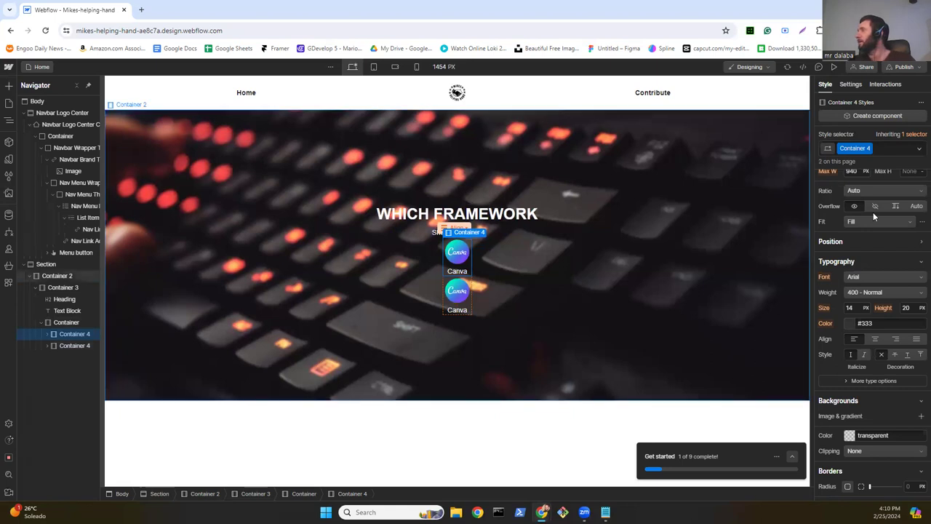
scroll(875, 216, "up", 3)
scroll(878, 213, "up", 1)
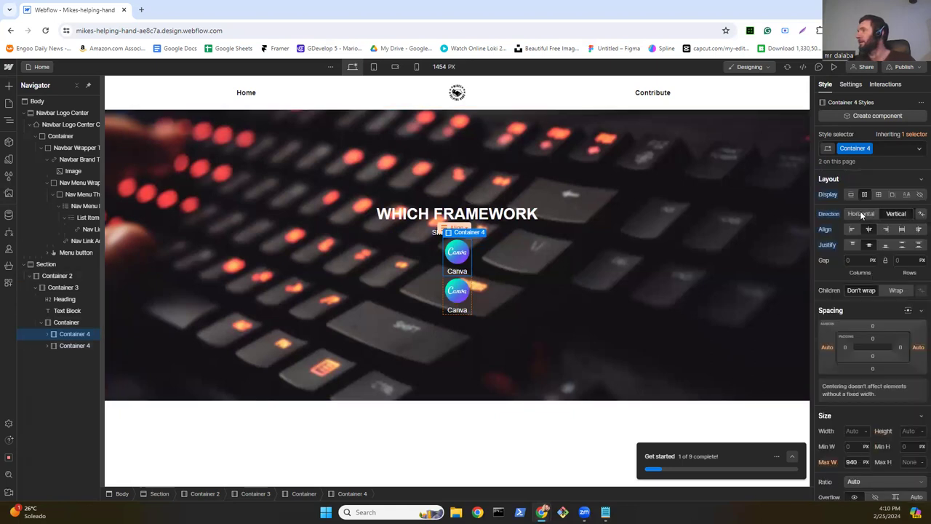
left_click(861, 214)
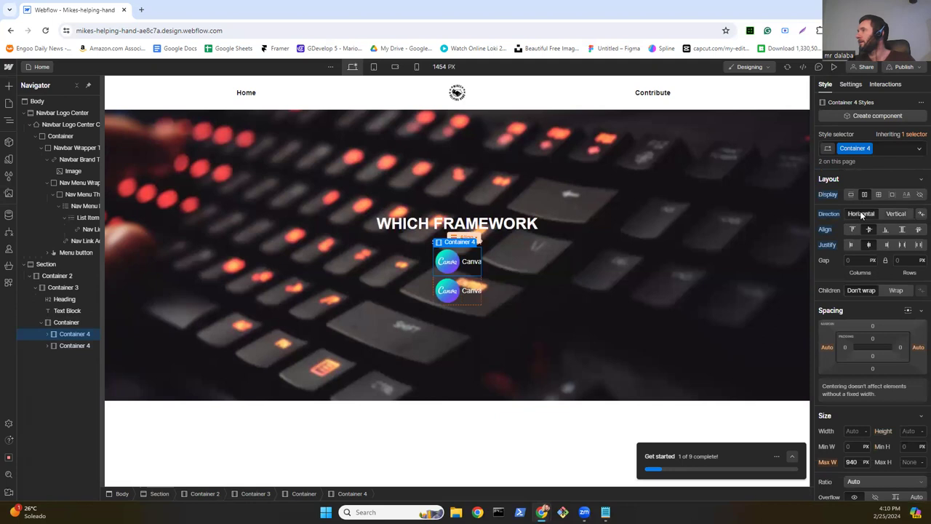
left_click(888, 212)
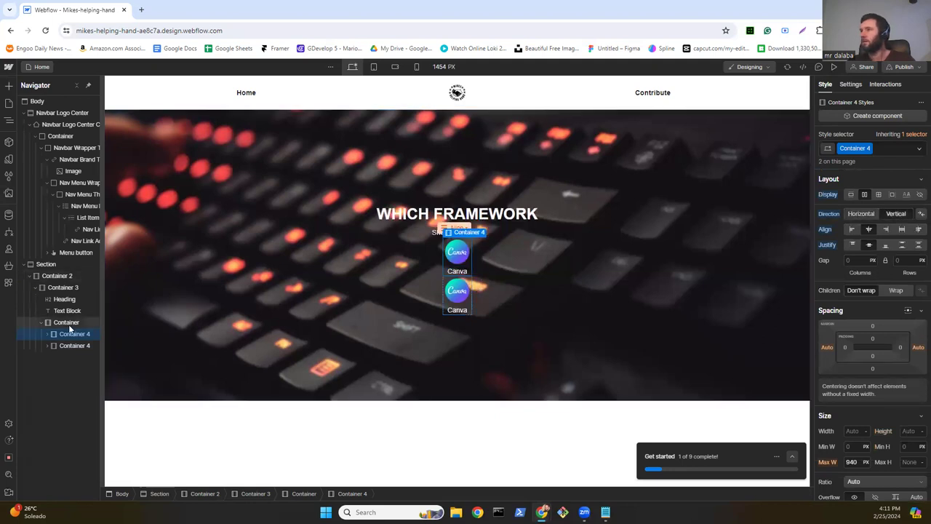
left_click(67, 322)
left_click(851, 245)
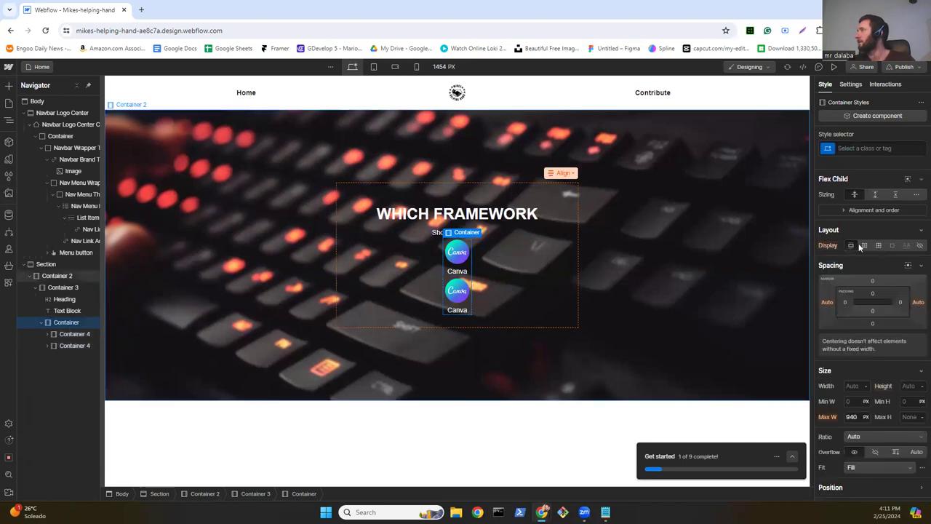
left_click(864, 245)
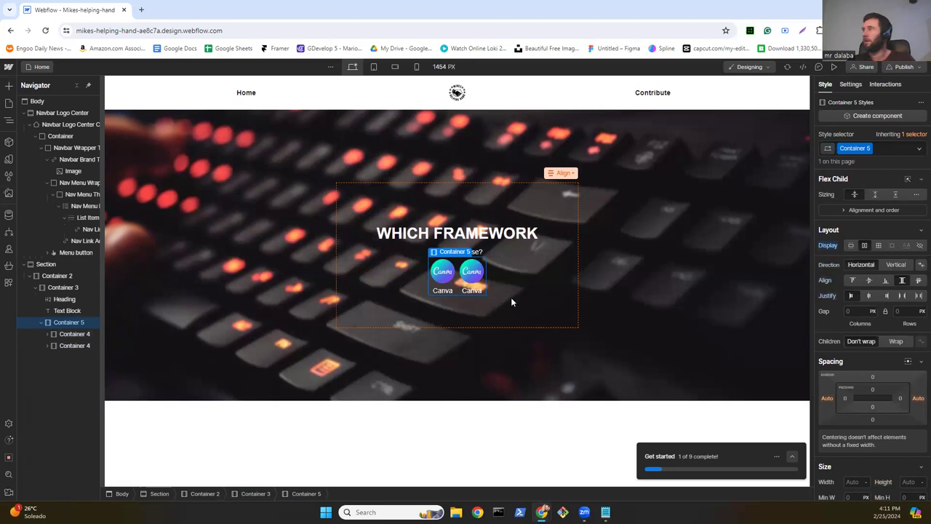
left_click(858, 310)
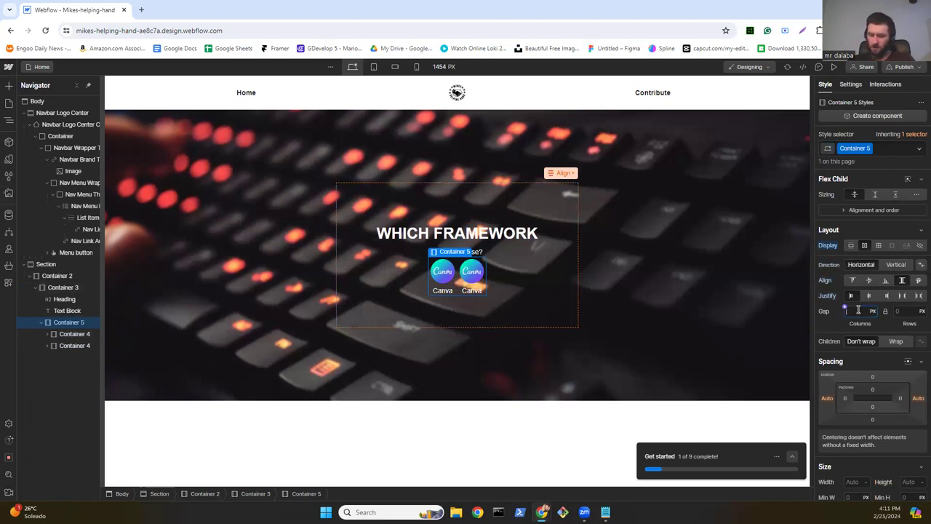
type("20")
key("Return")
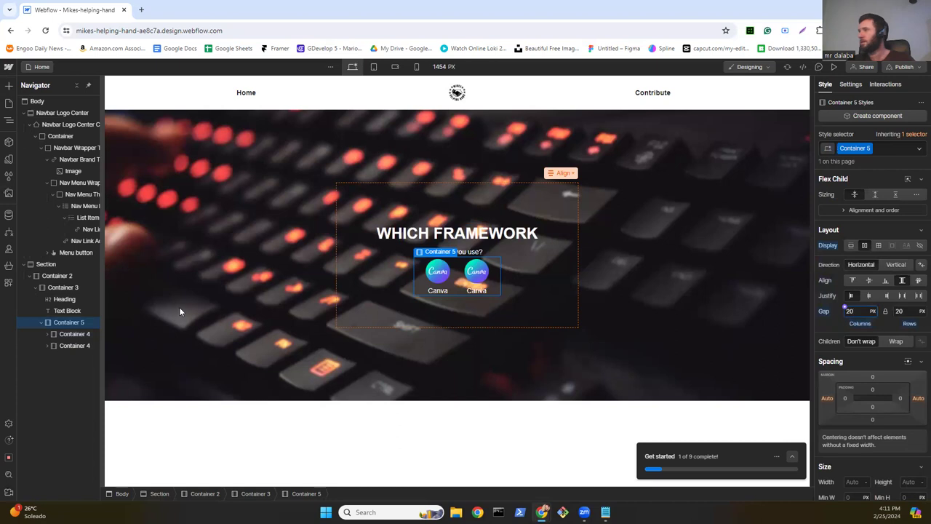
Step: Duplicate a Canva logo item three more times for five in the row
left_click(62, 333)
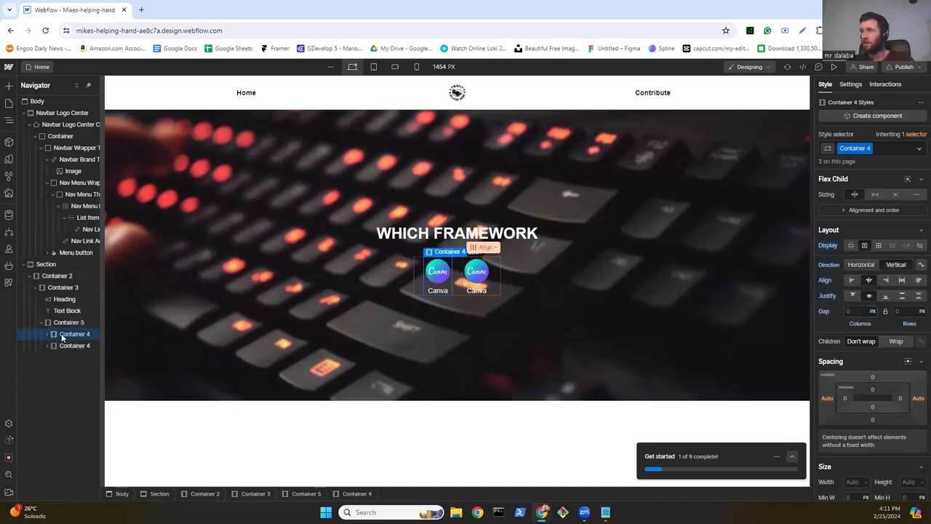
key("ctrl+d")
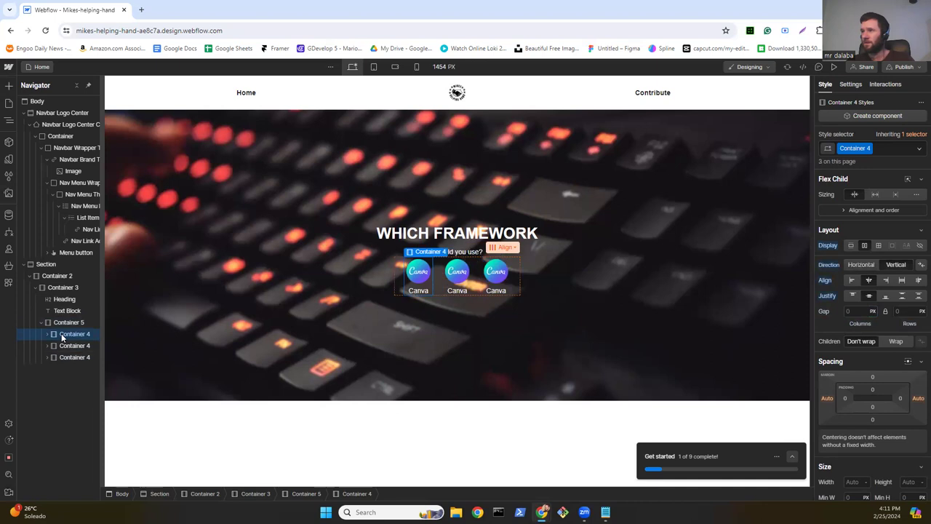
key("ctrl+d")
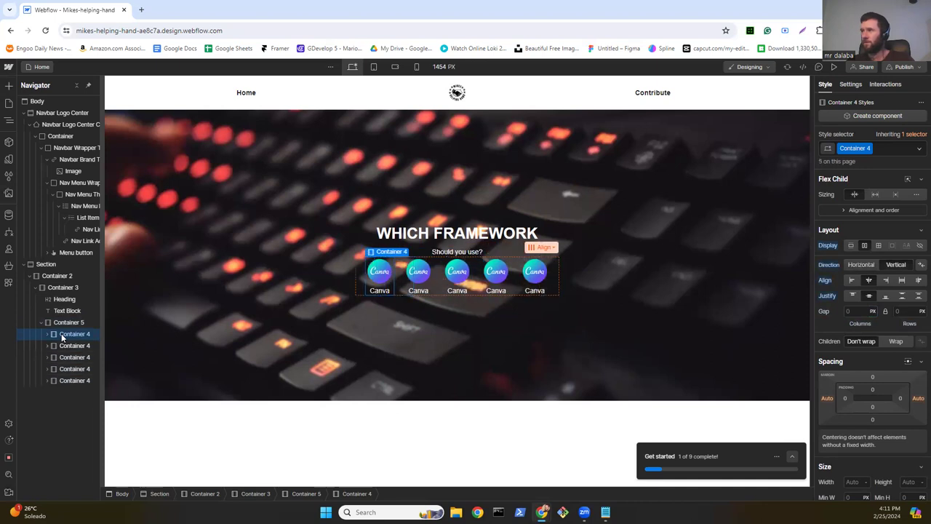
key("ctrl+d")
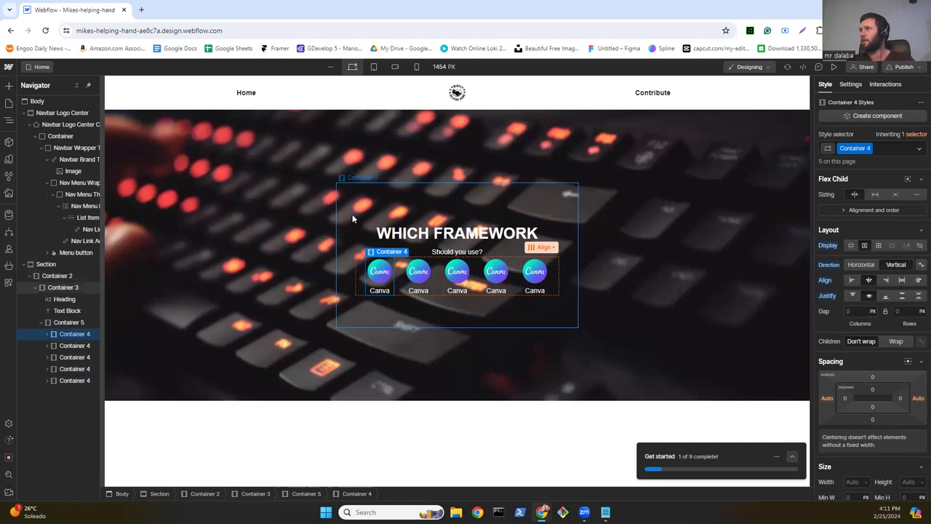
Step: Give Container 3 a black background at 53% opacity and 20 px rounded corners
left_click(352, 214)
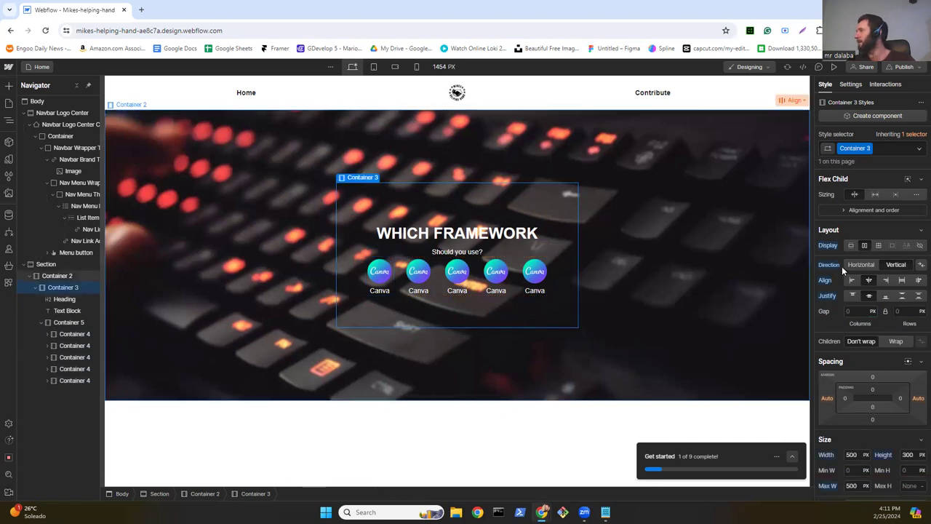
scroll(841, 266, "down", 5)
scroll(847, 275, "down", 3)
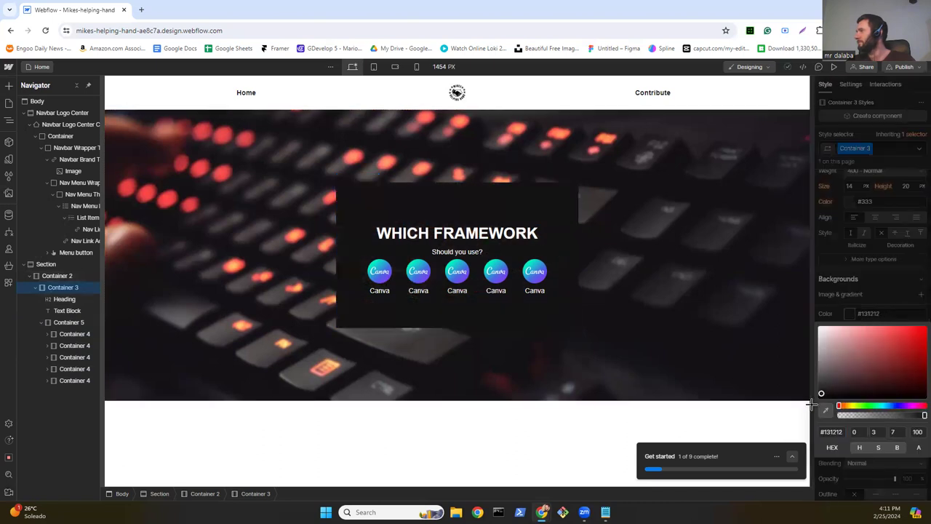
left_click_drag(856, 416, 924, 415)
left_click(892, 416)
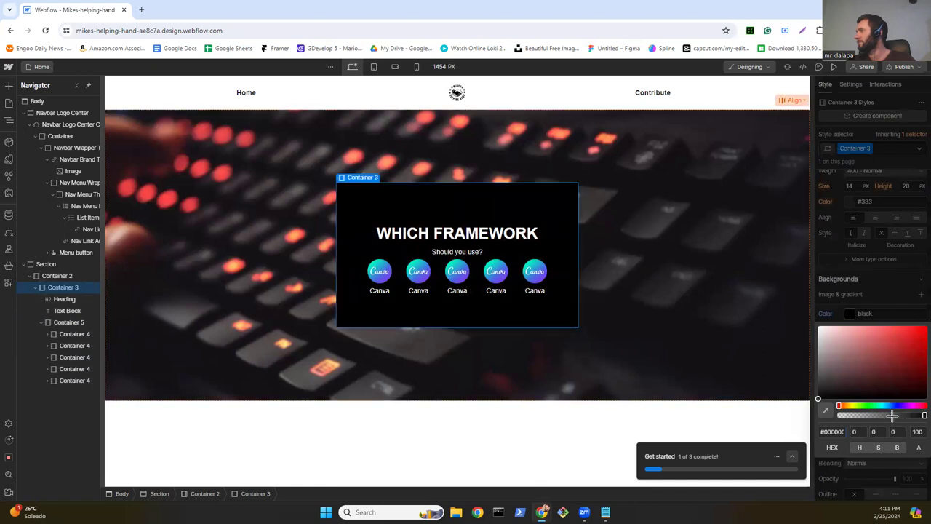
left_click(884, 415)
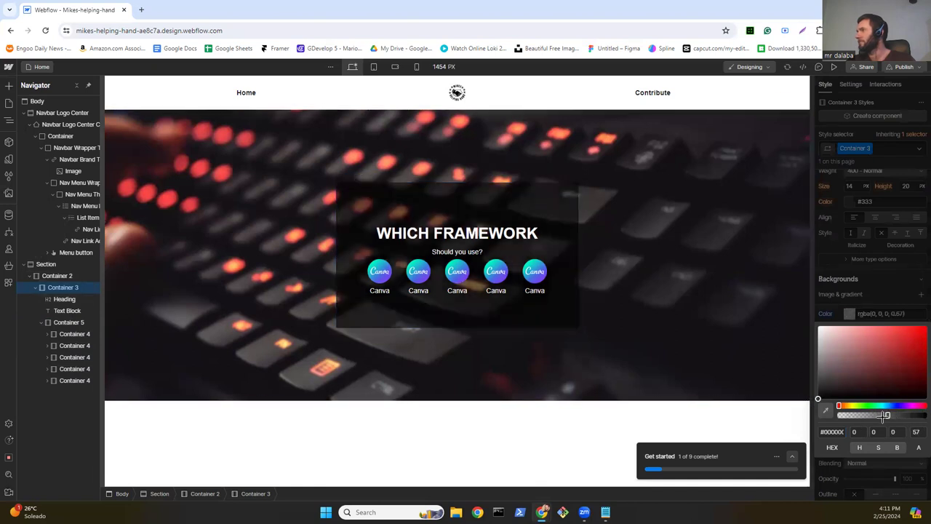
left_click(870, 293)
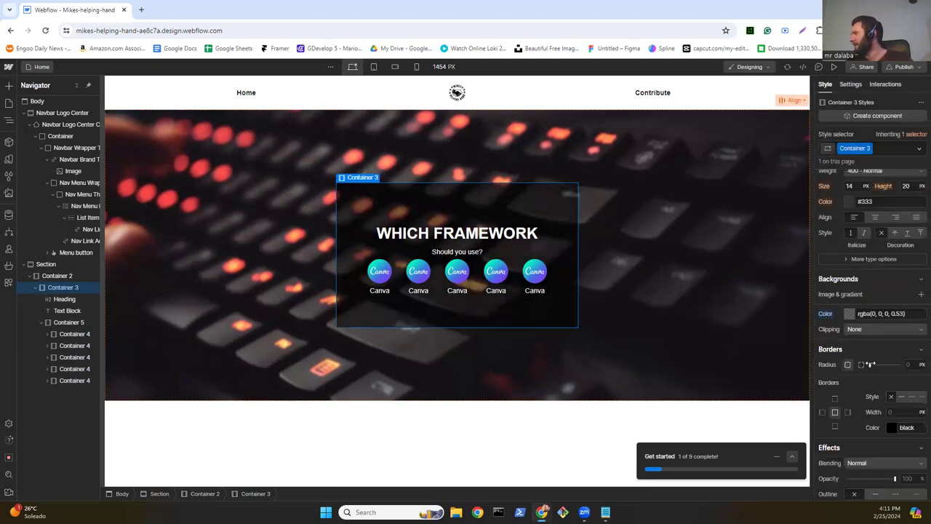
left_click_drag(909, 364, 921, 364)
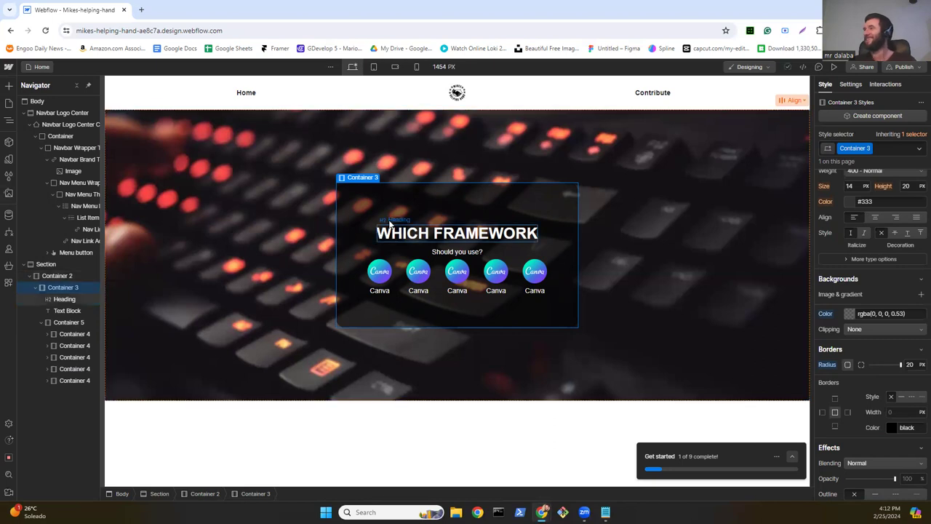
left_click(364, 292)
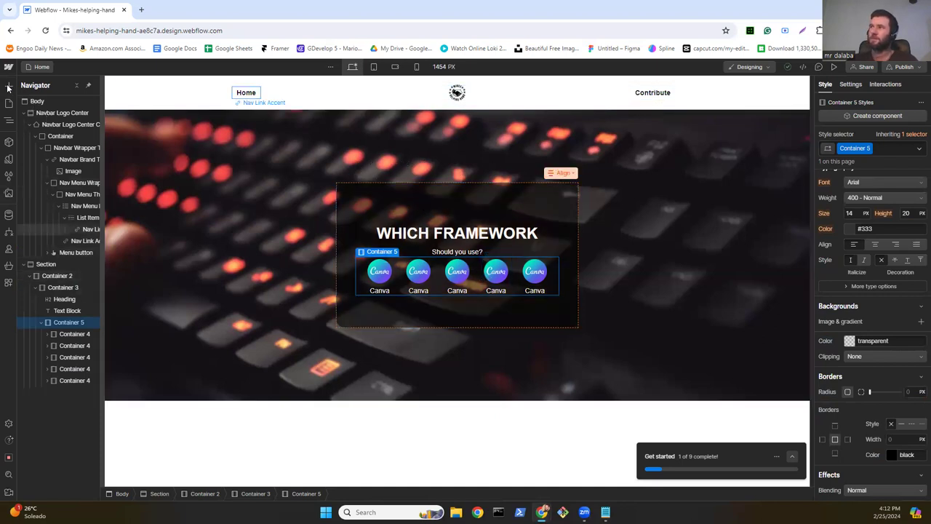
Step: Add an empty container above the card and set Container 2's direction to vertical
key("a")
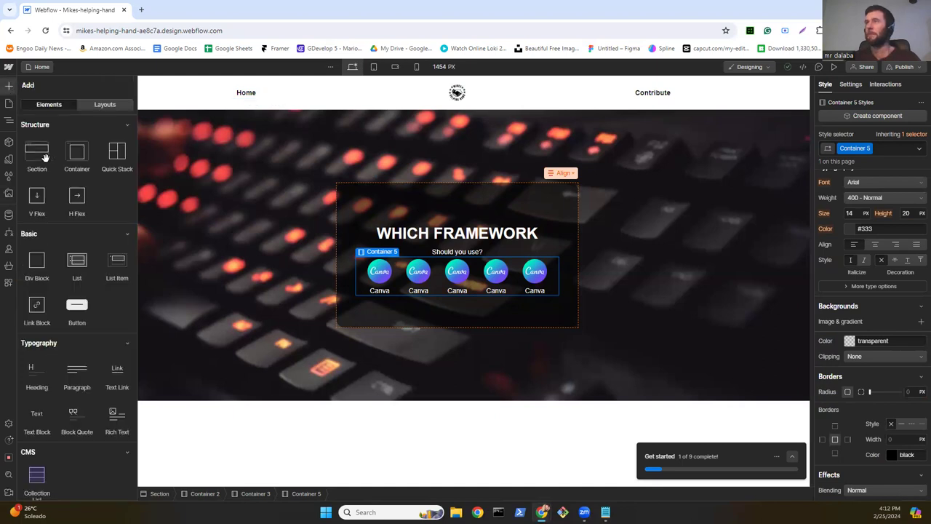
left_click_drag(80, 155, 422, 128)
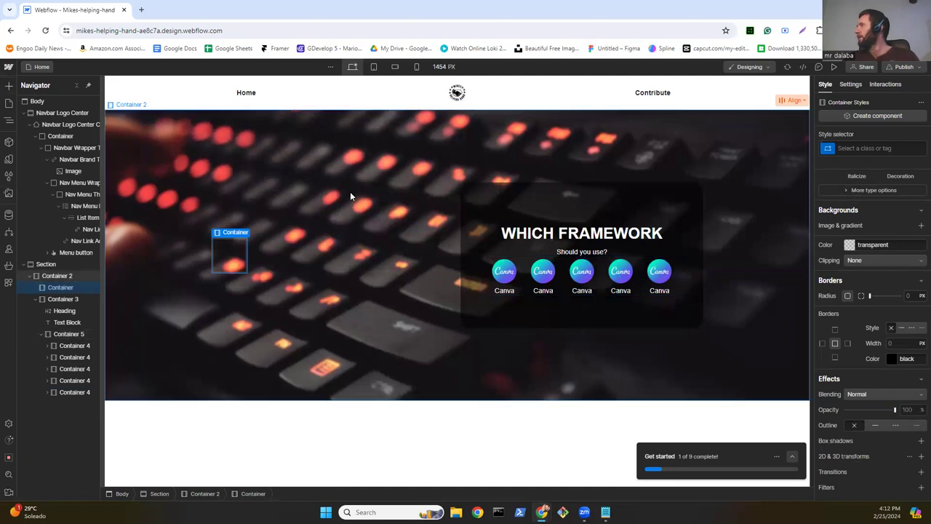
key("Escape")
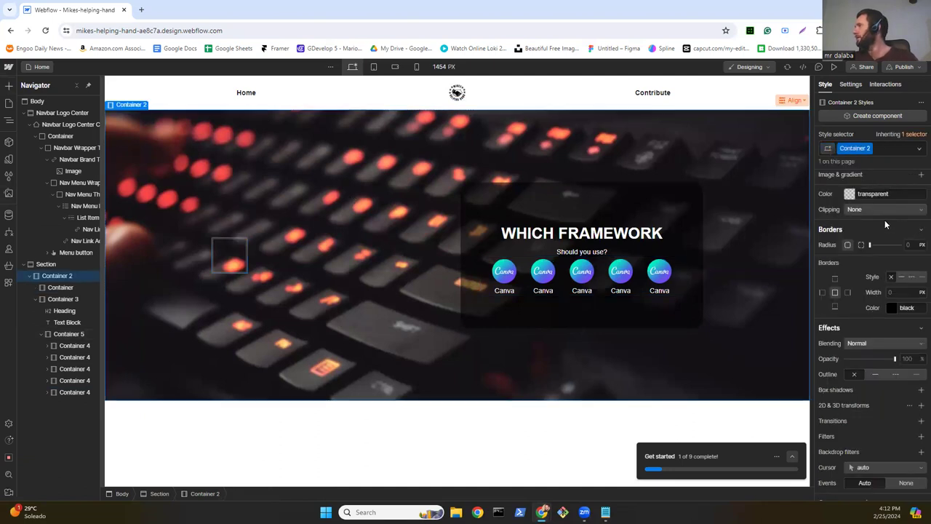
scroll(885, 220, "up", 3)
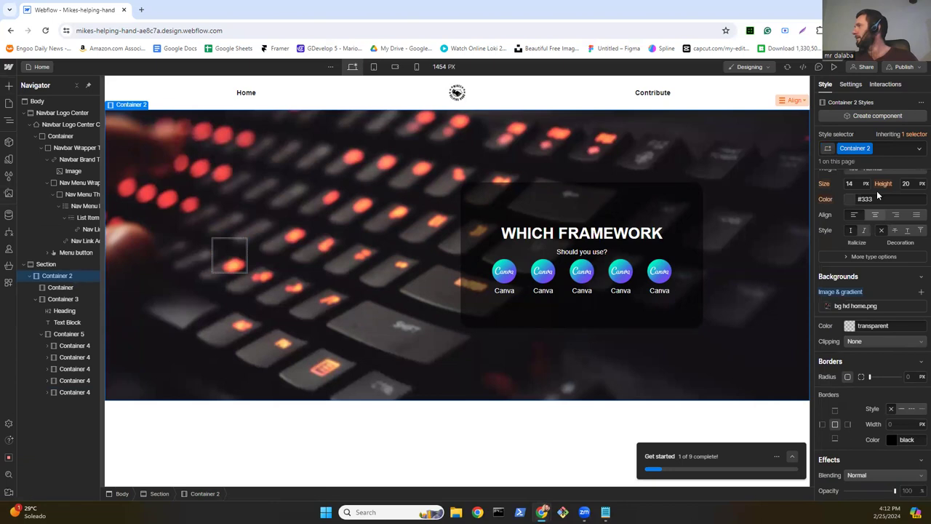
scroll(876, 190, "up", 5)
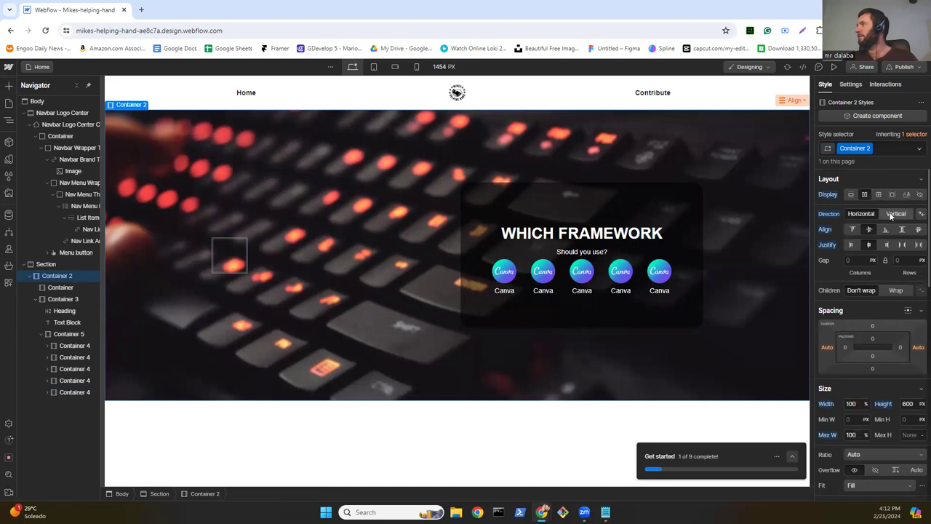
left_click(889, 212)
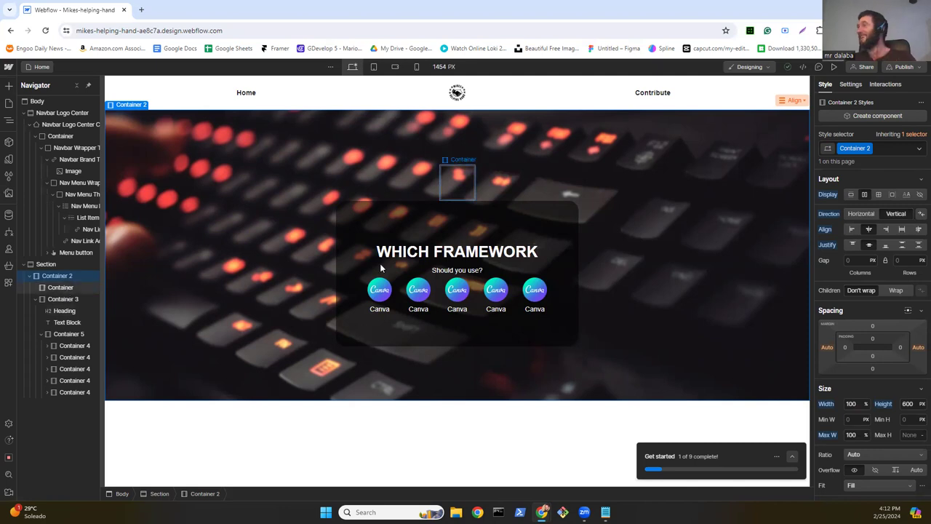
Step: Make the new container a flex box centred horizontally and vertically
left_click(448, 177)
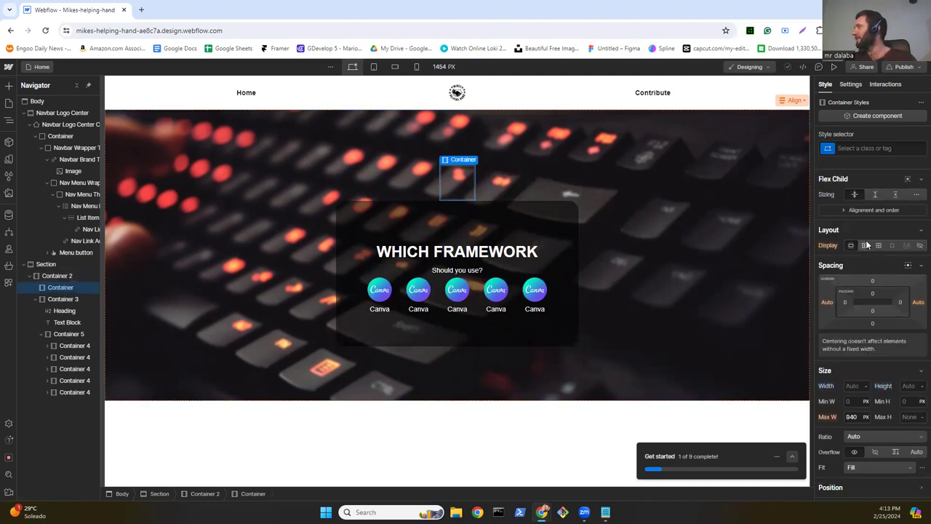
left_click(865, 245)
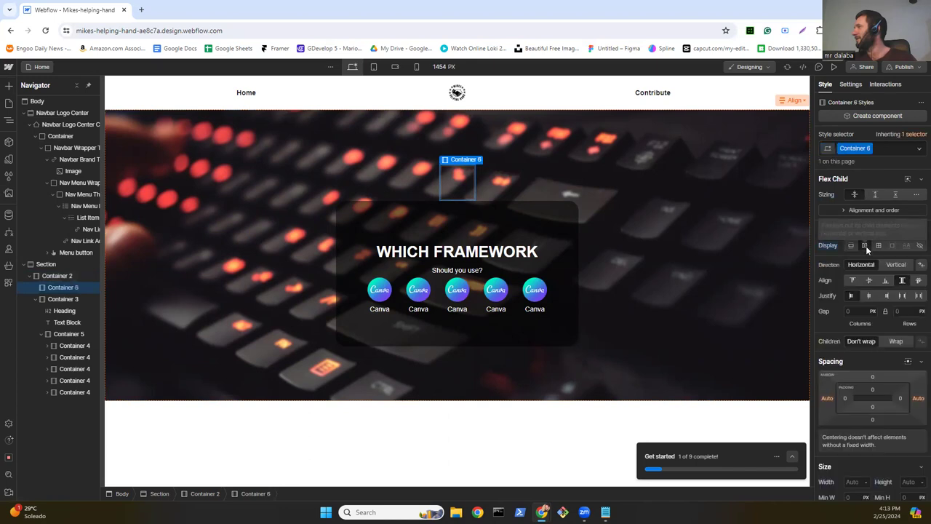
left_click(868, 296)
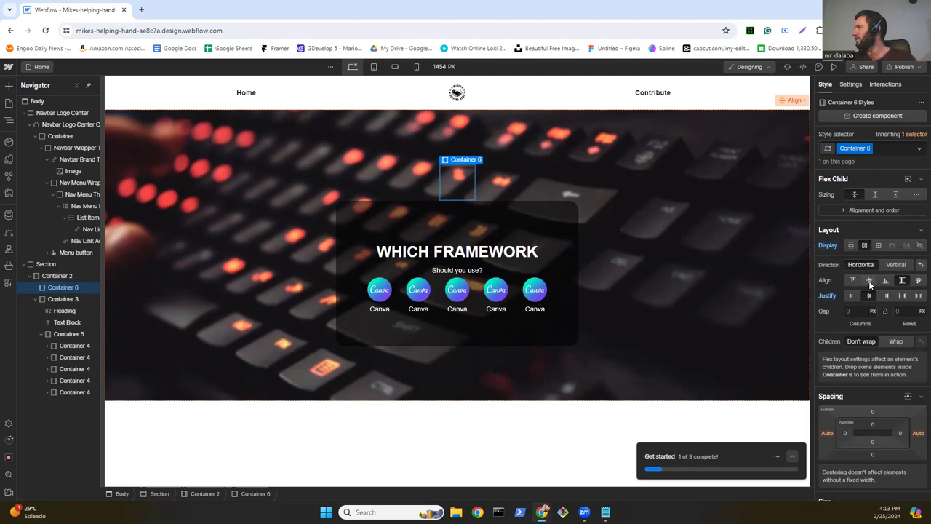
left_click(868, 280)
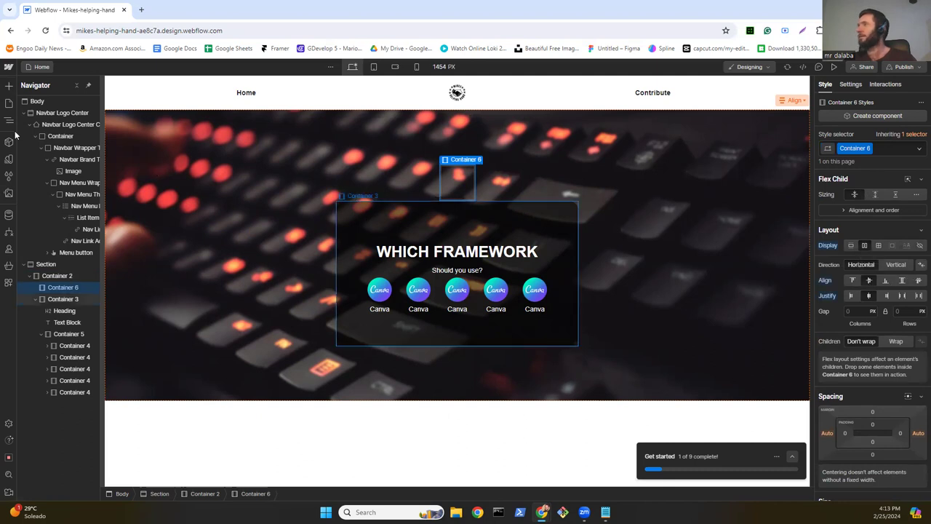
Step: Add an Image showing 01youtube.png to the container above the card
left_click(10, 86)
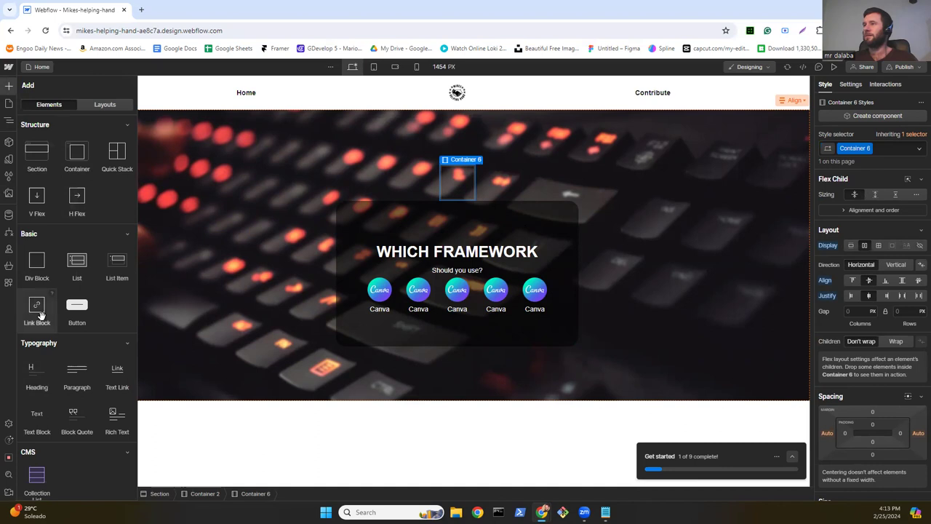
scroll(36, 316, "down", 1)
scroll(36, 357, "down", 3)
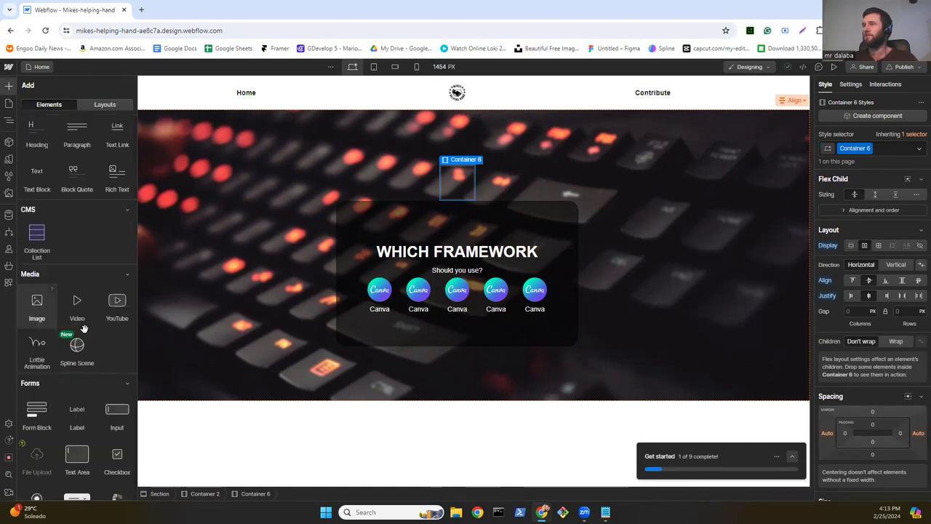
left_click_drag(36, 306, 466, 194)
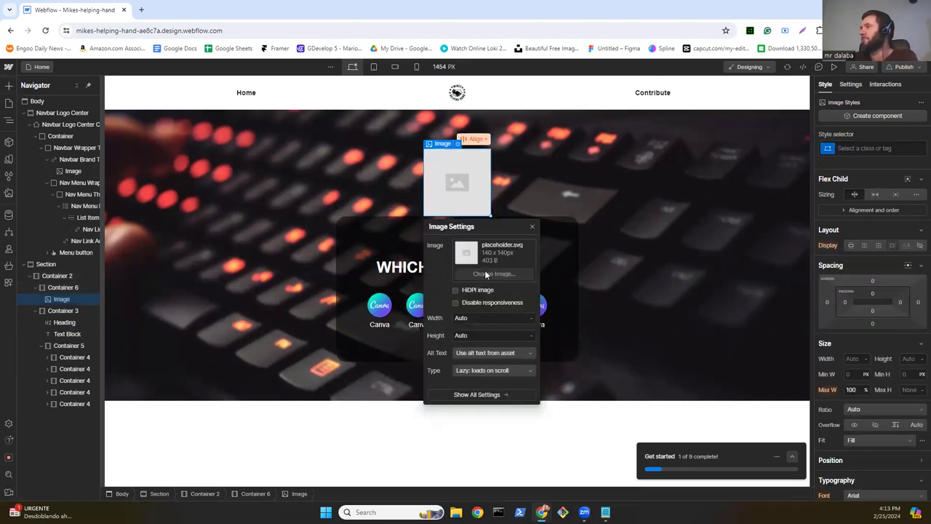
left_click(485, 273)
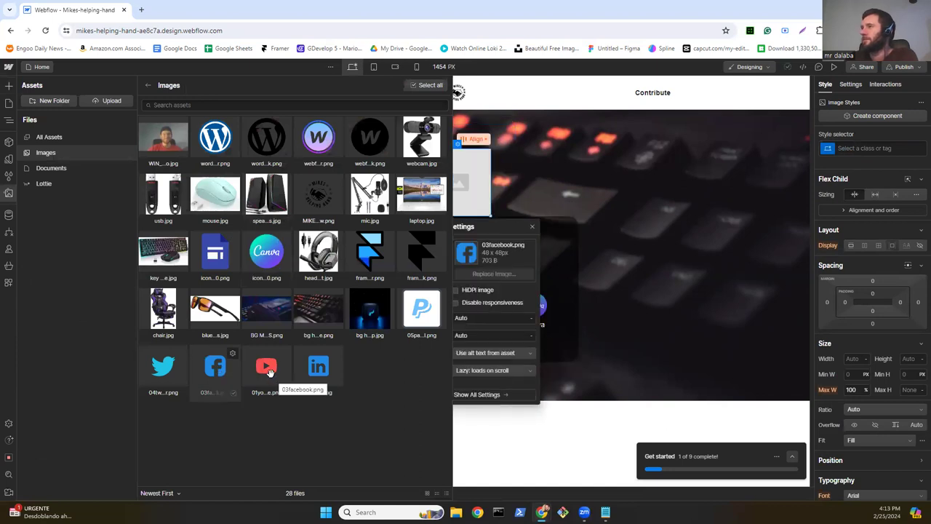
left_click(267, 369)
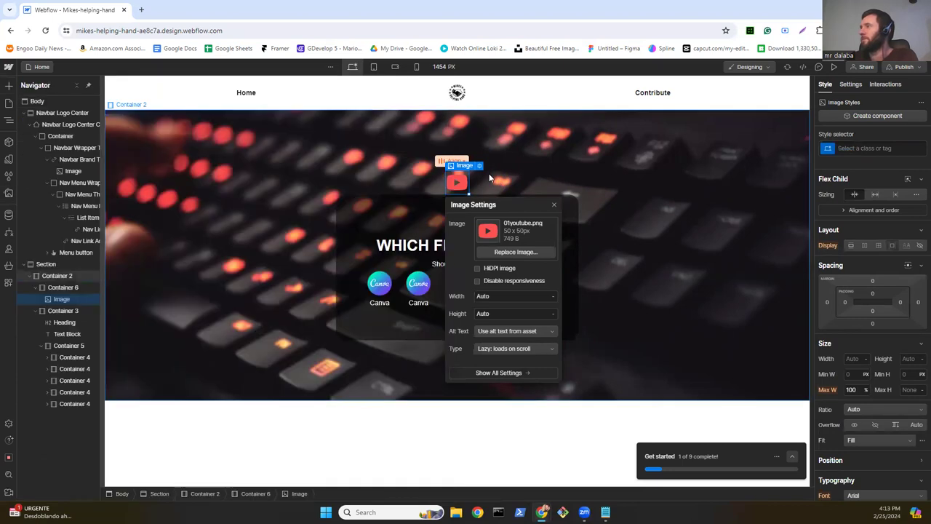
left_click(456, 187)
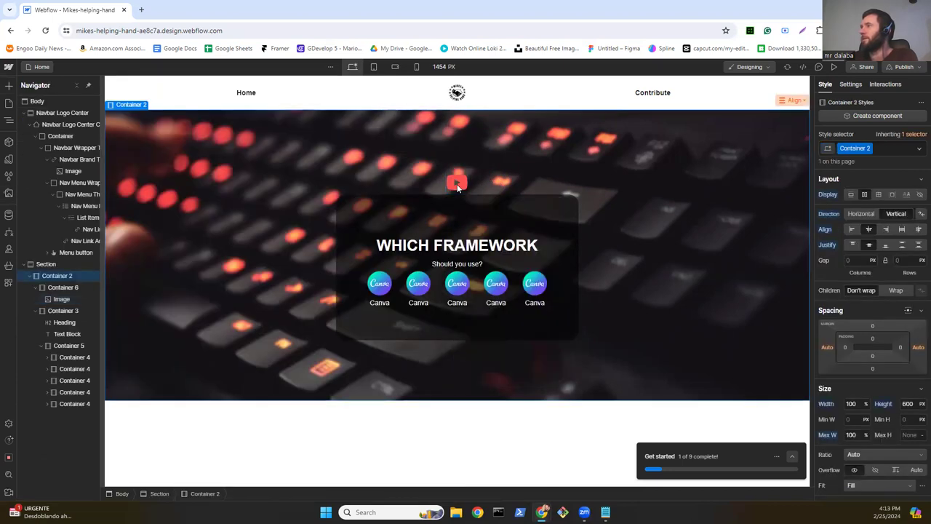
Step: Duplicate the YouTube icon until four sit in the row
left_click(457, 188)
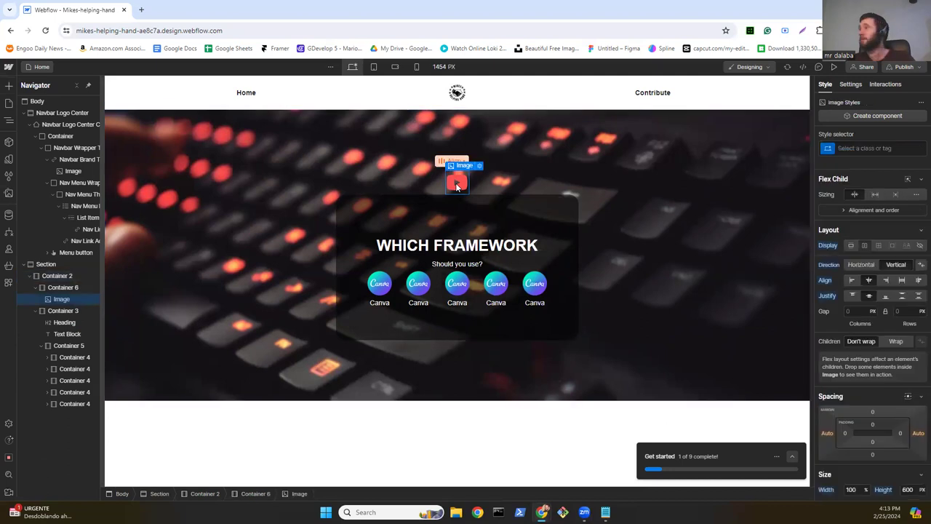
key("ctrl+d")
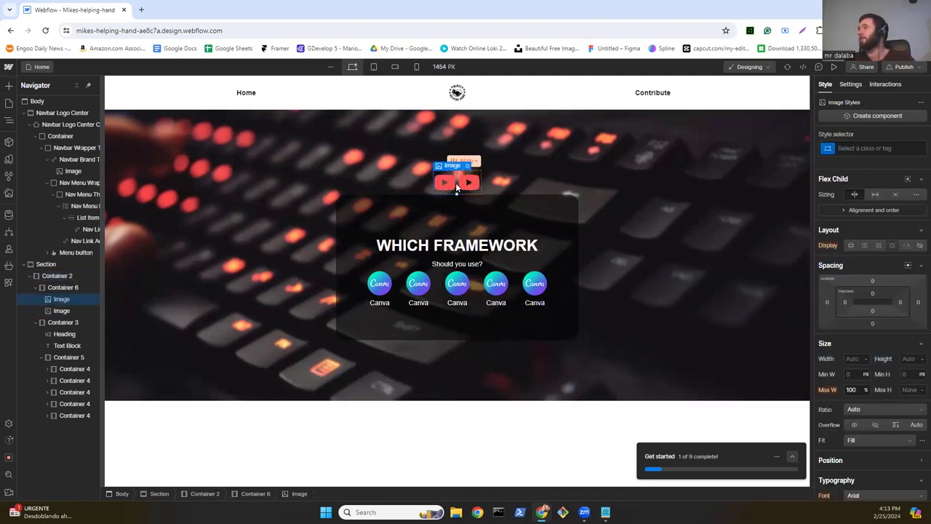
key("ctrl+d")
key("ctrl+d")
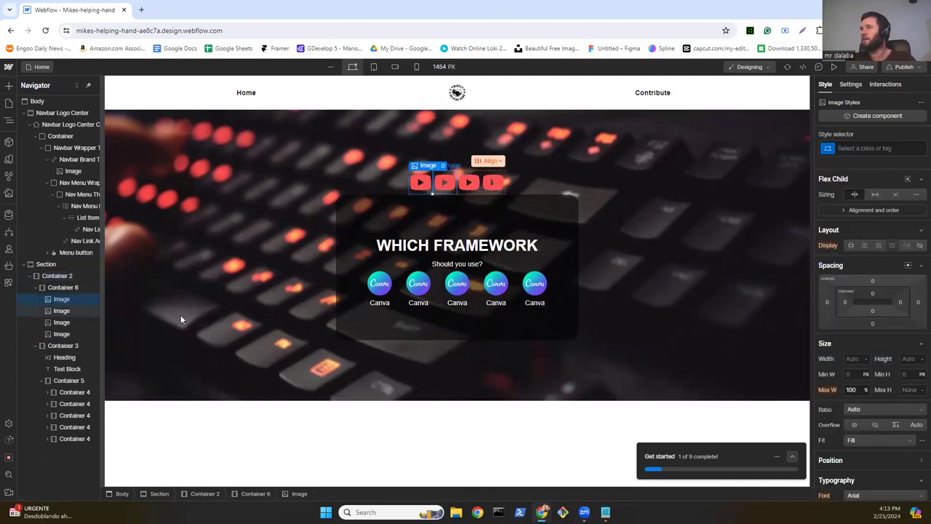
left_click(47, 287)
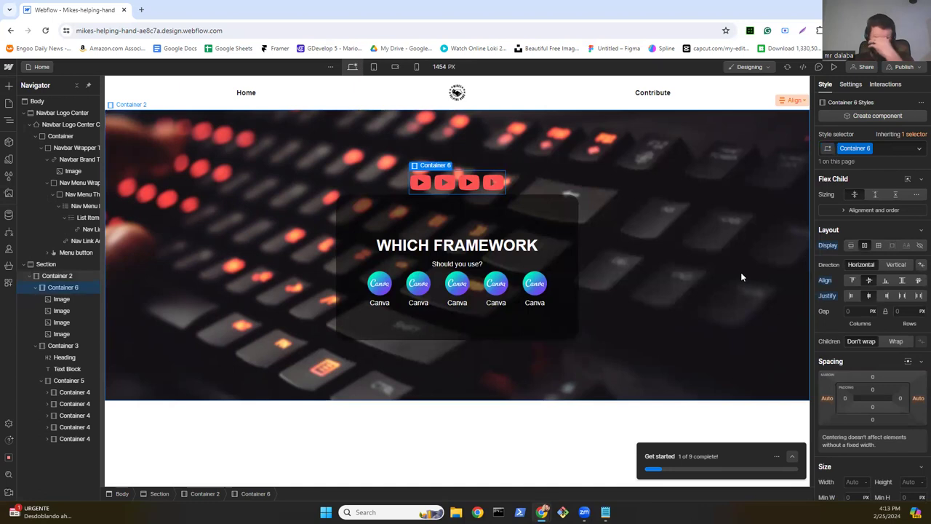
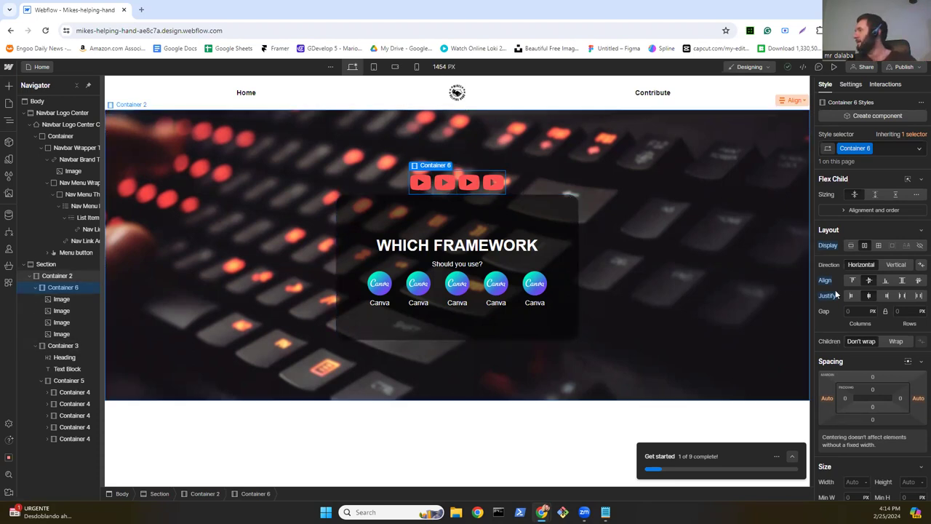
Step: Set Container 6 gap to 20 px and replace the second icon with the 02linkden LinkedIn image
left_click(855, 310)
type("20")
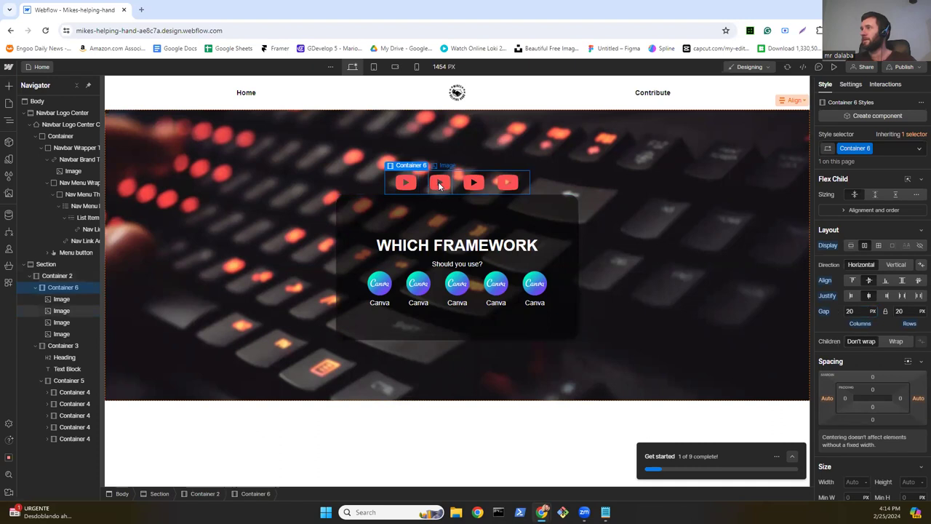
left_click(440, 184)
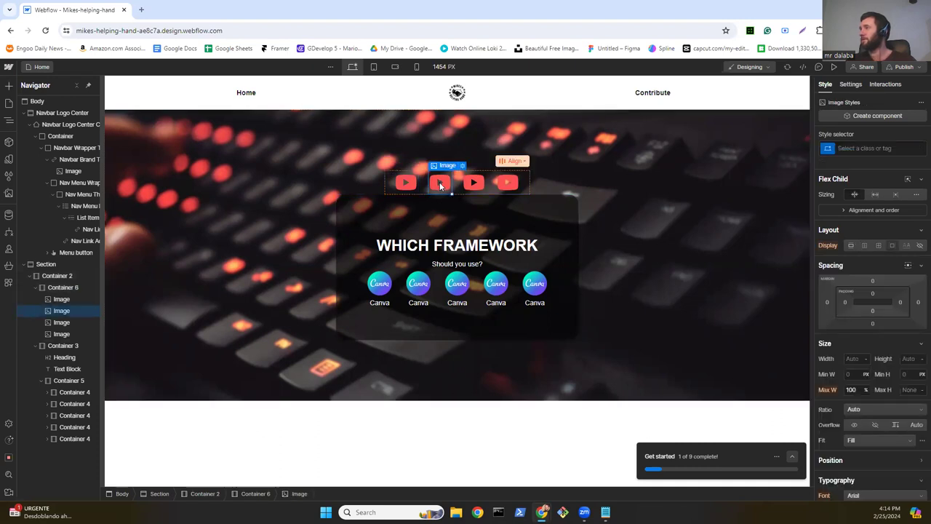
double_click(440, 182)
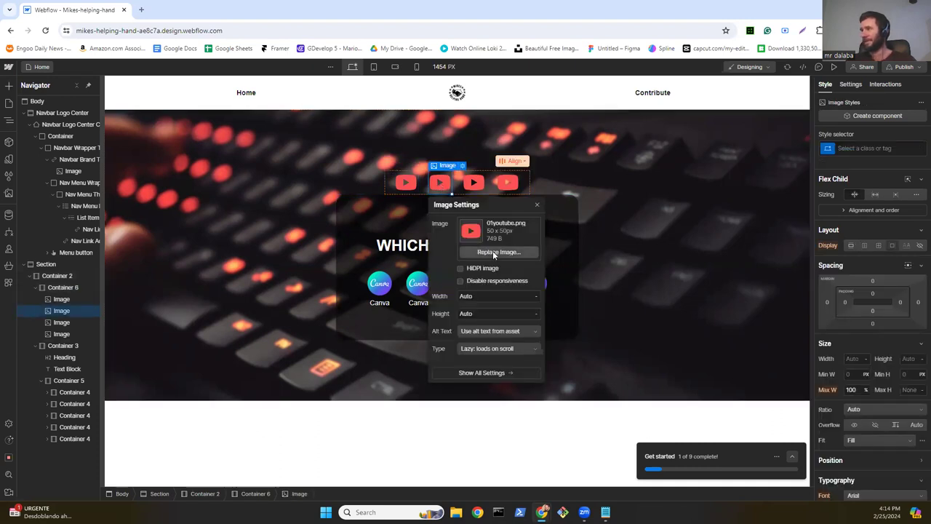
left_click(493, 251)
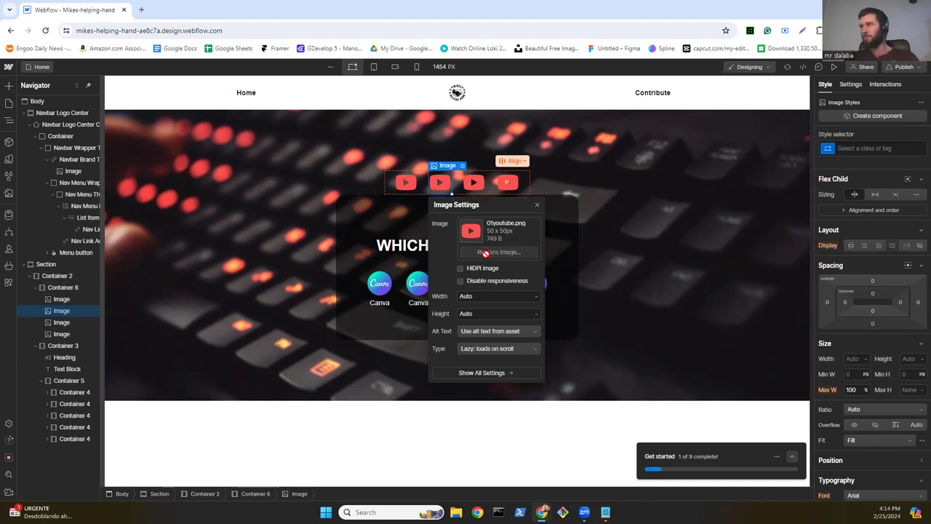
left_click(266, 365)
left_click(318, 366)
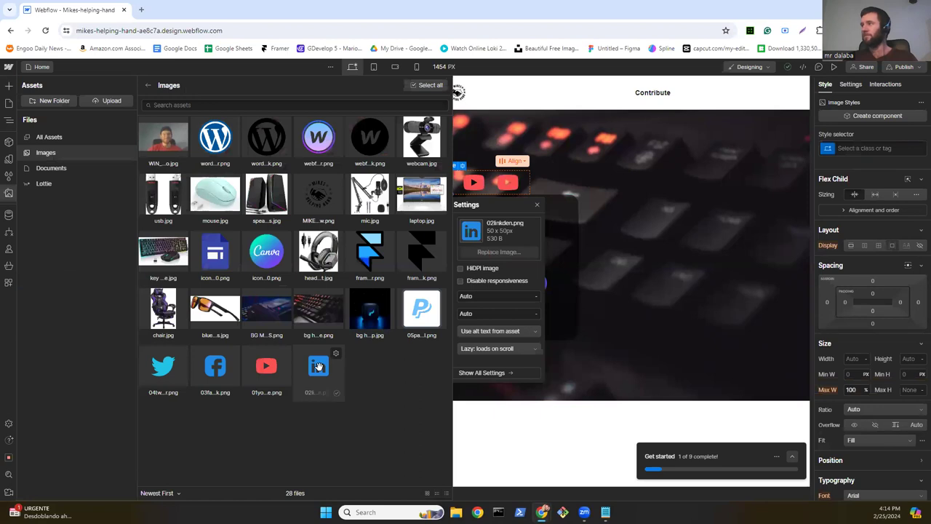
left_click(465, 328)
left_click(465, 218)
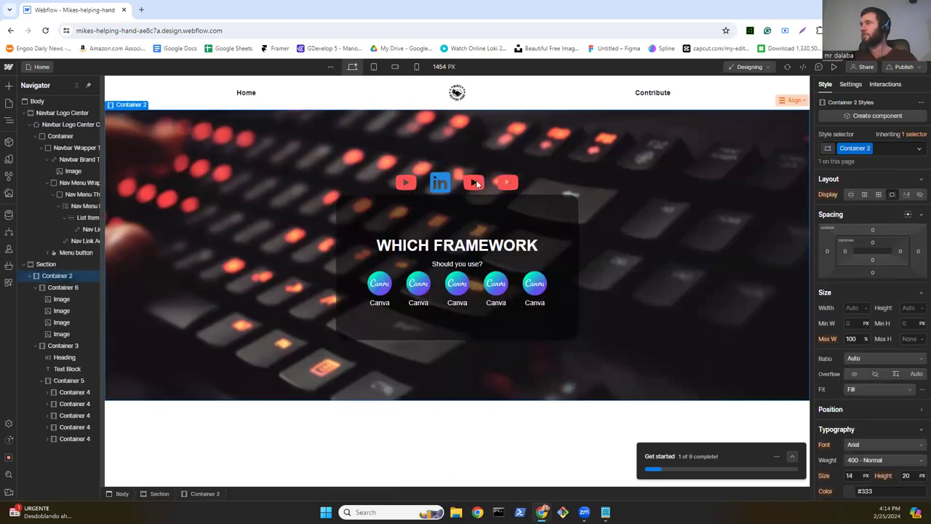
Step: Replace the third and fourth icons with the 03facebook and 04twitter images
key("d")
double_click(476, 183)
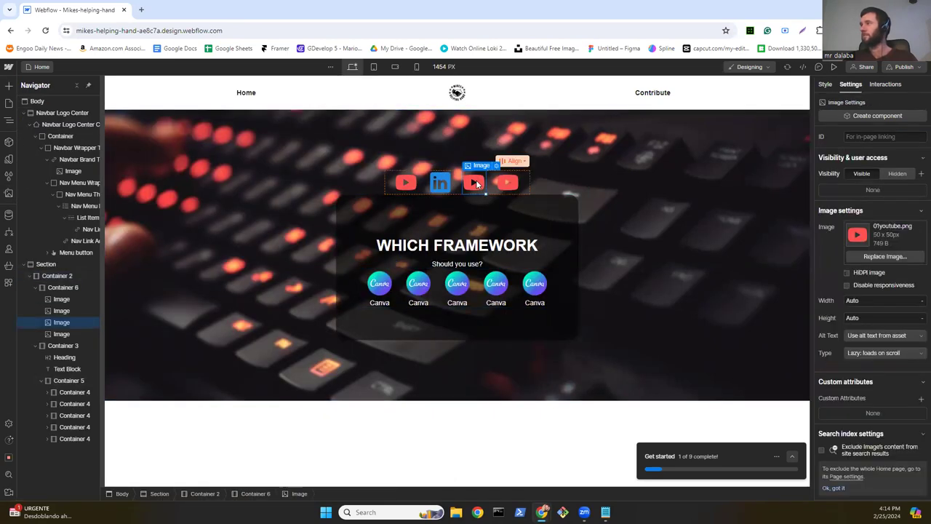
left_click(515, 252)
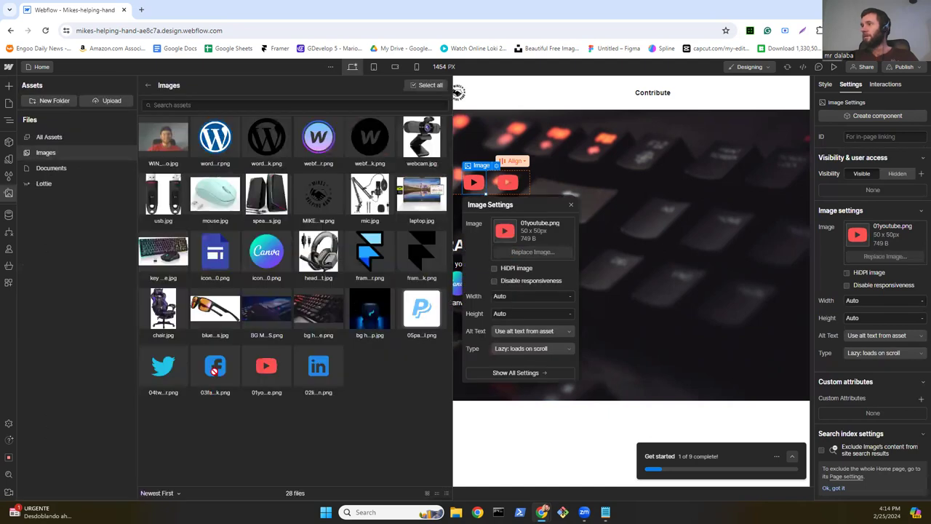
left_click(215, 367)
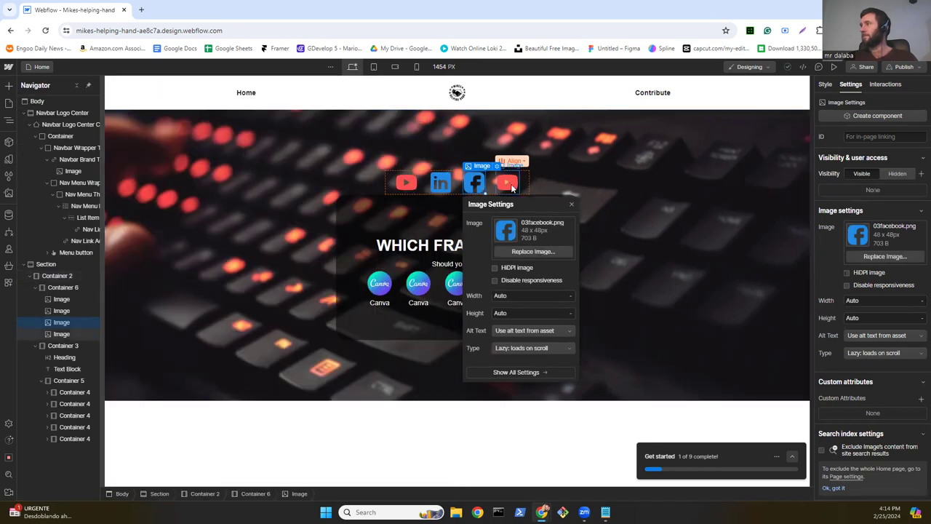
left_click(508, 183)
left_click(542, 252)
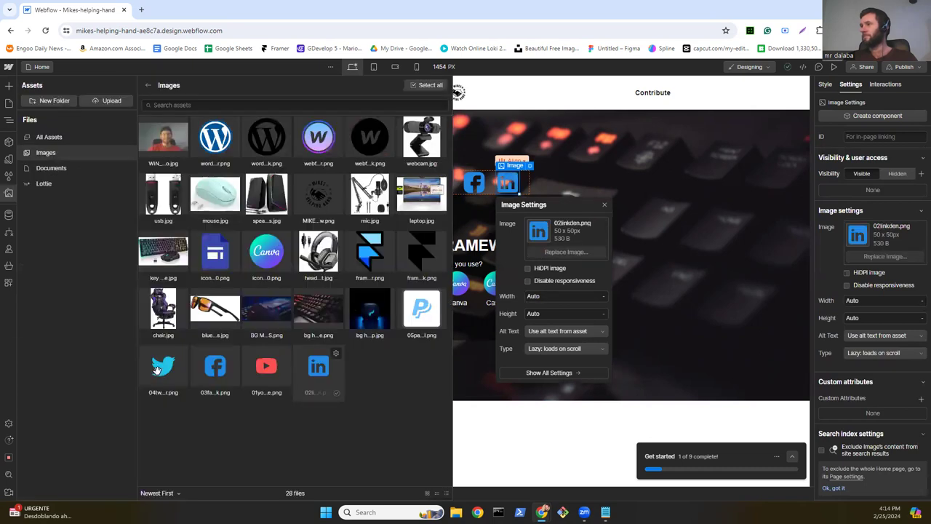
left_click(156, 370)
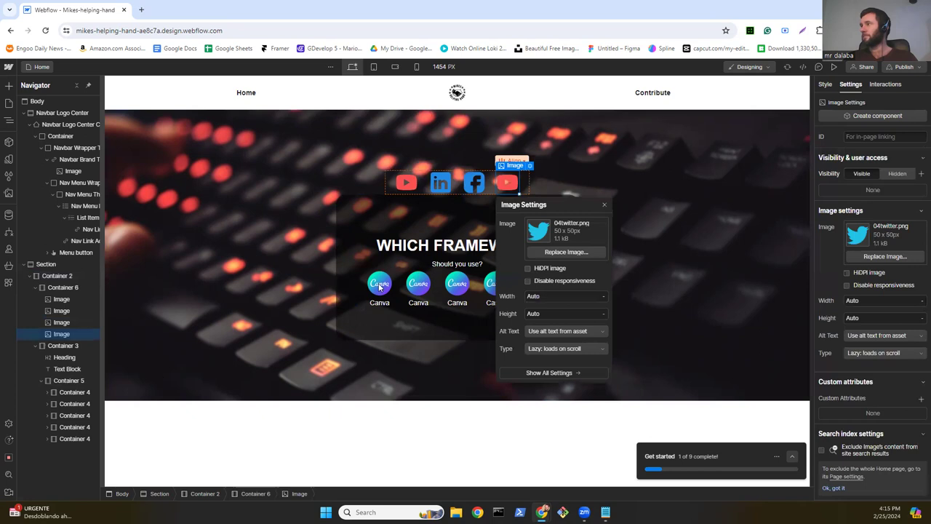
Step: Replace the second Canva logo with the blue site-builder icon
left_click(416, 288)
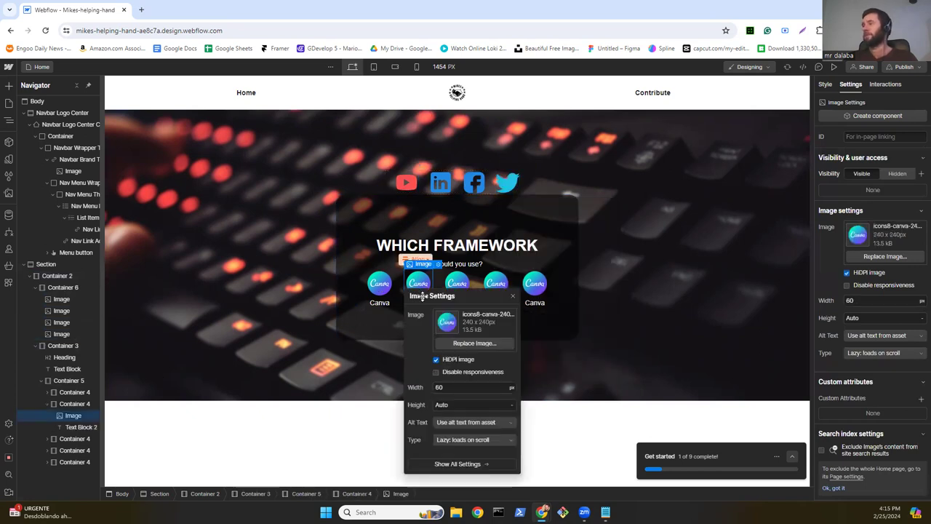
left_click(460, 339)
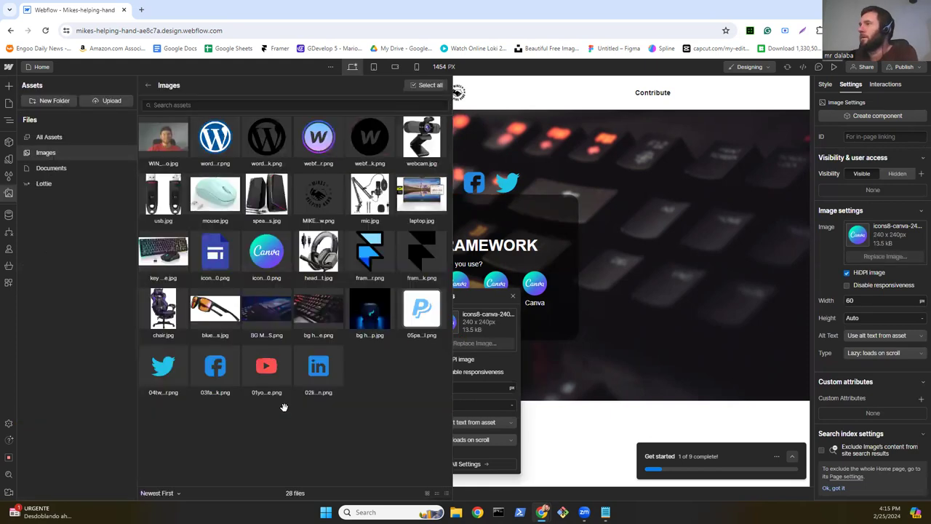
left_click(312, 179)
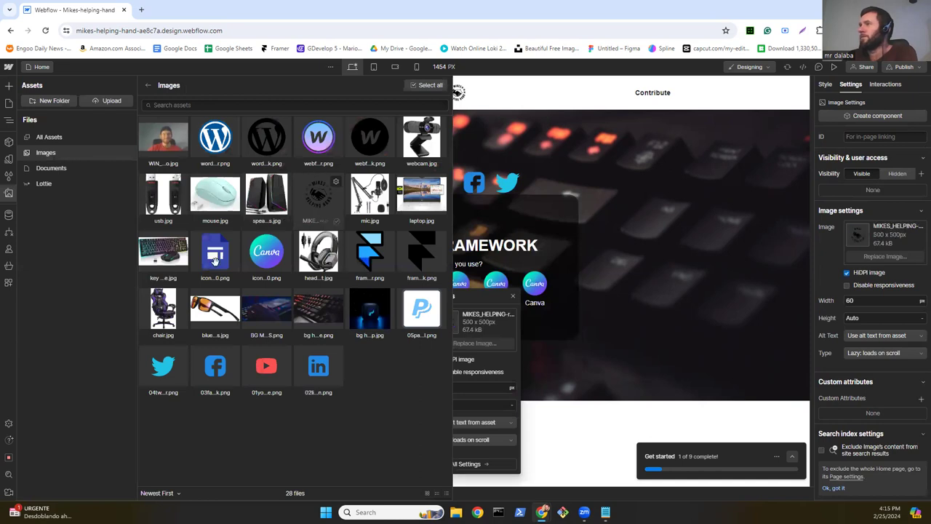
left_click(216, 258)
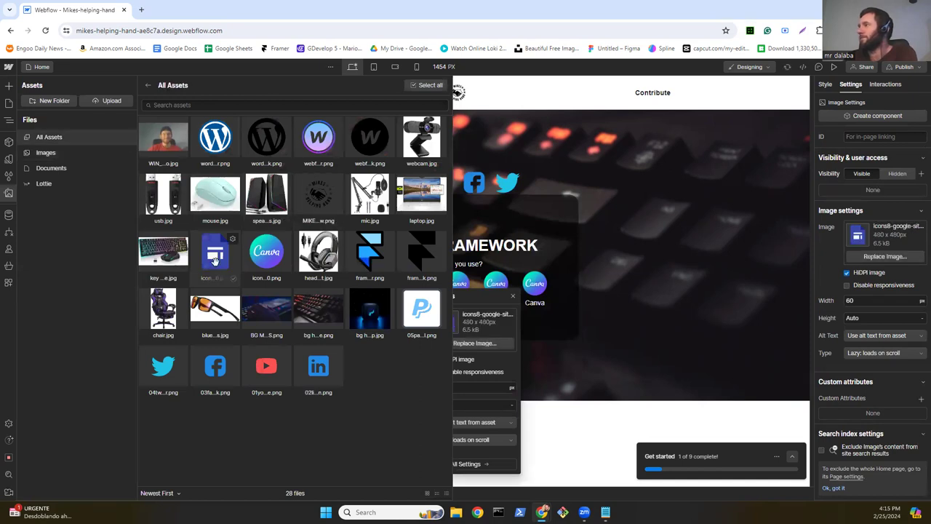
left_click(407, 302)
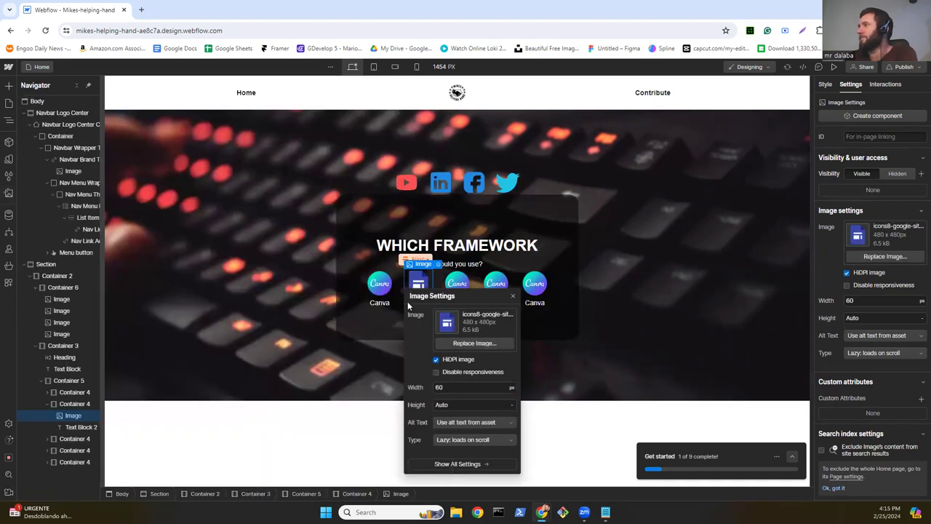
Step: Replace the third logo with the Framer icon and the fourth with the Webflow icon
left_click(459, 284)
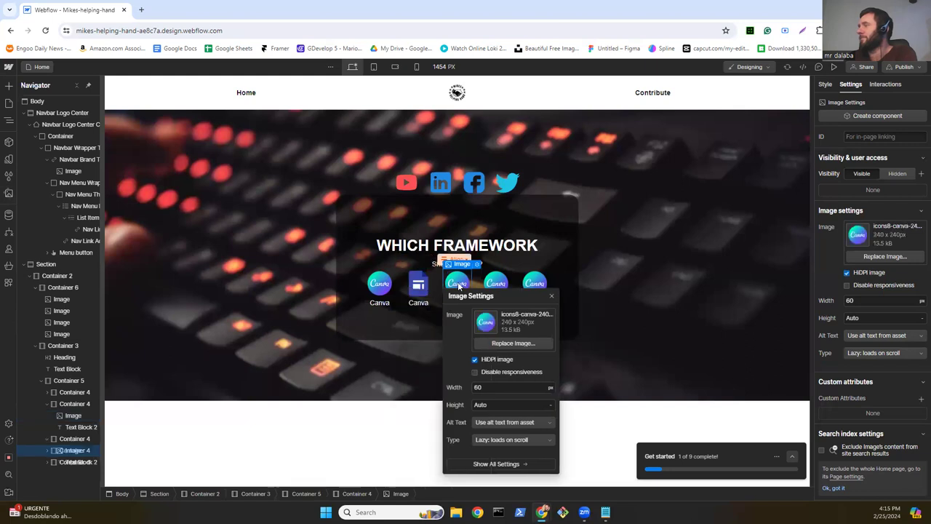
left_click(516, 343)
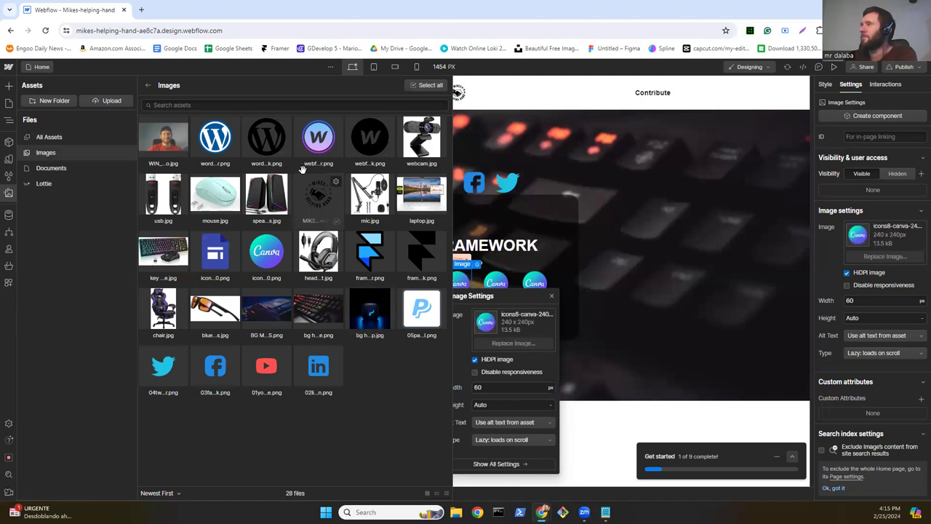
left_click(248, 211)
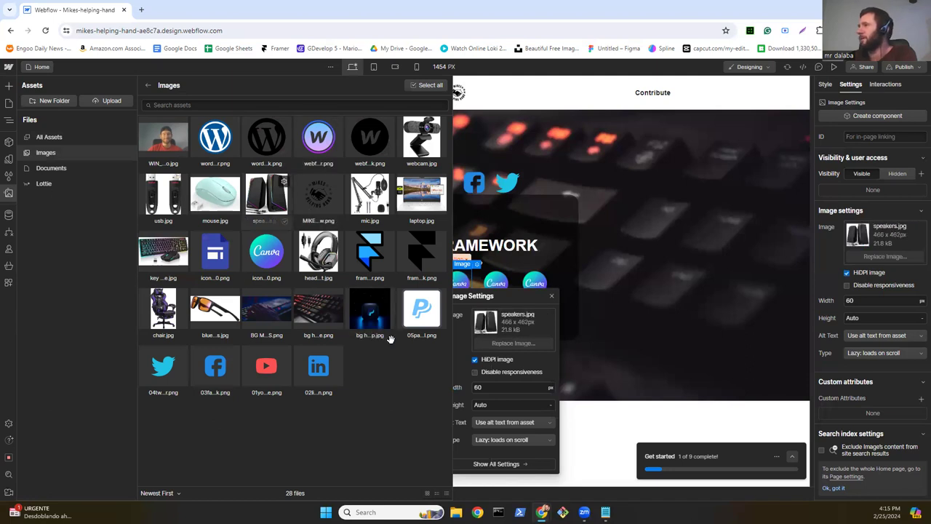
left_click(266, 251)
left_click(369, 253)
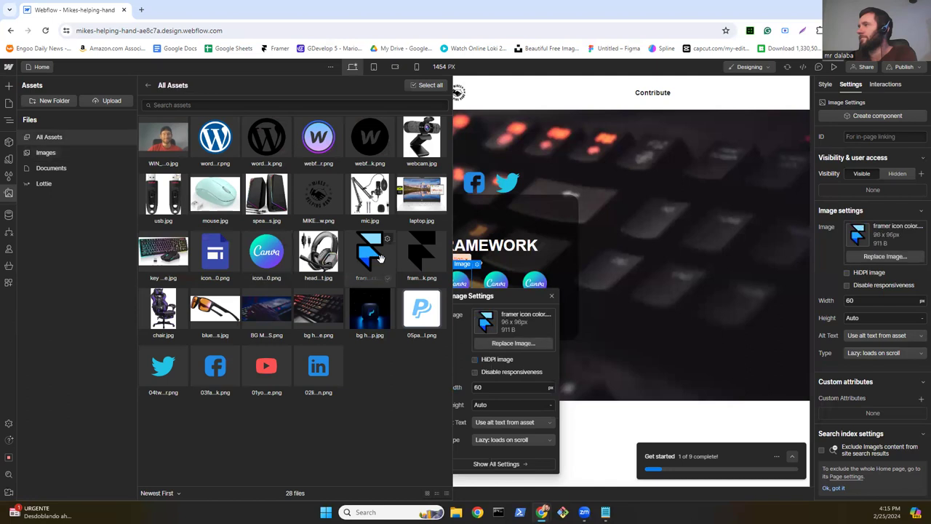
left_click(499, 282)
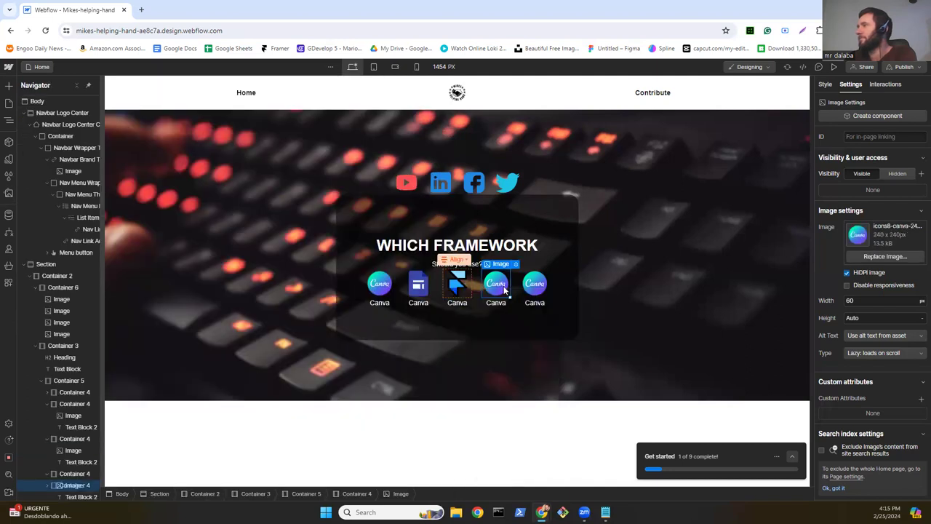
left_click(539, 342)
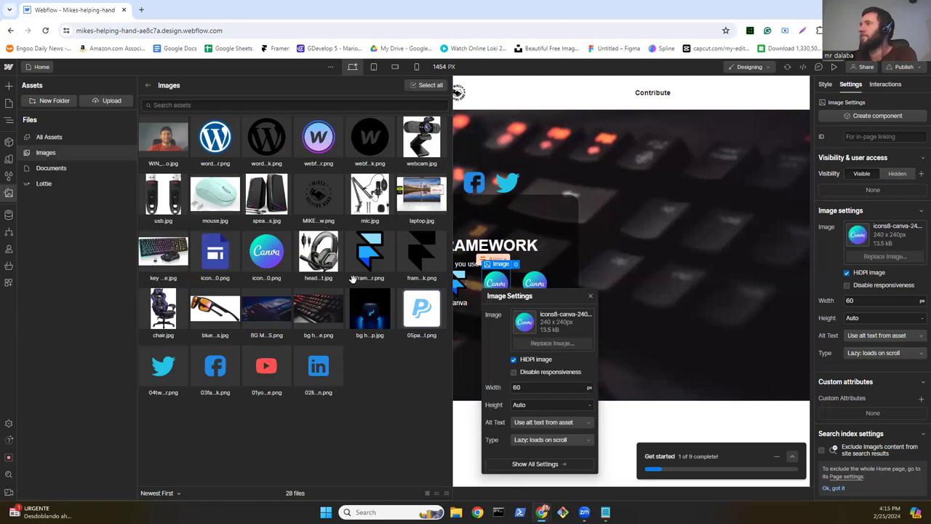
left_click(354, 278)
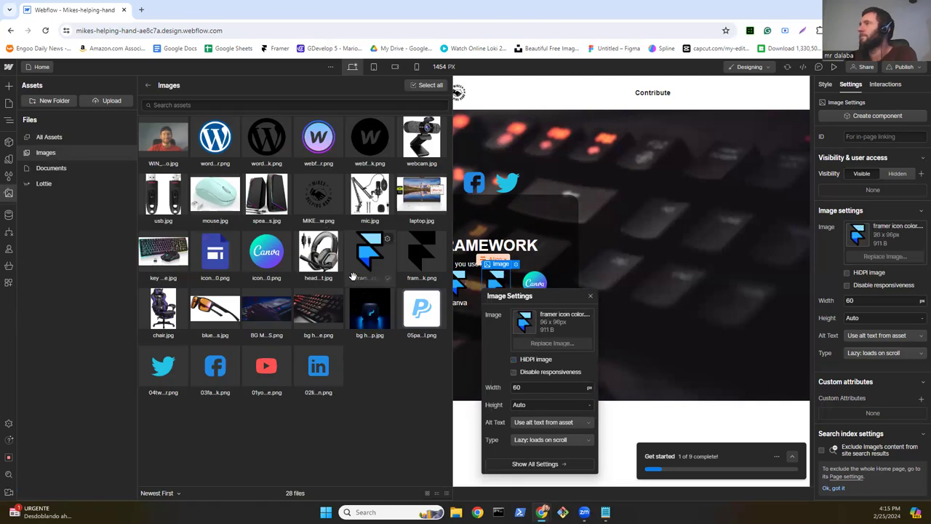
key("ctrl+z")
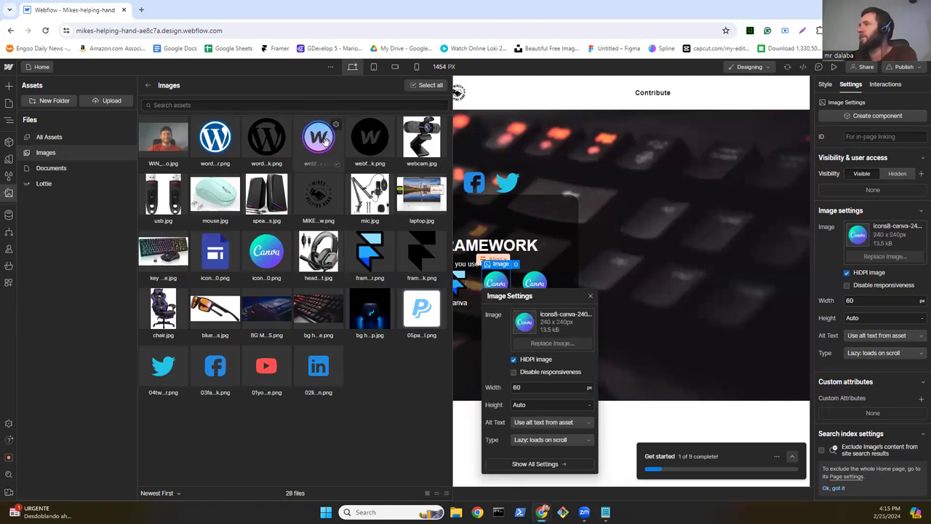
left_click(325, 140)
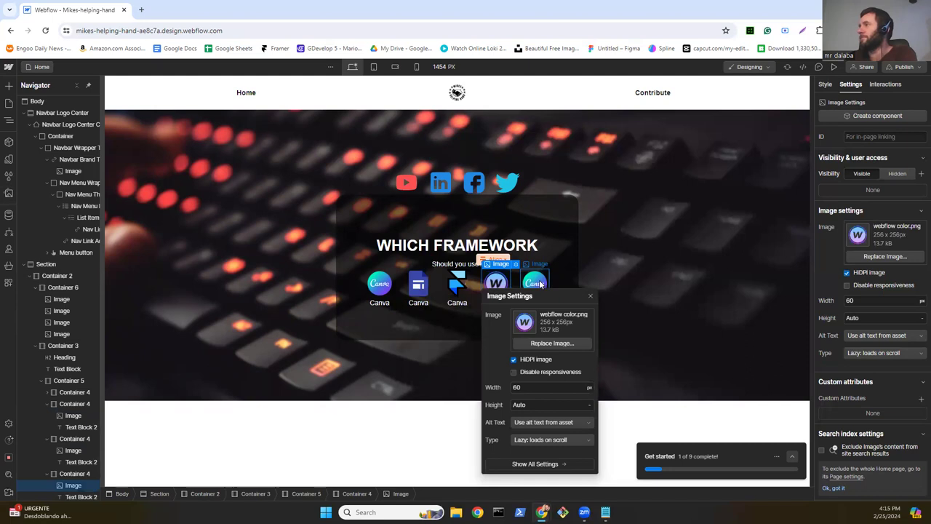
Step: Replace the fifth Canva logo with the WordPress icon
left_click(540, 283)
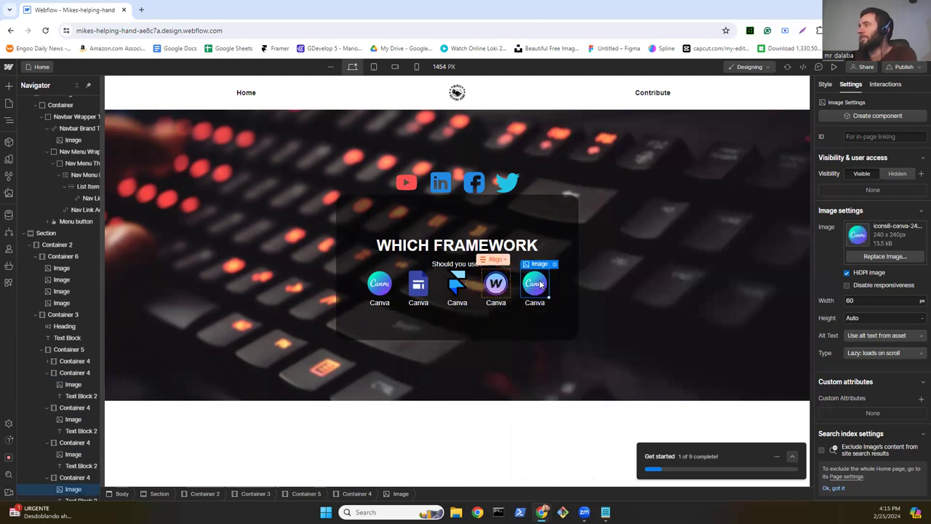
double_click(540, 283)
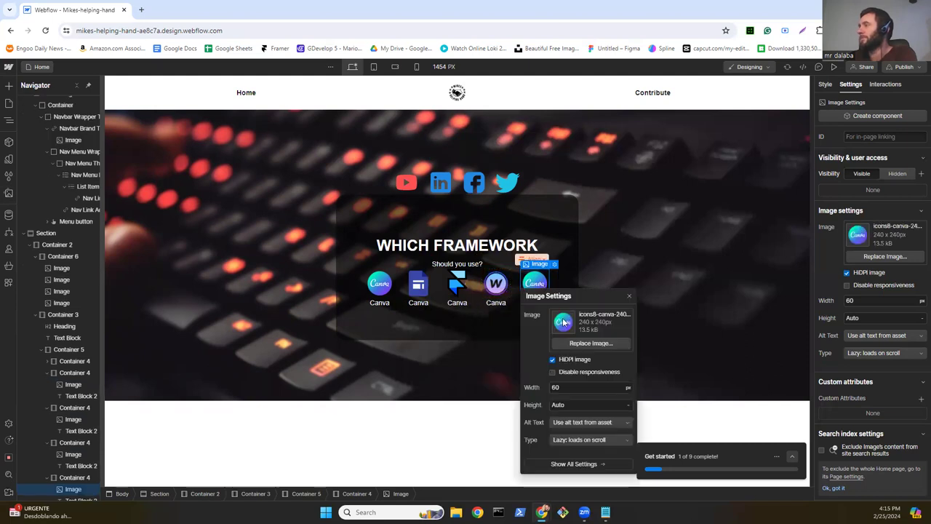
left_click(570, 341)
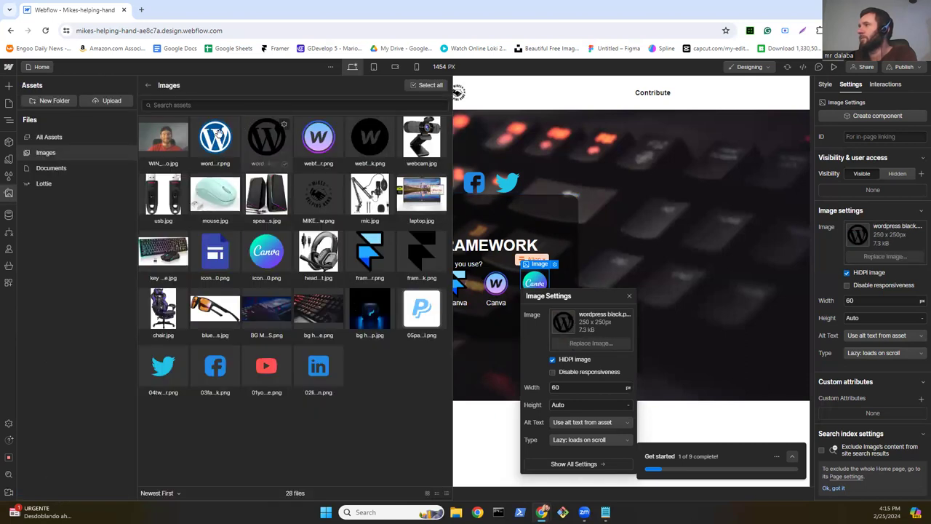
left_click(216, 132)
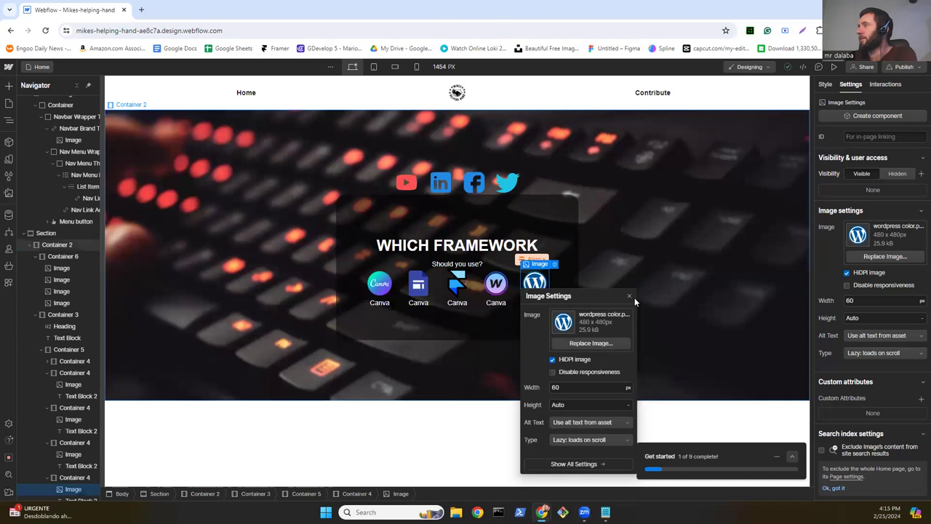
key("Escape")
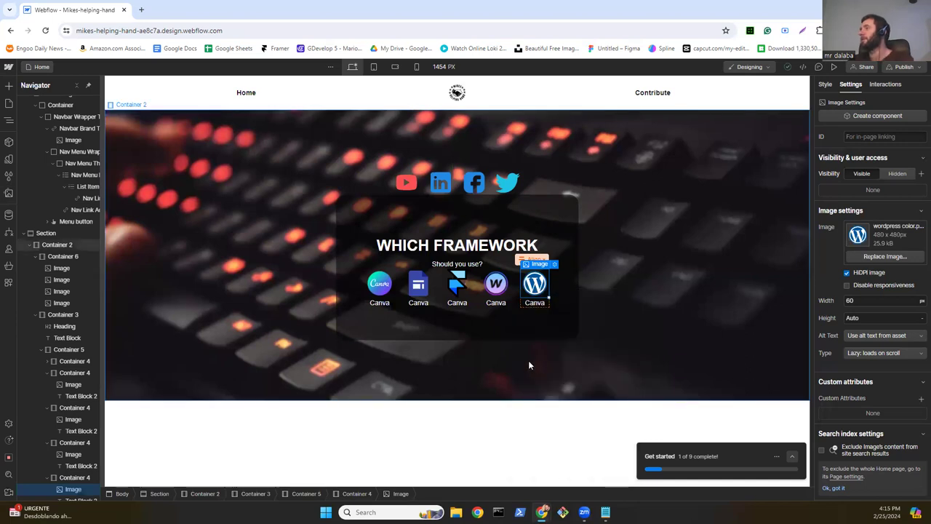
left_click(418, 303)
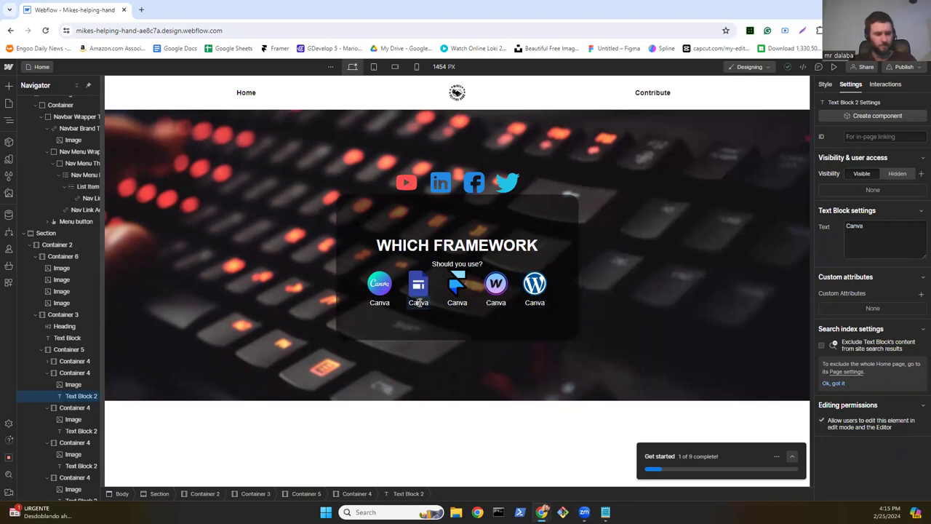
Step: Change the second and third captions to 'Google Sites' and 'Framer'
double_click(418, 303)
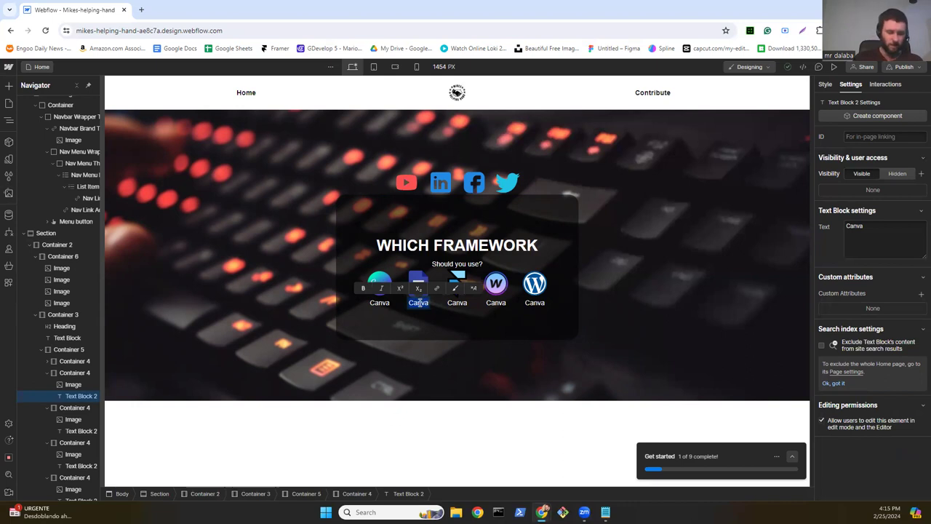
type("Goog")
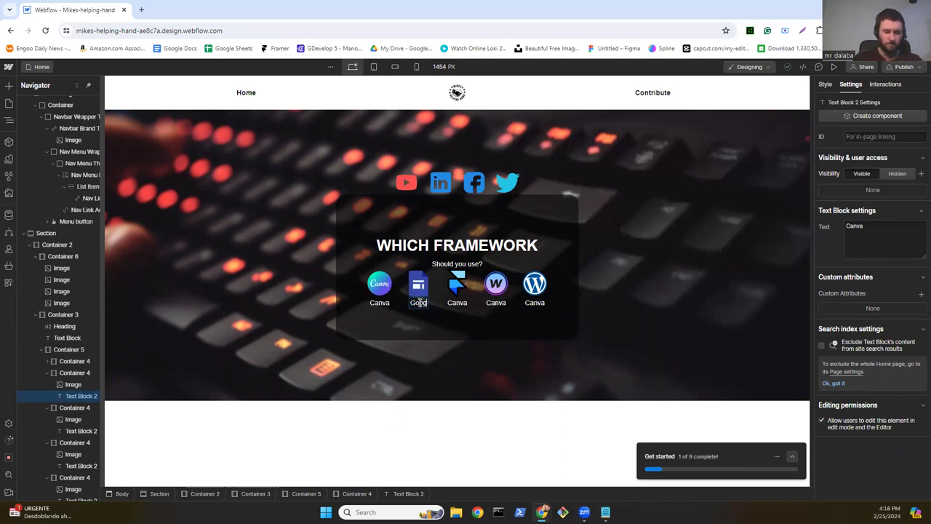
type("le Si")
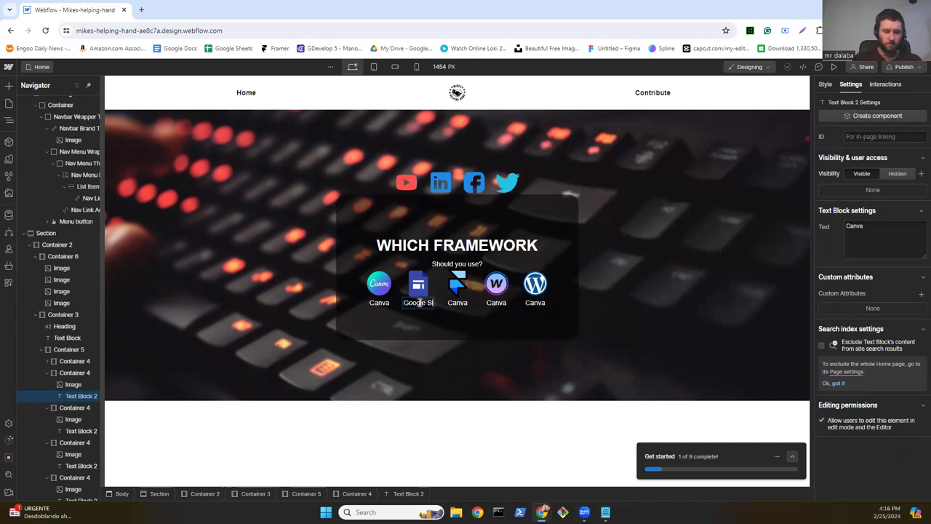
type("tes")
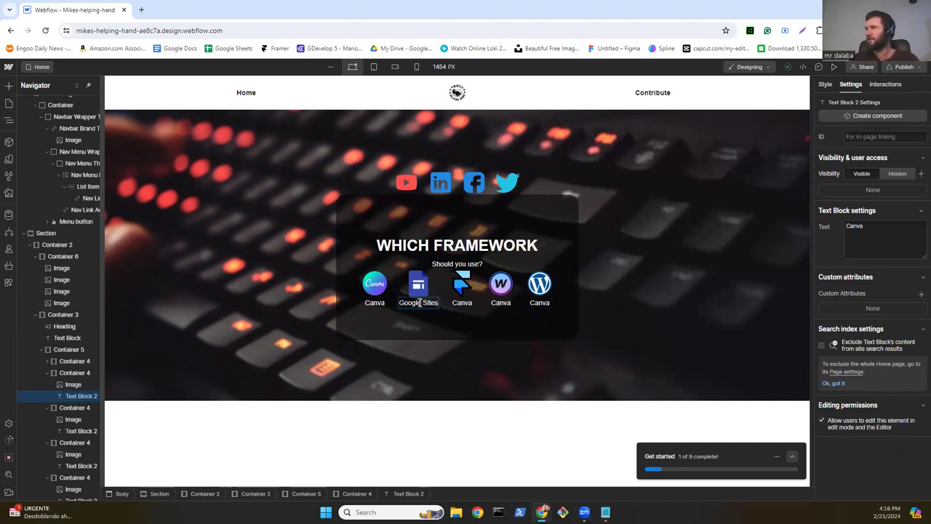
left_click(467, 308)
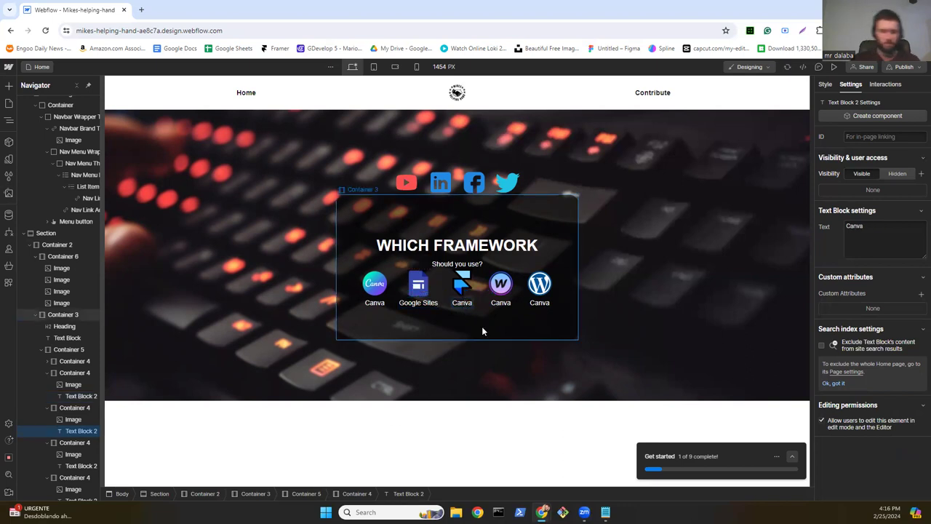
key("Return")
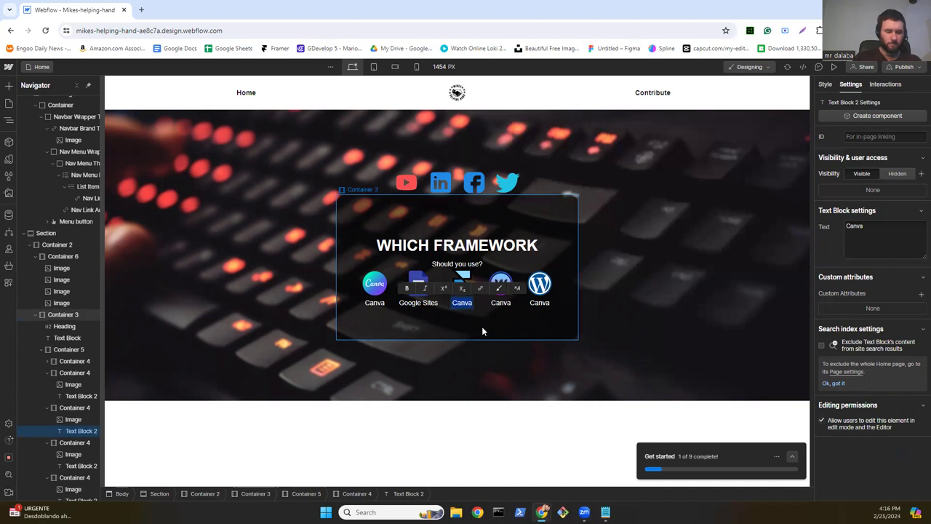
type("Framer")
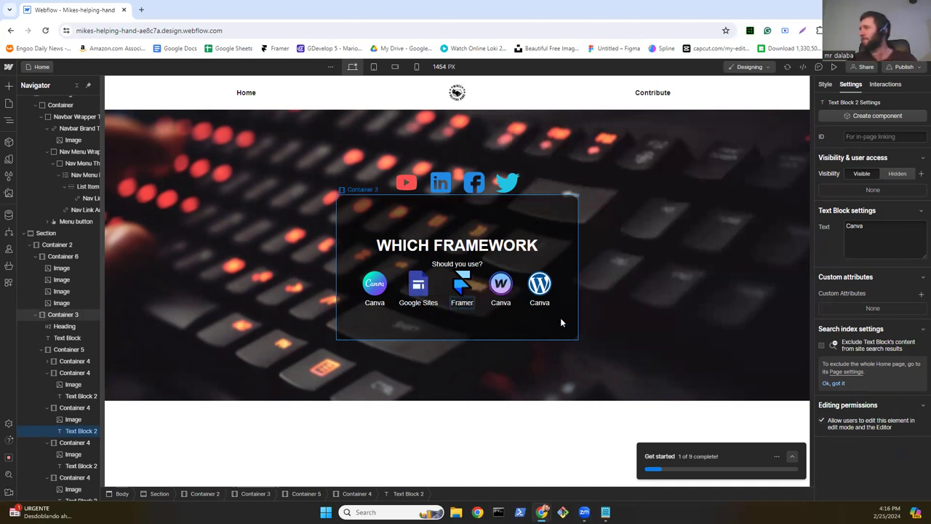
left_click(497, 306)
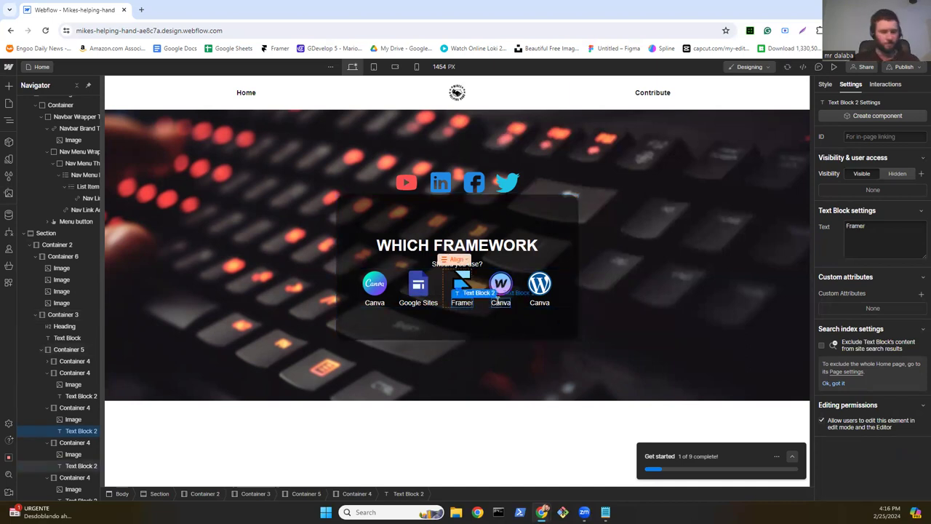
Step: Change the fourth and fifth captions to 'Webflow' and 'WordPress'
left_click(498, 303)
key("ctrl+a")
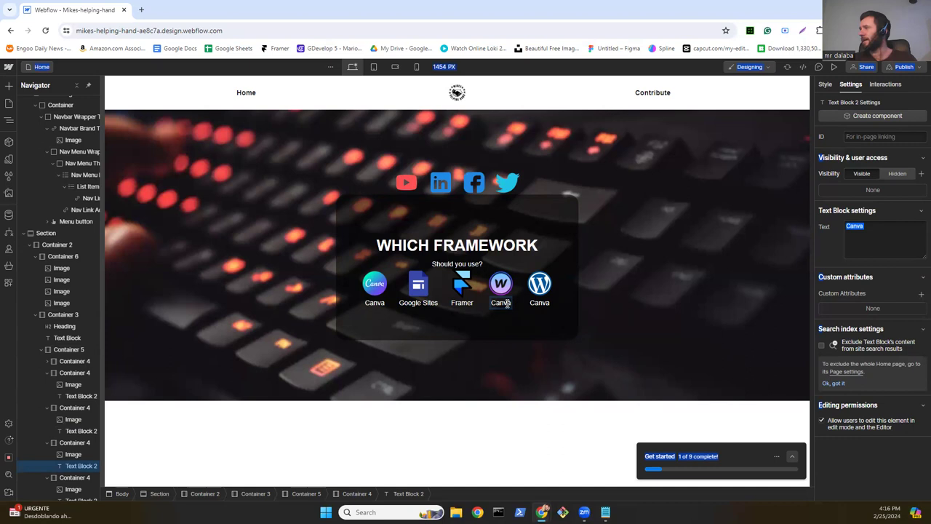
key("Return")
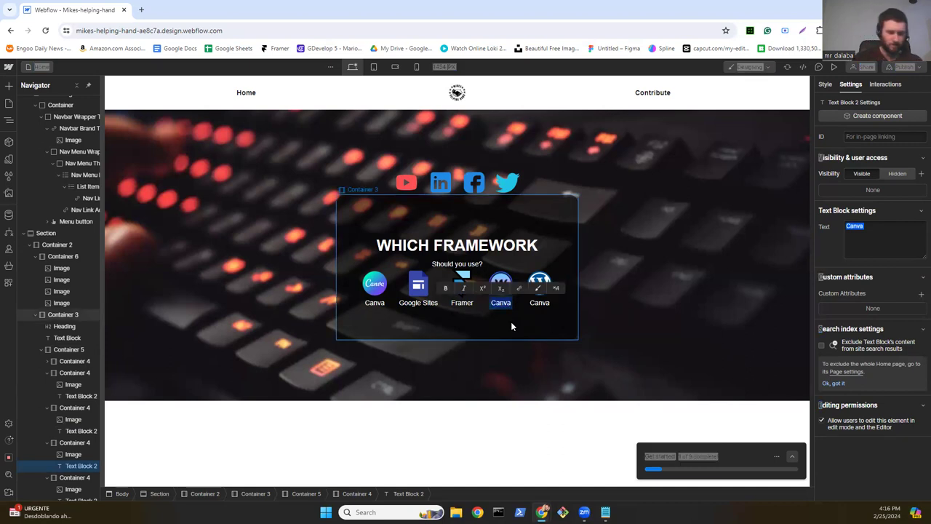
type("Webf")
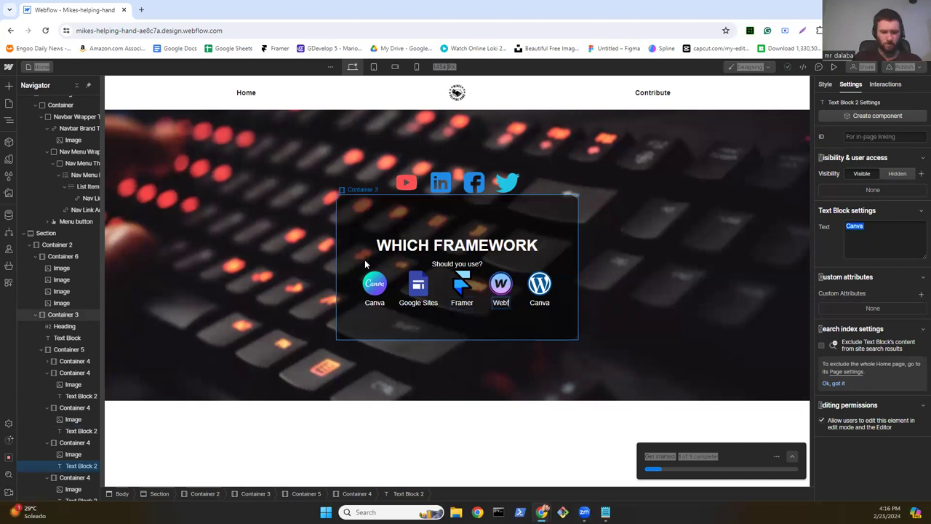
type("low")
key("Escape")
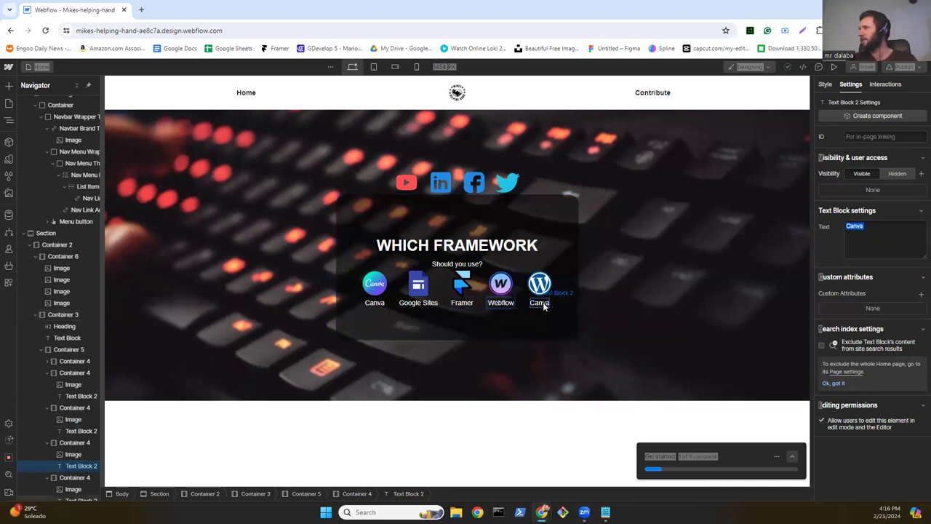
left_click(543, 302)
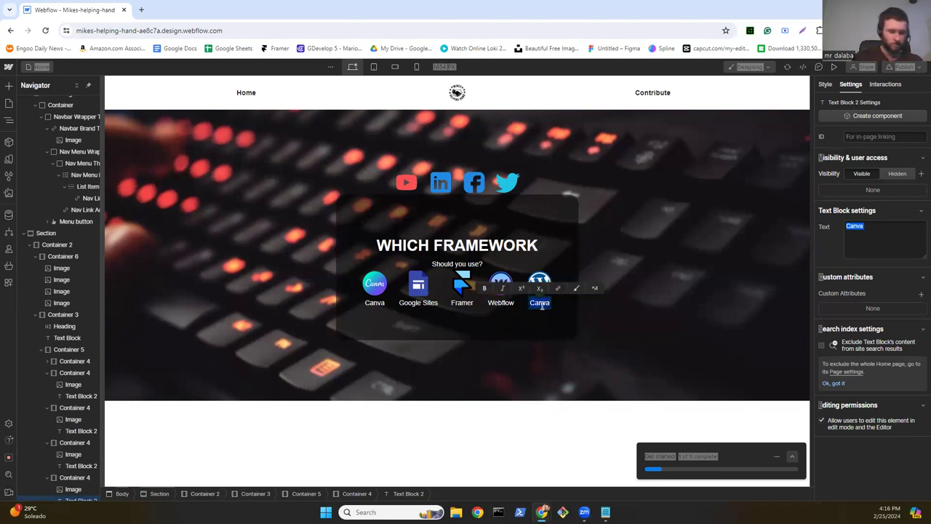
type("Wo")
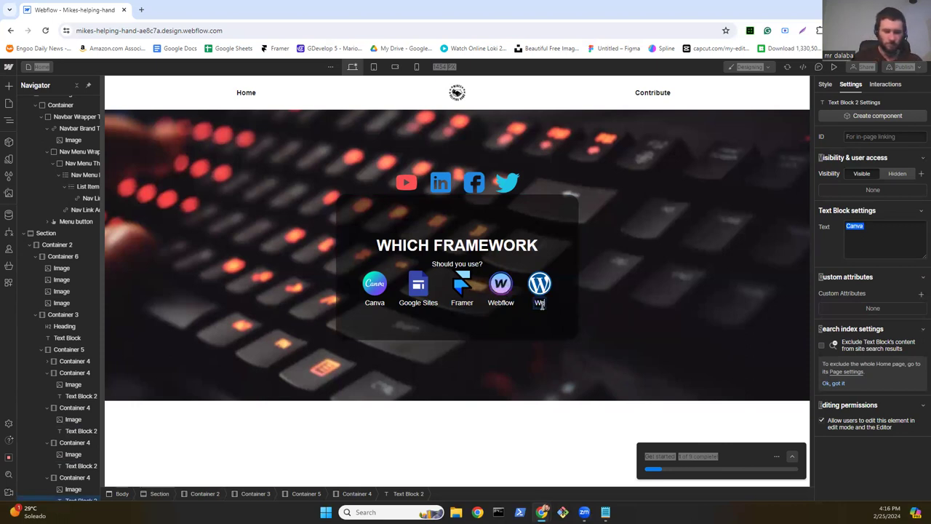
type("rdPre")
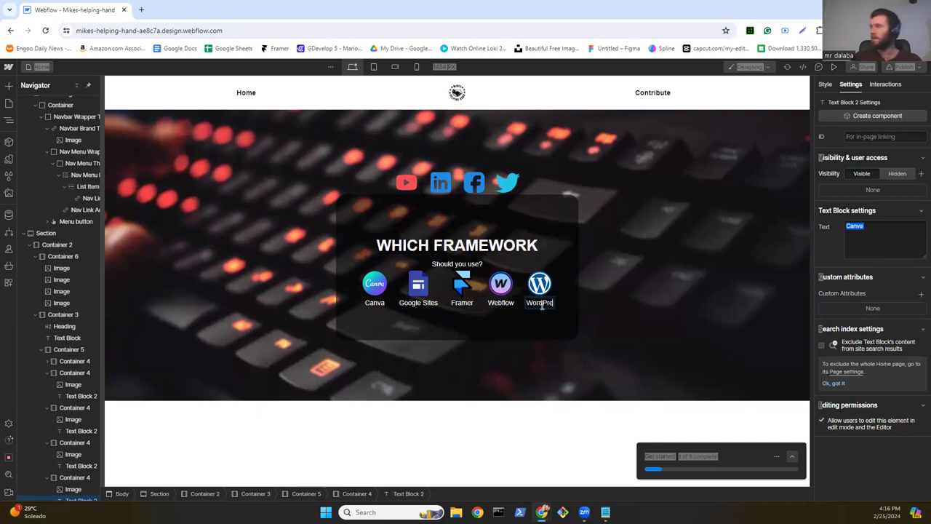
type("ss")
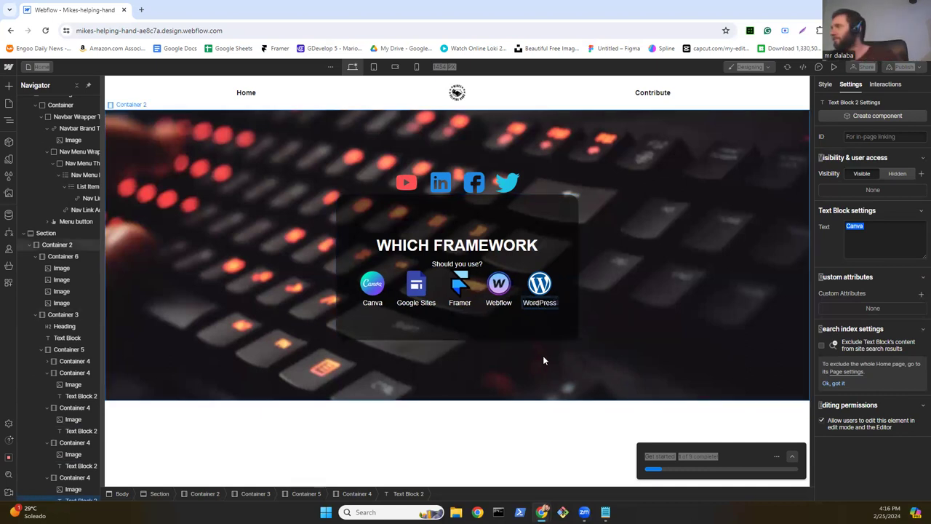
left_click(536, 349)
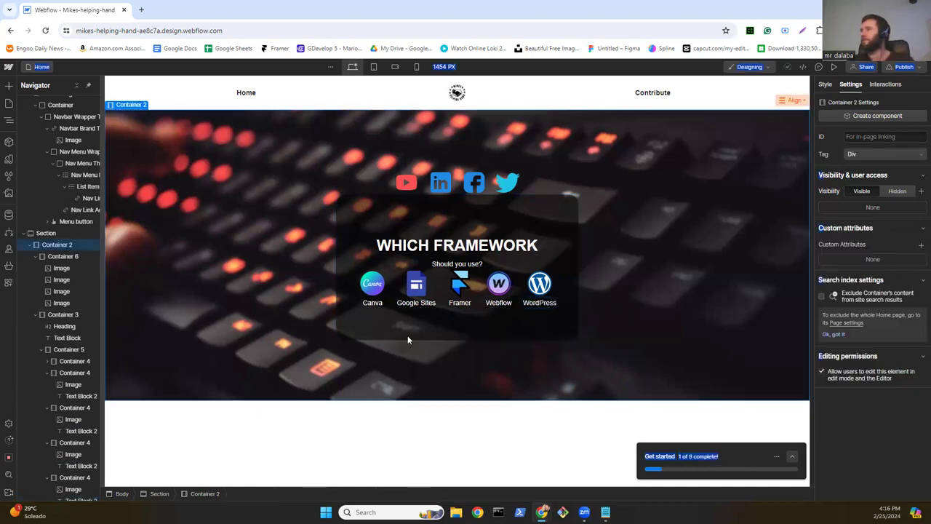
Step: Wrap the YouTube and LinkedIn icons in link blocks
double_click(405, 185)
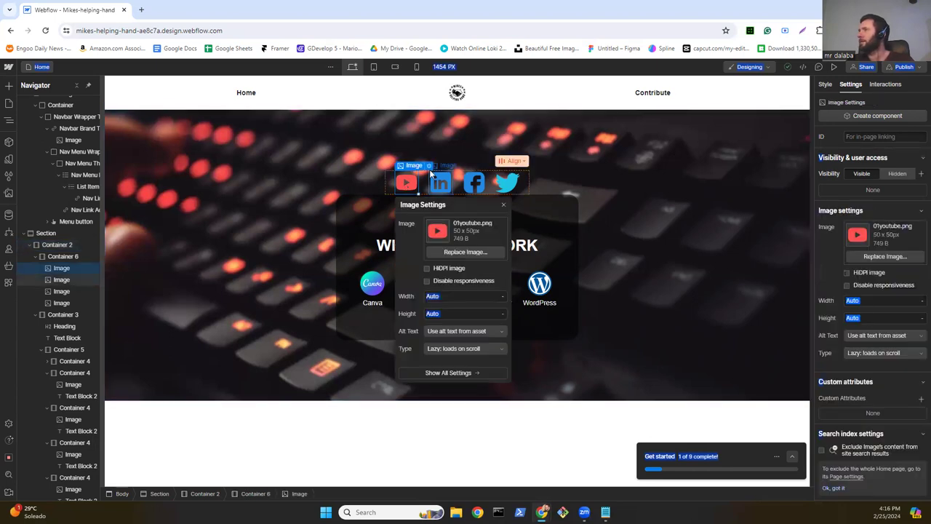
left_click(413, 185)
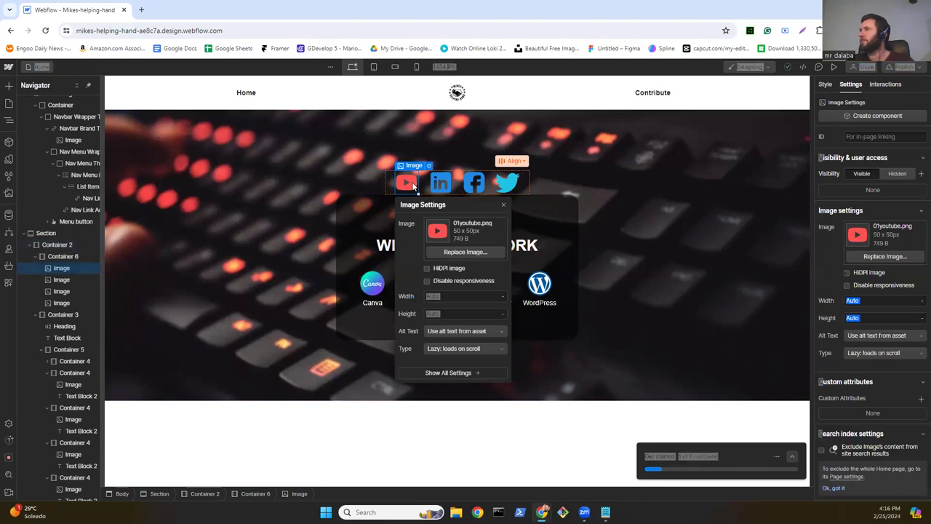
right_click(412, 185)
mouse_move(437, 207)
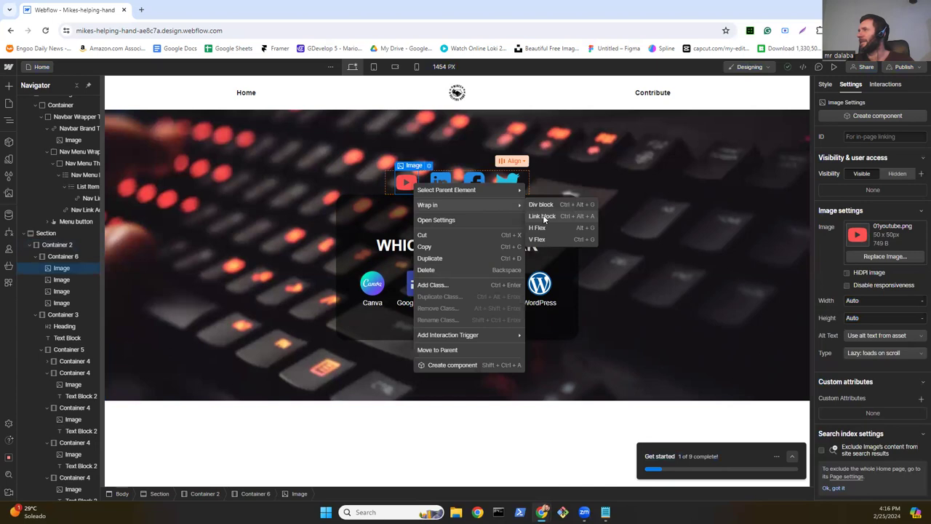
left_click(544, 217)
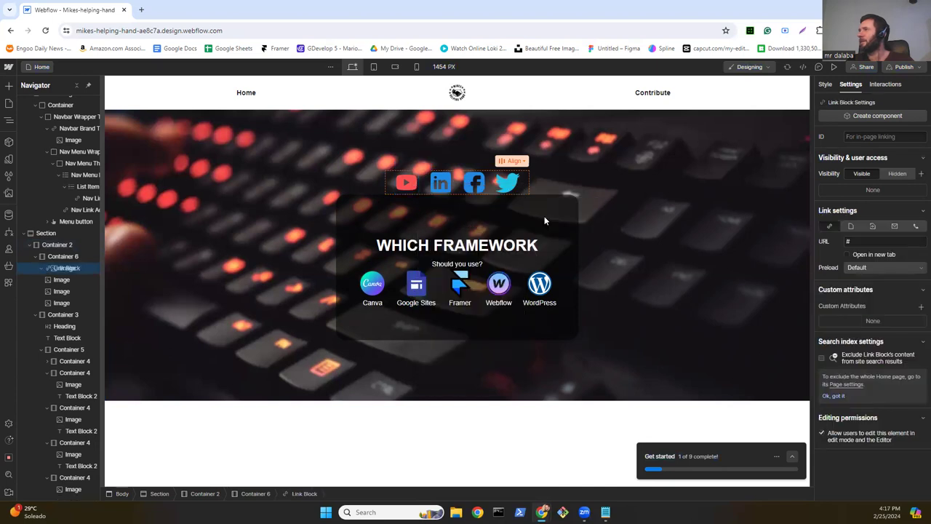
right_click(449, 185)
mouse_move(478, 203)
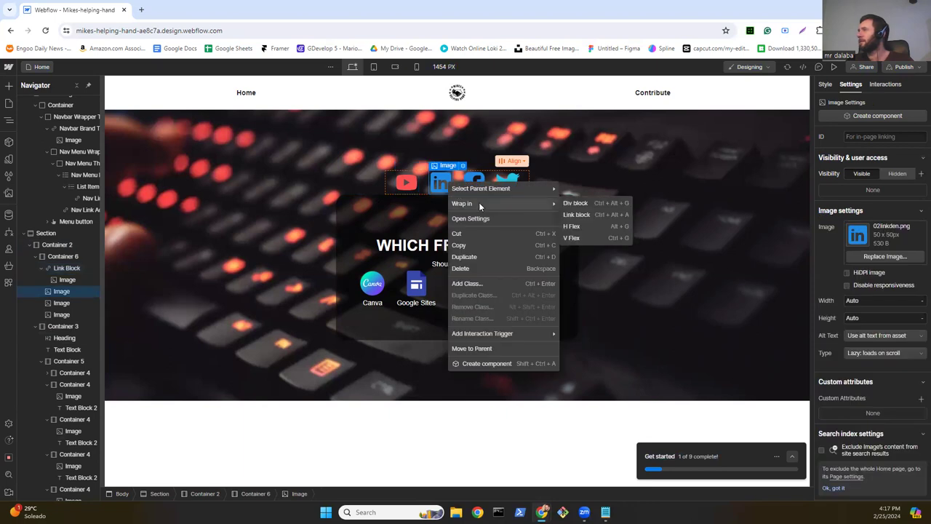
left_click(623, 217)
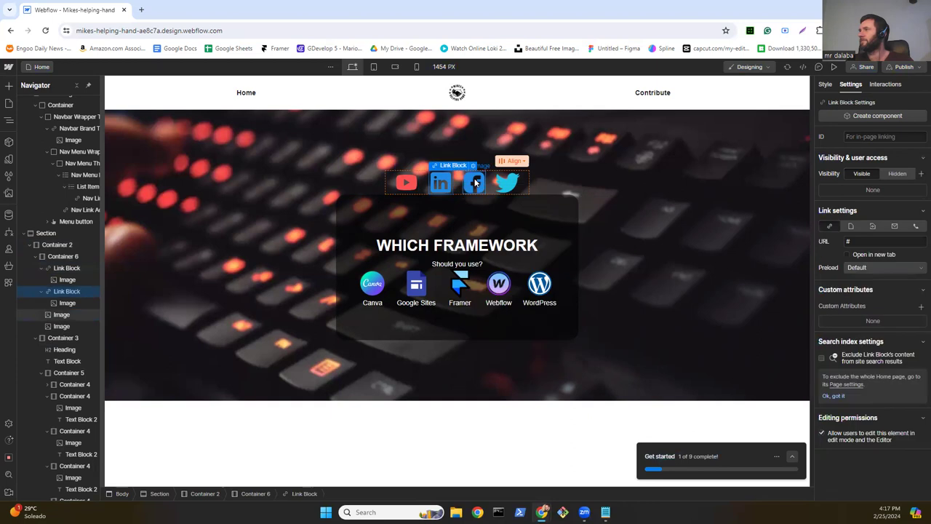
Step: Wrap the Facebook and Twitter icons in link blocks with Ctrl+K
left_click(473, 183)
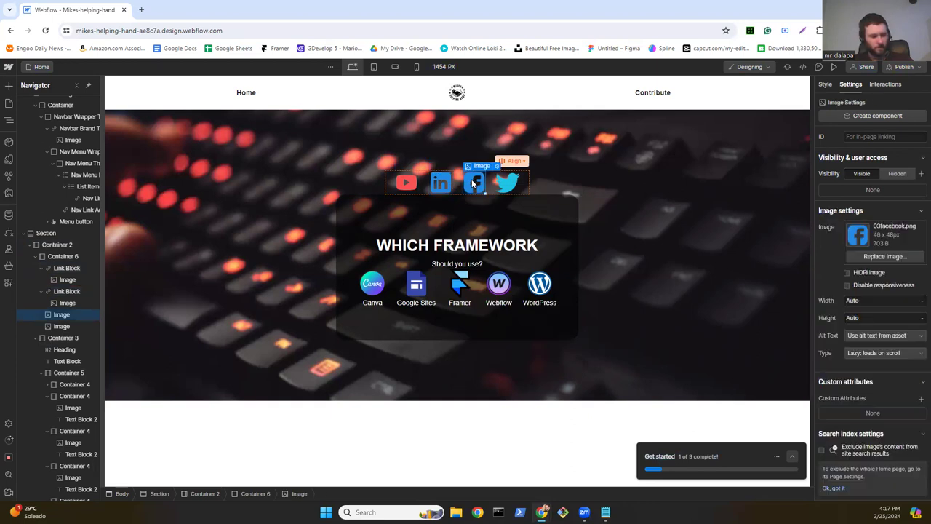
key("ctrl+k")
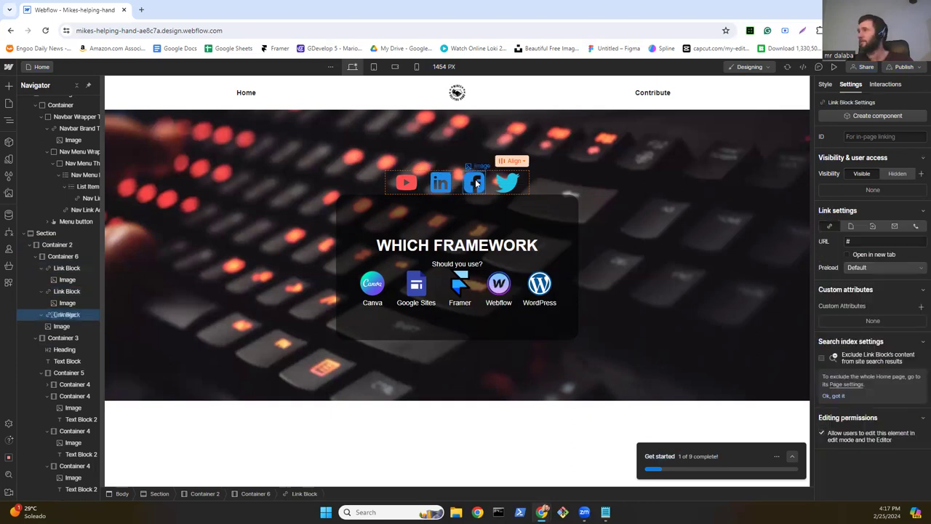
left_click(513, 182)
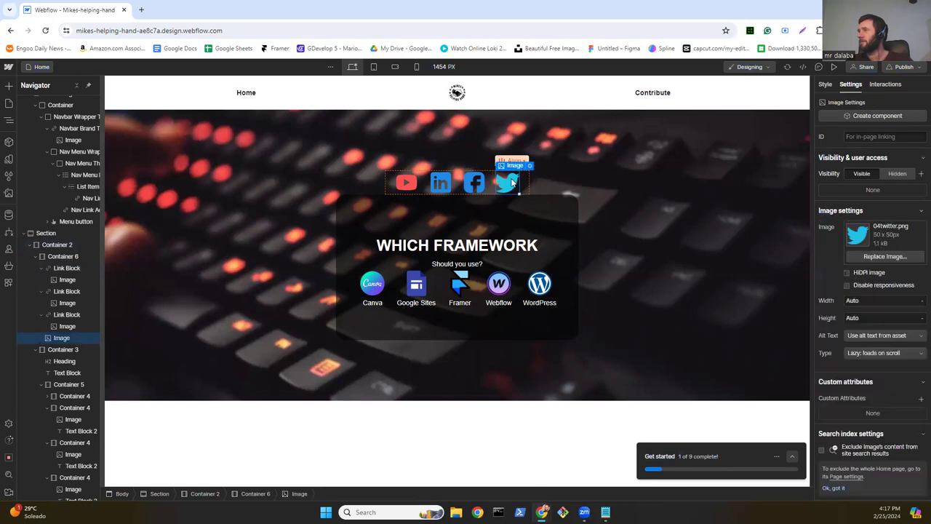
key("ctrl+k")
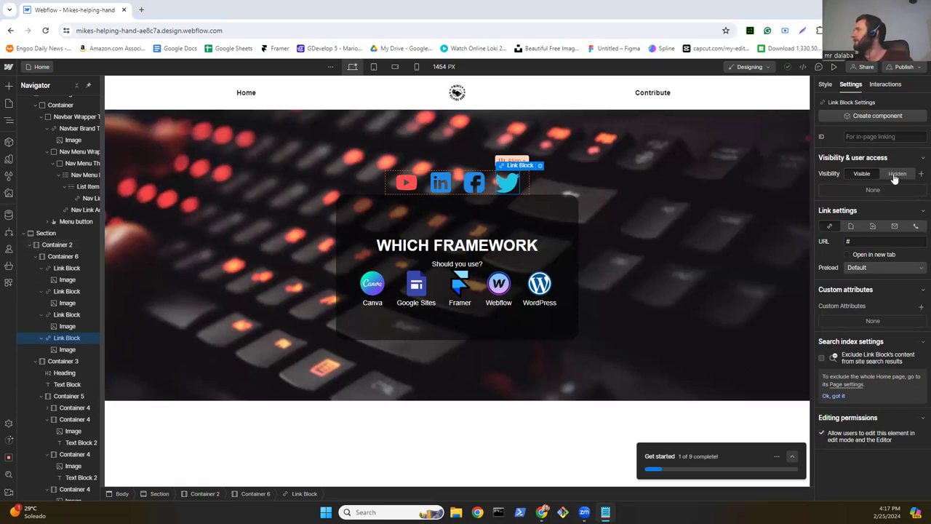
Step: Set the Twitter link block URL to the YouTube channel address, opening in a new tab
left_click_drag(859, 243, 841, 245)
key("ctrl+v")
key("Return")
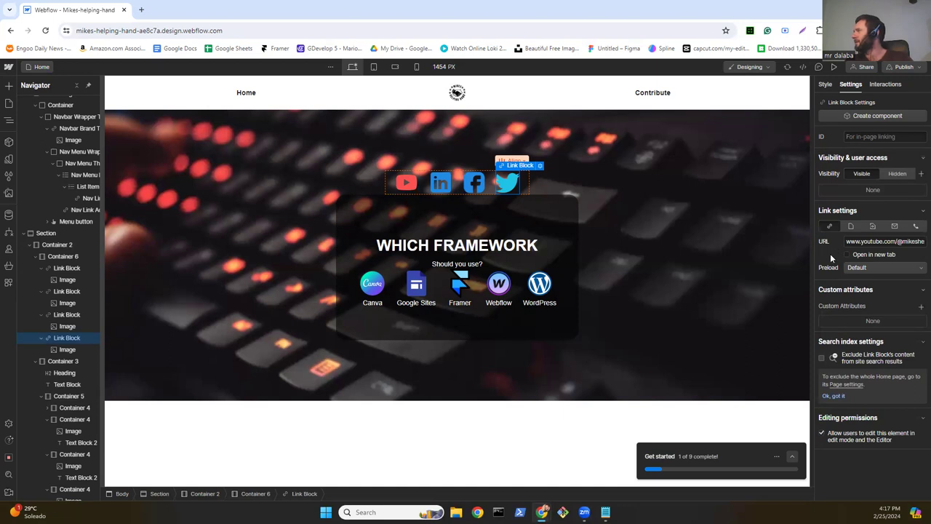
left_click(876, 255)
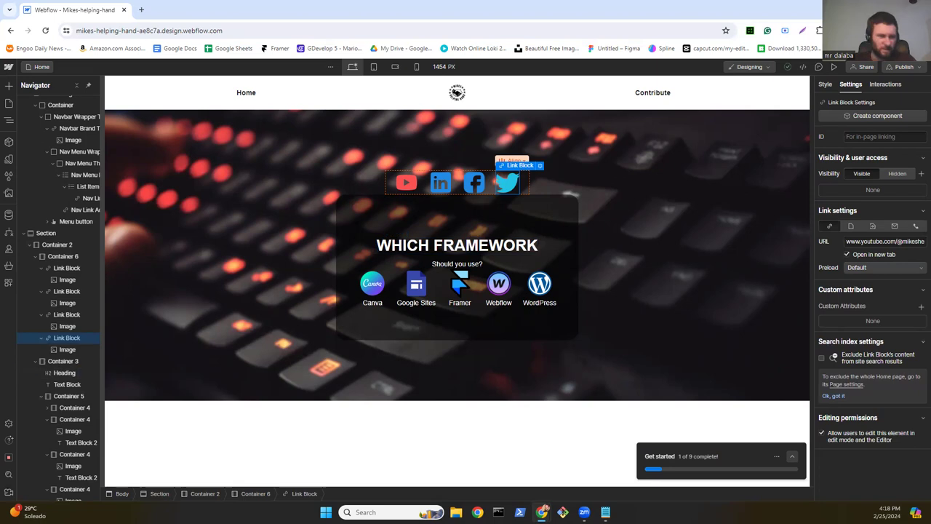
Step: Replace that URL with the Twitter profile address, then select the Facebook link block
key("alt+Tab")
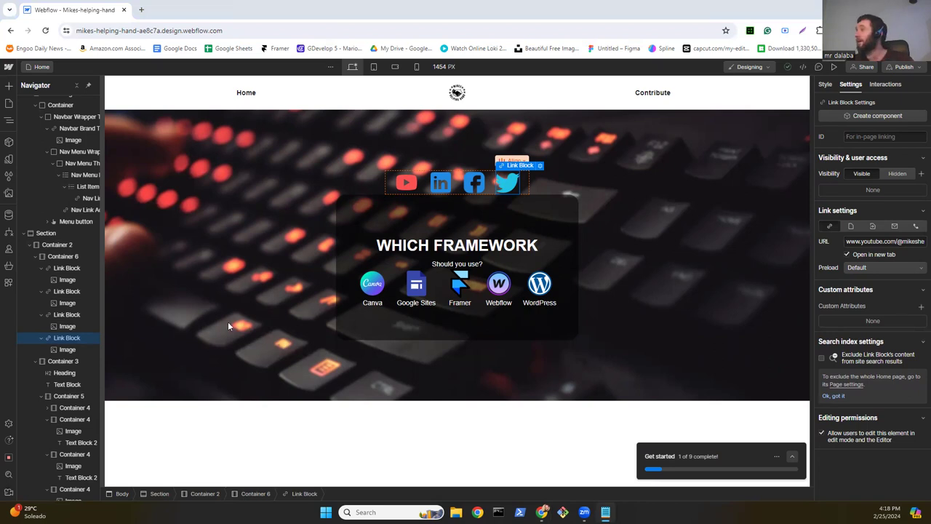
left_click(861, 242)
key("ctrl+a")
key("ctrl+v")
key("Return")
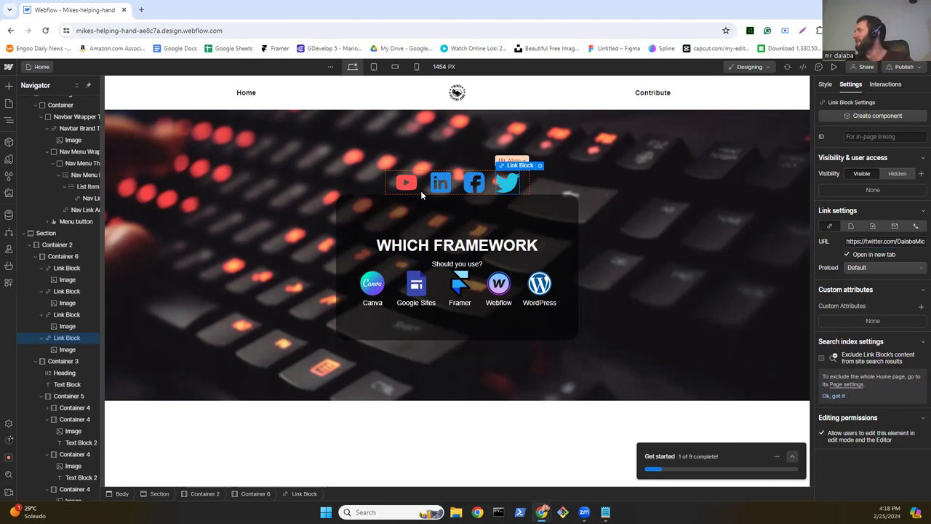
left_click(476, 186)
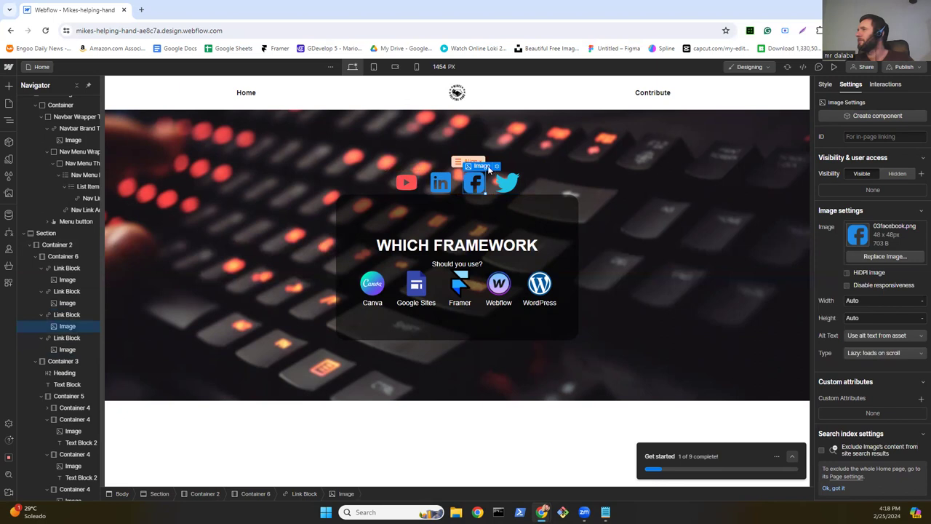
mouse_move(486, 166)
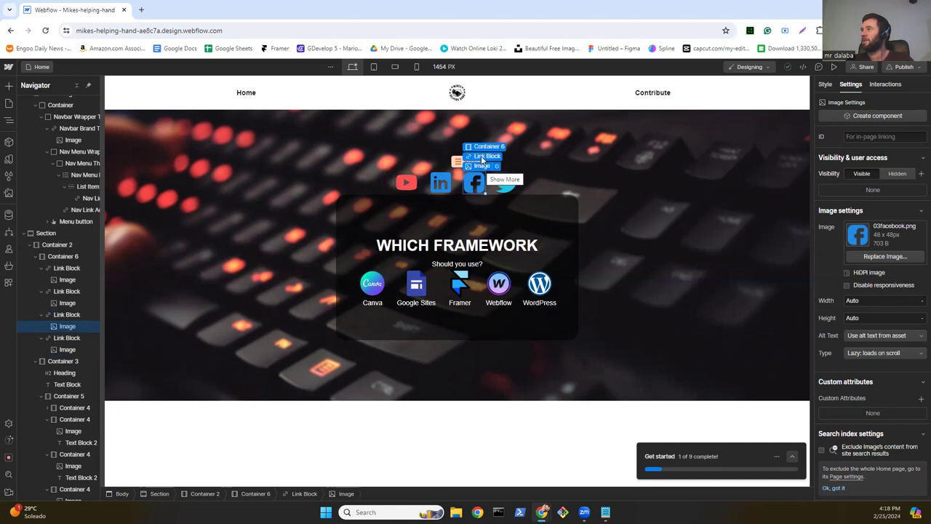
left_click(483, 157)
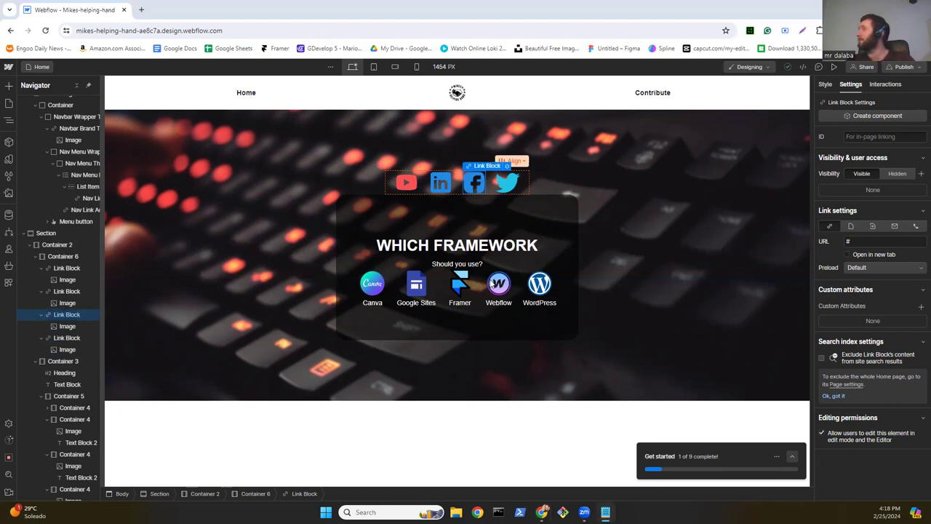
Step: Link the Facebook and LinkedIn icons to their profile URLs, LinkedIn opening in a new tab
double_click(849, 241)
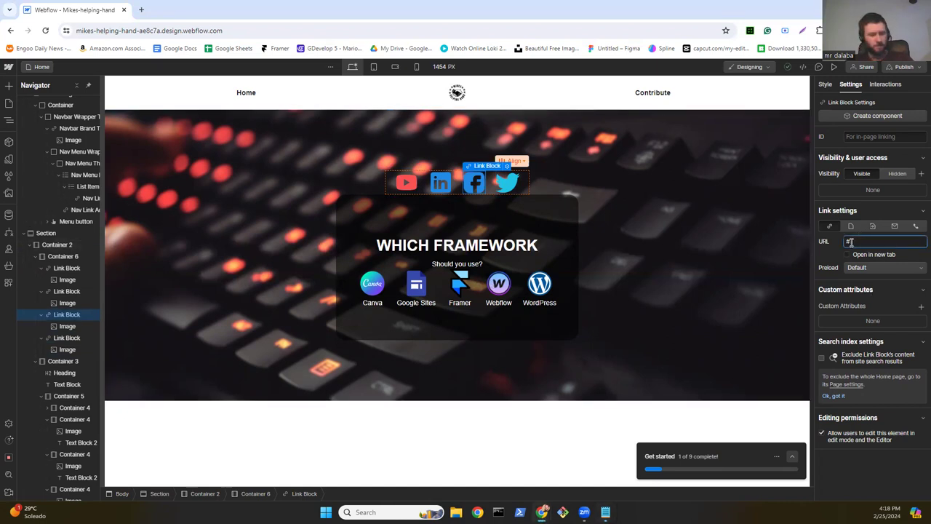
type("facebook.com/michael.dalaba")
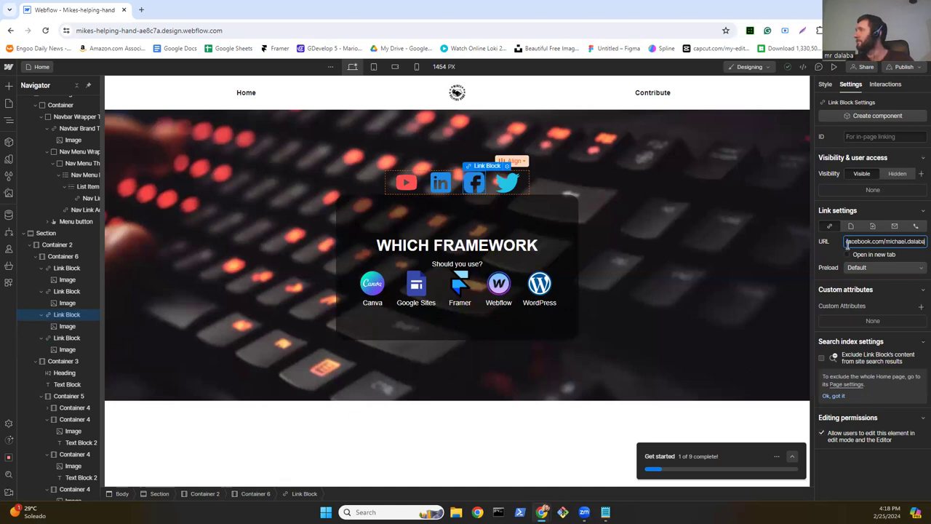
key("Return")
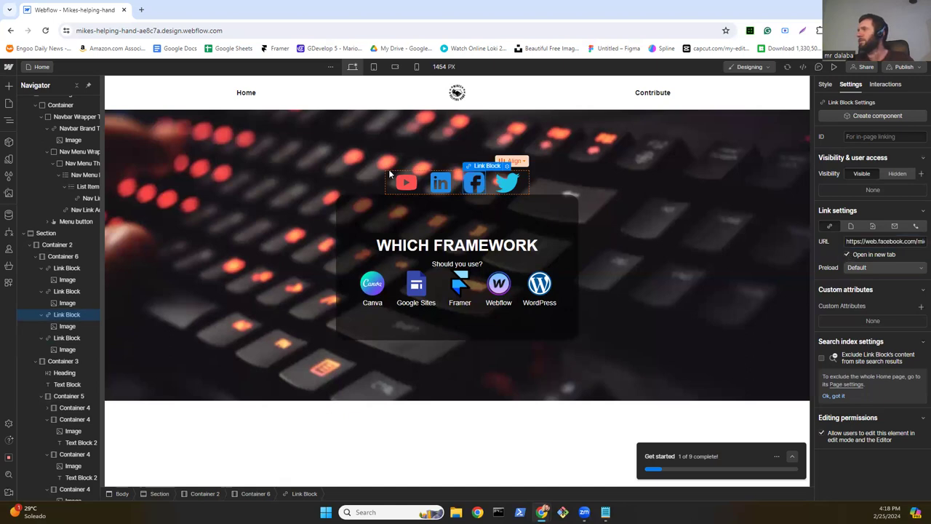
left_click(450, 178)
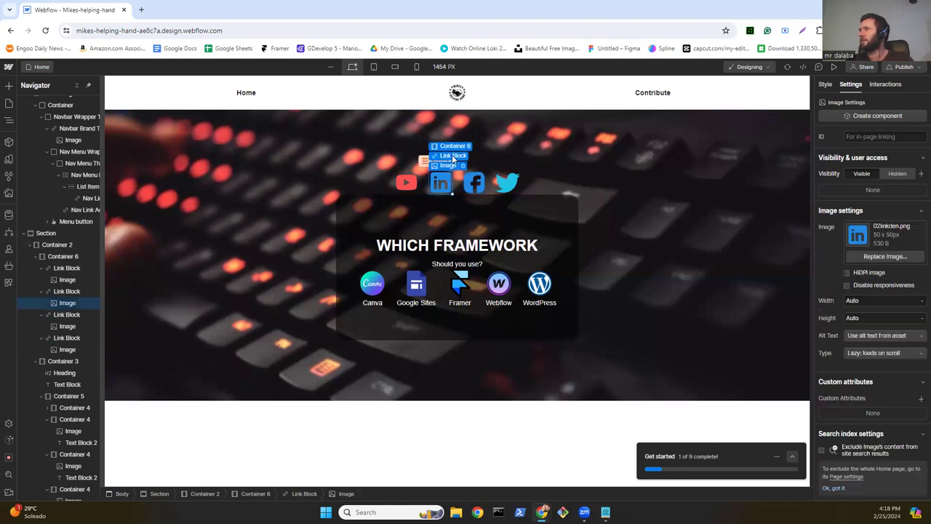
left_click(452, 155)
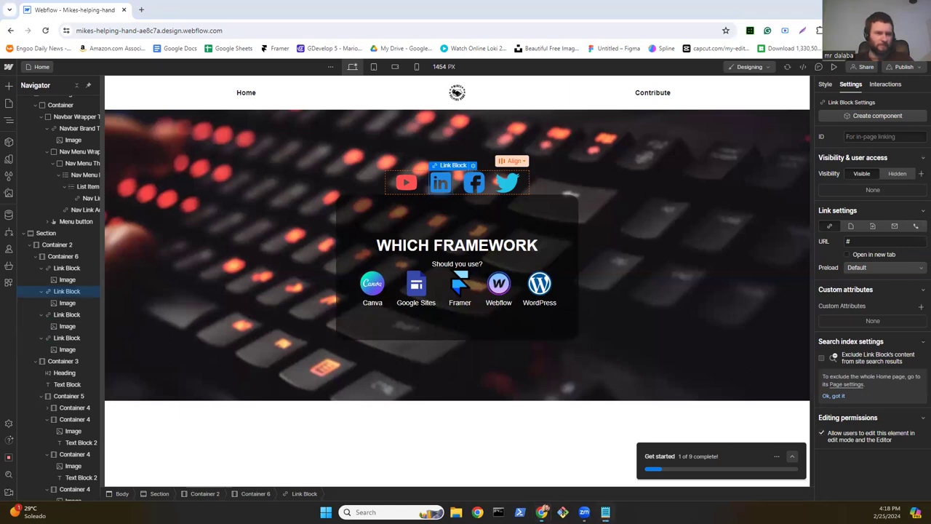
left_click(857, 242)
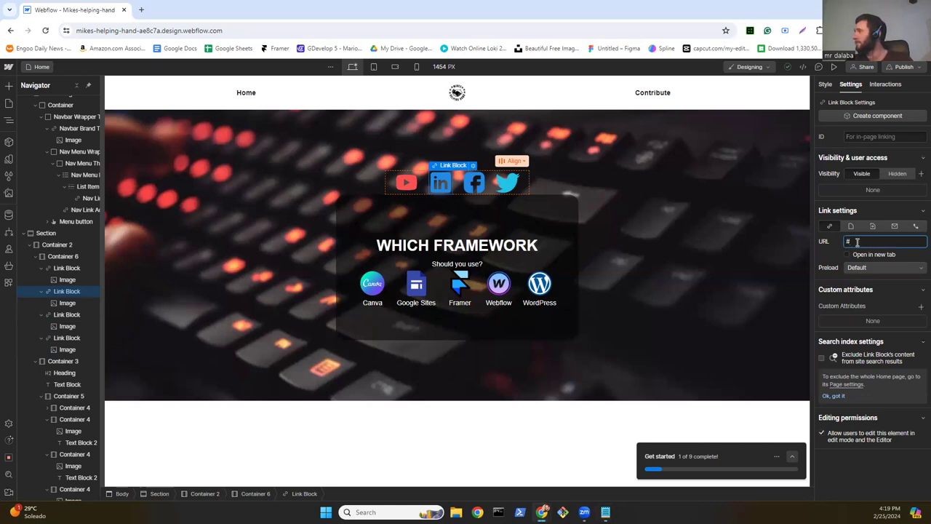
key("ctrl+a")
key("ctrl+v")
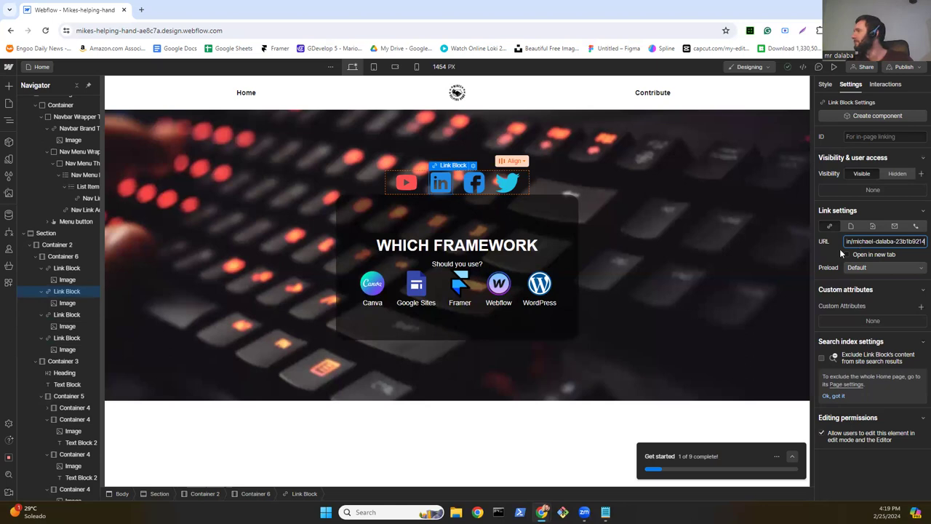
left_click(847, 254)
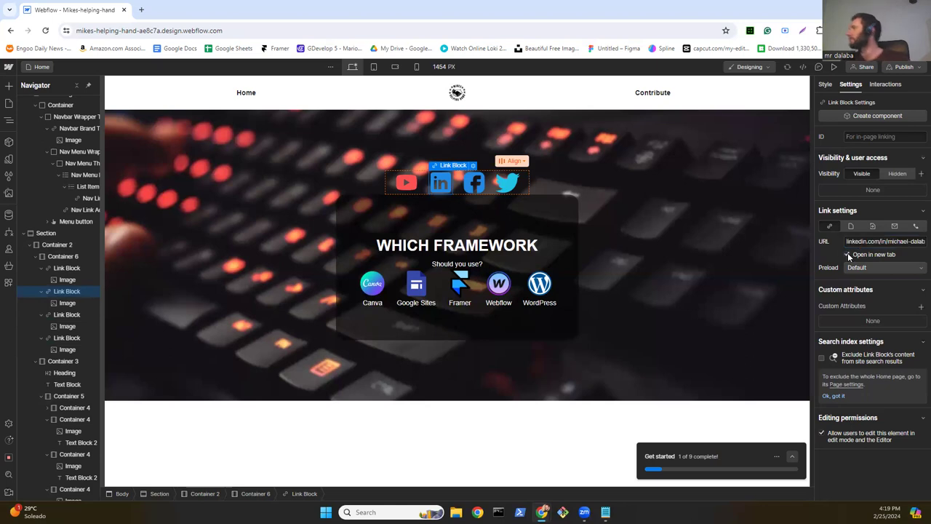
Step: Link the YouTube icon to the YouTube channel URL, opening in a new tab
left_click(403, 183)
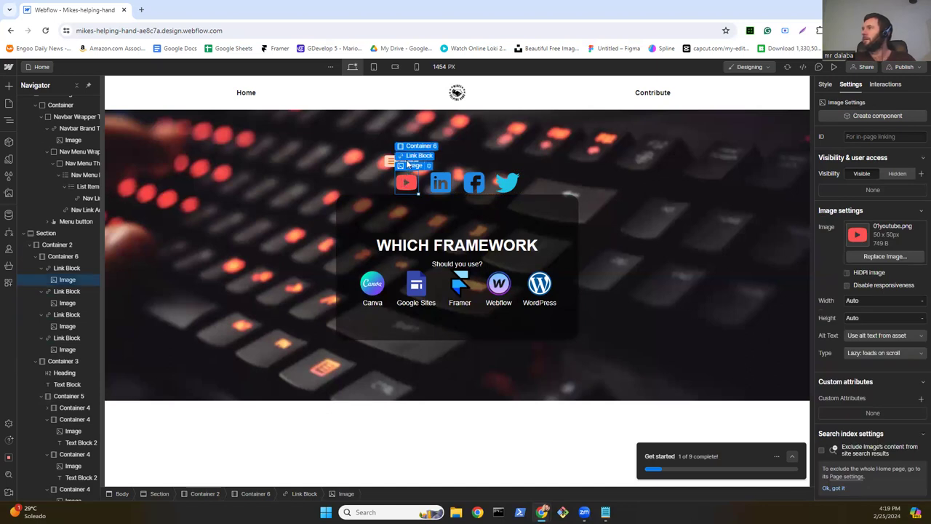
left_click(411, 156)
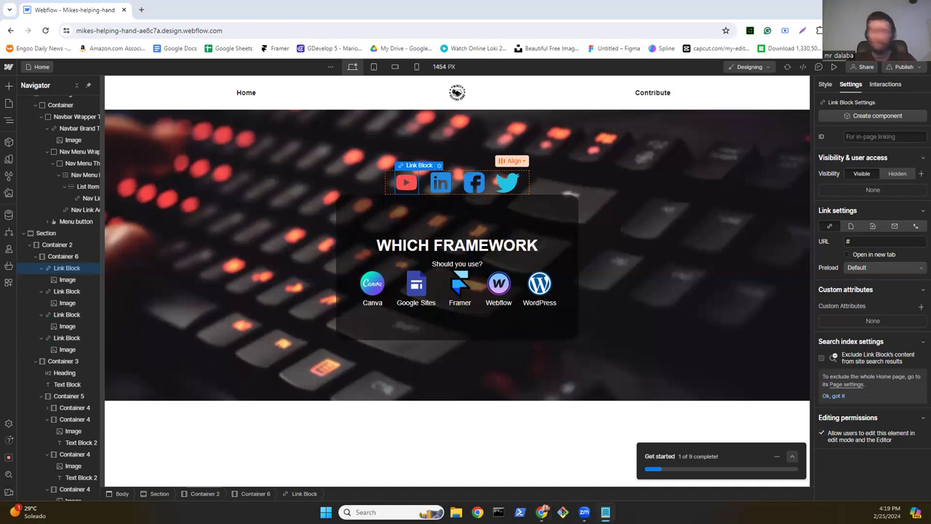
left_click(855, 240)
key("ctrl+v")
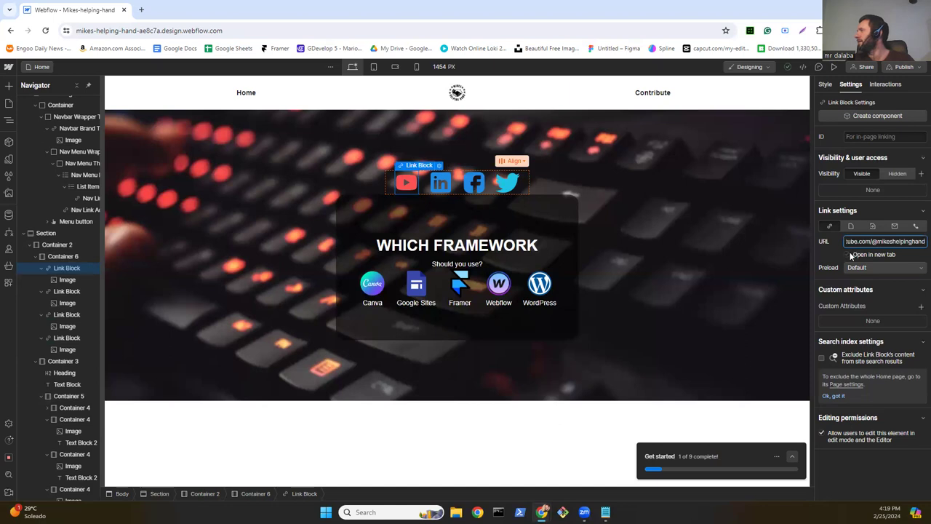
left_click(848, 254)
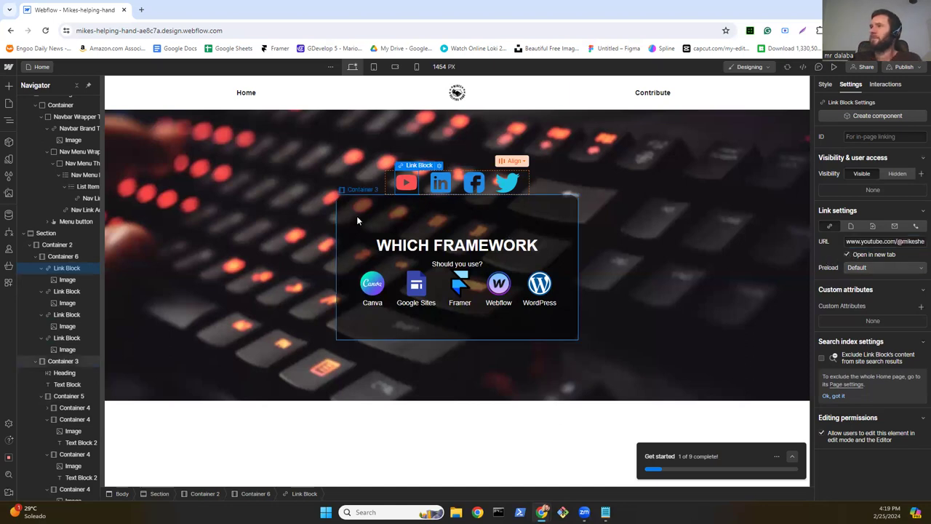
Step: Create a component named 'social navs' from Container 6 in the Navigator
left_click(53, 256)
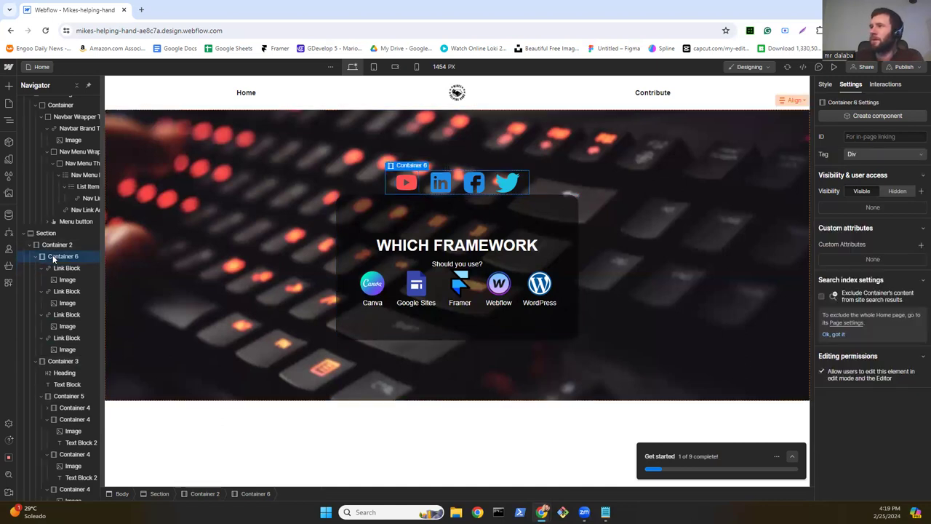
right_click(52, 256)
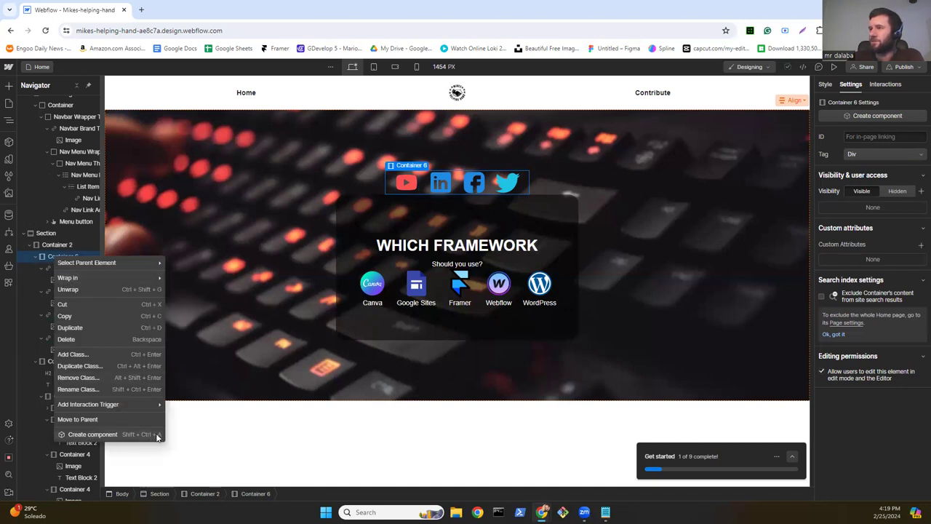
left_click(89, 435)
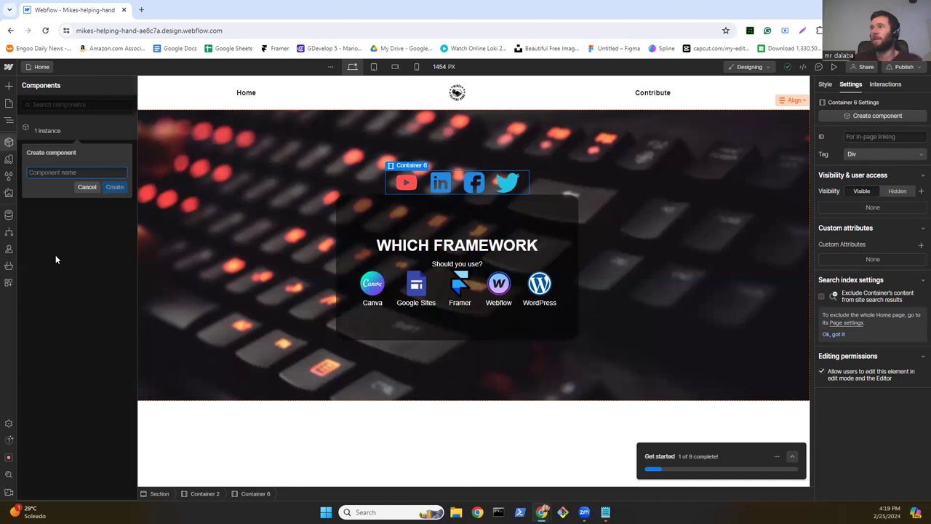
type("social")
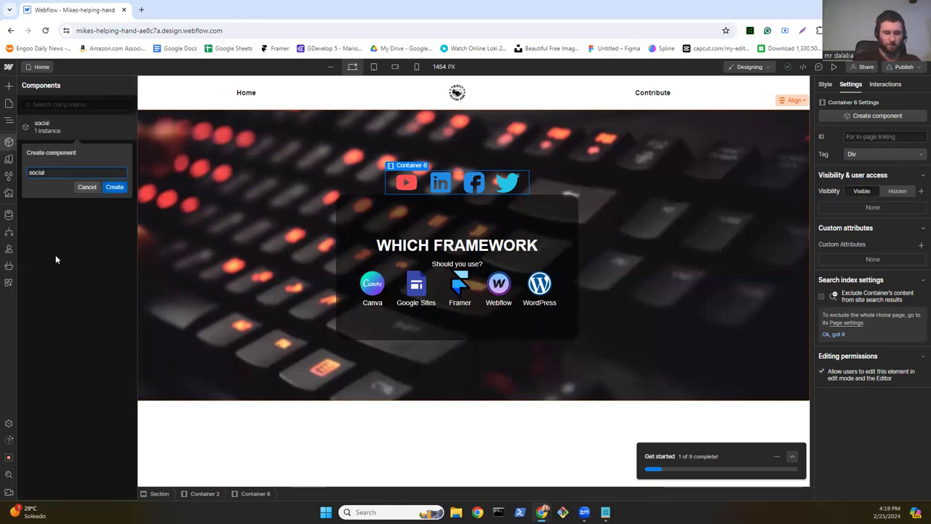
type(" navs")
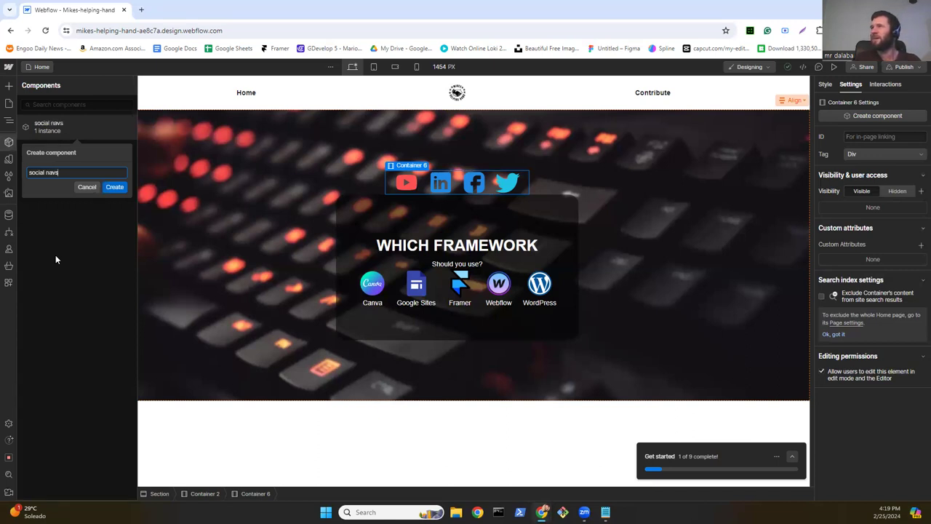
key("Return")
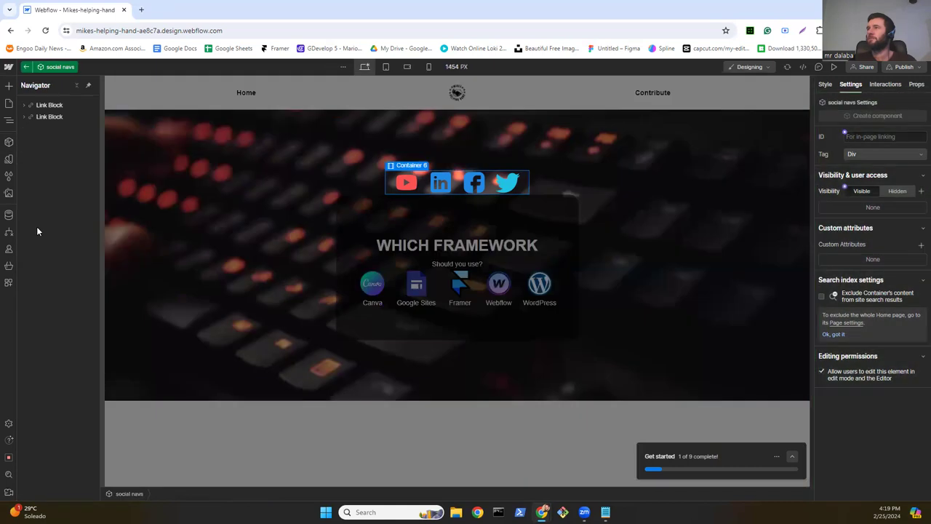
left_click(9, 144)
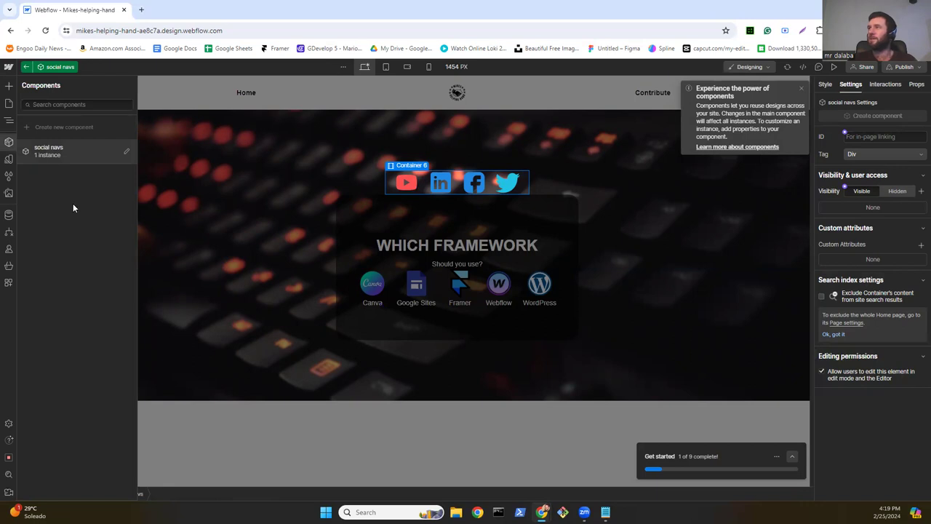
Step: Close the Components panel and exit the social navs component editor
left_click(9, 142)
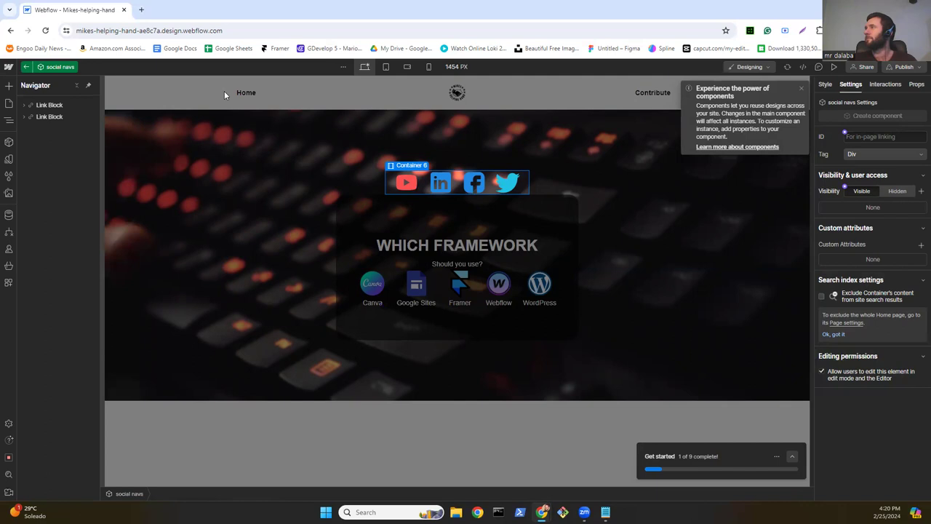
left_click(803, 88)
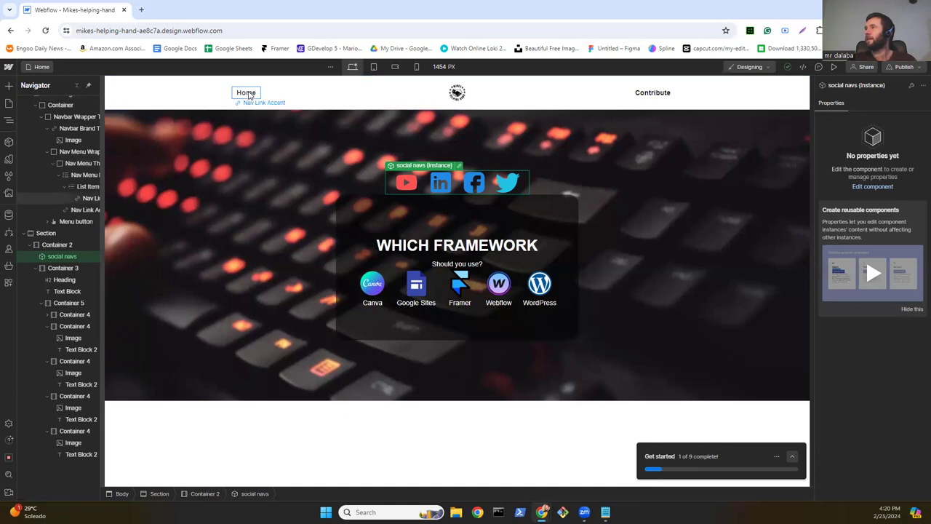
Step: Point the Home nav link to the Home page and show the Pages list
left_click(248, 95)
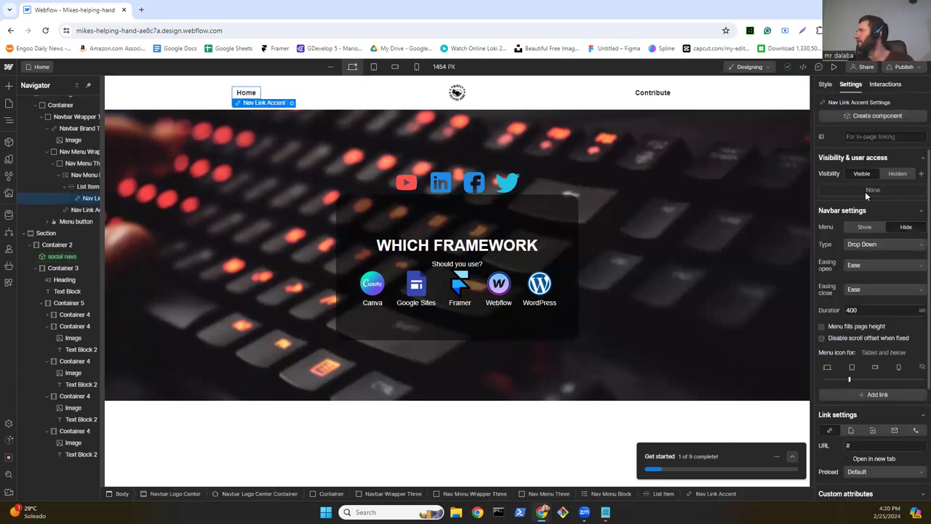
scroll(862, 274, "down", 2)
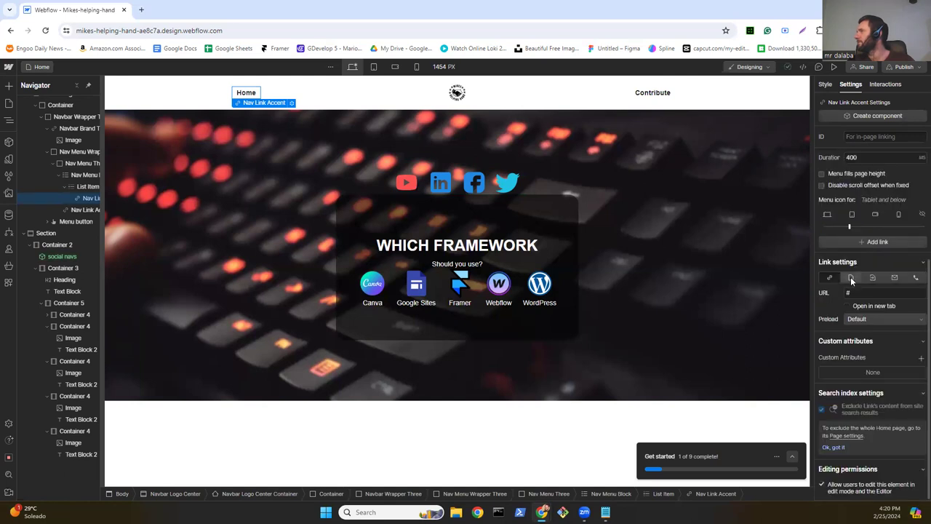
left_click(852, 278)
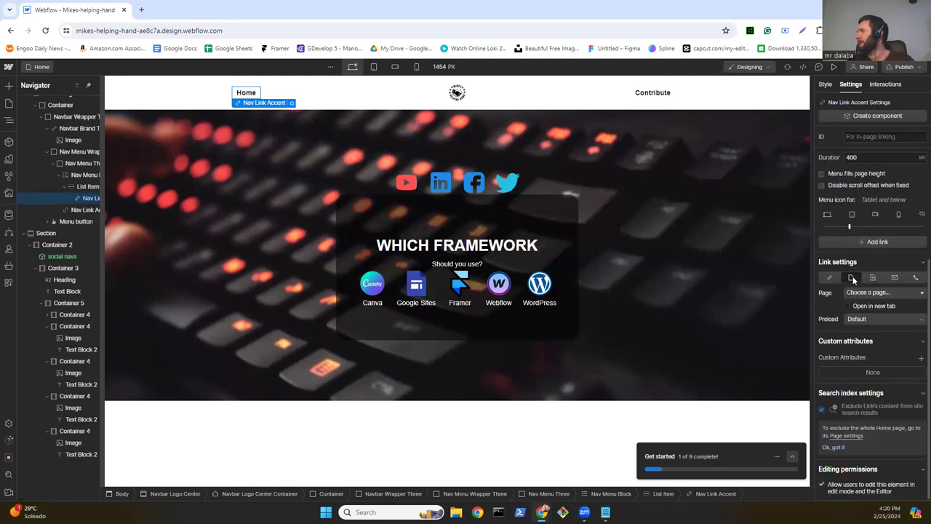
left_click(861, 291)
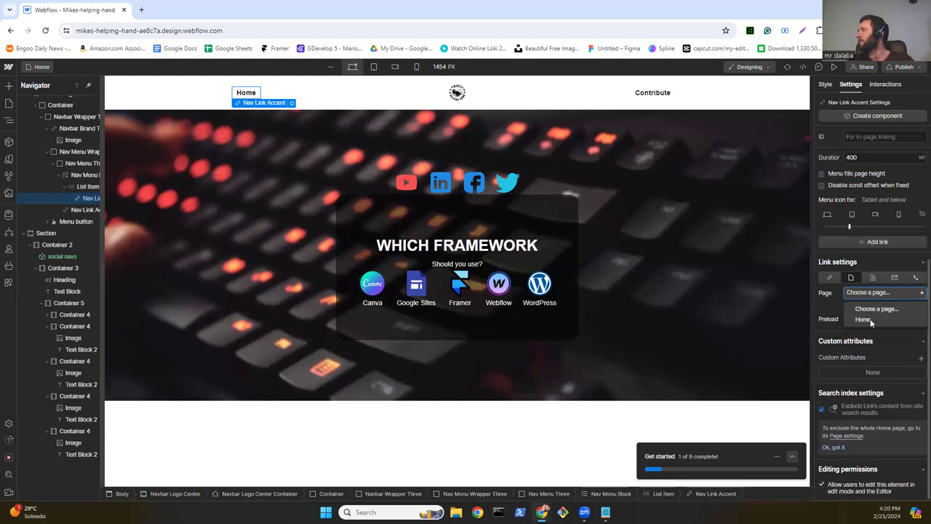
left_click(863, 319)
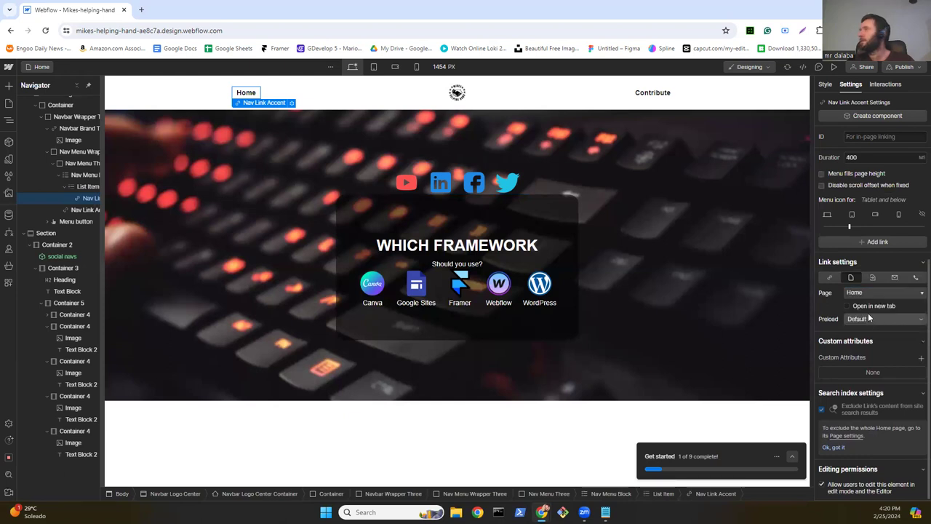
left_click(9, 103)
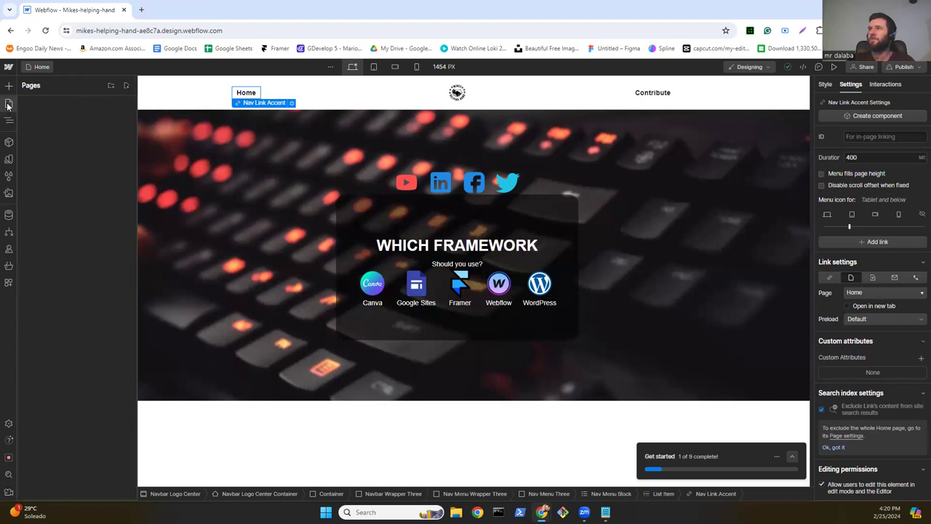
Step: Create a static page named 'Contribute', then go back to the Home page
left_click(126, 86)
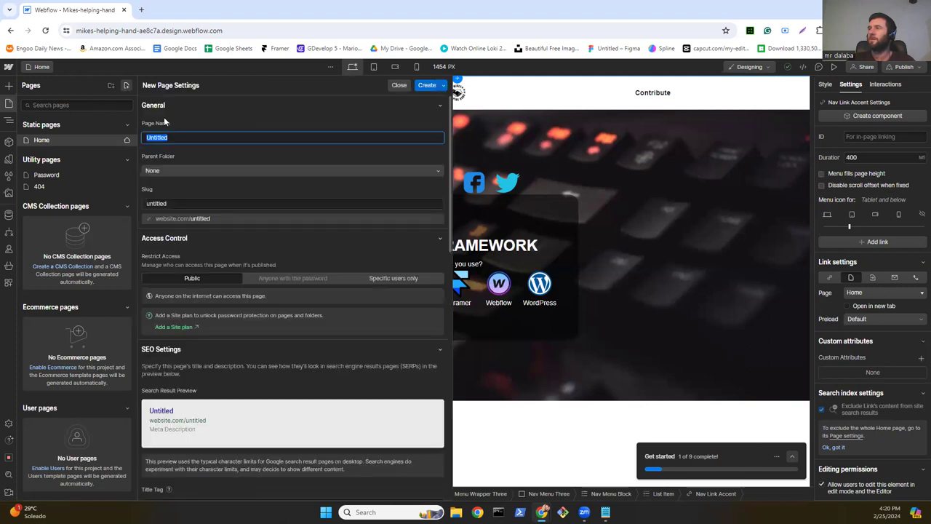
type("Contribute")
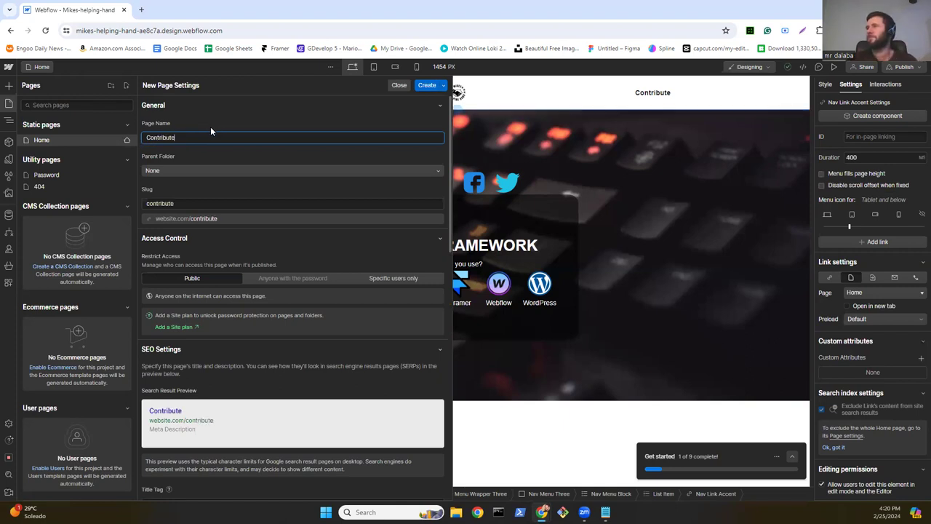
left_click(434, 86)
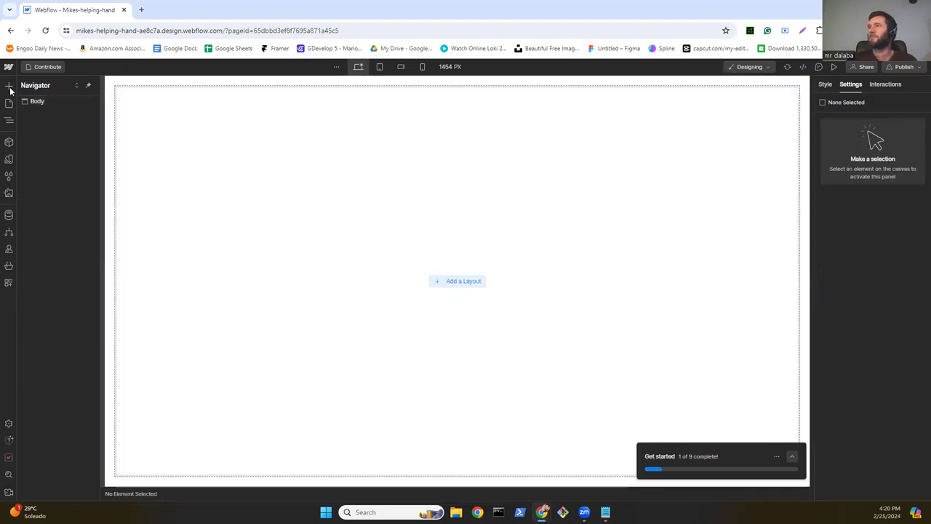
left_click(9, 104)
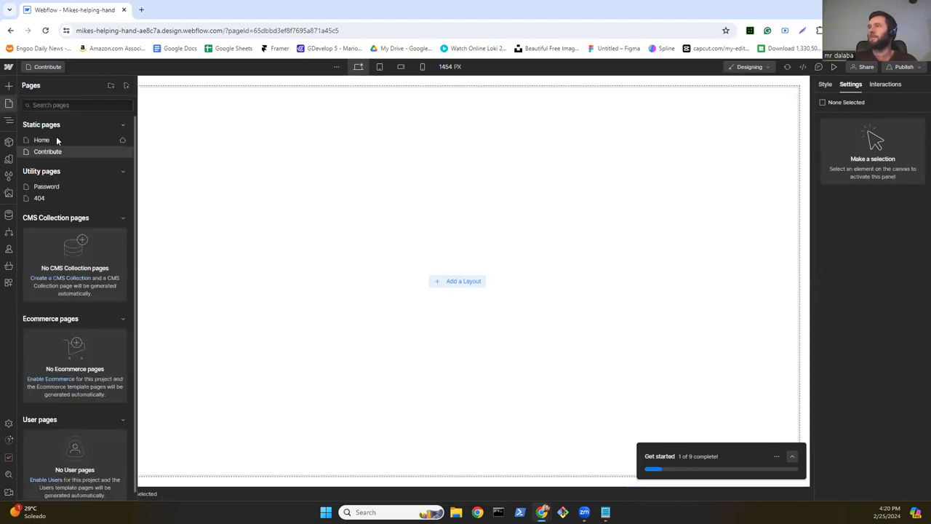
left_click(57, 139)
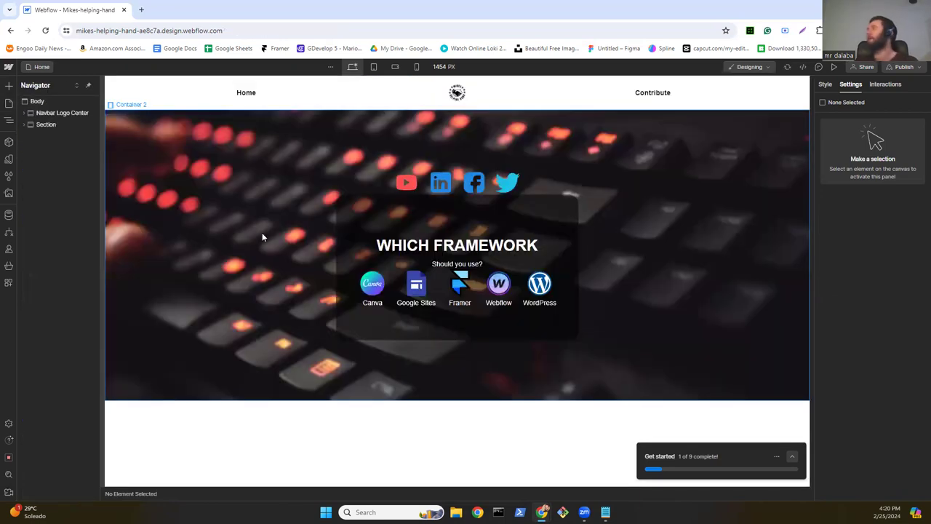
Step: Set the Contribute nav link's link type to Page, targeting the Contribute page
left_click(660, 98)
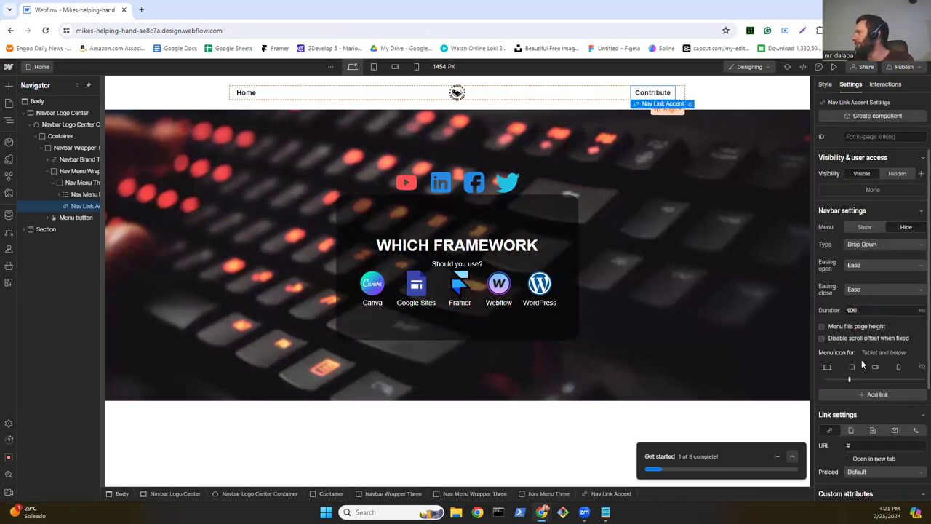
scroll(857, 338, "down", 2)
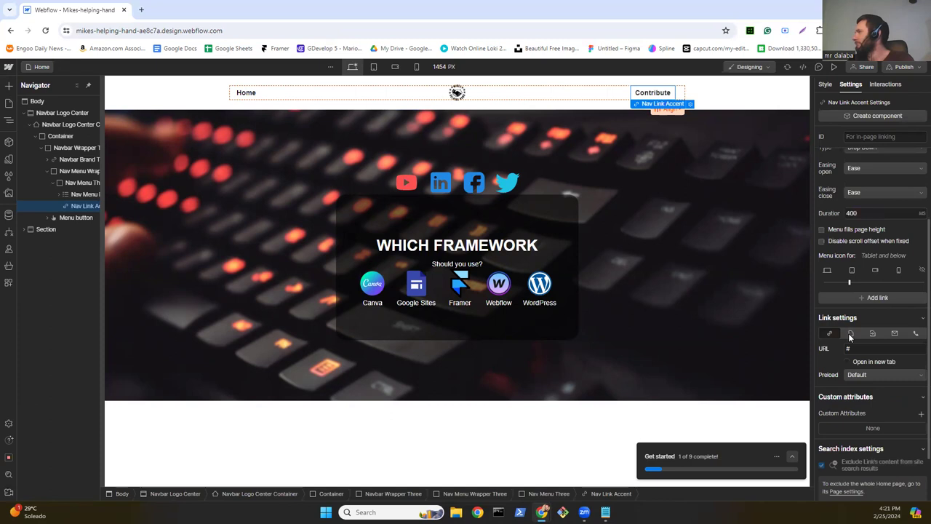
left_click(851, 333)
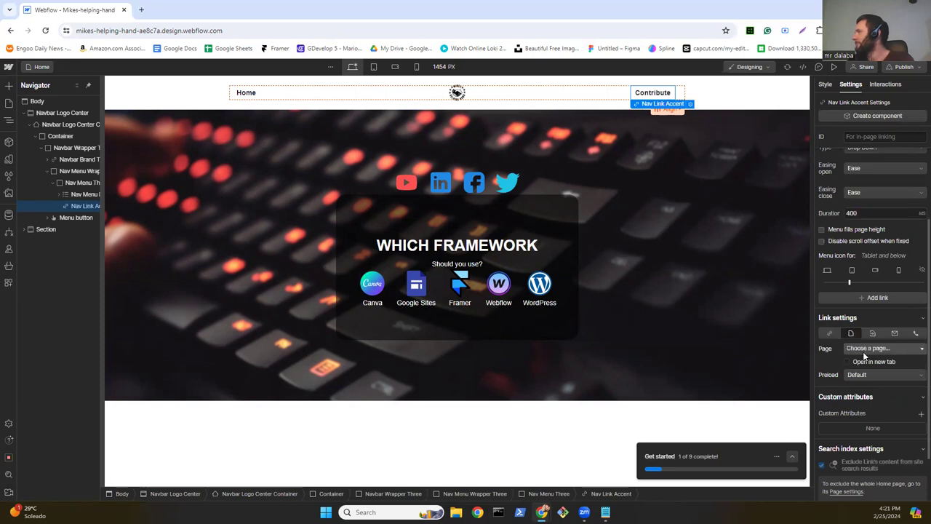
left_click(863, 350)
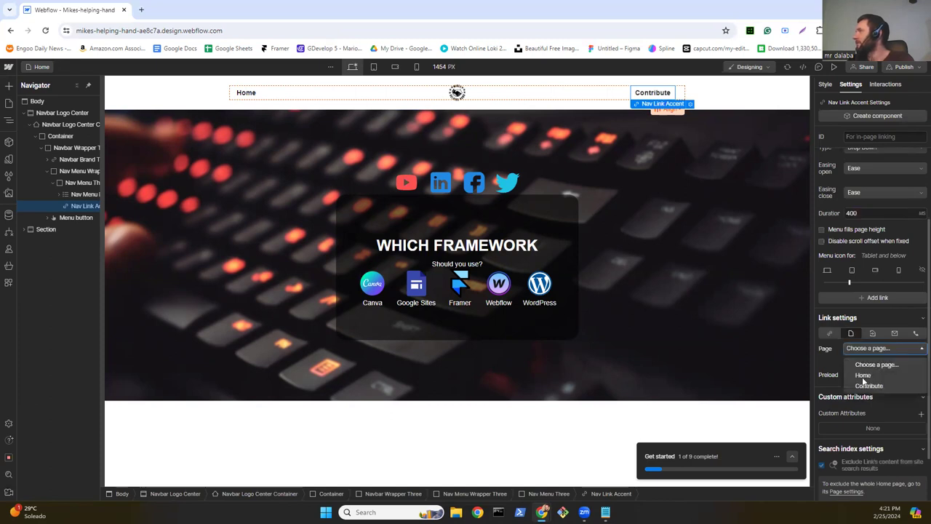
left_click(868, 387)
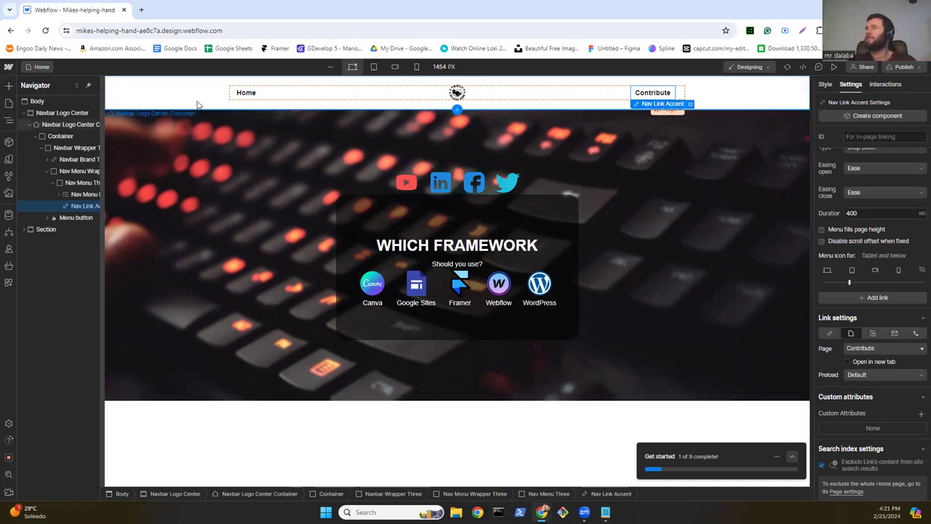
left_click(155, 97)
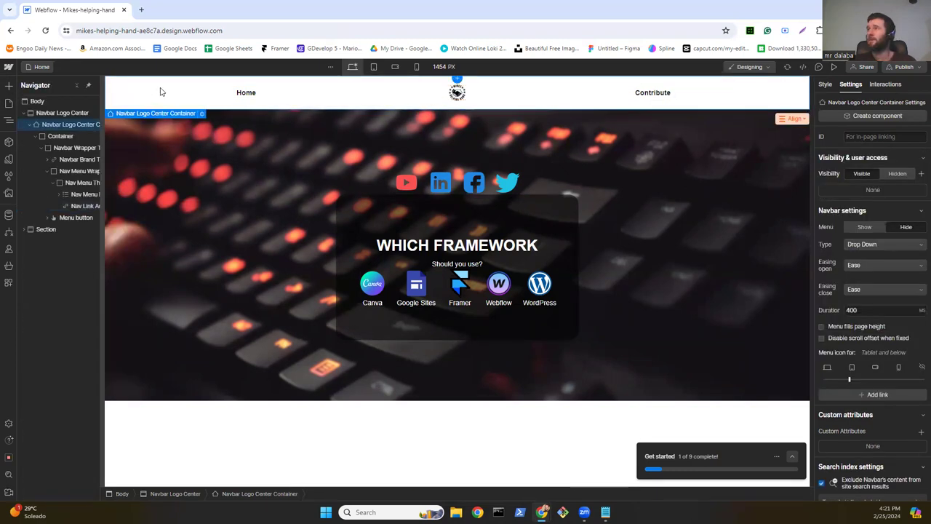
Step: Convert the Navbar Logo Center element into a component named 'top navbar'
right_click(158, 86)
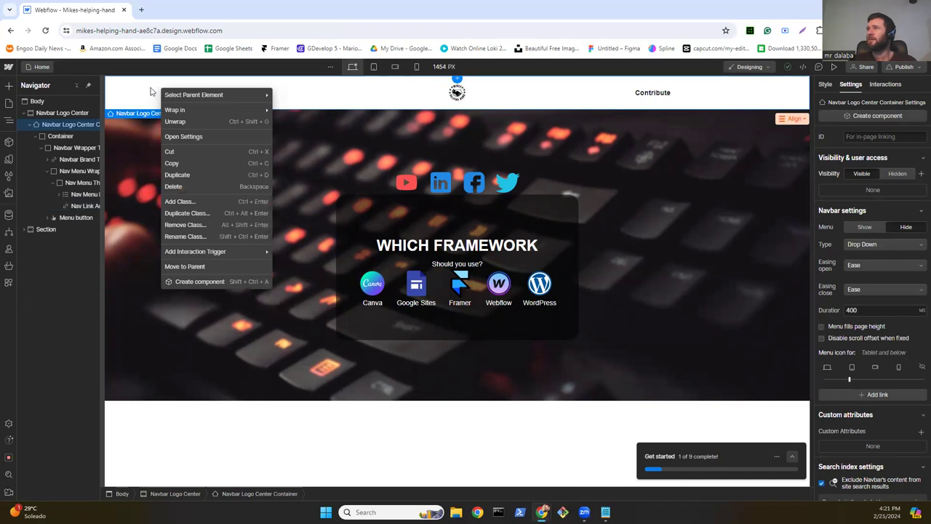
left_click(38, 113)
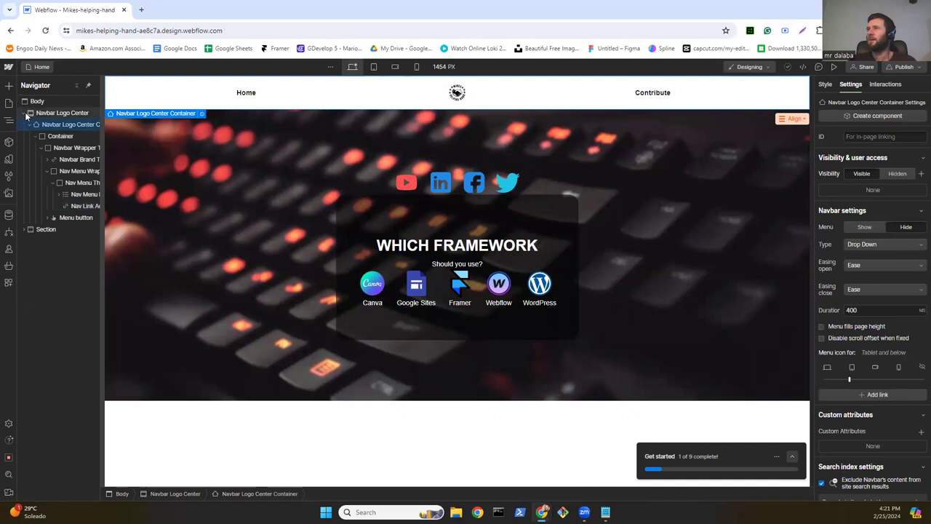
left_click(26, 114)
left_click(41, 114)
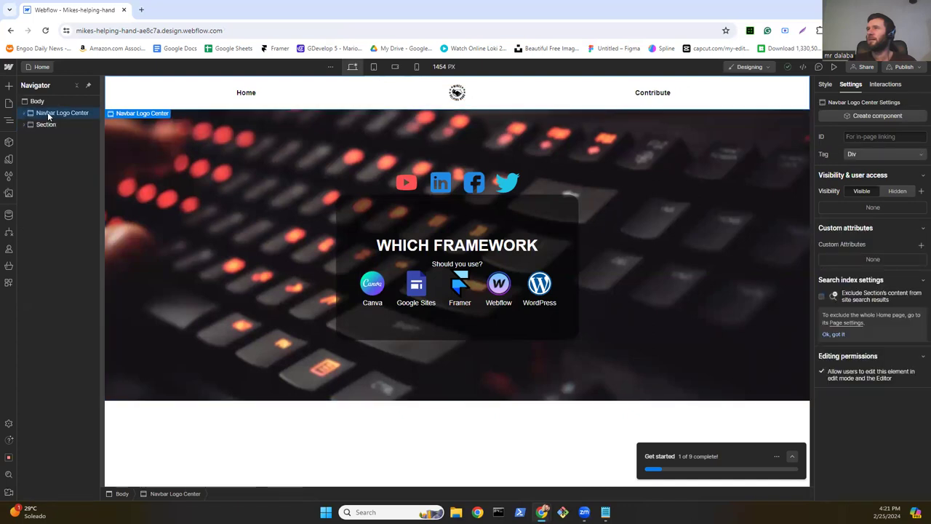
right_click(47, 113)
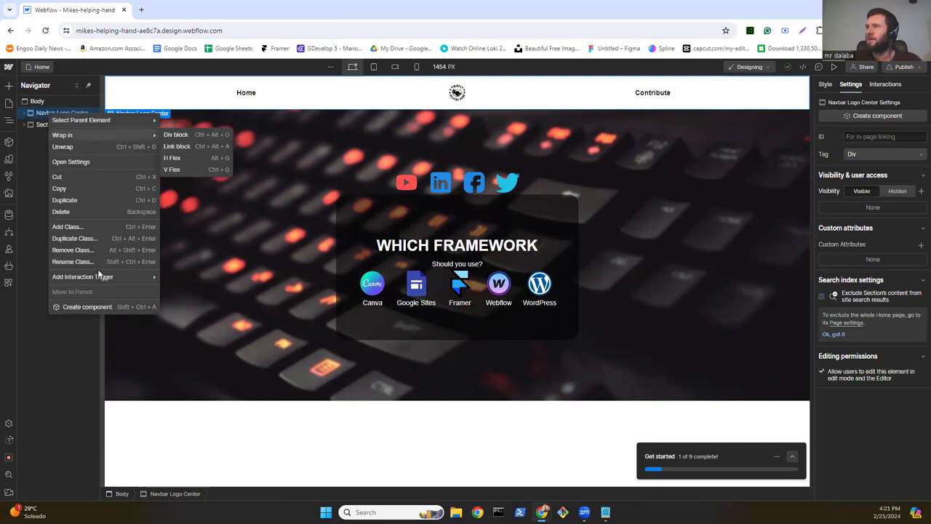
left_click(87, 306)
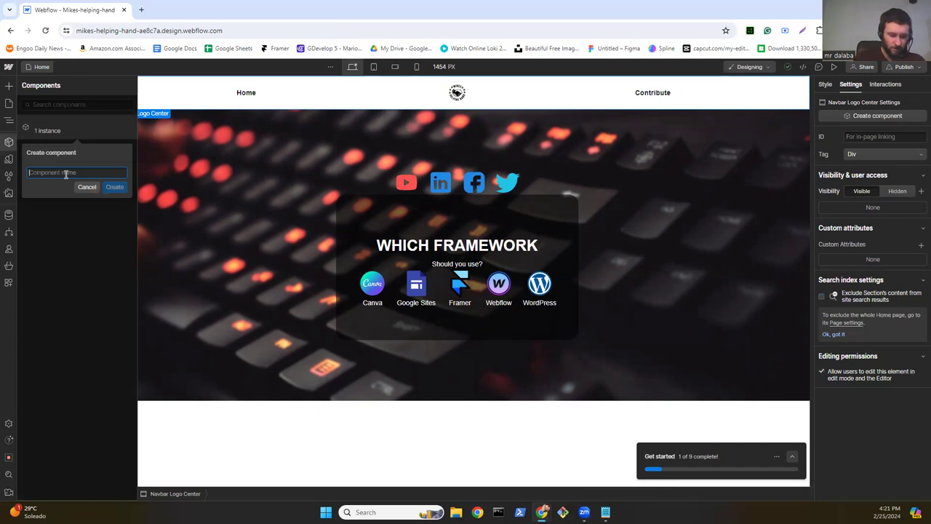
type("to")
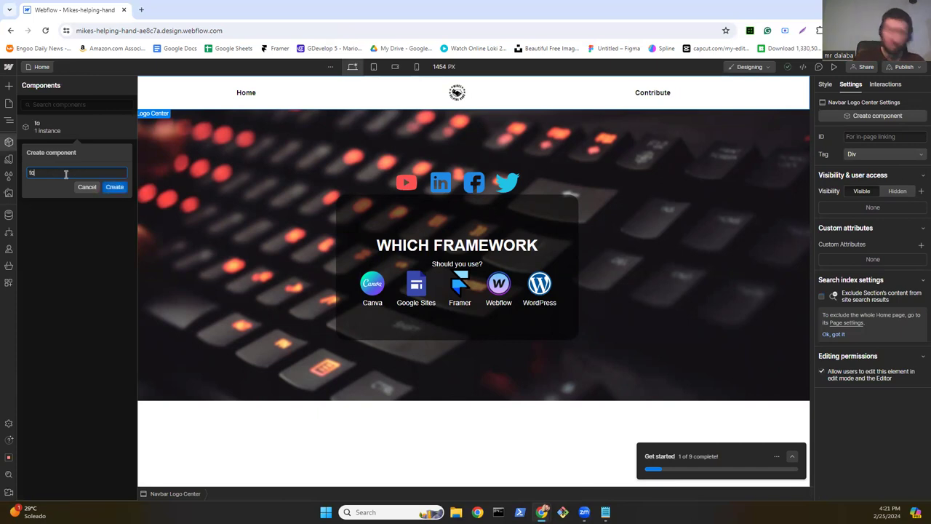
type("p nav")
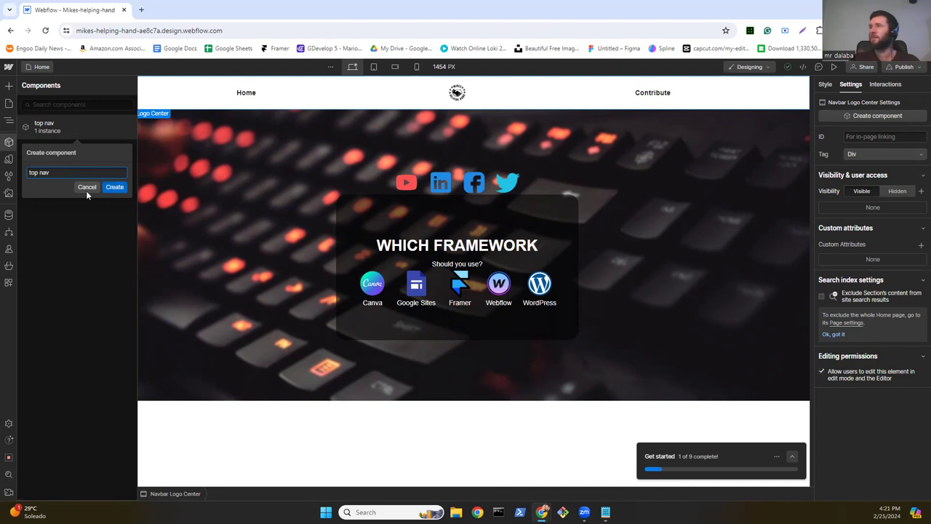
type("bar")
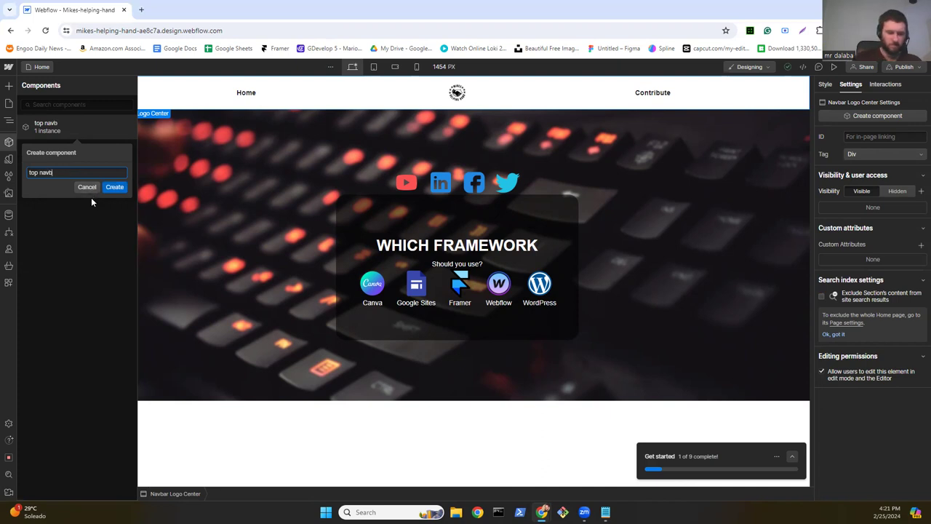
left_click(109, 187)
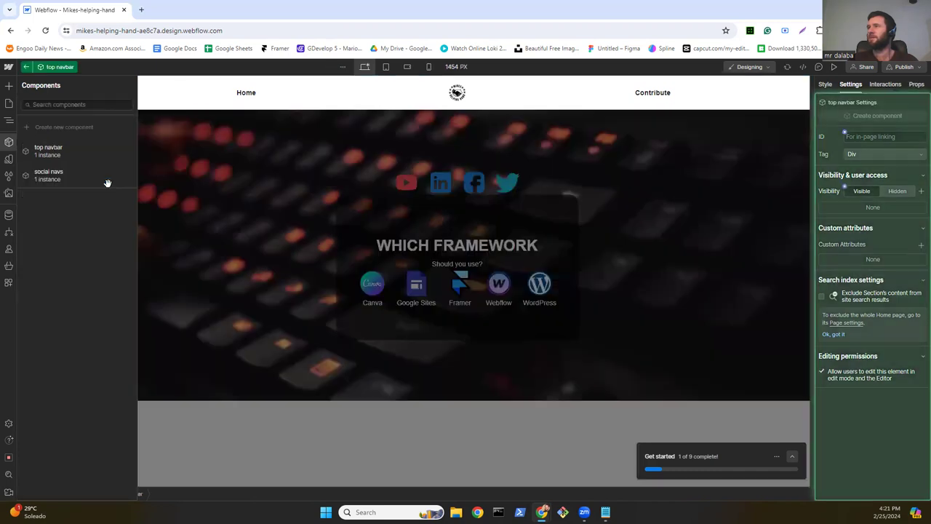
Step: Drag a top navbar instance onto the Contribute page, then go back to Home
left_click(8, 102)
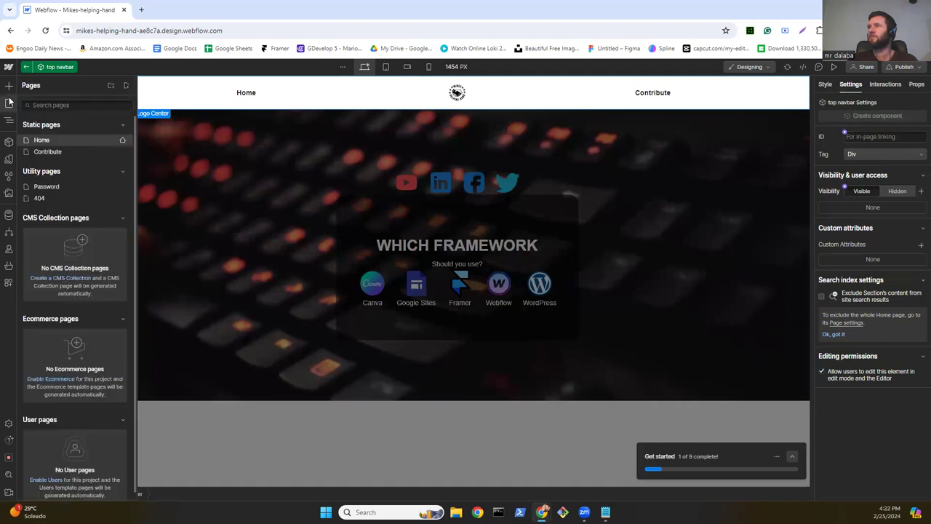
left_click(47, 149)
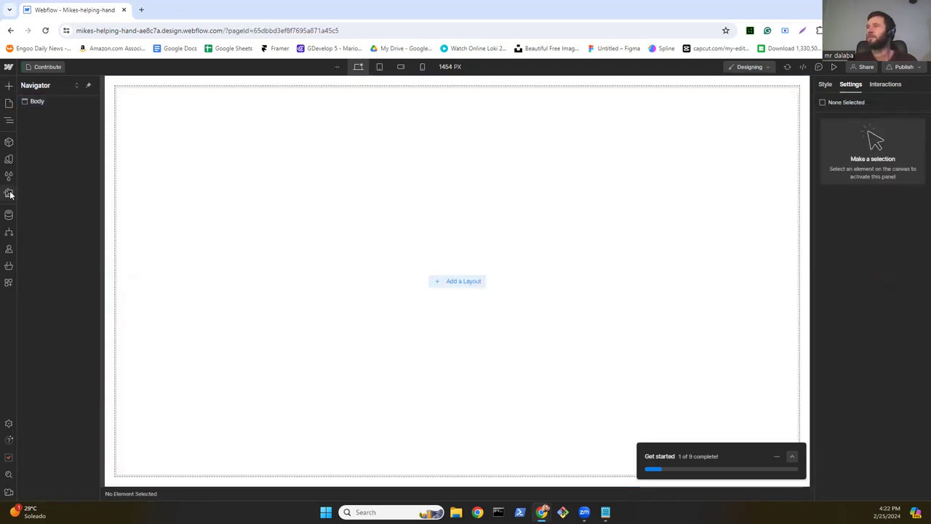
left_click(9, 144)
mouse_move(54, 152)
left_mouse_down()
mouse_move(315, 151)
mouse_move(278, 158)
left_mouse_up()
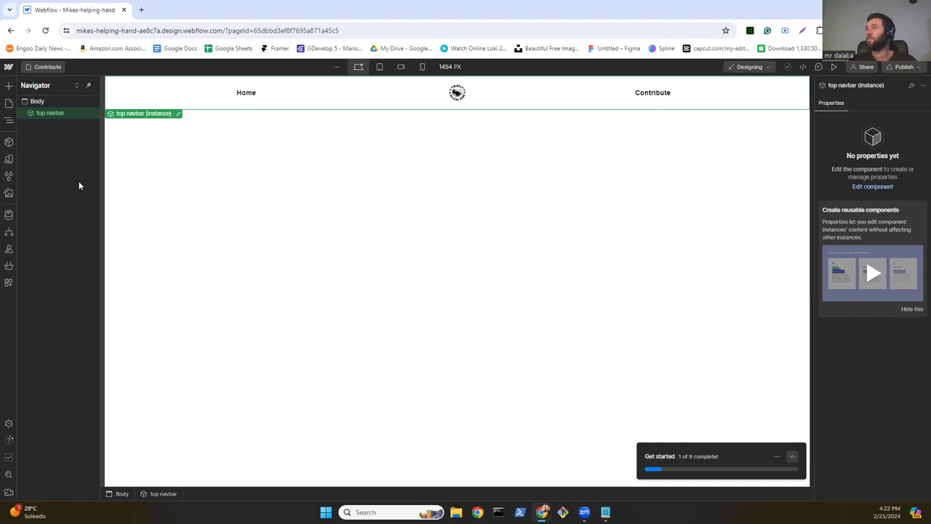
left_click(9, 103)
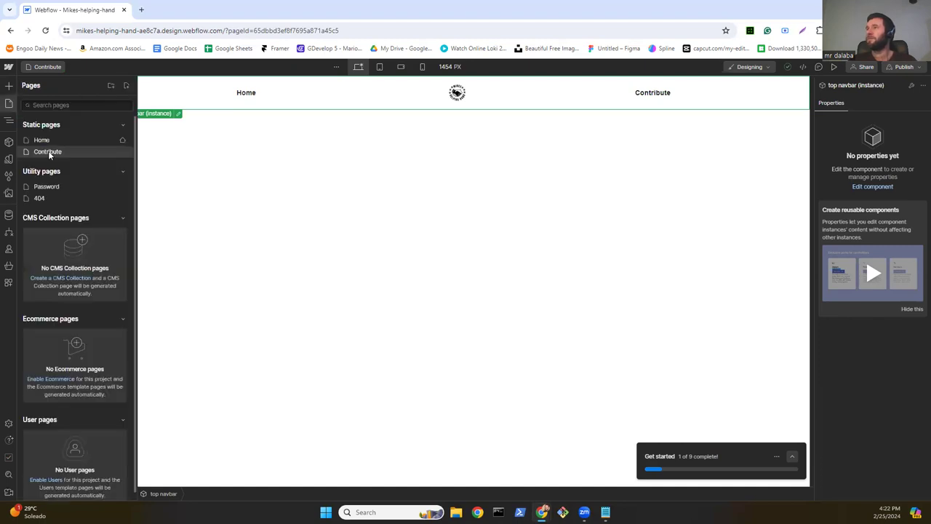
left_click(47, 140)
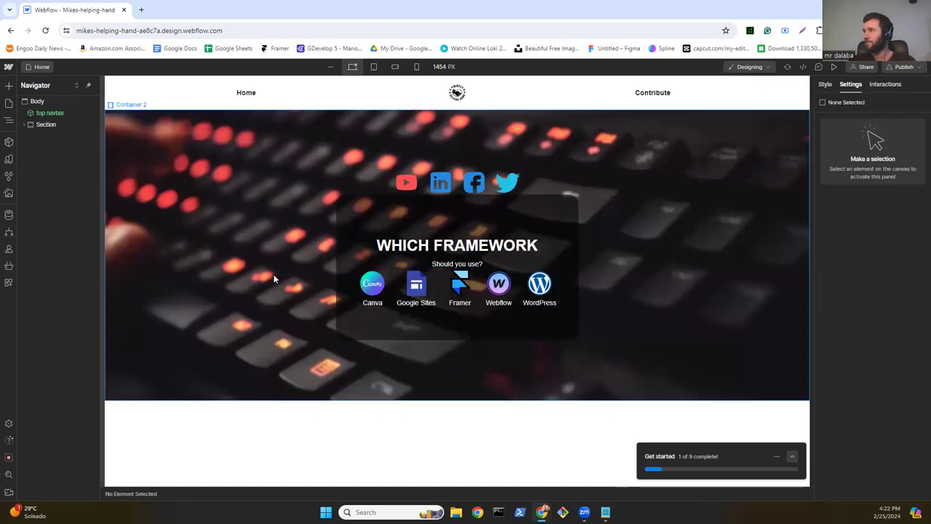
Step: Drag the Hero Heading Right layout from the Layouts library below the WHICH FRAMEWORK hero
left_click(10, 86)
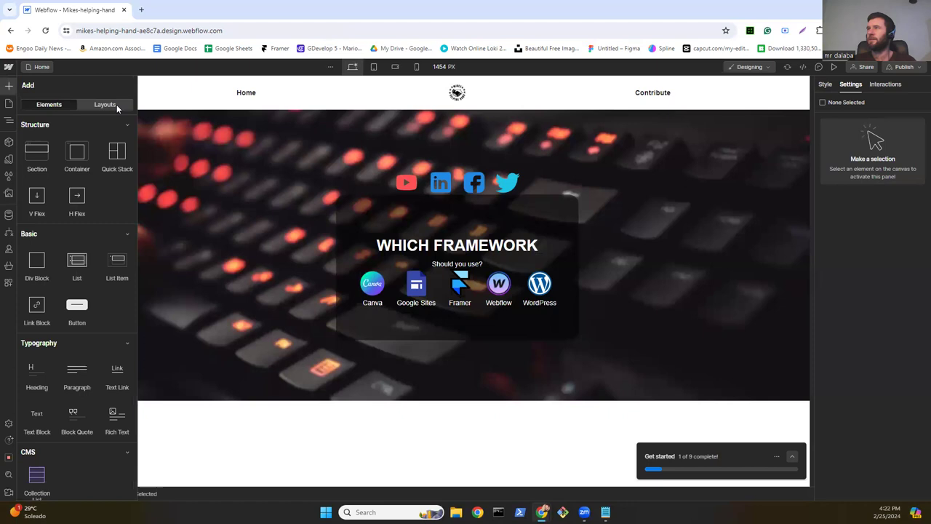
left_click(115, 105)
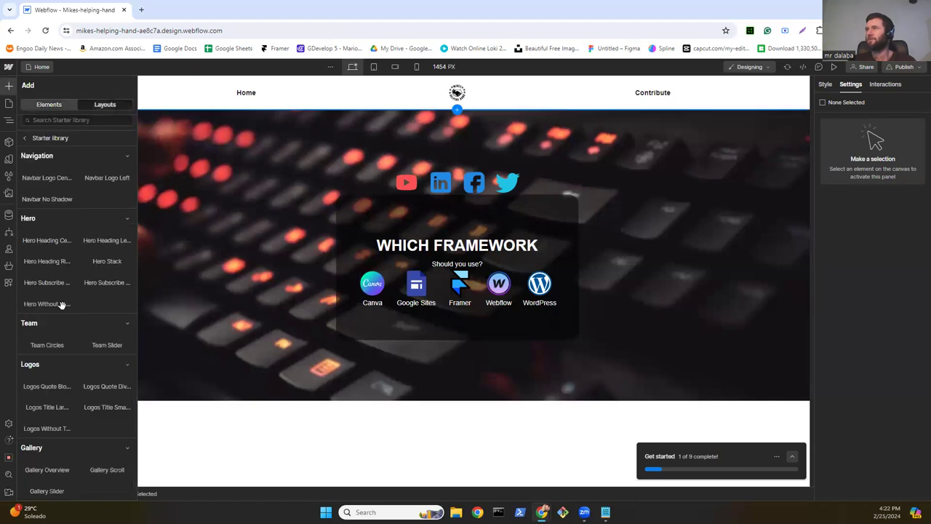
mouse_move(37, 298)
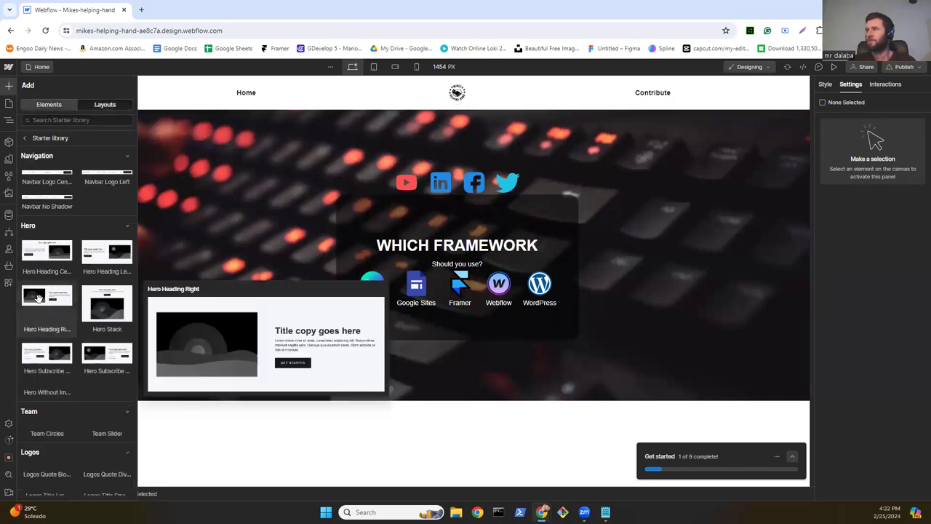
left_click_drag(38, 298, 209, 438)
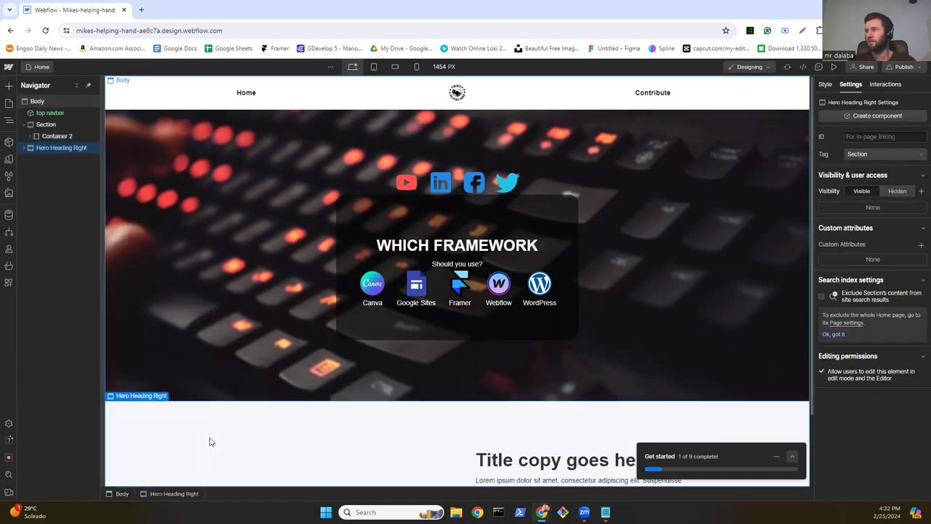
scroll(196, 322, "down", 2)
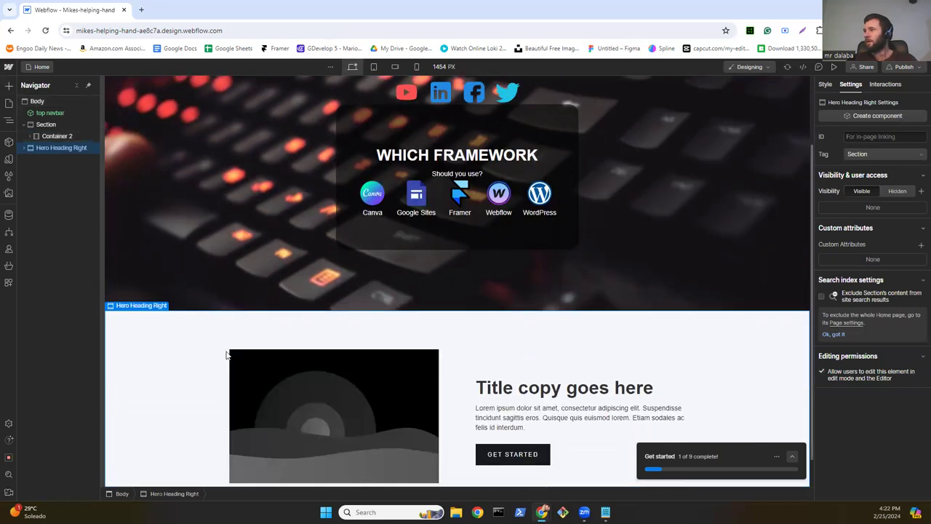
scroll(222, 331, "down", 1)
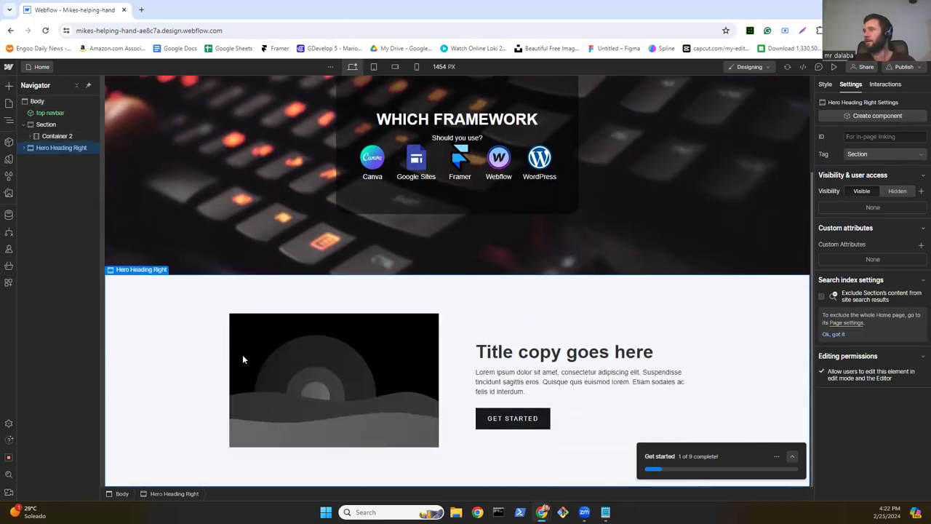
Step: Swap the Shadow Two placeholder image for the WIN_ webcam photo from Assets
left_click(317, 374)
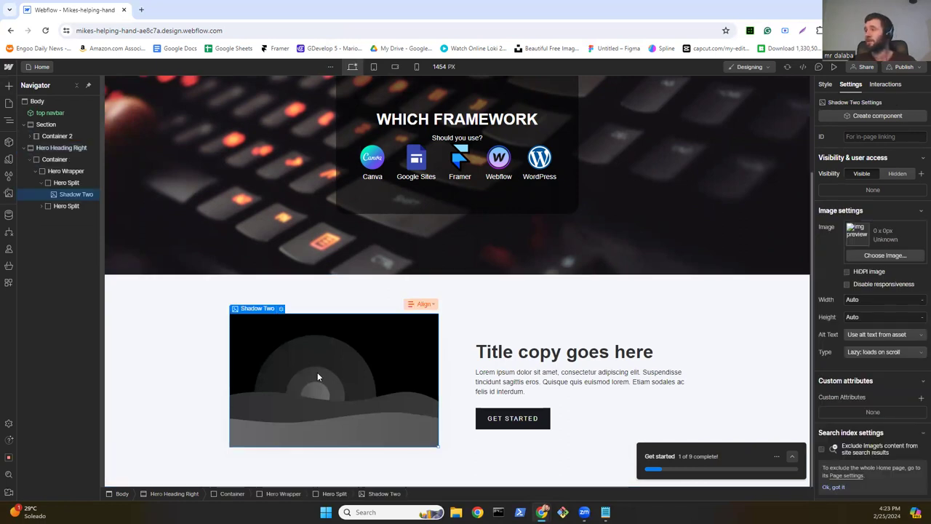
double_click(317, 372)
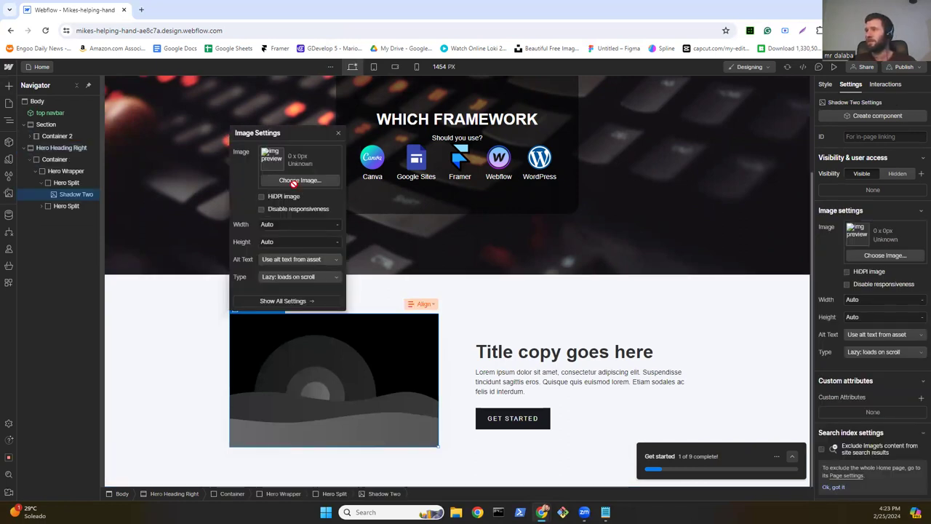
left_click(294, 182)
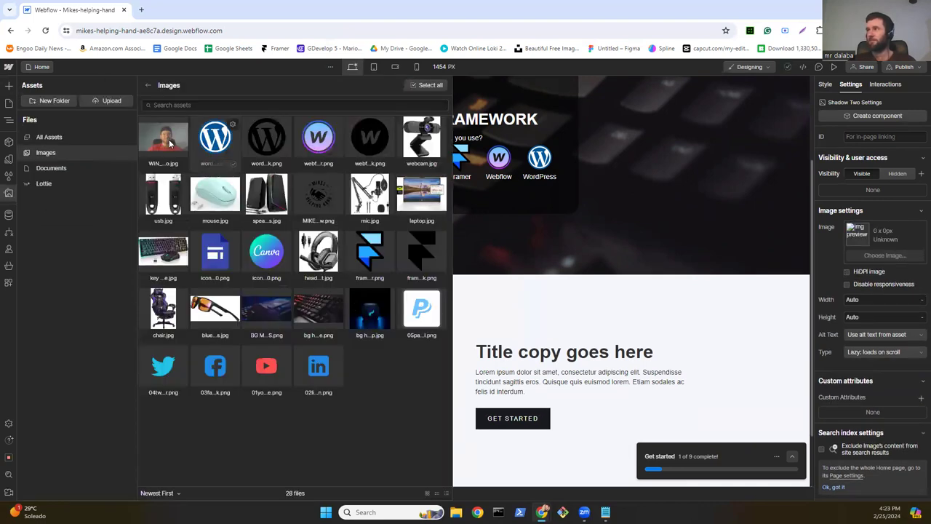
left_click(167, 139)
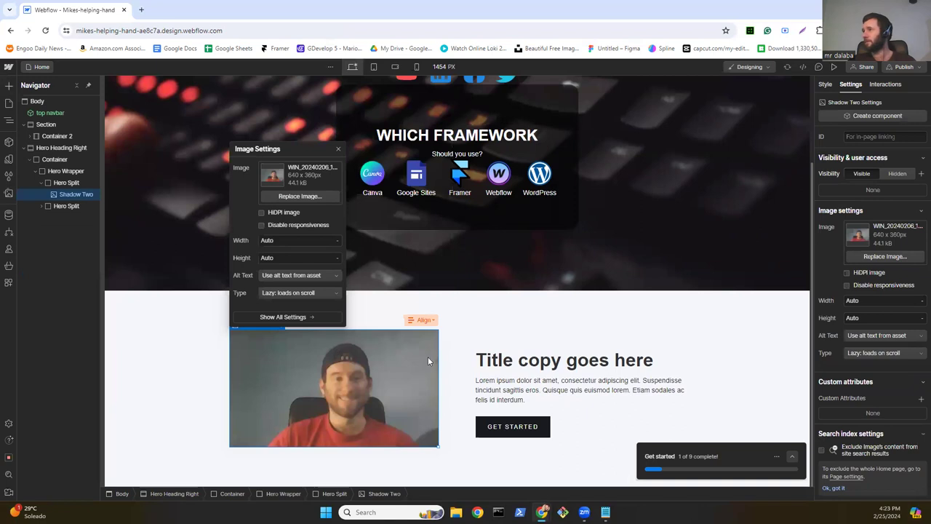
double_click(507, 363)
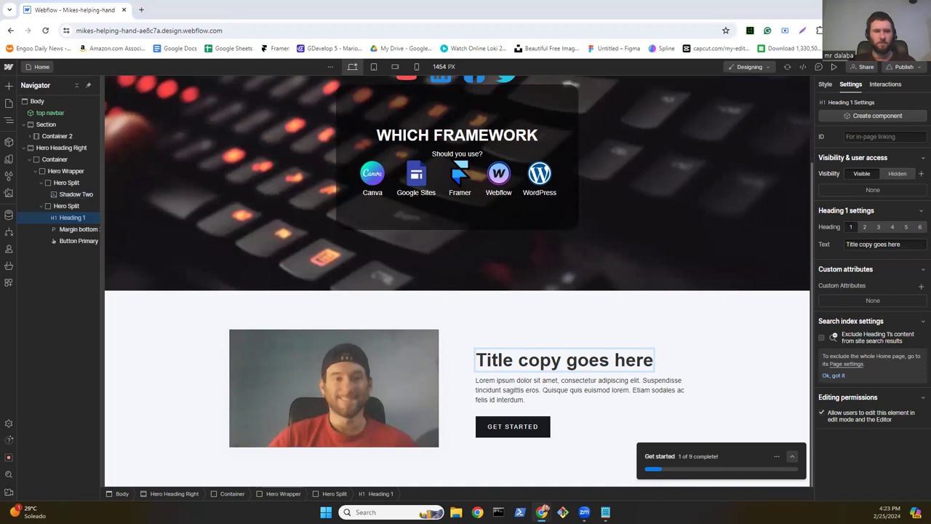
Step: Change the section heading text to 'WELCOME!!!'
double_click(575, 361)
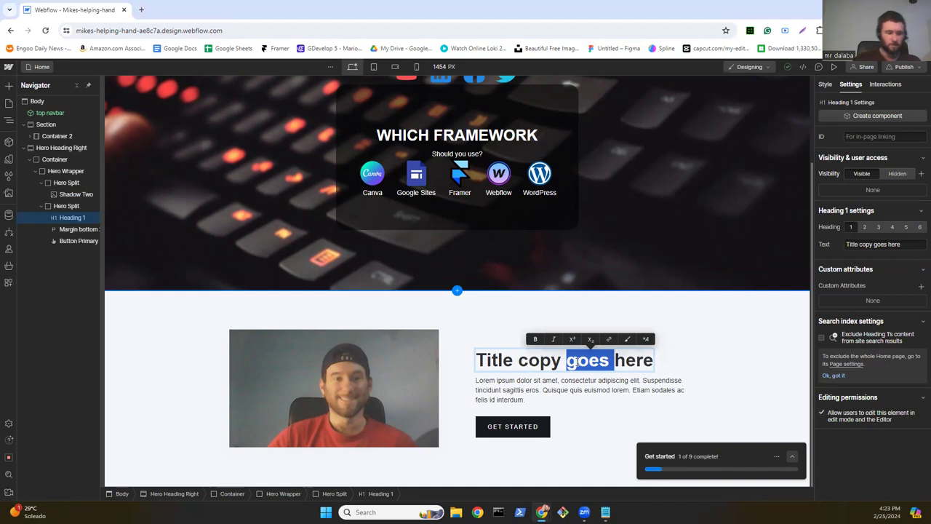
left_click(577, 362)
type("W")
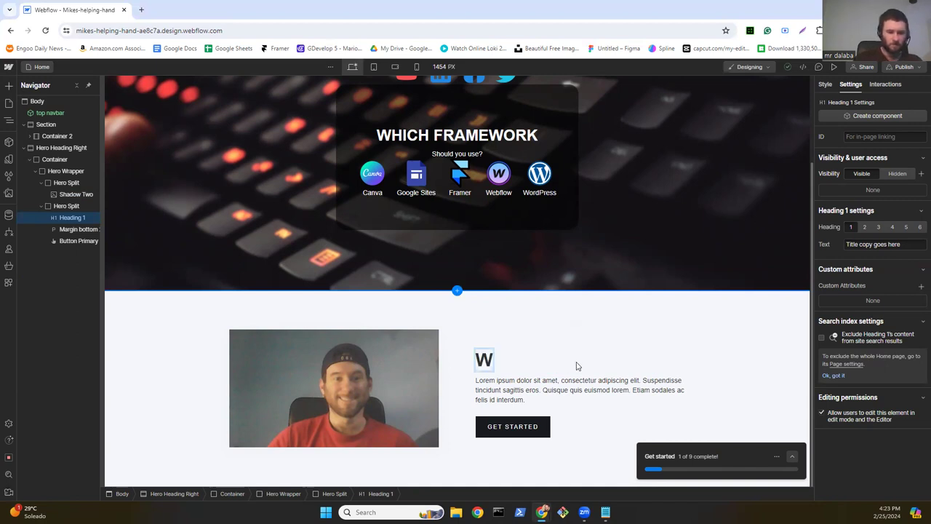
type("ELCO")
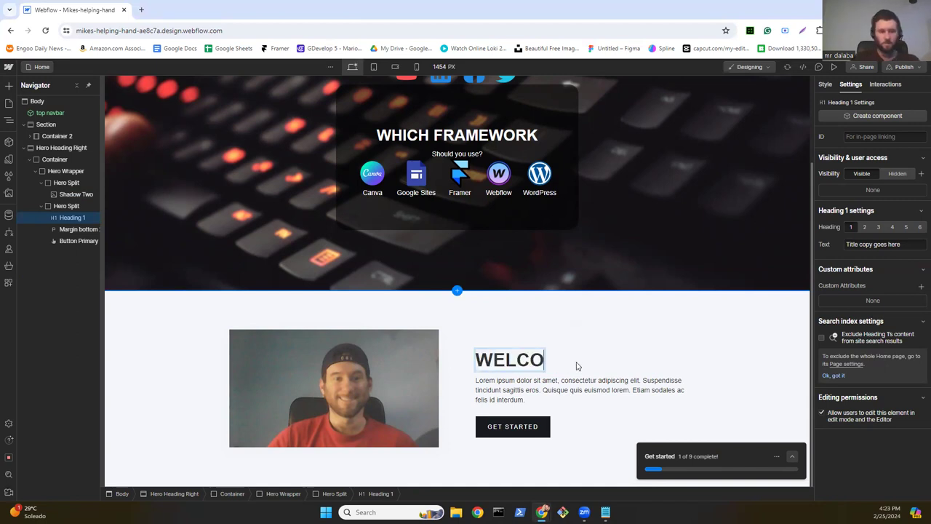
type("ME!!!")
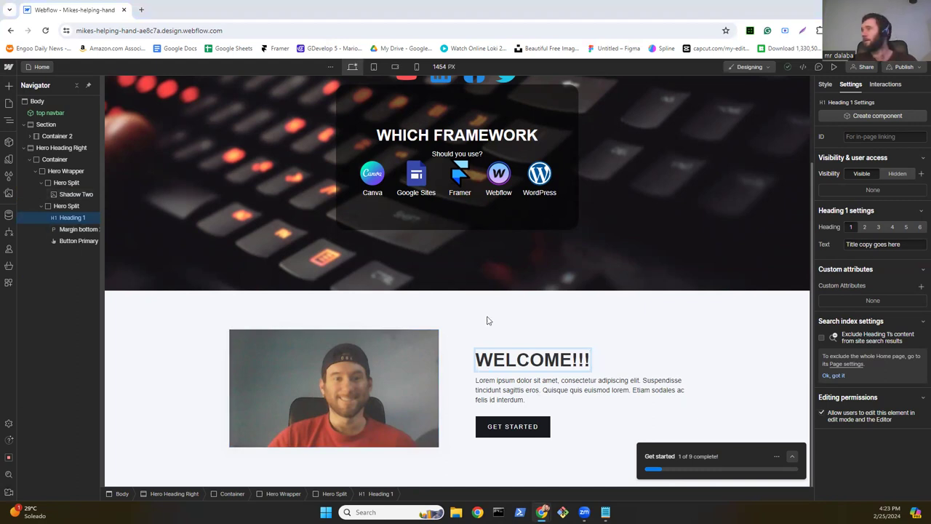
key("Escape")
Step: Paste the CONTRIBUTE!!! message over the Lorem ipsum paragraph
double_click(555, 393)
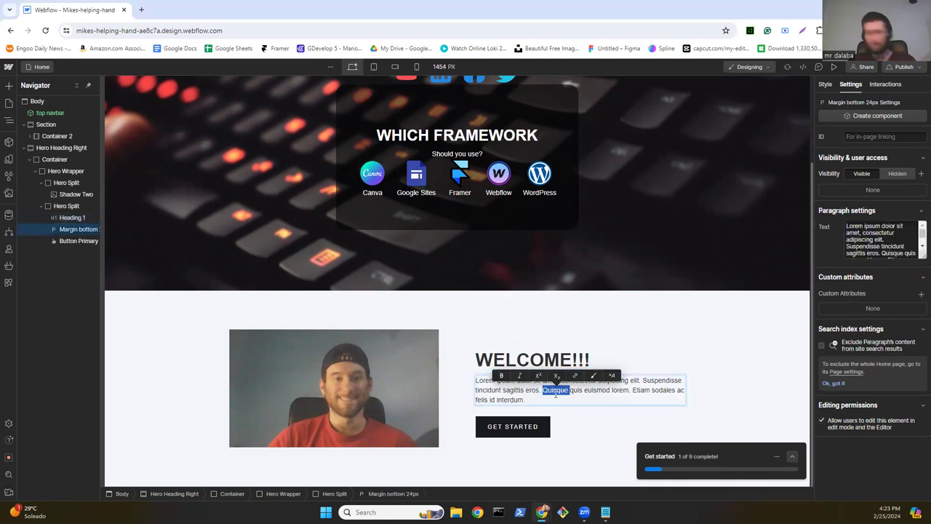
triple_click(555, 393)
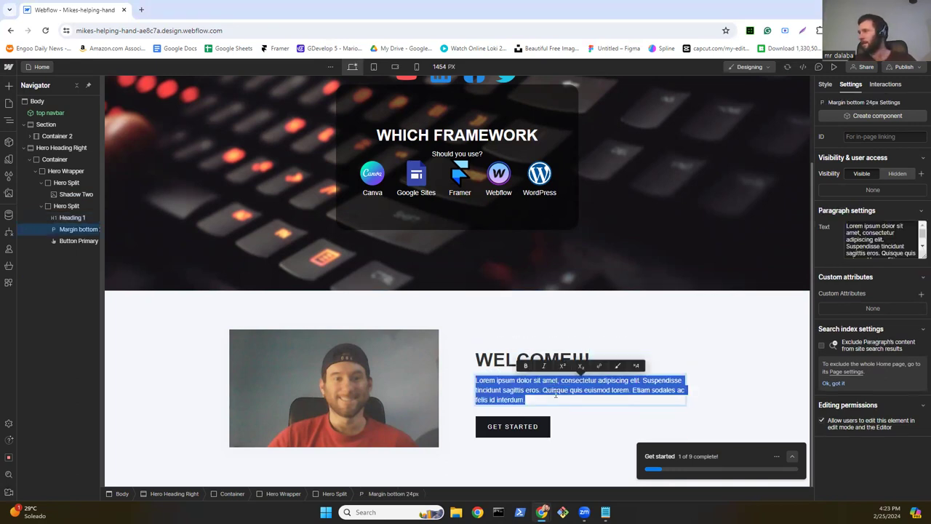
type("If you like my channel and want to help out click the link and CONTRIBUTE!!!")
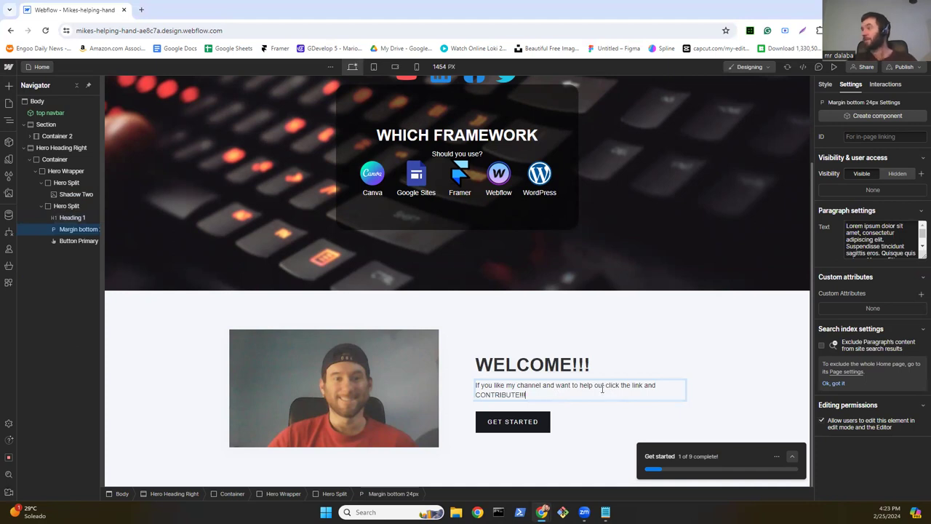
key("Escape")
Step: Relabel the GET STARTED button to 'CONTRIBUTE'
left_click(537, 421)
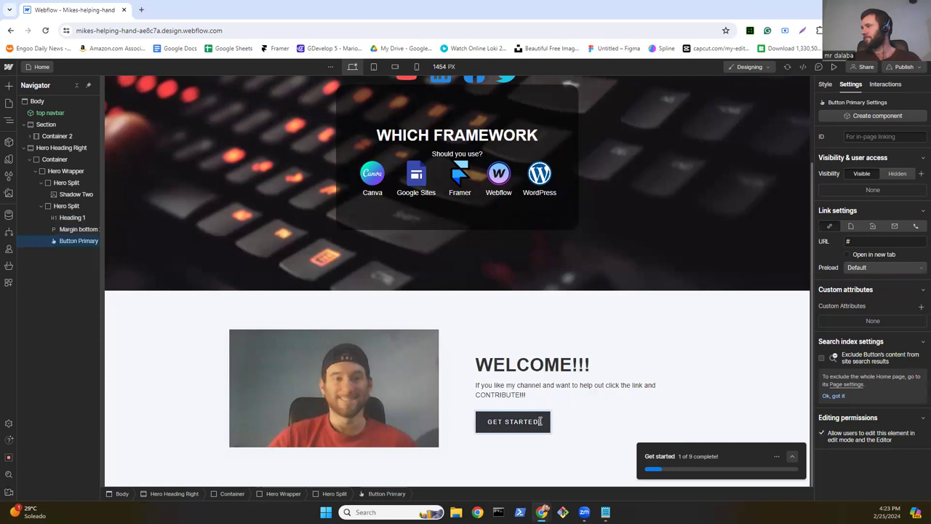
key("BackSpace")
key("BackSpace")
key("BackSpace")
key("BackSpace")
key("BackSpace")
key("BackSpace")
key("BackSpace")
key("BackSpace")
key("BackSpace")
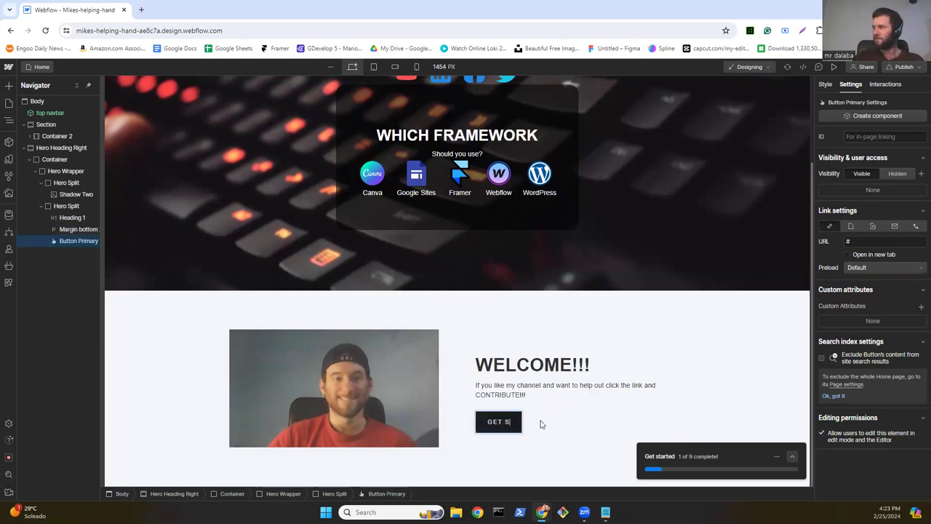
key("BackSpace")
key("BackSpace")
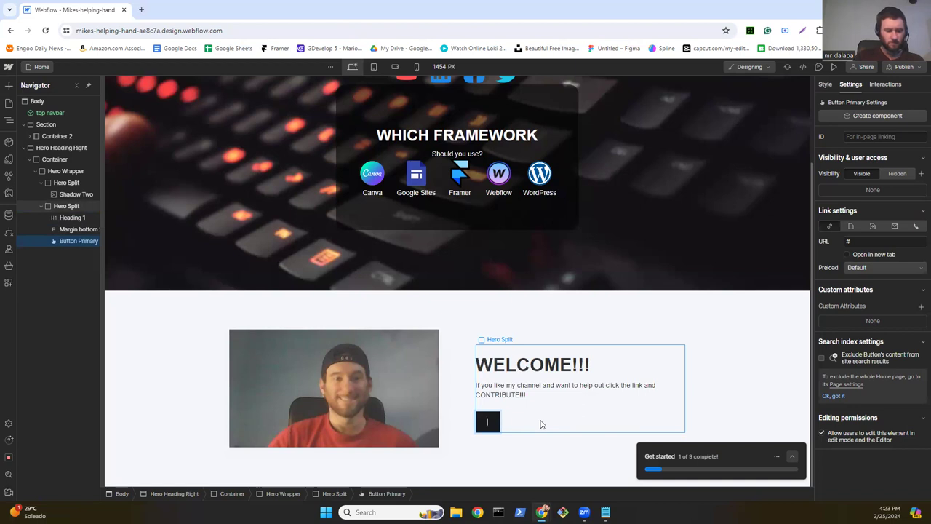
type("CONTRIBUTE")
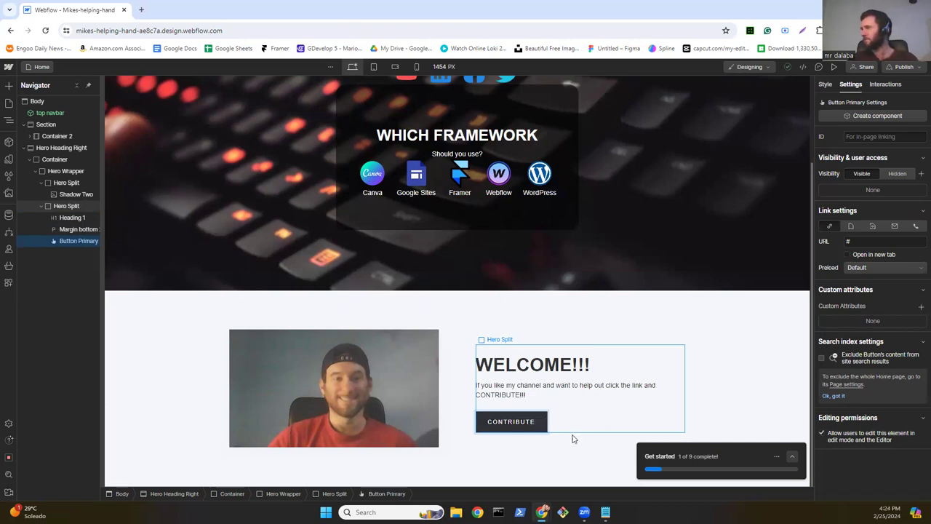
key("Escape")
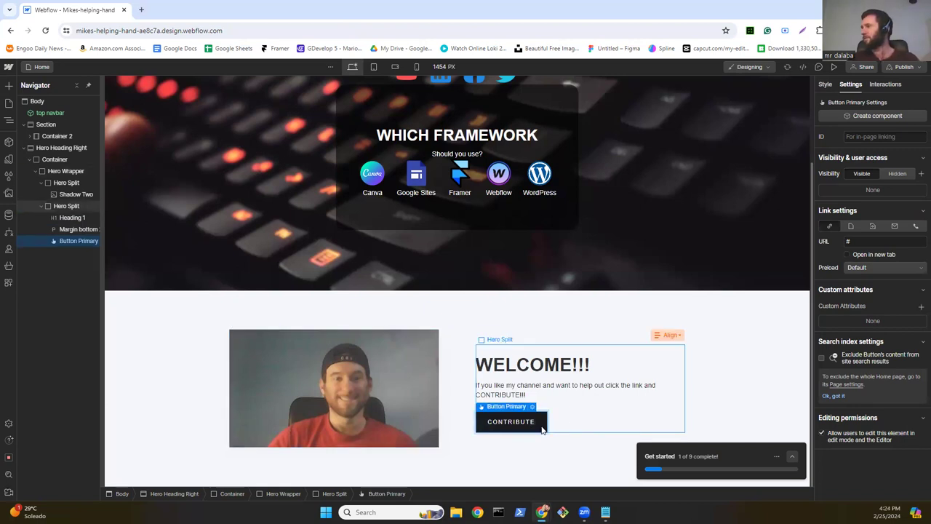
Step: Make the CONTRIBUTE button a Page link to the Contribute page
left_click(554, 408)
left_click(542, 430)
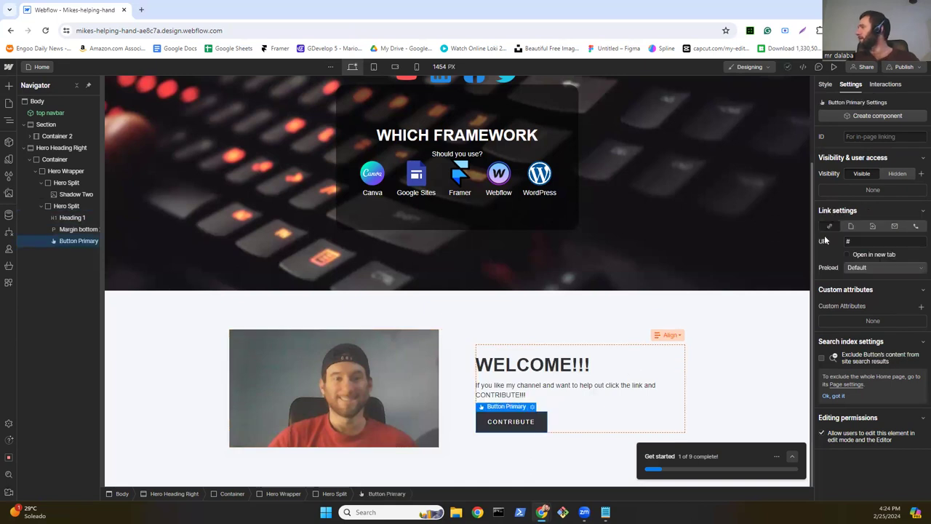
left_click(867, 243)
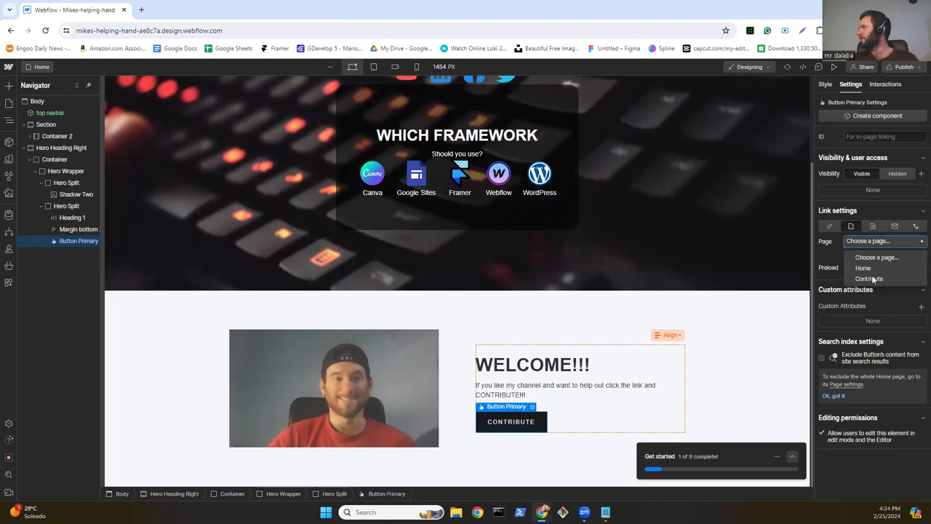
left_click(875, 281)
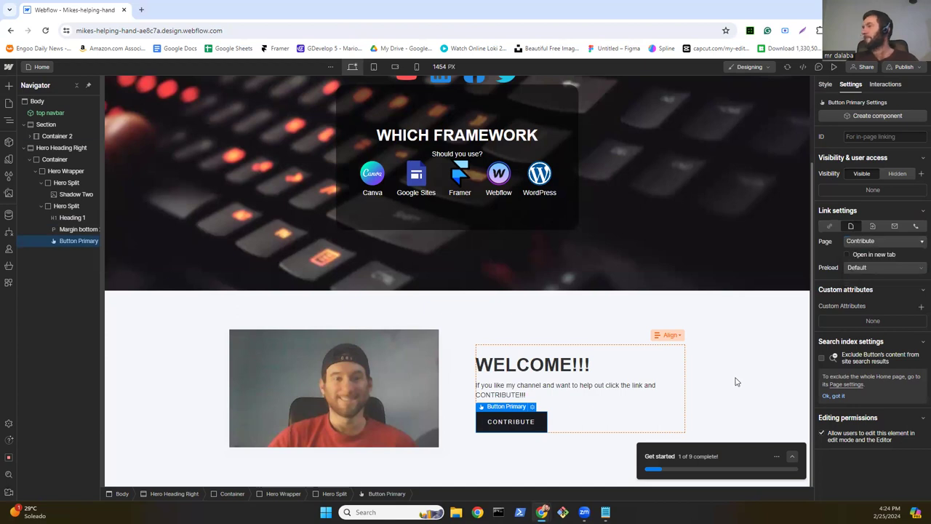
left_click(750, 378)
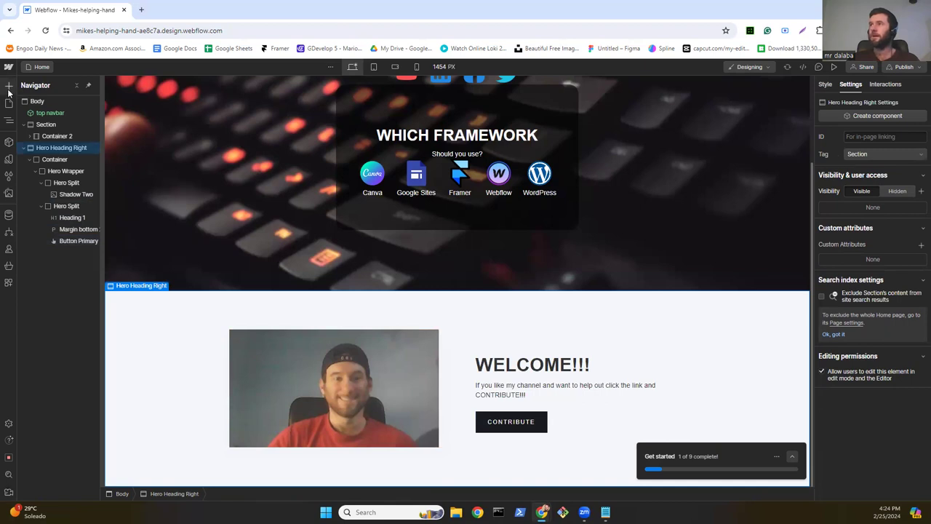
Step: Add a new empty Section 2 below the welcome section
left_click(9, 88)
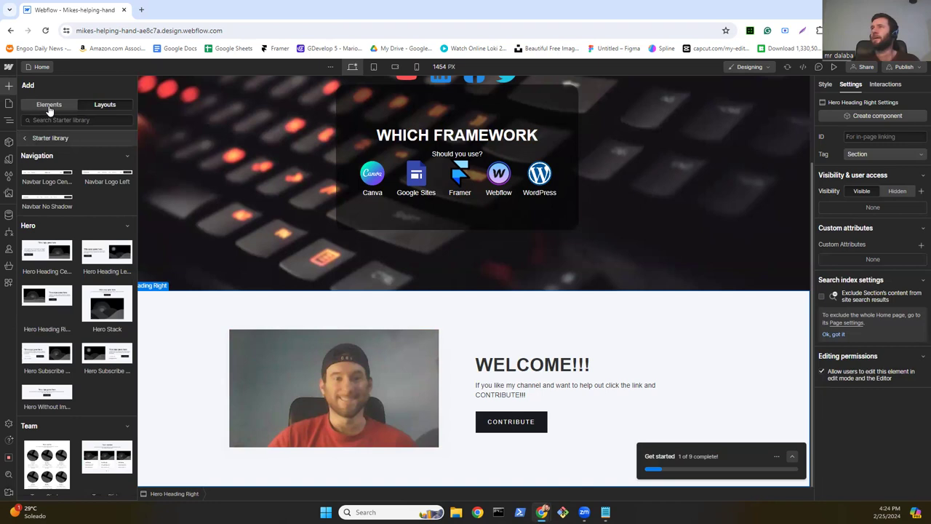
left_click(48, 105)
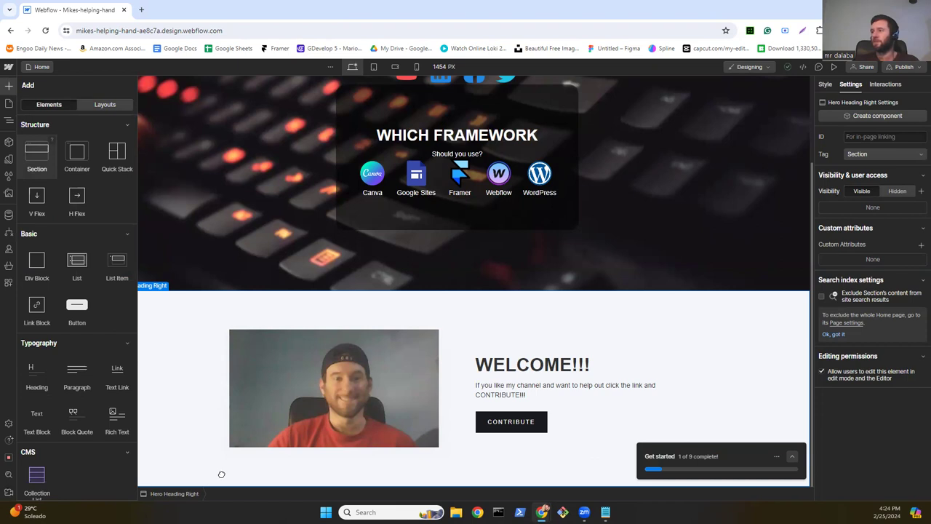
key("z")
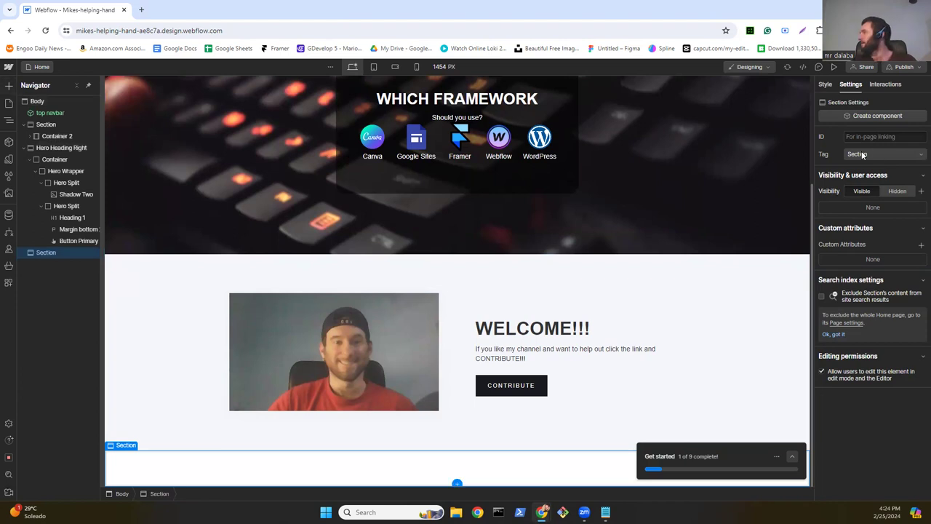
Step: Size Section 2 to 100% width, 100% max width and 500 px height
left_click(825, 85)
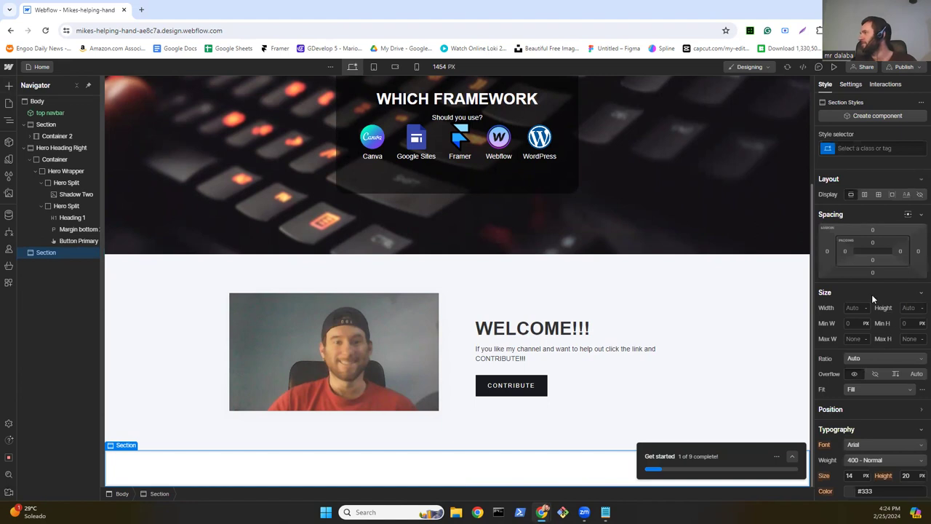
scroll(873, 299, "down", 3)
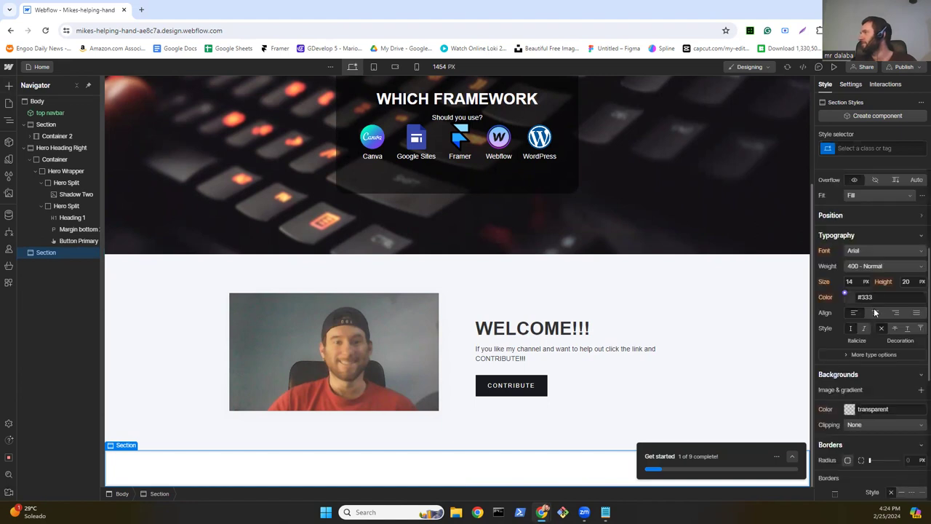
scroll(867, 300, "up", 2)
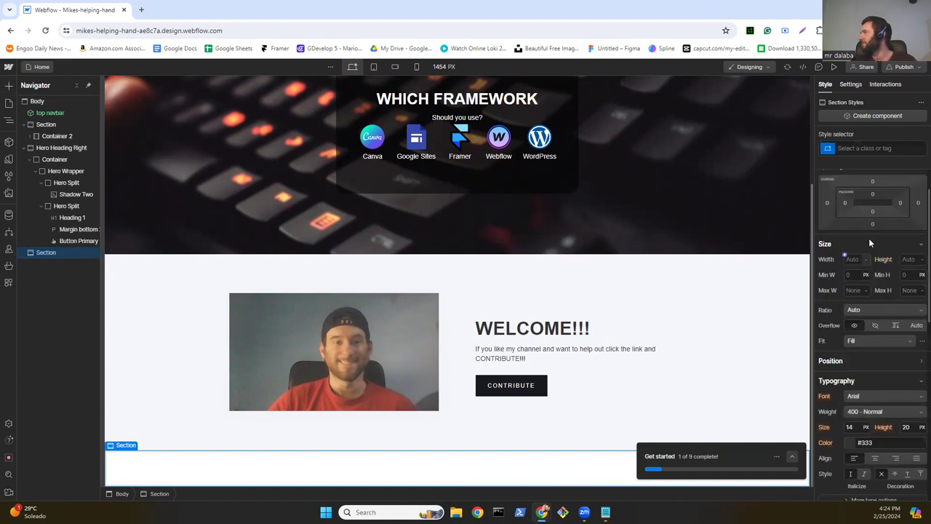
left_click(867, 259)
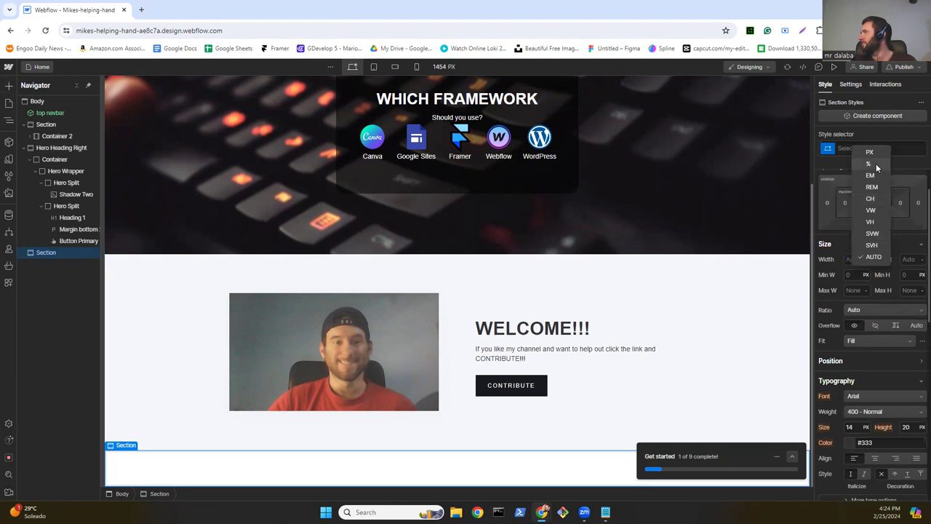
left_click(876, 165)
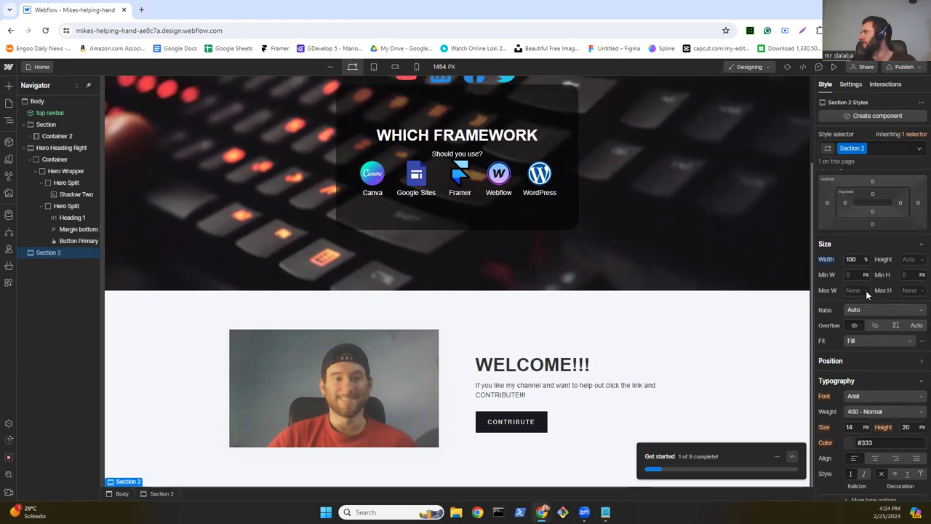
left_click(866, 291)
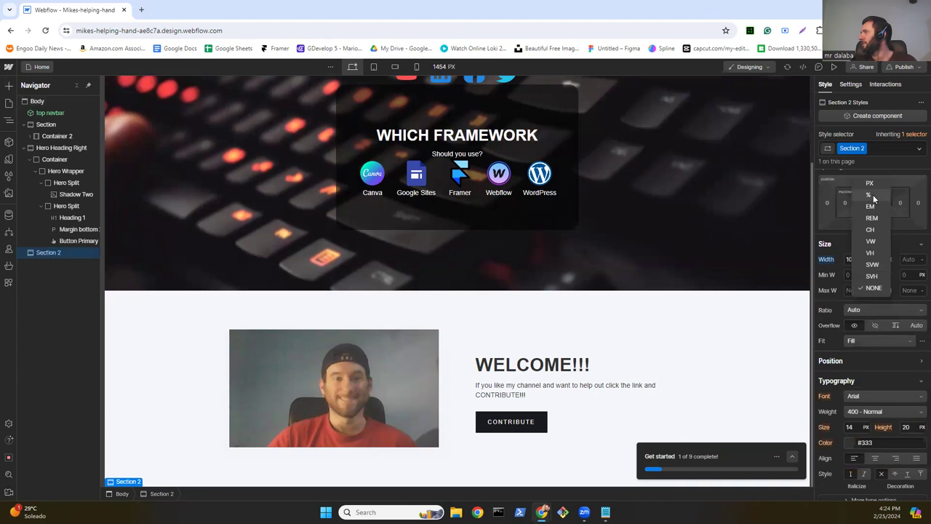
left_click(869, 195)
left_click(901, 257)
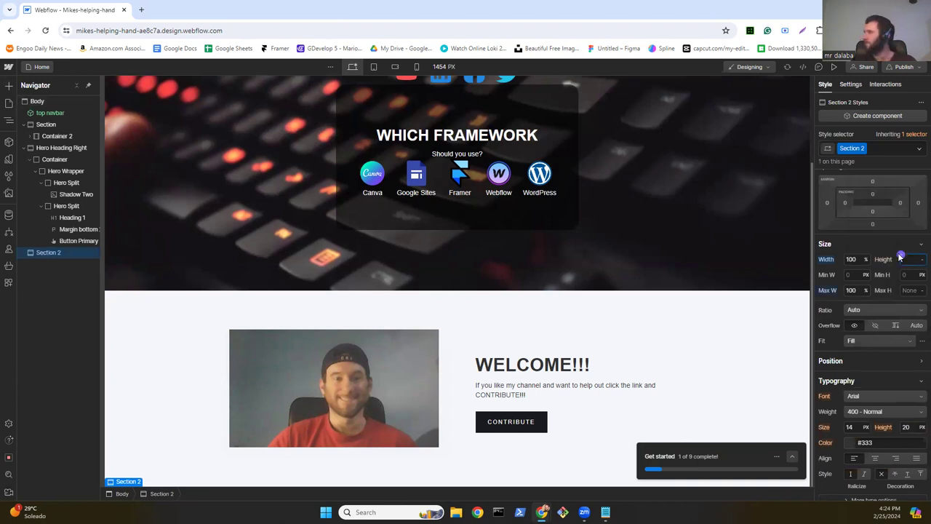
type("500")
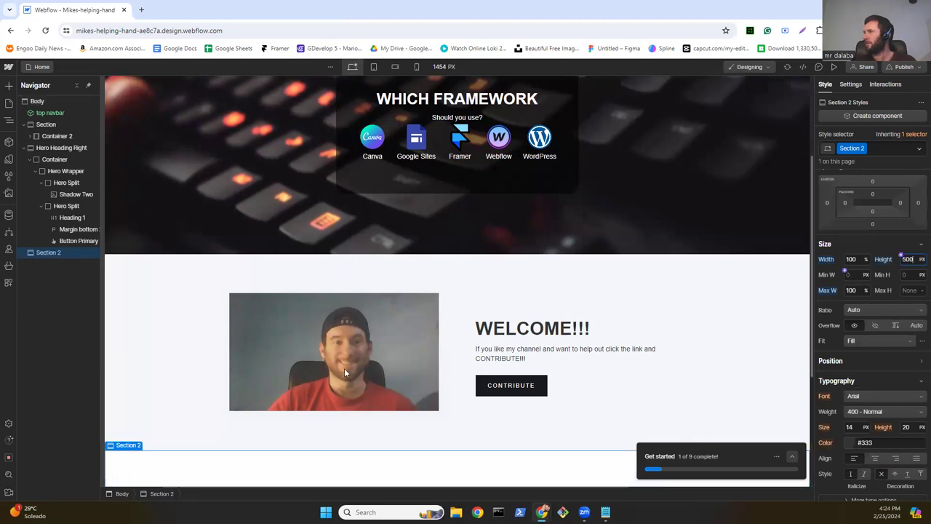
key("Return")
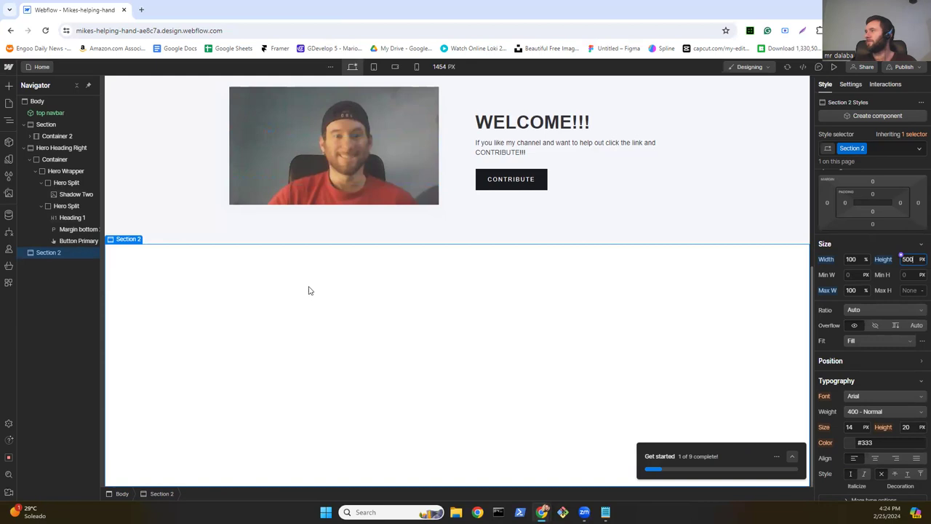
Step: Add a container inside Section 2 and set its width to 100%
left_click(9, 86)
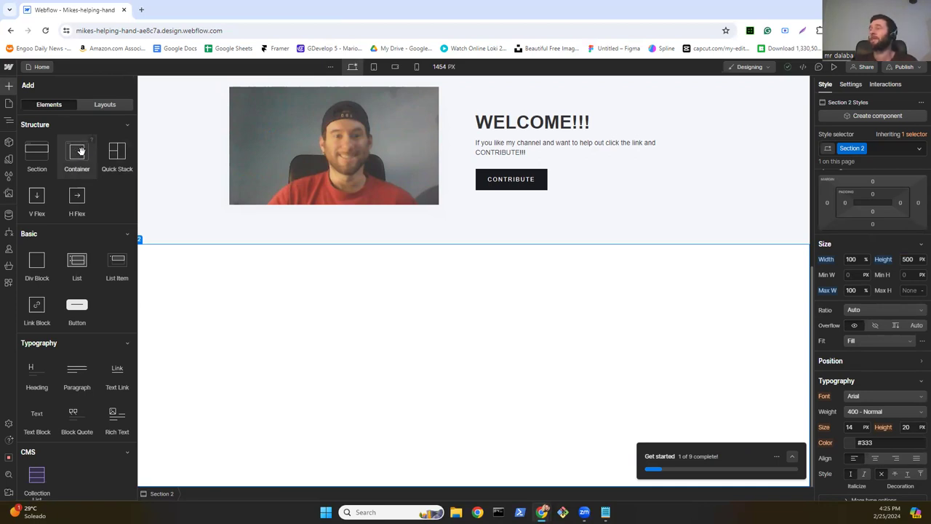
left_click_drag(80, 150, 237, 313)
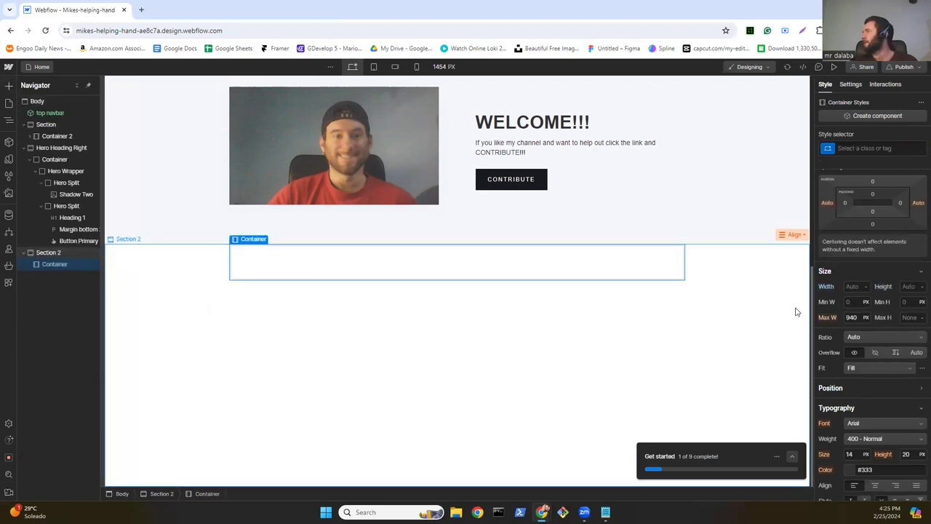
left_click(866, 286)
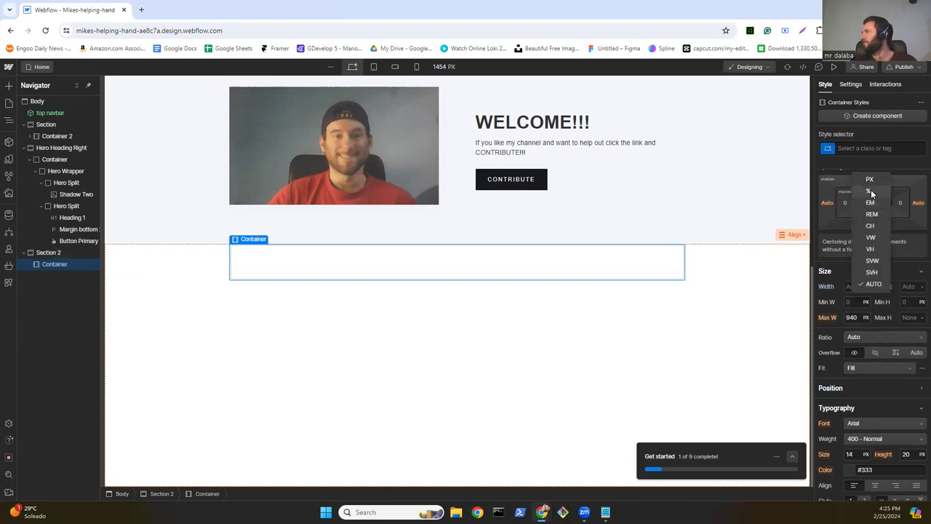
left_click(871, 189)
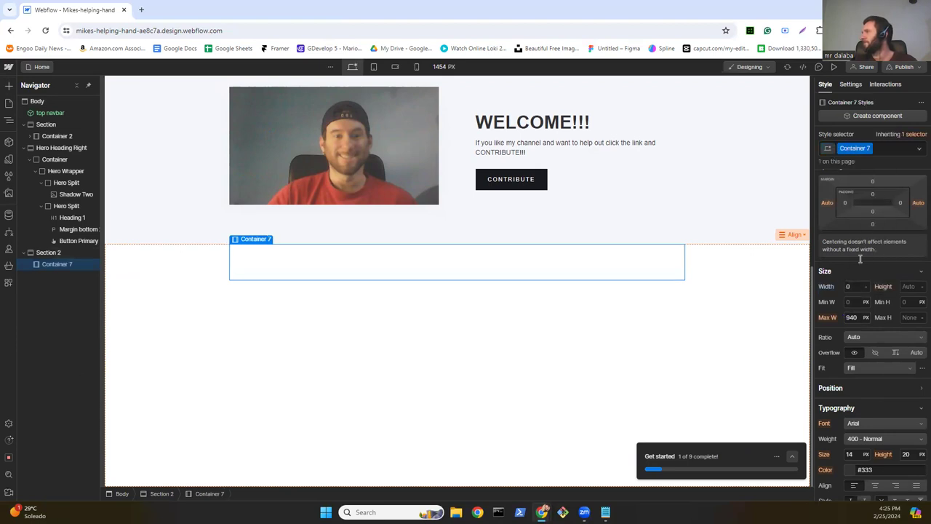
left_click(861, 258)
type("100")
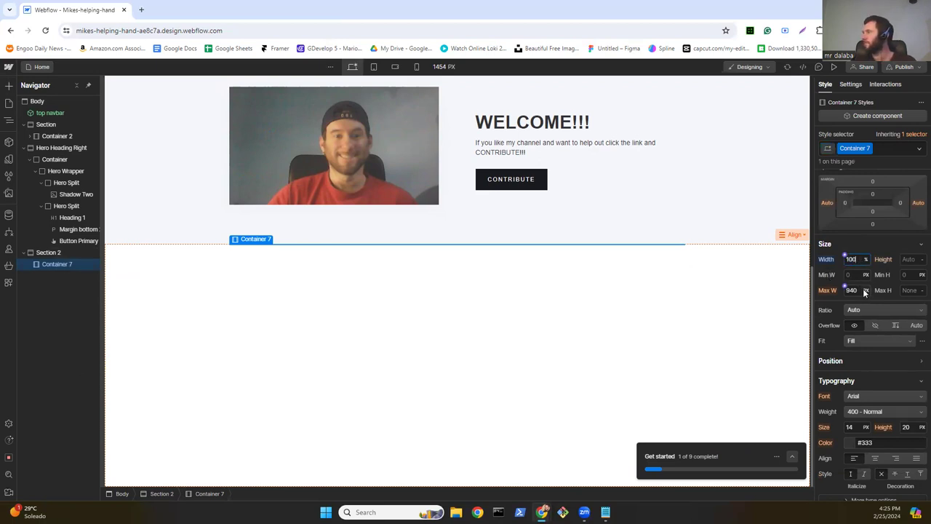
Step: Give Container 7 100% max width, 500 px height and Flex display
left_click(866, 292)
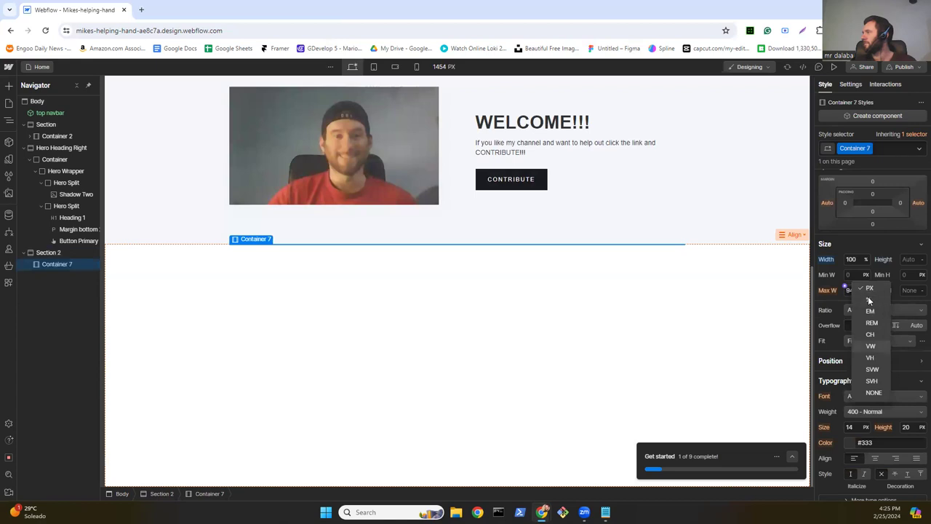
left_click(869, 300)
left_click(857, 289)
type("100")
left_click(912, 260)
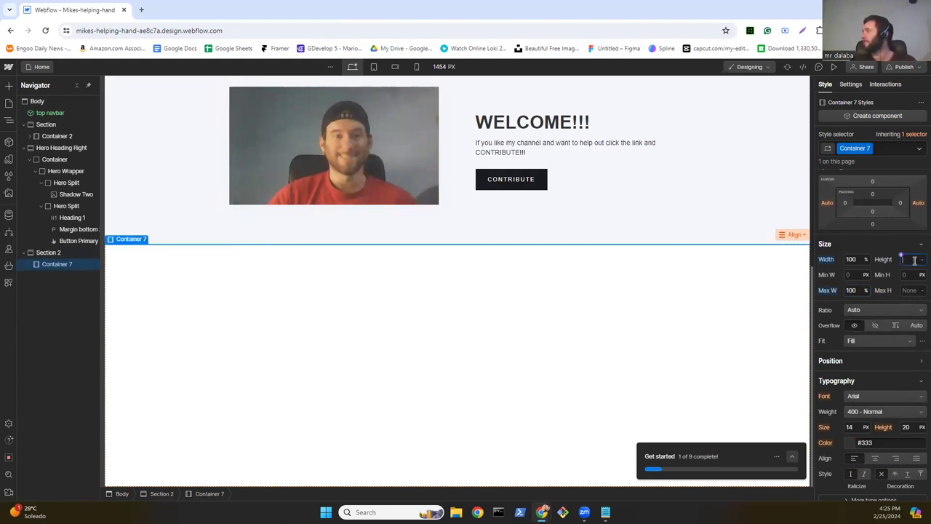
type("50")
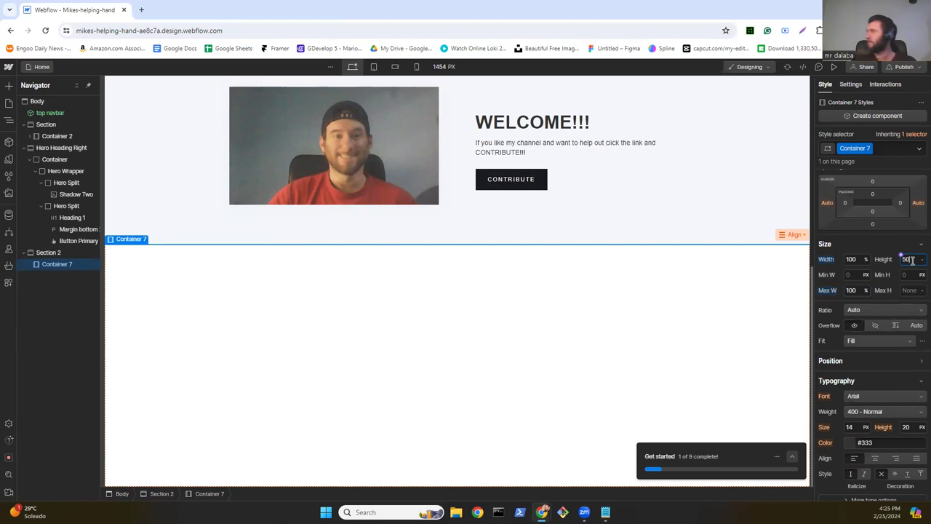
type("0")
key("Return")
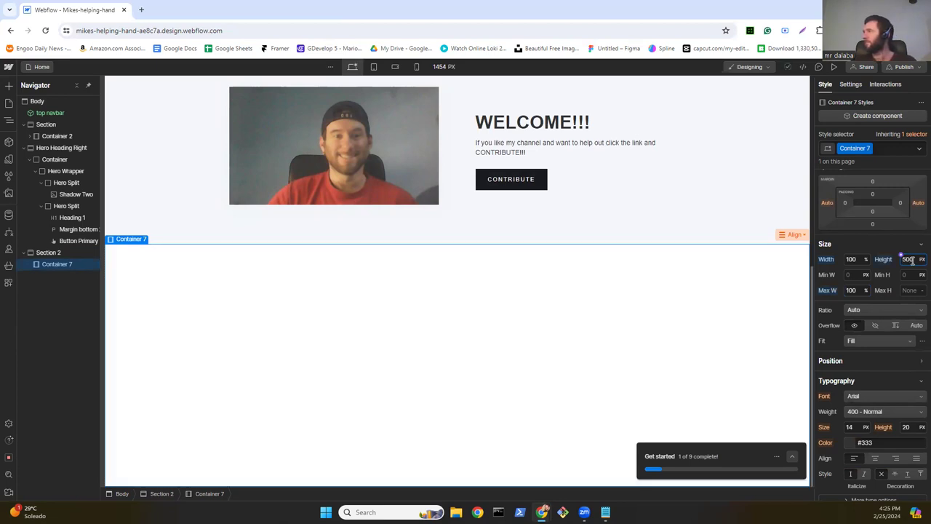
left_click(904, 249)
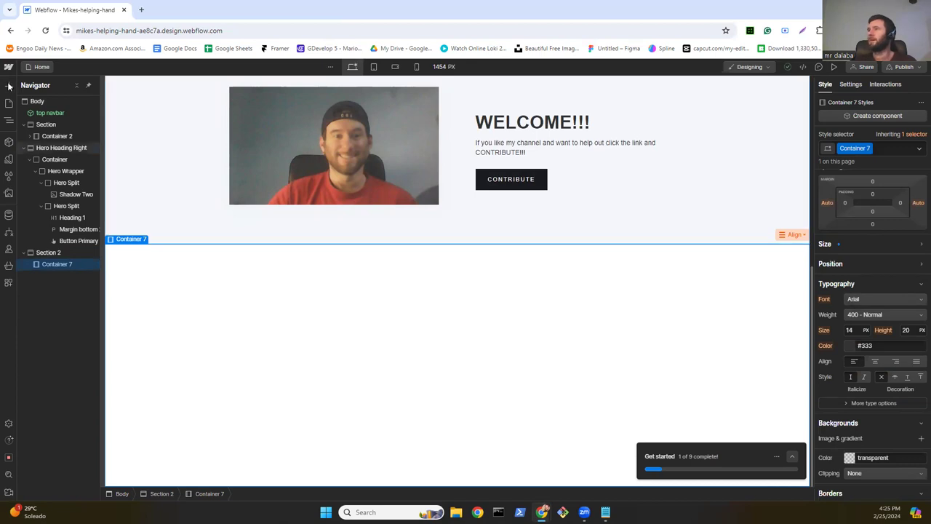
scroll(900, 288, "up", 1)
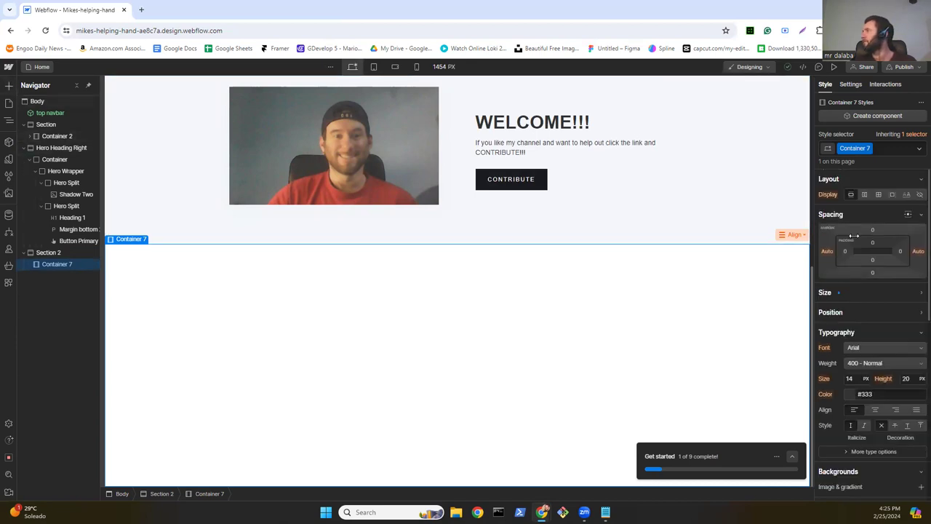
left_click(864, 194)
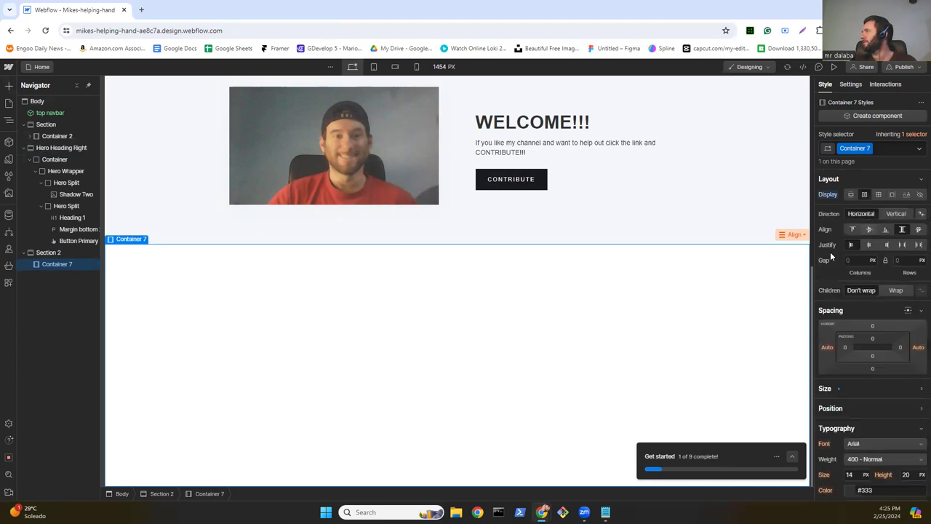
Step: Center Container 7's contents both ways, then add an inner container and duplicate it
left_click(867, 245)
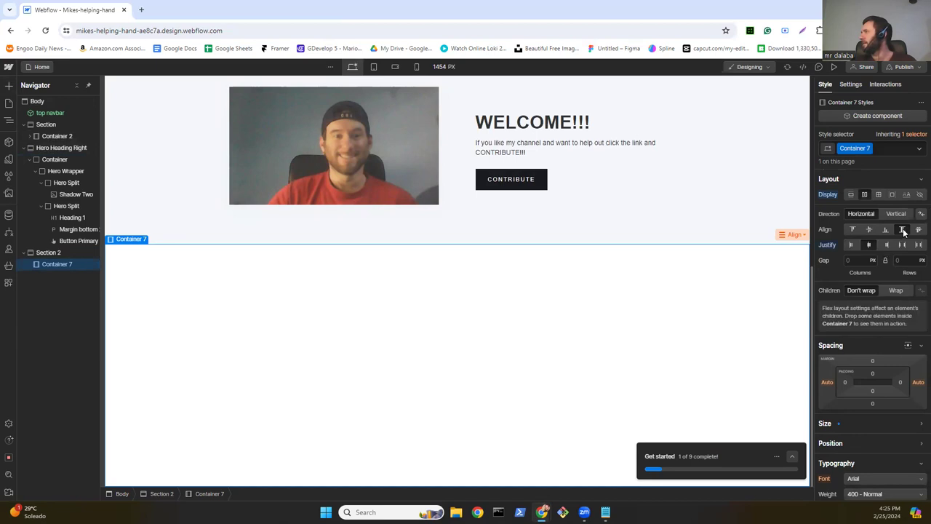
left_click(867, 231)
left_click(10, 86)
left_click_drag(72, 149, 233, 304)
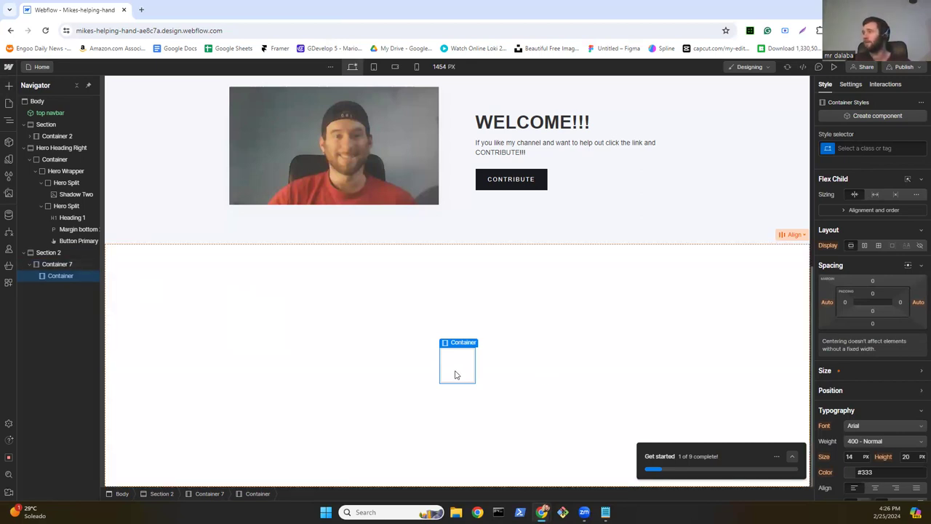
key("ctrl+d")
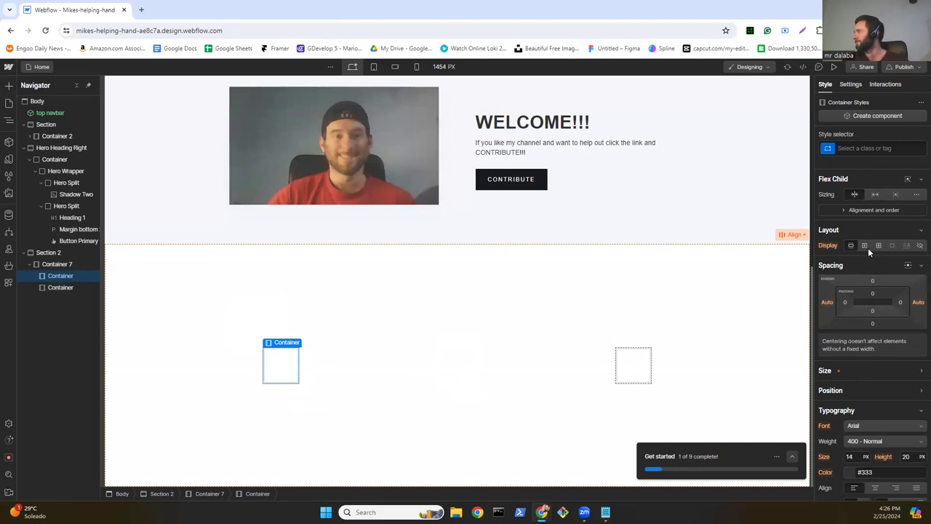
scroll(872, 266, "down", 2)
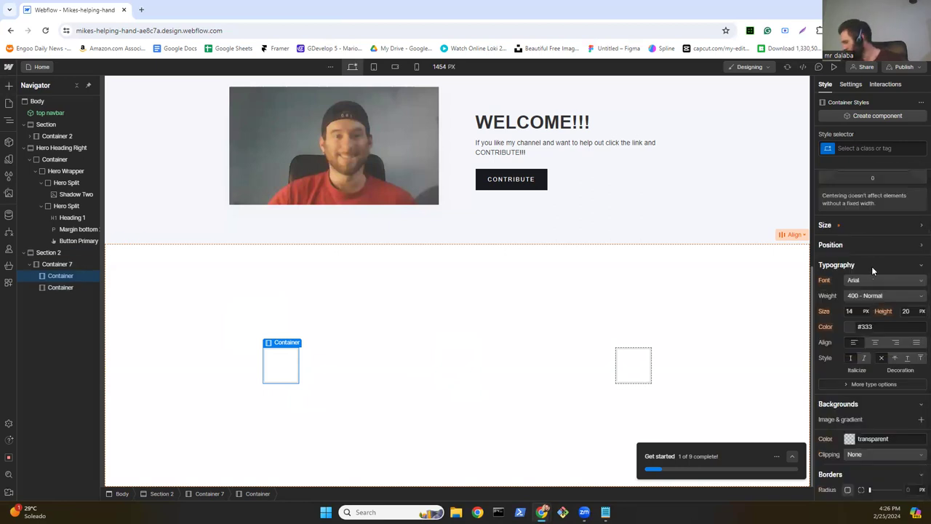
scroll(871, 267, "down", 3)
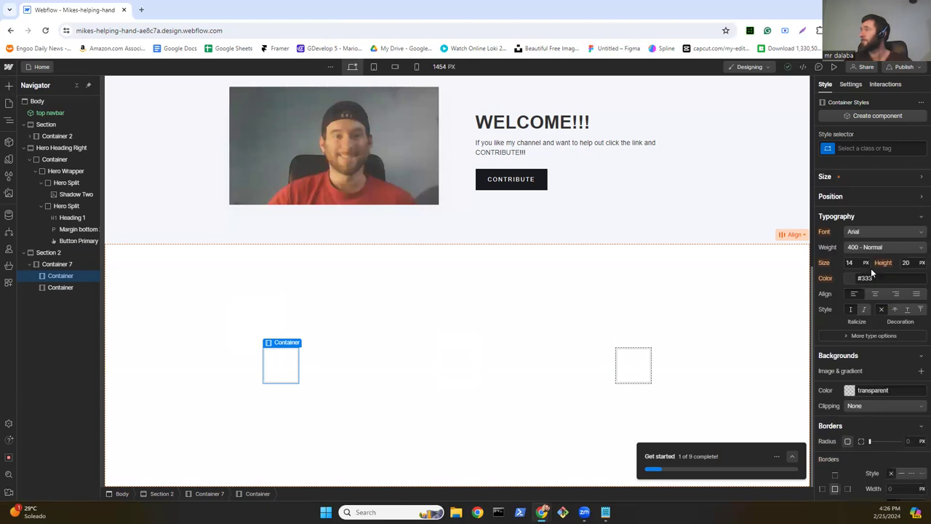
scroll(871, 269, "up", 5)
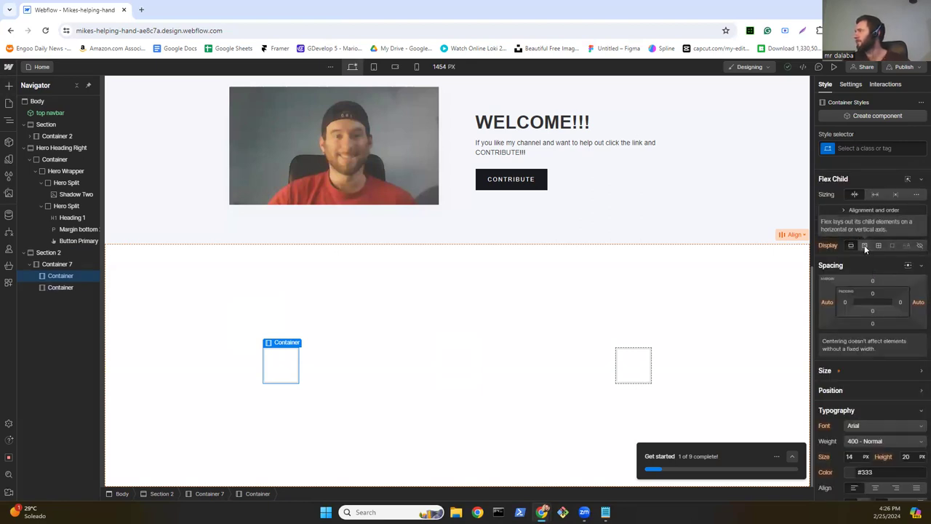
Step: Give the inner container a flex layout and set its width to 50%
left_click(865, 247)
left_click(865, 248)
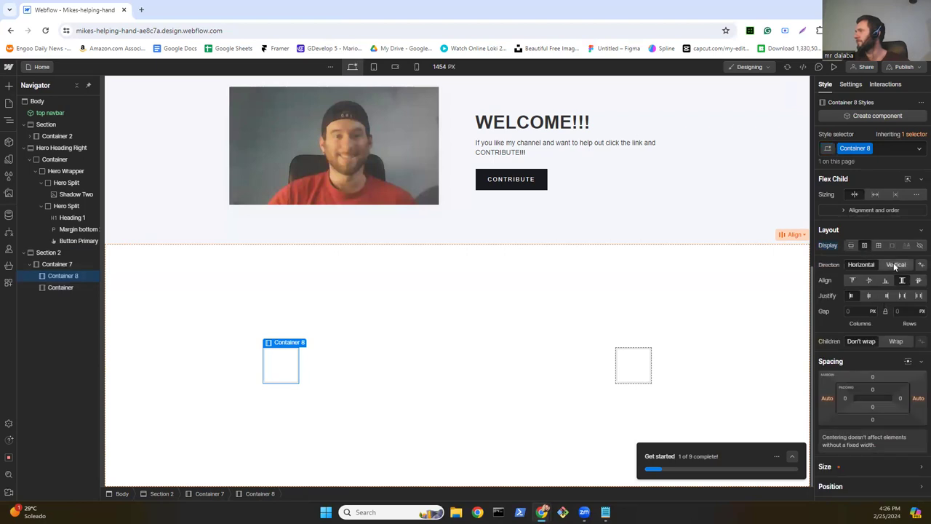
scroll(869, 344, "down", 1)
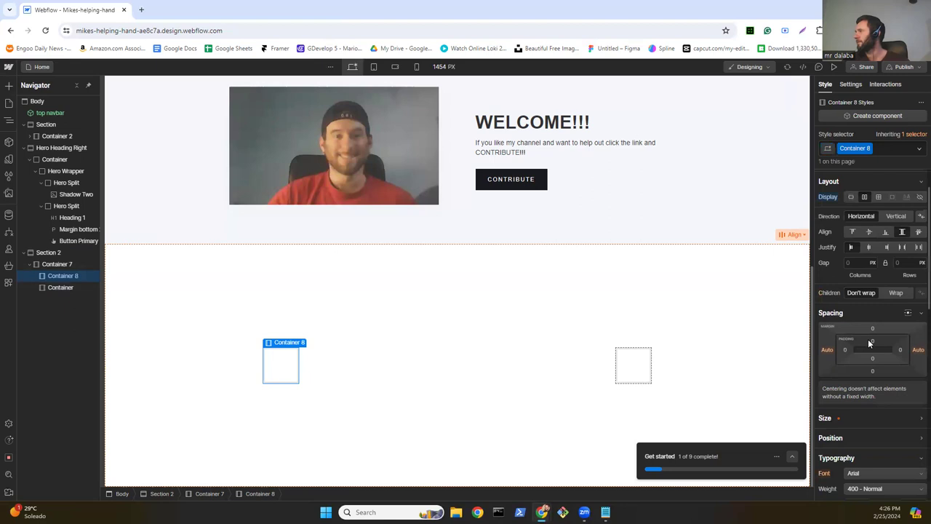
scroll(867, 324, "down", 2)
left_click(865, 321)
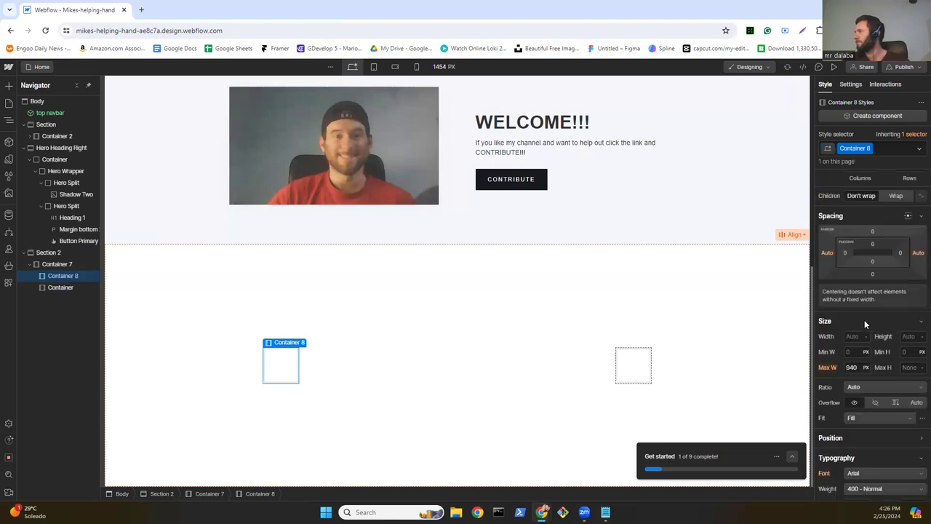
left_click(856, 337)
left_click(863, 241)
type("50")
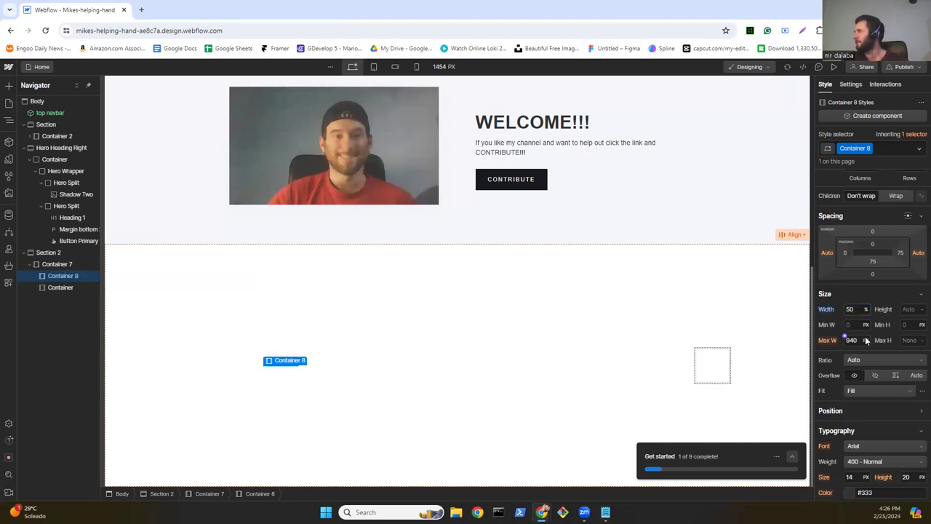
Step: Set Container 8's max width to 50% and its height to 500 px
left_click(865, 340)
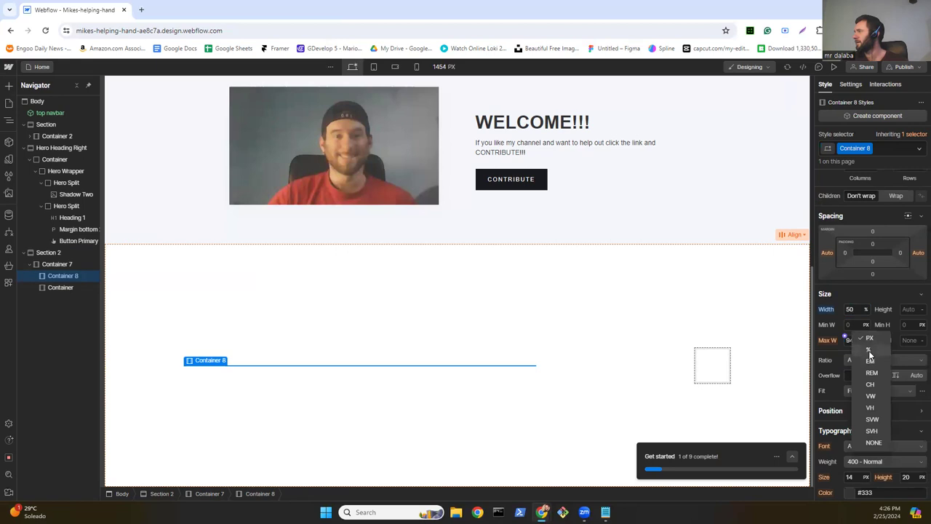
left_click(870, 355)
left_click(851, 340)
type("50")
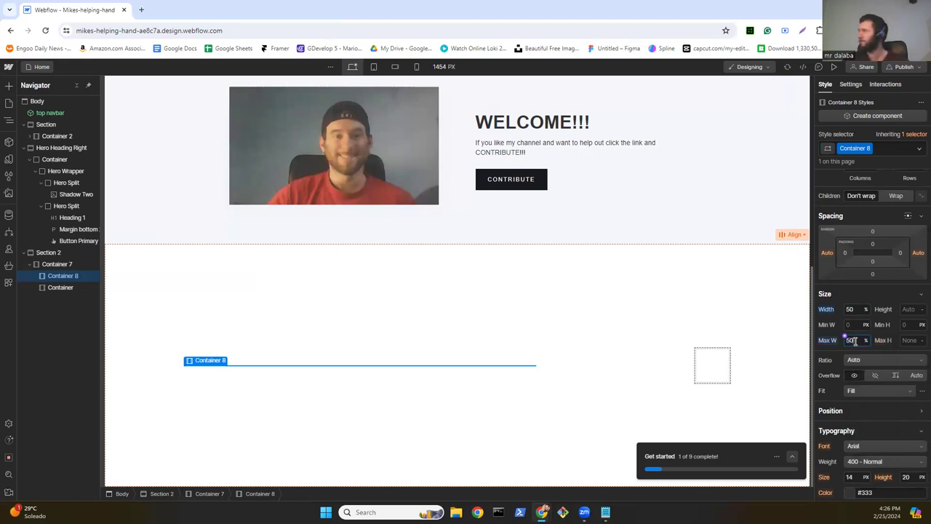
left_click(912, 310)
type("5")
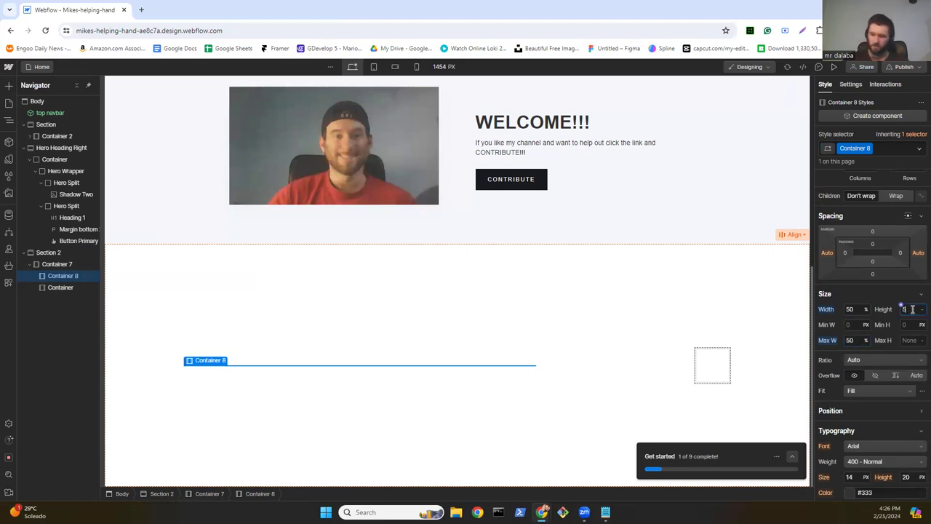
type("00")
key("Return")
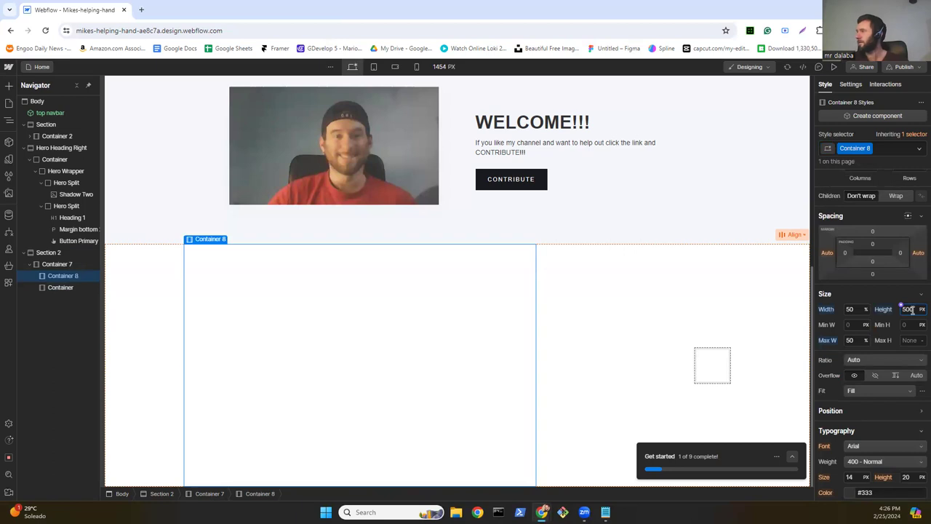
Step: Select the empty right-hand container and give it its own class, Container 9
left_click(712, 374)
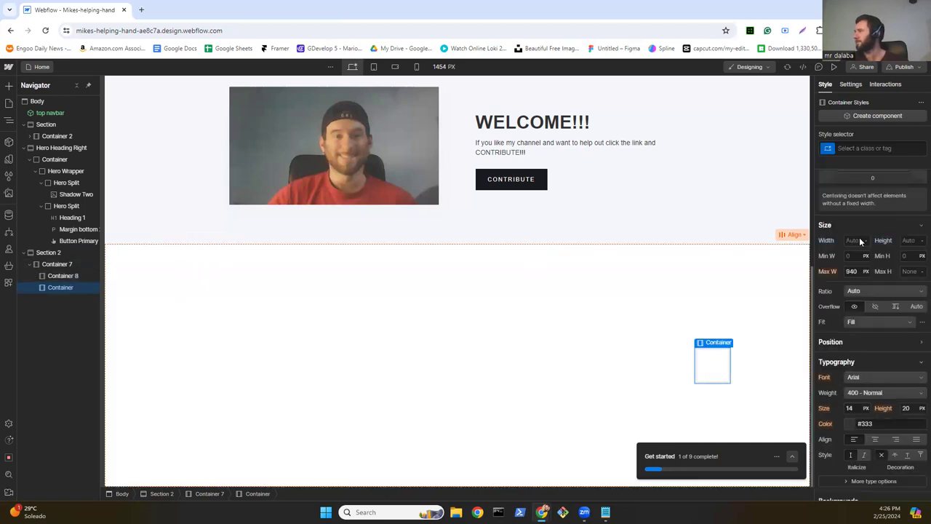
scroll(863, 248, "up", 2)
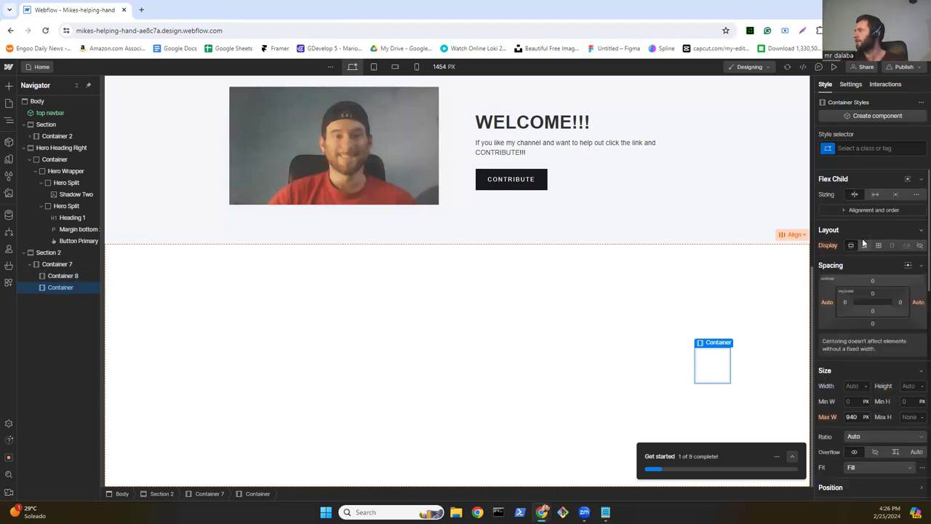
left_click(864, 247)
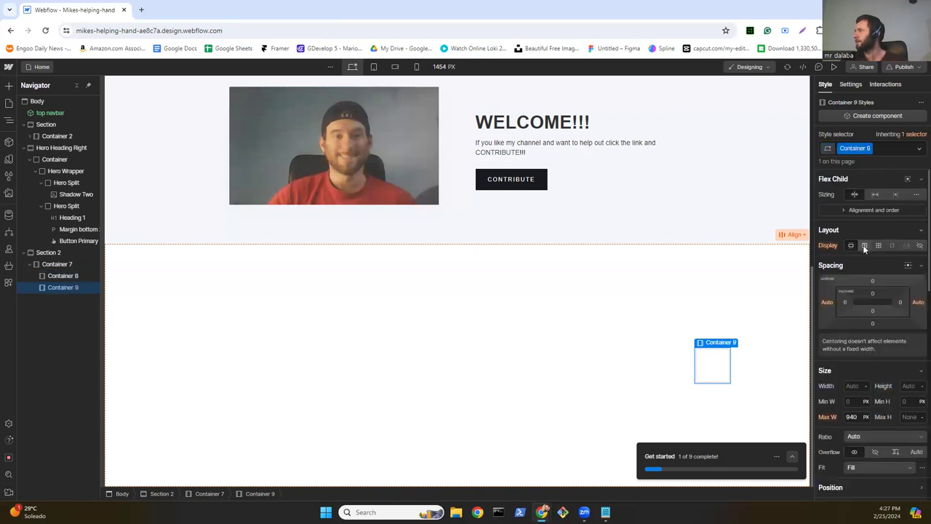
scroll(867, 331, "down", 3)
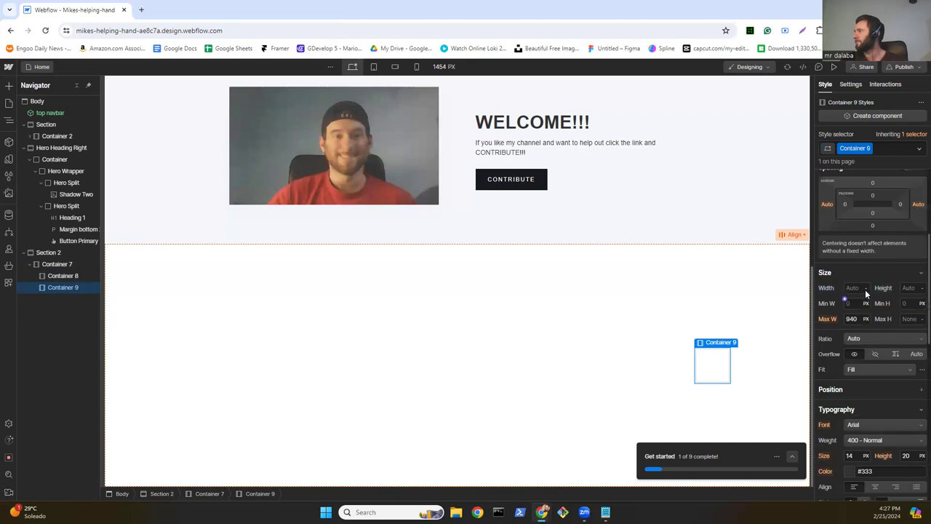
Step: Size Container 9 to 50% width, 50% max width and 500 px height
left_click(866, 293)
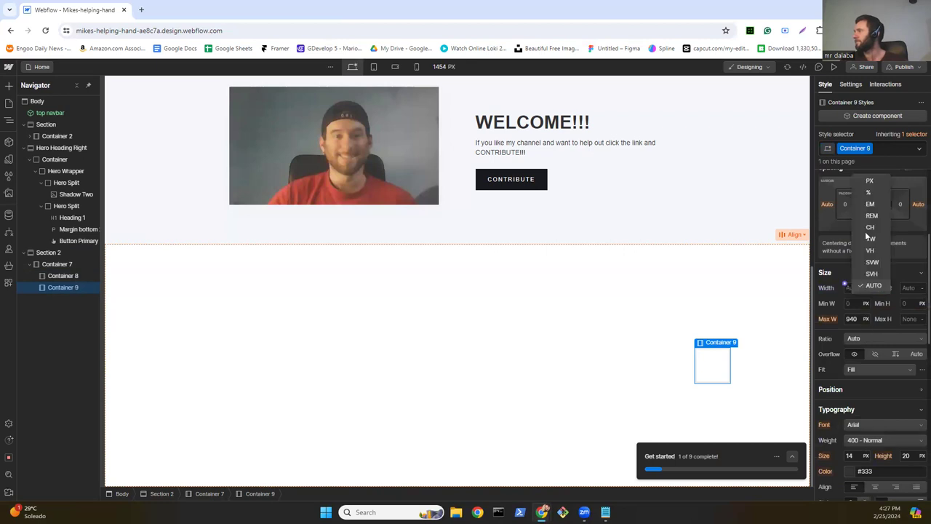
left_click(869, 193)
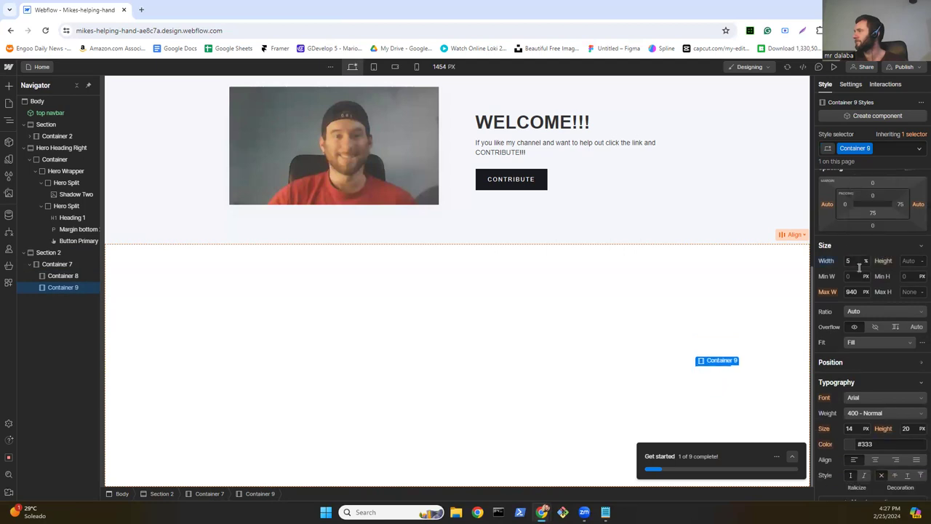
left_click(865, 292)
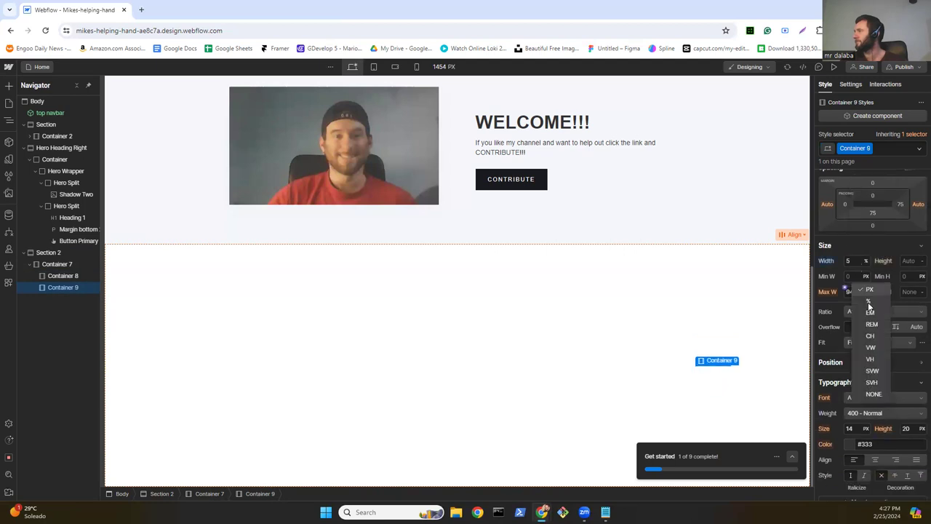
left_click(869, 301)
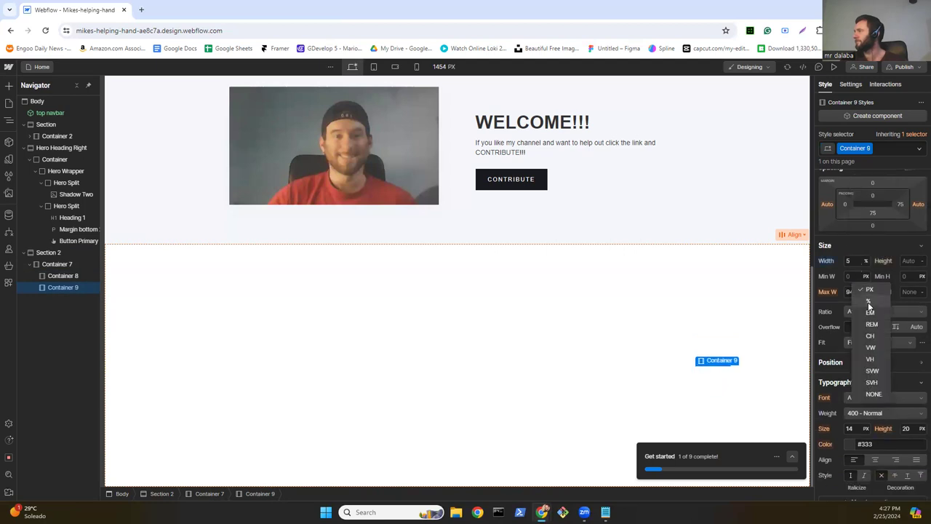
left_click(853, 261)
type("0")
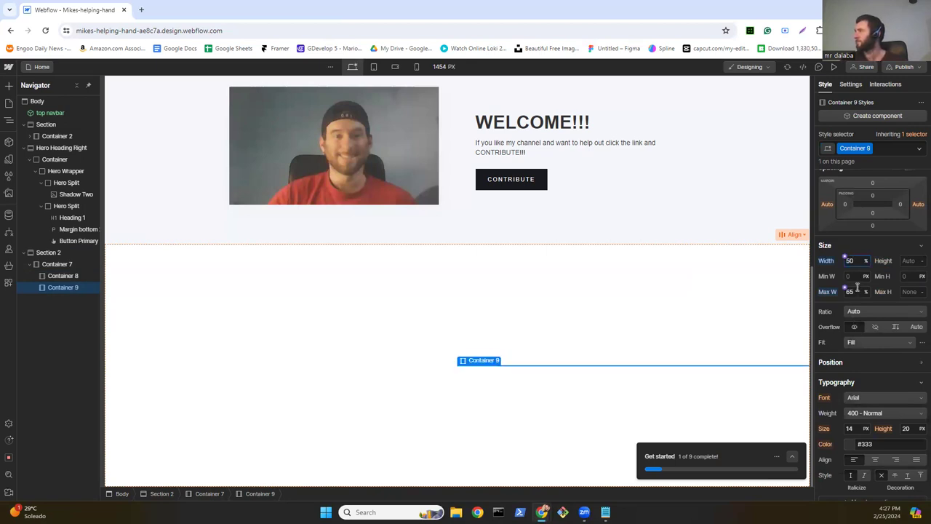
double_click(855, 290)
type("50")
left_click(915, 262)
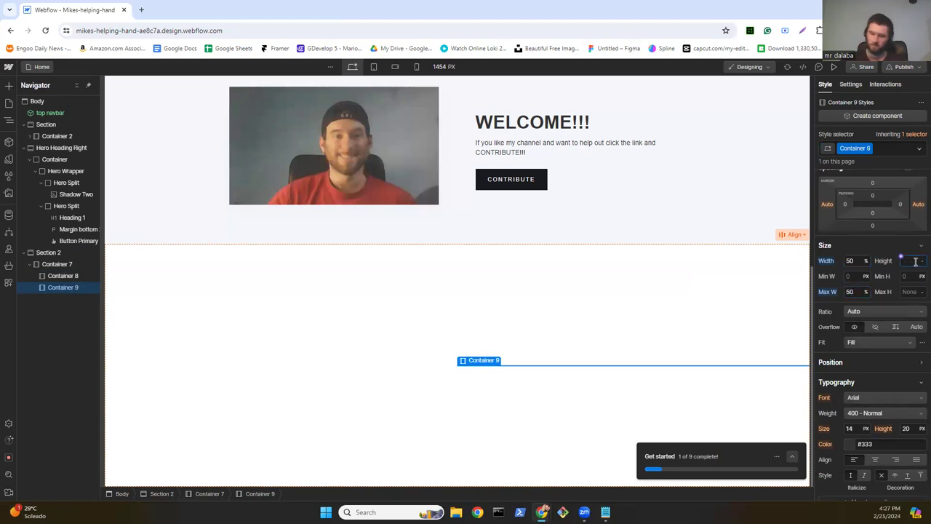
type("500")
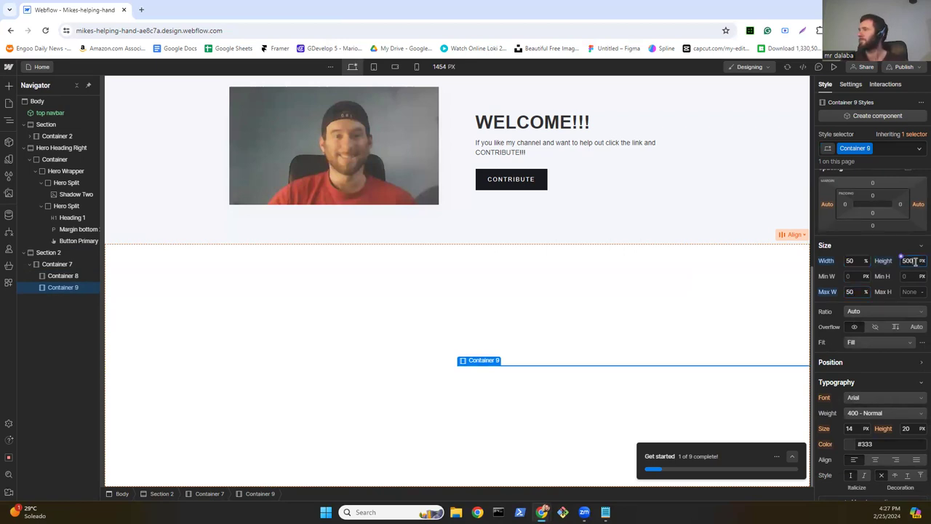
key("Return")
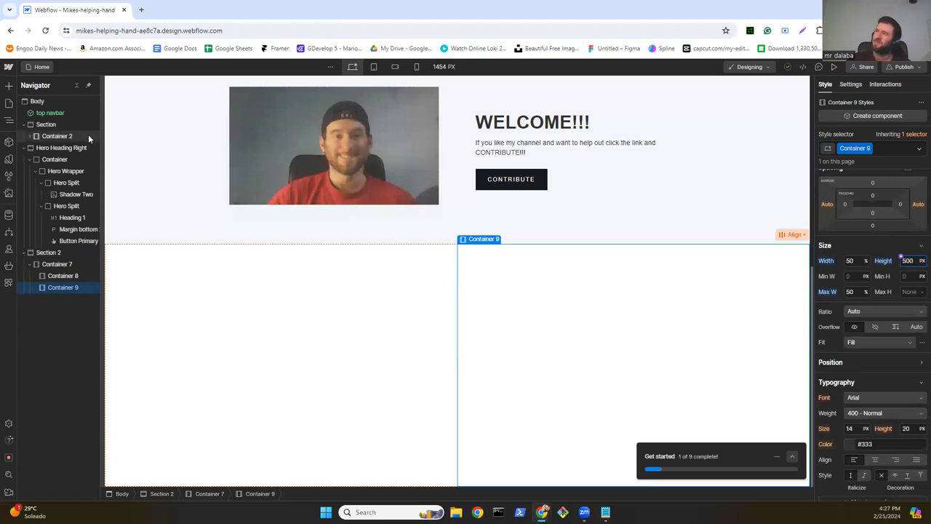
Step: Drop a Container into Container 8, then set Container 8 to Flex with align and justify centred
left_click(7, 88)
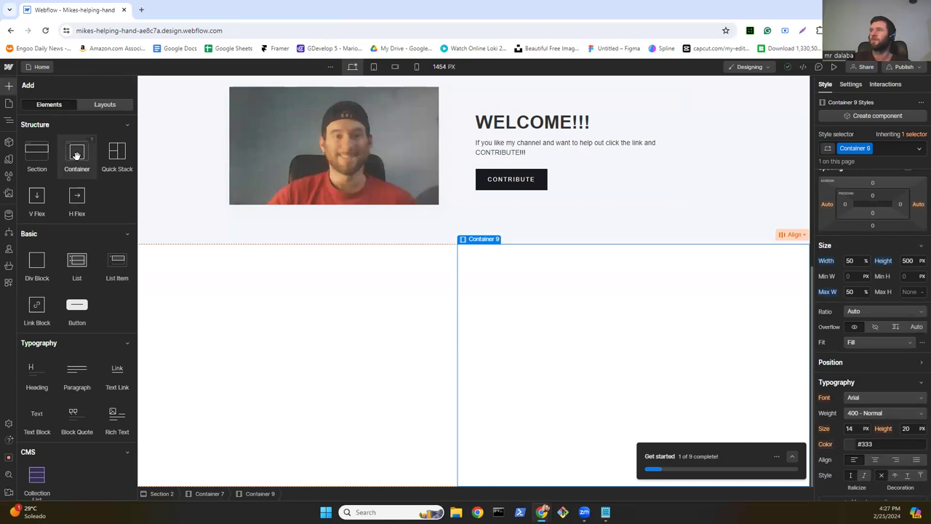
left_click_drag(134, 220, 201, 314)
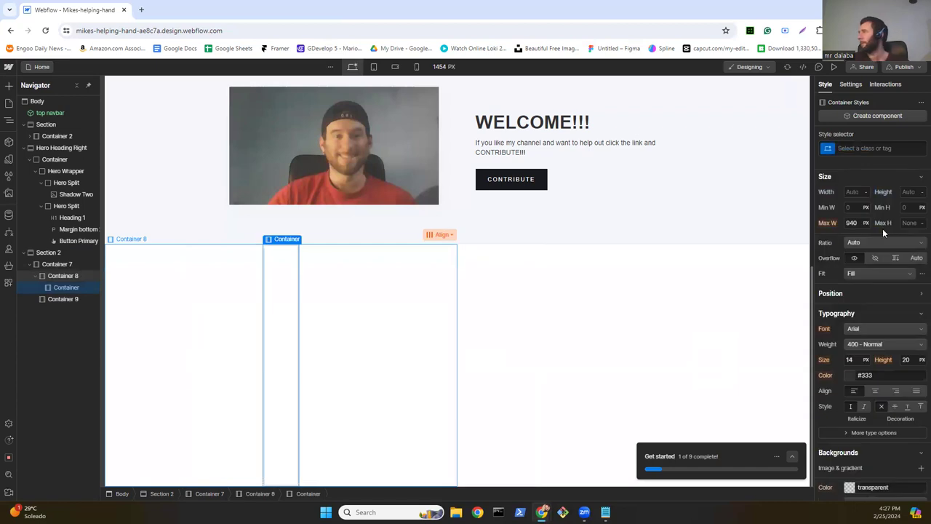
left_click(356, 339)
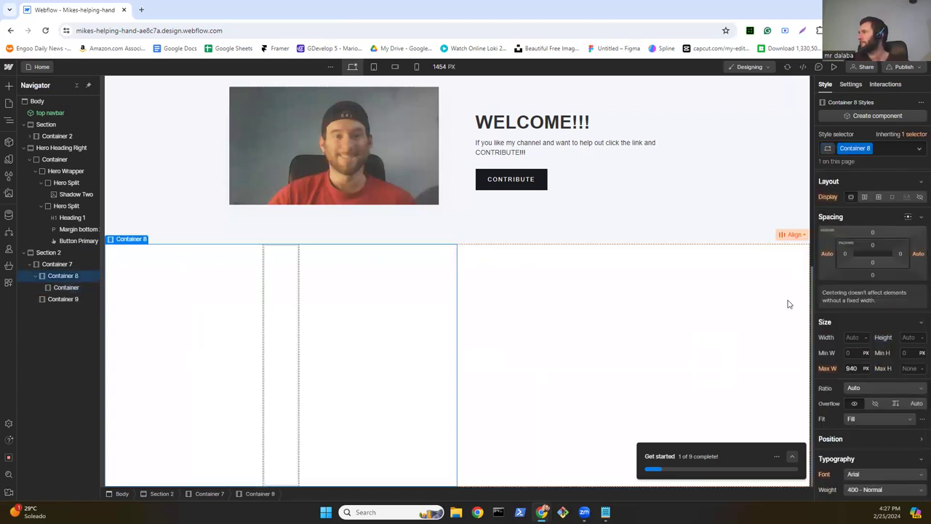
left_click(851, 197)
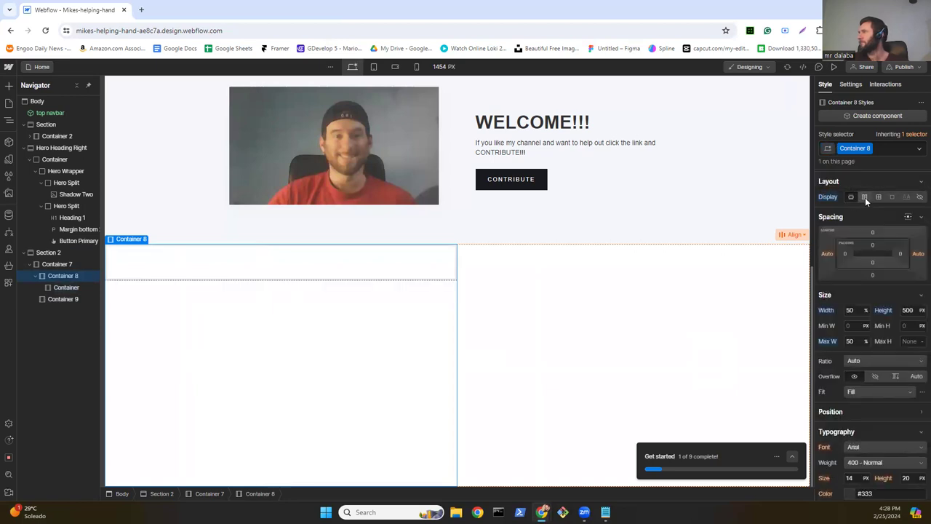
left_click(864, 197)
left_click(869, 231)
left_click(869, 248)
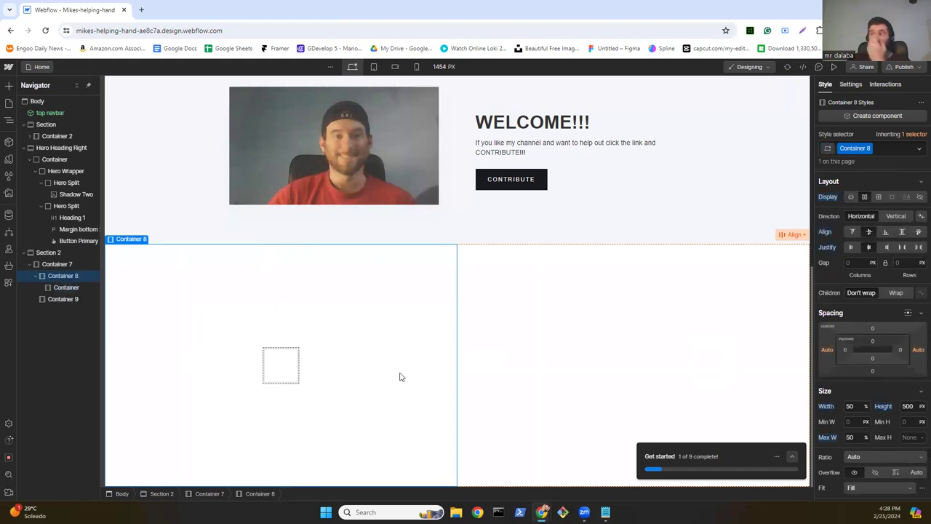
left_click(281, 373)
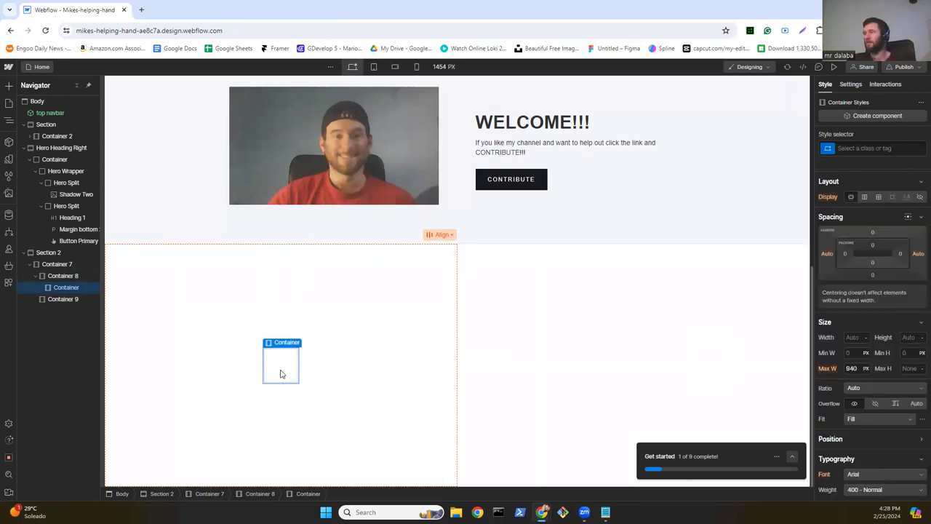
Step: Duplicate the small box into Container 9 and centre it there with a flex layout
key("ctrl+d")
left_click_drag(362, 374, 573, 384)
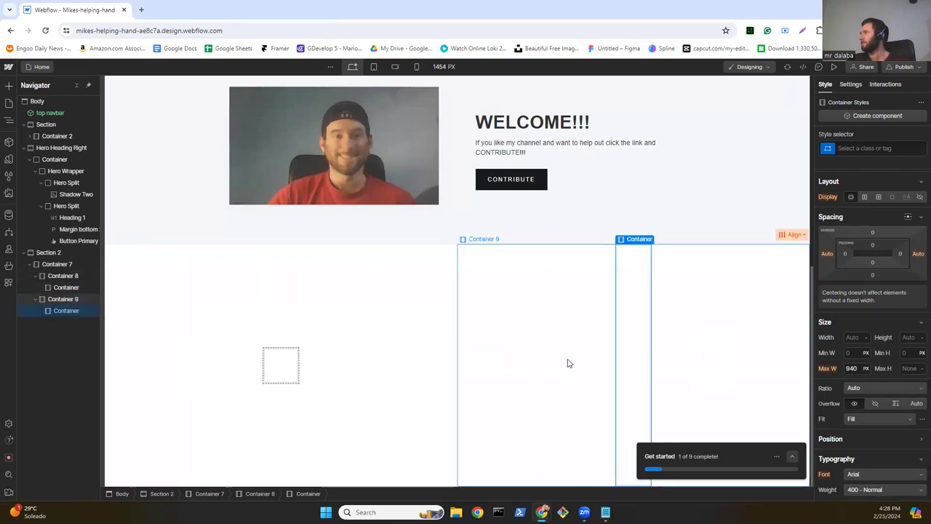
left_click(568, 362)
left_click(865, 197)
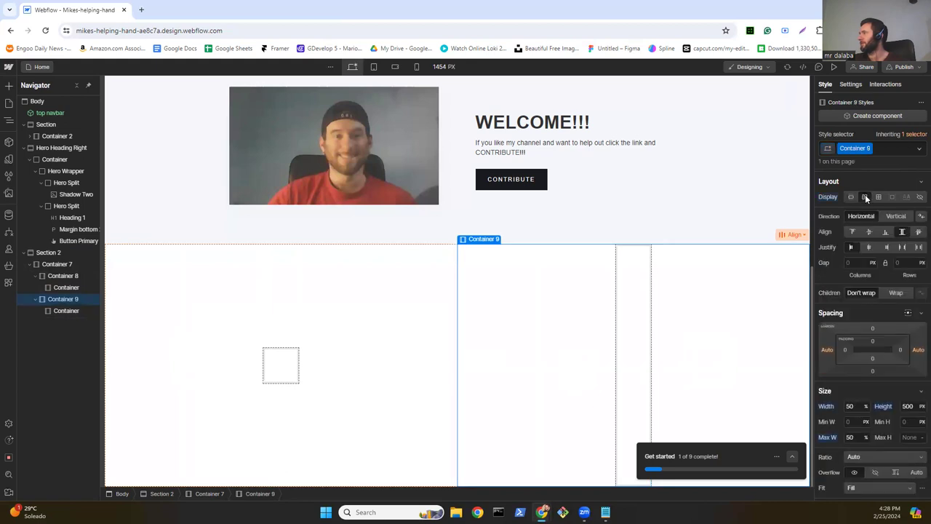
left_click(868, 232)
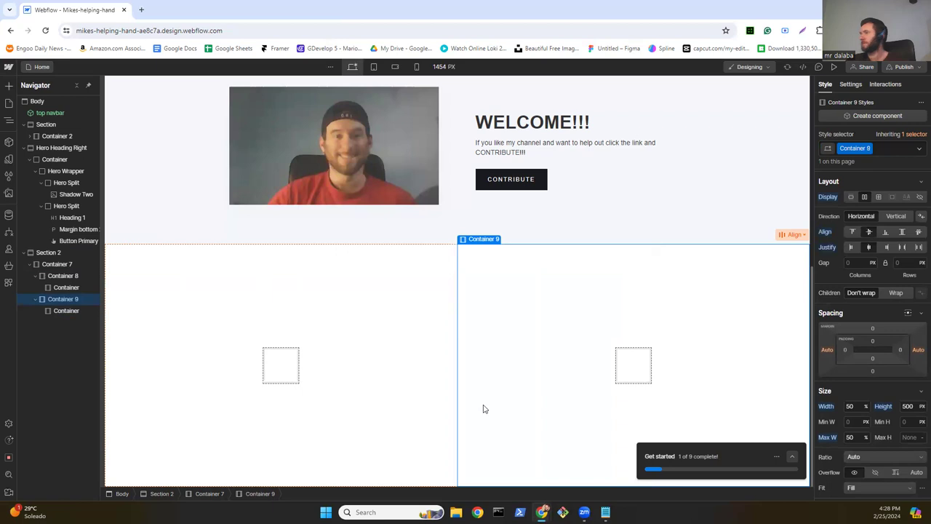
Step: Give the left small box, Container 10, a flex layout aligned to the start
left_click(273, 371)
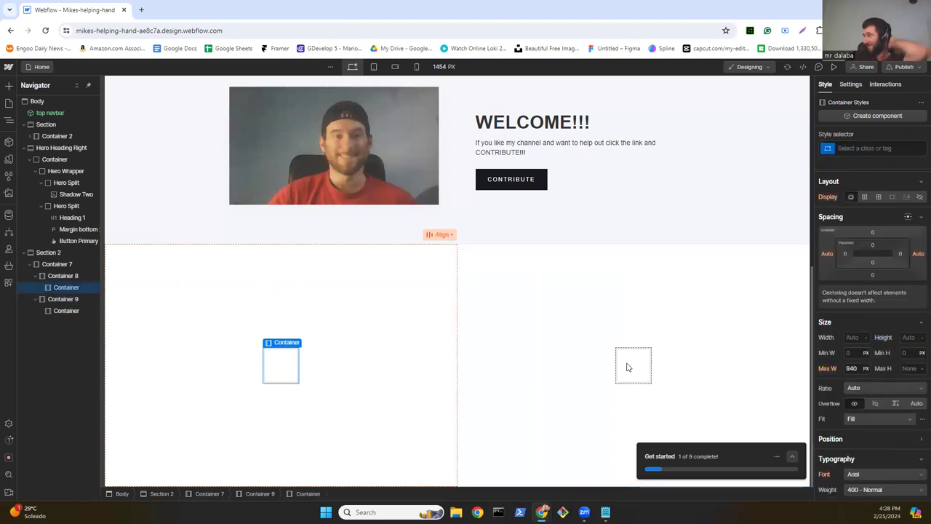
left_click(865, 197)
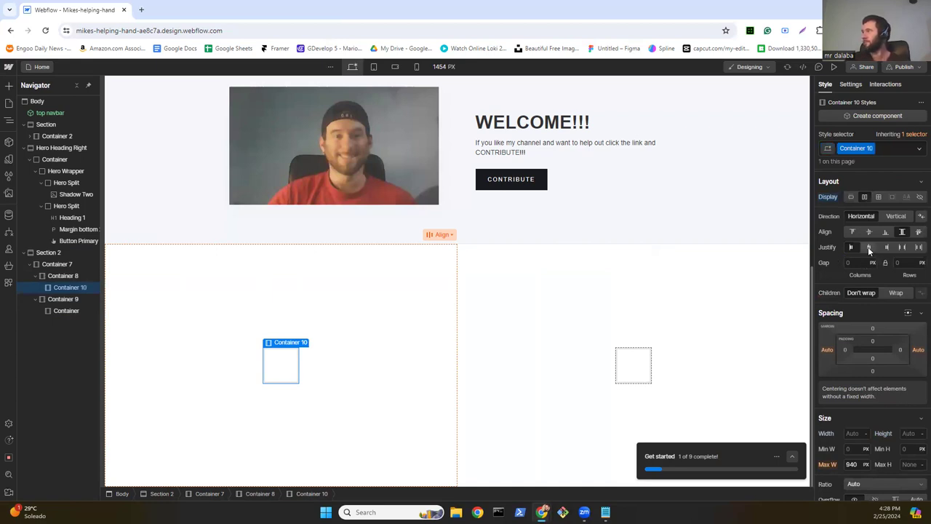
left_click(868, 247)
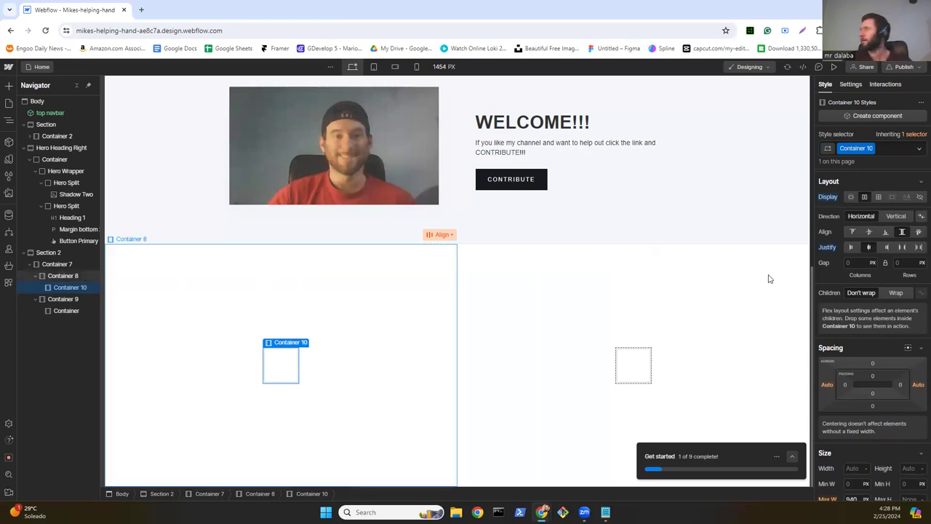
left_click(852, 247)
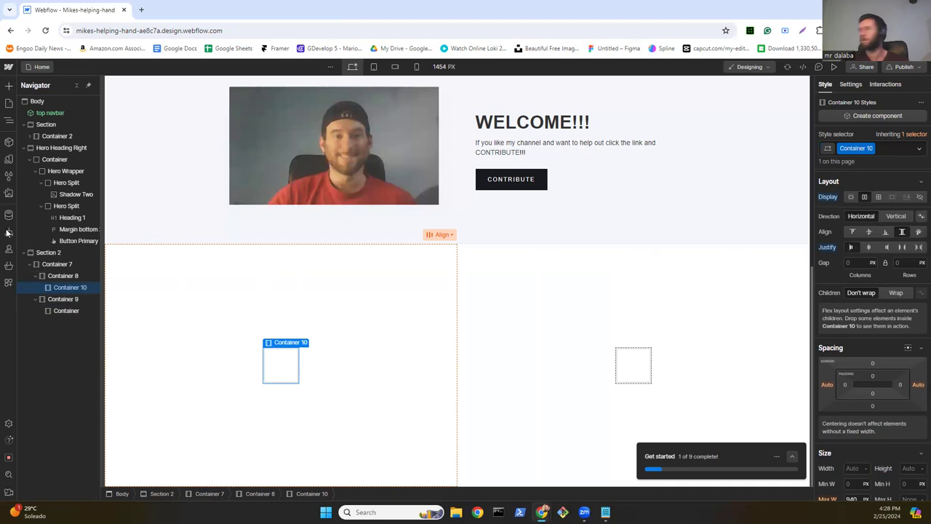
left_click(9, 85)
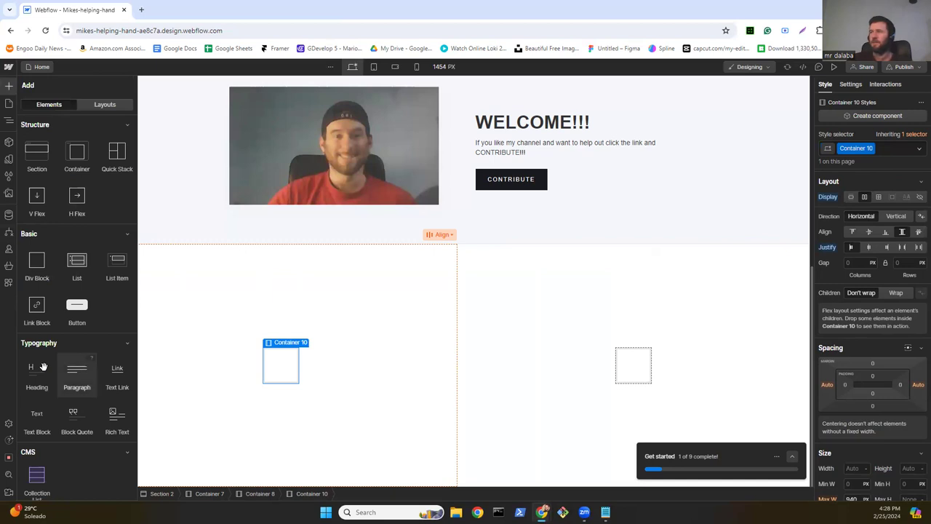
scroll(44, 367, "down", 3)
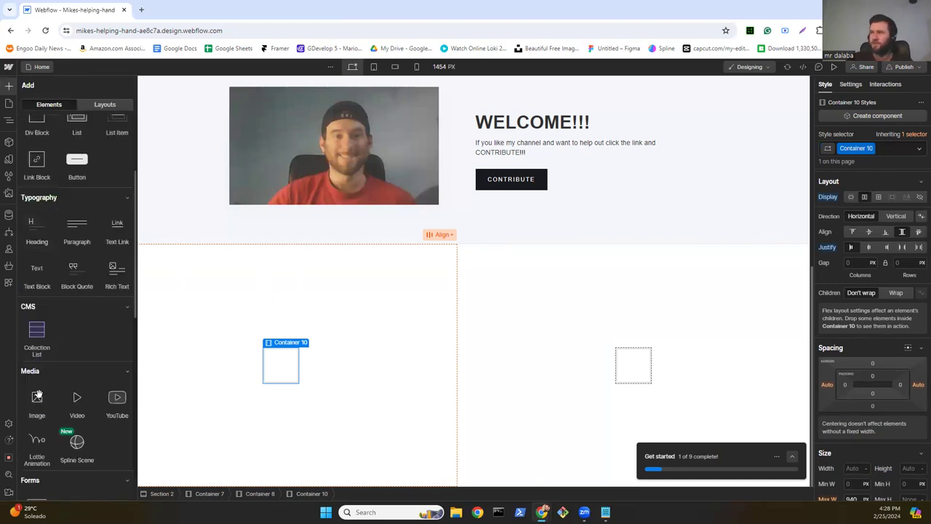
Step: Place the helping-hand logo image in Container 10 and set its width to 50 px
left_click_drag(36, 397, 271, 368)
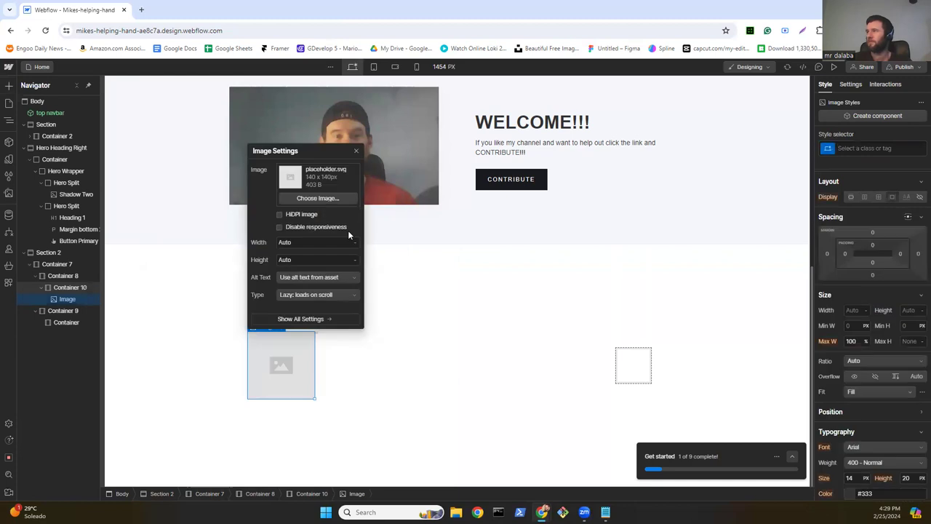
left_click(329, 196)
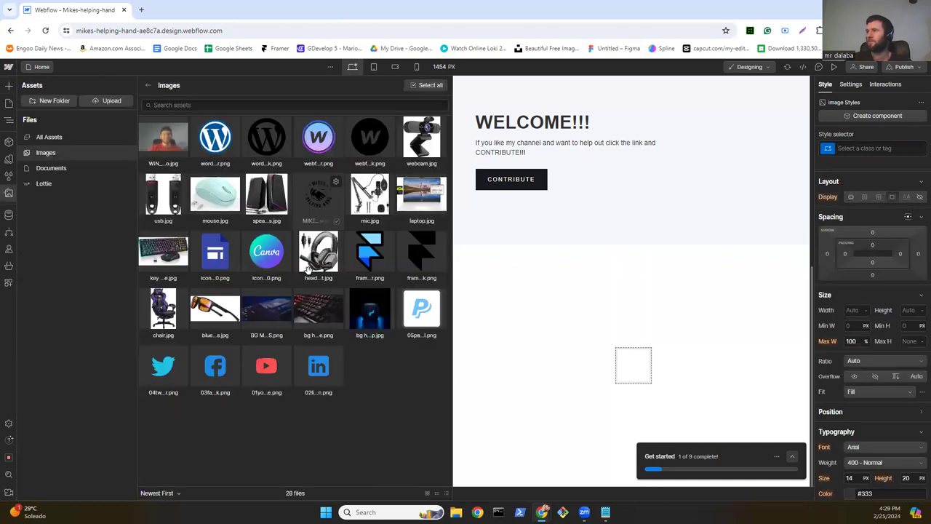
left_click(328, 202)
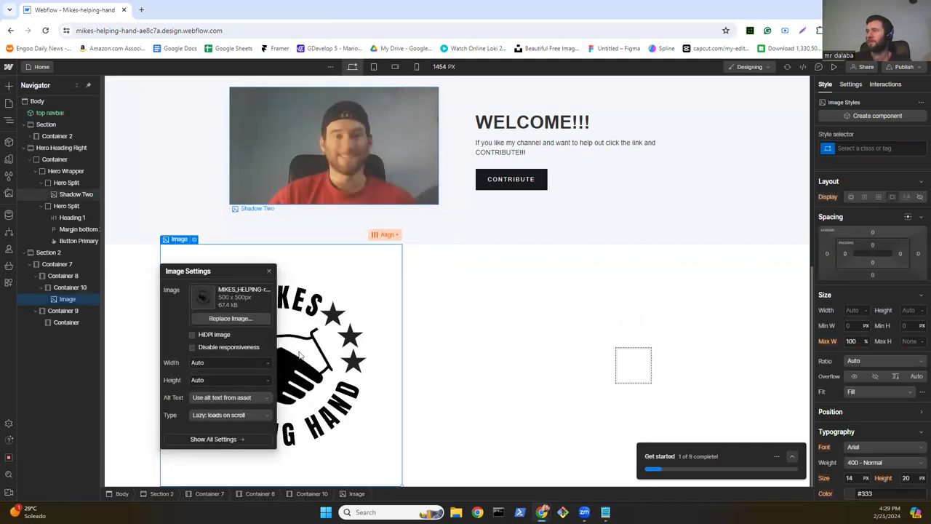
left_click(225, 362)
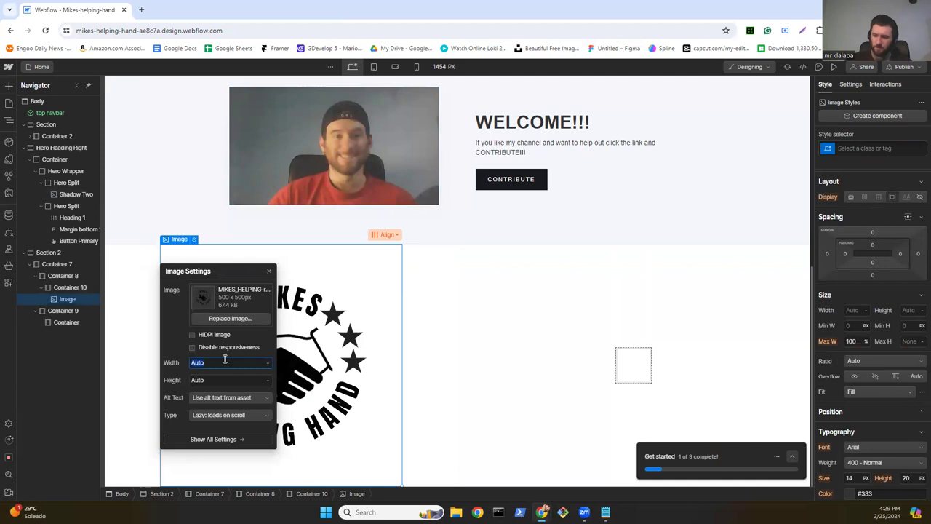
type("50")
key("Return")
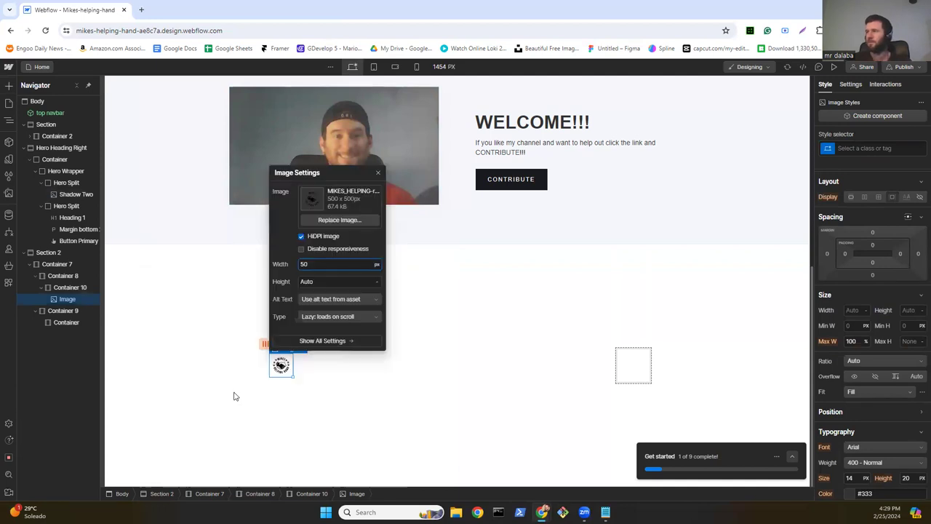
left_click(8, 86)
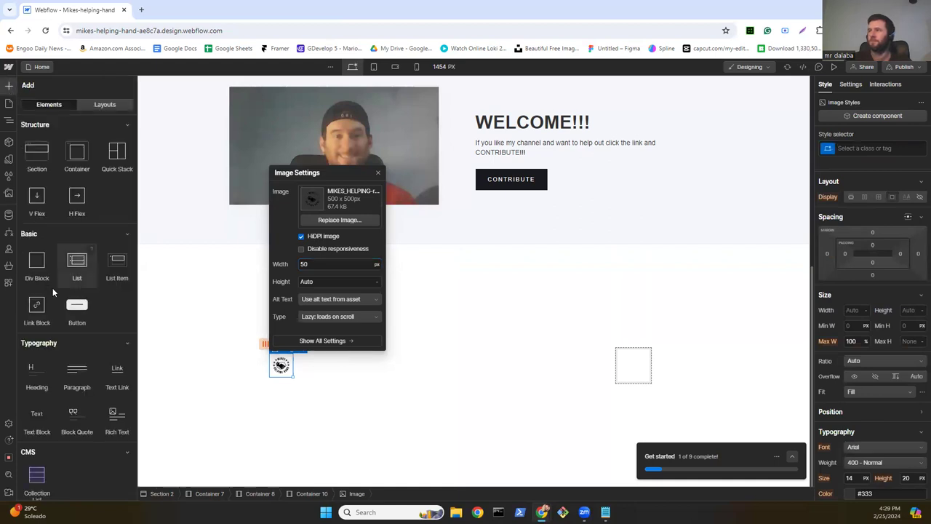
scroll(40, 320, "down", 3)
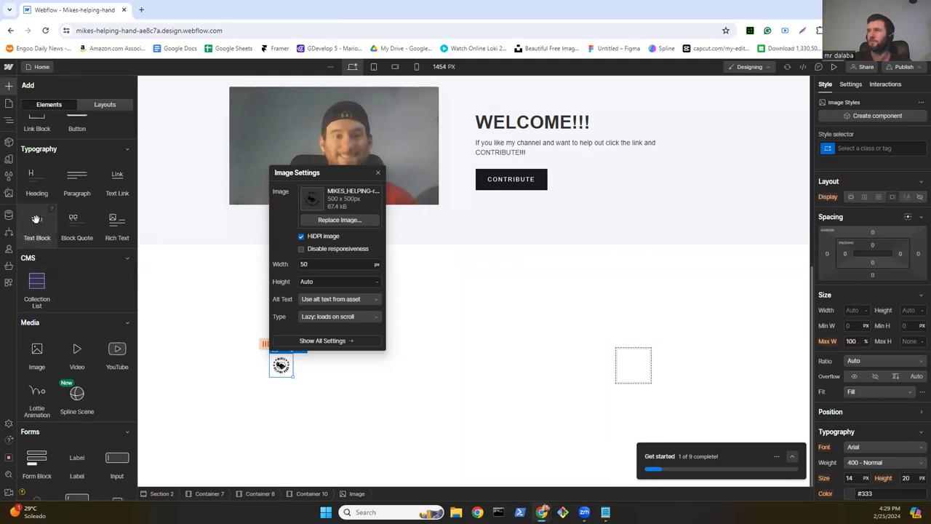
Step: Add a text block to Container 10 and make Container 10 a vertical flex column
left_click_drag(244, 354, 282, 373)
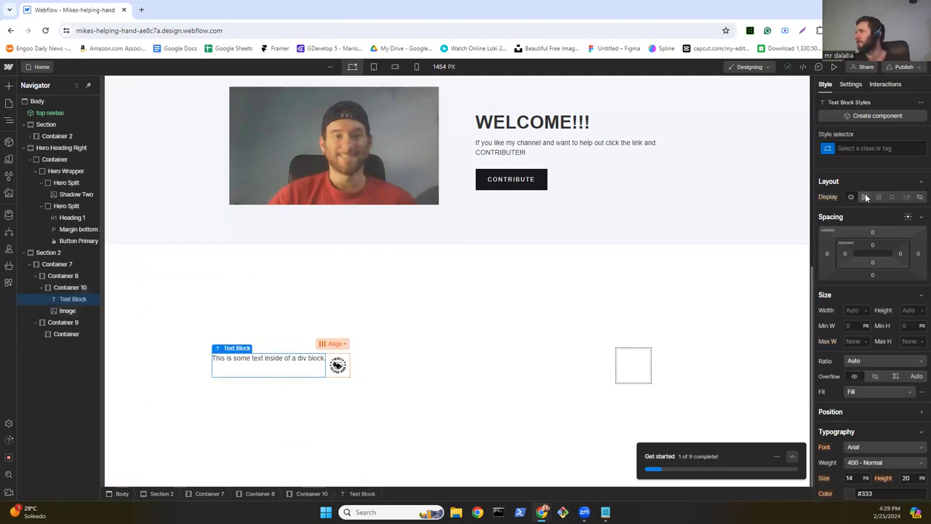
left_click(71, 288)
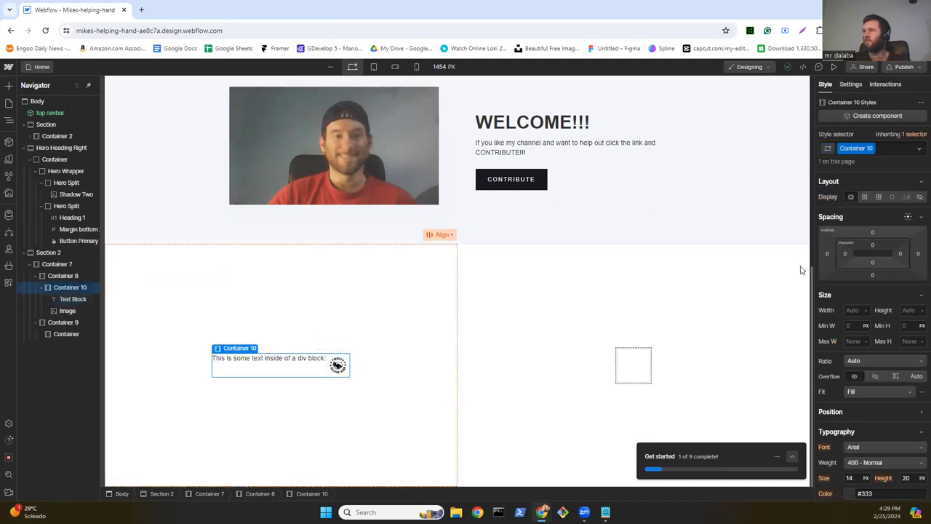
left_click(865, 197)
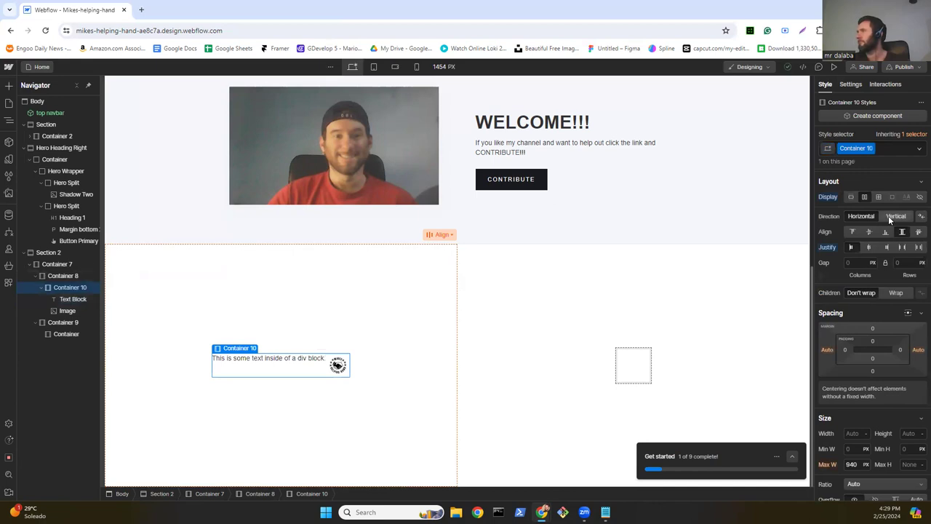
left_click(888, 215)
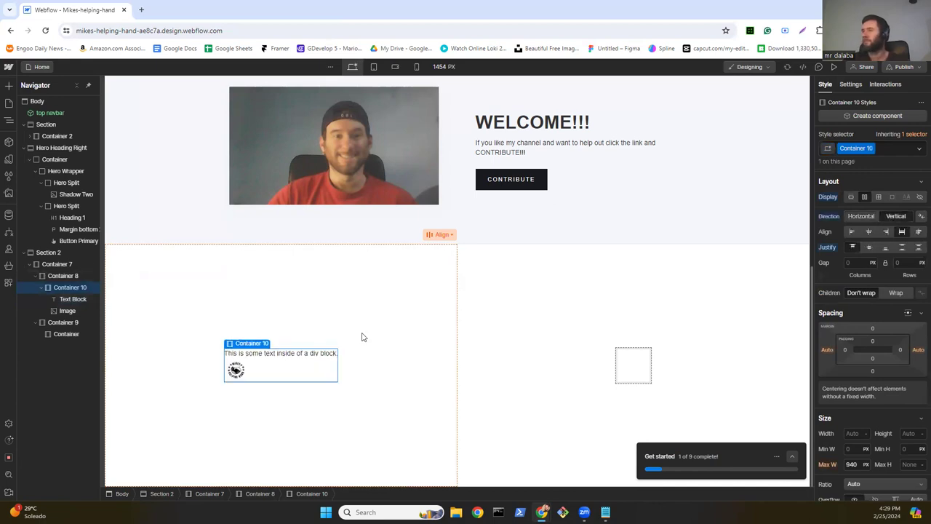
Step: Move the logo above the text block and set the text to 'Mikes Helping Hand is here to help!'
left_click(67, 310)
left_click_drag(62, 294, 61, 293)
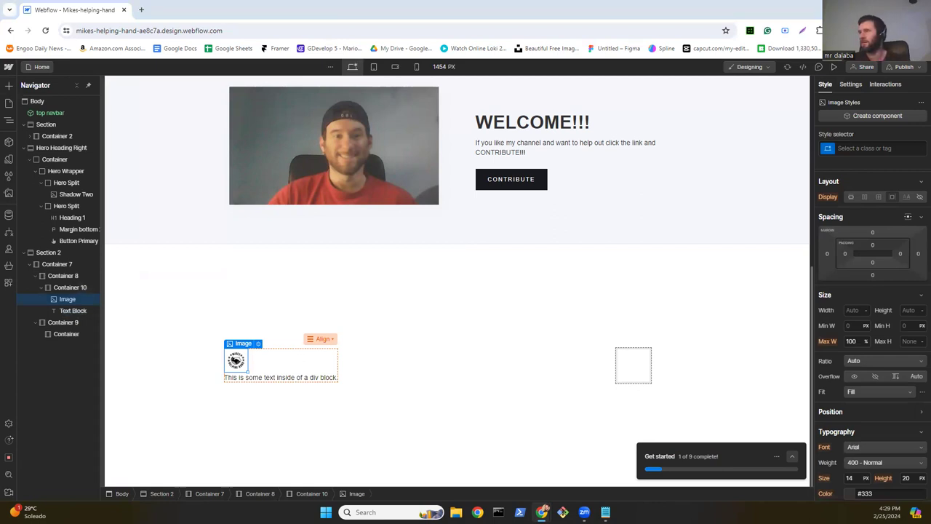
left_click(279, 376)
double_click(278, 376)
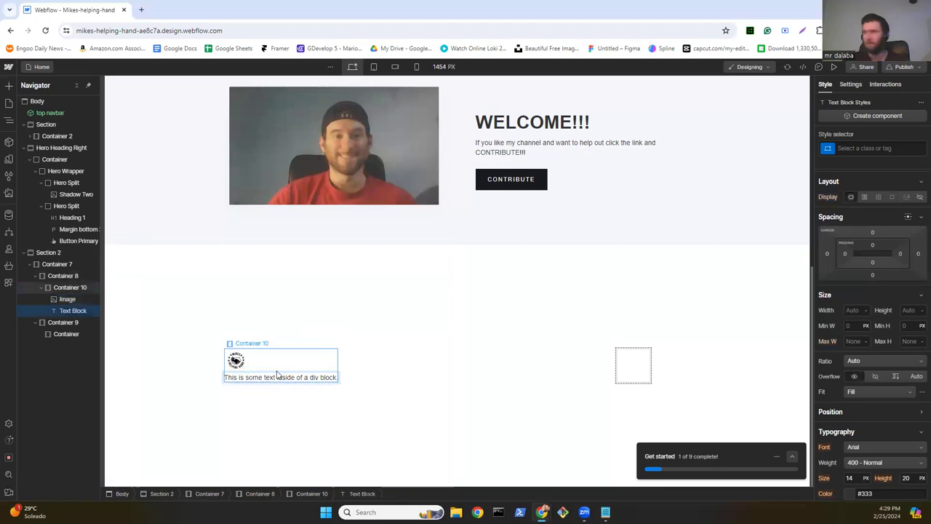
key("ctrl+a")
type("Mikes Helping Hand is here to help!")
key("Escape")
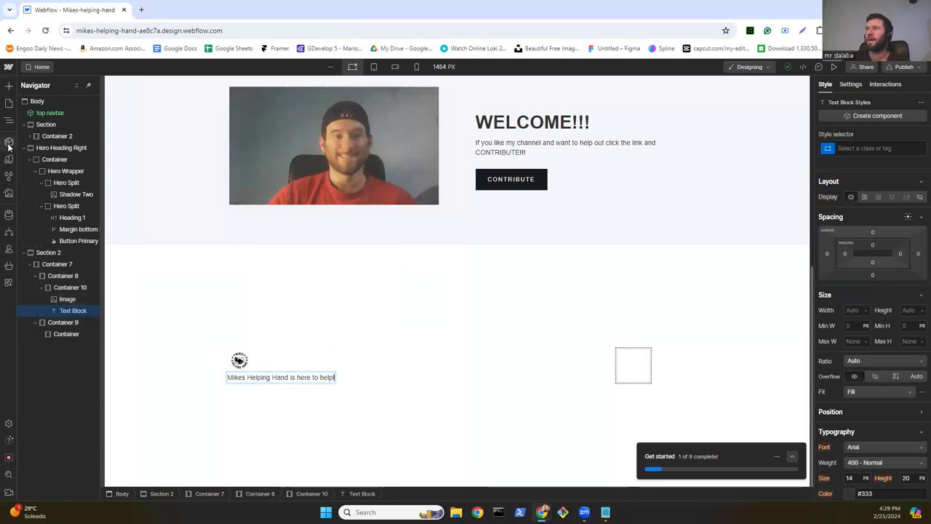
Step: Drop the social navs component below the tagline and widen the logo image to 150 px
left_click(9, 145)
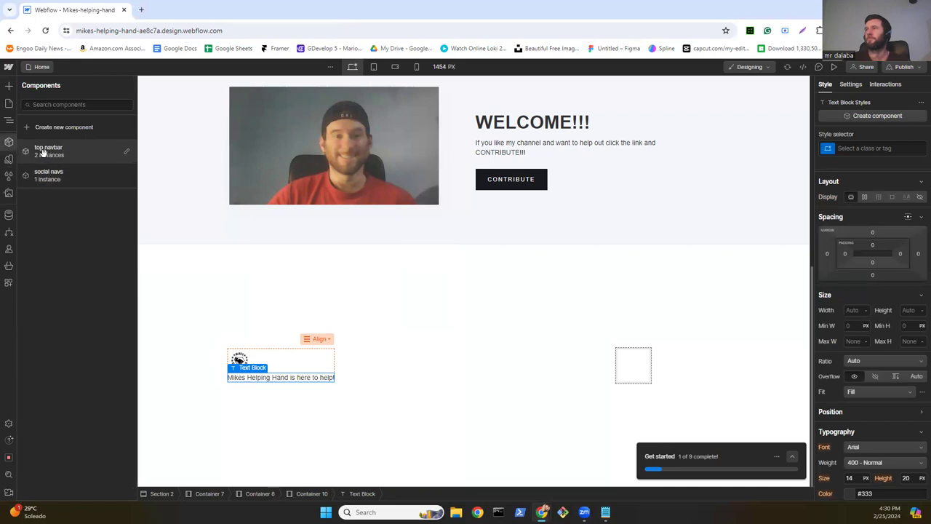
left_click_drag(43, 177, 262, 380)
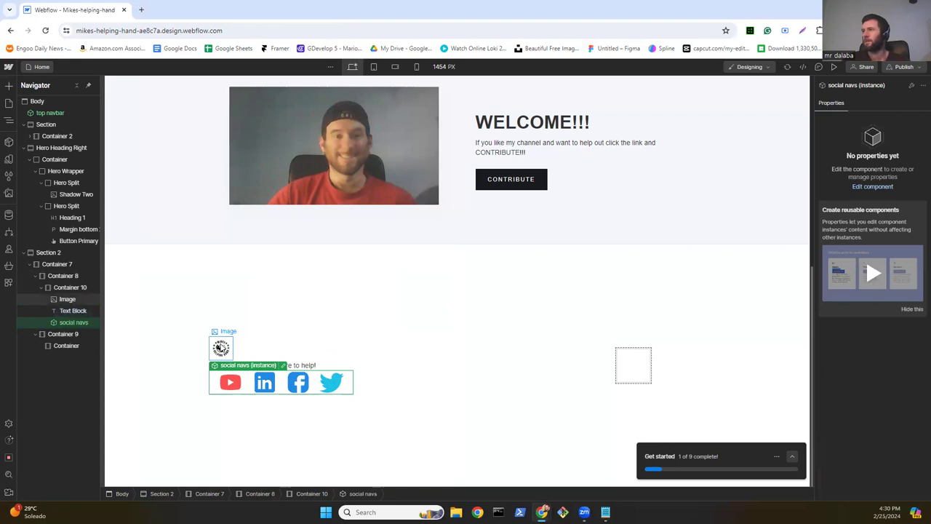
left_click(220, 349)
double_click(220, 349)
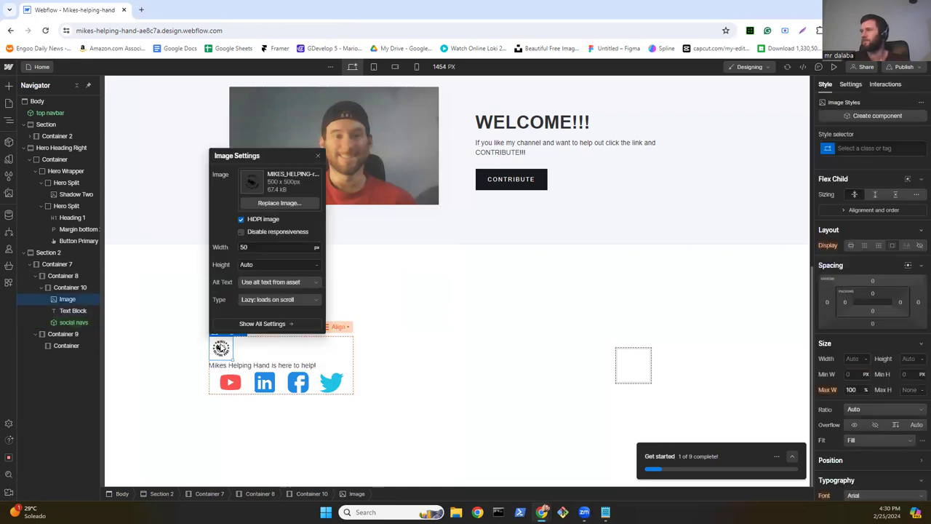
left_click(262, 246)
type("15")
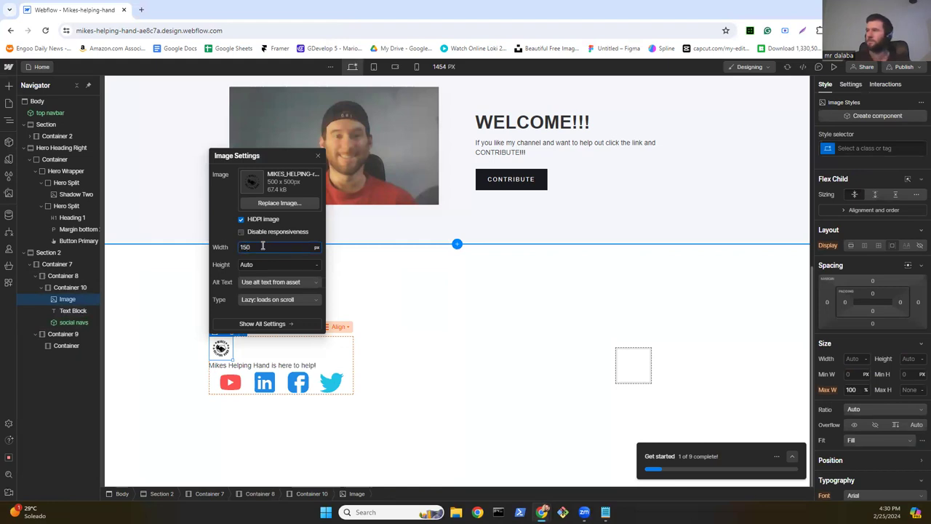
key("Return")
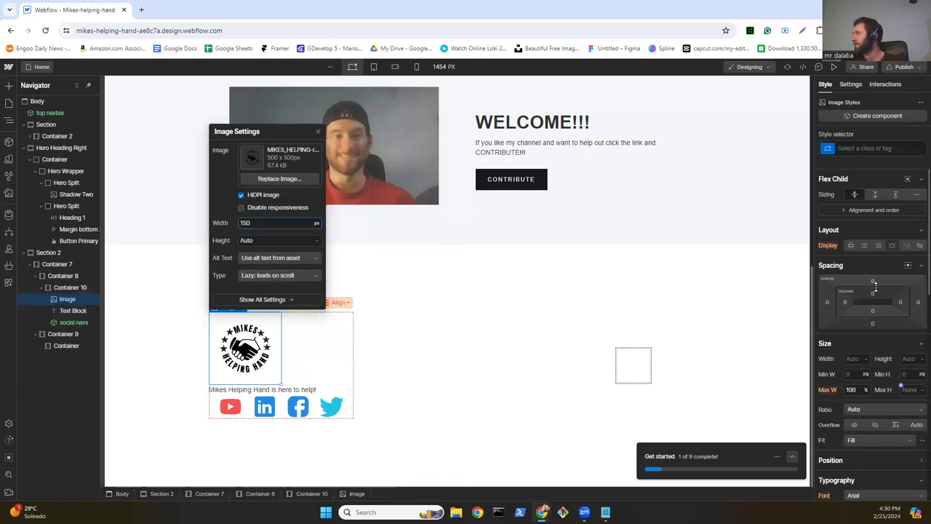
Step: Give the logo image a #ffffff background and a 100 px border radius
scroll(877, 297, "down", 5)
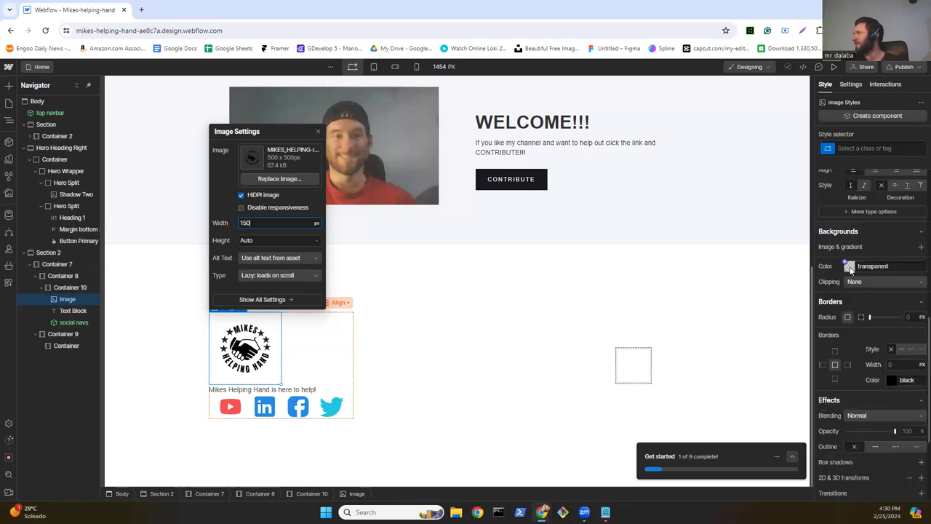
left_click(849, 266)
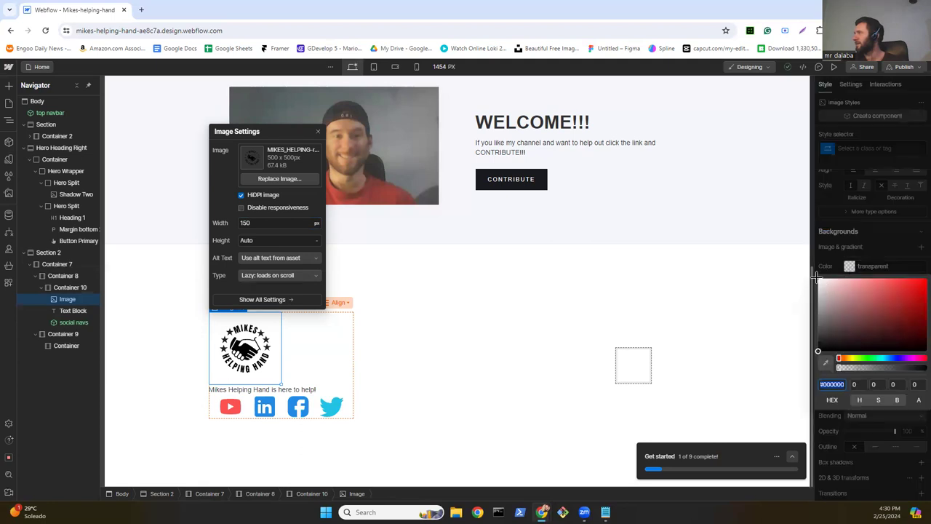
left_click(818, 279)
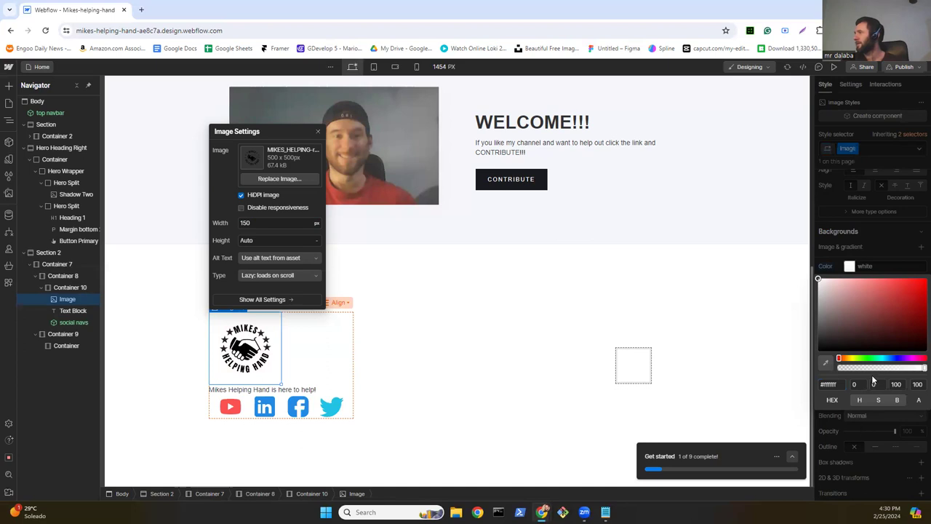
key("Escape")
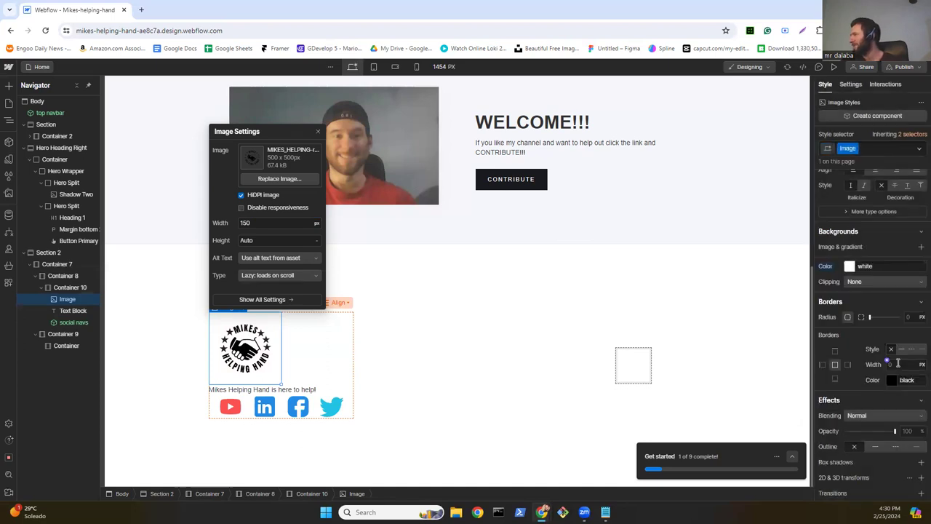
left_click_drag(868, 316, 869, 316)
left_click(909, 318)
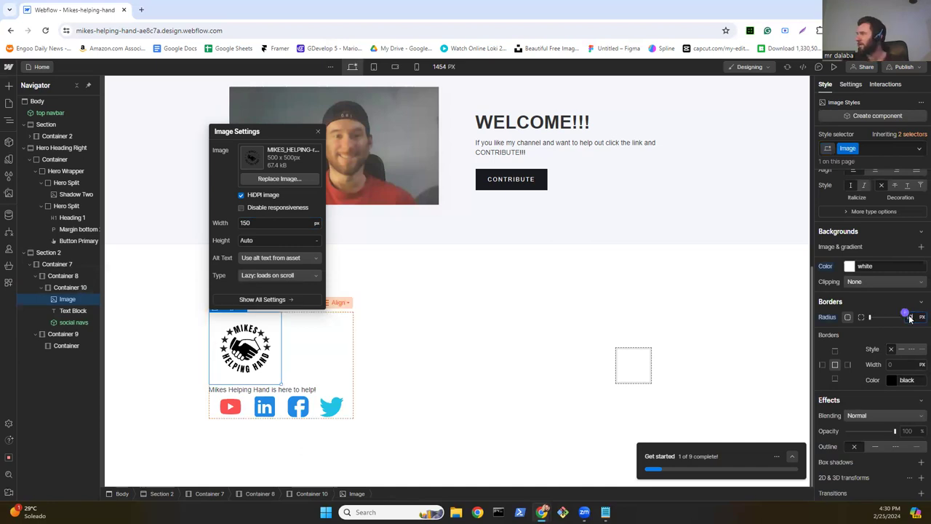
type("100")
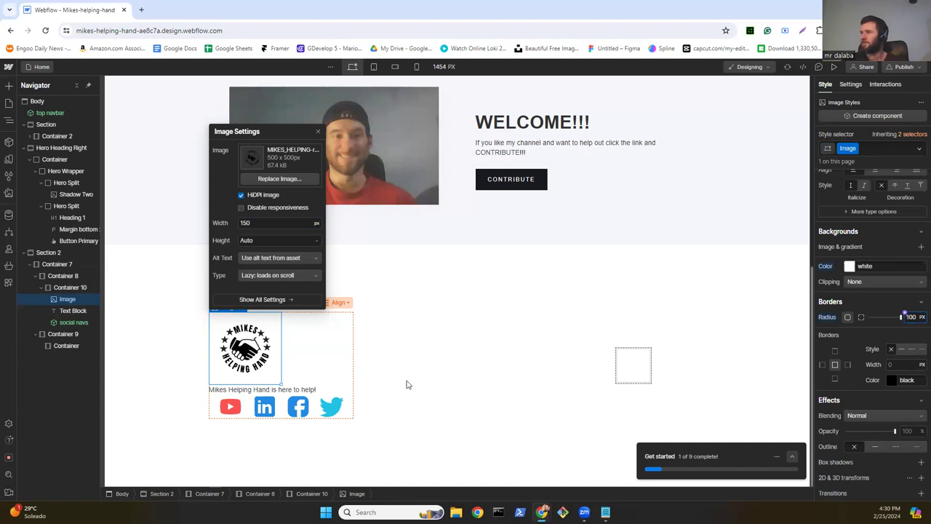
left_click(355, 393)
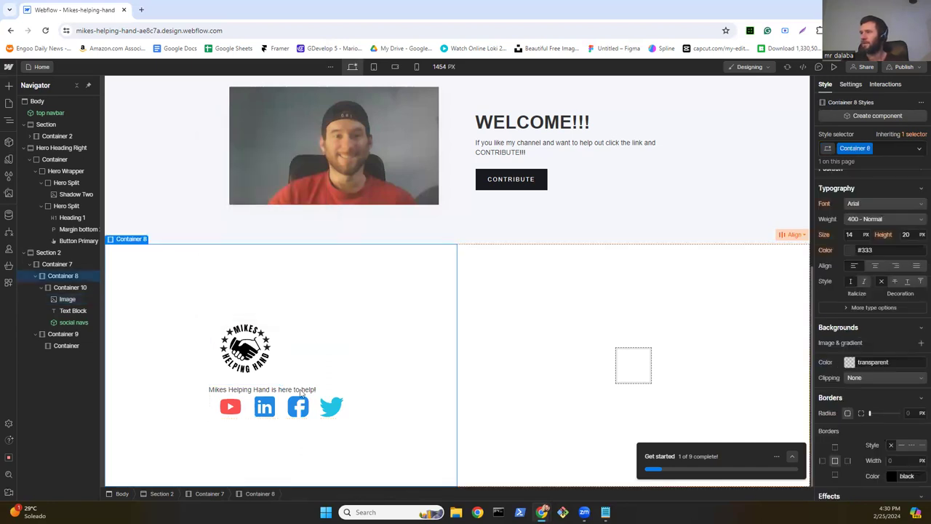
Step: Set the tagline text block's typography colour to white (#ffffff)
left_click(302, 392)
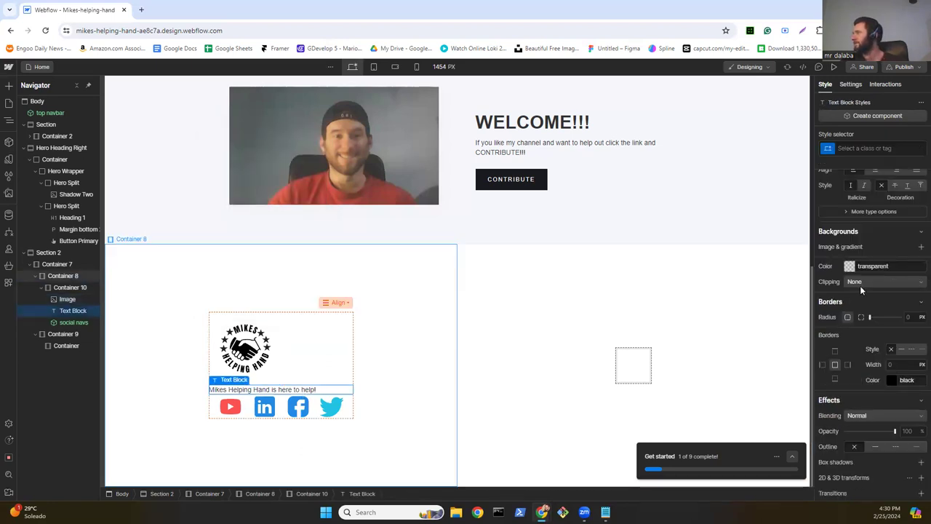
scroll(859, 285, "up", 3)
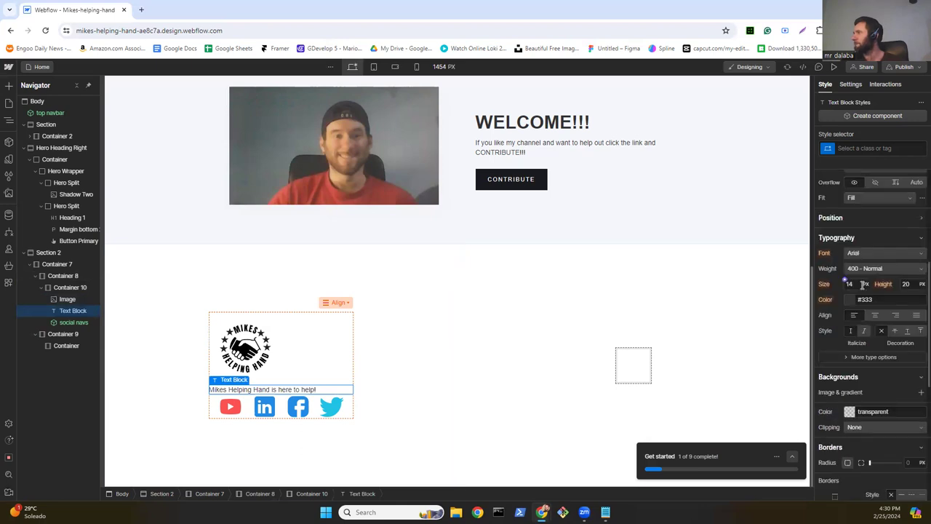
scroll(862, 284, "up", 2)
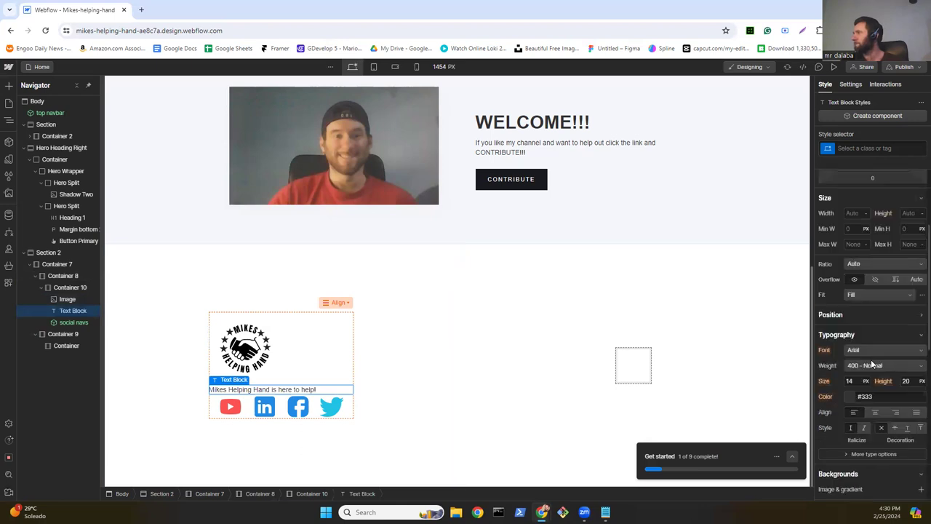
left_click(852, 397)
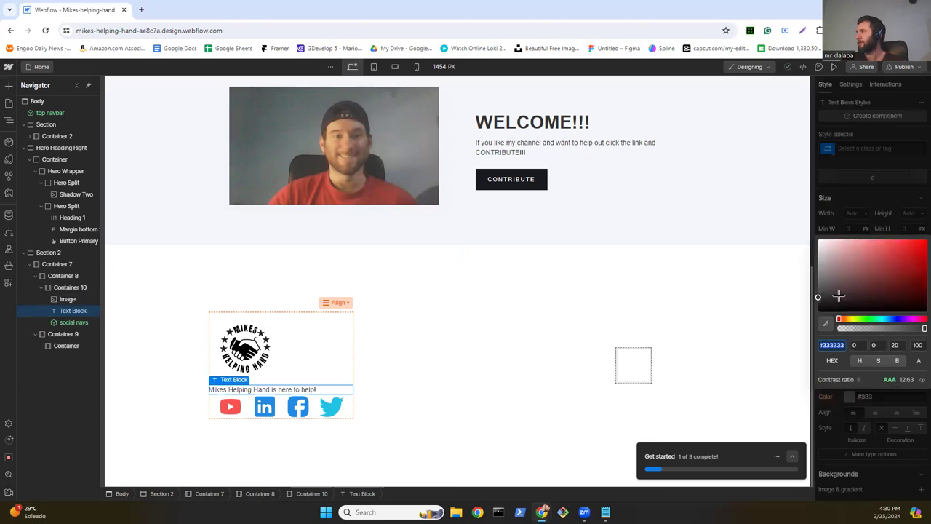
left_click(818, 240)
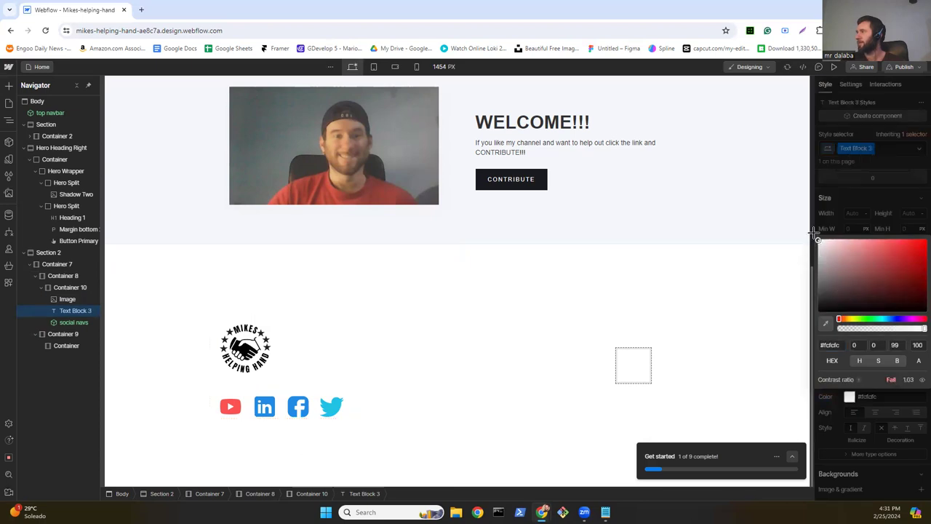
left_click(816, 235)
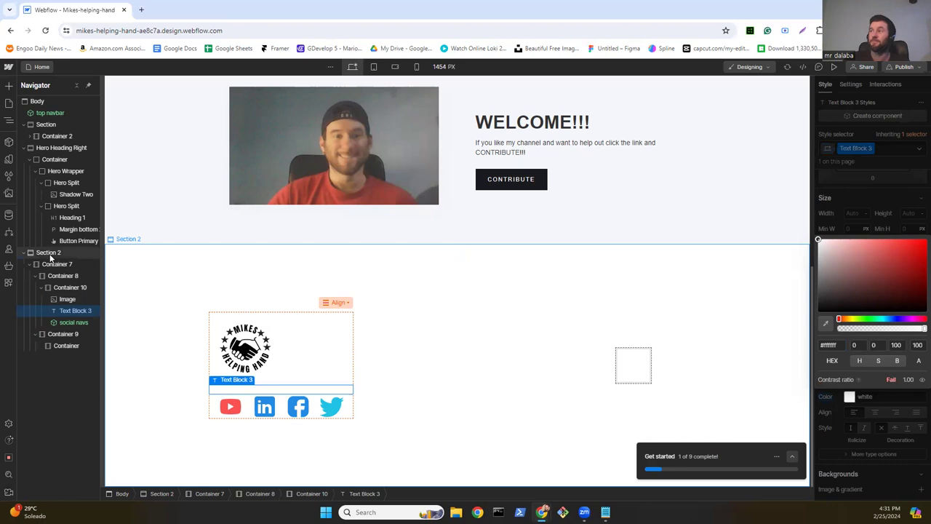
left_click(48, 252)
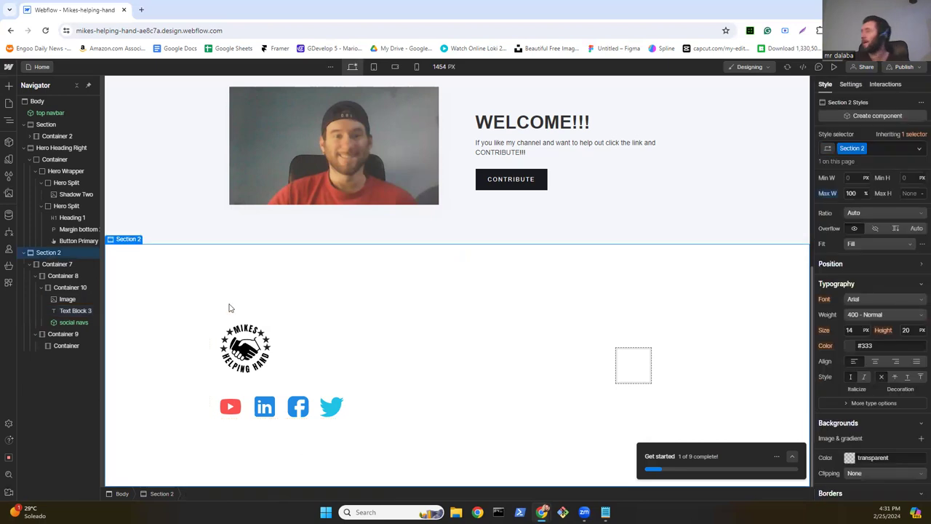
Step: Set Section 2's background colour to black (#000000)
left_click(849, 457)
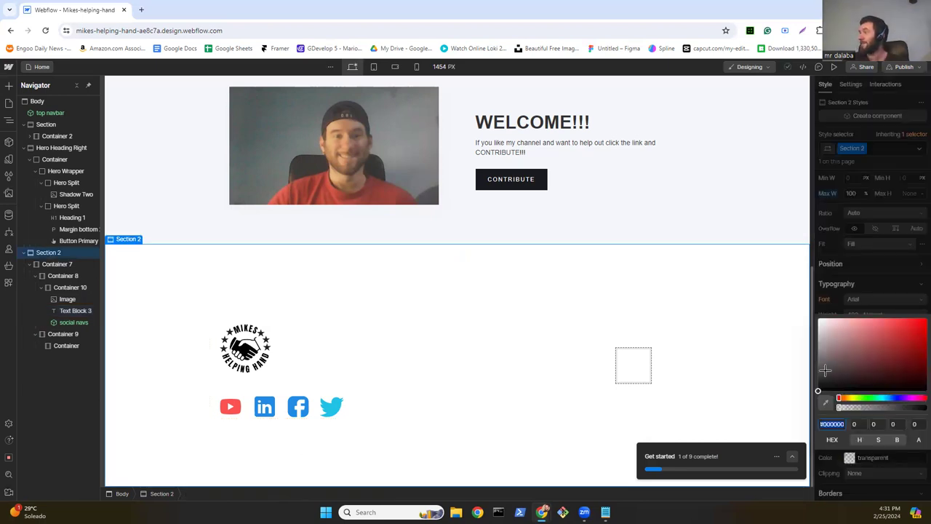
left_click(815, 393)
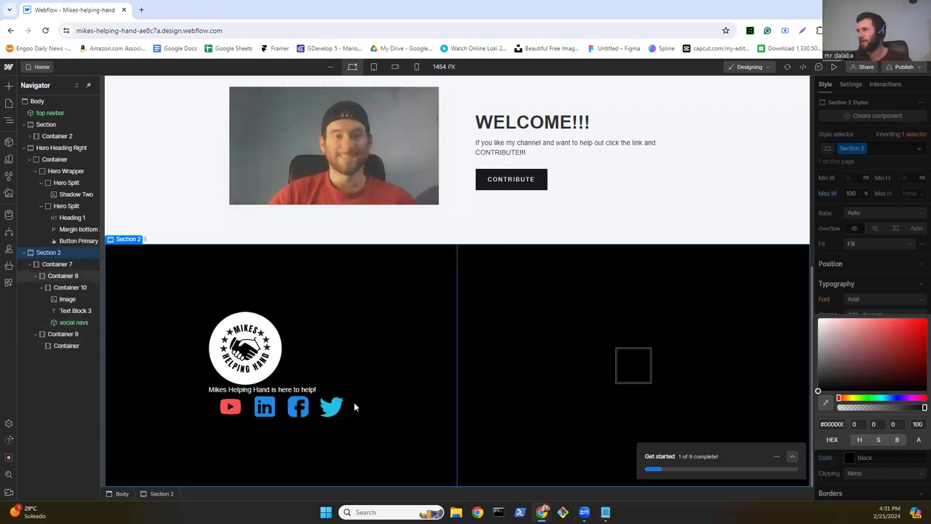
left_click(635, 370)
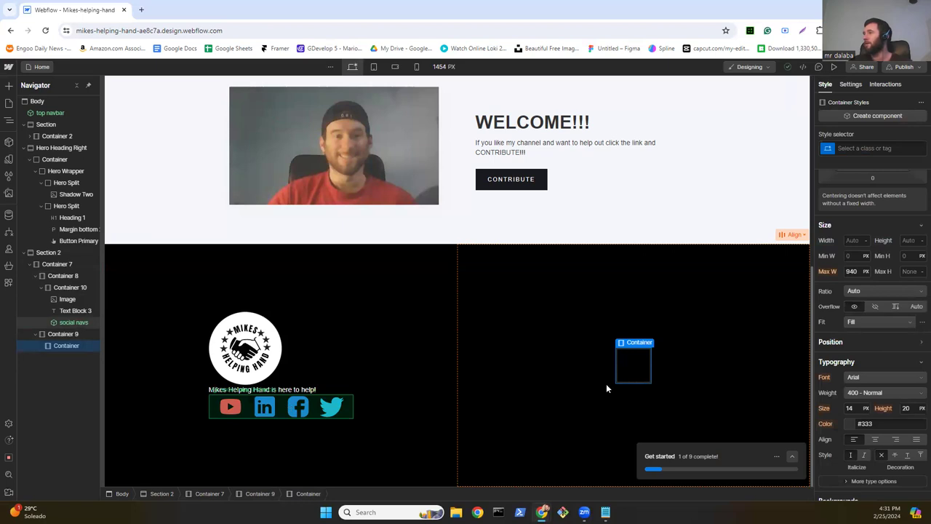
Step: Drag a Text Block from the Add panel into the empty right-hand Container 9
left_click(9, 86)
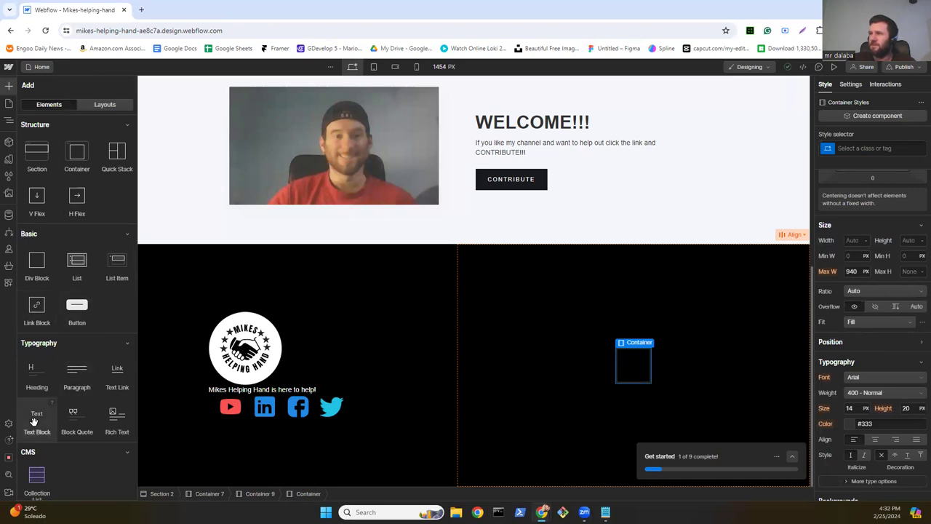
left_click_drag(33, 422, 638, 363)
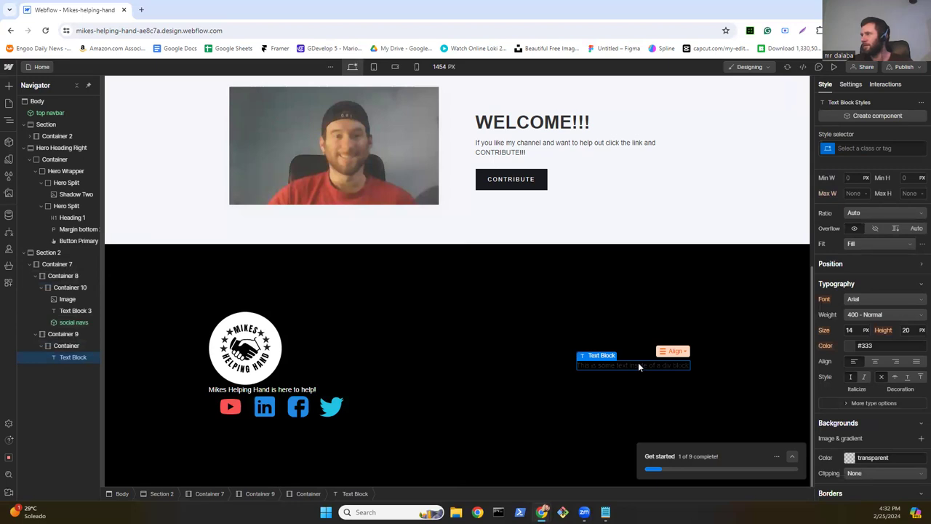
scroll(873, 291, "up", 1)
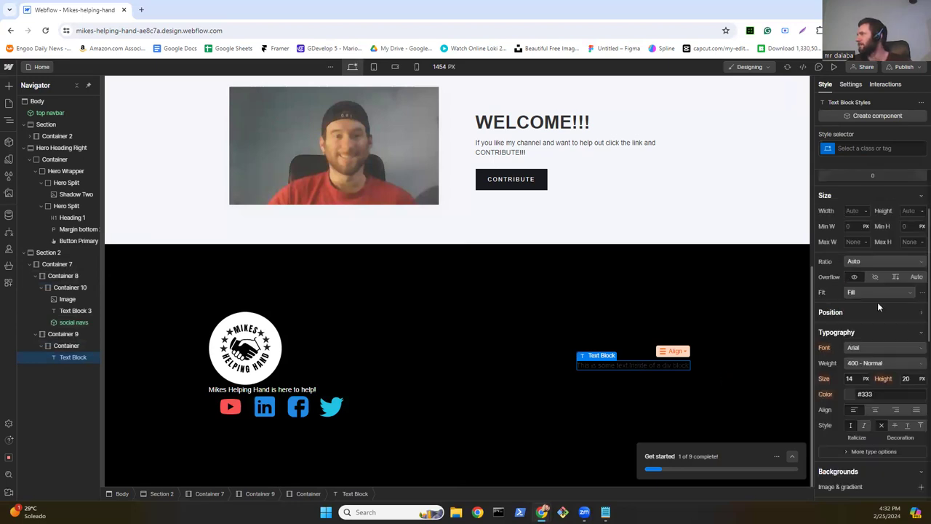
scroll(877, 334, "down", 1)
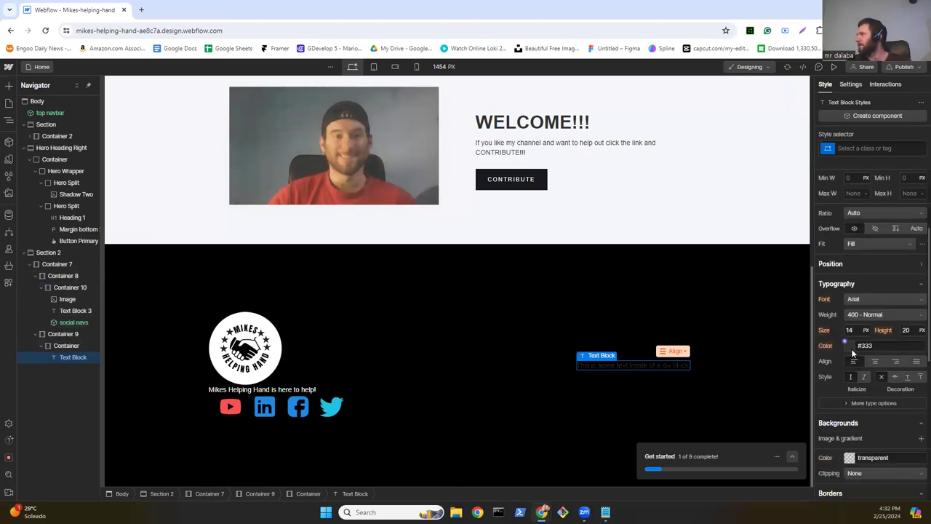
Step: Set the new Text Block 4's typography colour to white
left_click(853, 350)
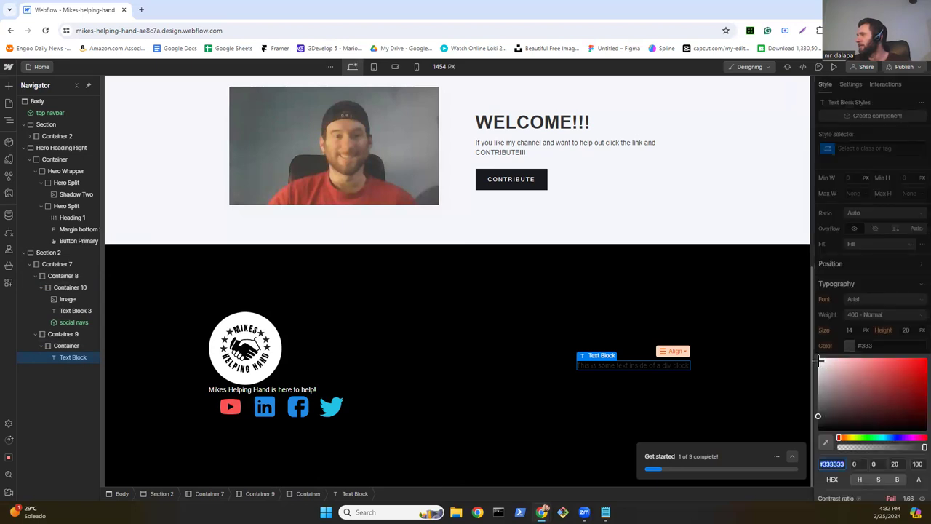
left_click(819, 358)
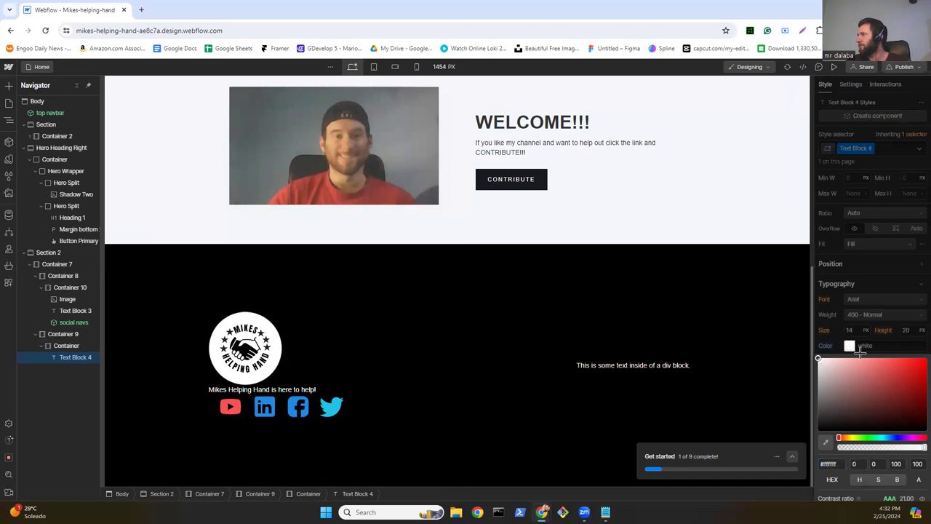
left_click(838, 330)
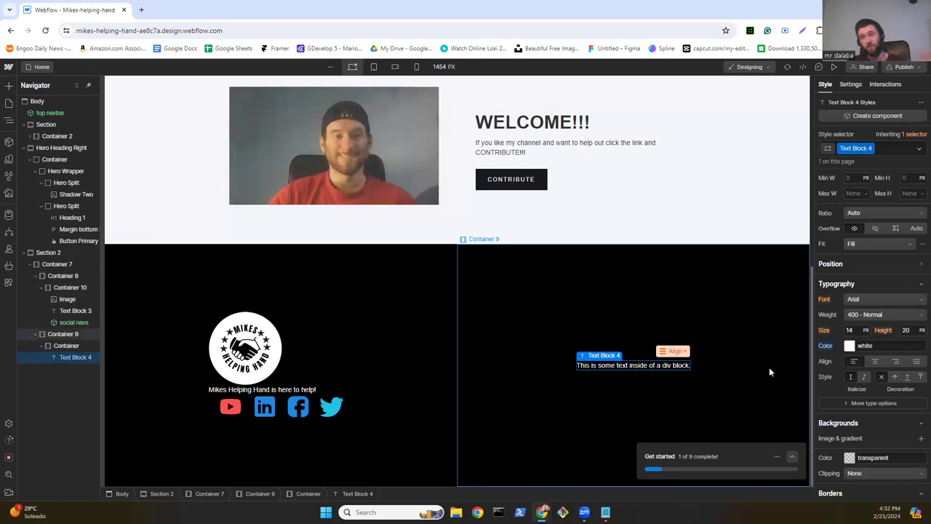
left_click(848, 345)
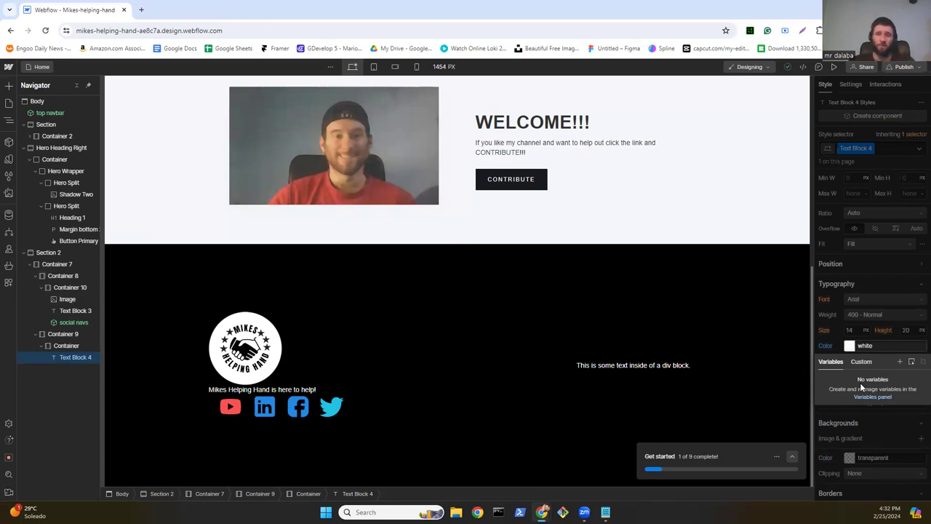
left_click(833, 336)
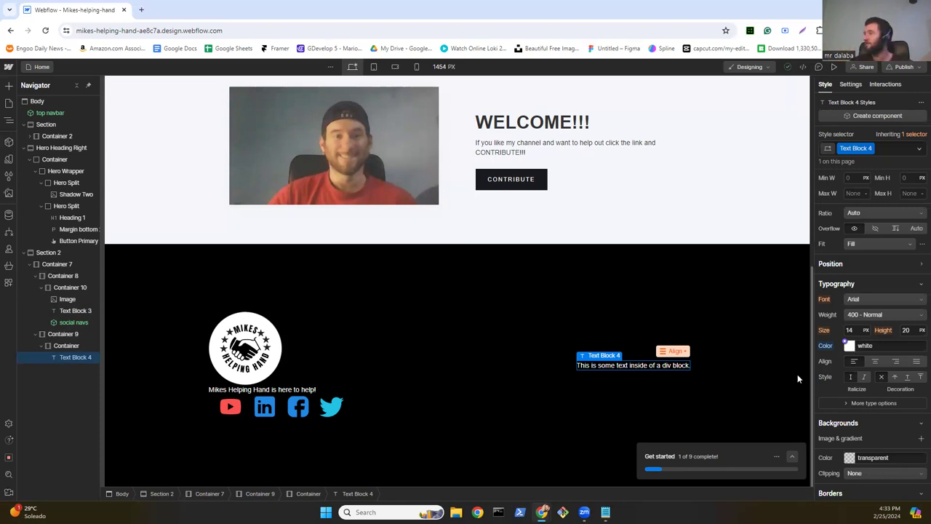
Step: Replace the placeholder sentence with the text 'PAGES' in capitals
double_click(650, 365)
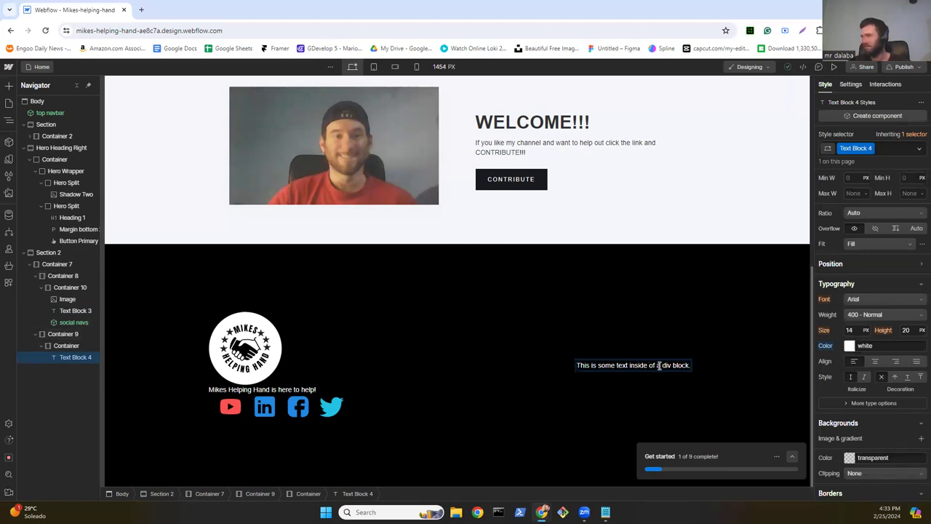
triple_click(659, 366)
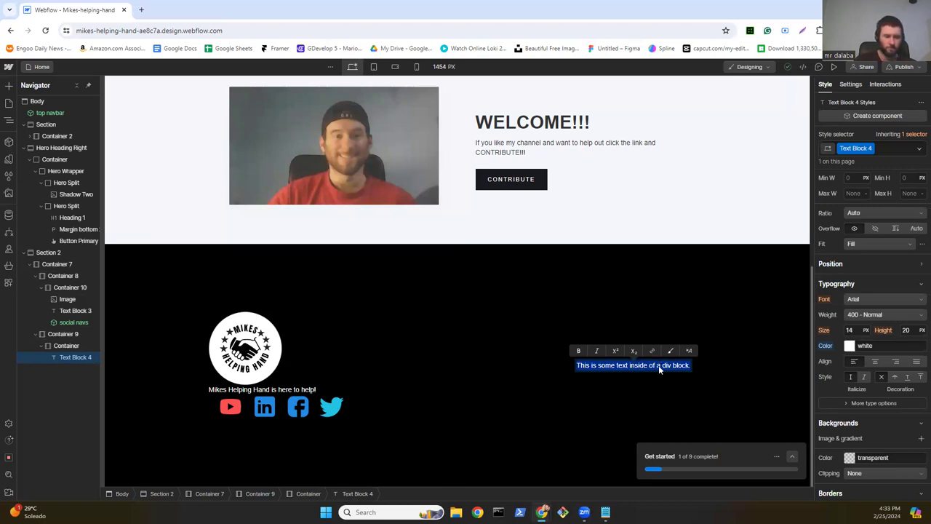
type("pages")
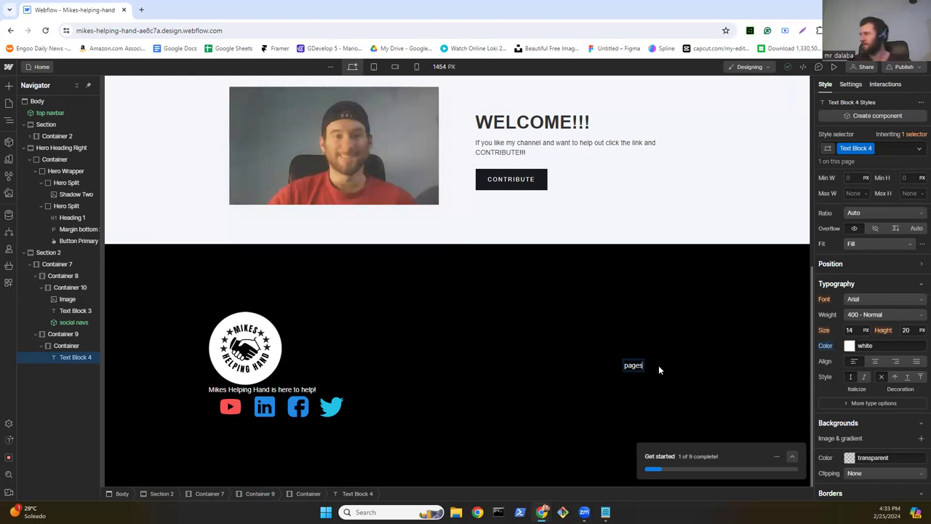
key("BackSpace")
key("BackSpace")
key("BackSpace")
key("BackSpace")
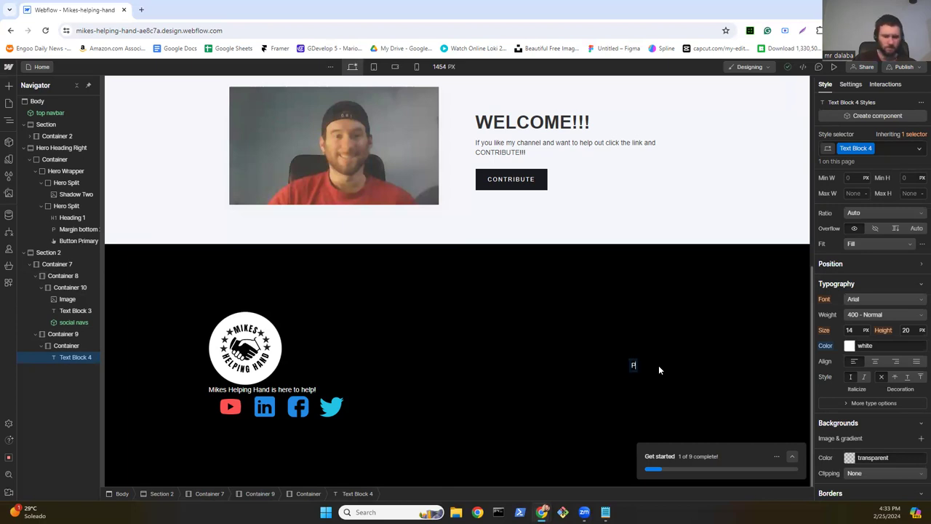
type("AGES")
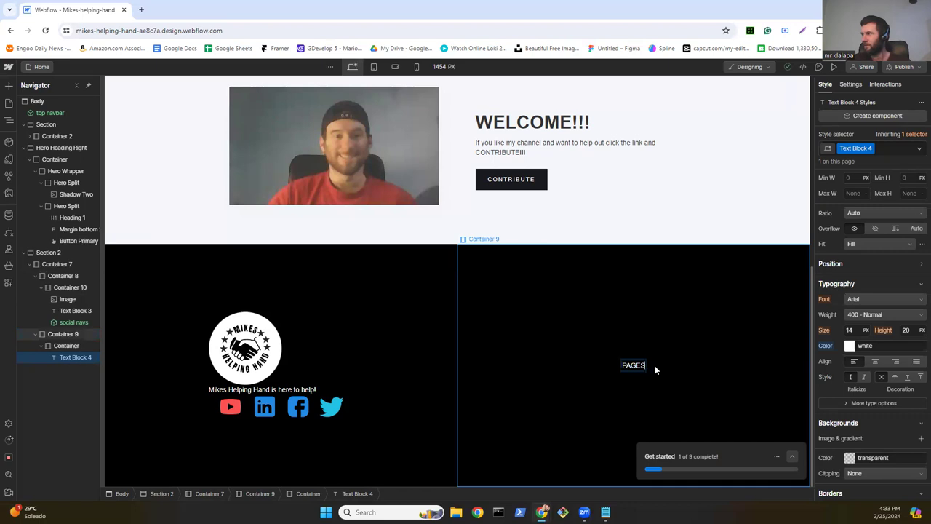
key("Escape")
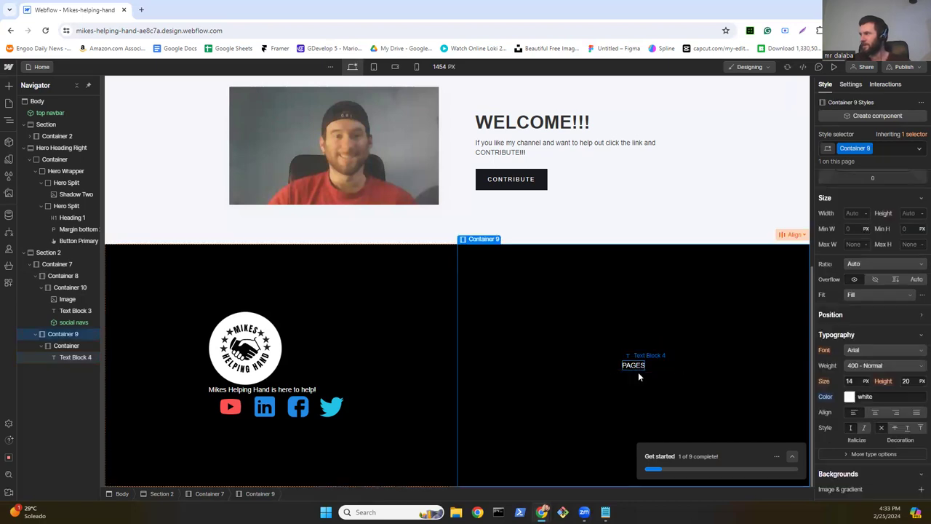
Step: Duplicate the PAGES text block twice so three PAGES lines stack
key("ctrl+d")
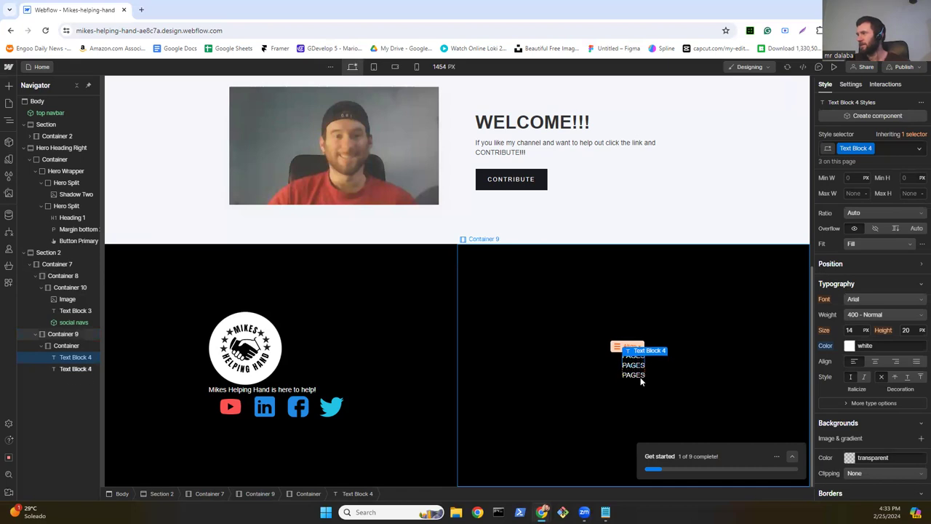
key("ctrl+d")
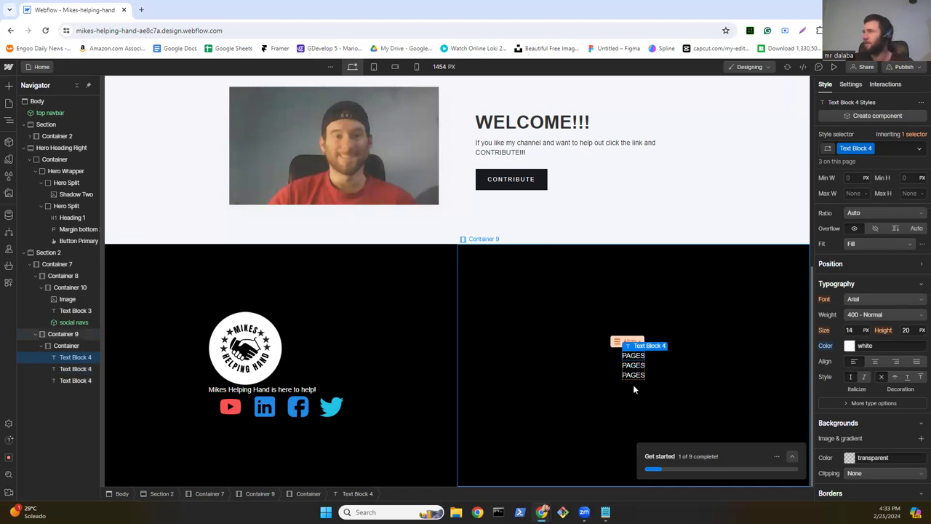
left_click(11, 86)
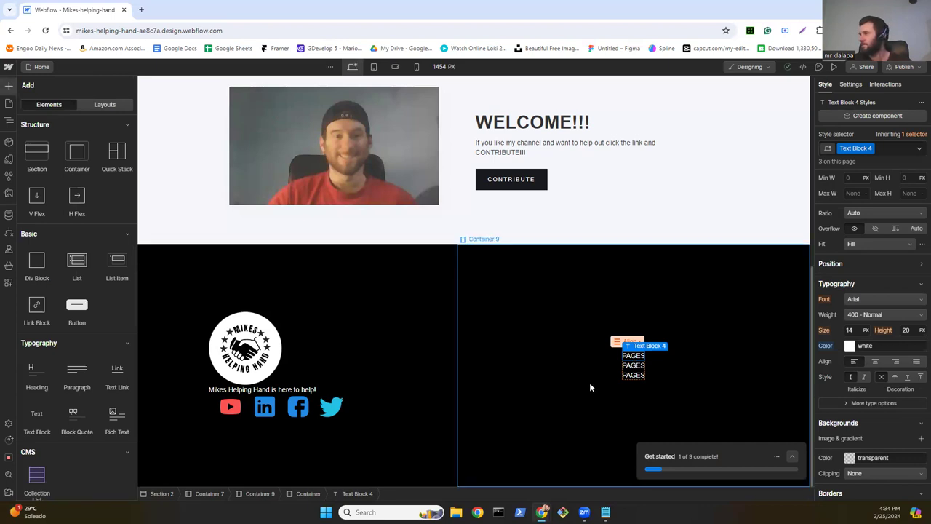
Step: Add a new container (Container 11) among the stacked PAGES lines
left_click(9, 120)
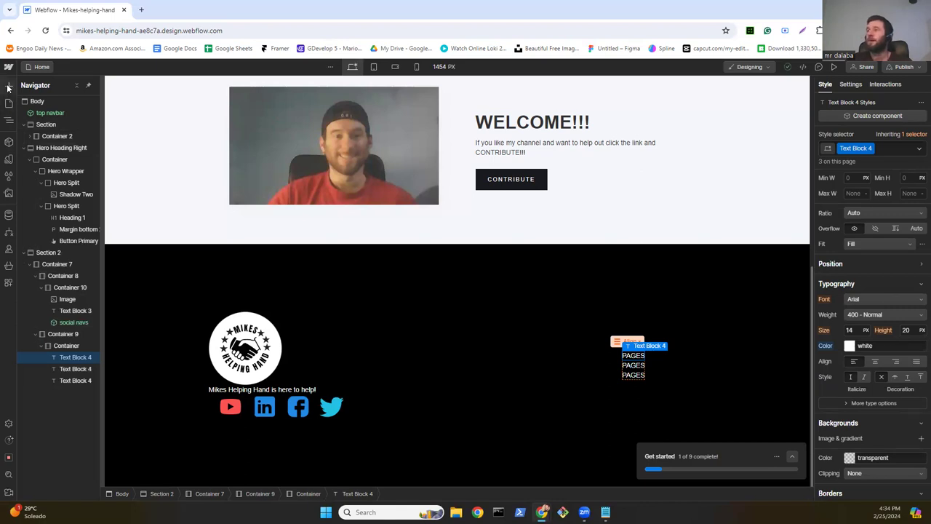
left_click(9, 87)
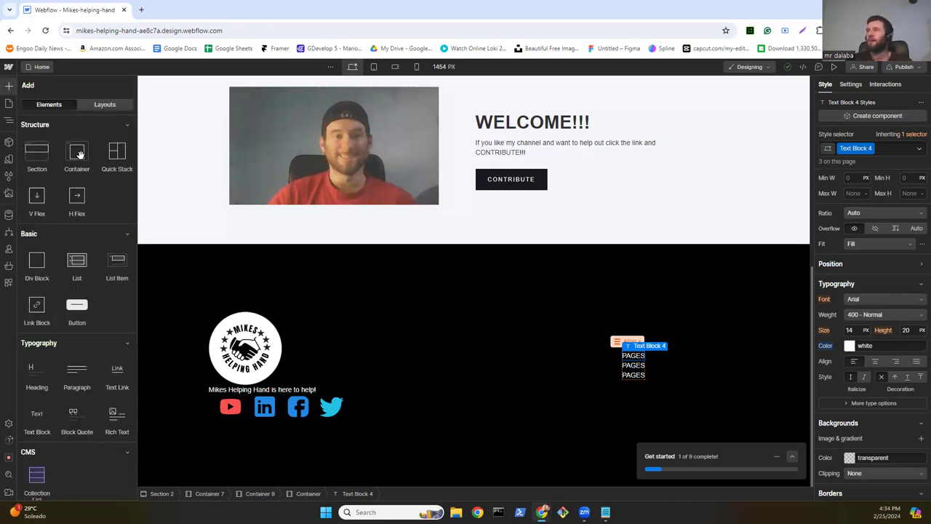
left_click_drag(80, 155, 630, 362)
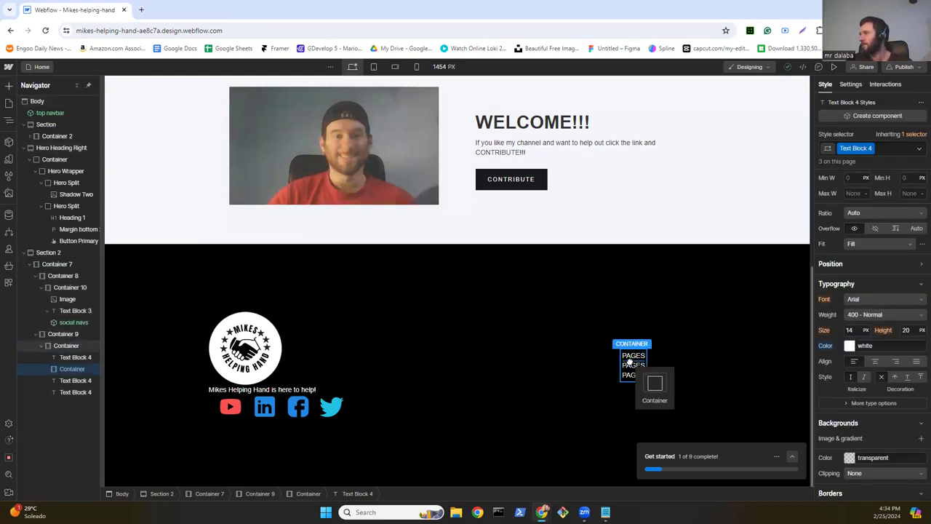
left_click_drag(630, 362, 630, 361)
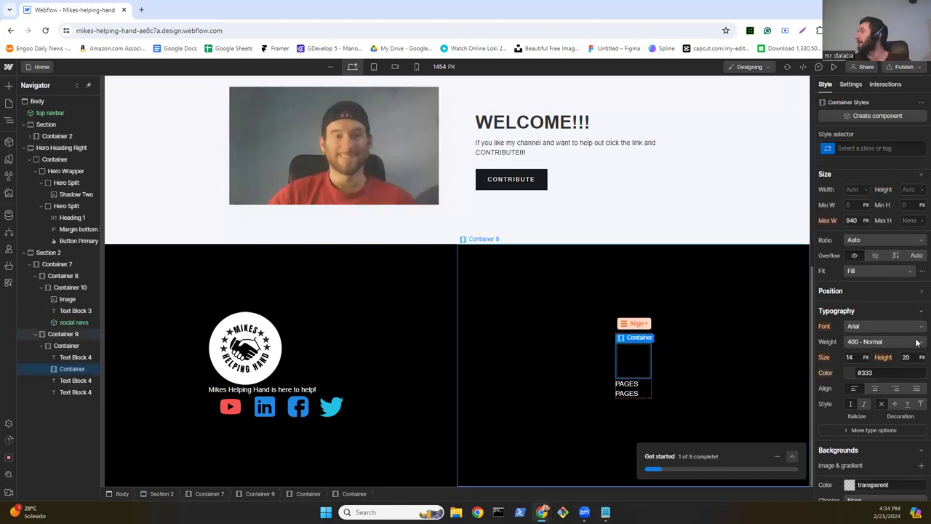
Step: Give Container 11 a white background and a height of 1 px
scroll(872, 342, "down", 3)
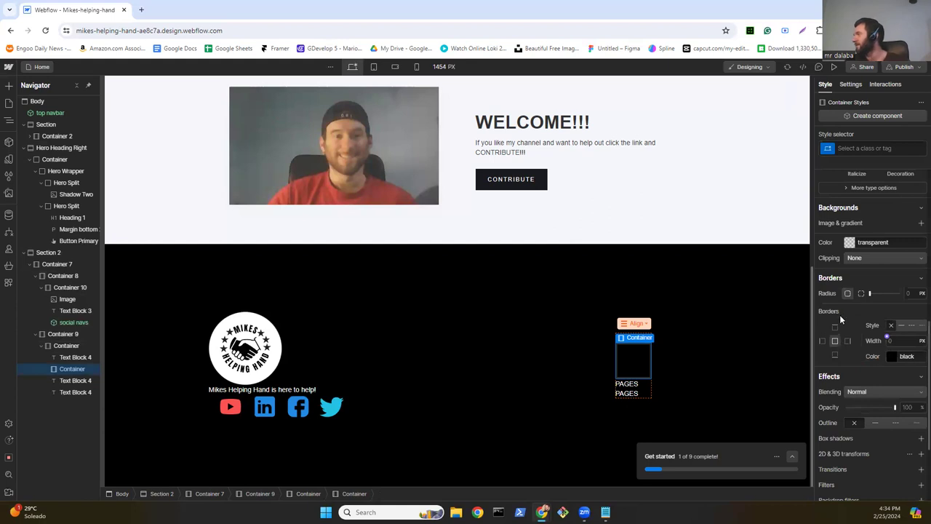
left_click(850, 243)
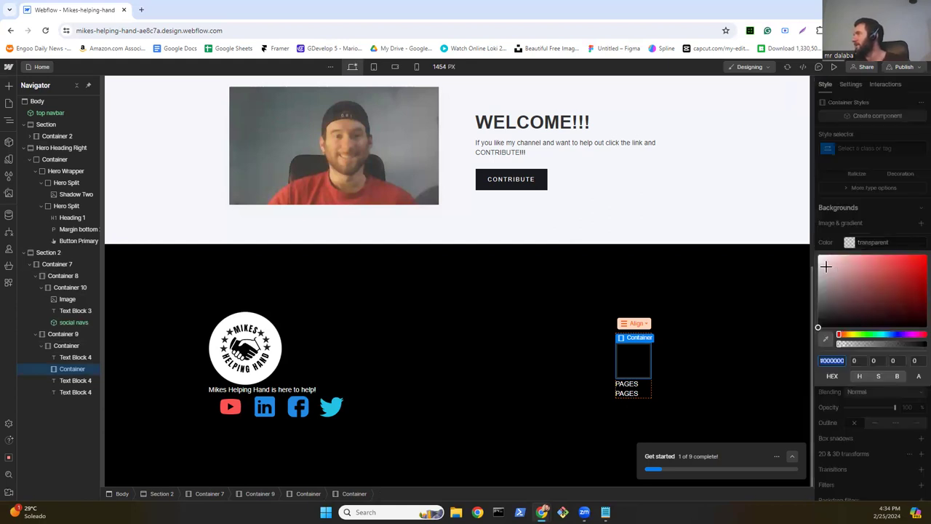
left_click_drag(819, 254, 809, 246)
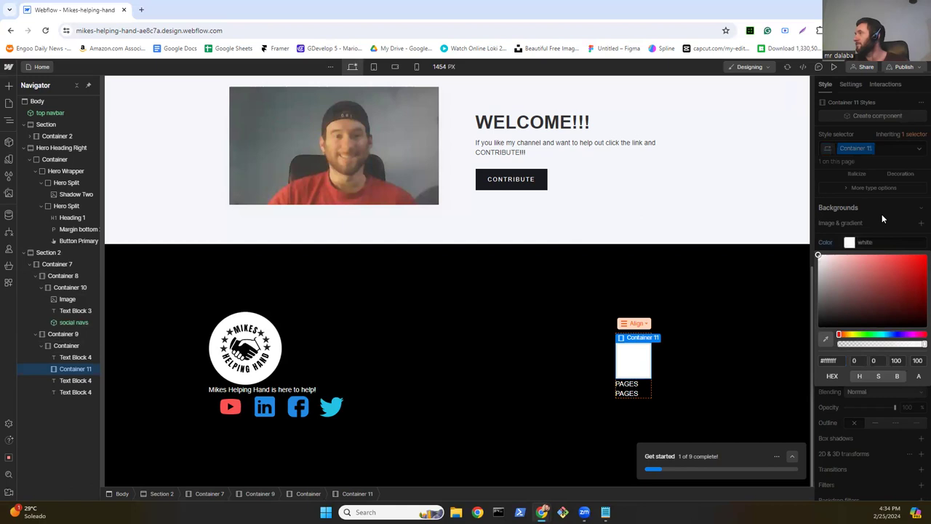
scroll(881, 218, "up", 5)
scroll(879, 339, "up", 2)
left_click(911, 333)
type("1")
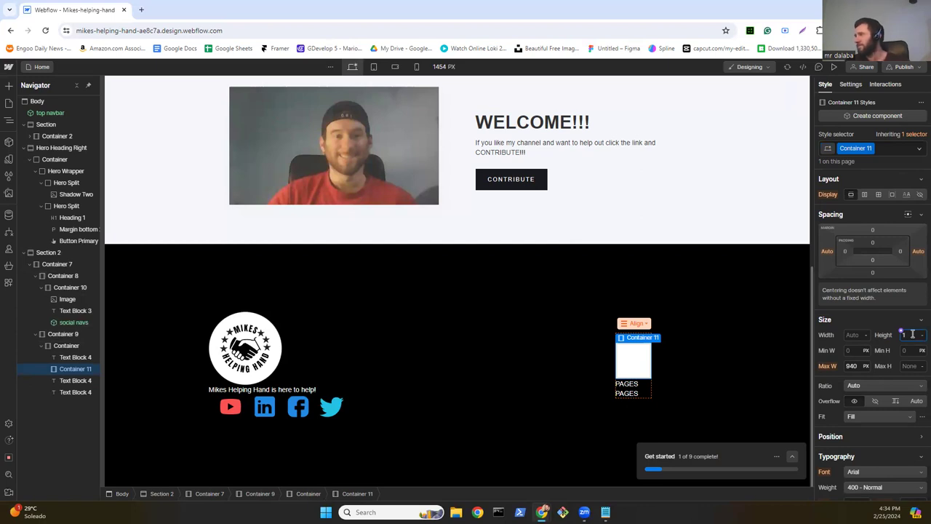
key("Return")
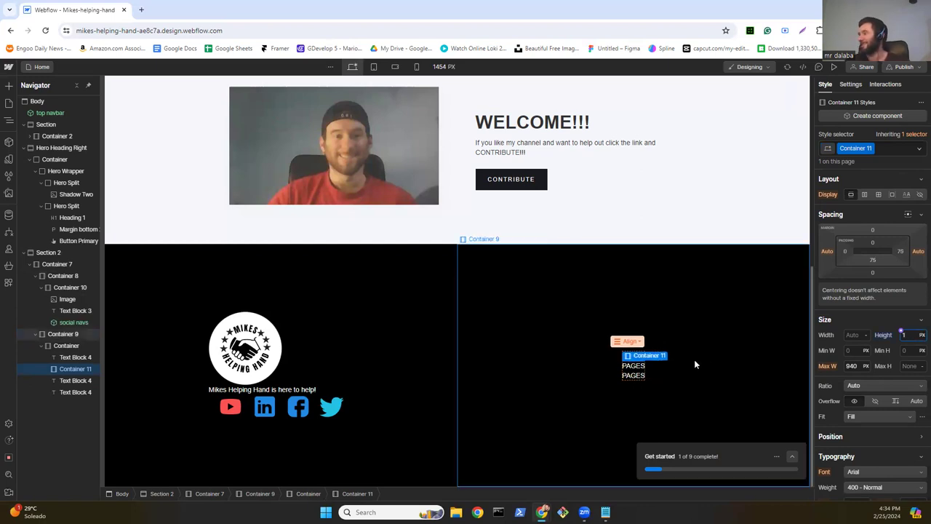
left_click(615, 396)
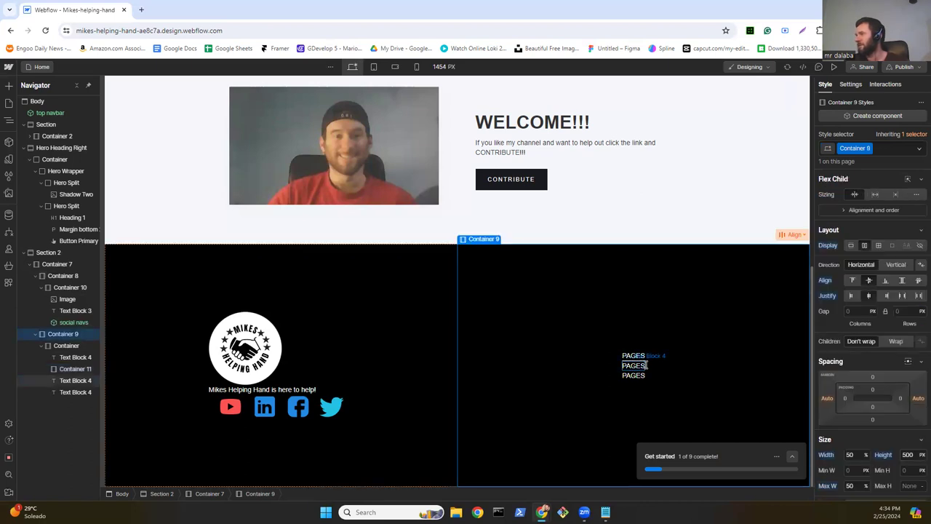
Step: Retype the second and third PAGES lines as 'Home' and 'Contribute'
left_click(646, 365)
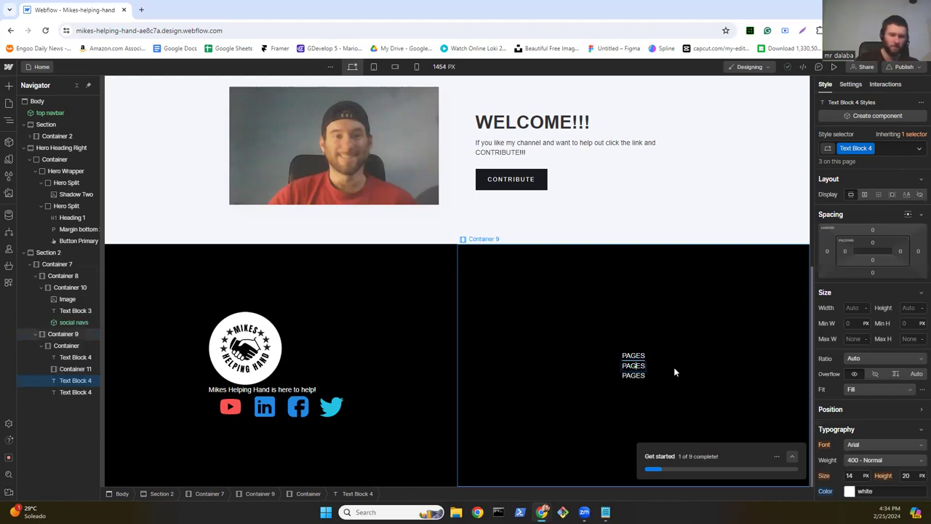
key("ctrl+a")
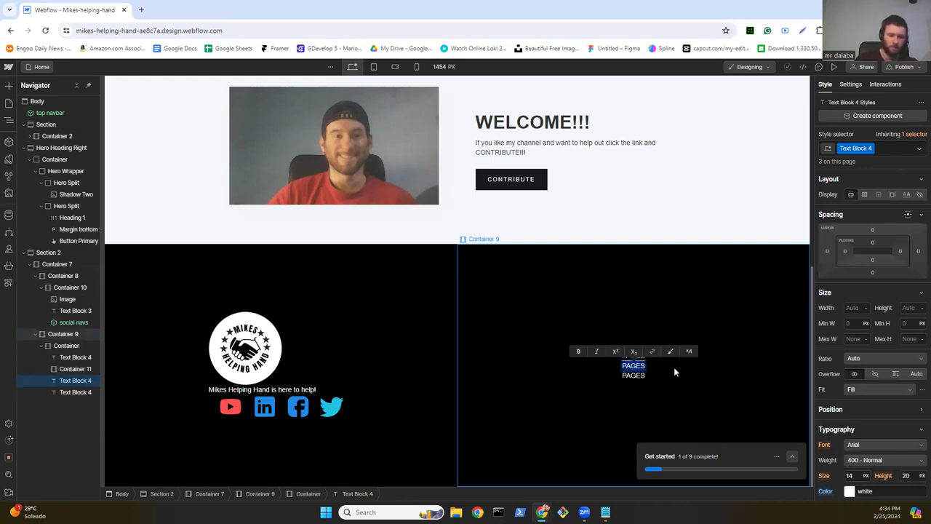
type("Home")
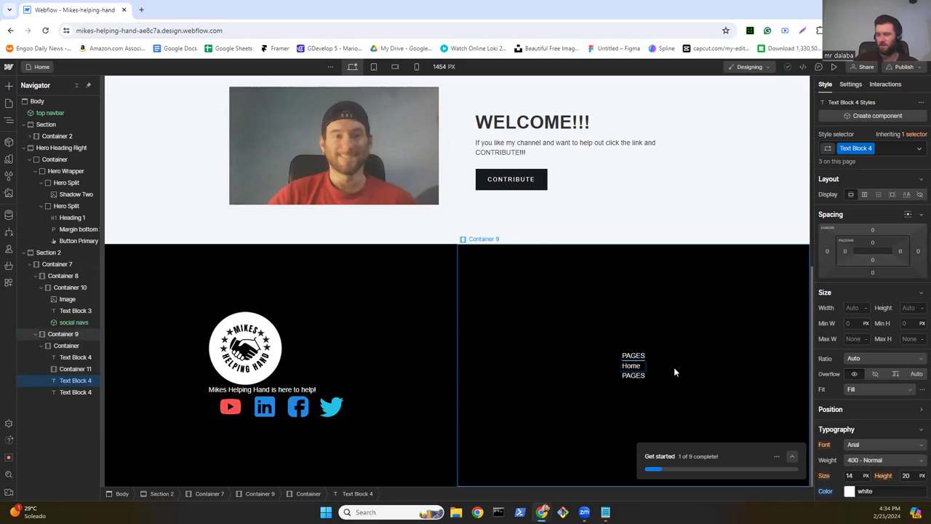
left_click(636, 376)
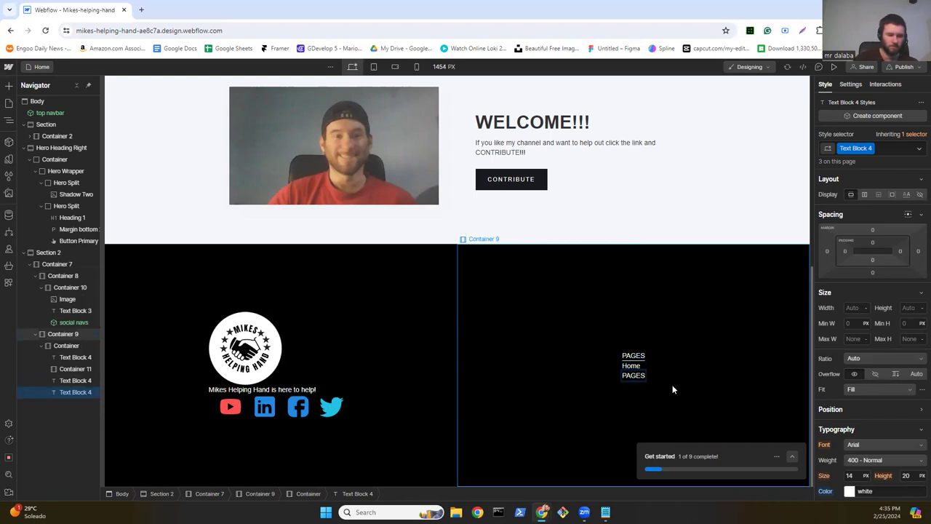
key("ctrl+a")
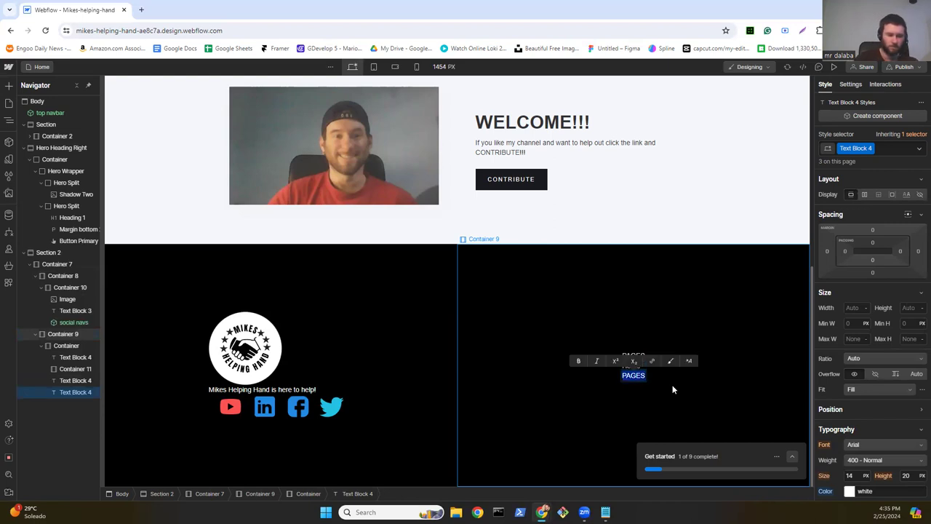
type("Contribute")
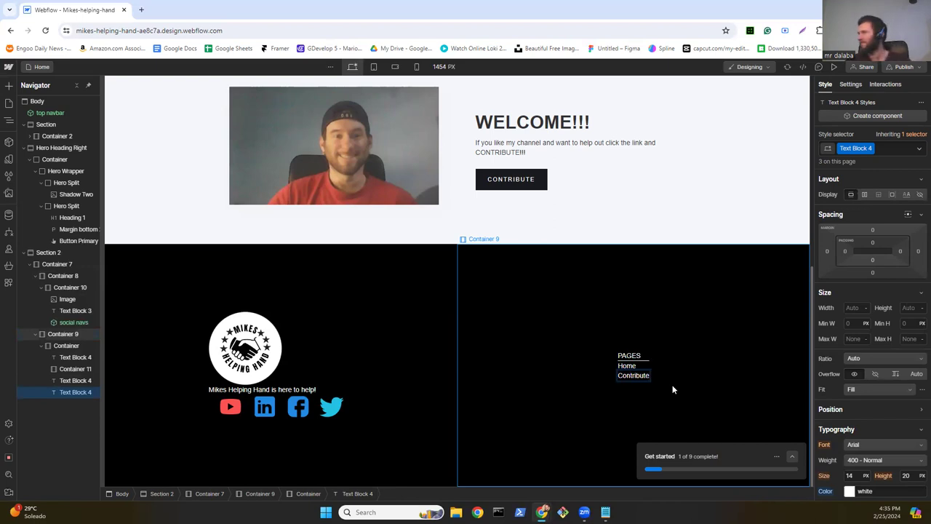
key("Escape")
left_click(604, 364)
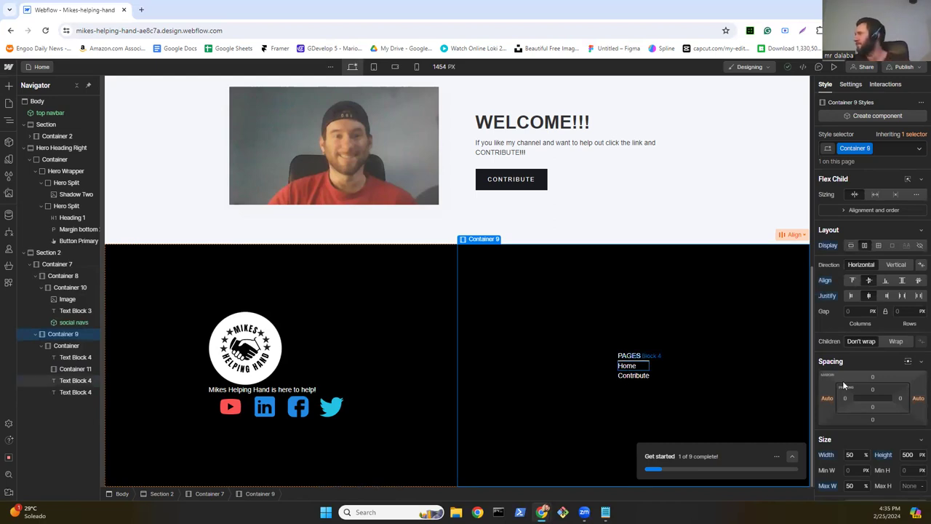
Step: Set the Home text block's typography alignment to center
left_click(629, 367)
scroll(865, 354, "down", 3)
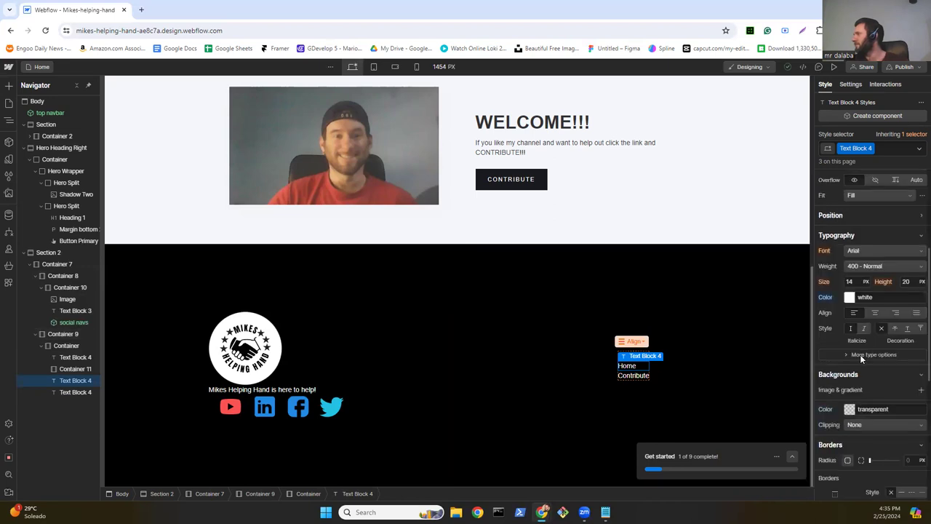
scroll(862, 354, "down", 5)
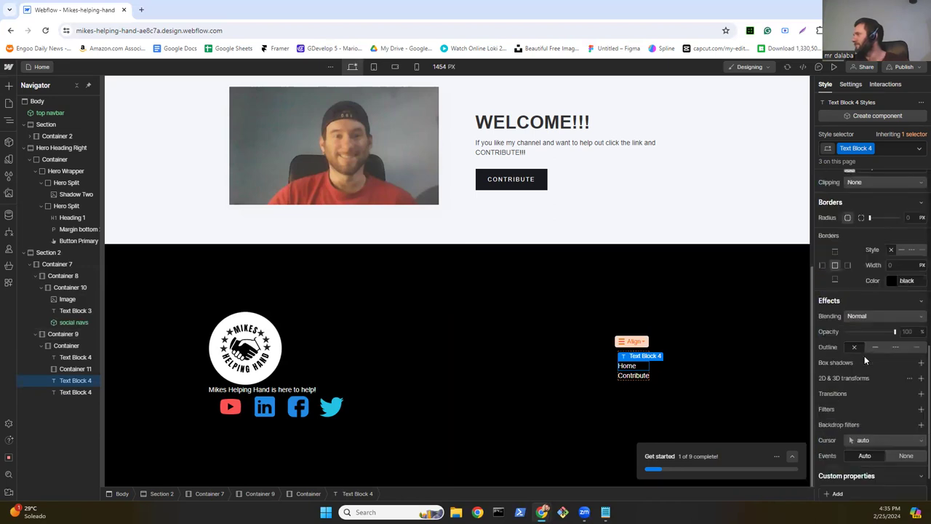
scroll(865, 360, "down", 2)
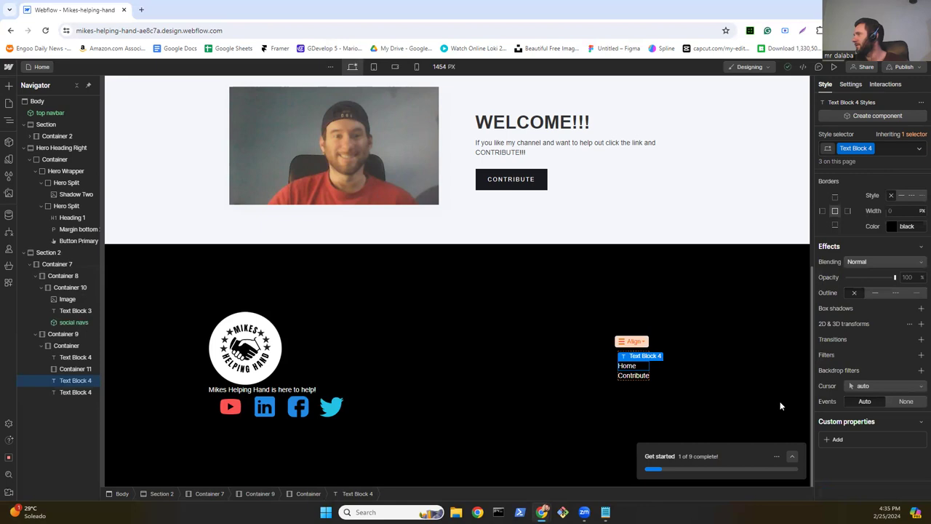
scroll(872, 328, "up", 3)
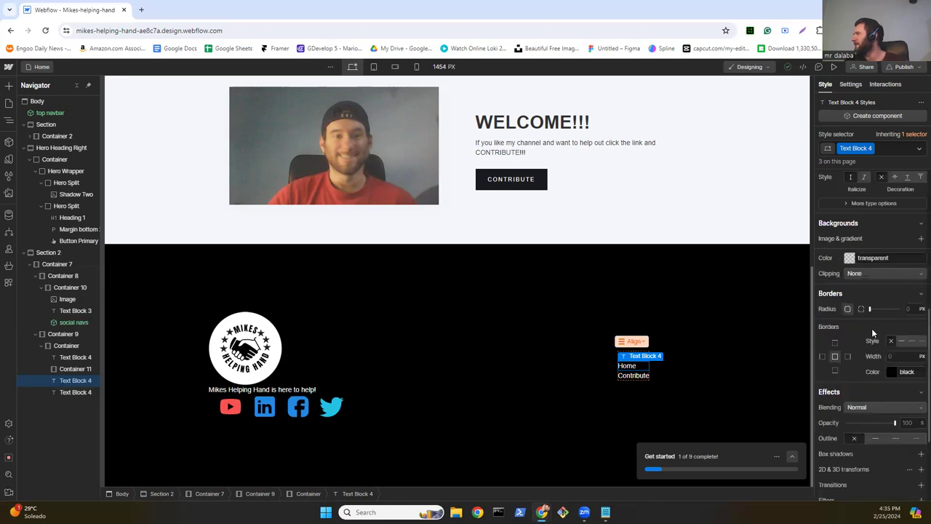
scroll(871, 328, "up", 4)
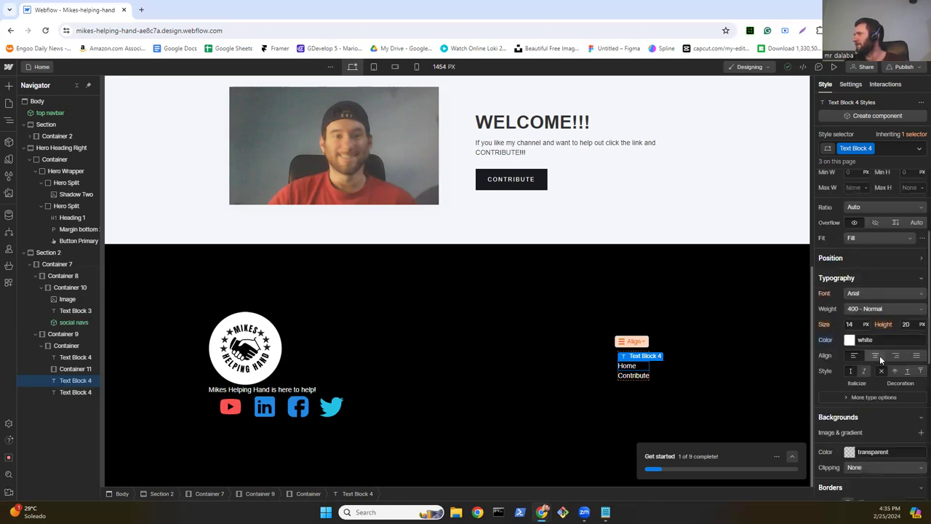
left_click(879, 355)
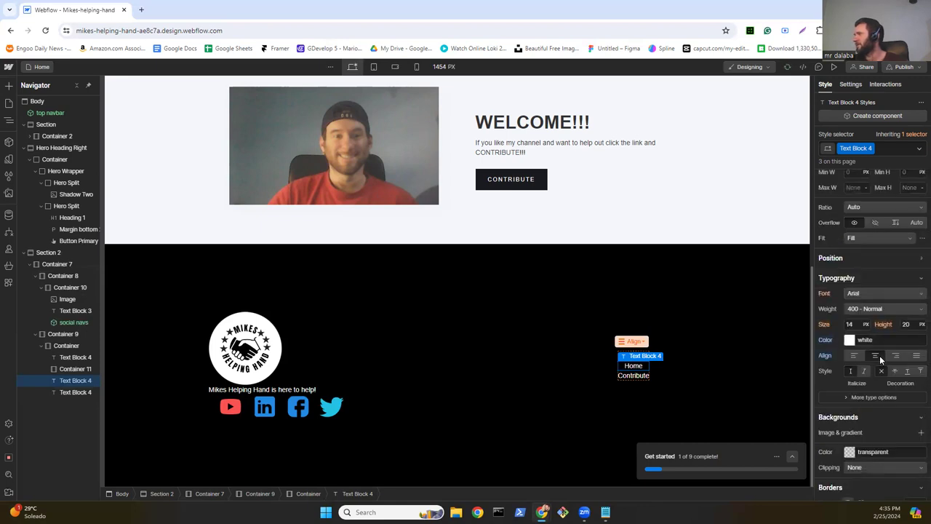
left_click(577, 403)
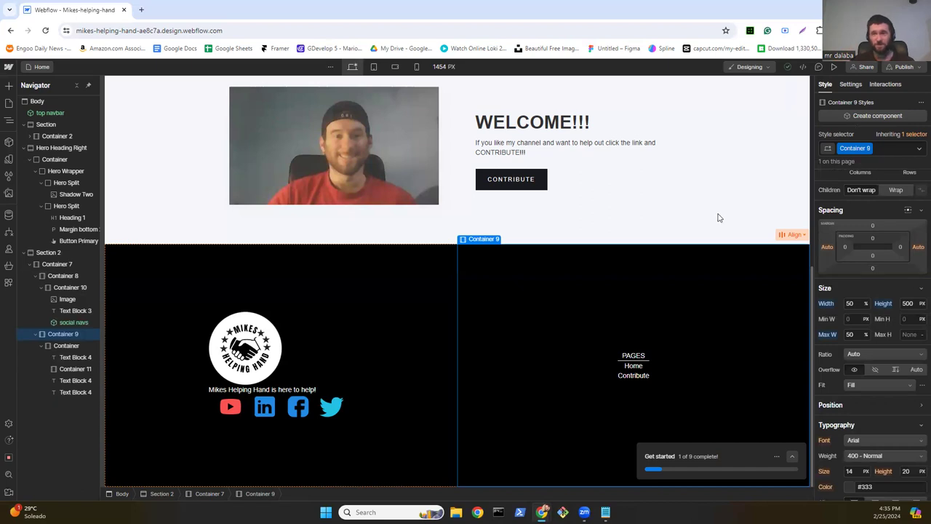
Step: Select the PAGES text and open the options menu for its Text Block 4 class
double_click(860, 148)
key("Escape")
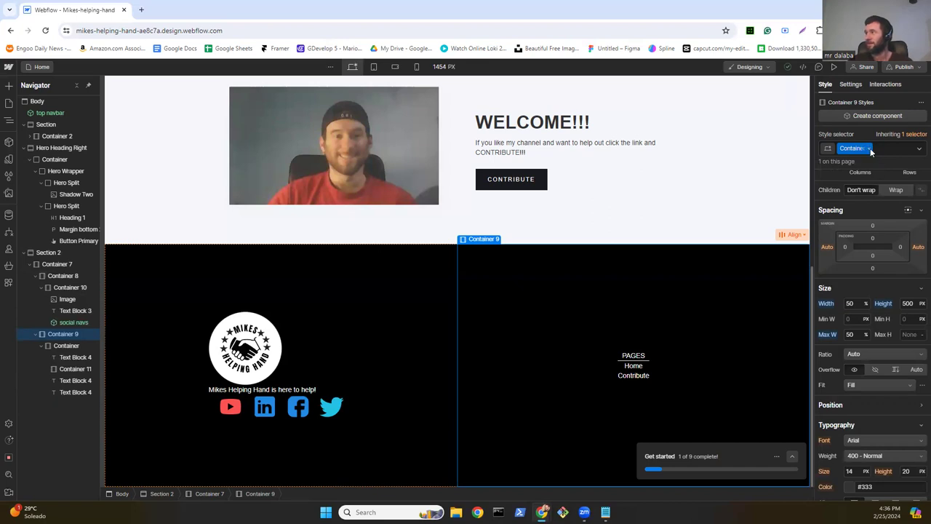
left_click(638, 367)
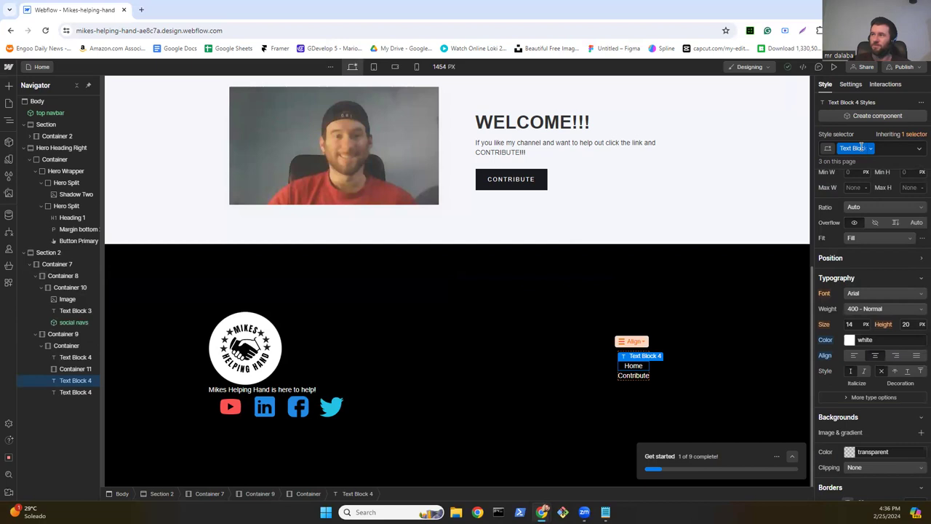
right_click(299, 413)
left_click(528, 375)
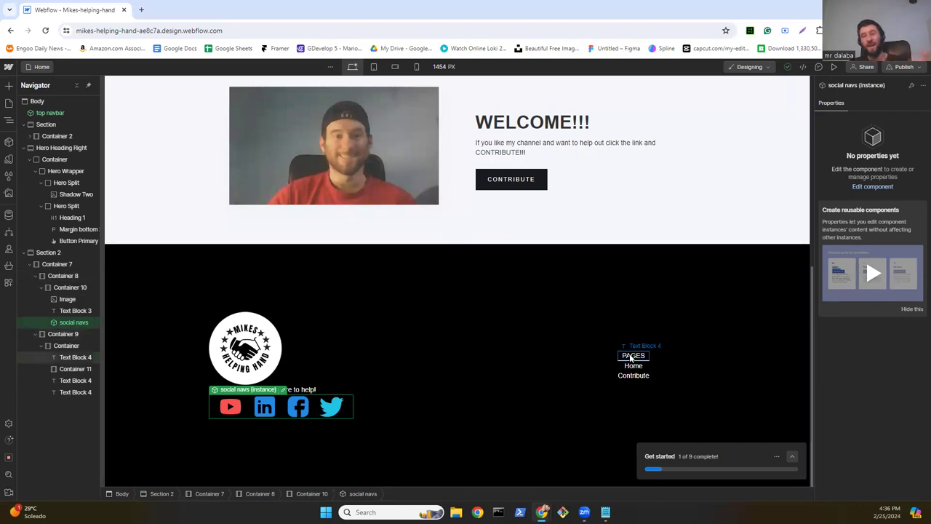
left_click(632, 356)
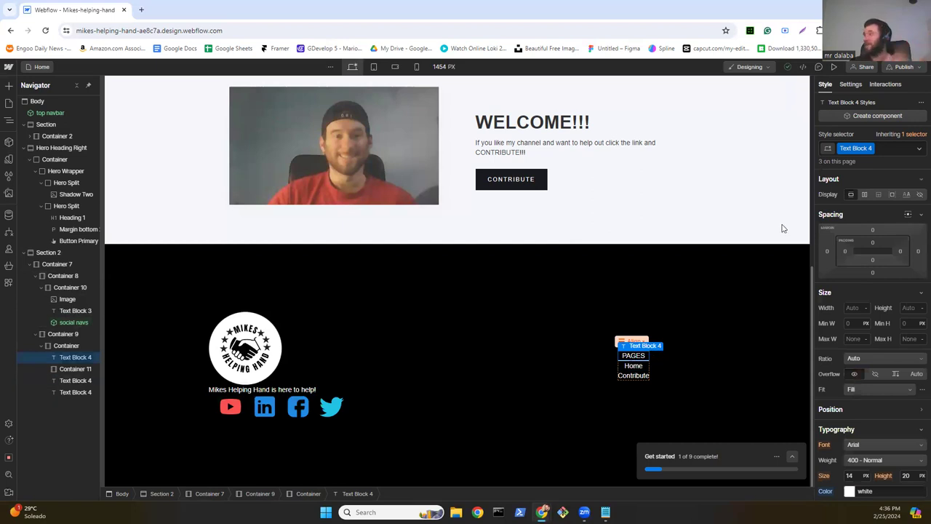
left_click(871, 149)
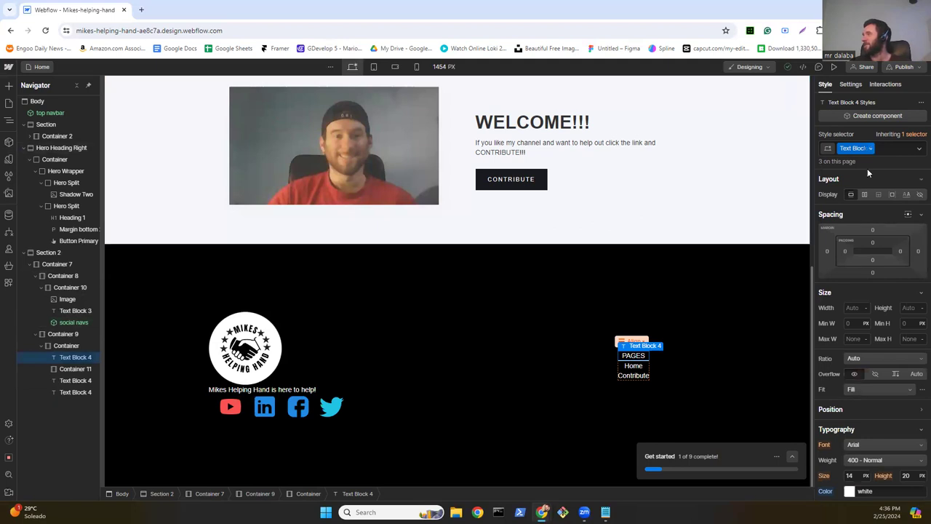
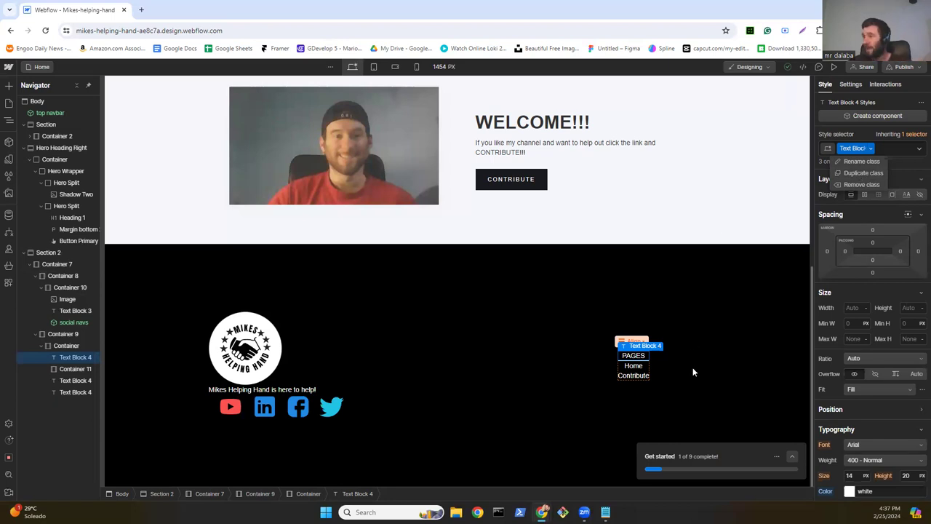
Step: Give Container 10, the footer's logo, tagline and social icons column, a 20 px gap
left_click(446, 336)
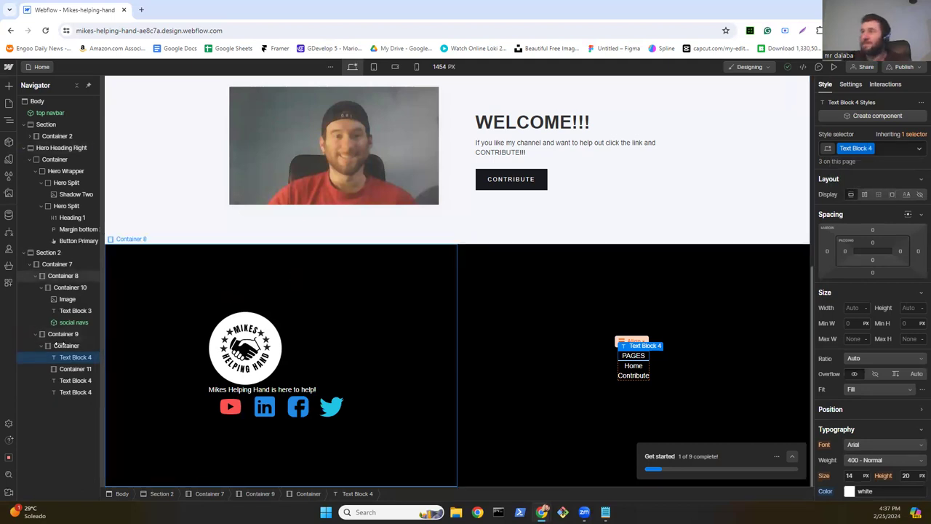
left_click(47, 252)
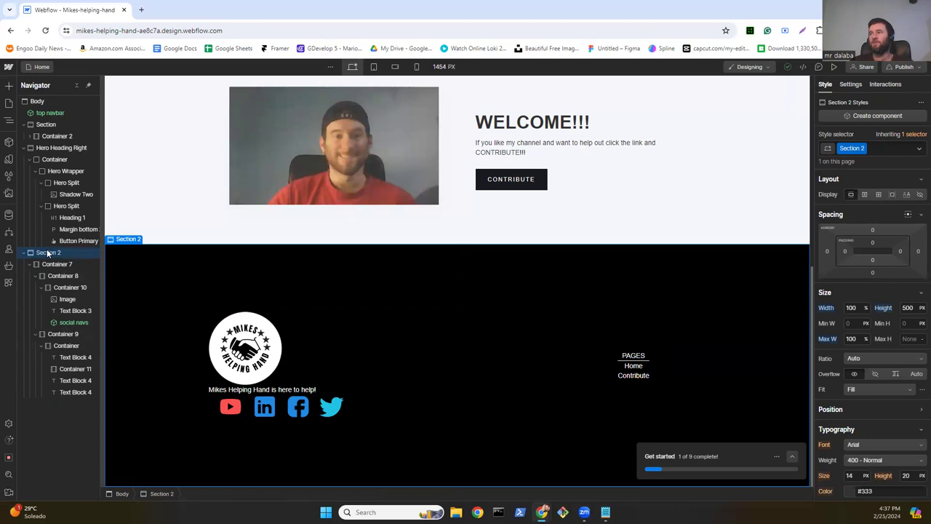
right_click(46, 253)
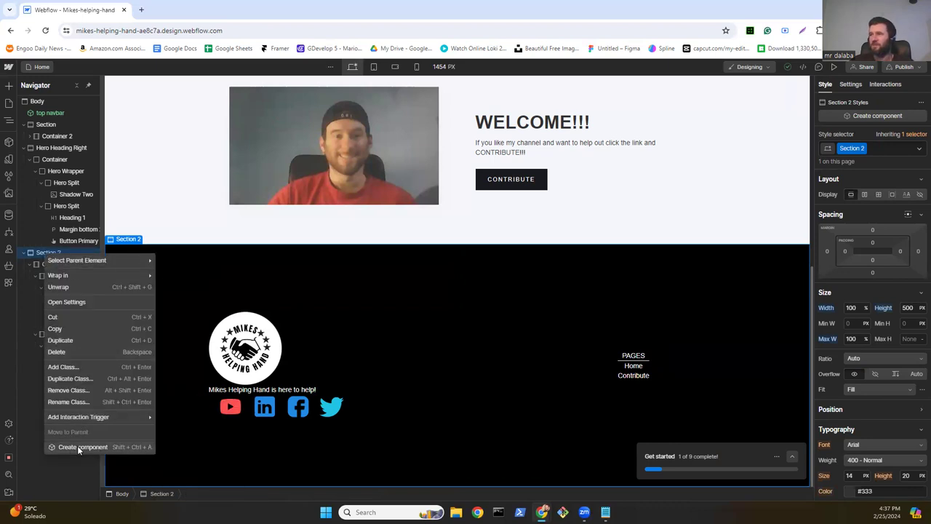
left_click(198, 317)
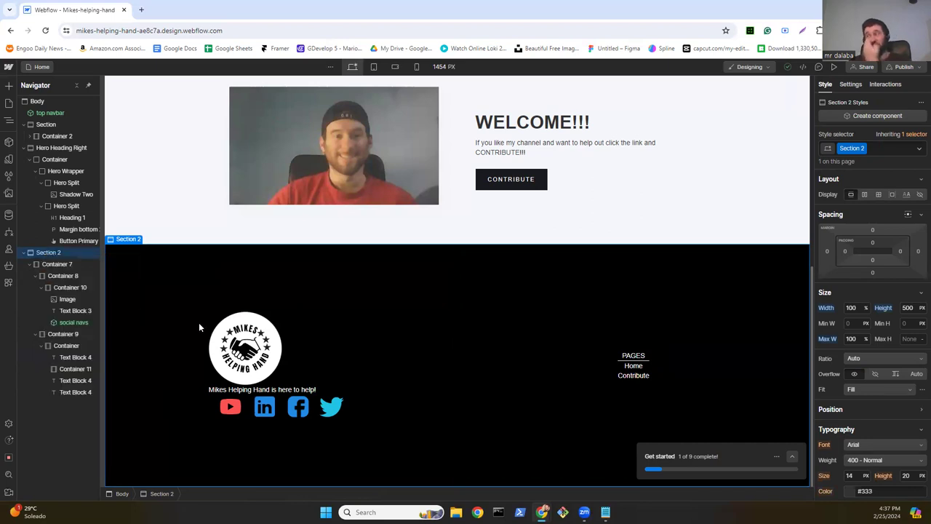
left_click(321, 364)
left_click(862, 311)
type("20")
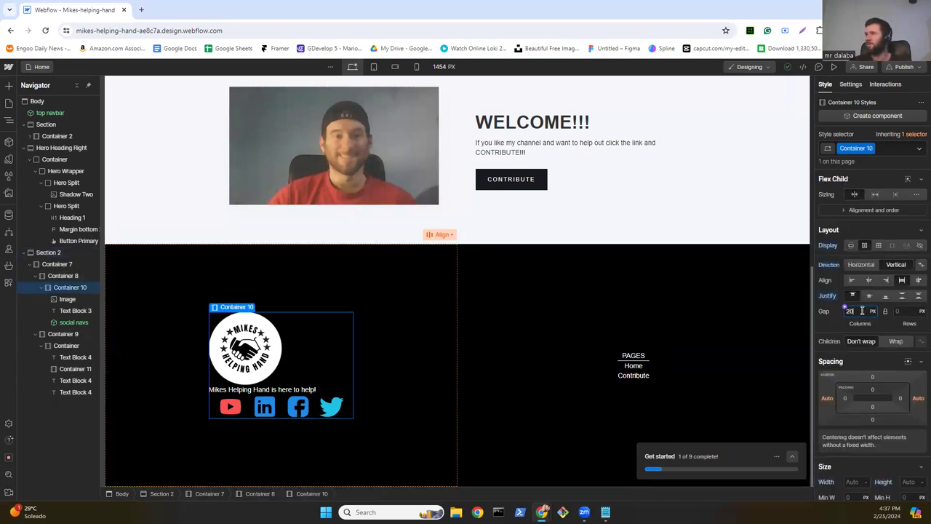
key("Return")
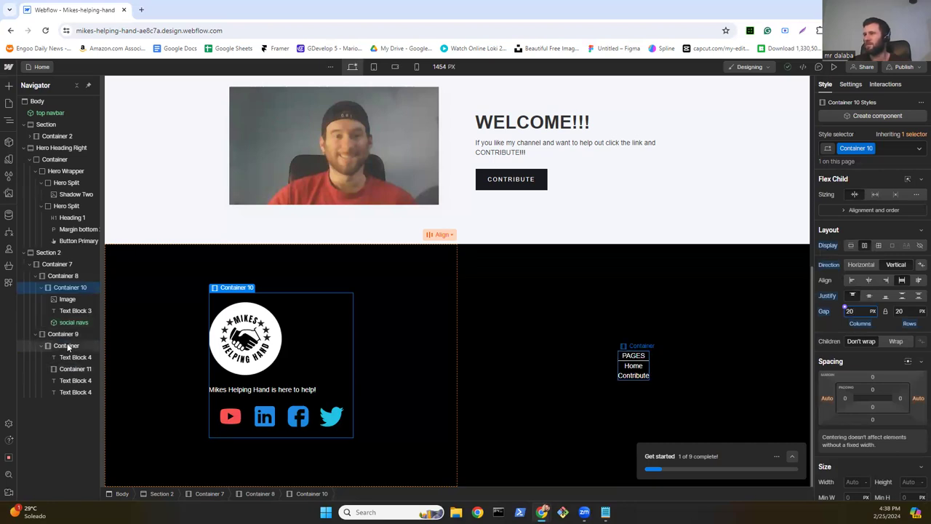
Step: Set the PAGES links container's width to 300 px, creating class Container 12
left_click(67, 346)
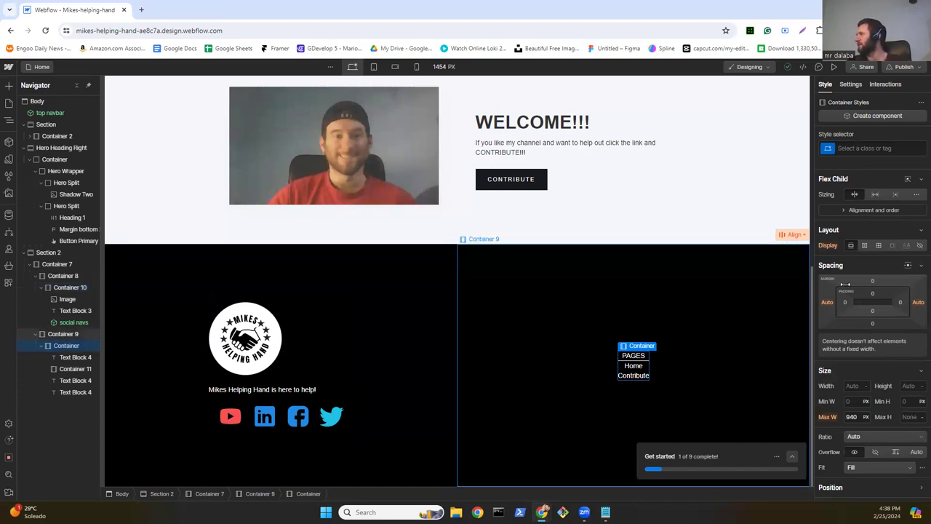
scroll(874, 302, "down", 1)
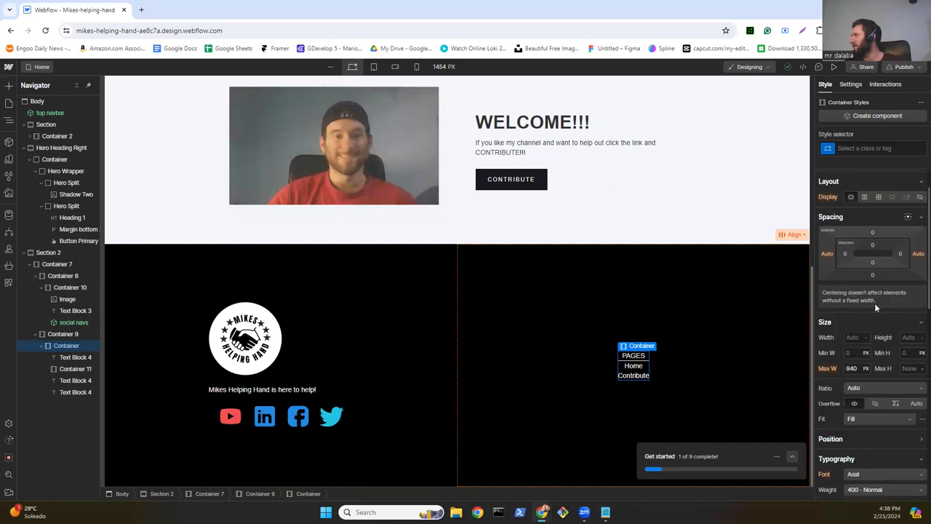
scroll(873, 314, "down", 3)
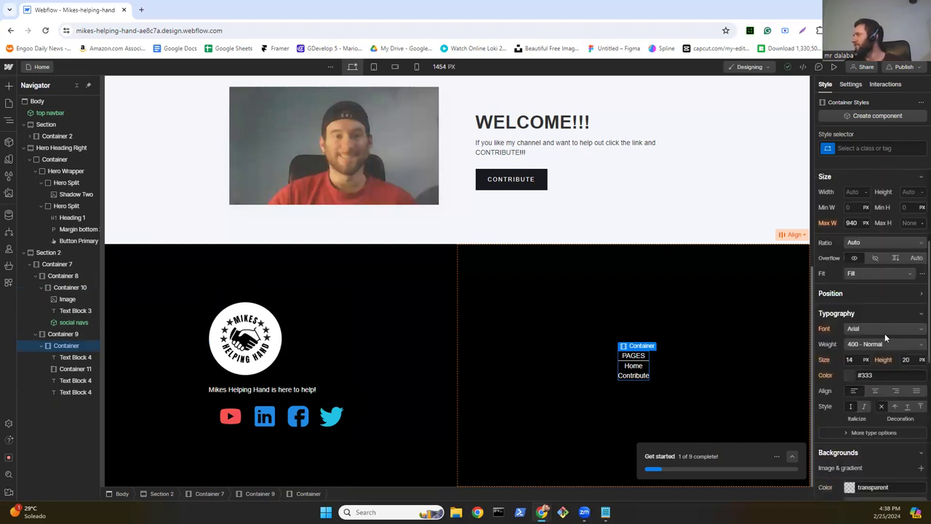
scroll(881, 284, "up", 3)
left_click(856, 335)
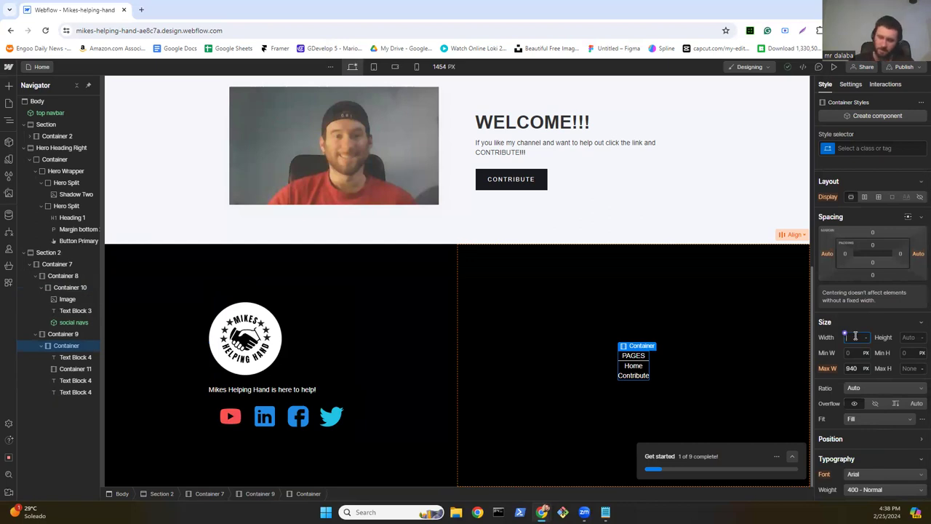
type("300")
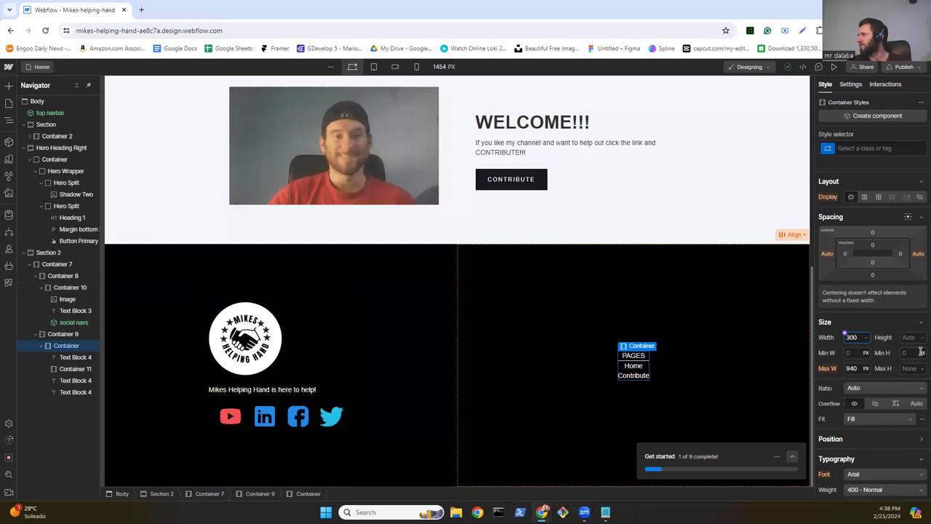
key("Return")
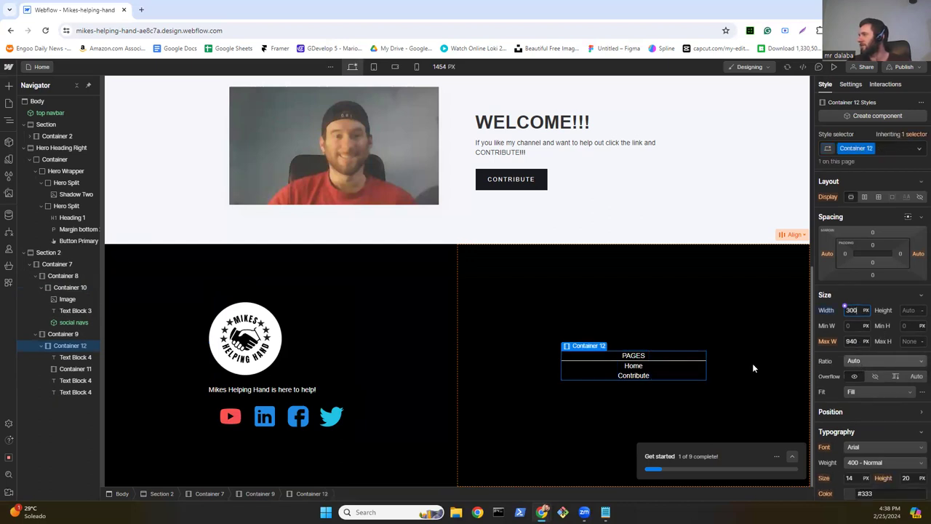
Step: Make Container 12 200 px tall with a vertical flex layout, centred both ways
left_click(912, 311)
type("200")
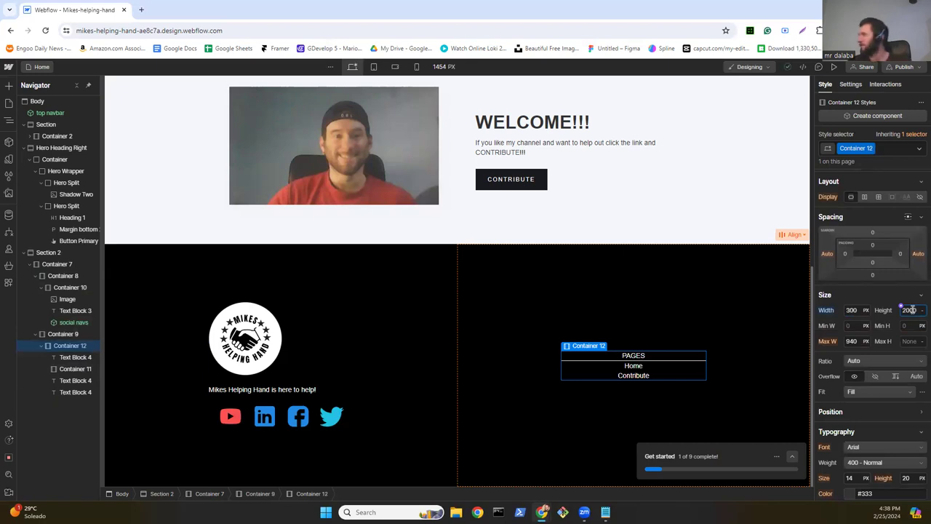
key("Return")
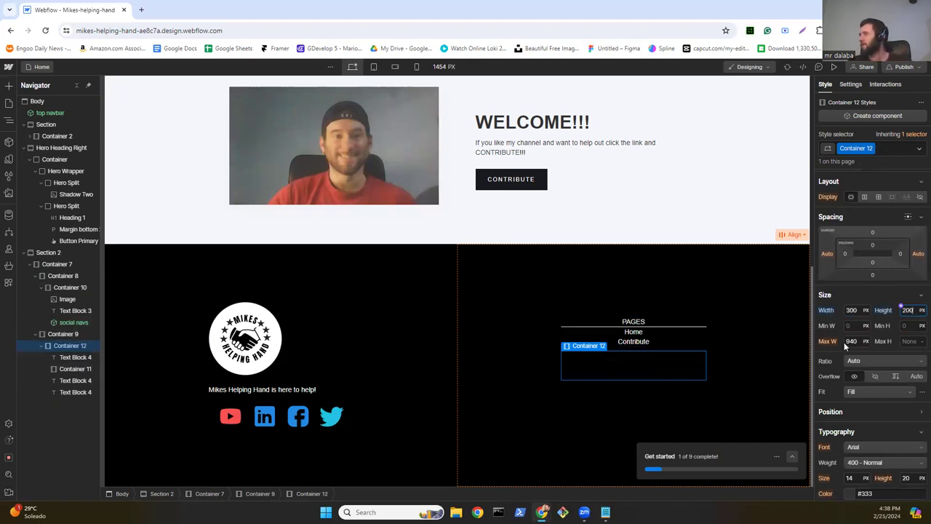
left_click(865, 197)
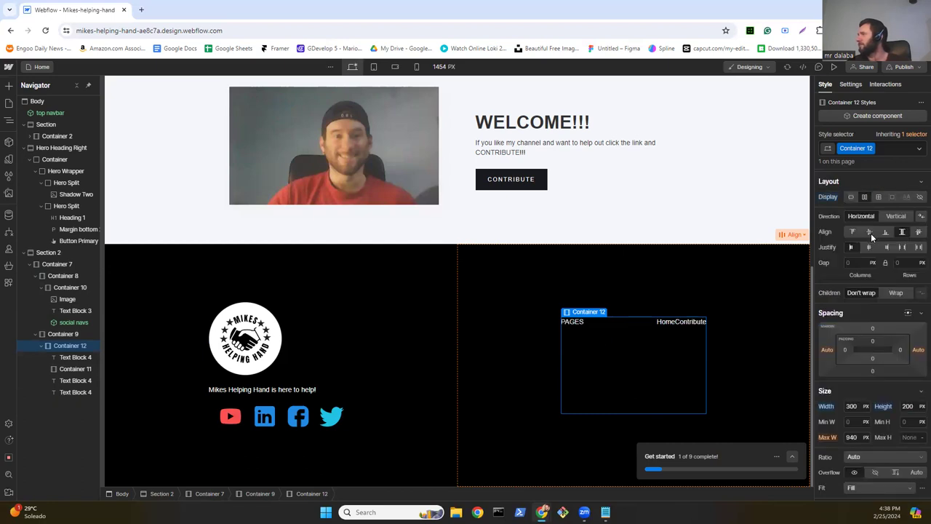
left_click(869, 232)
left_click(870, 248)
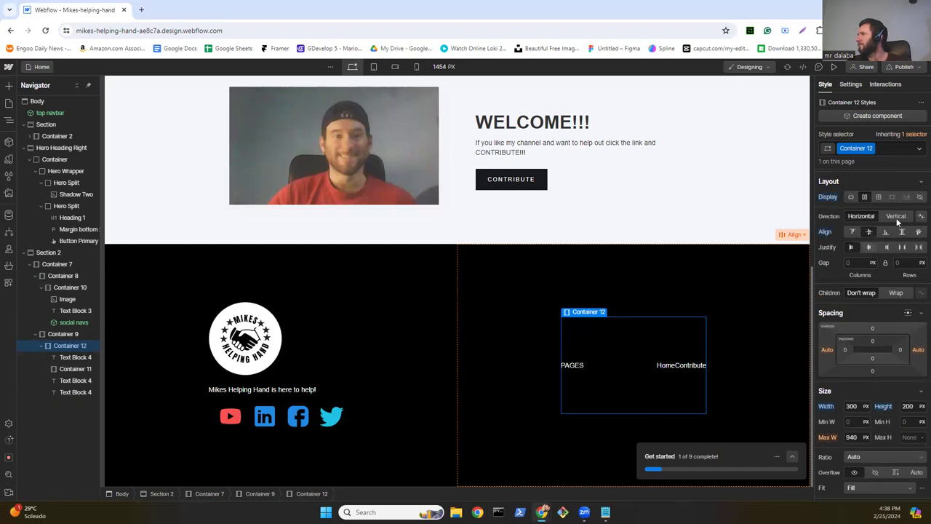
left_click(896, 217)
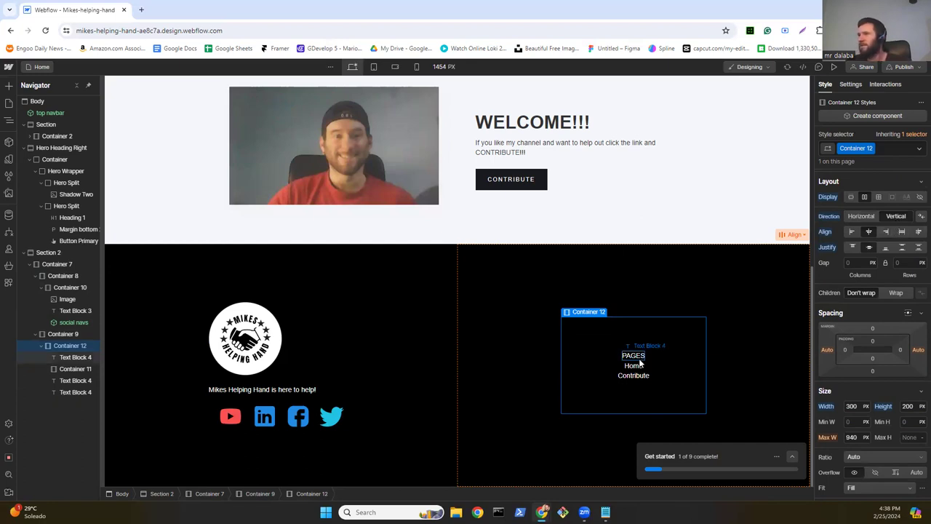
Step: Switch divider Container 11's width and max width to percent, entering 70%
left_click(61, 370)
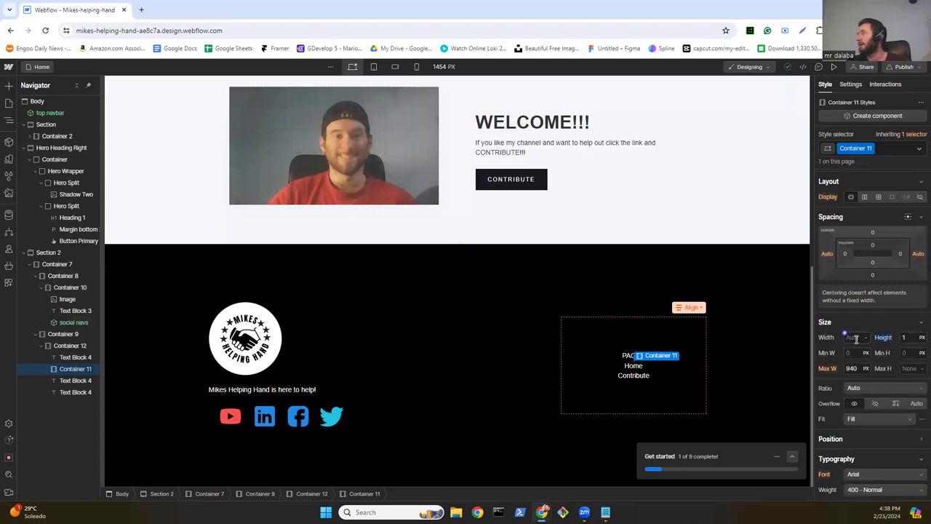
left_click(857, 338)
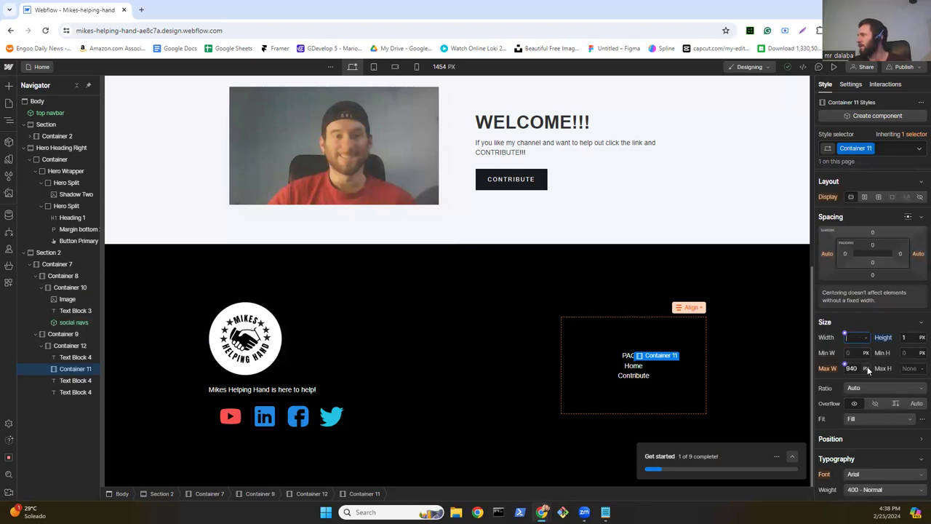
left_click(865, 368)
left_click(868, 378)
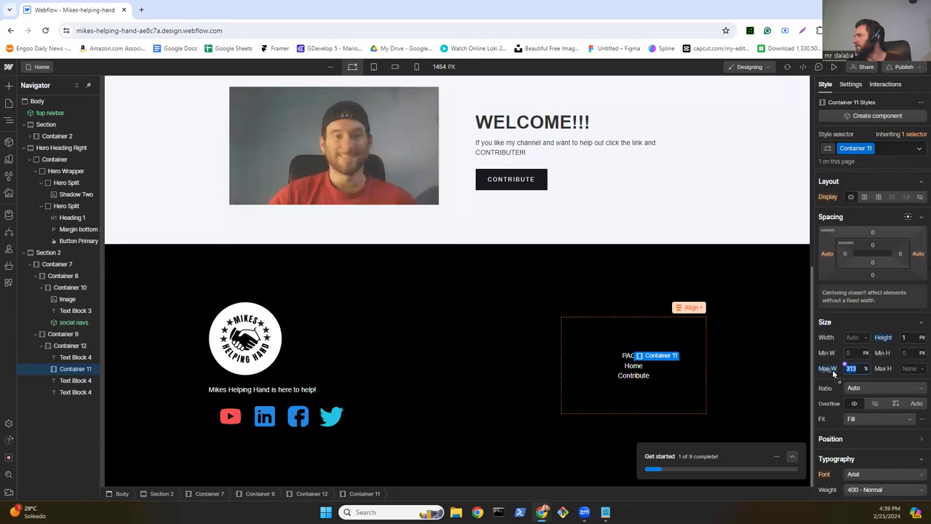
left_click_drag(840, 369, 838, 369)
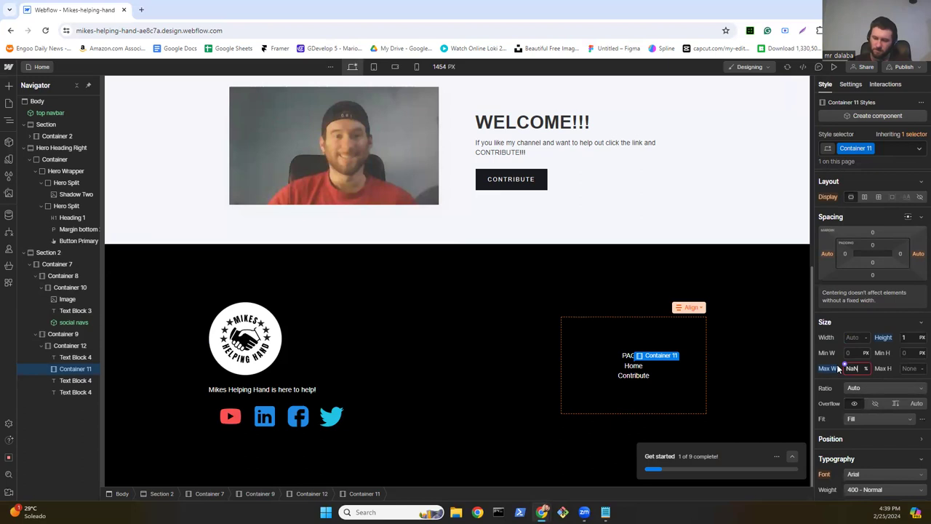
key("BackSpace")
key("BackSpace")
key("BackSpace")
key("BackSpace")
key("BackSpace")
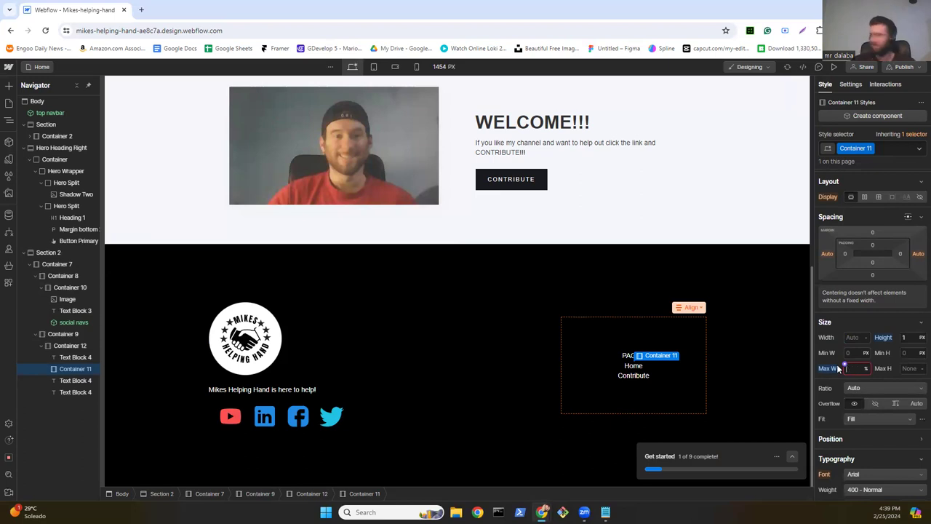
type("70")
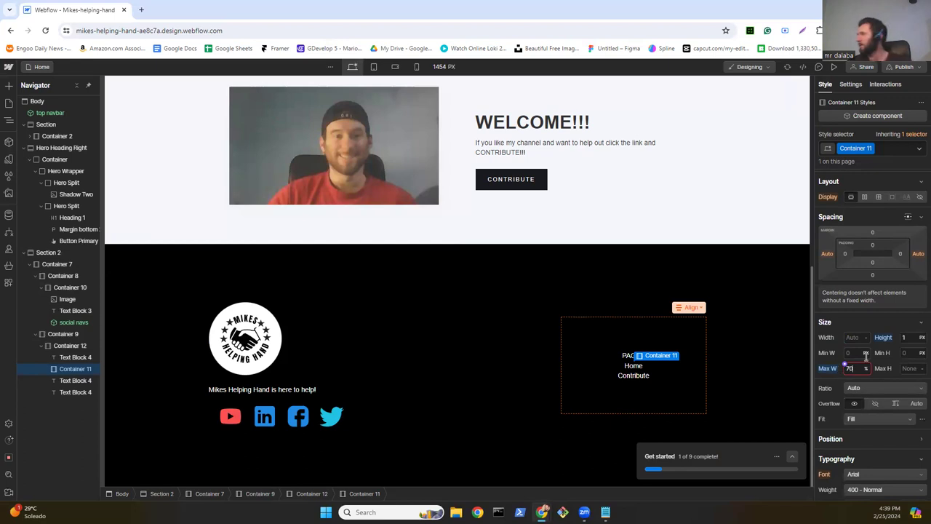
left_click(865, 337)
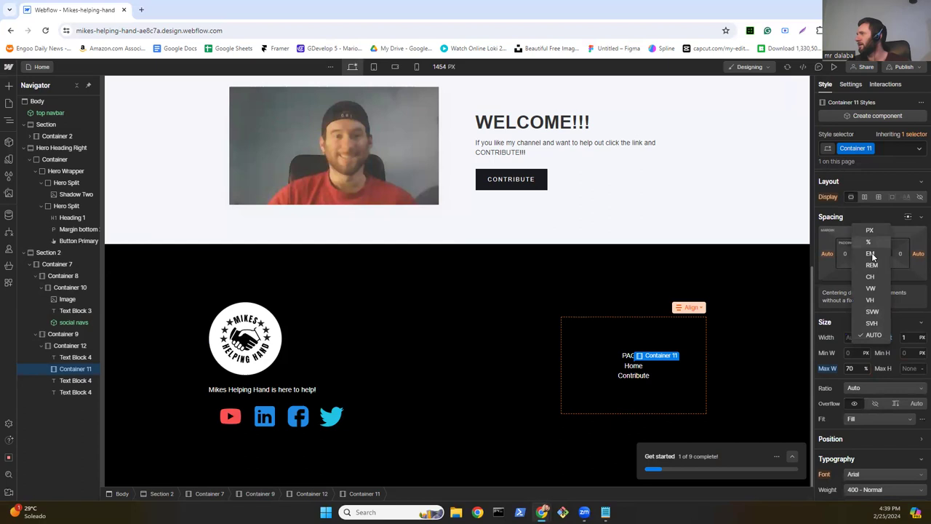
left_click(871, 243)
type("70")
key("Return")
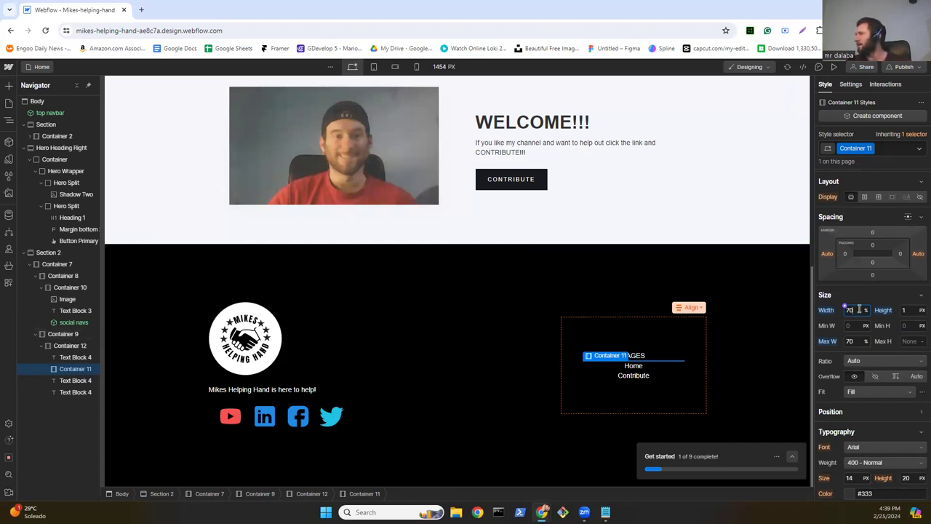
Step: Change the divider's width and max width to 50%
key("BackSpace")
key("BackSpace")
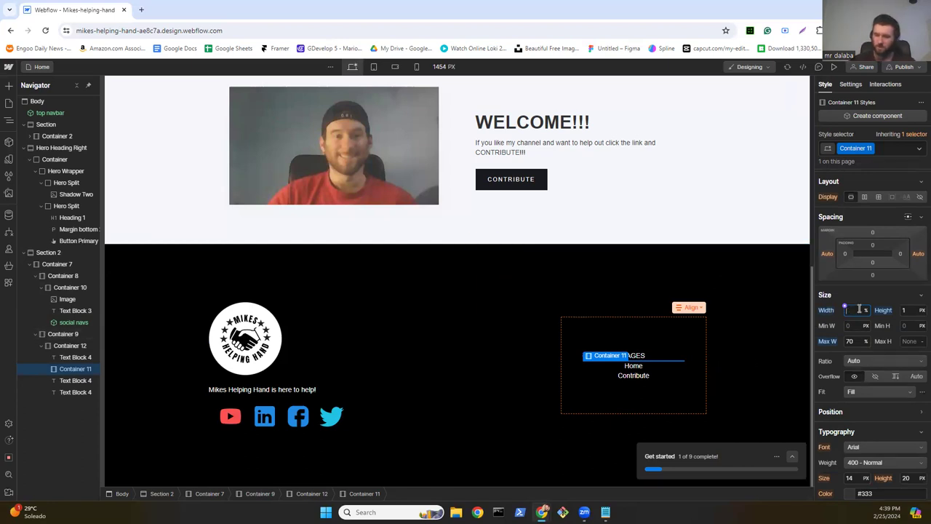
type("50")
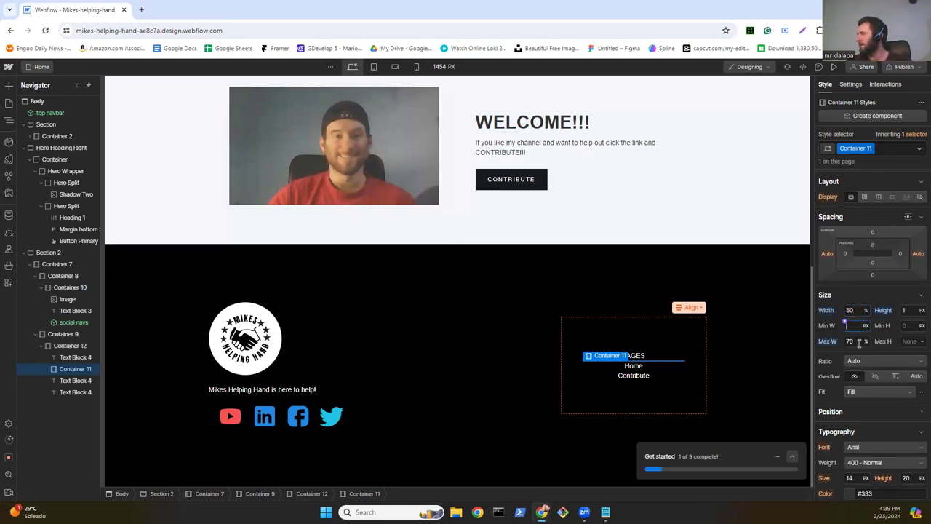
key("Return")
left_click(859, 341)
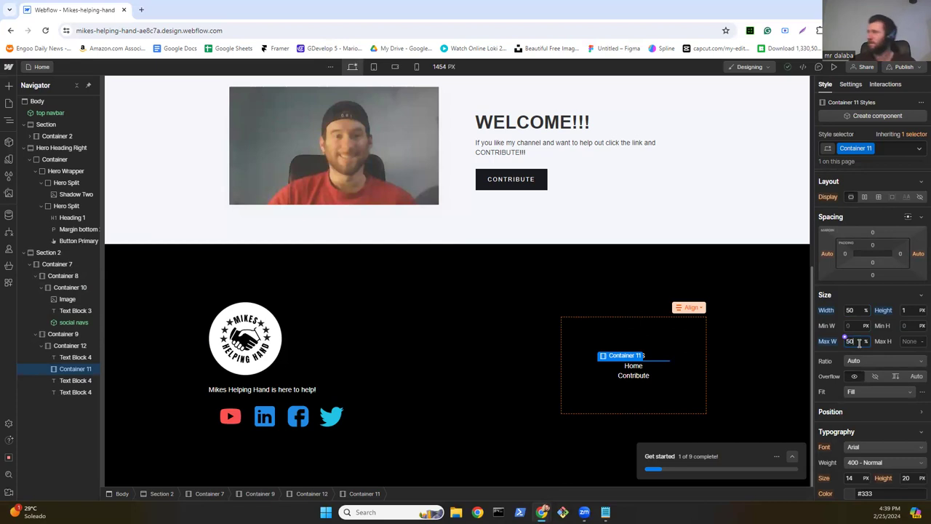
type("50")
key("Return")
left_click(705, 366)
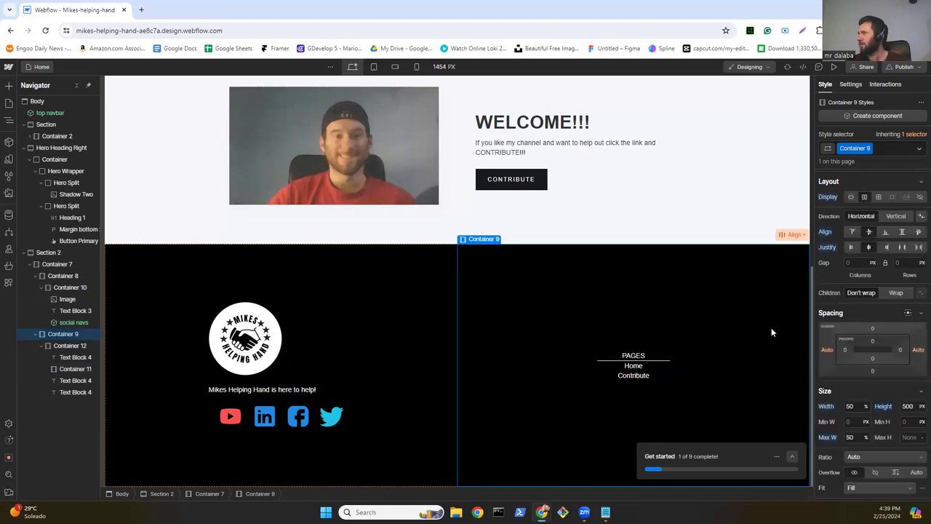
Step: Enter a 20 px gap on the PAGES link block
key("Down")
left_click(864, 262)
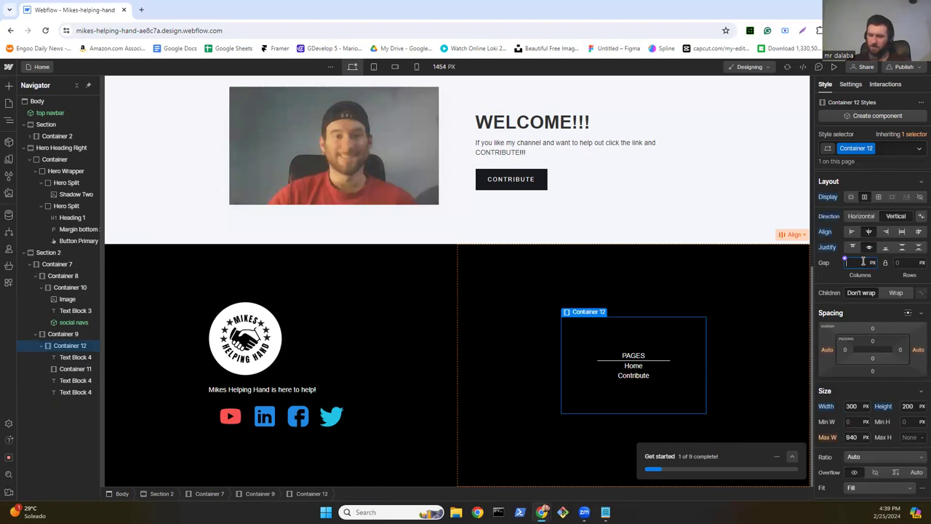
type("20")
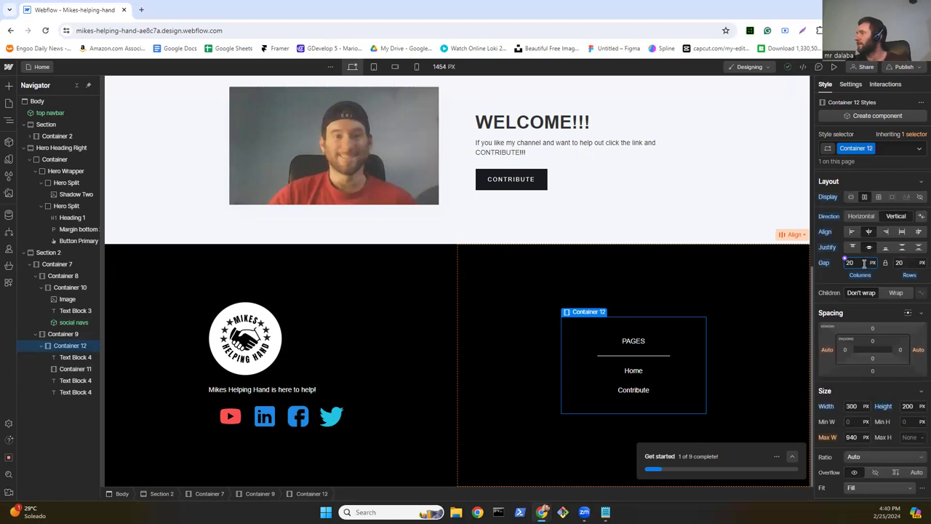
key("BackSpace")
key("BackSpace")
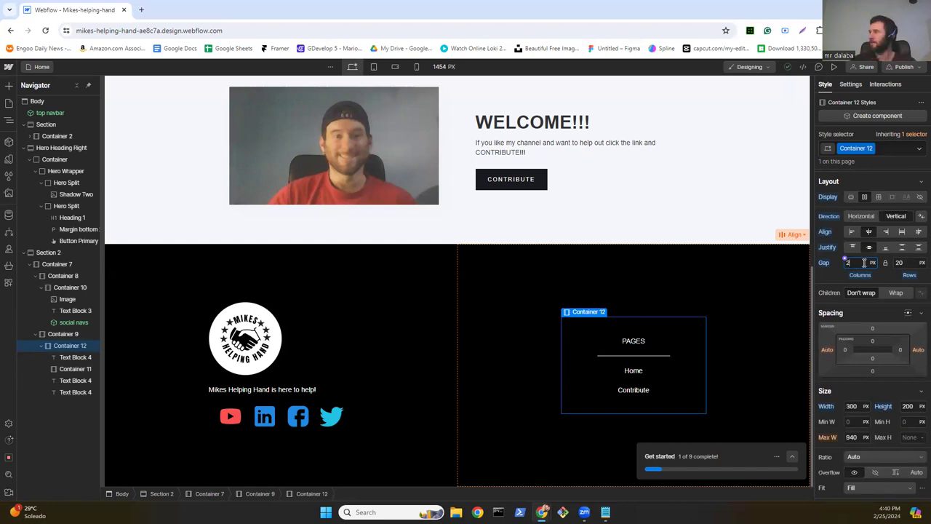
type("20")
Step: Set the PAGES column container's gap to 0 px
left_click(637, 374)
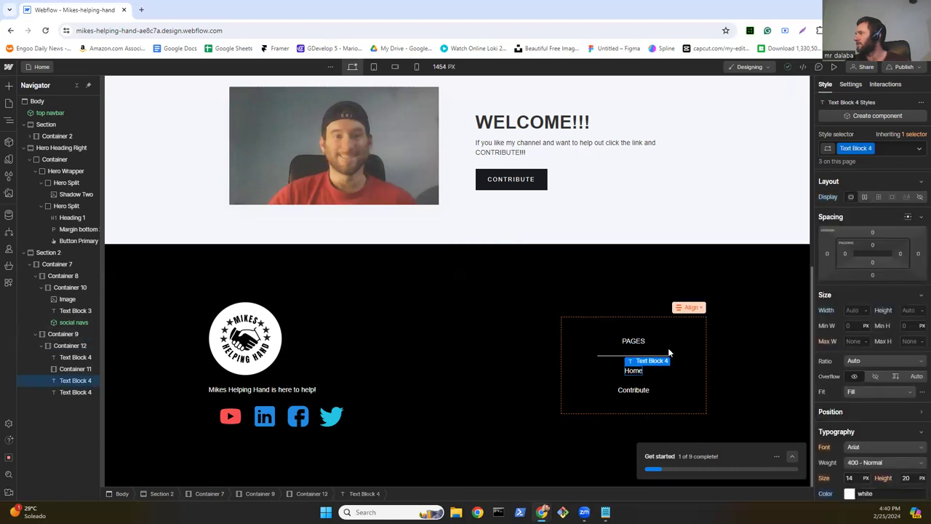
left_click(692, 362)
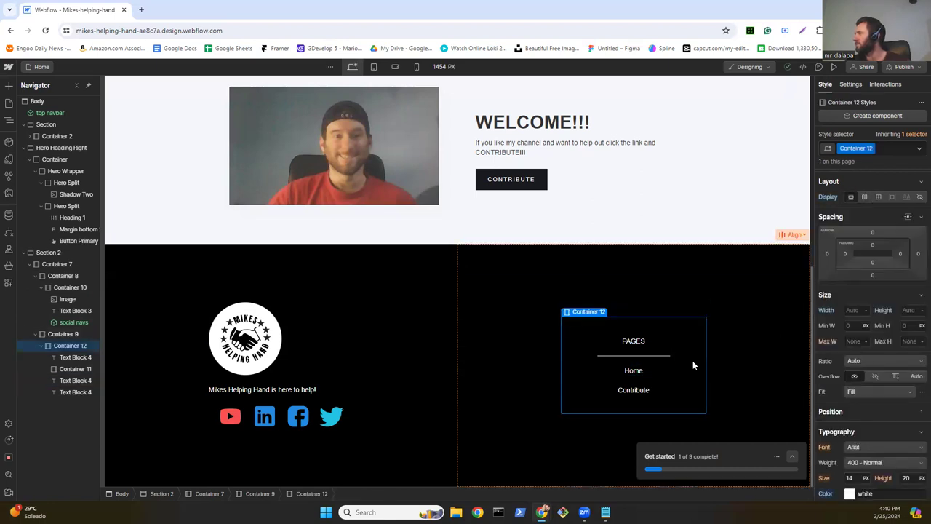
left_click(863, 262)
key("BackSpace")
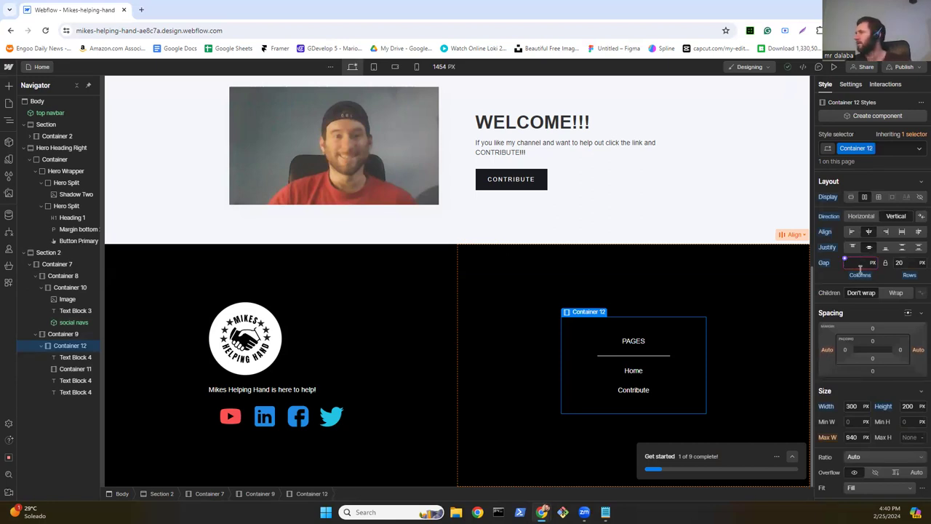
type("0")
key("Return")
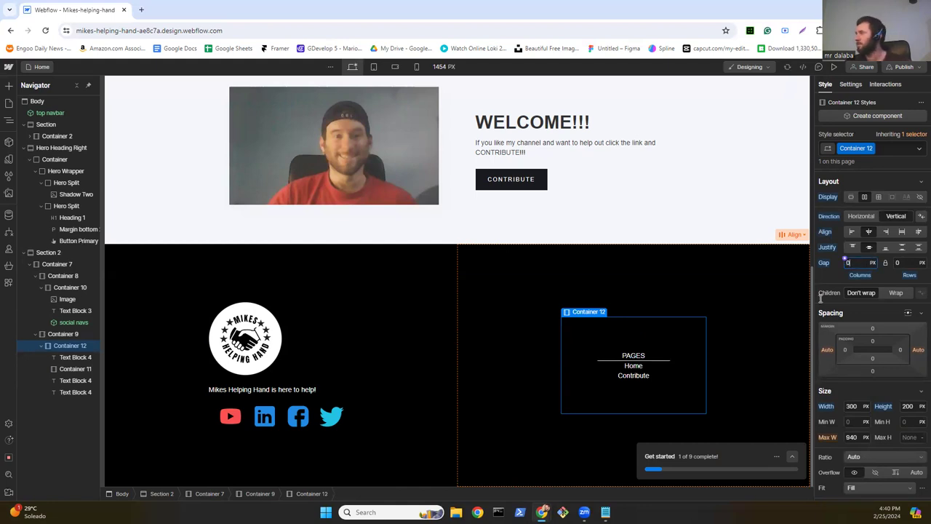
Step: Give the Home text block (Text Block 4) a 20 px top margin
left_click(636, 369)
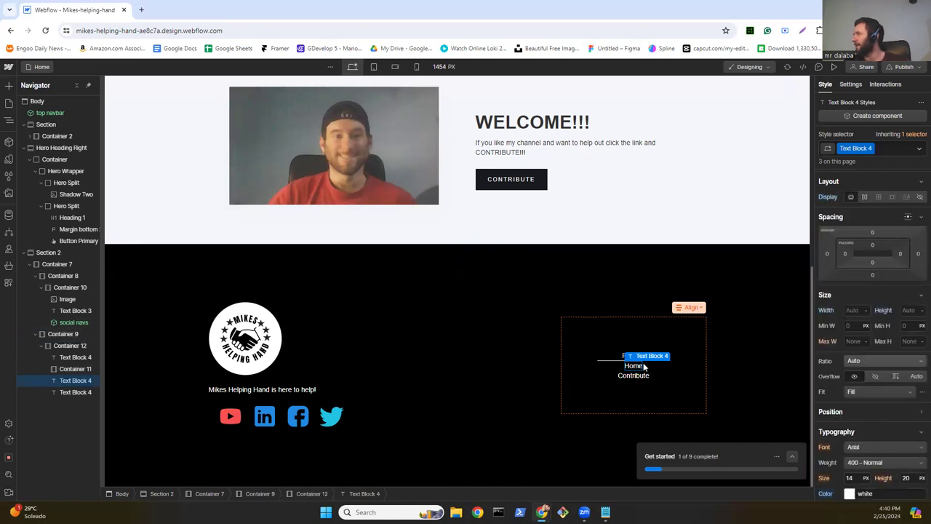
left_click(873, 231)
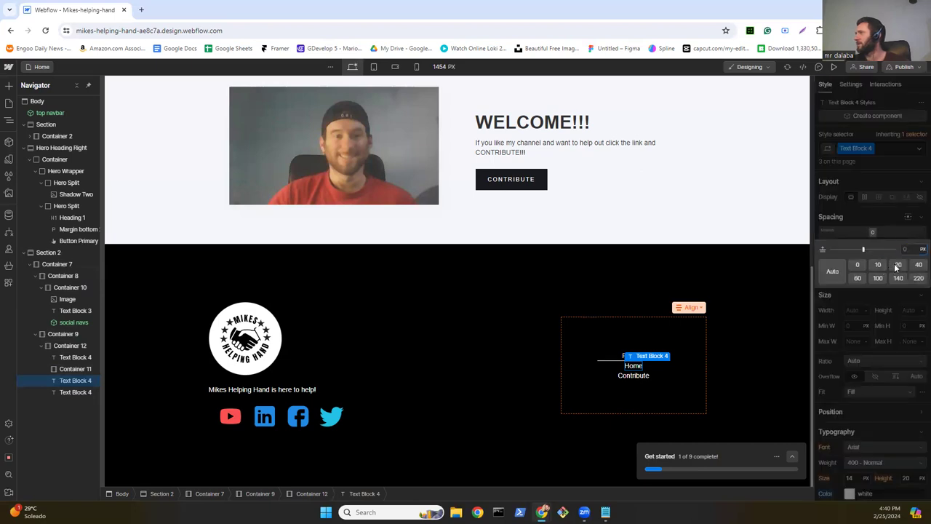
left_click(897, 265)
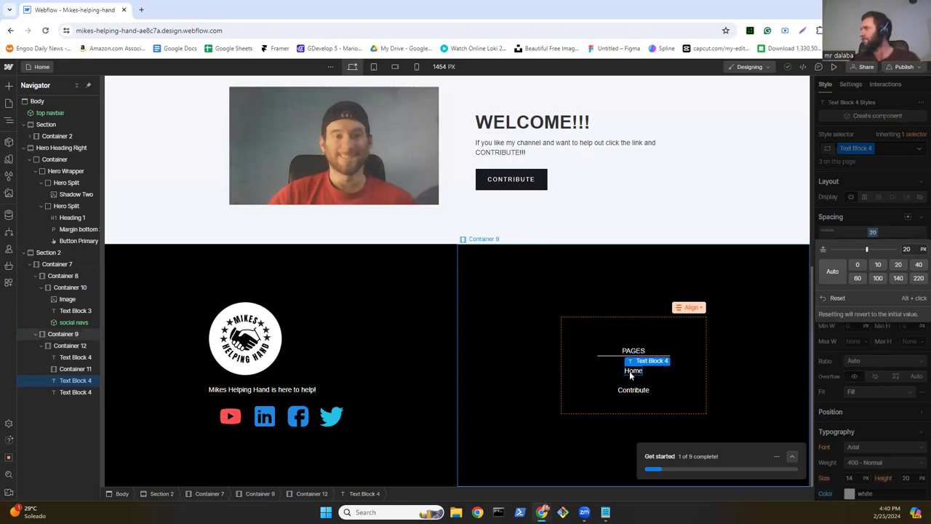
Step: Set Text Block 4's Hover state text colour to bright blue #00bdfc
left_click(919, 149)
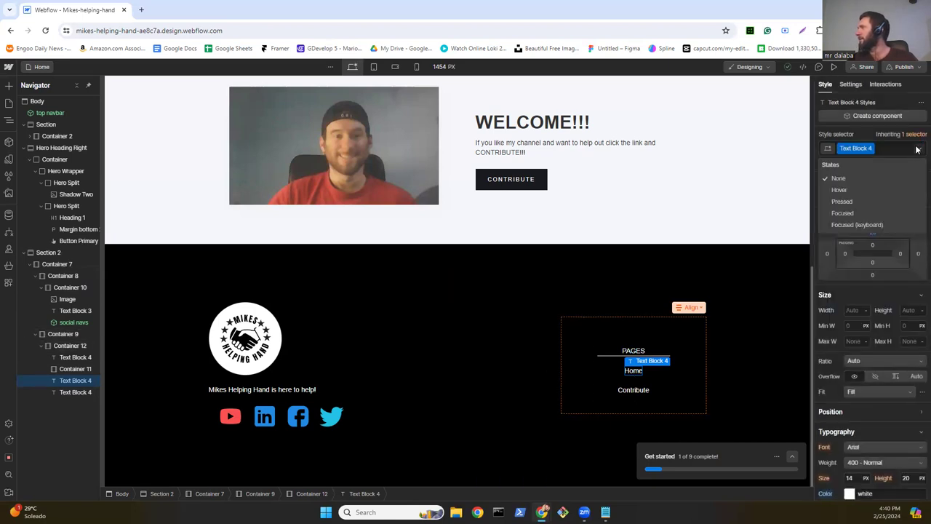
left_click(848, 191)
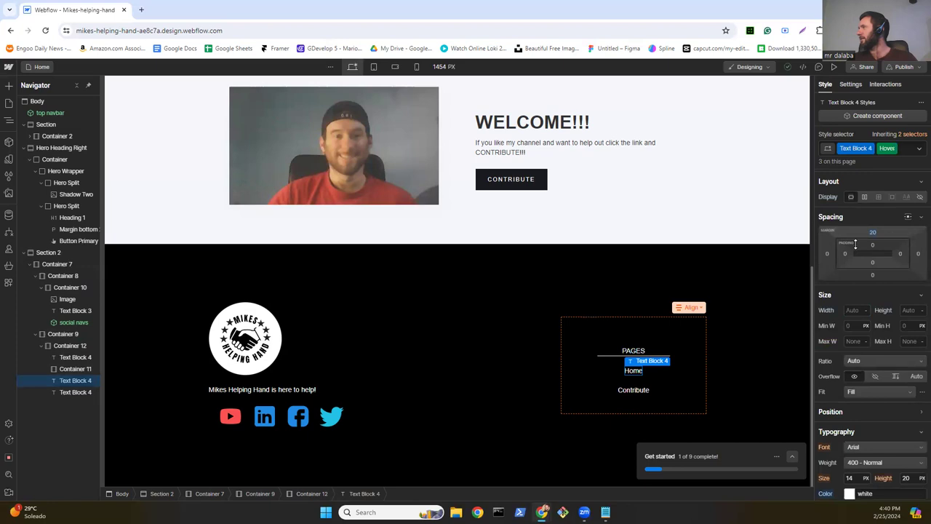
scroll(858, 255, "down", 6)
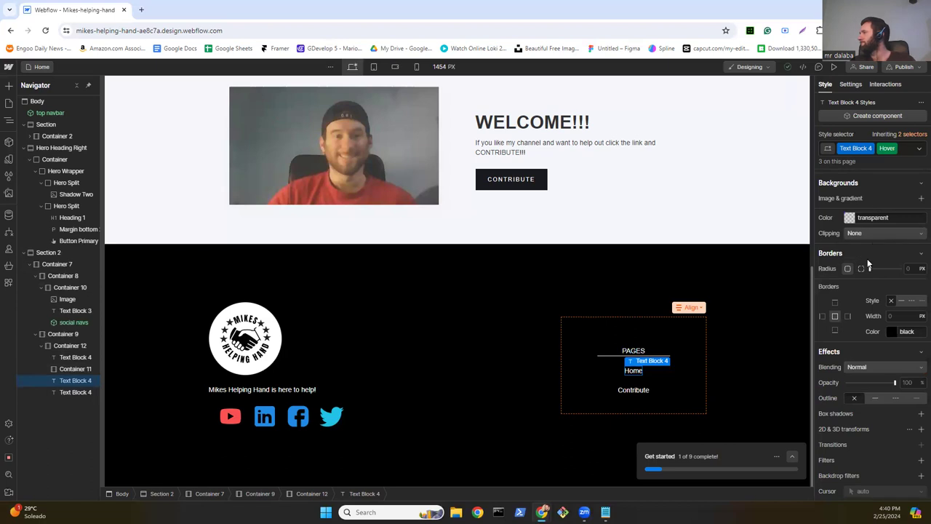
scroll(864, 286, "down", 1)
scroll(862, 268, "up", 5)
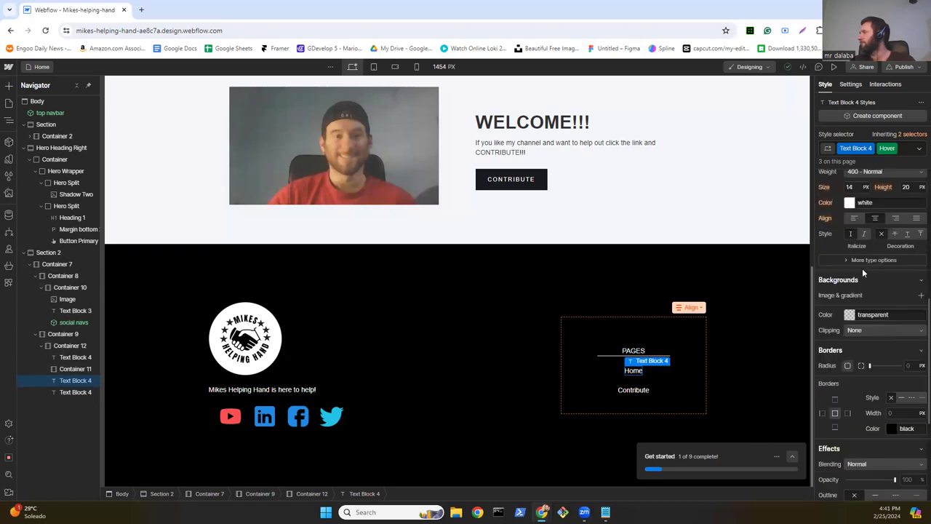
left_click(861, 331)
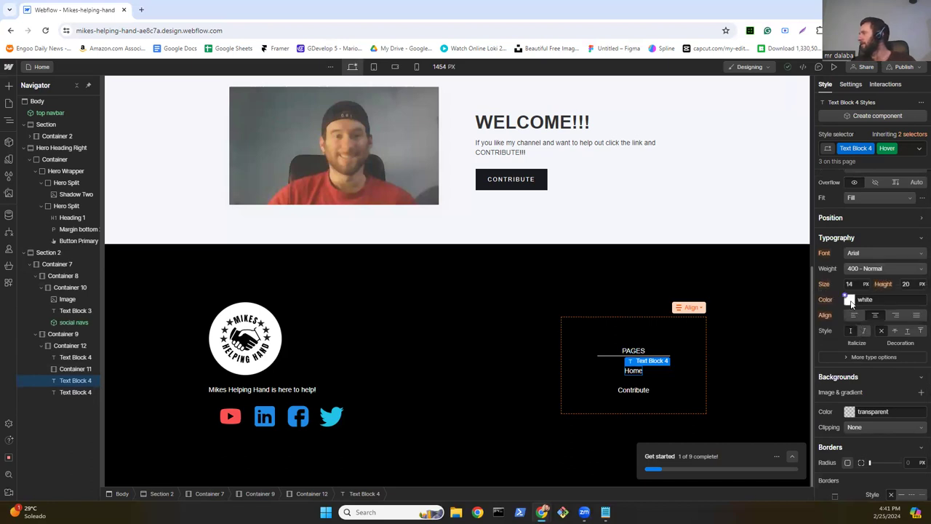
left_click(850, 299)
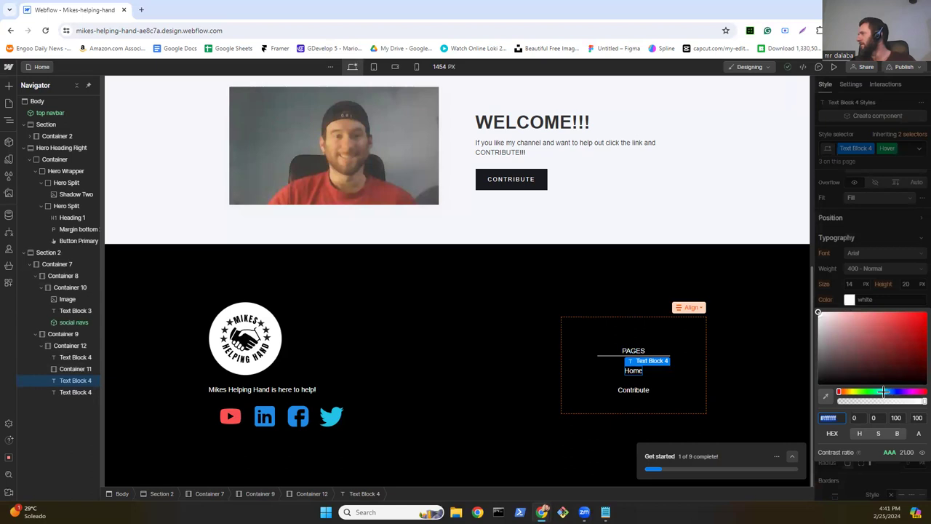
left_click(883, 391)
left_click(916, 313)
left_click(923, 312)
left_click_drag(922, 311, 928, 313)
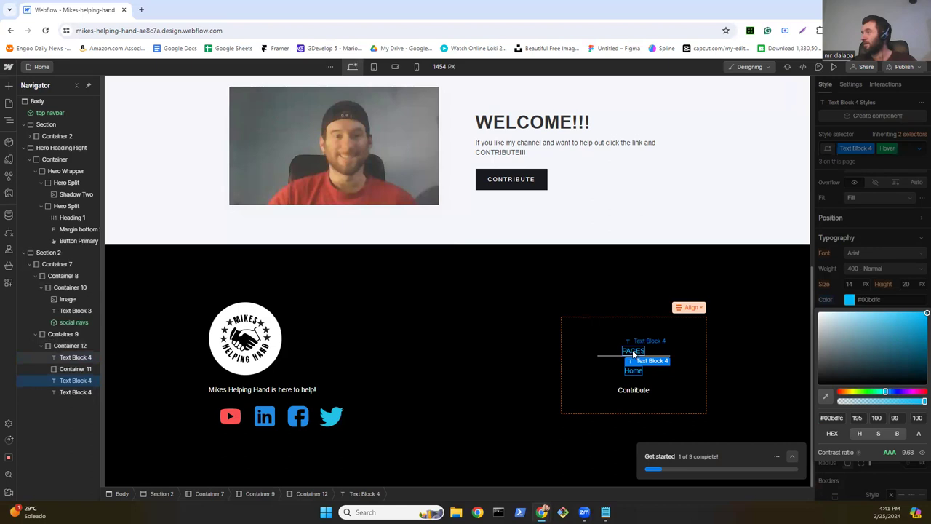
Step: Duplicate the PAGES heading's class into Text Block 4 Copy
left_click(633, 352)
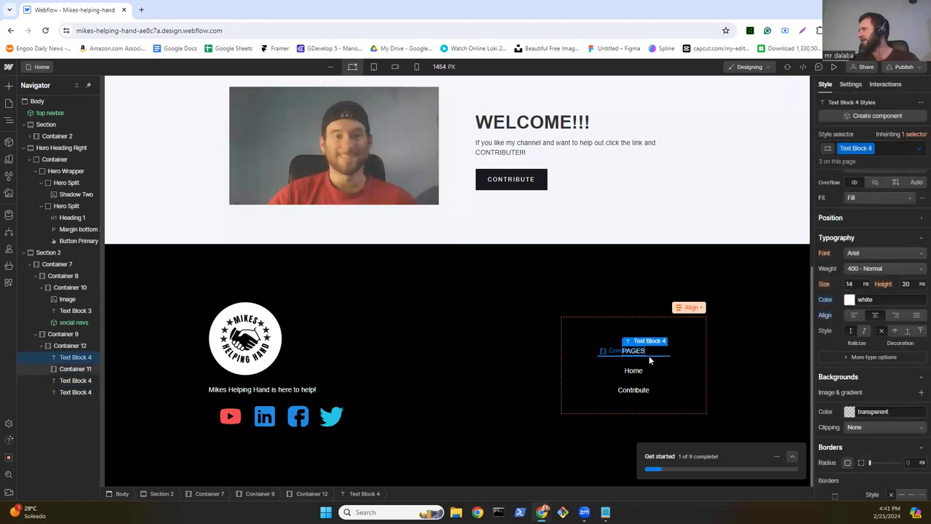
double_click(623, 354)
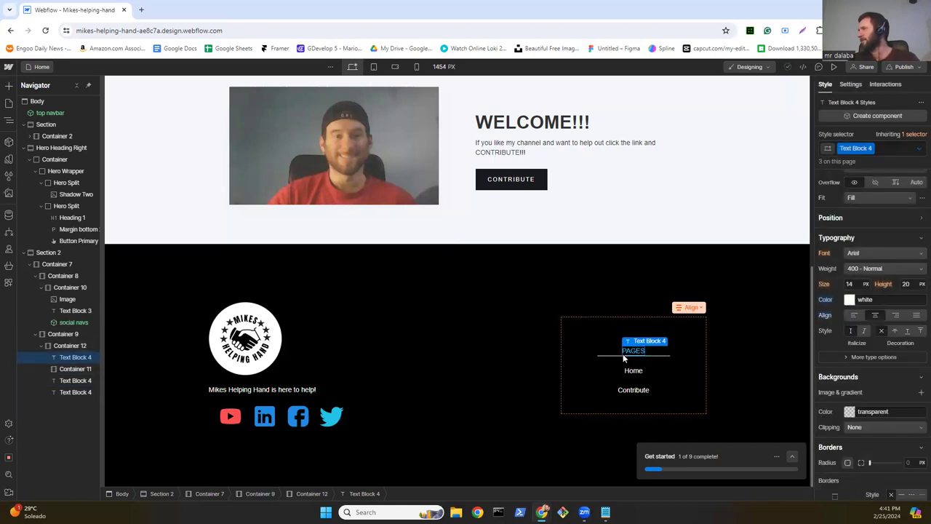
key("Escape")
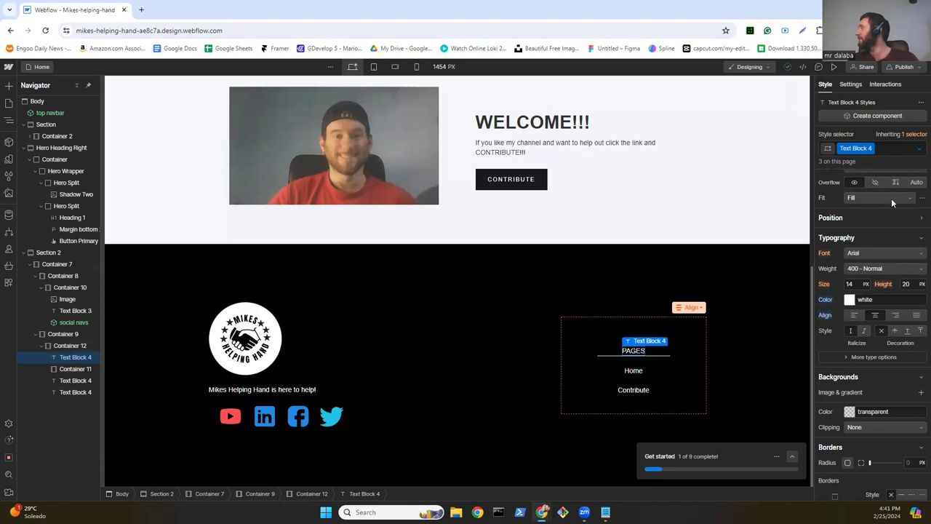
left_click(873, 149)
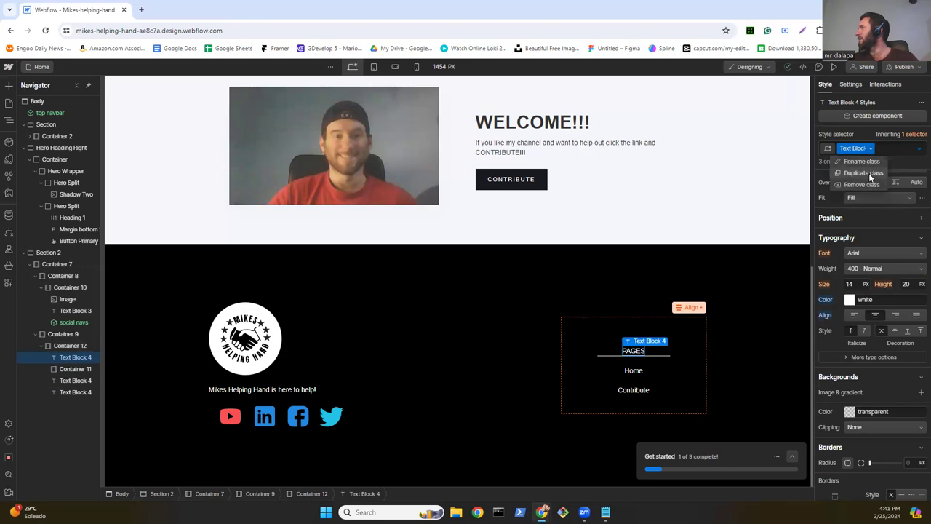
left_click(869, 173)
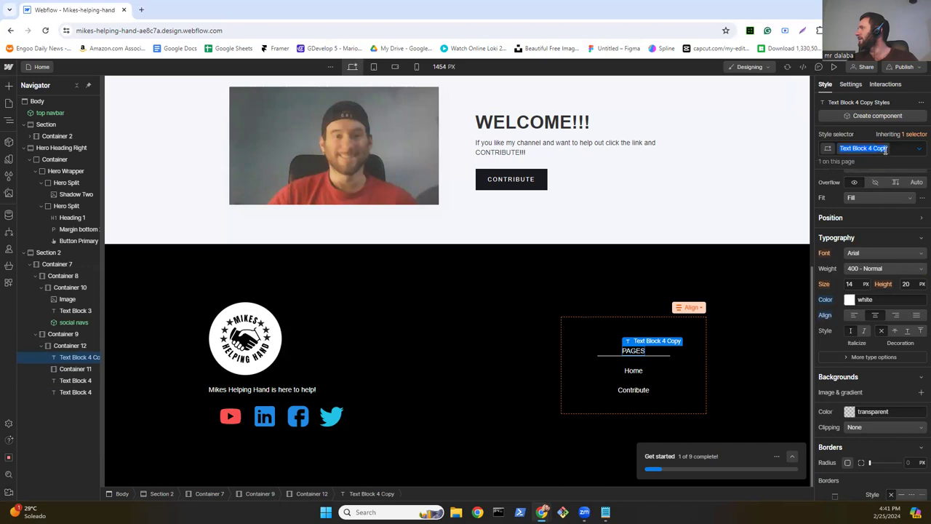
Step: Set the PAGES heading's Hover state text colour to white
left_click(893, 150)
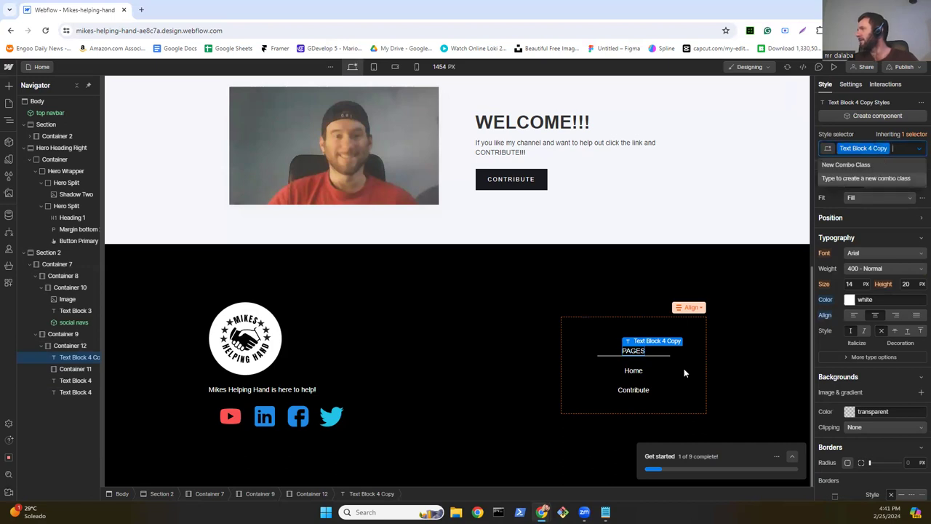
left_click(916, 150)
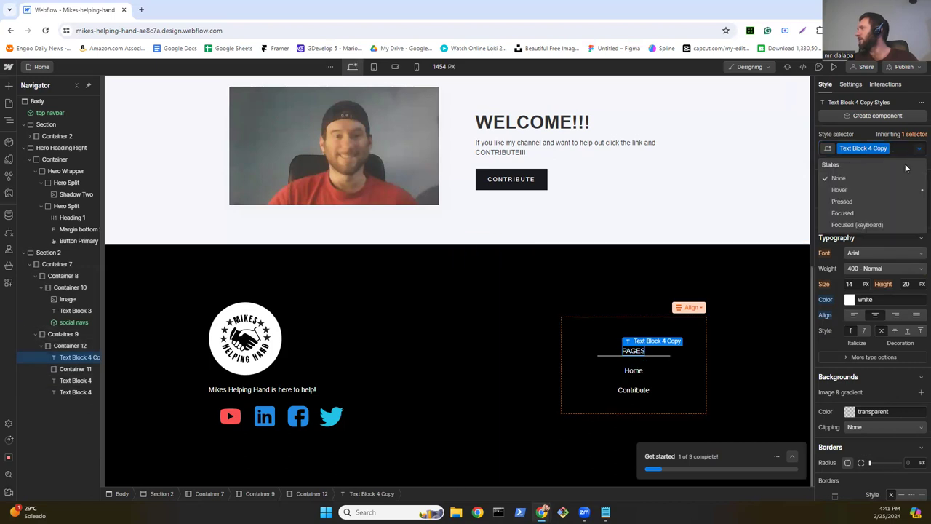
left_click(842, 192)
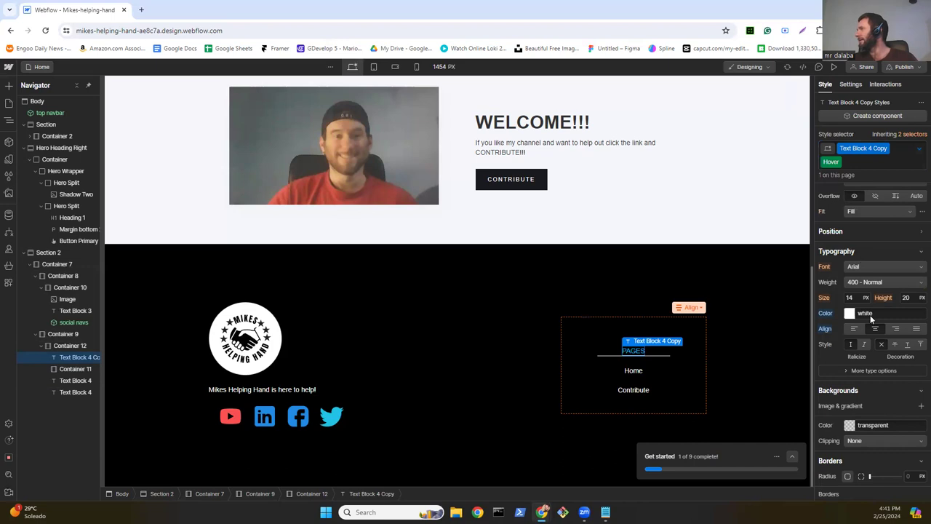
scroll(850, 213, "down", 2)
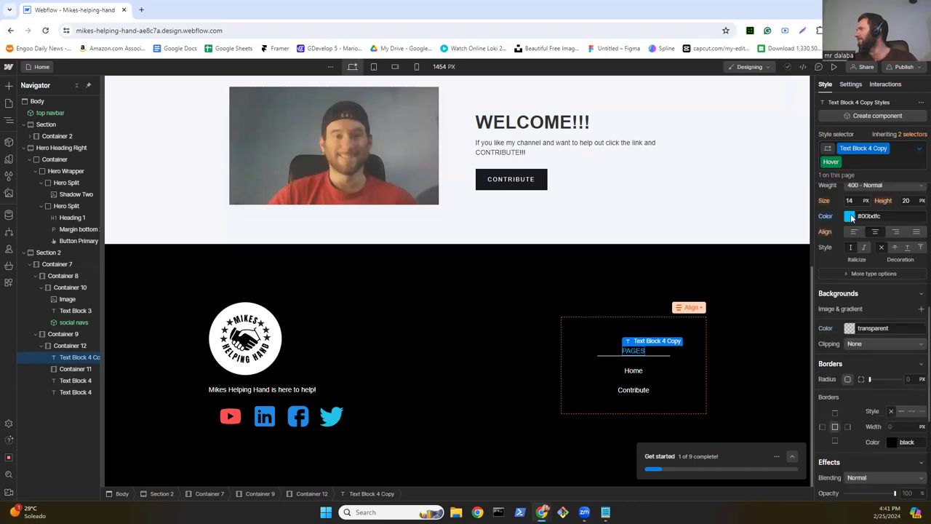
left_click(849, 216)
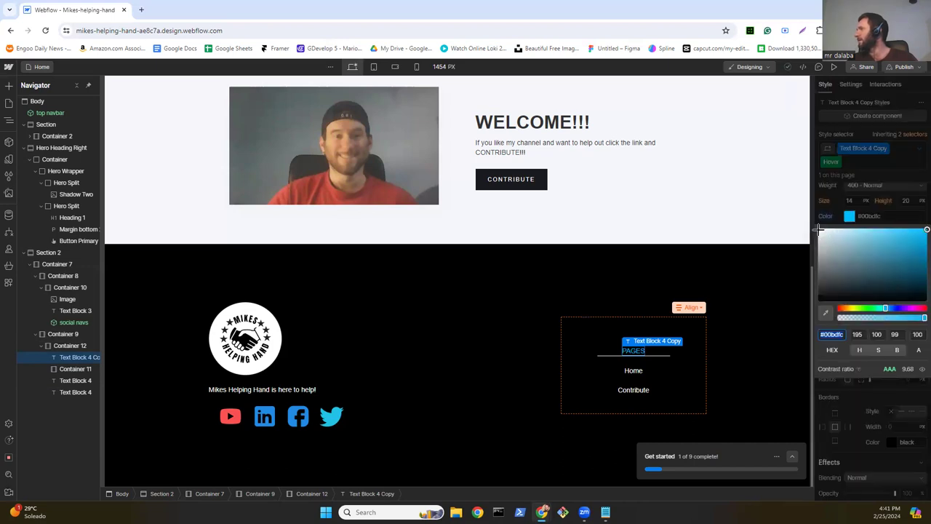
left_click(819, 230)
left_click_drag(819, 230, 817, 228)
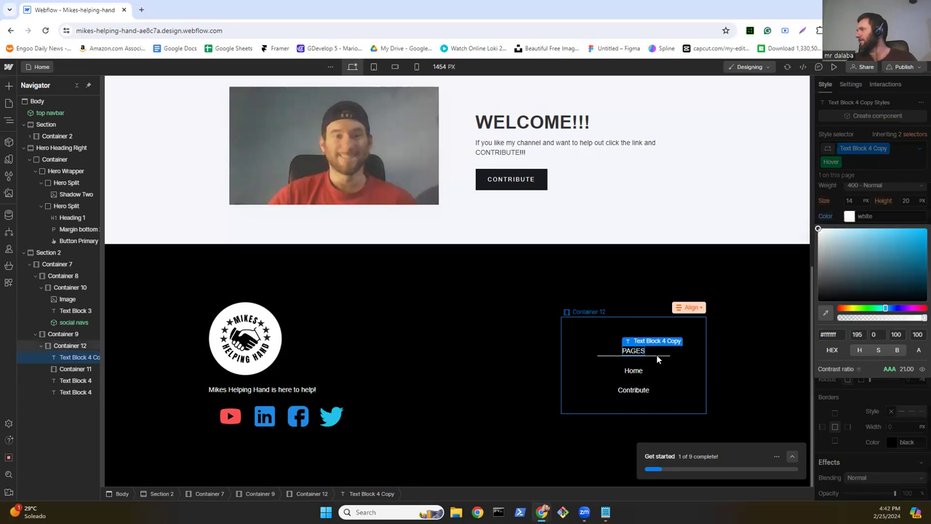
left_click(658, 358)
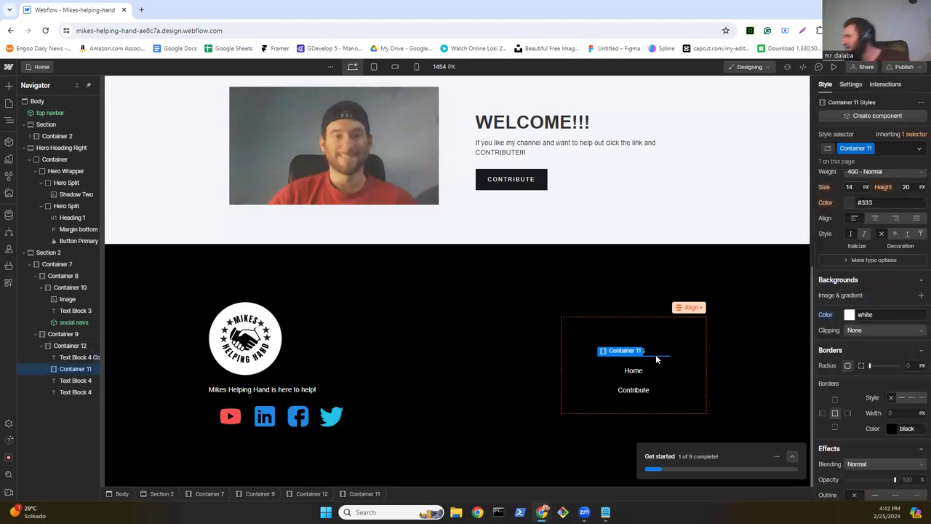
Step: Preview the home page, scrolling through the footer and hero, then return to the Designer
left_click(834, 67)
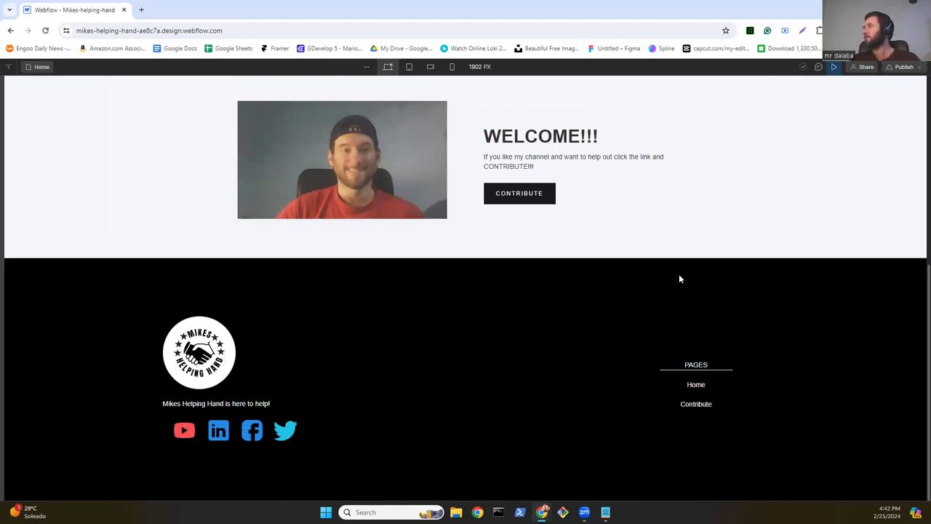
scroll(608, 326, "up", 2)
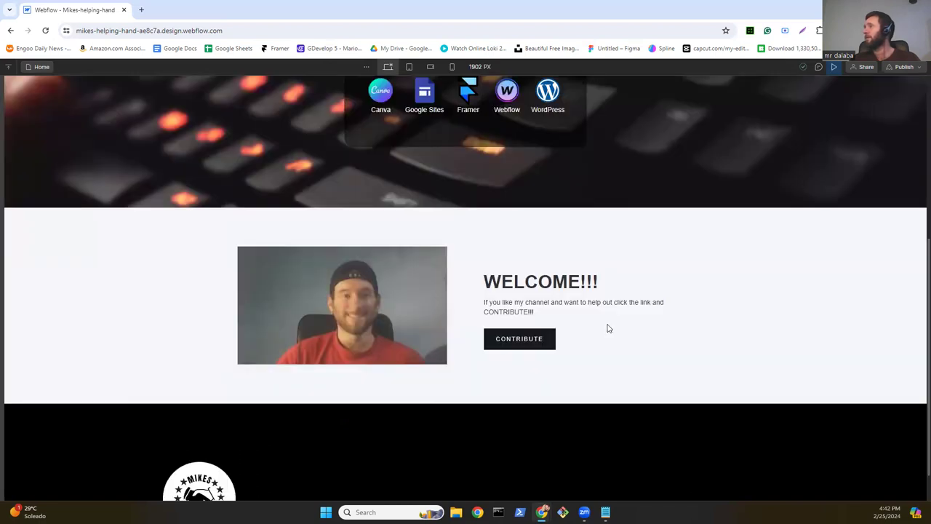
scroll(608, 328, "up", 3)
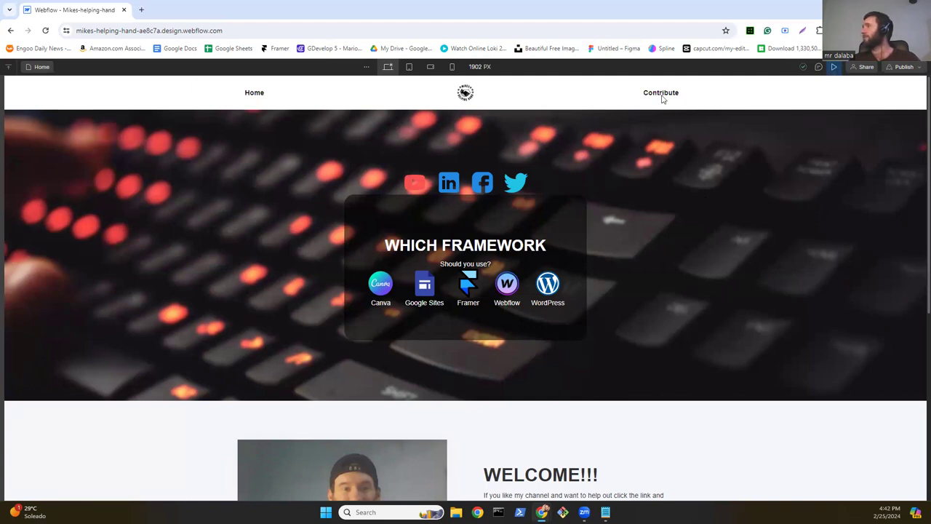
key("Escape")
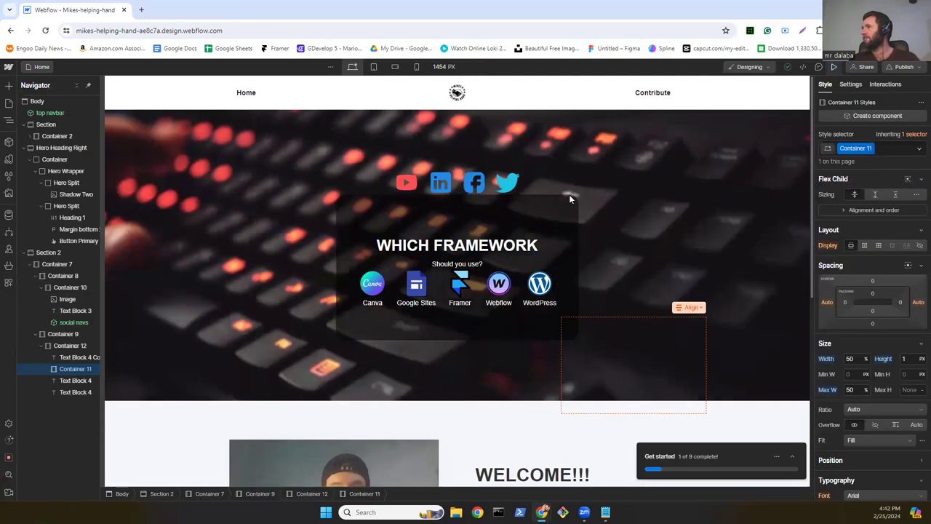
Step: Set hero Container 2's gap to 20 px and open the social navs component
left_click(620, 205)
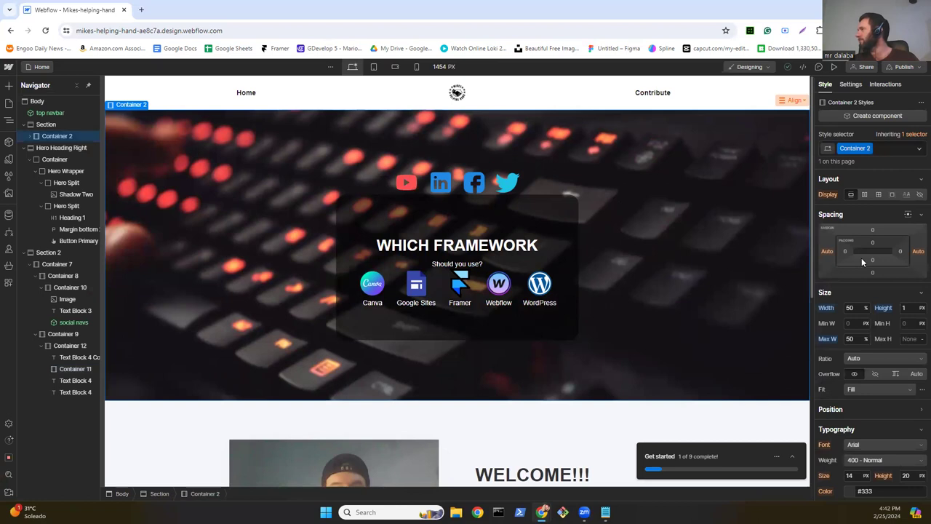
type("20")
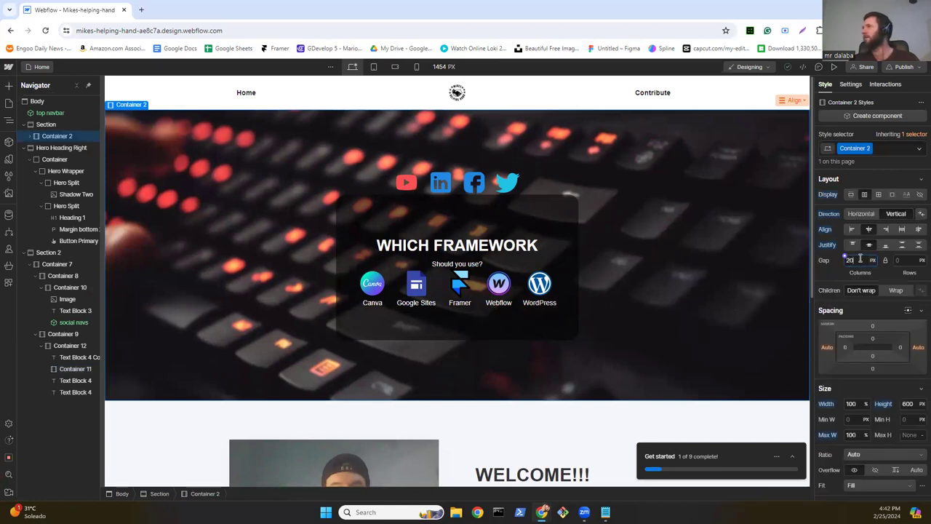
key("Return")
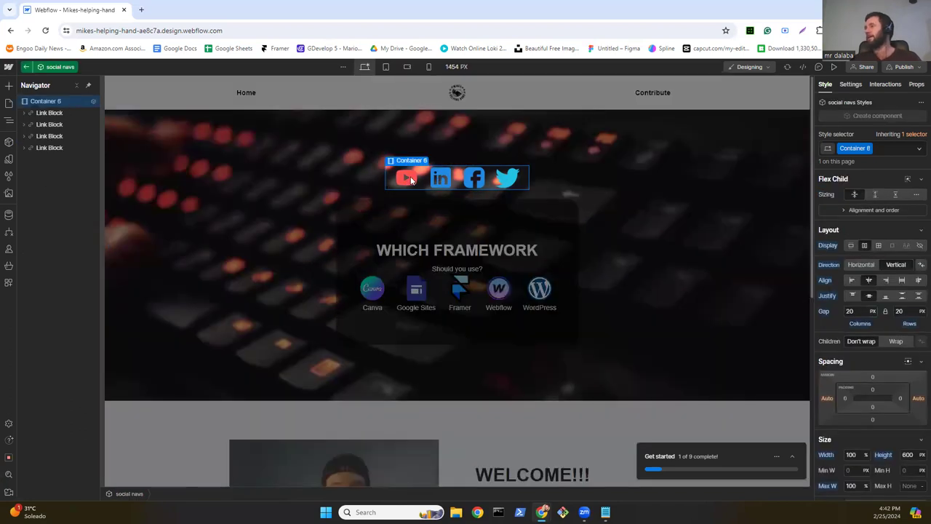
double_click(407, 180)
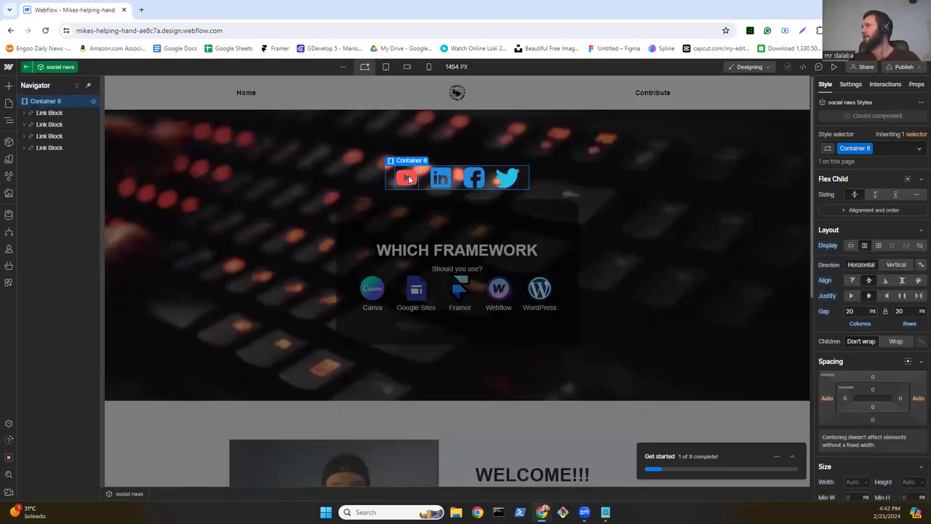
Step: Give the YouTube icon image a 278deg Hue Rotate filter to tint it purple
left_click(408, 181)
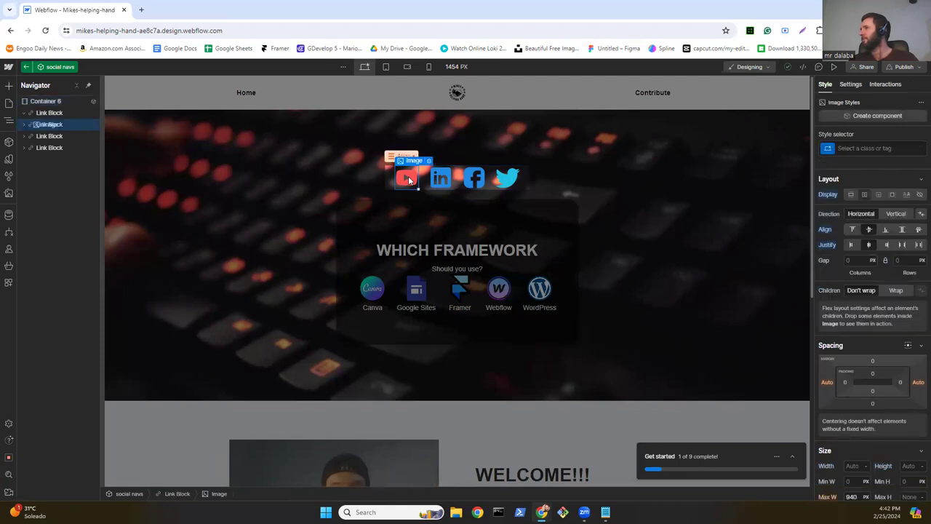
scroll(882, 335, "down", 10)
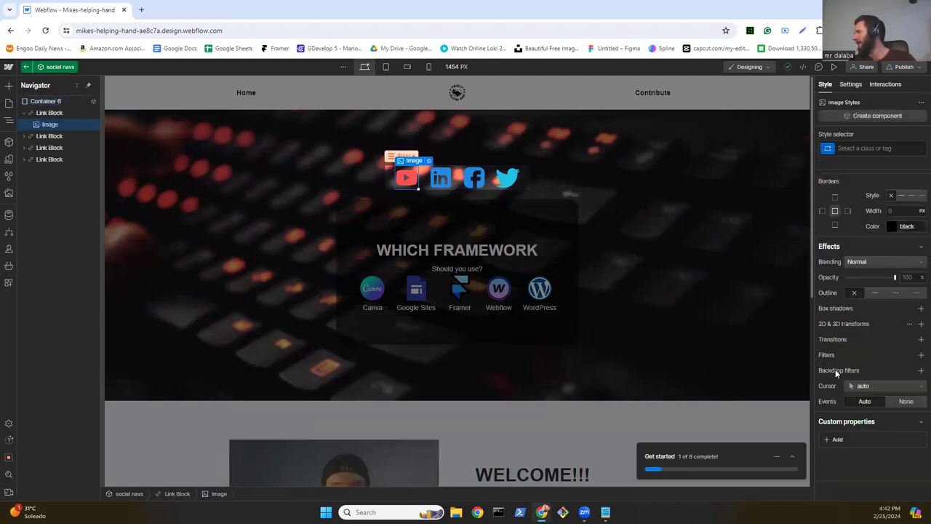
left_click(918, 356)
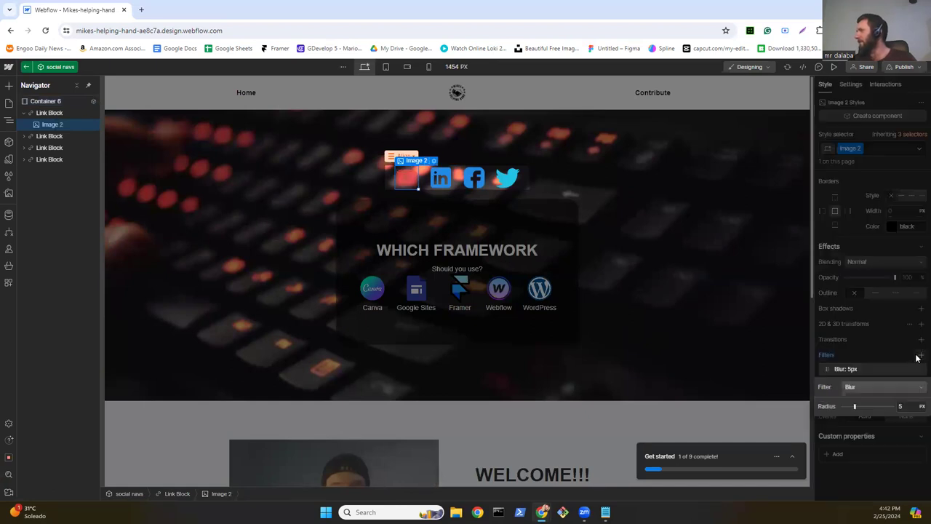
left_click(867, 386)
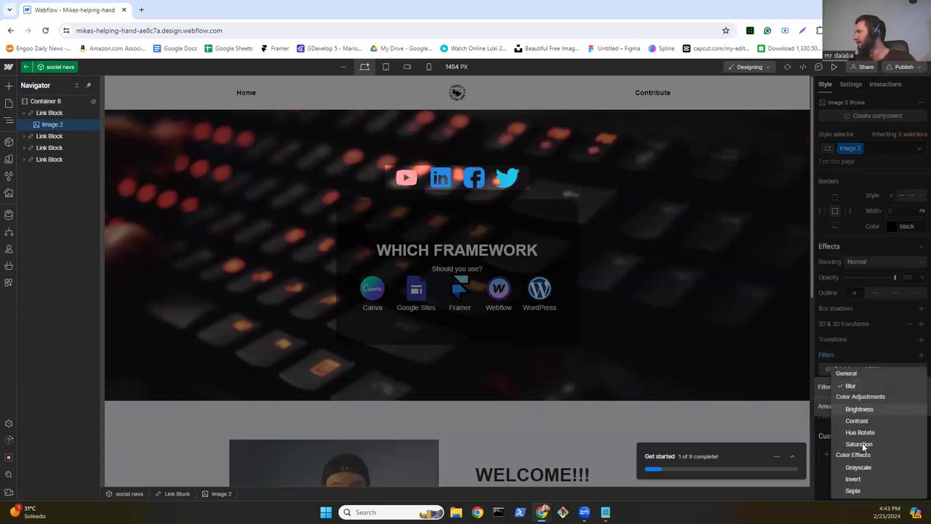
left_click(861, 433)
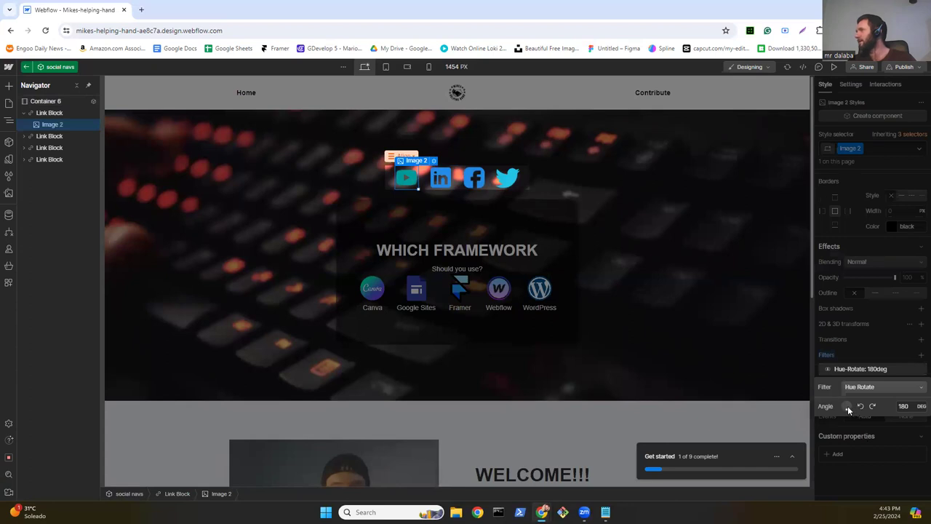
left_click_drag(842, 411, 816, 404)
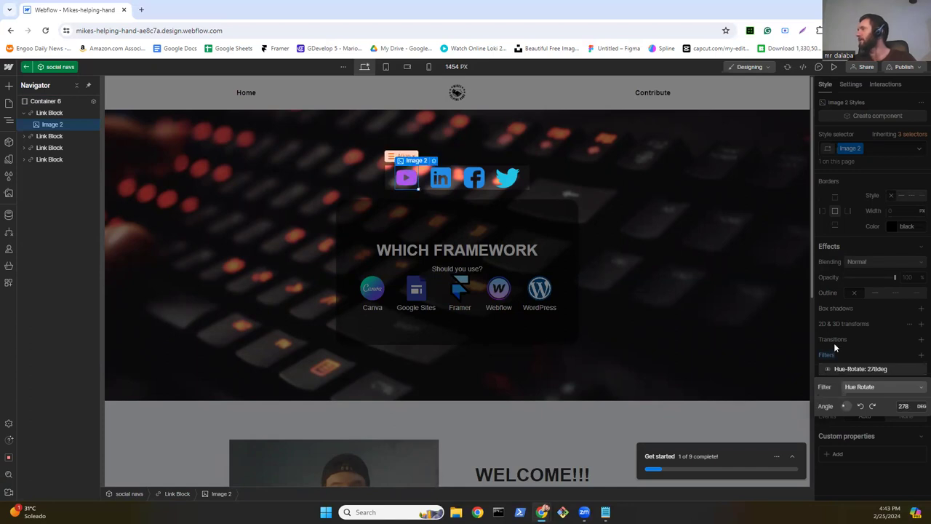
left_click(447, 184)
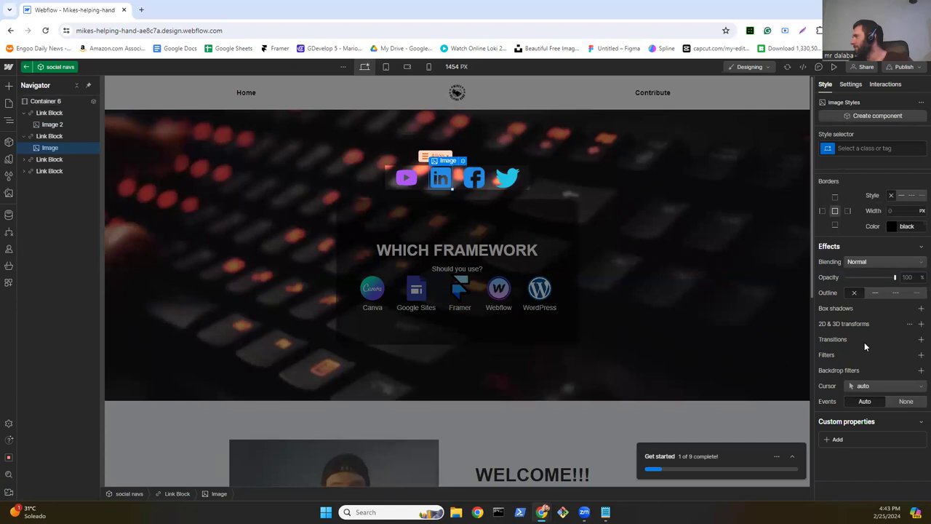
Step: Add a Hue Rotate filter to the LinkedIn icon, tinting it orange
left_click(919, 356)
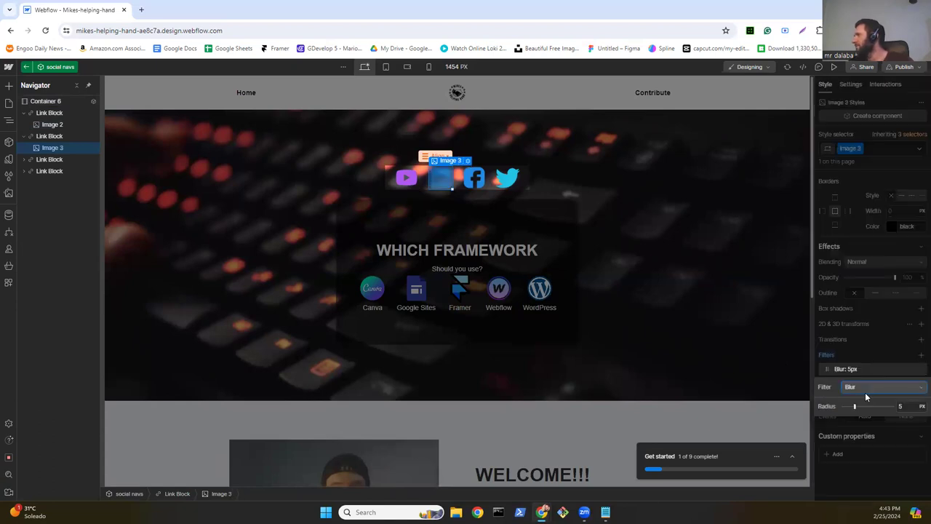
left_click(864, 390)
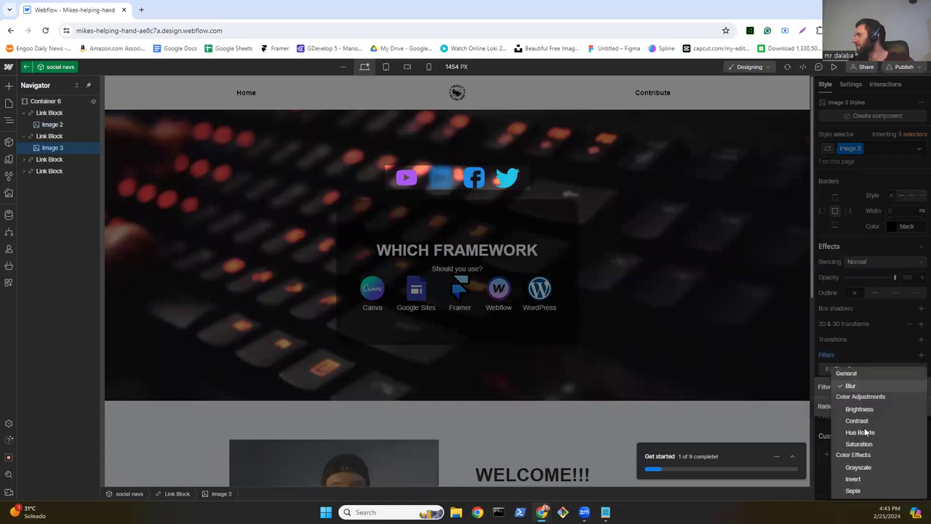
left_click(862, 433)
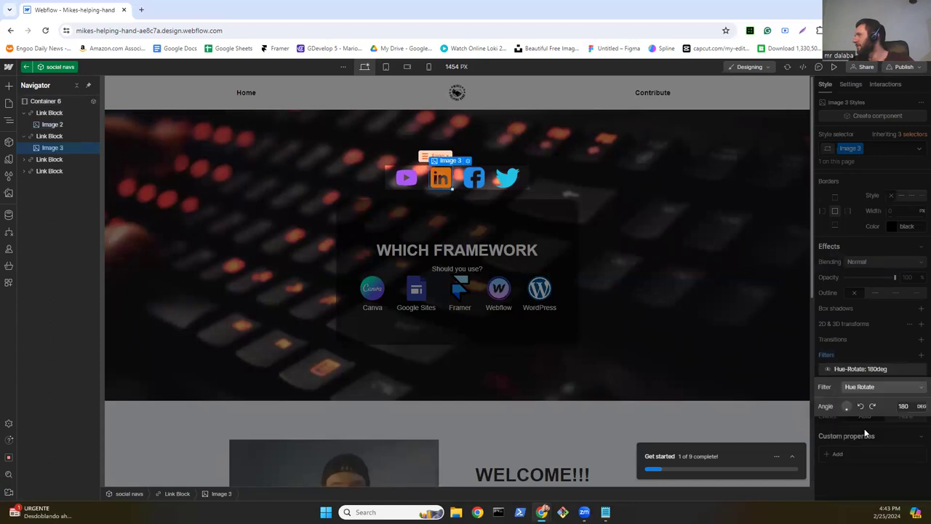
left_click(581, 215)
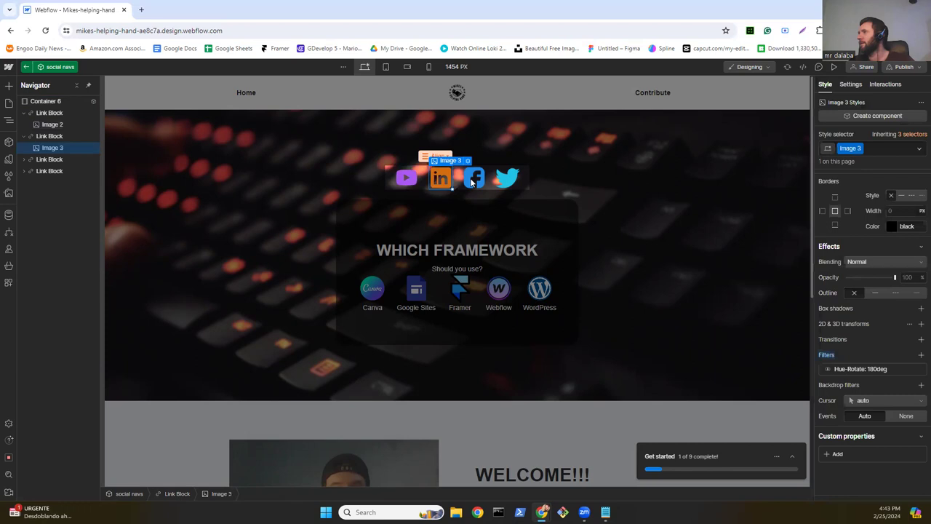
Step: Tint the Facebook icon green with a Hue Rotate filter
left_click(471, 184)
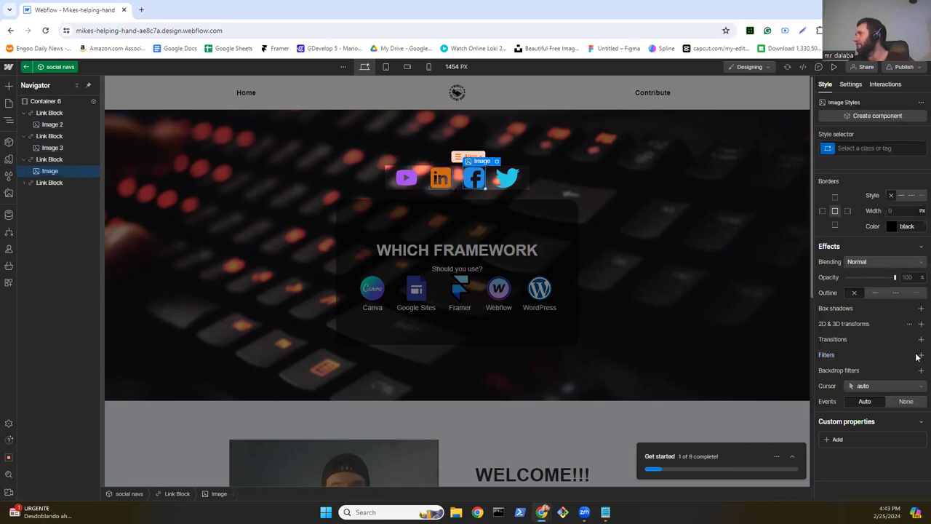
key("ctrl+alt+v")
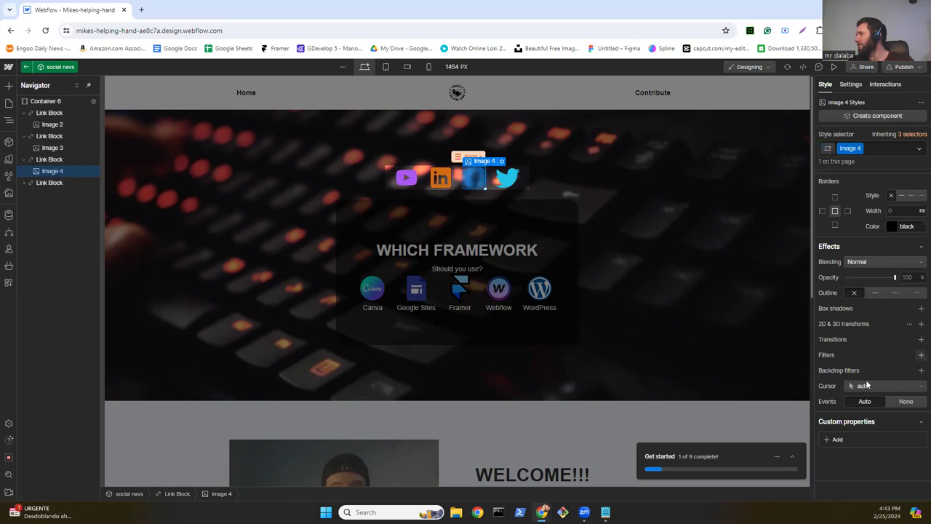
left_click(897, 374)
left_click(877, 388)
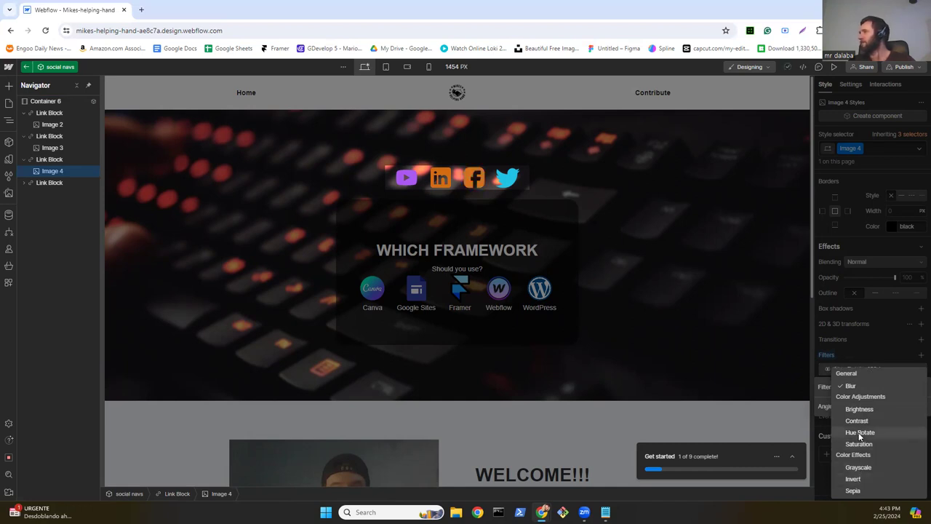
left_click(860, 435)
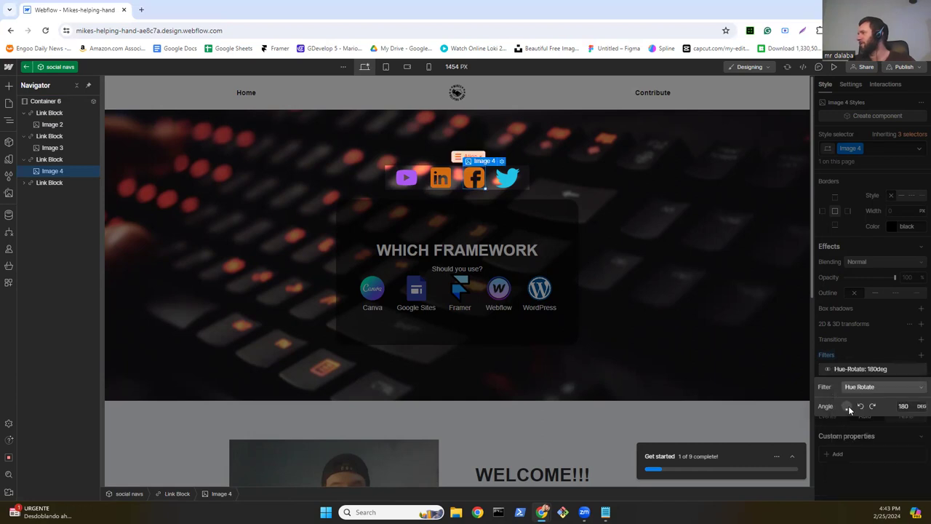
left_click_drag(840, 410, 840, 408)
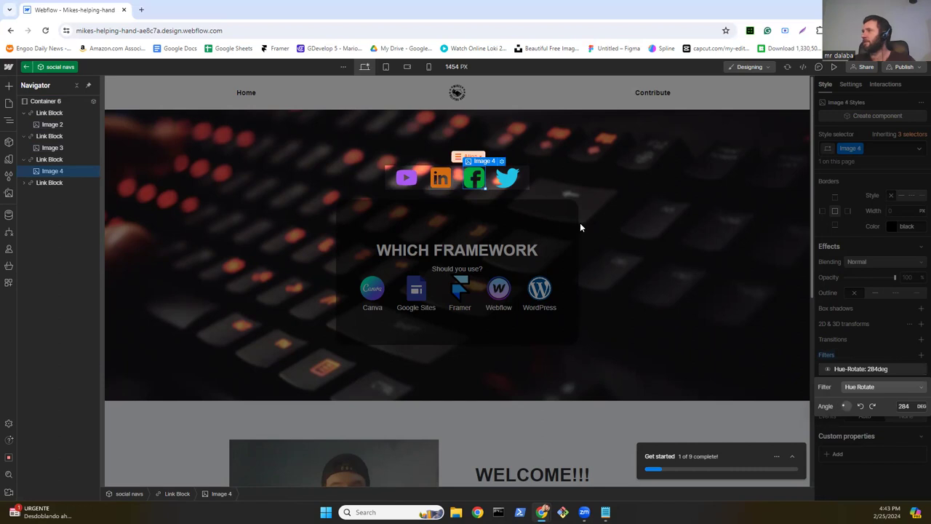
Step: Tint the Twitter icon pink with a 129-degree Hue Rotate filter
left_click(504, 176)
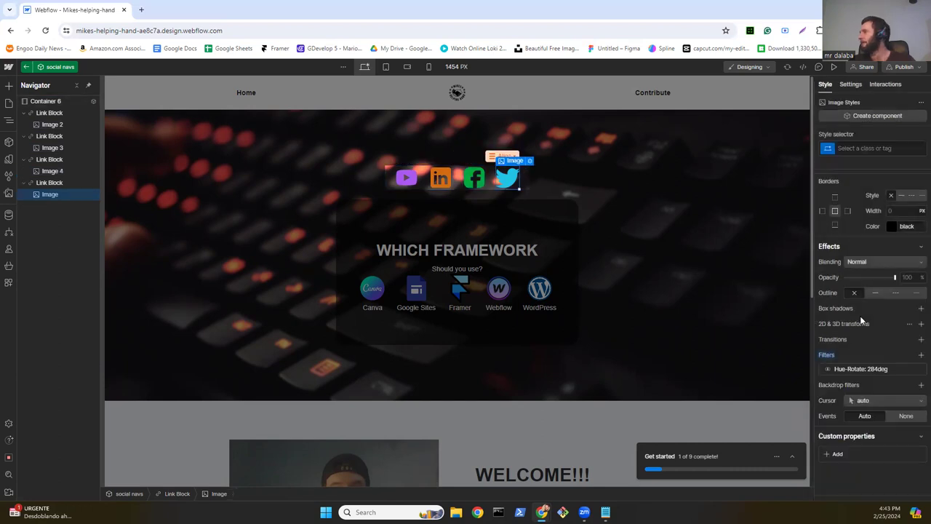
left_click(920, 355)
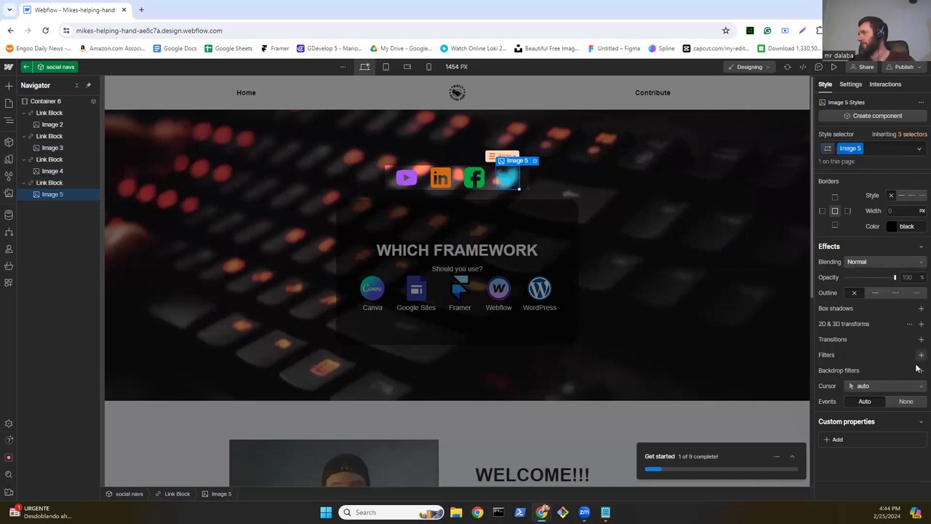
left_click(867, 386)
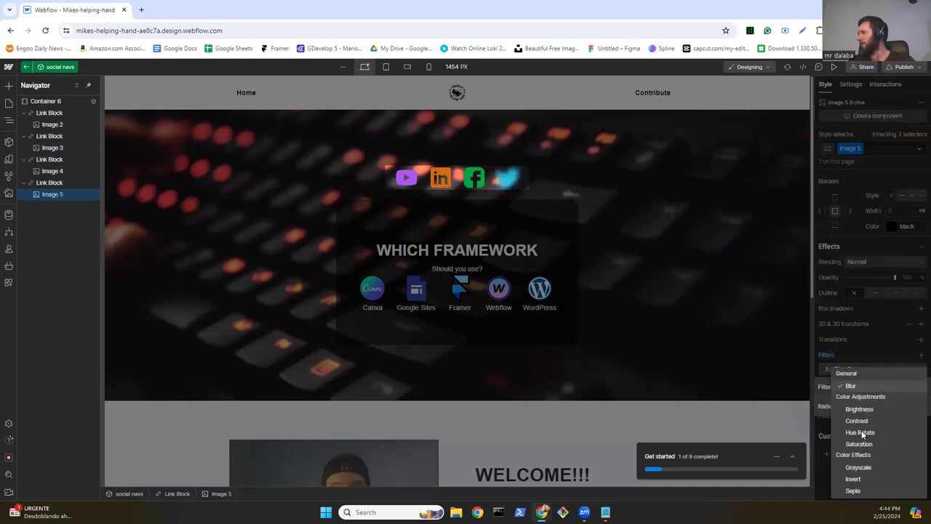
left_click(861, 432)
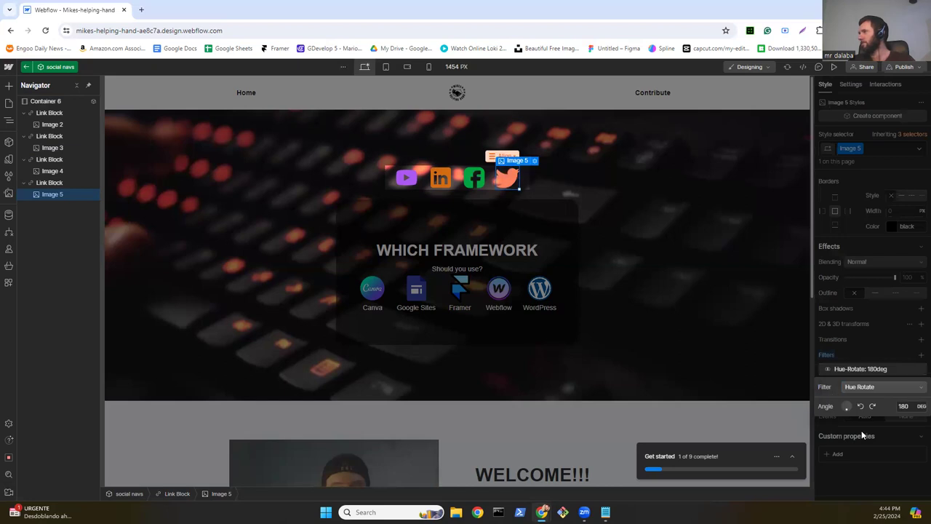
left_click_drag(847, 409, 860, 406)
left_click(860, 406)
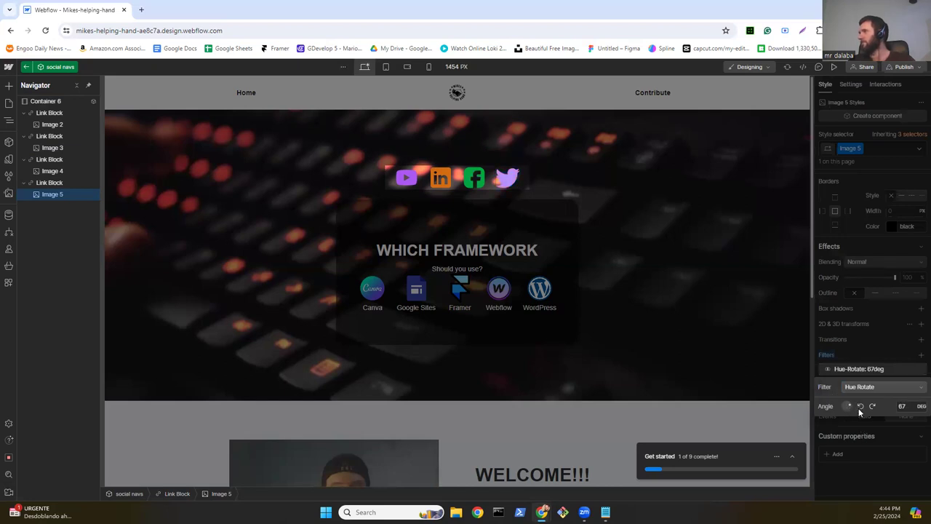
left_click(857, 412)
left_click_drag(856, 413, 856, 414)
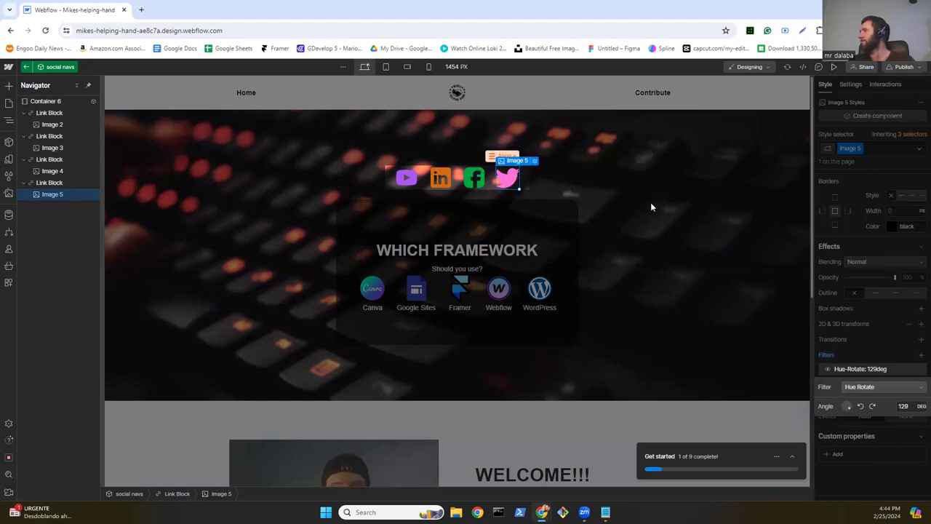
Step: Exit component editing and reopen the social navs component for editing
key("Escape")
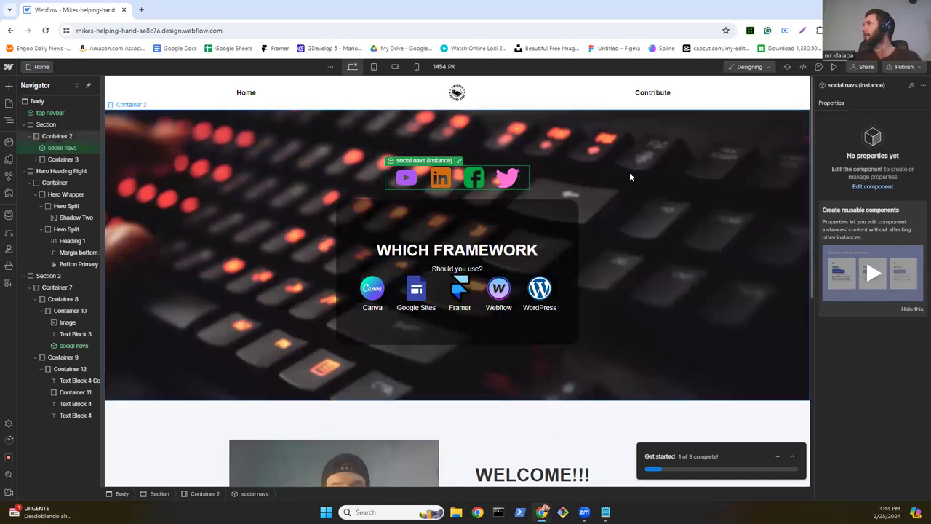
left_click(540, 138)
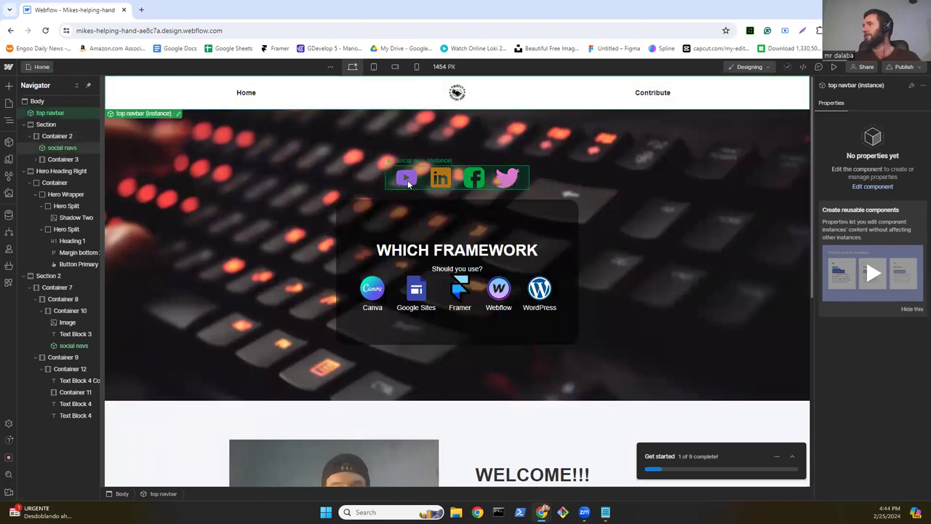
left_click(504, 178)
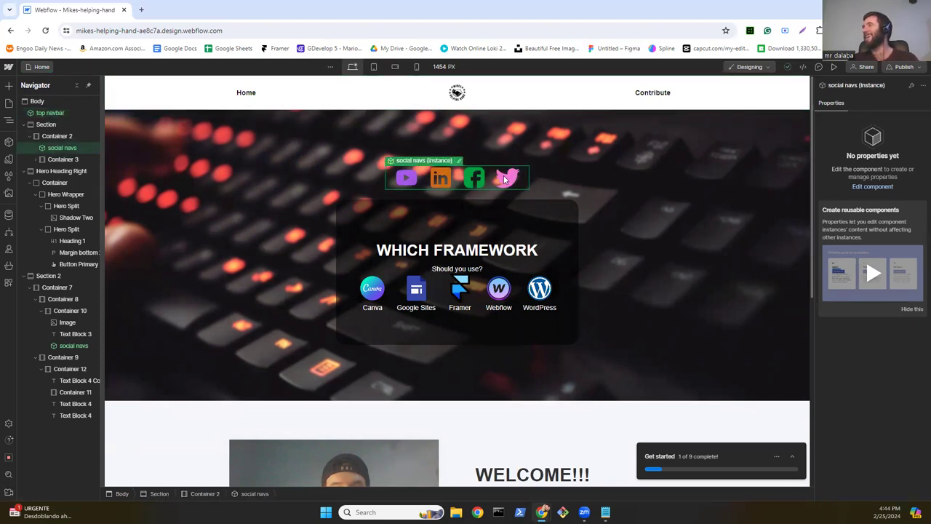
double_click(505, 179)
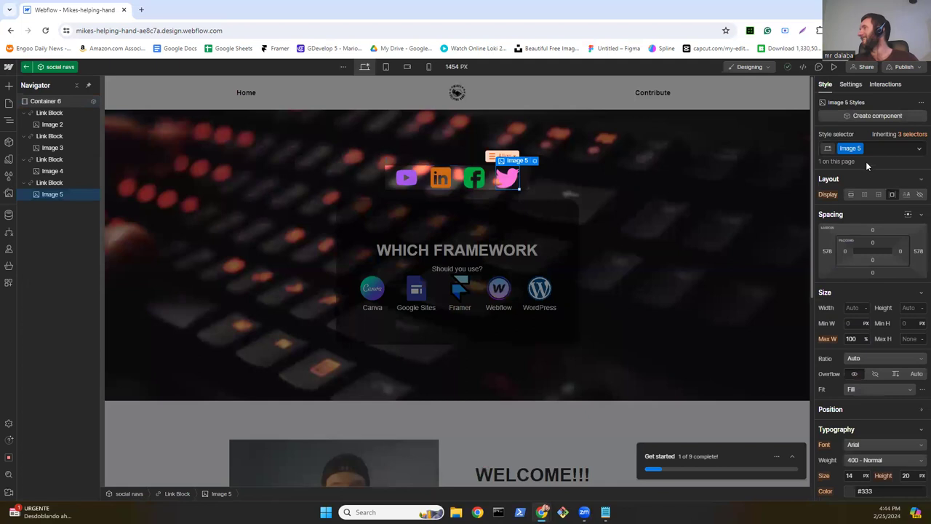
Step: Remove the Twitter icon's permanent hue-rotate filter
scroll(878, 325, "down", 10)
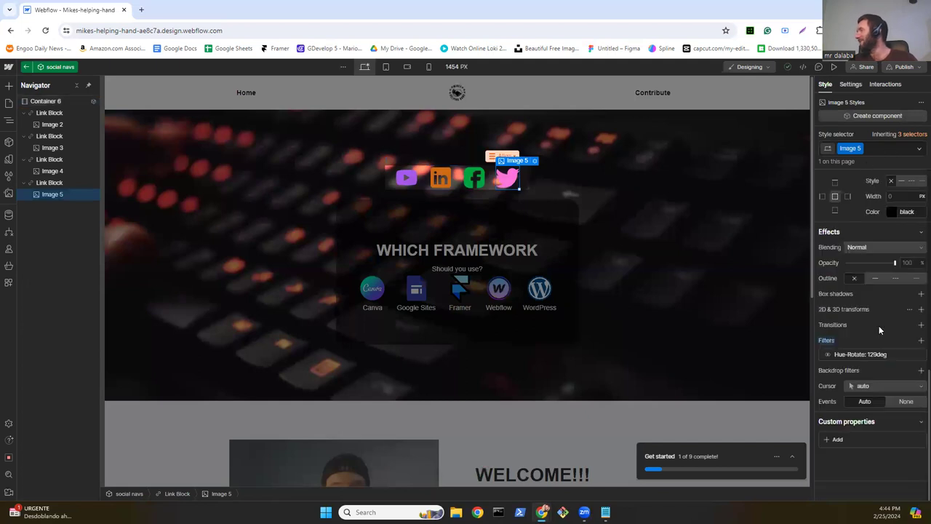
mouse_move(917, 359)
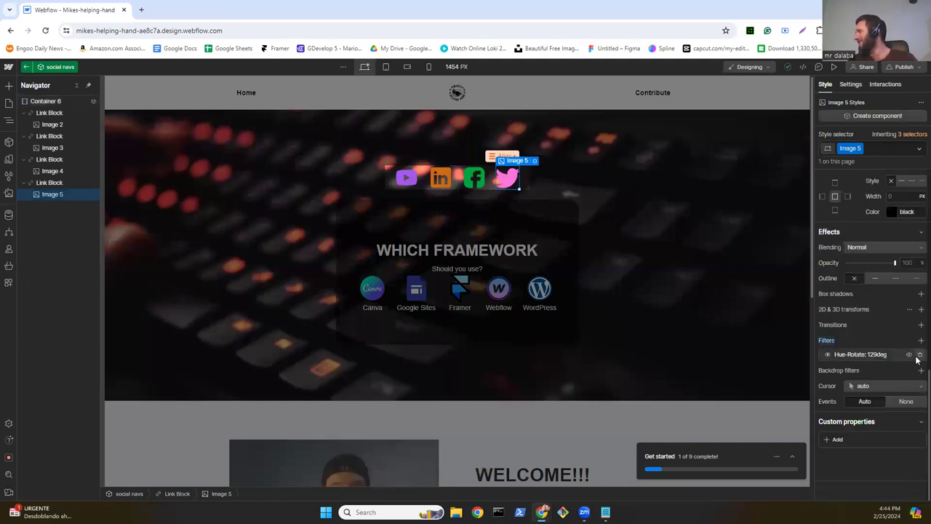
left_click(919, 357)
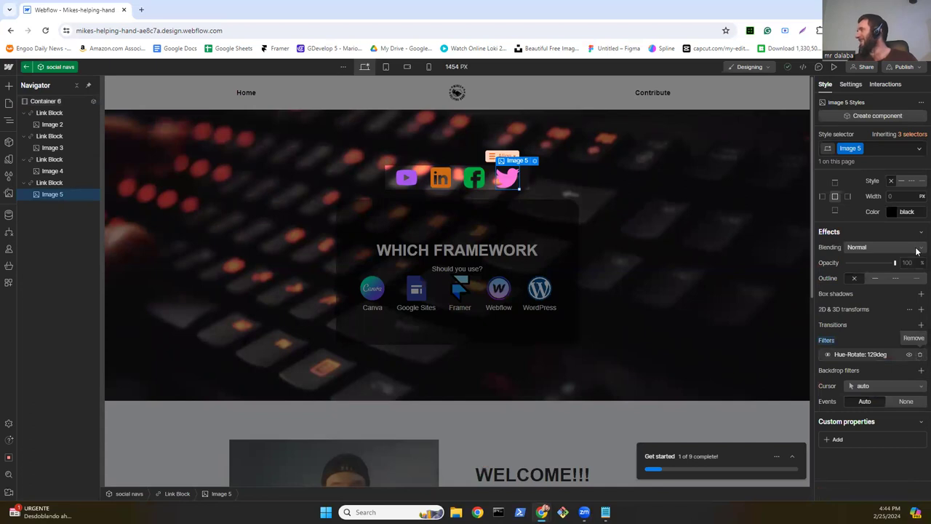
Step: Add a 102-degree Hue Rotate filter to the Twitter icon's Hover state
left_click(919, 148)
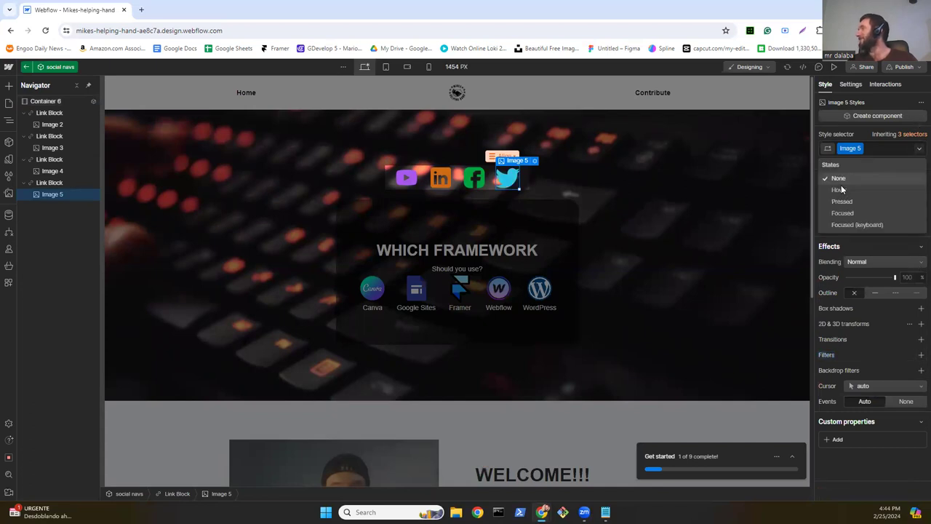
left_click(839, 191)
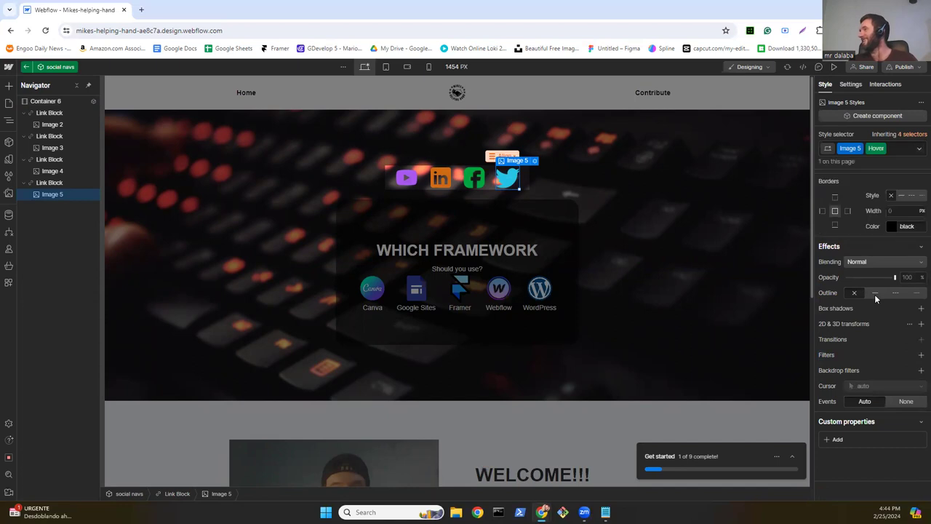
left_click(920, 355)
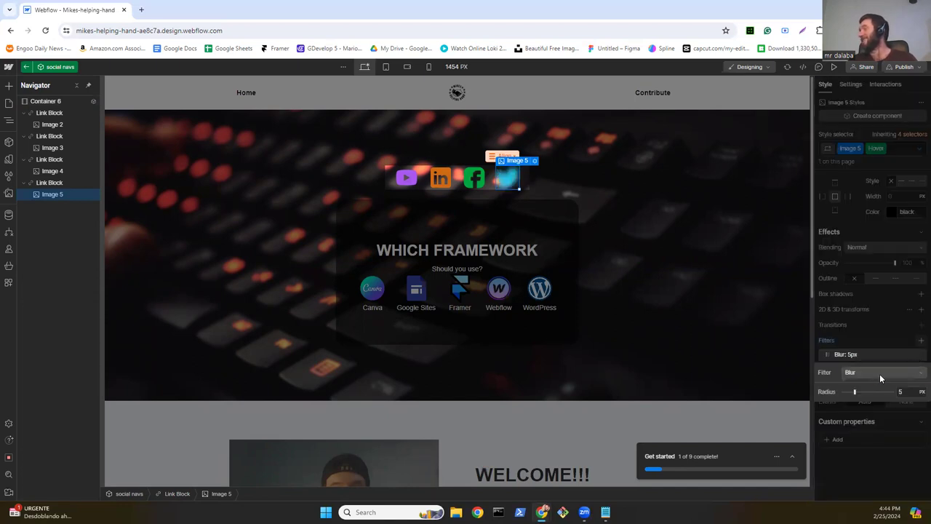
left_click(880, 372)
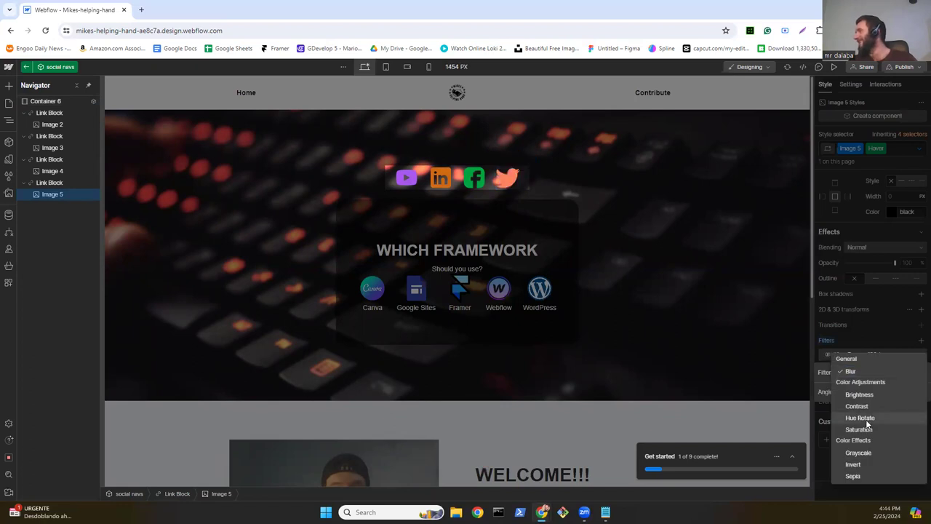
left_click(867, 419)
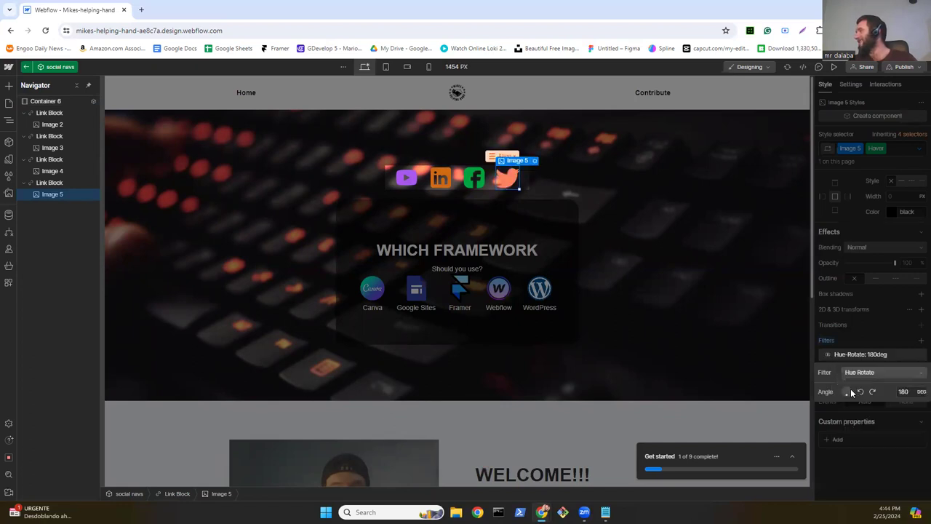
left_click_drag(850, 392, 855, 391)
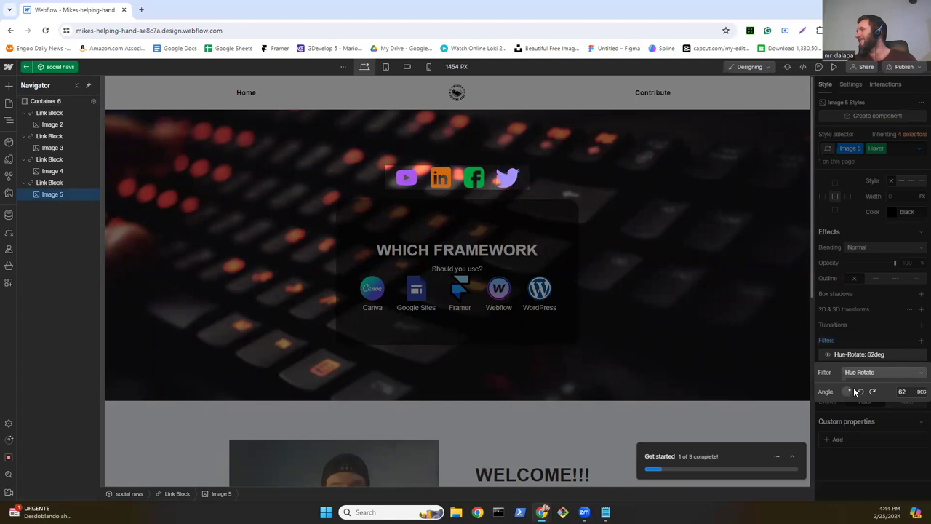
left_click(853, 392)
left_click(854, 392)
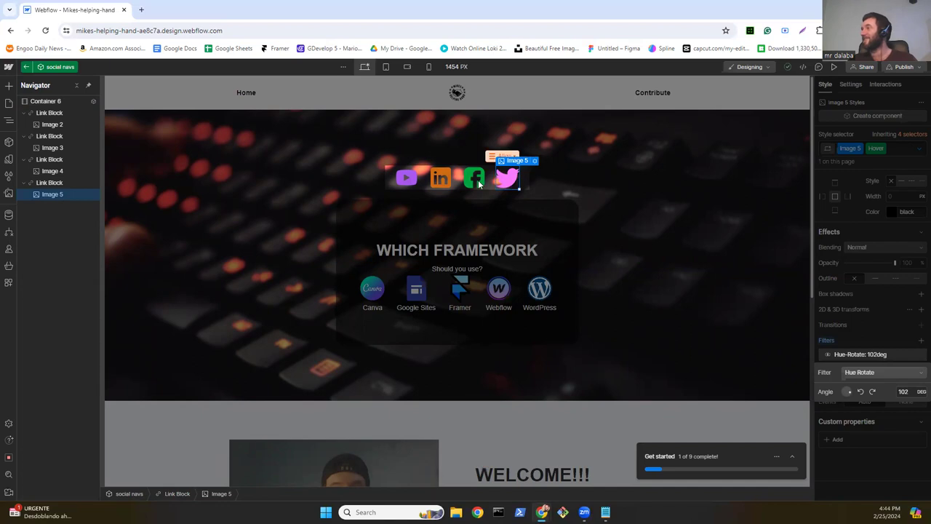
left_click(477, 180)
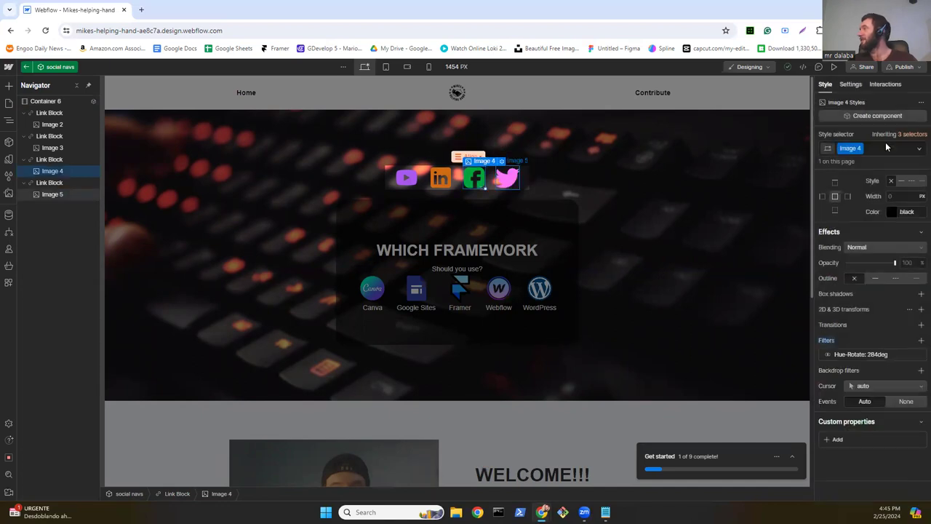
Step: Remove the Facebook icon's existing hue-rotate filter
left_click(514, 173)
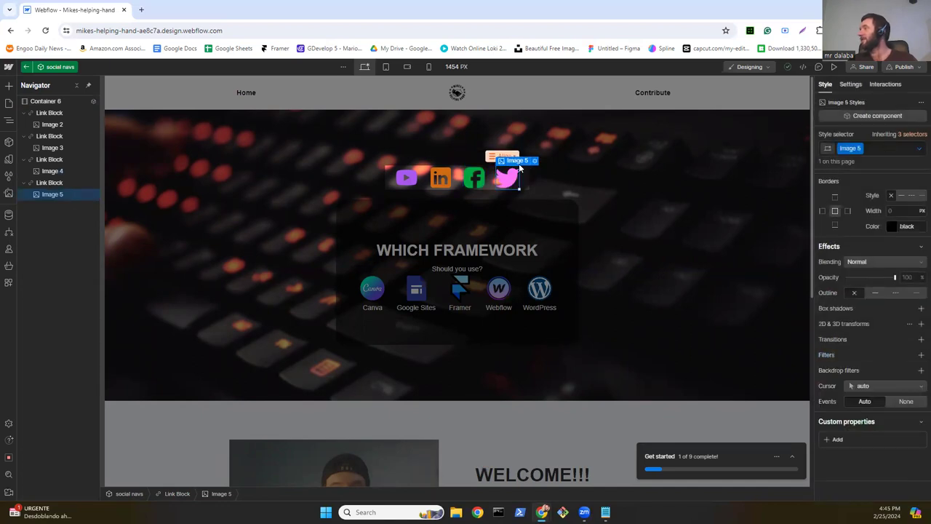
left_click(475, 179)
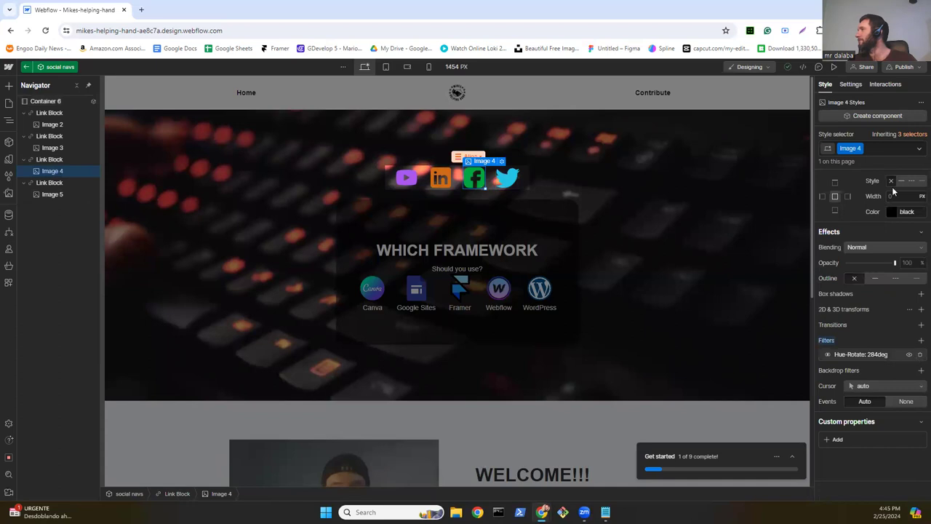
left_click(920, 354)
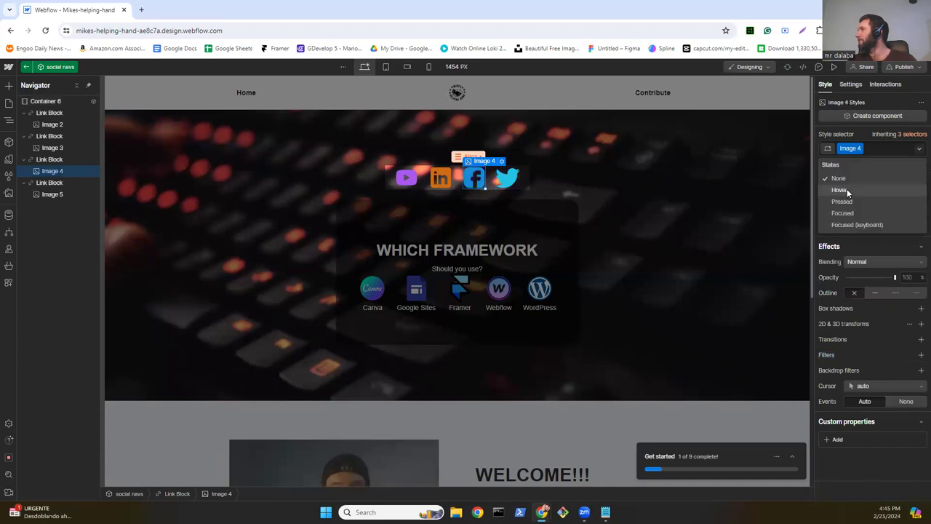
Step: Give the Facebook icon's Hover state a 252-degree Hue Rotate filter
left_click(848, 191)
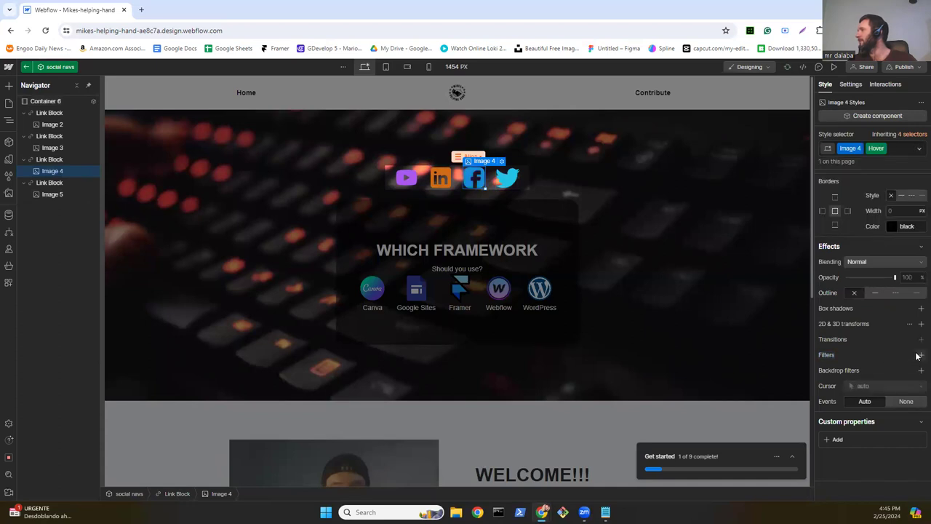
left_click(919, 355)
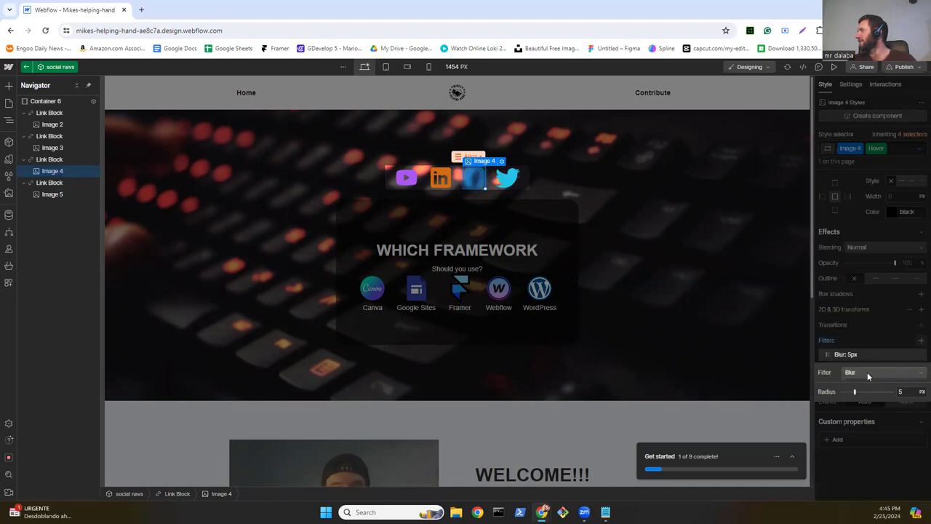
left_click(867, 372)
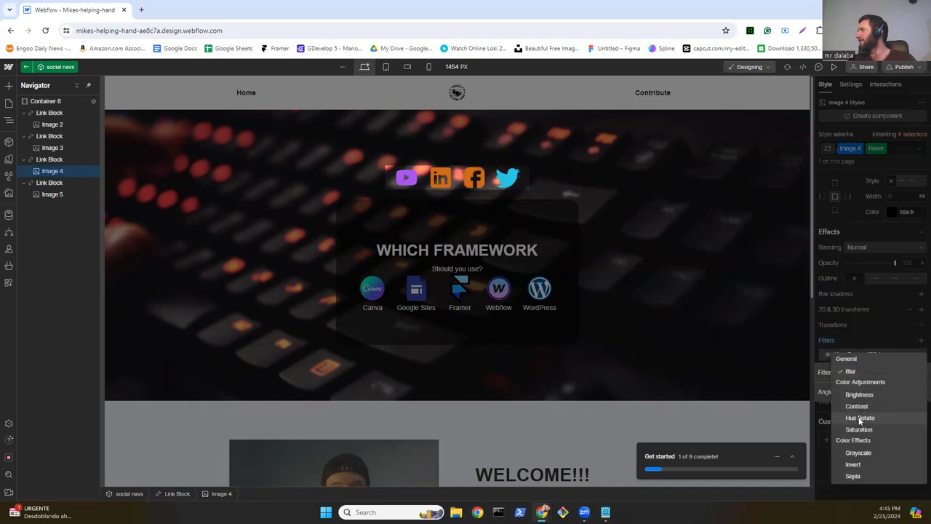
left_click(860, 418)
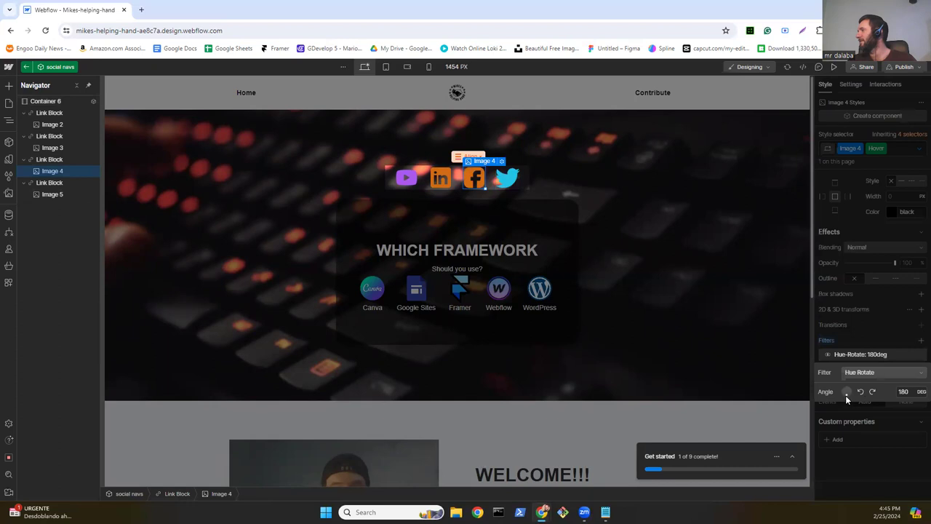
left_click_drag(845, 395, 834, 395)
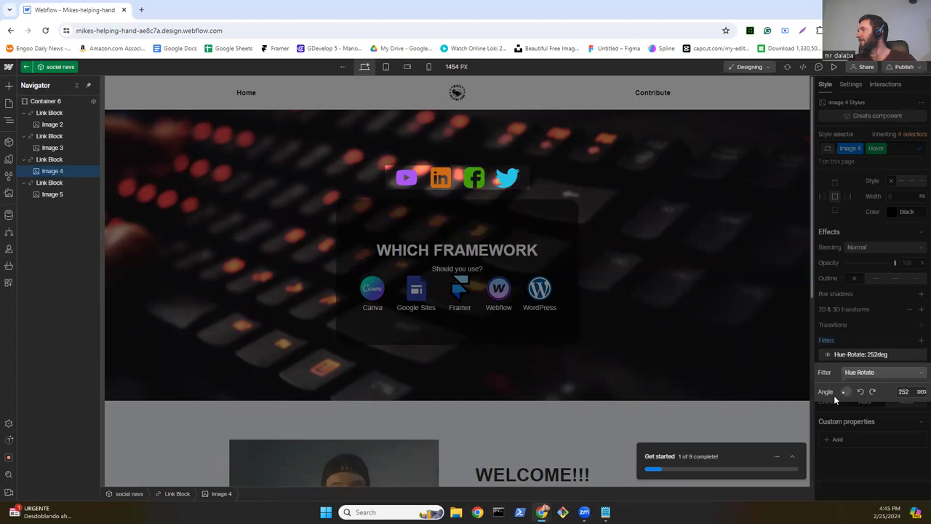
left_click(844, 330)
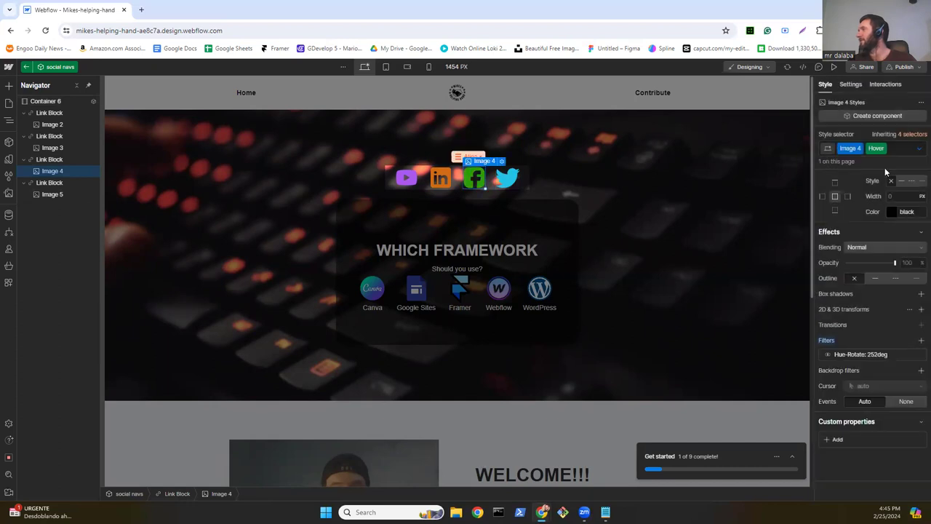
left_click(438, 186)
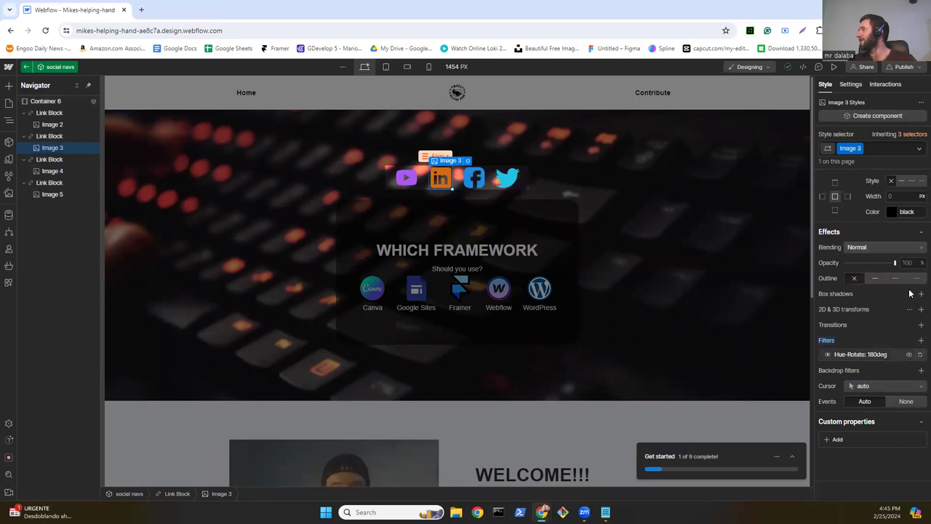
Step: Delete Image 3's hue-rotate filter and add a 157deg Hue Rotate on its Hover state
left_click(916, 355)
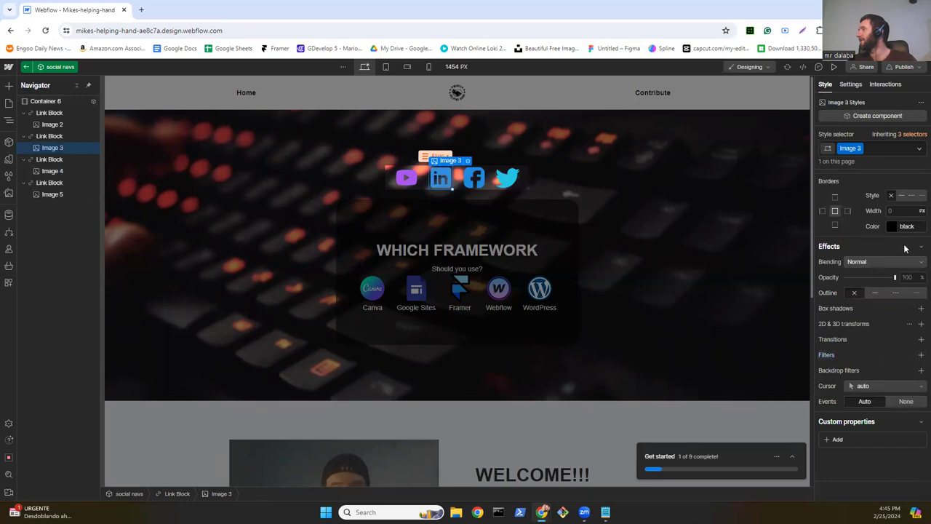
left_click(919, 149)
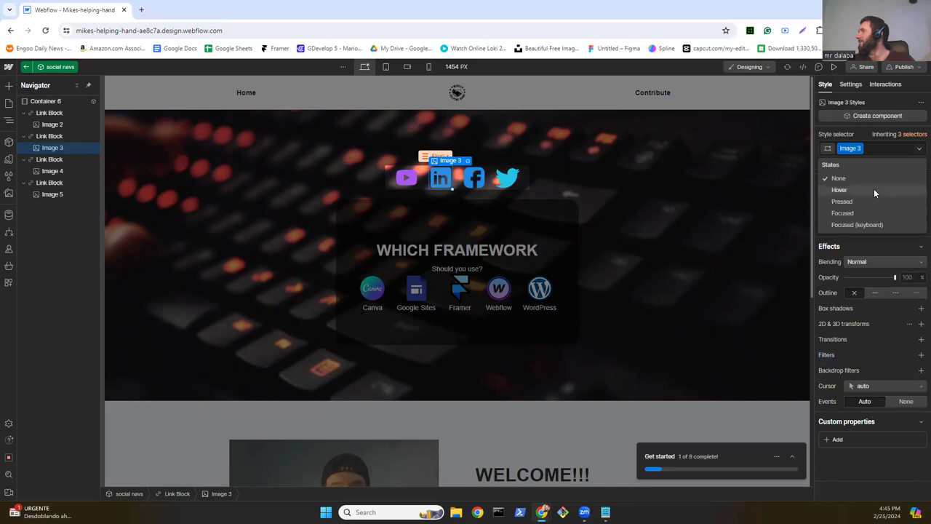
left_click(873, 188)
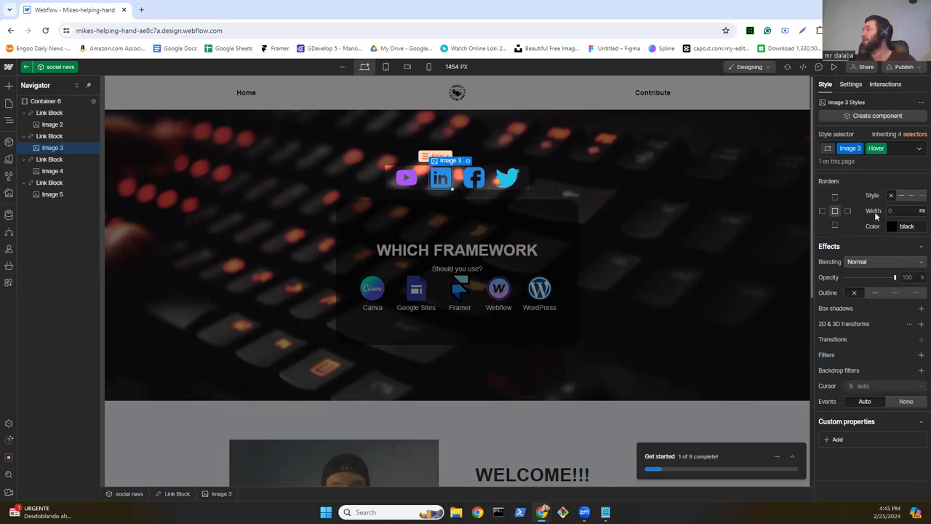
left_click(921, 354)
left_click(884, 371)
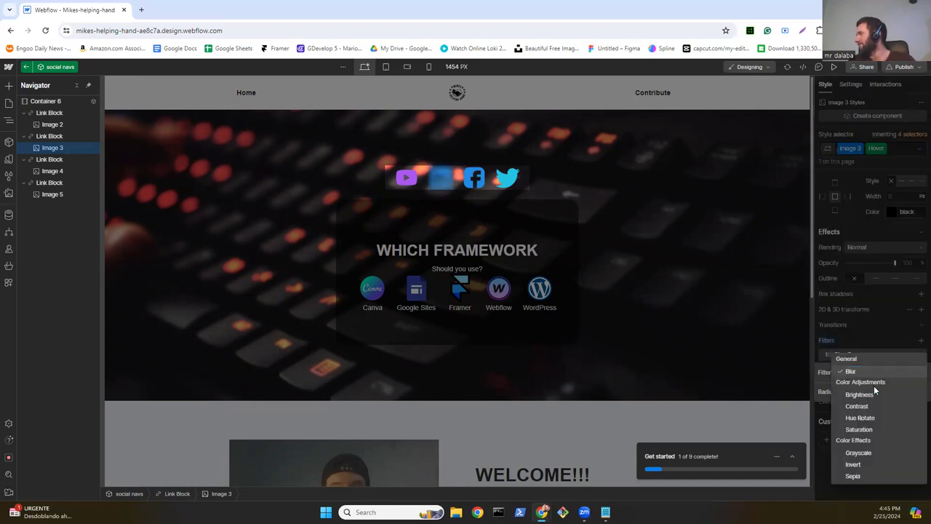
left_click(867, 417)
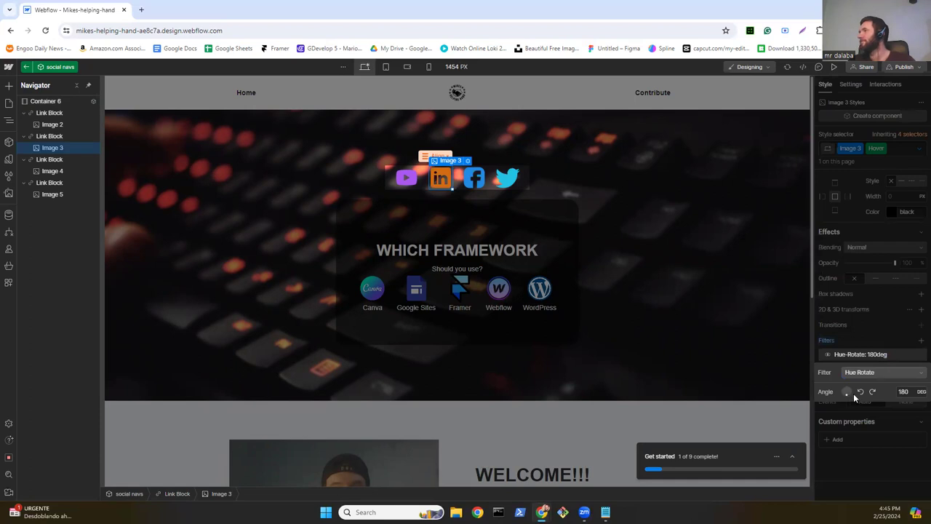
left_click_drag(853, 393, 848, 399)
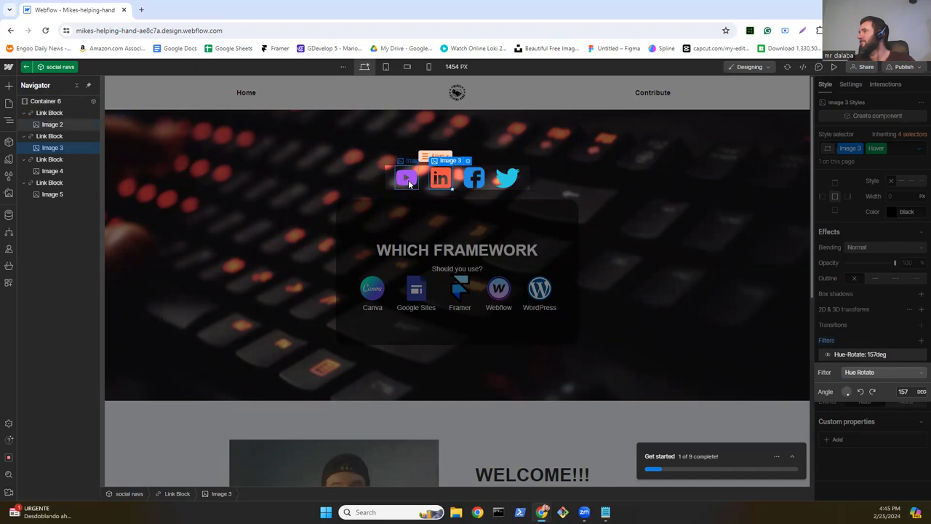
left_click(886, 302)
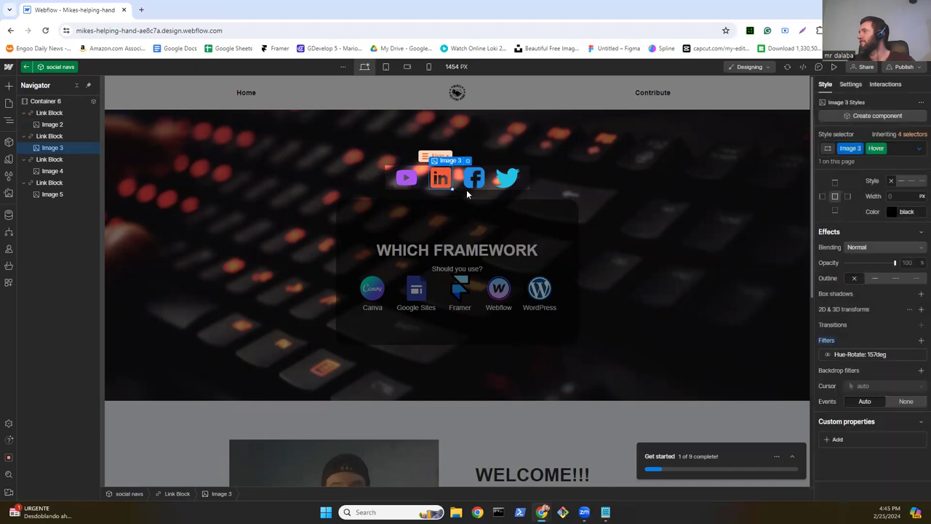
left_click(408, 185)
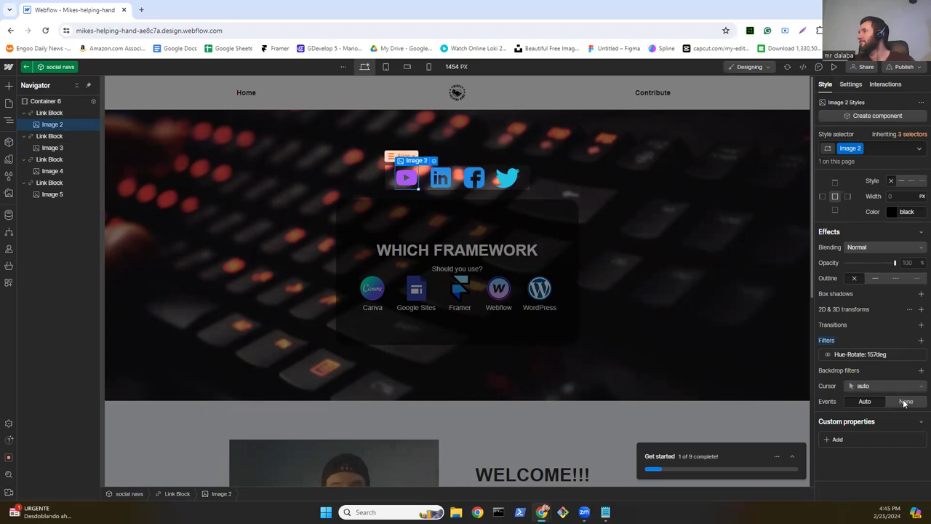
Step: Remove the YouTube icon's permanent filter and switch to its Hover state
mouse_move(917, 356)
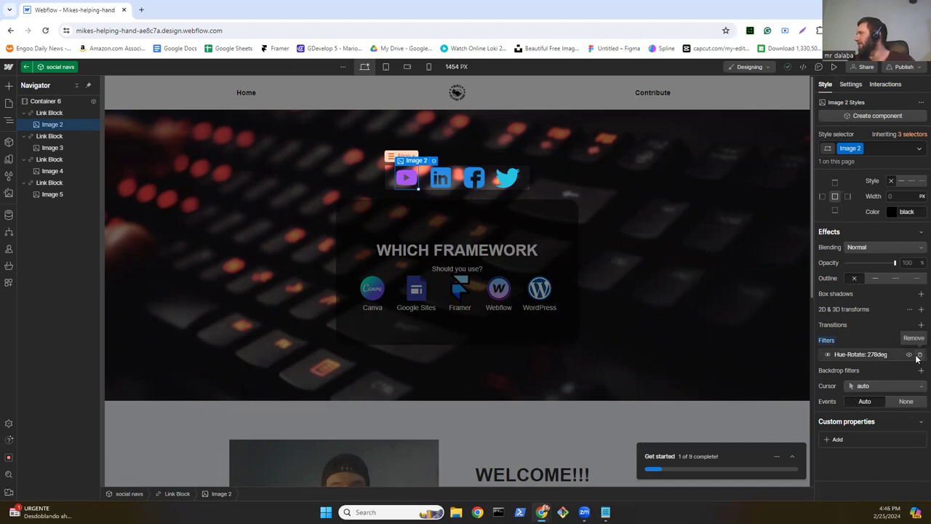
left_click(920, 354)
left_click(919, 149)
left_click(848, 192)
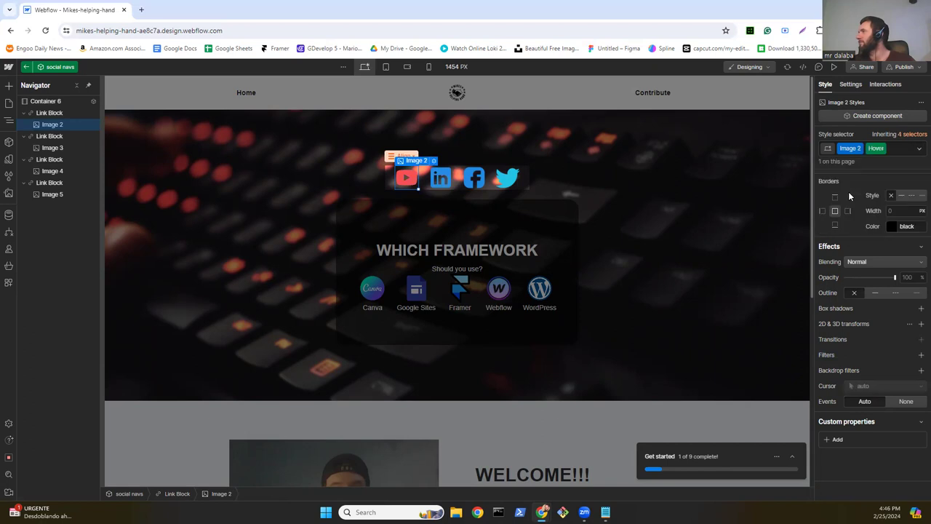
Step: Add a 278-degree Hue Rotate filter to the hover style and return to the page
left_click(920, 355)
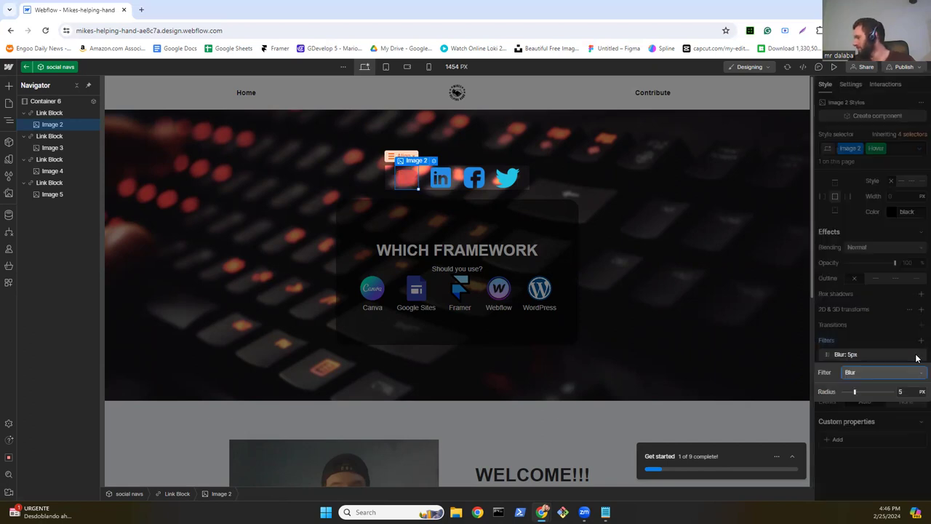
left_click(904, 392)
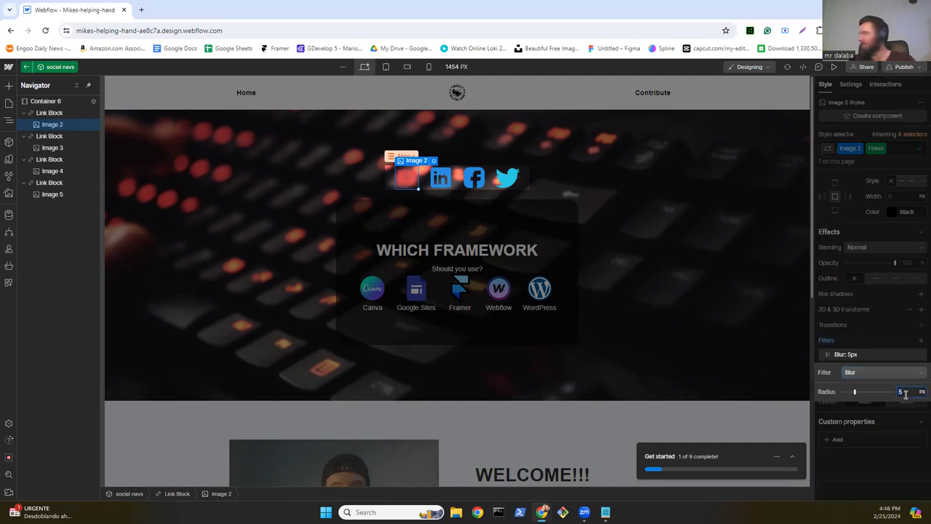
type("2")
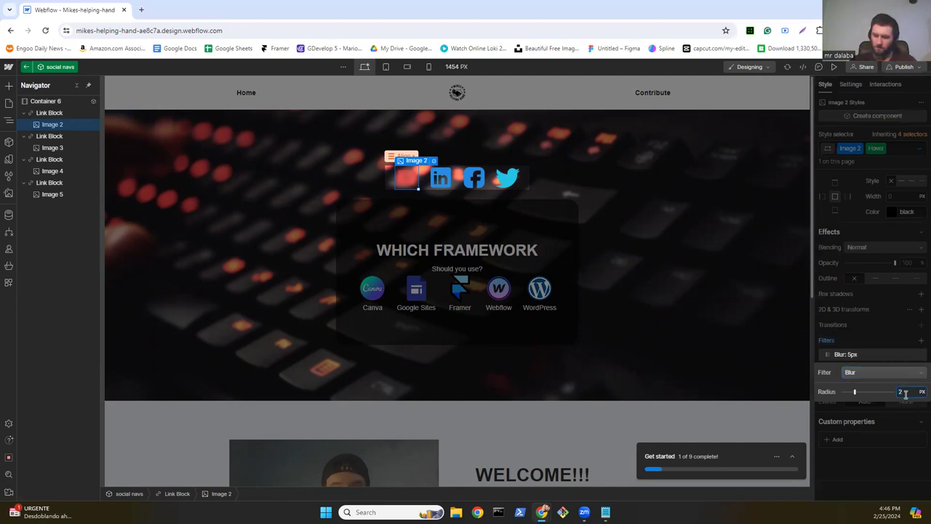
type("78")
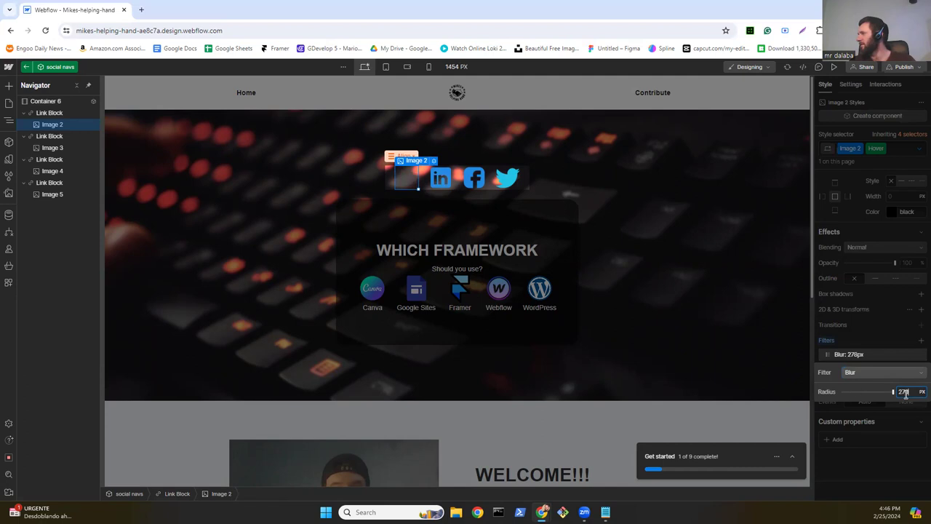
left_click(869, 373)
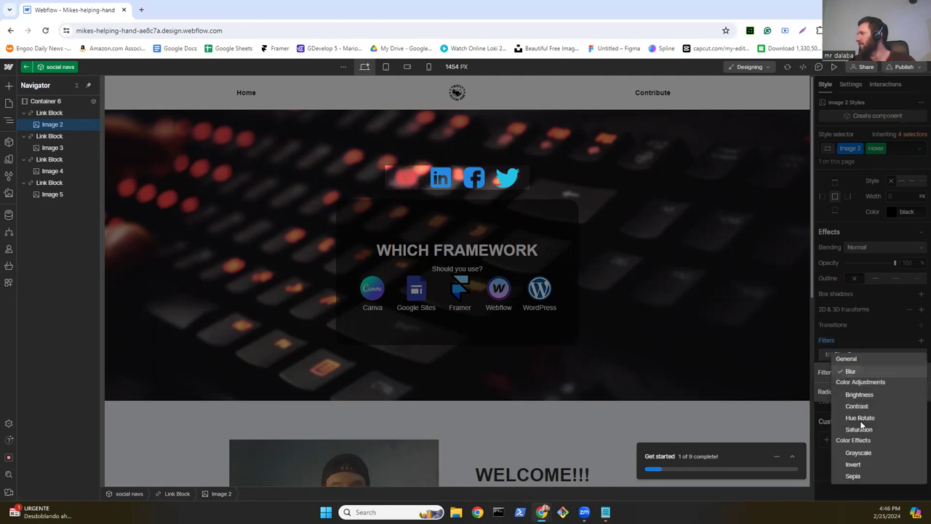
left_click(860, 418)
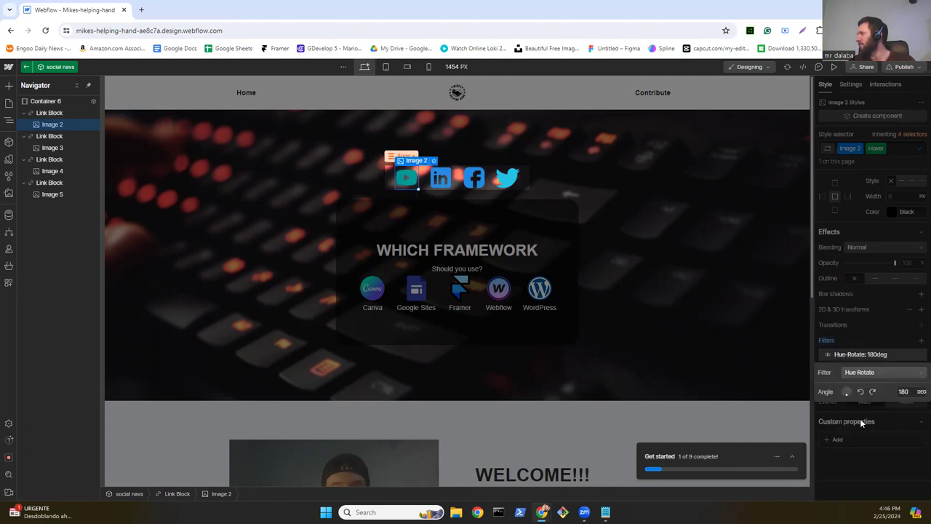
left_click(908, 391)
type("270")
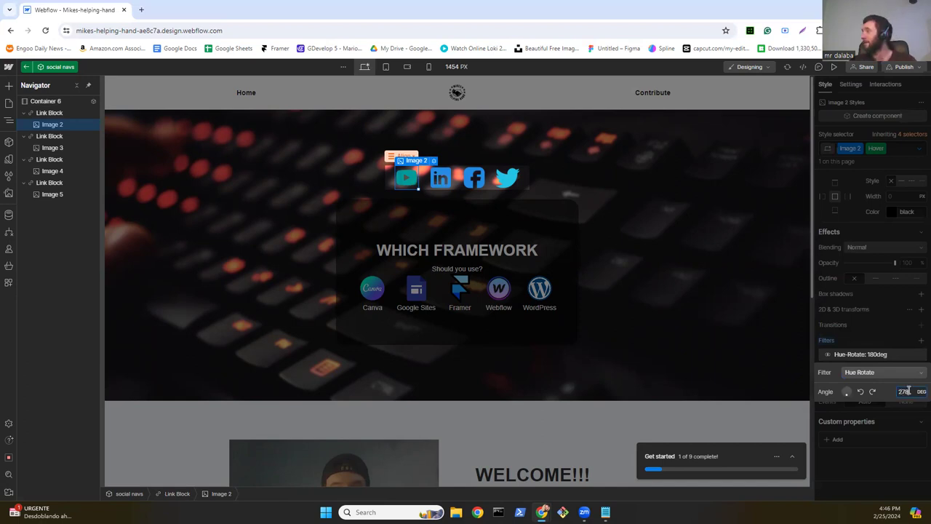
key("Return")
key("Escape")
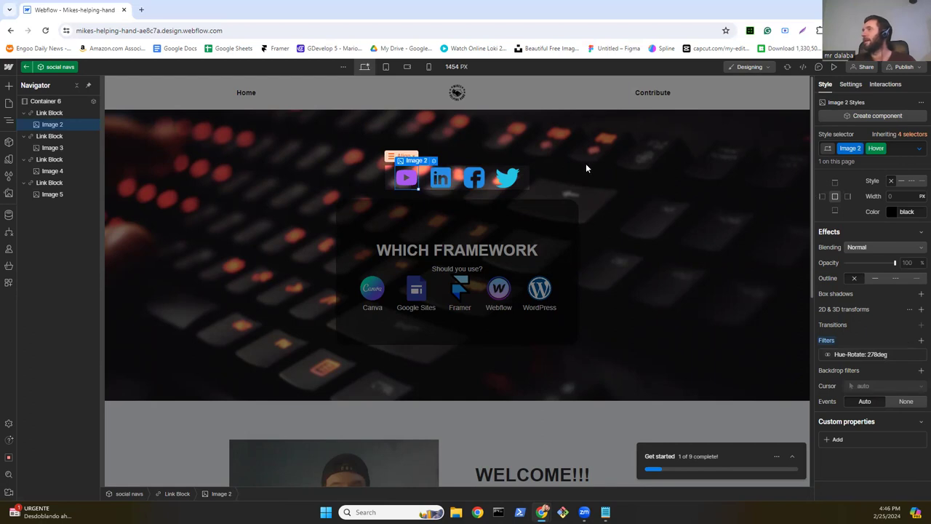
left_click(529, 165)
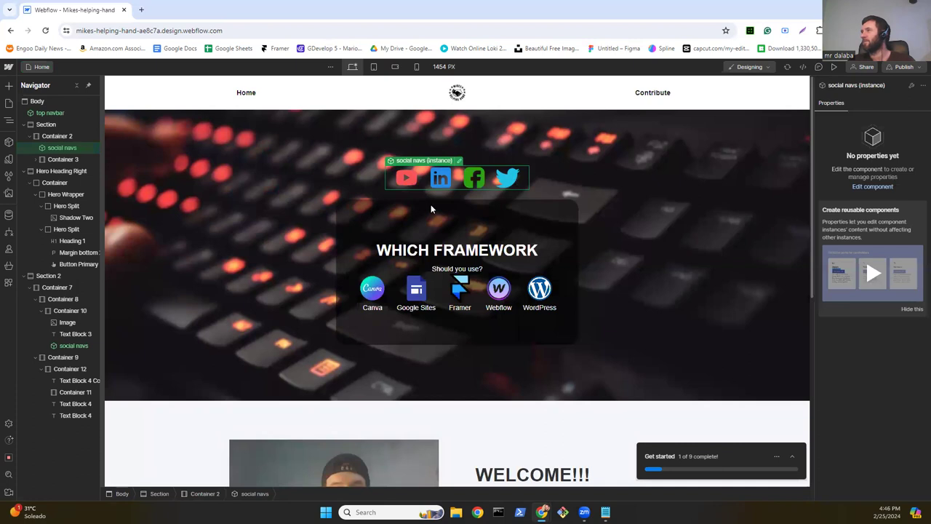
scroll(222, 247, "down", 1)
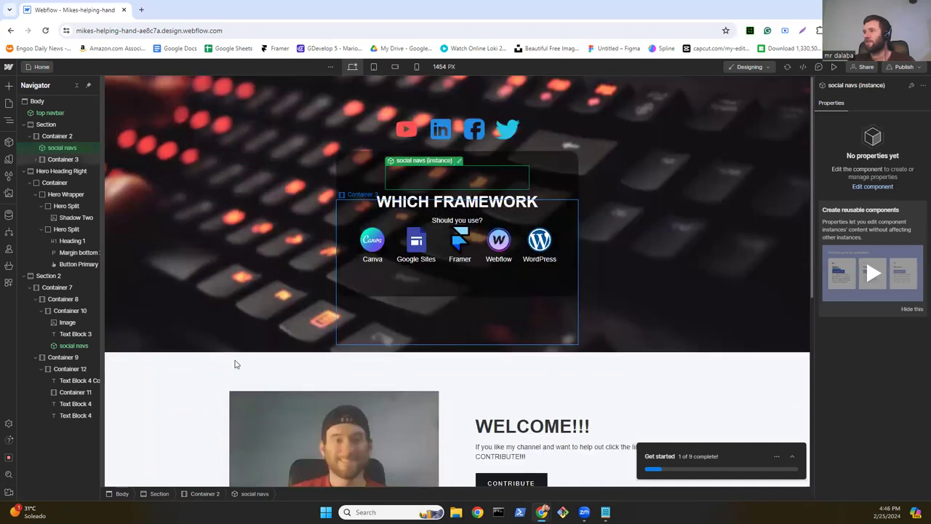
scroll(235, 364, "down", 4)
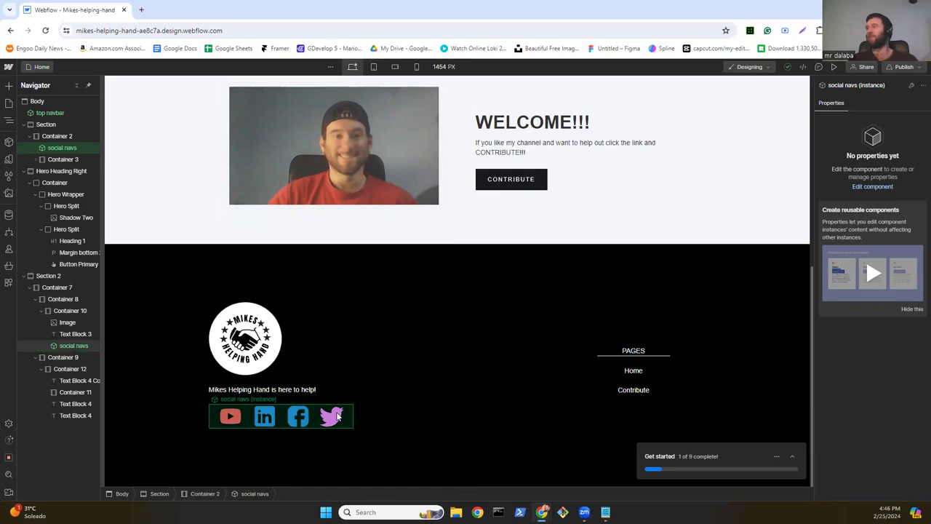
scroll(365, 315, "up", 5)
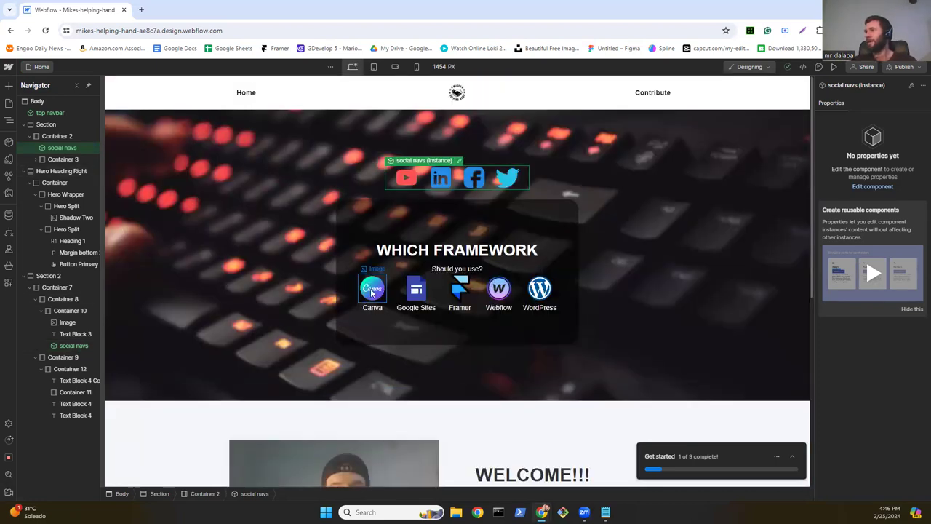
left_click(265, 99)
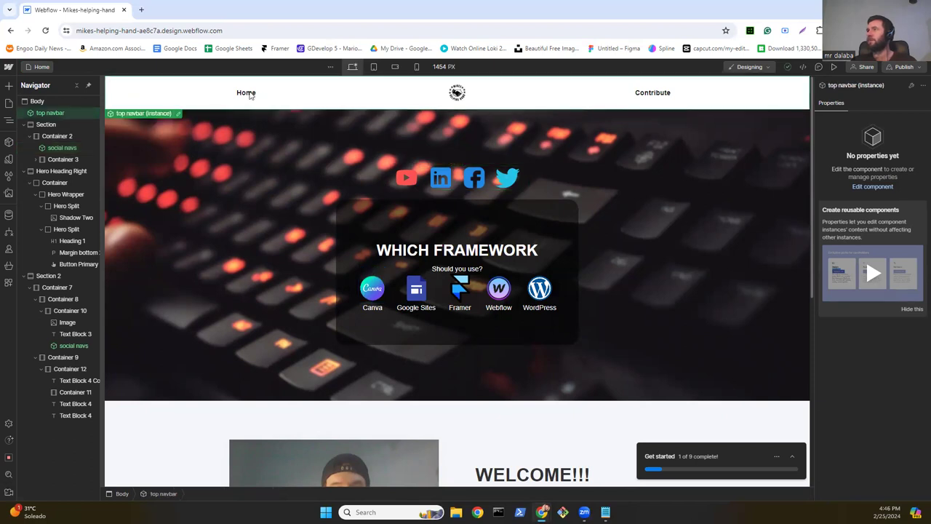
Step: Select the Home nav link and set its background colour to #fdfdfd
double_click(249, 96)
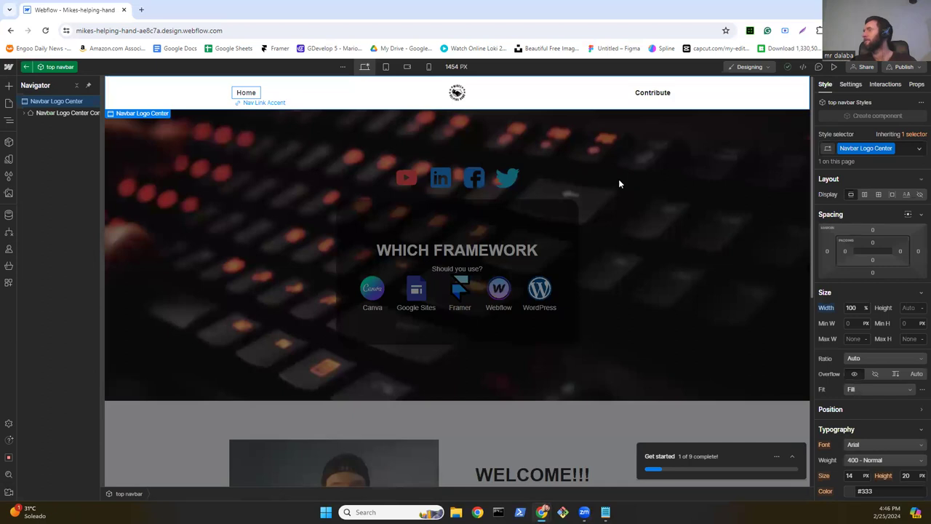
scroll(906, 278, "down", 4)
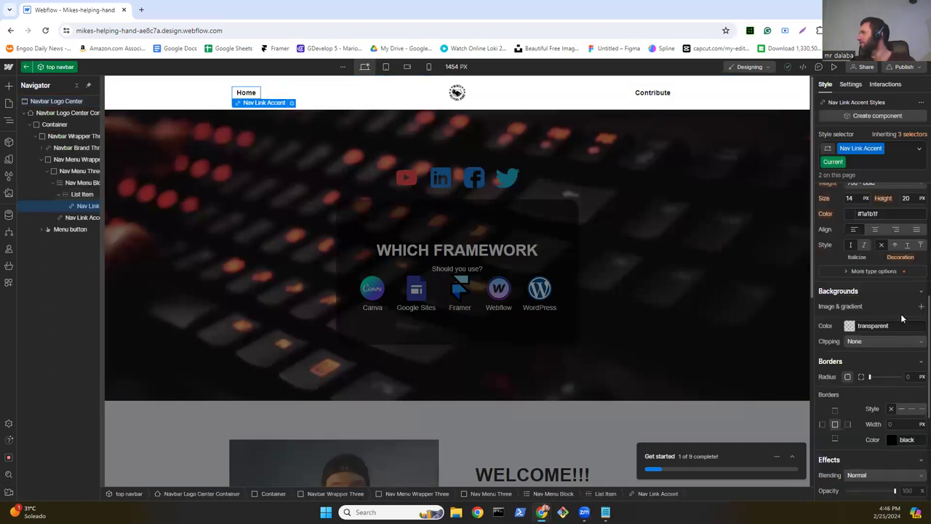
scroll(873, 305, "down", 1)
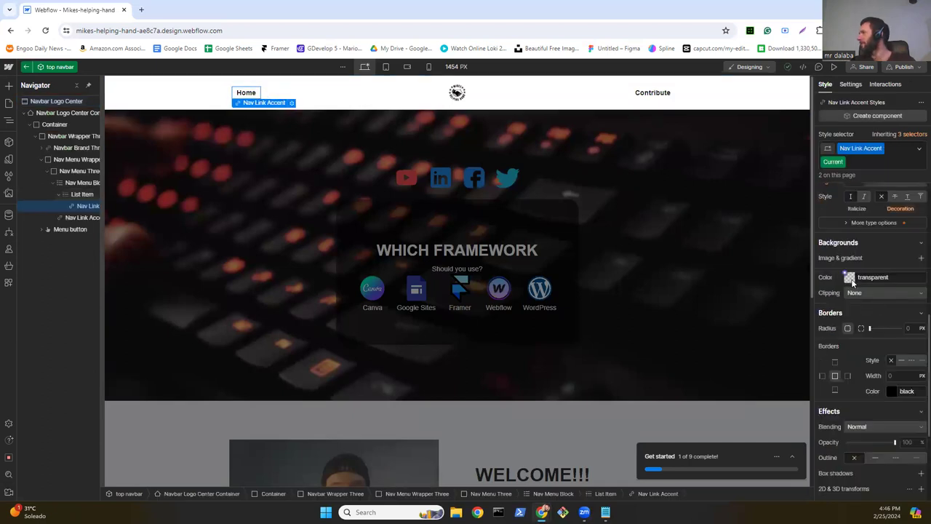
left_click(852, 283)
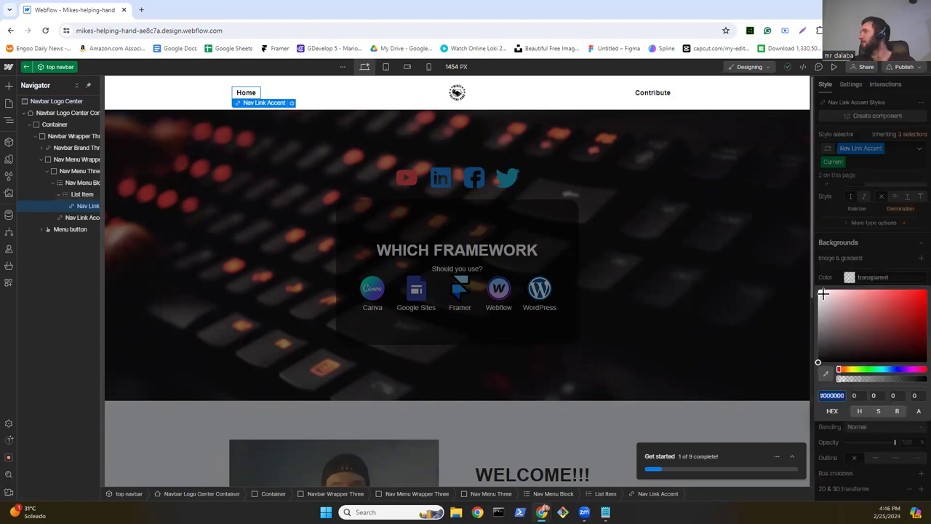
left_click(817, 290)
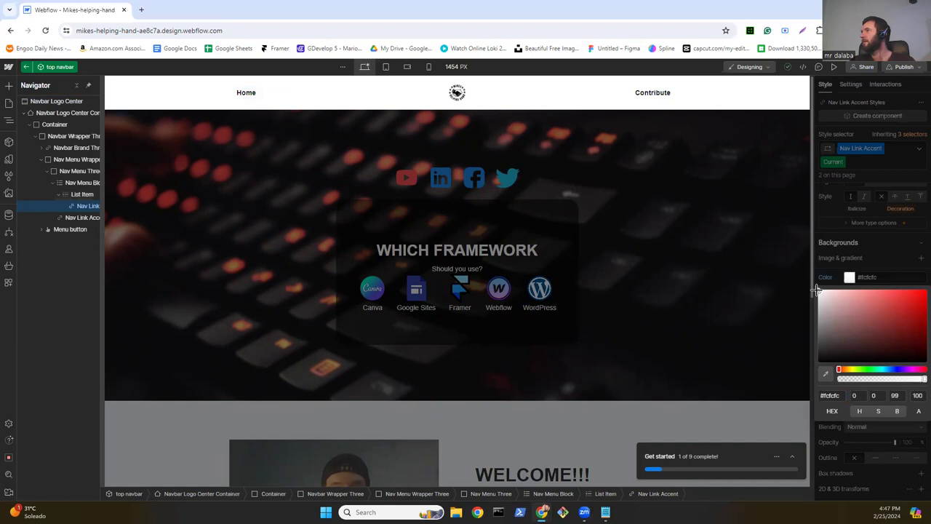
left_click(817, 290)
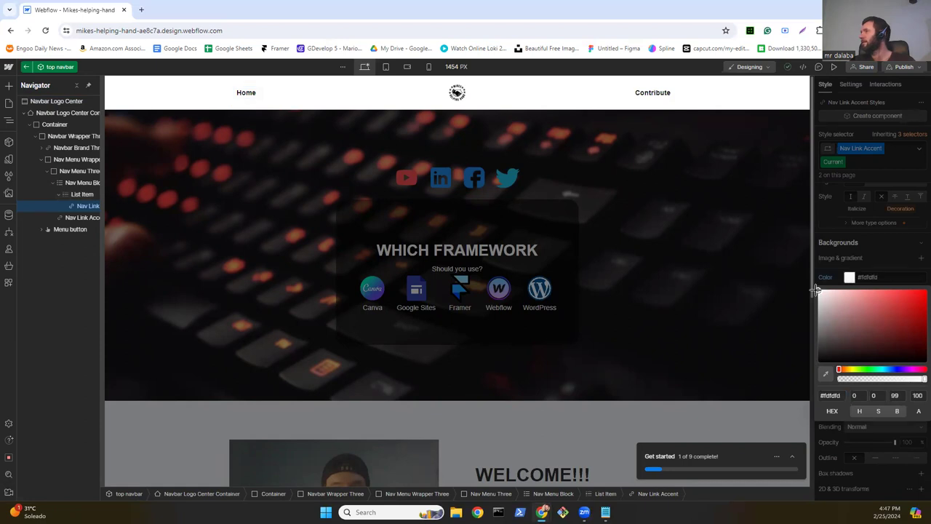
left_click(886, 273)
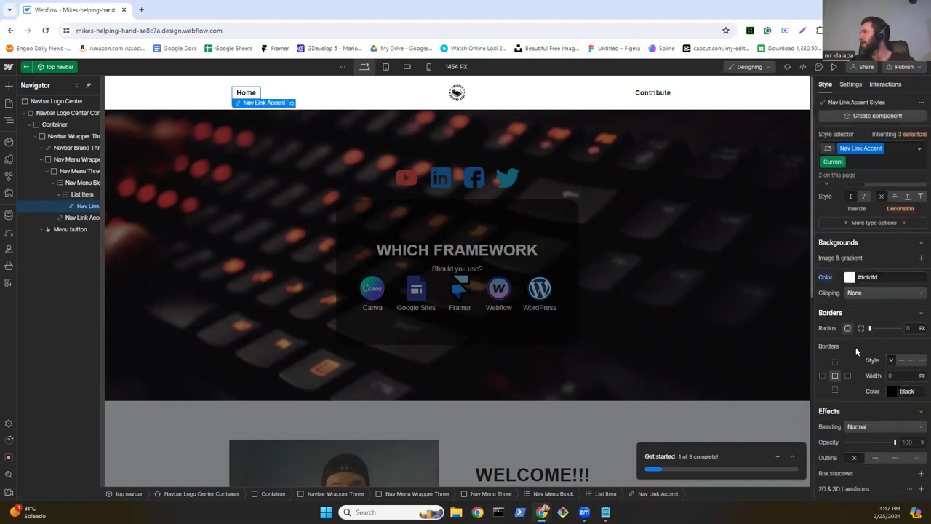
Step: Give the Home link a 1 px border width
scroll(856, 355, "down", 1)
scroll(858, 342, "down", 2)
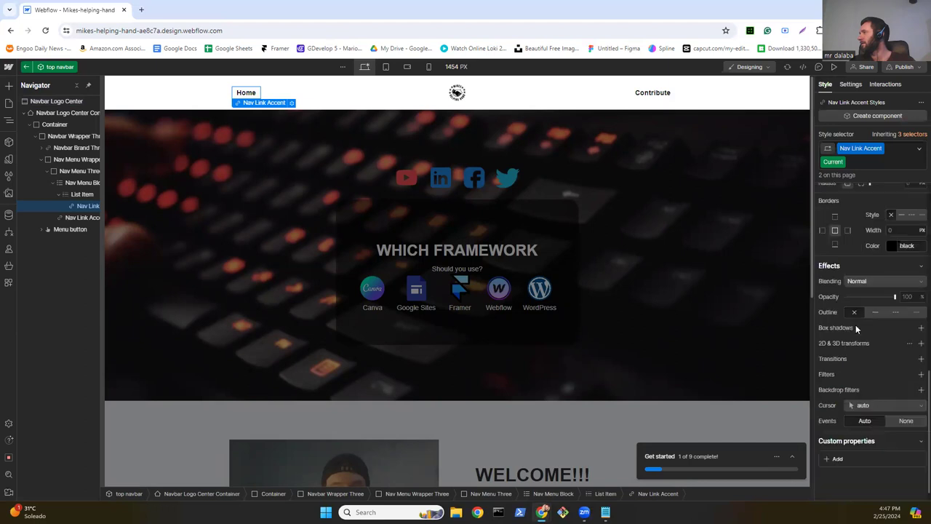
scroll(857, 326, "up", 1)
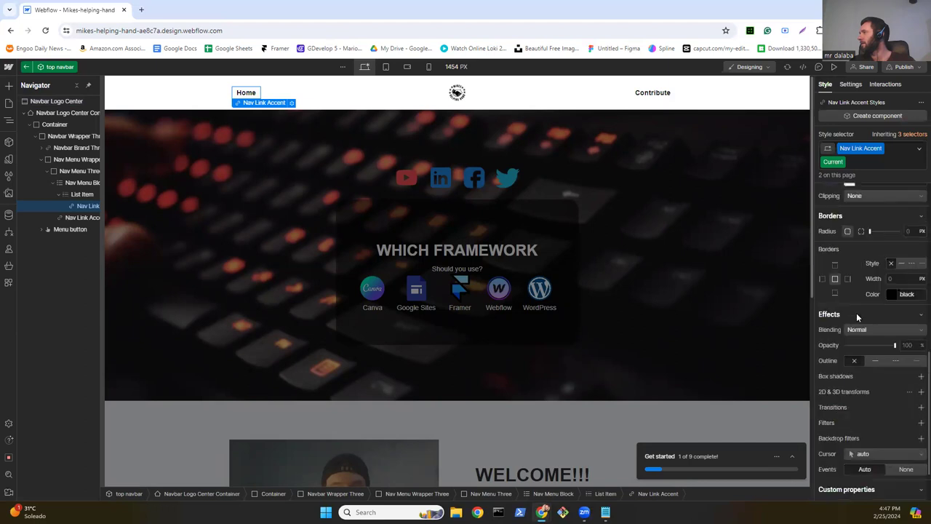
left_click(898, 279)
type("1")
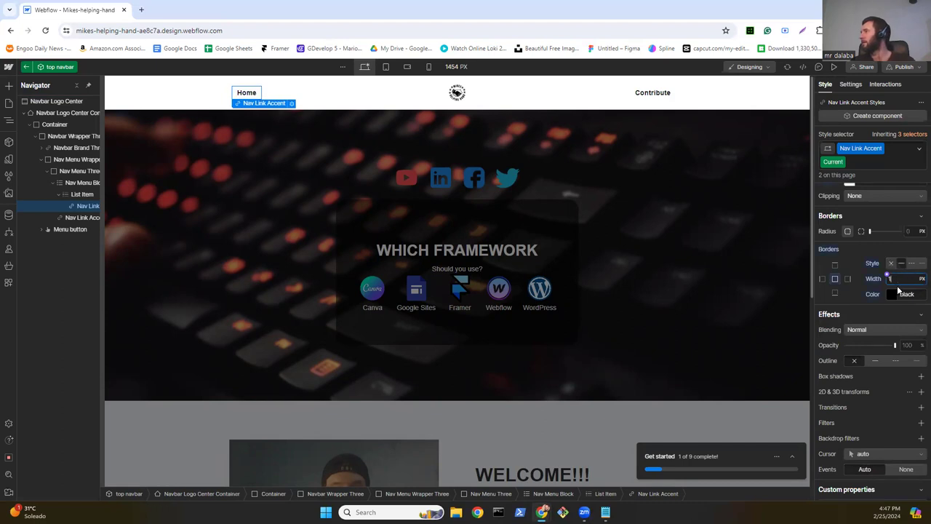
left_click(858, 259)
mouse_move(837, 161)
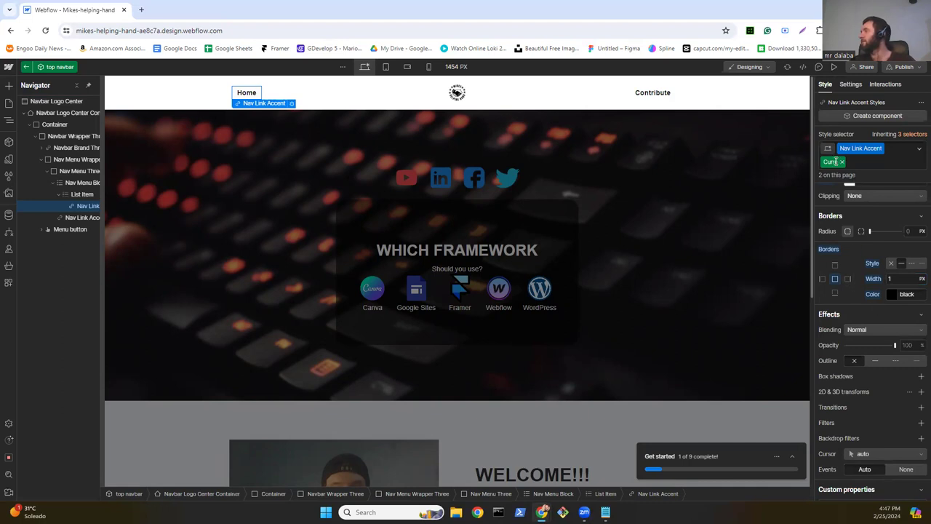
left_click(656, 95)
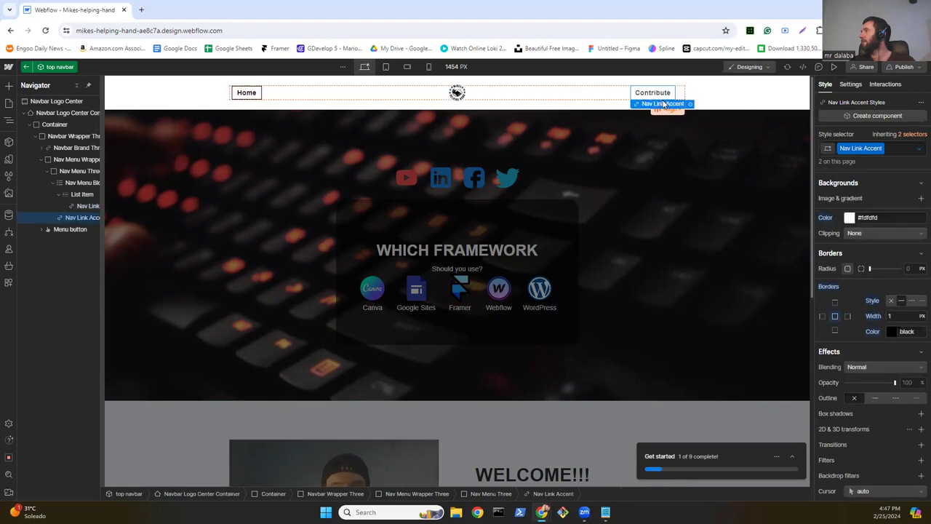
Step: Give the Contribute link a 1 px border and a white background
left_click(897, 314)
type("1")
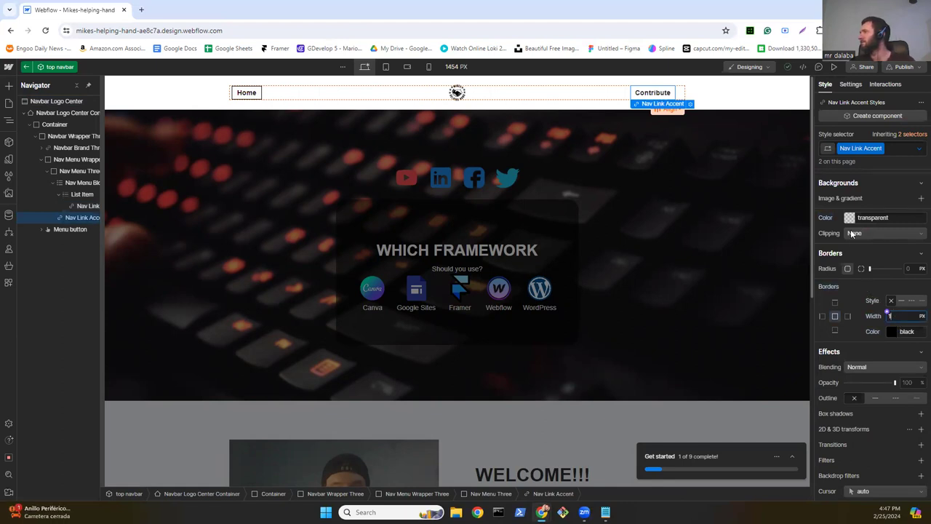
scroll(853, 236, "up", 3)
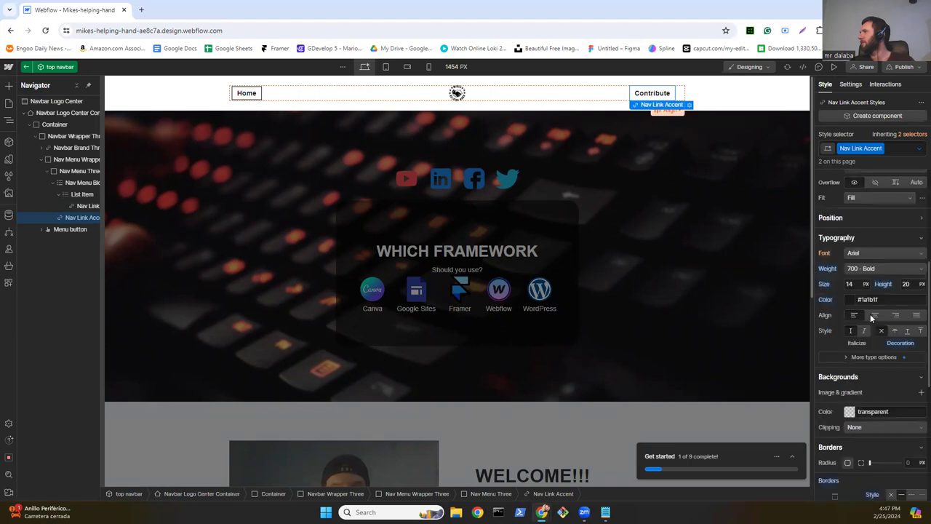
left_click(850, 412)
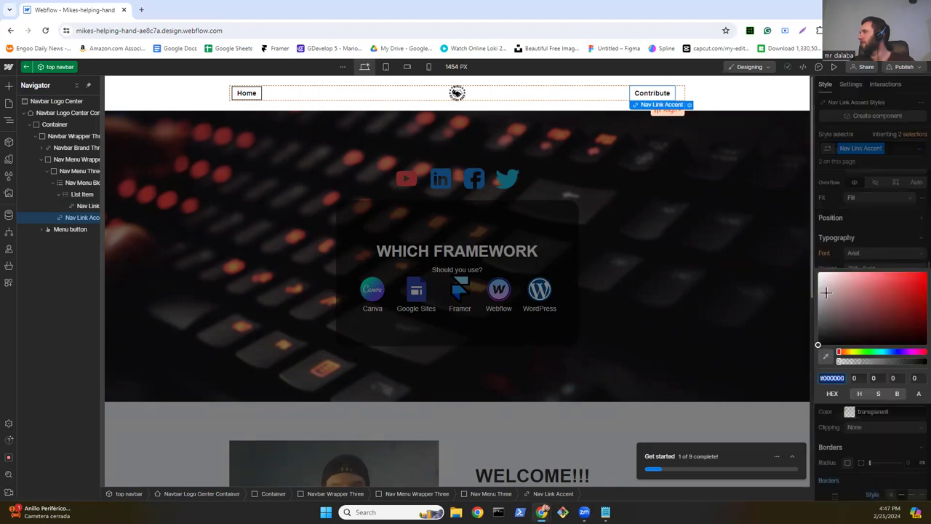
left_click(817, 271)
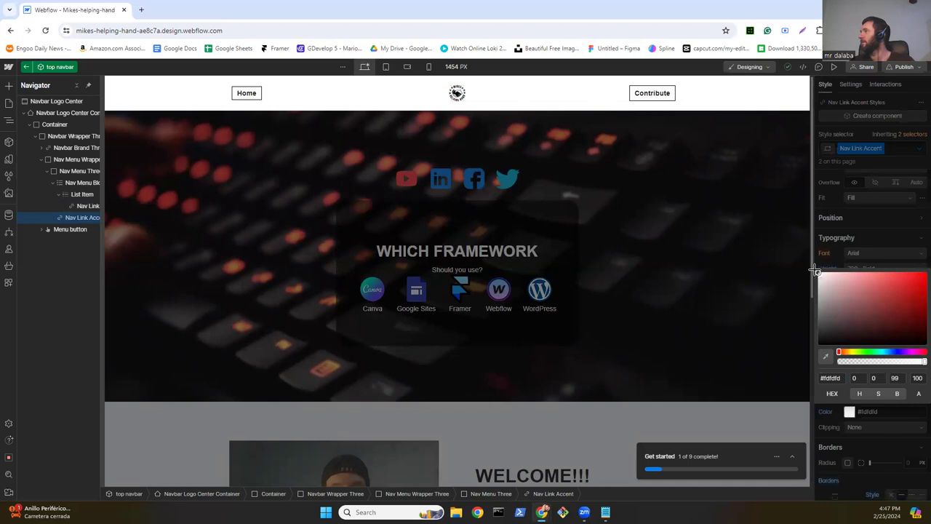
left_click(881, 232)
Step: Set the Contribute link's Hover state background to black
left_click(917, 150)
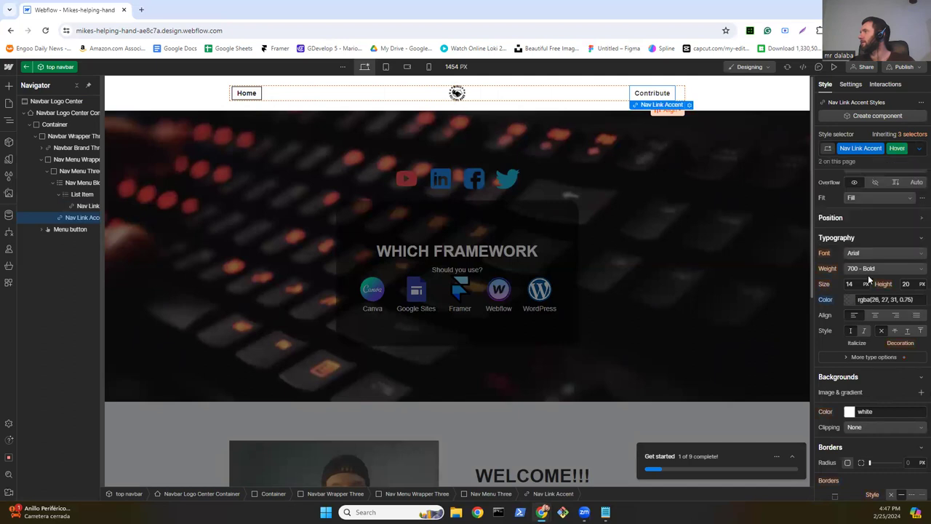
scroll(869, 281, "down", 3)
scroll(868, 280, "up", 1)
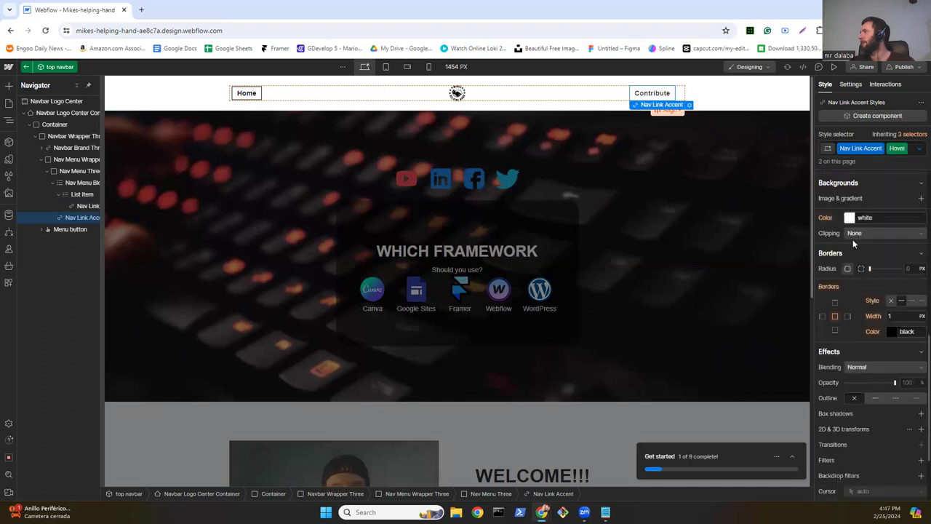
left_click(850, 218)
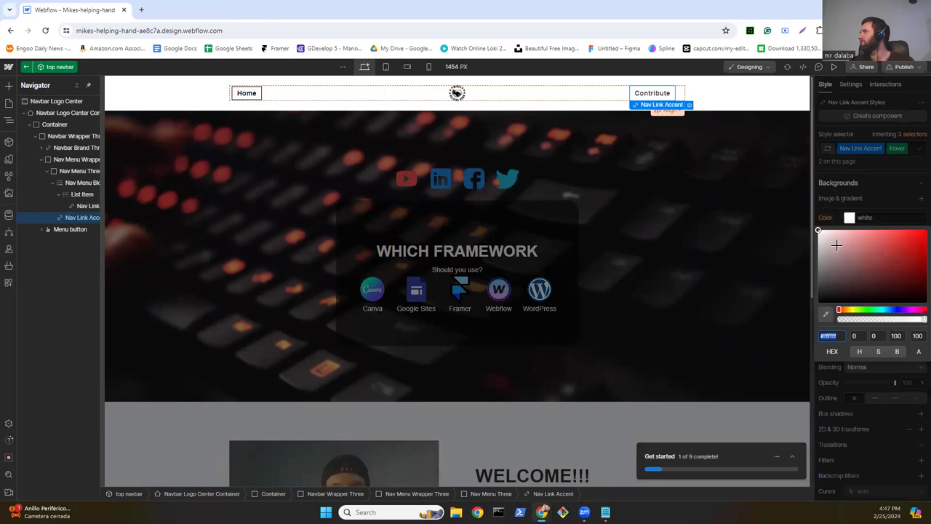
left_click_drag(818, 302, 814, 311)
left_click(879, 206)
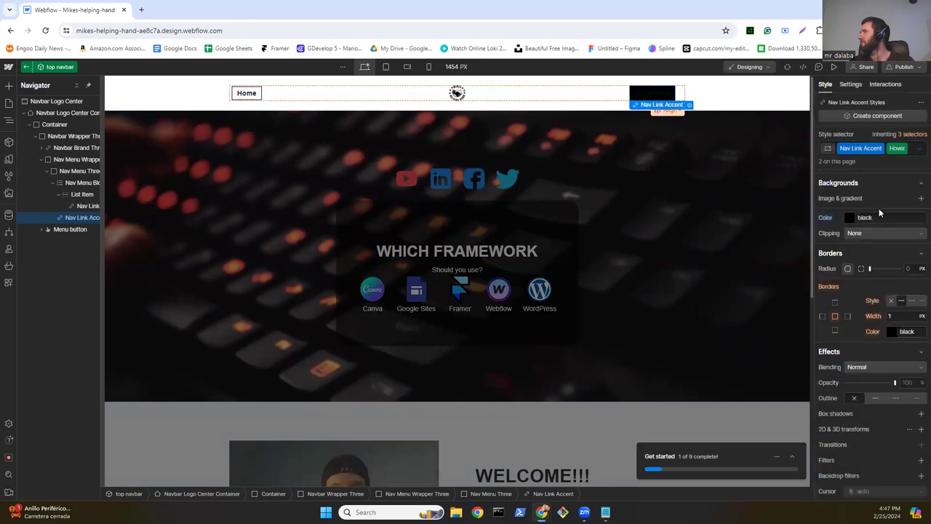
Step: Make the Contribute link's hover text colour pure white
scroll(879, 218, "up", 3)
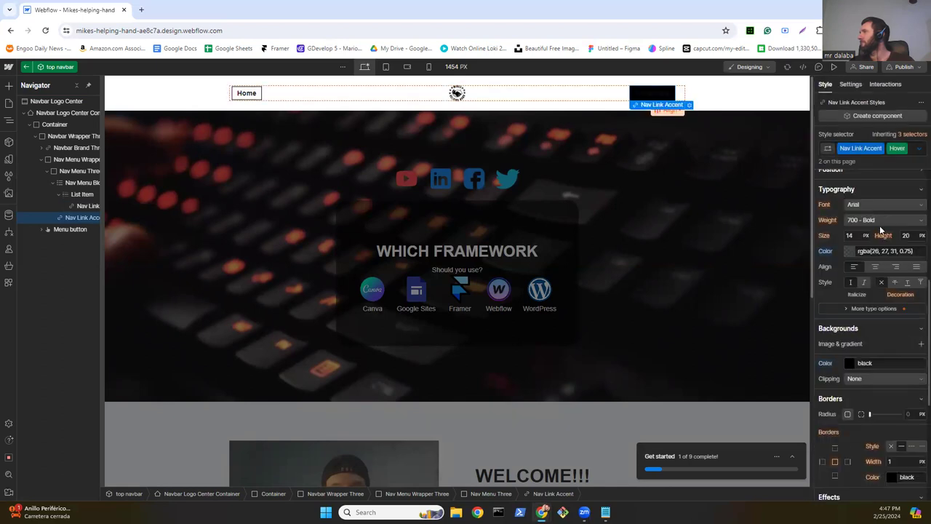
left_click(849, 251)
left_click(838, 280)
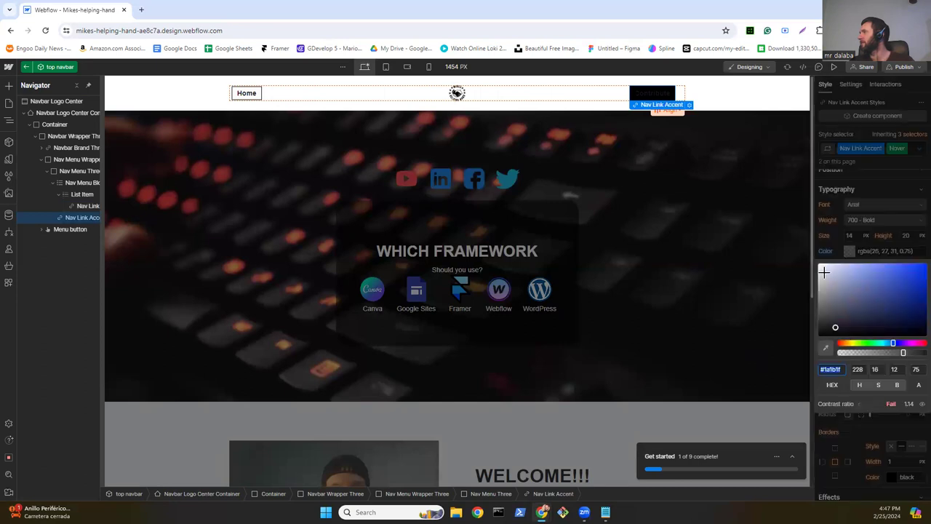
left_click_drag(818, 263, 816, 262)
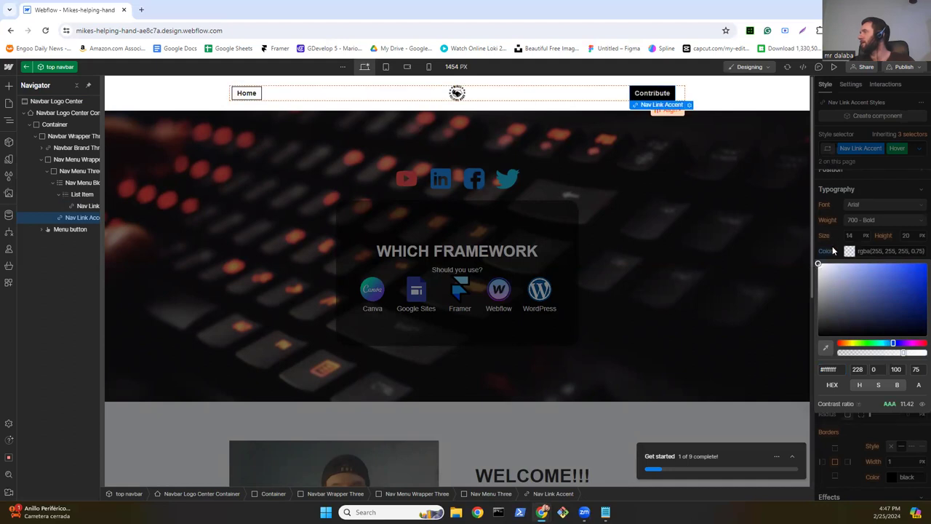
left_click(850, 252)
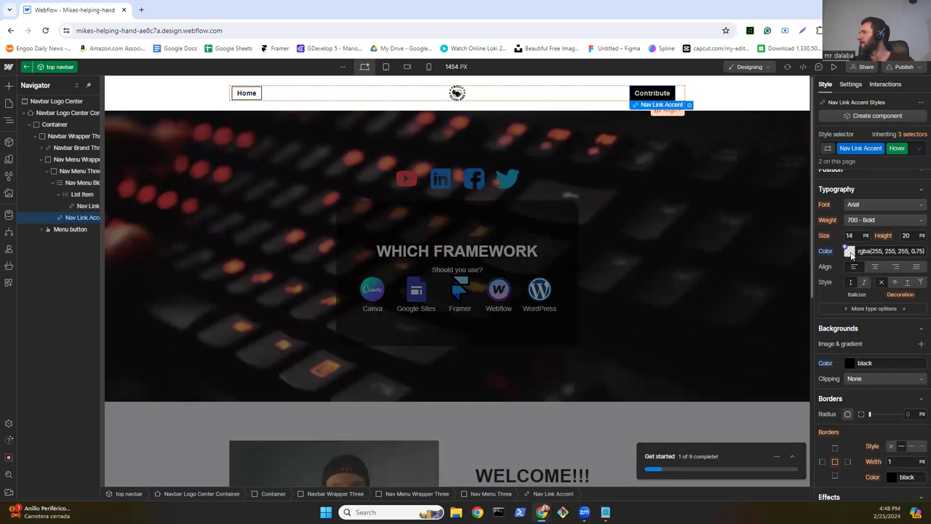
left_click(849, 251)
left_click_drag(918, 352, 930, 352)
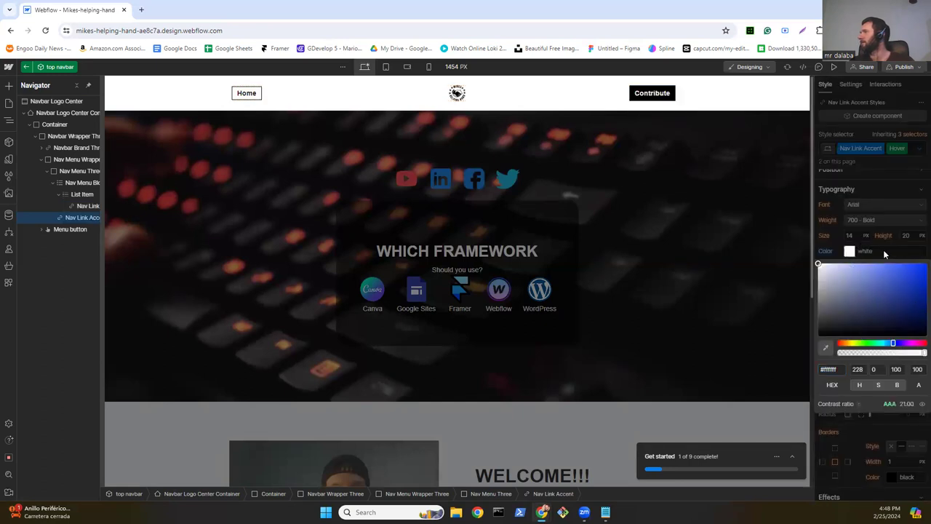
left_click(883, 250)
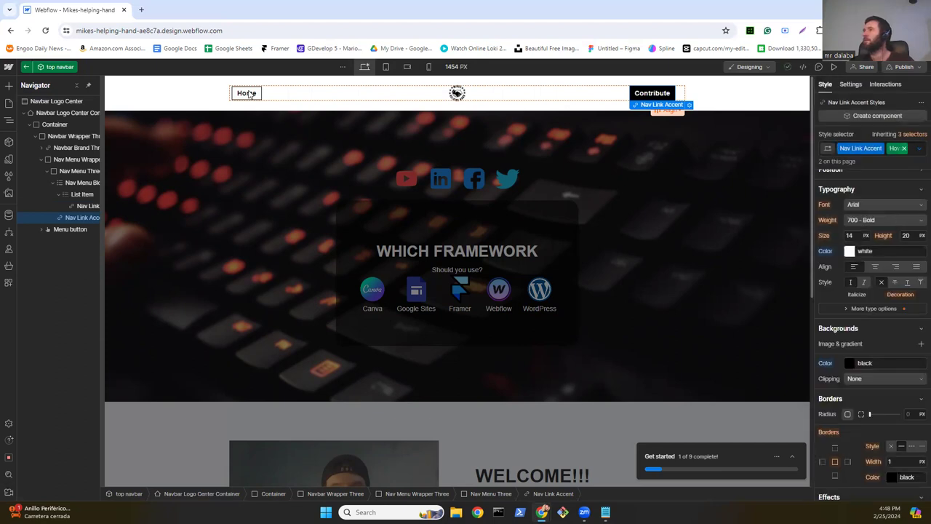
left_click(249, 93)
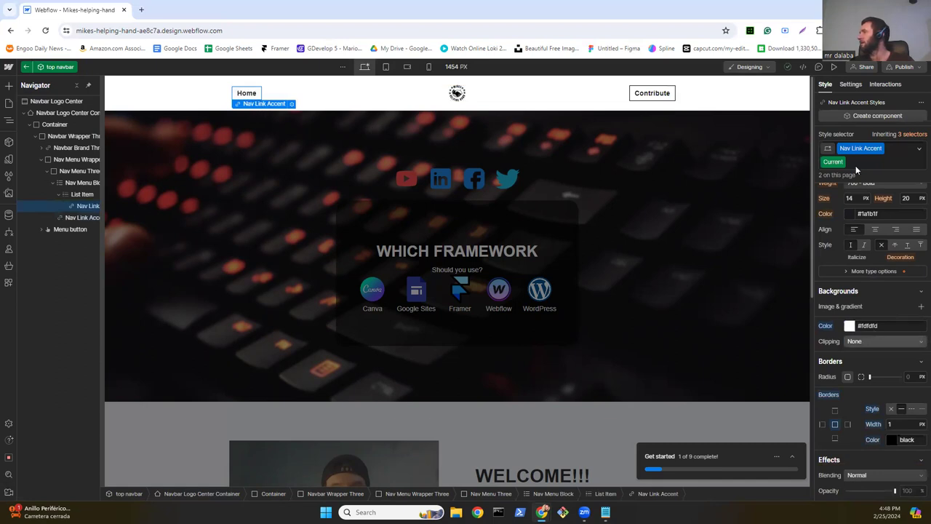
Step: Set the Home link's Hover state background to black
left_click(918, 149)
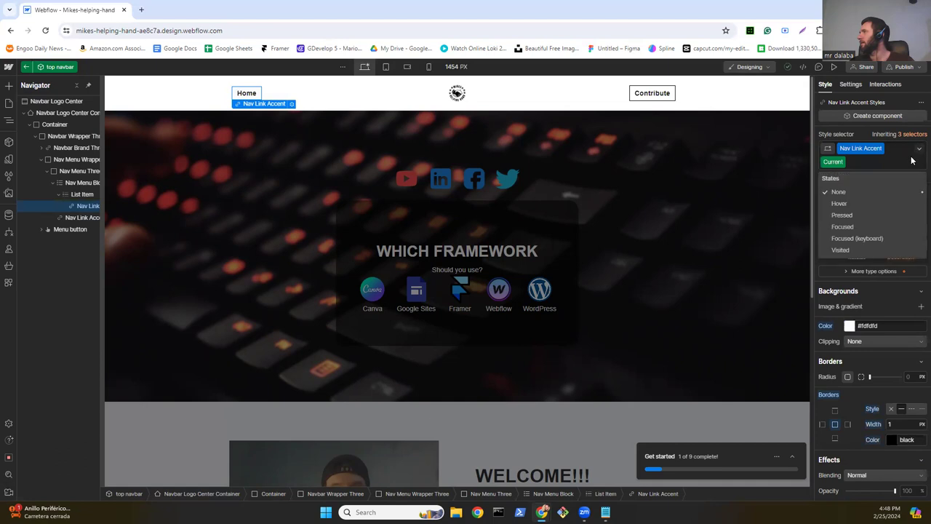
left_click(847, 208)
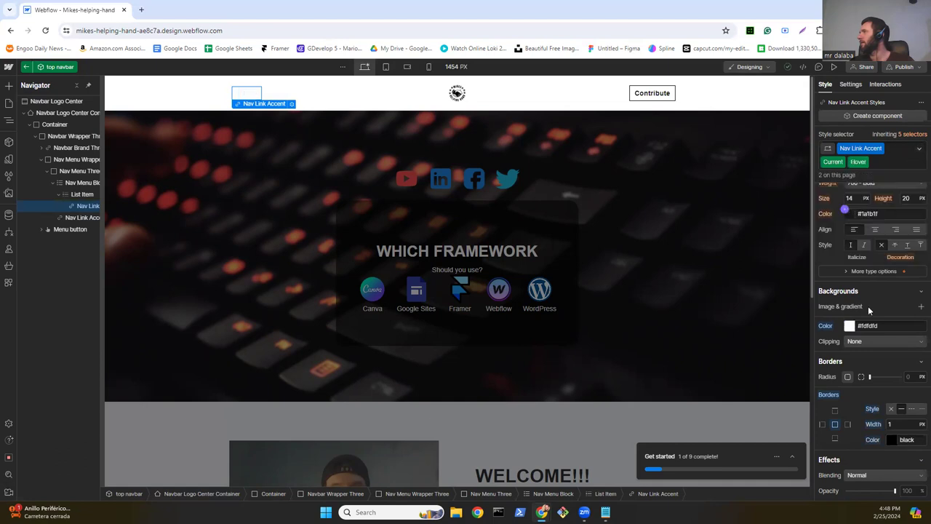
scroll(866, 320, "down", 1)
scroll(866, 325, "down", 2)
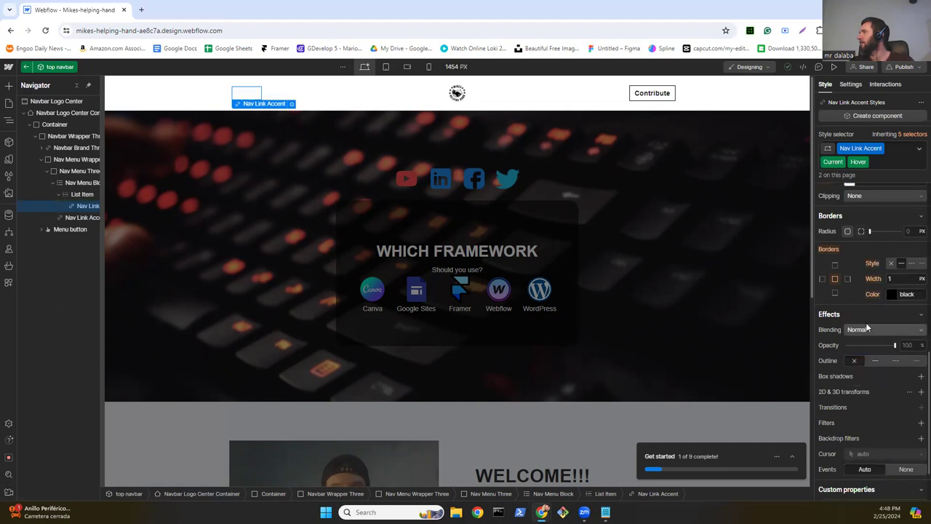
scroll(855, 249, "up", 2)
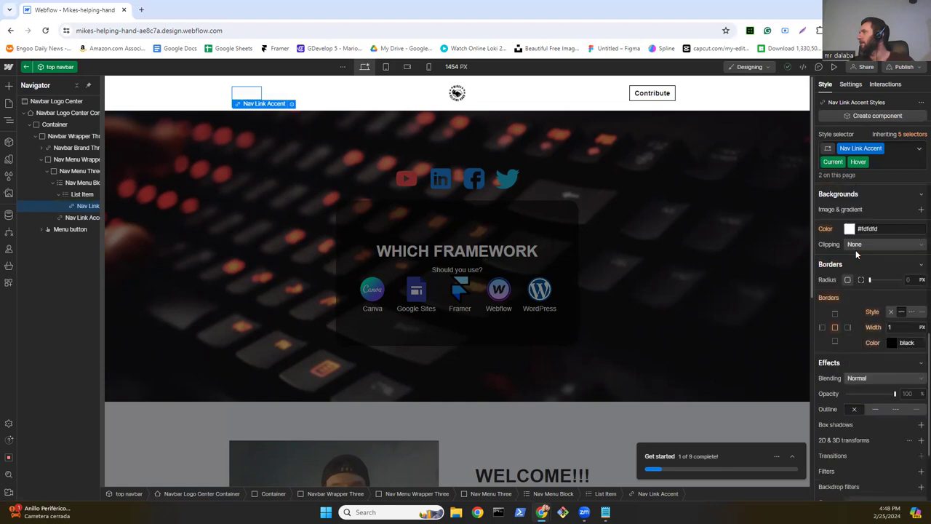
left_click(850, 278)
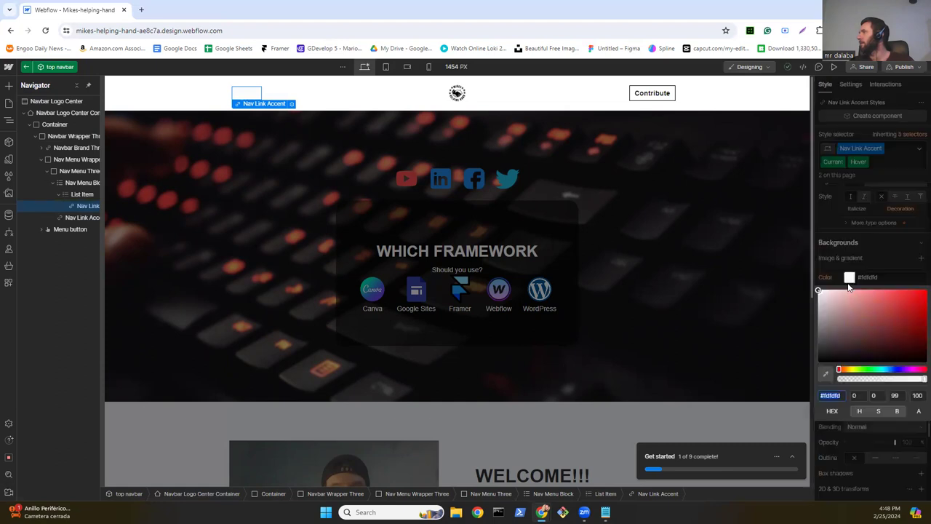
left_click_drag(818, 362, 813, 371)
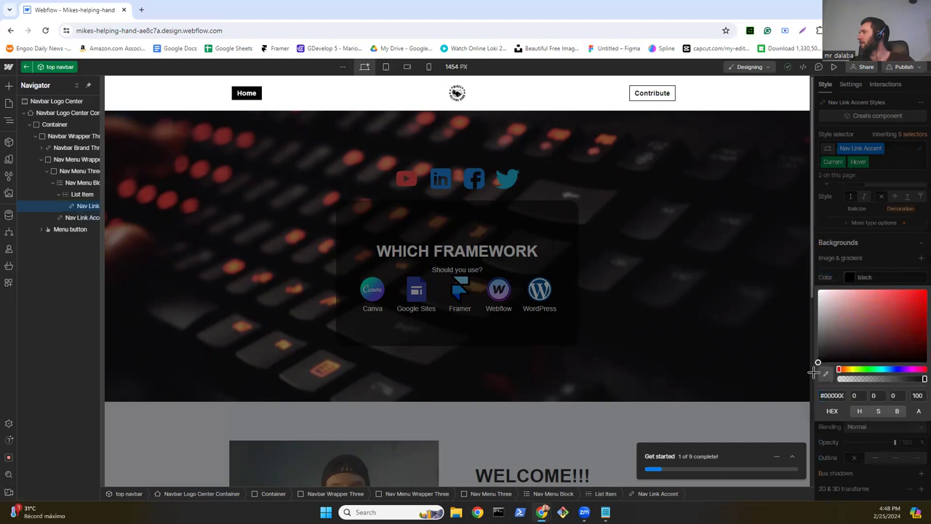
left_click(875, 256)
Step: Keep the Home link's hover text white, return to the normal state and exit the navbar
scroll(851, 316, "up", 2)
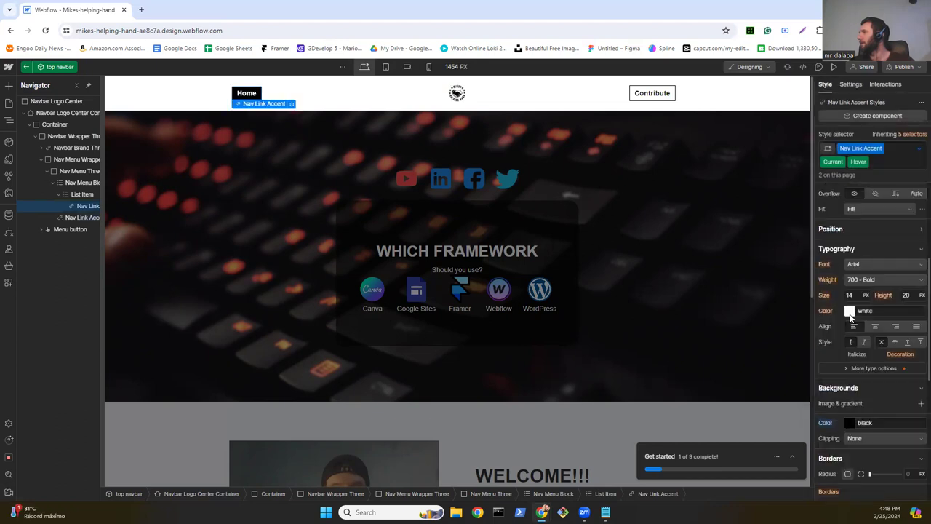
left_click(850, 313)
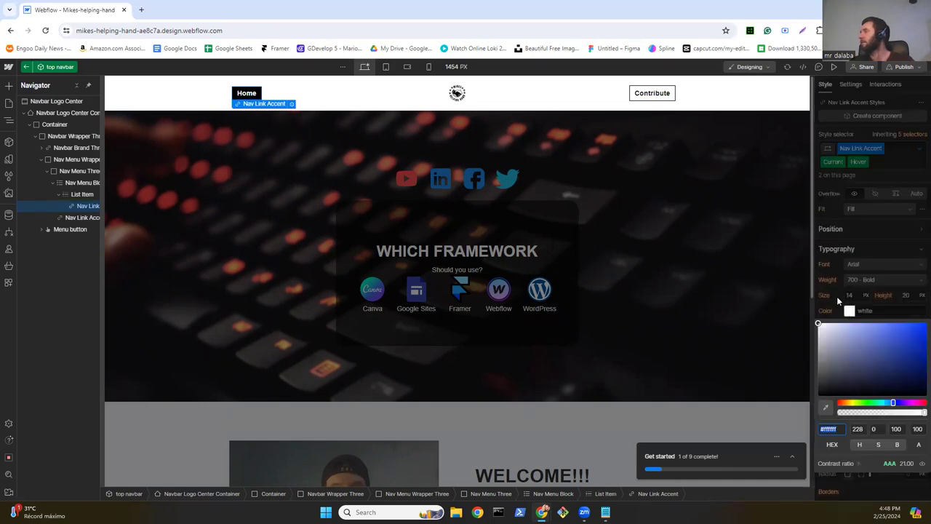
left_click(834, 298)
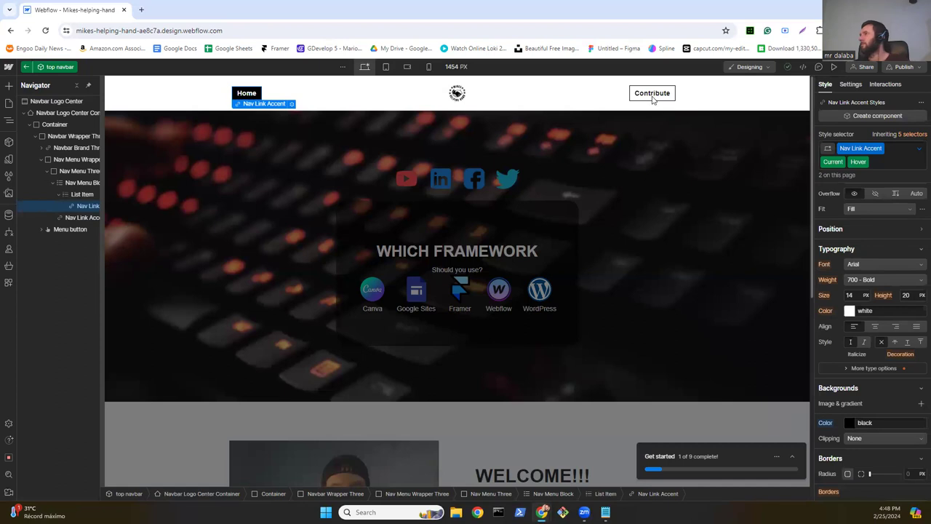
left_click(918, 150)
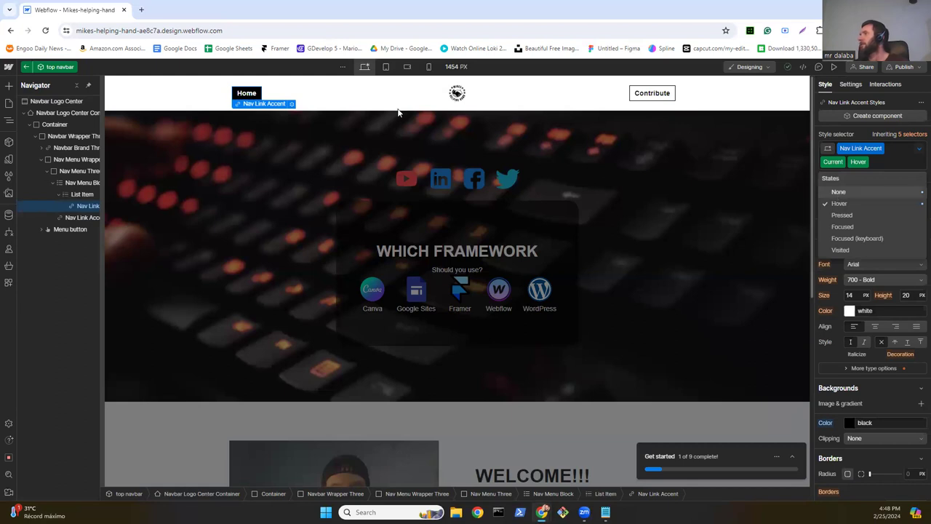
left_click(253, 95)
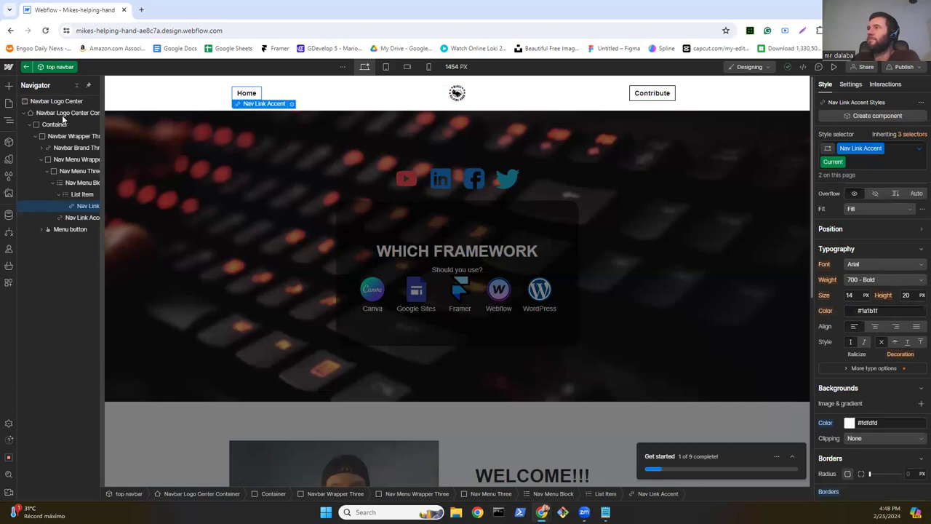
left_click(196, 206)
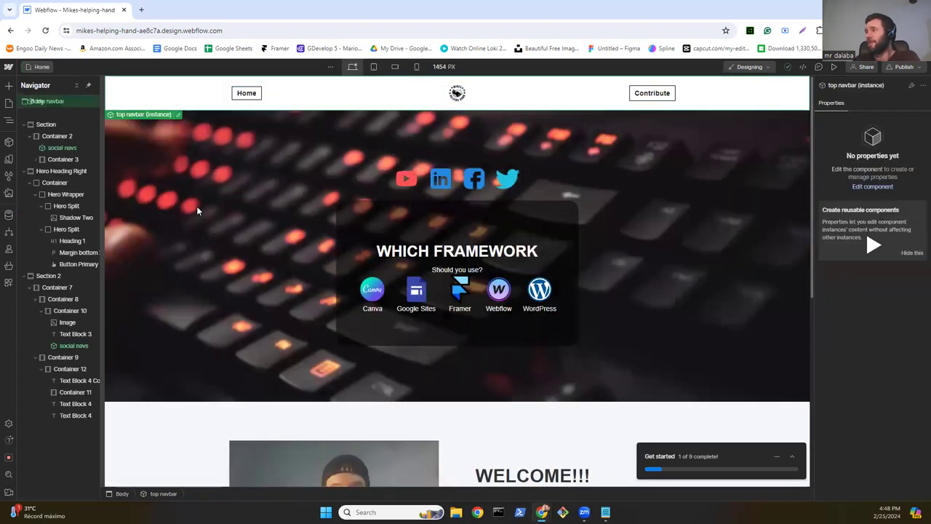
Step: Select the Canva icon image and create a new class named frame on it
double_click(372, 294)
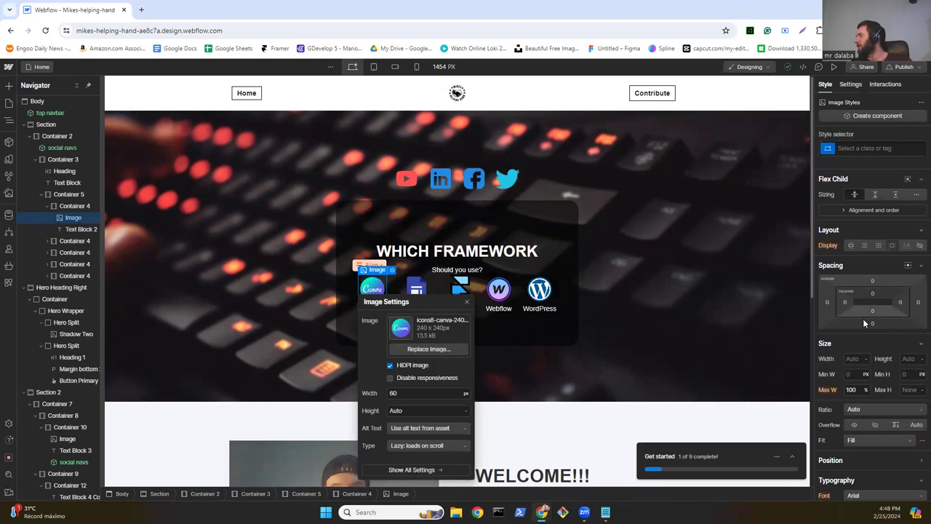
scroll(862, 334, "down", 4)
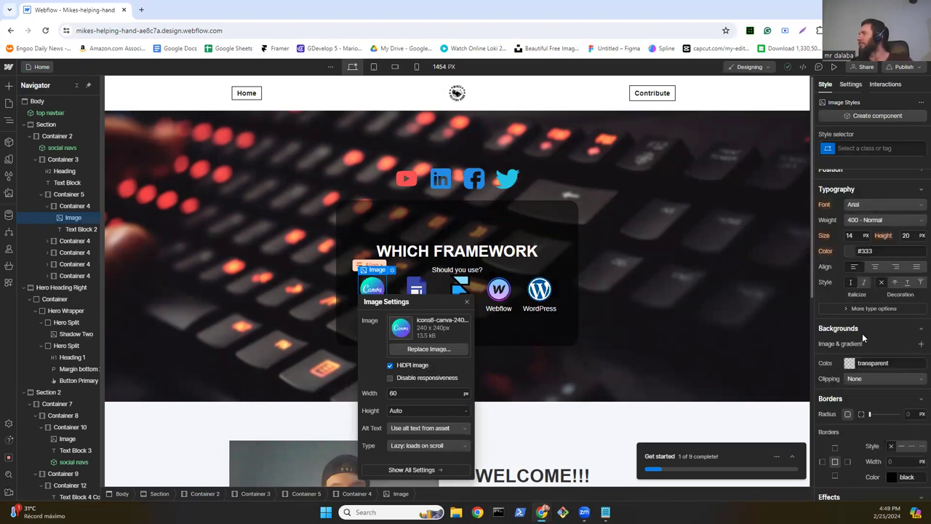
scroll(862, 333, "up", 4)
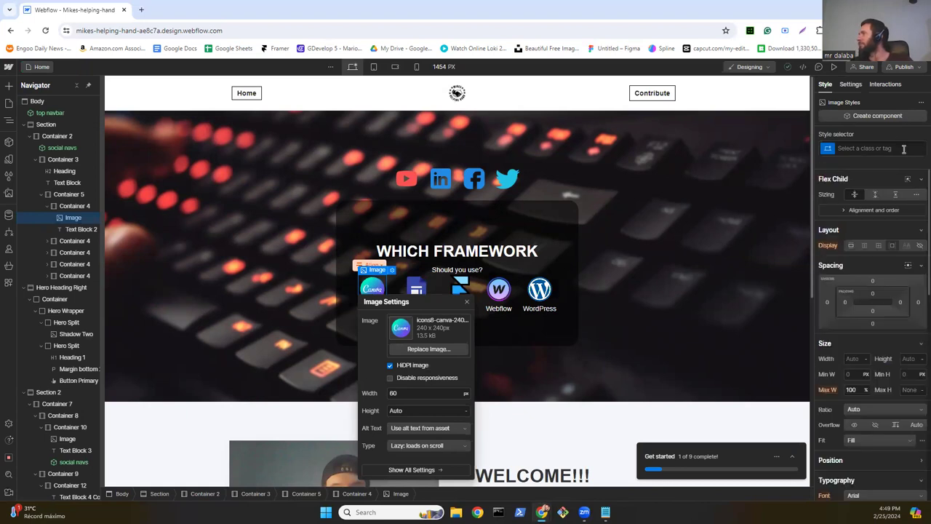
left_click(858, 148)
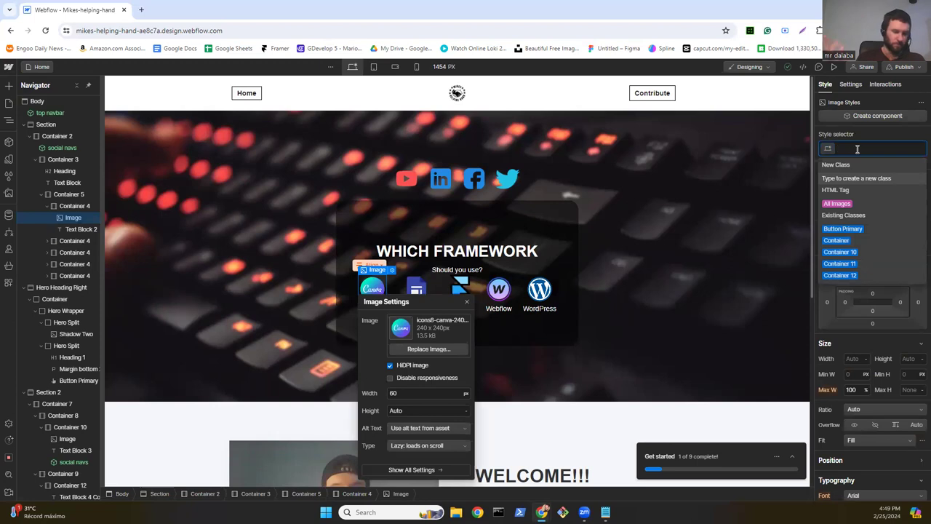
type("fram")
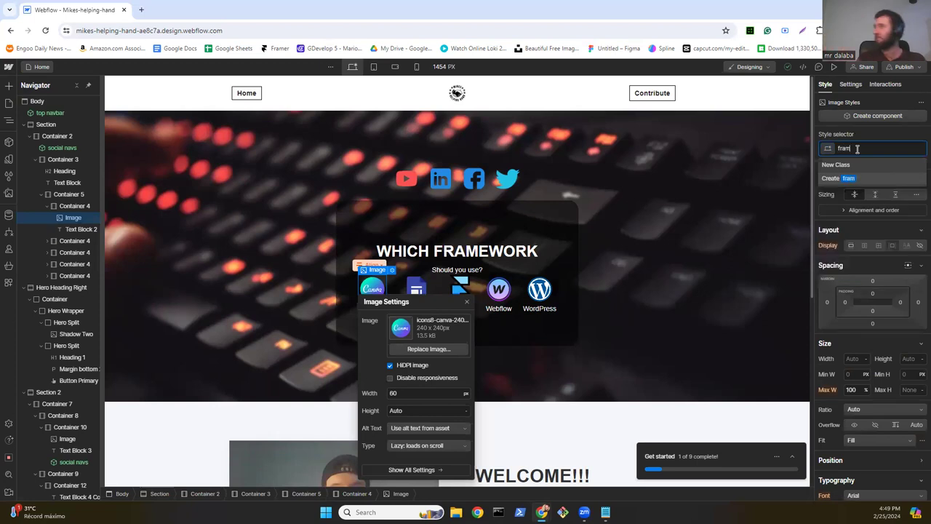
type("e")
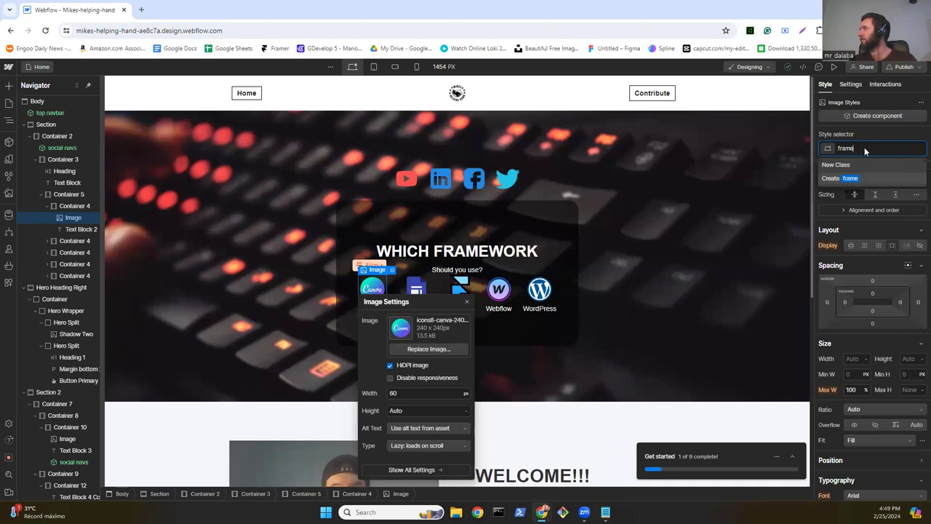
key("Return")
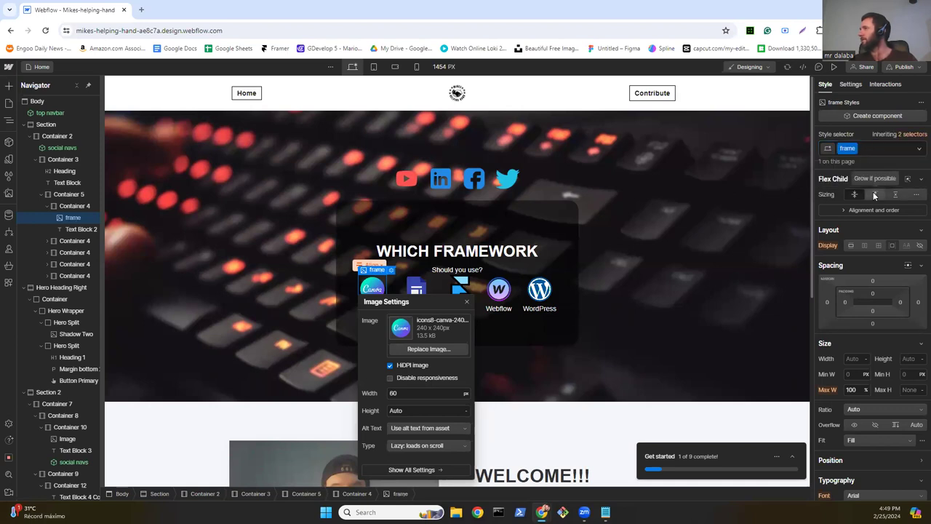
scroll(873, 193, "down", 10)
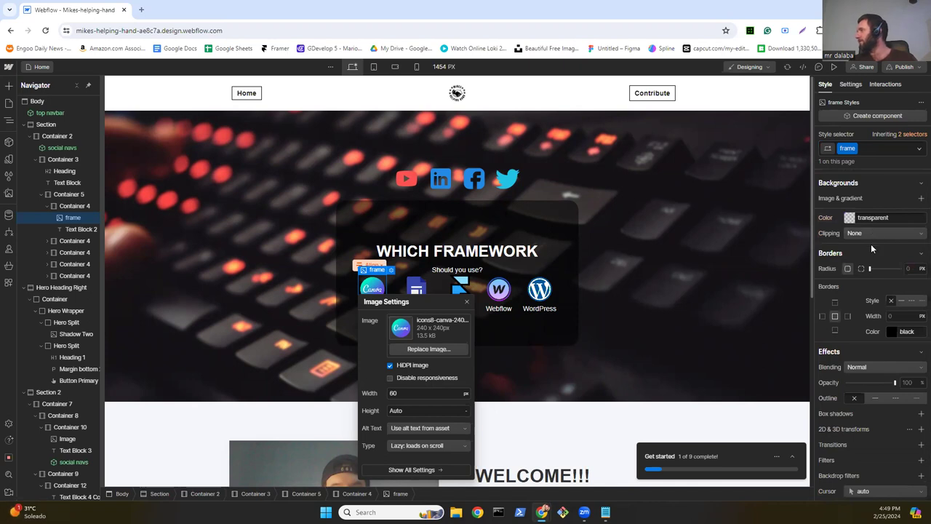
Step: Add a 180deg Hue Rotate filter to the frame class's Hover state on the Canva icon
left_click(918, 150)
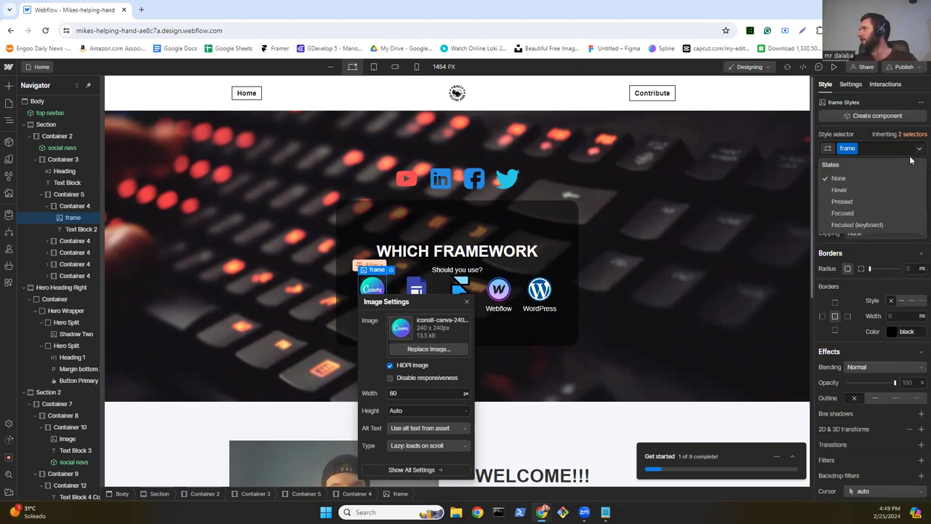
left_click(850, 189)
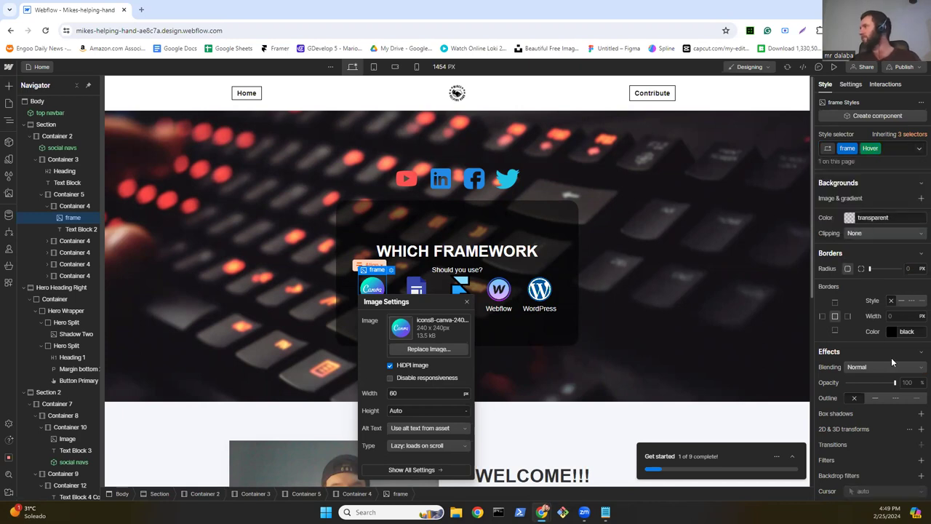
scroll(891, 357, "down", 3)
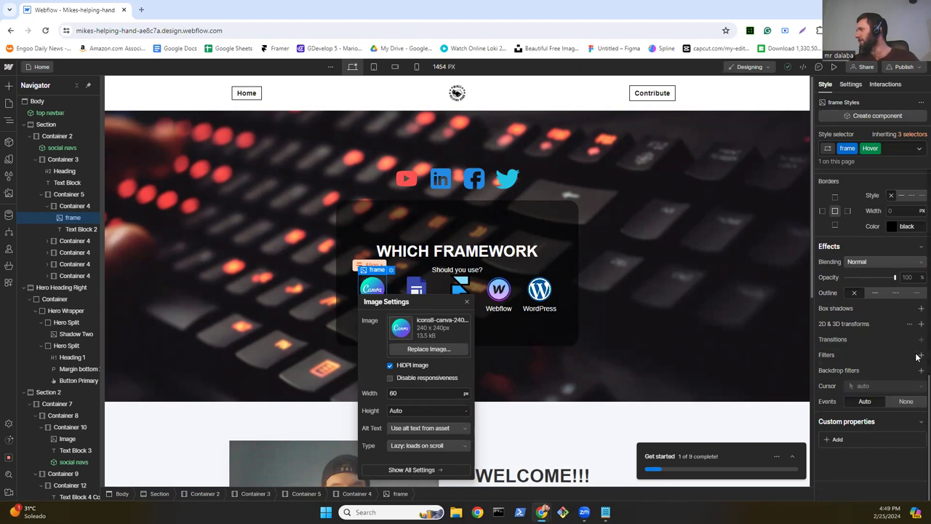
left_click(920, 355)
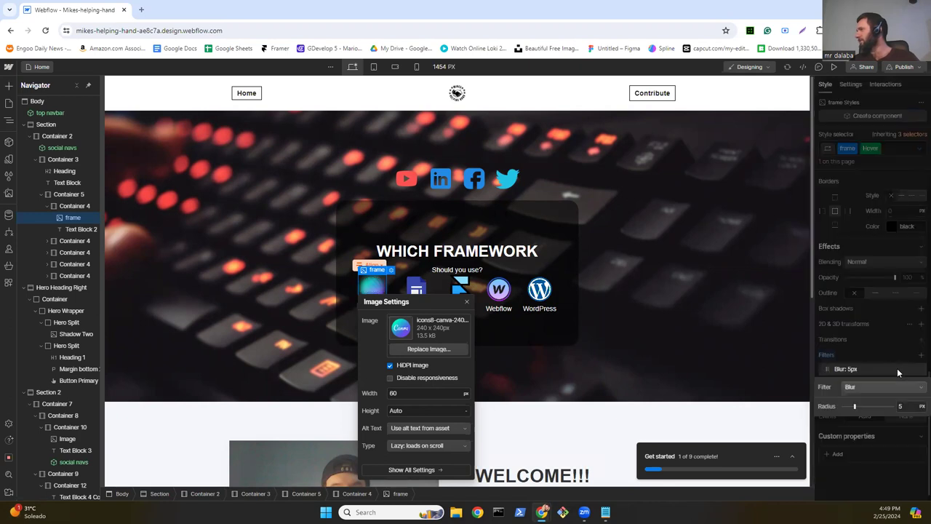
left_click(862, 389)
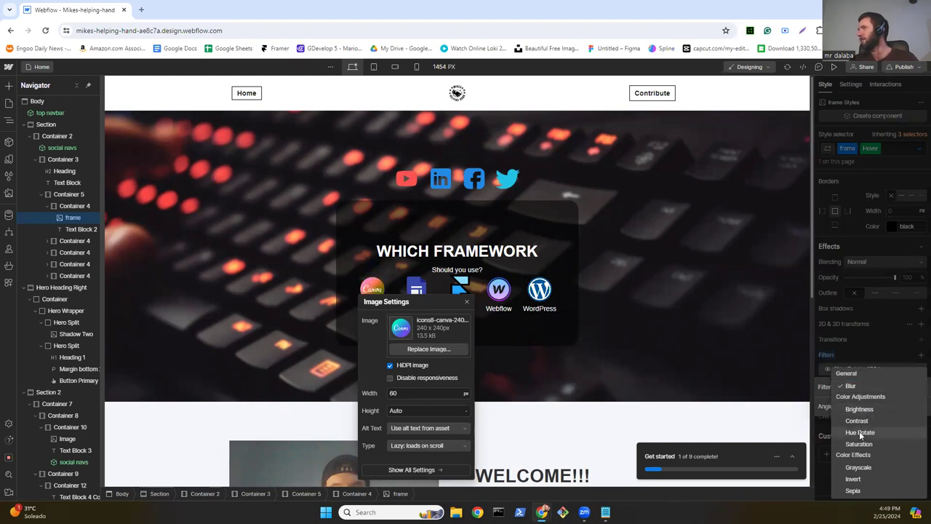
left_click(861, 434)
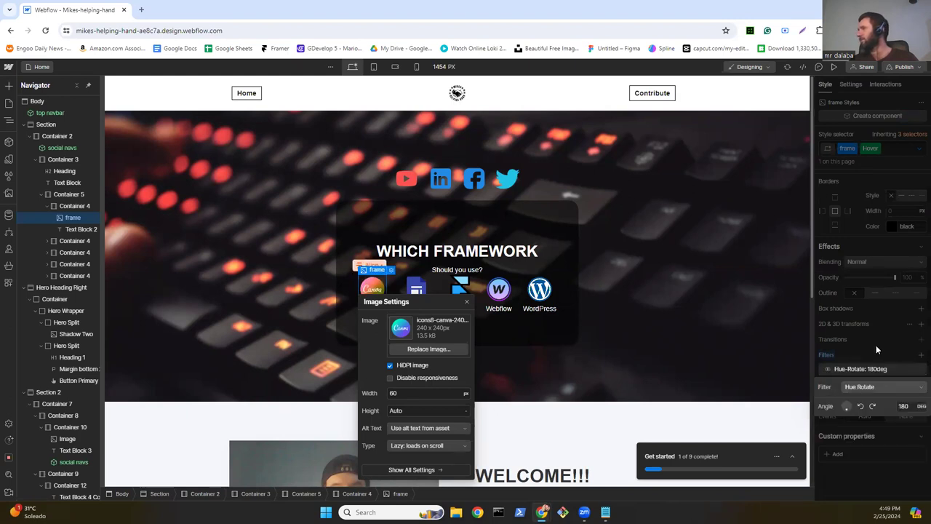
left_click(451, 293)
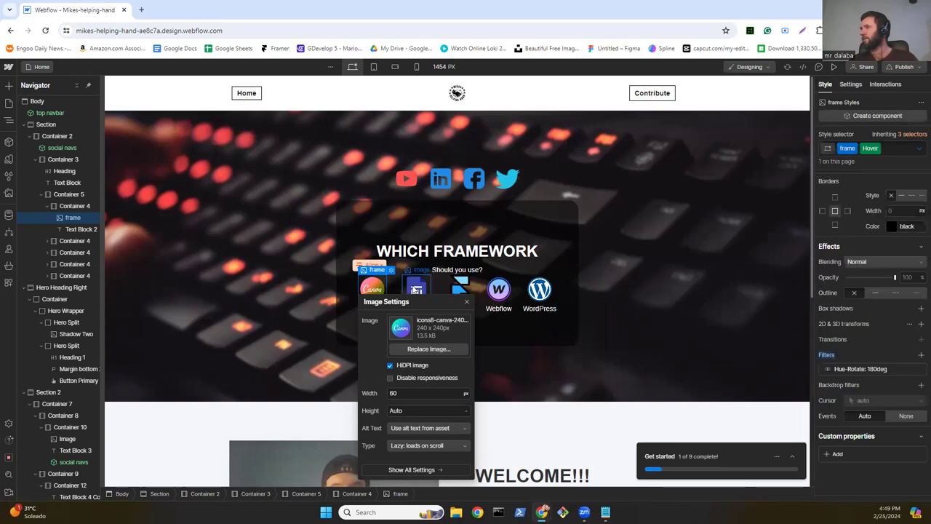
left_click(855, 148)
key("BackSpace")
key("BackSpace")
Step: Apply the existing frame class to the Google Sites and Framer icon images
left_click(857, 149)
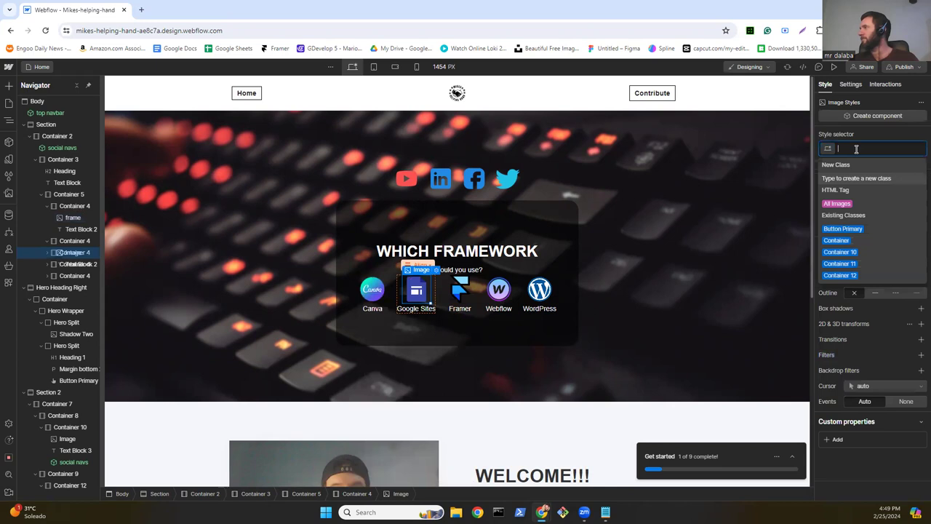
type("fr")
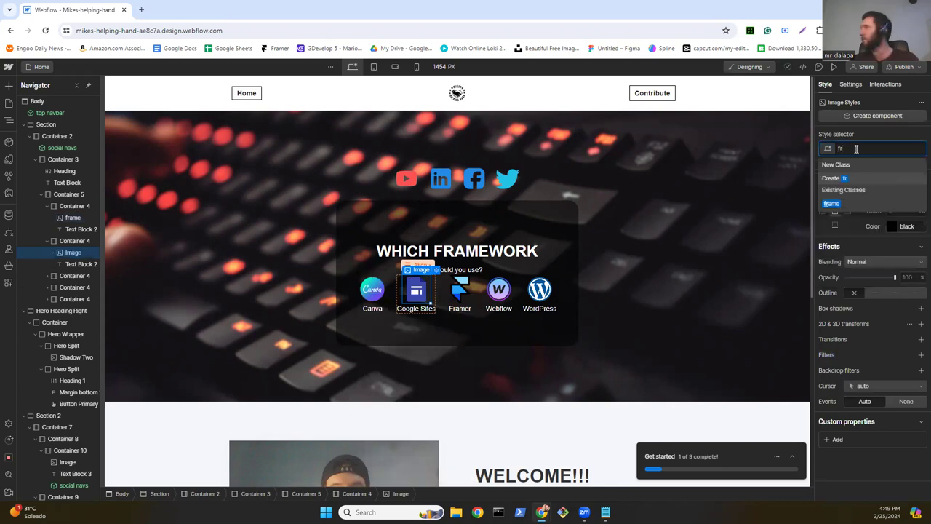
left_click(834, 205)
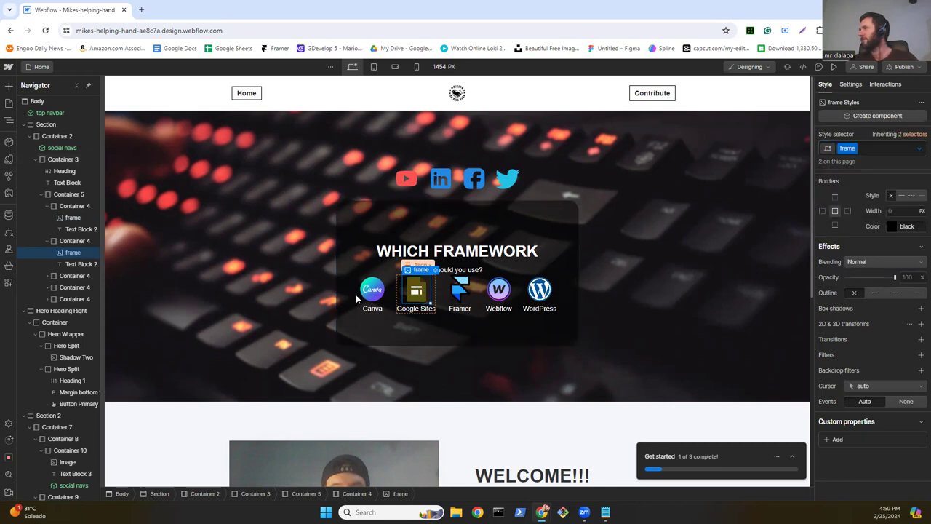
left_click(460, 292)
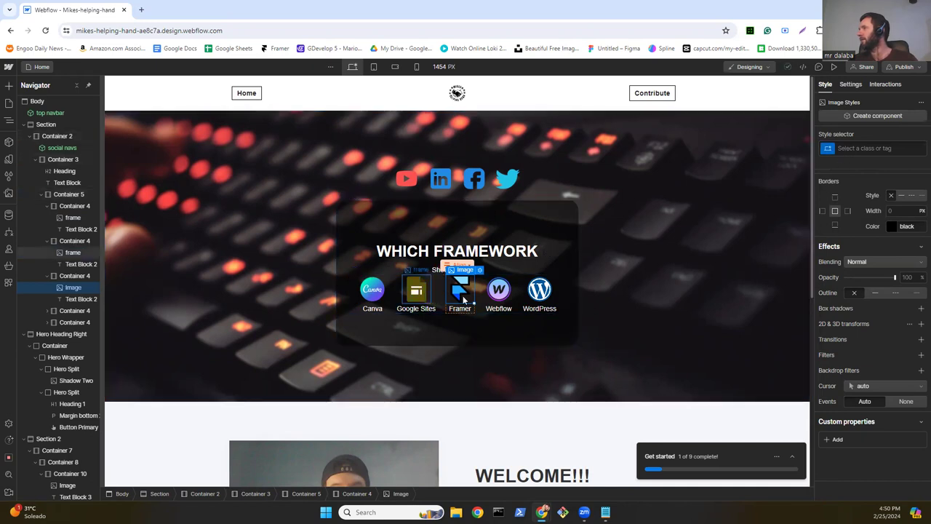
left_click(870, 149)
type("fra")
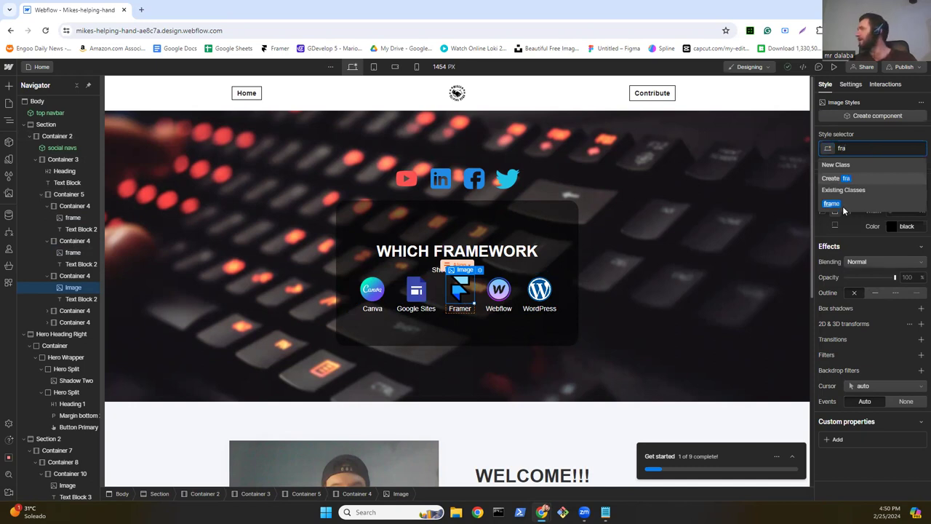
left_click(833, 204)
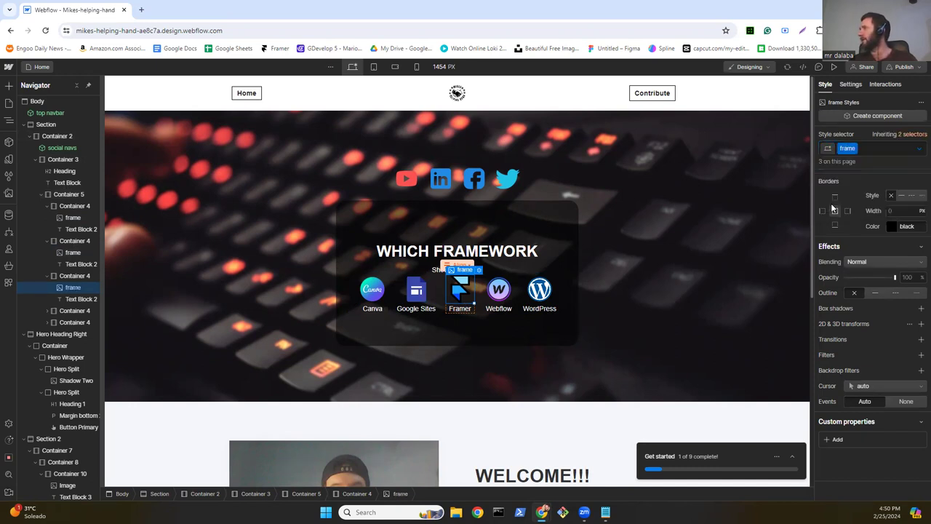
Step: Apply the frame class to the Webflow and WordPress icon images
left_click(500, 293)
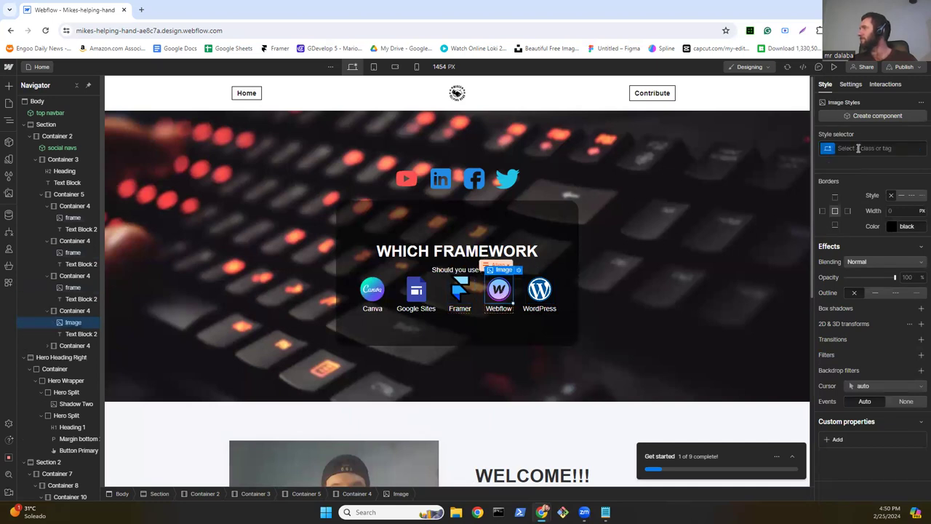
left_click(858, 148)
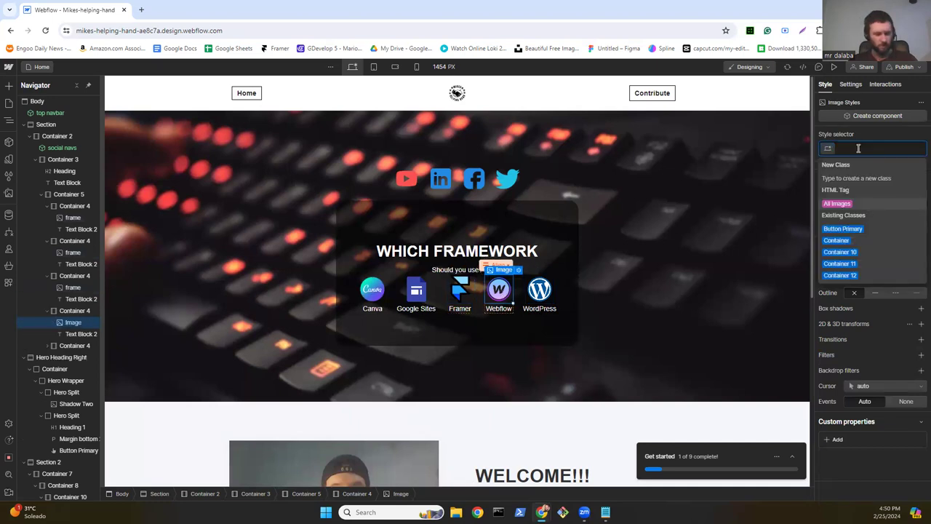
type("fr")
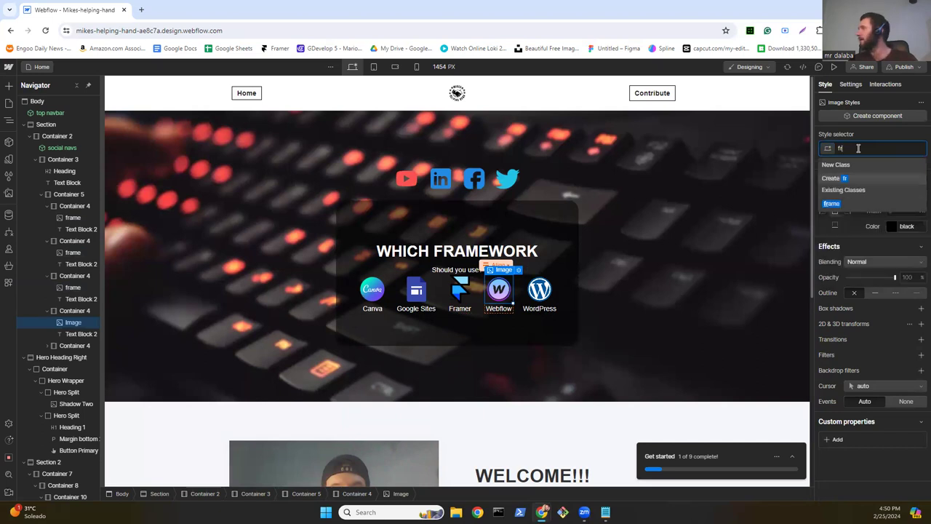
left_click(830, 204)
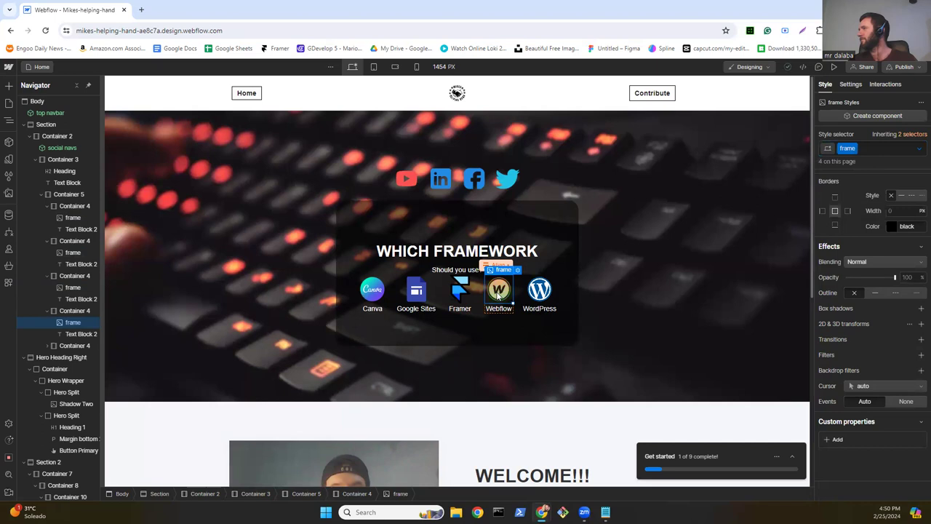
left_click(864, 147)
type("fr")
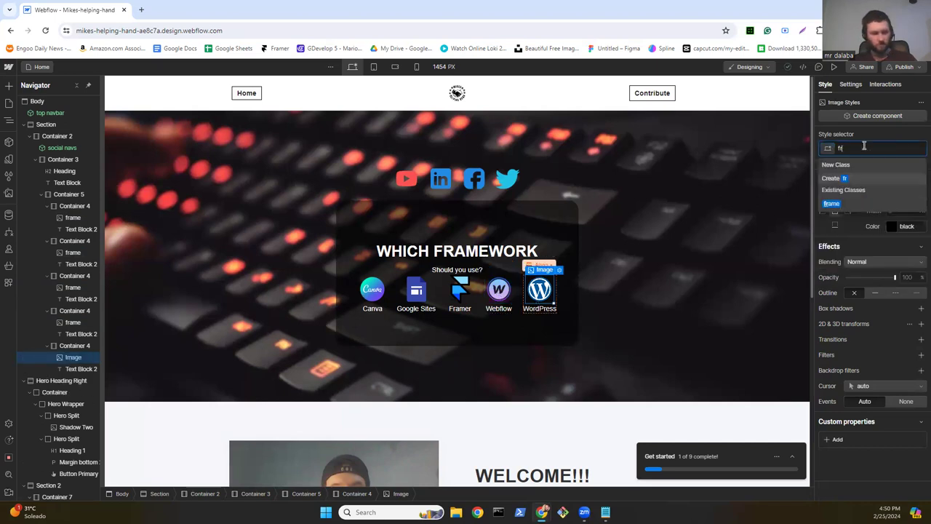
type("a")
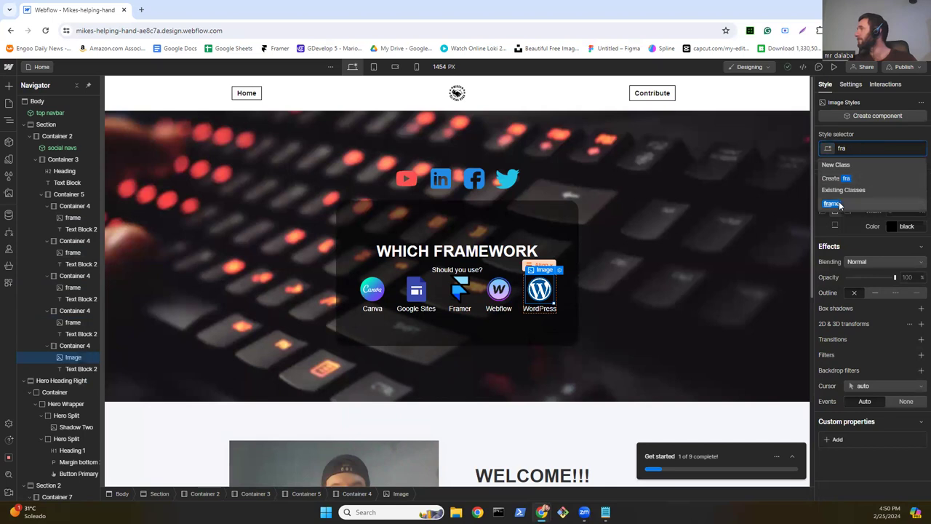
left_click(838, 204)
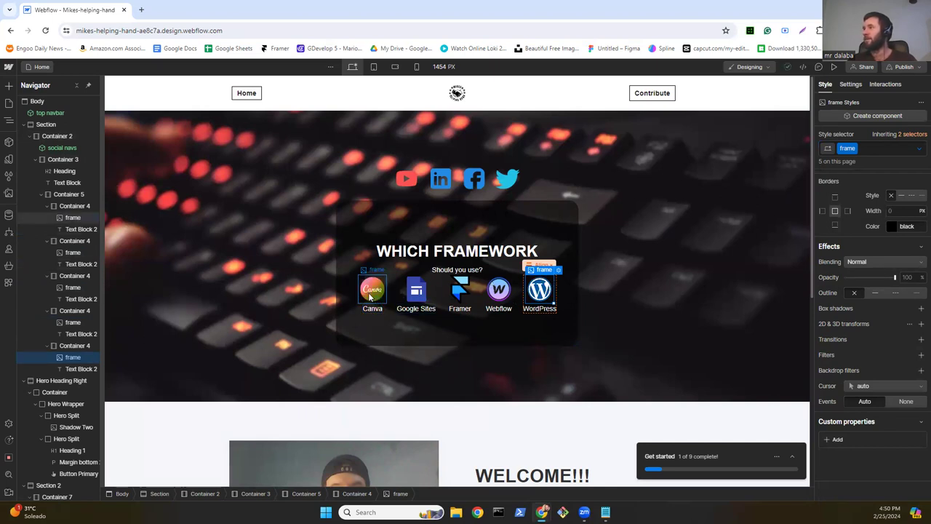
Step: Wrap the Canva icon image in a new Link Block inside Container 4
left_click(370, 294)
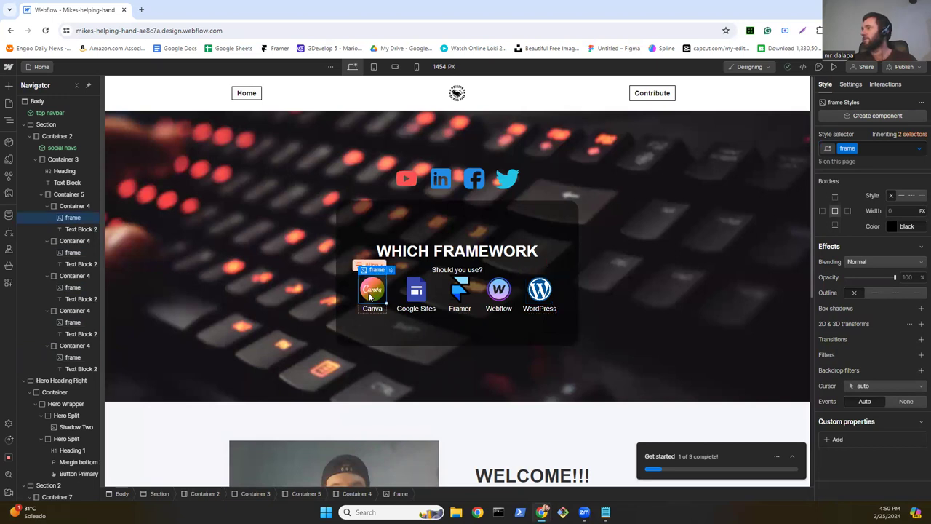
right_click(370, 295)
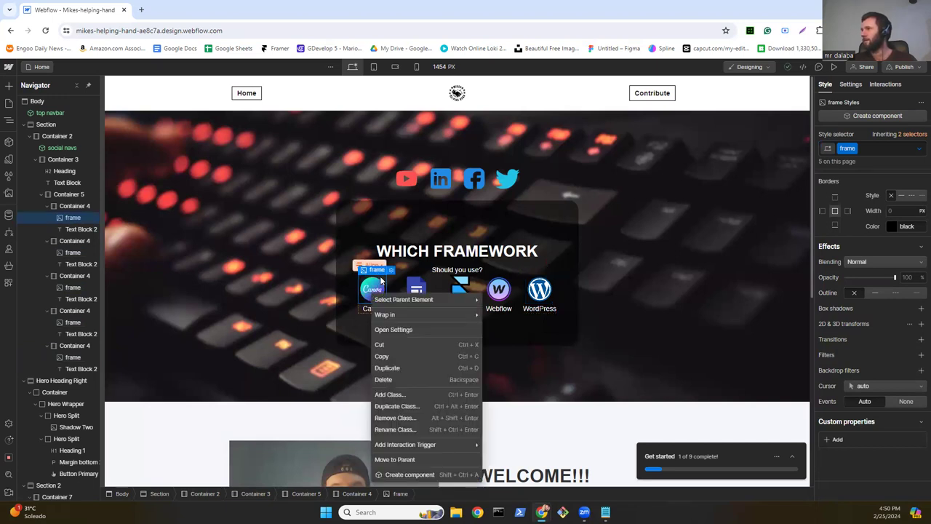
key("Escape")
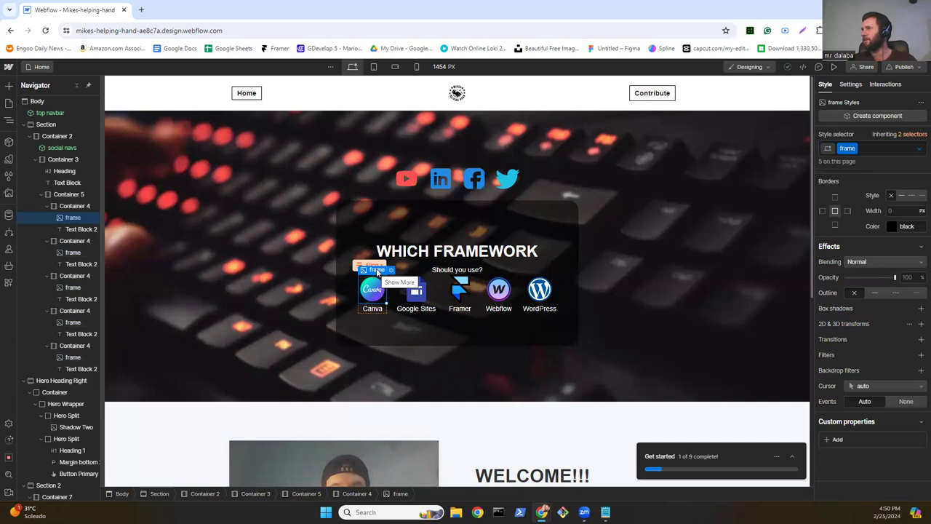
right_click(373, 296)
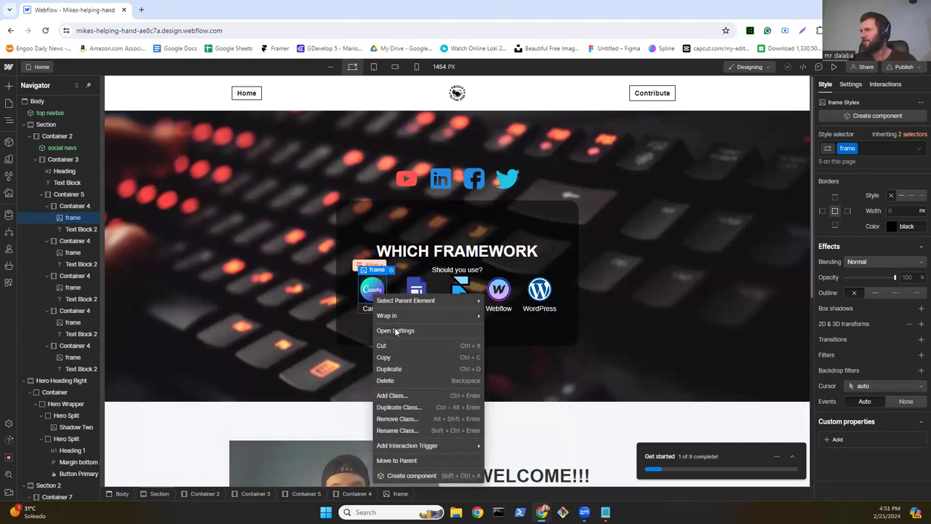
mouse_move(398, 317)
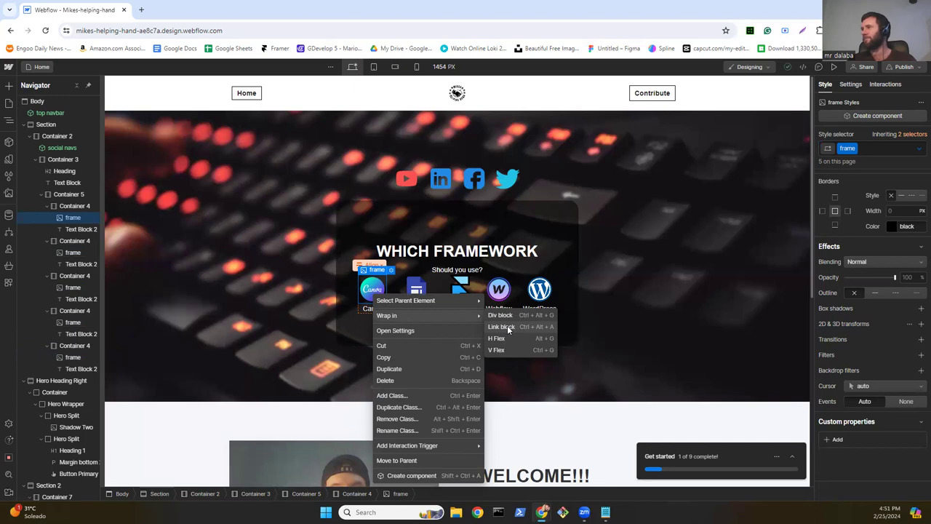
left_click(507, 326)
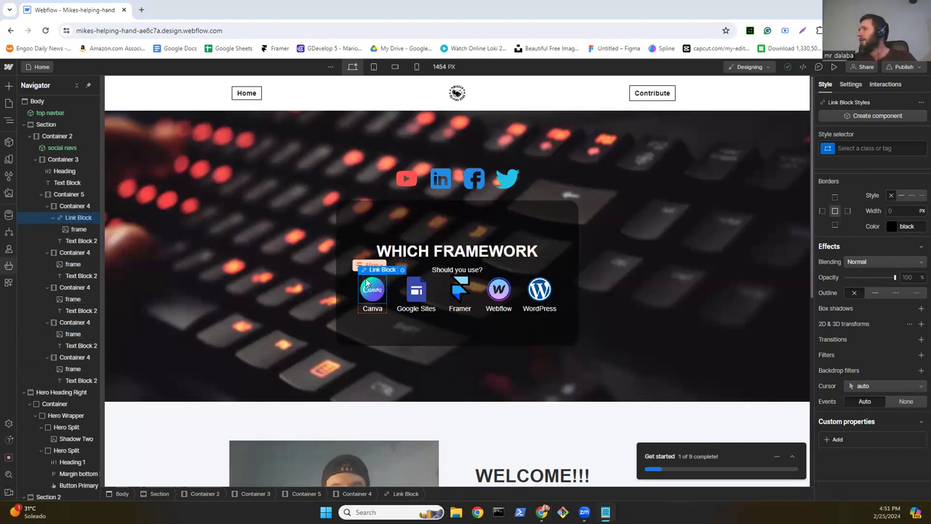
left_click(857, 85)
left_click(877, 243)
type("www.canva.com")
key("Return")
left_click(847, 254)
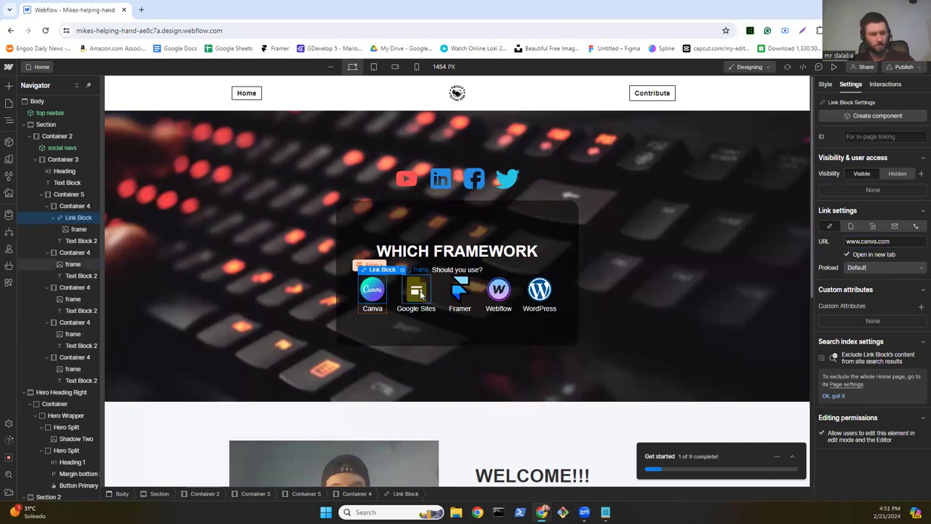
Step: Wrap the Google Sites icon in a link to sites.google.com, opening in a new tab
left_click(420, 293)
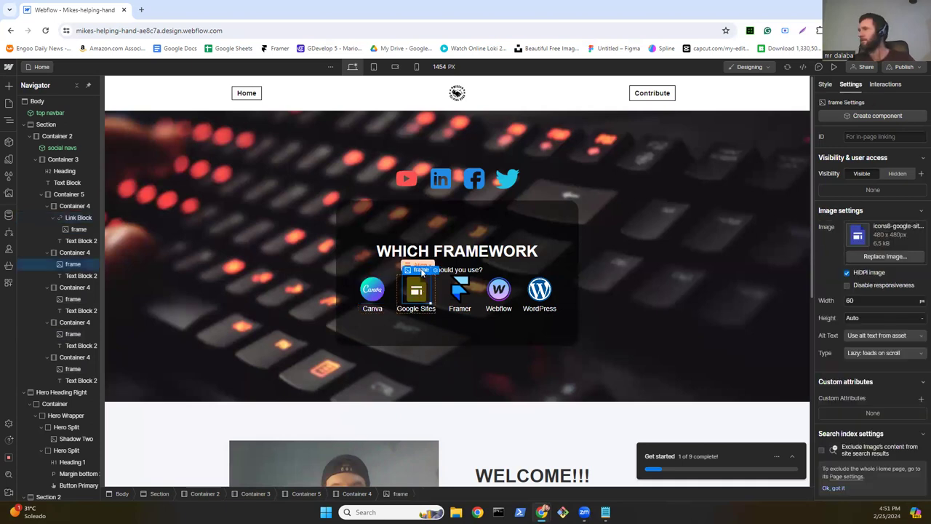
key("ctrl+k")
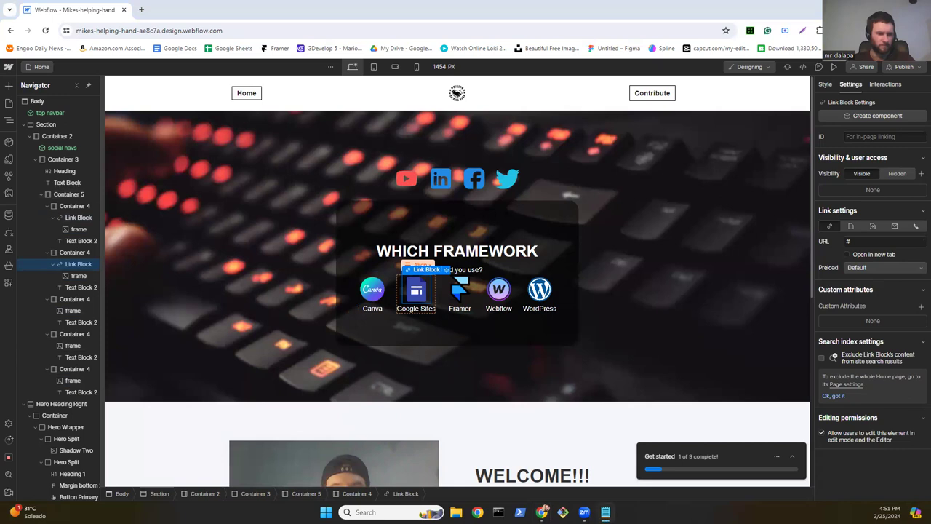
left_click(855, 242)
type("sites.google.com")
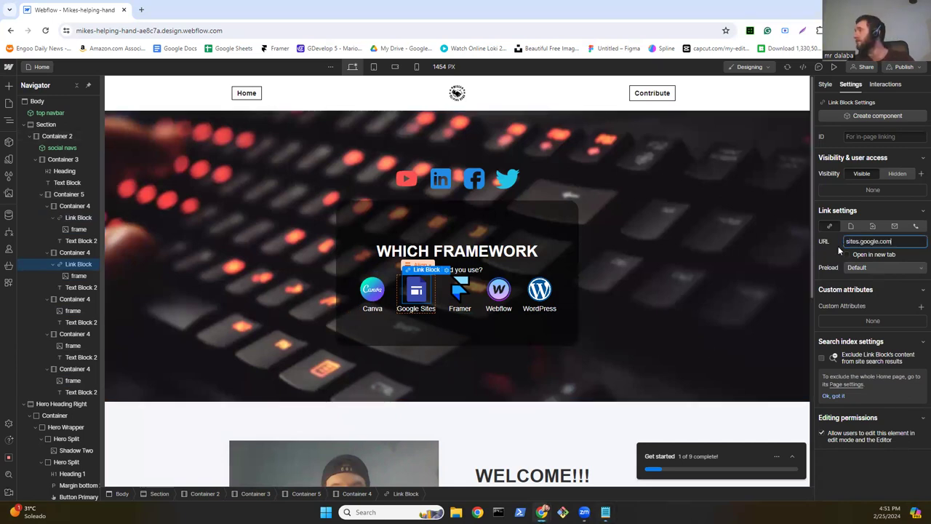
left_click(847, 257)
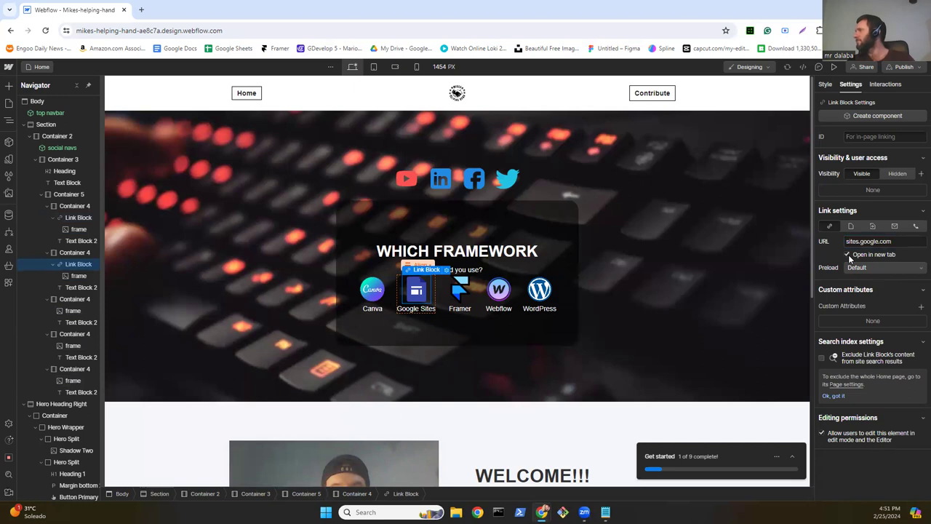
left_click(460, 291)
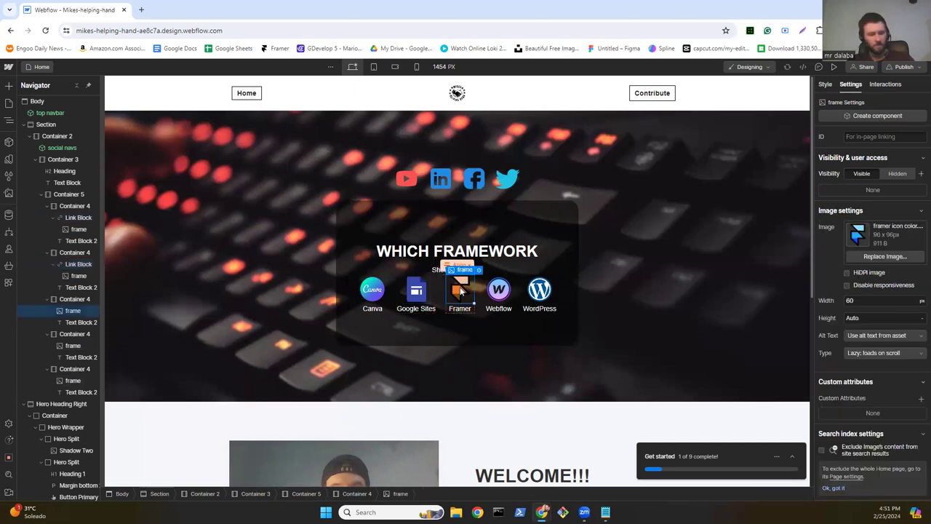
left_click(915, 223)
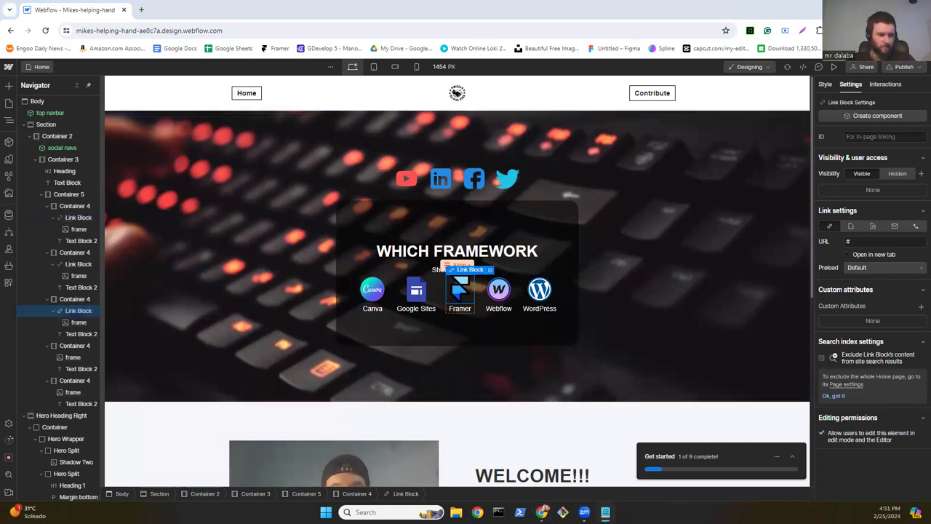
left_click(862, 243)
type("www.framer.com")
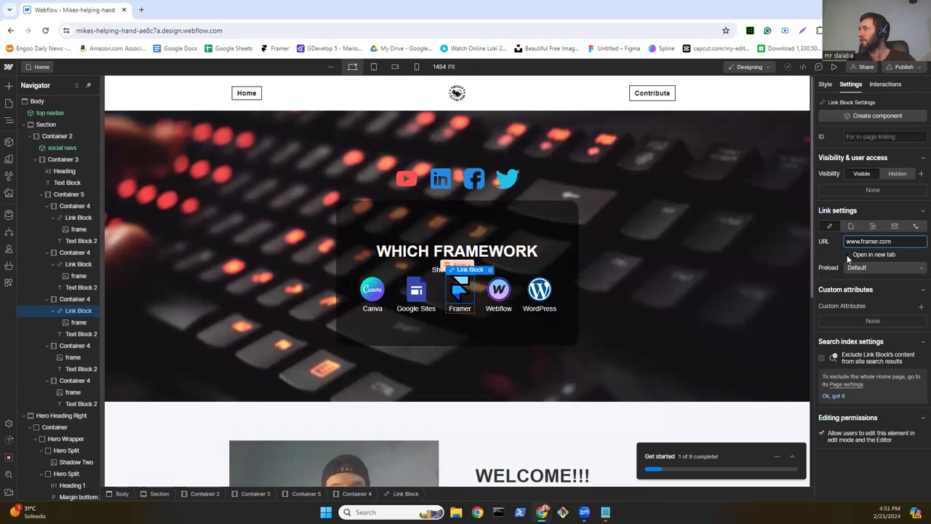
left_click(847, 254)
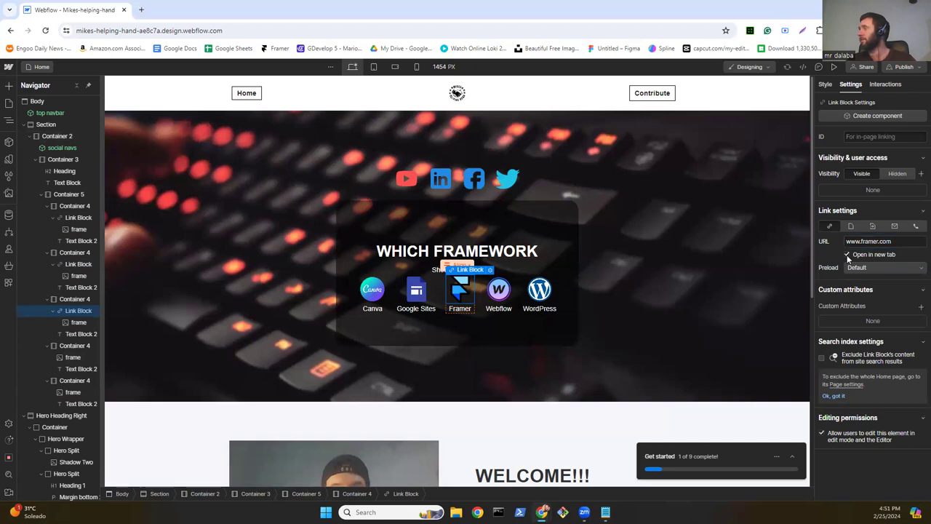
left_click(504, 289)
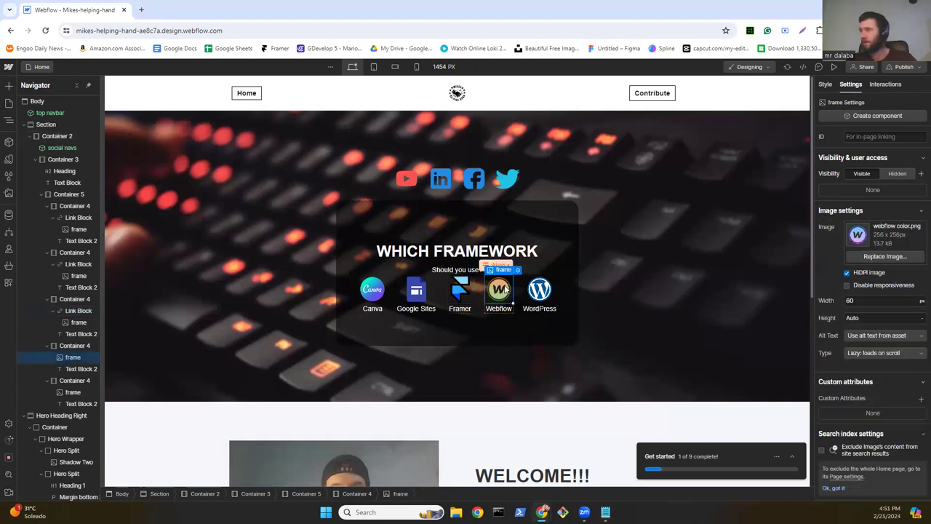
left_click(505, 289)
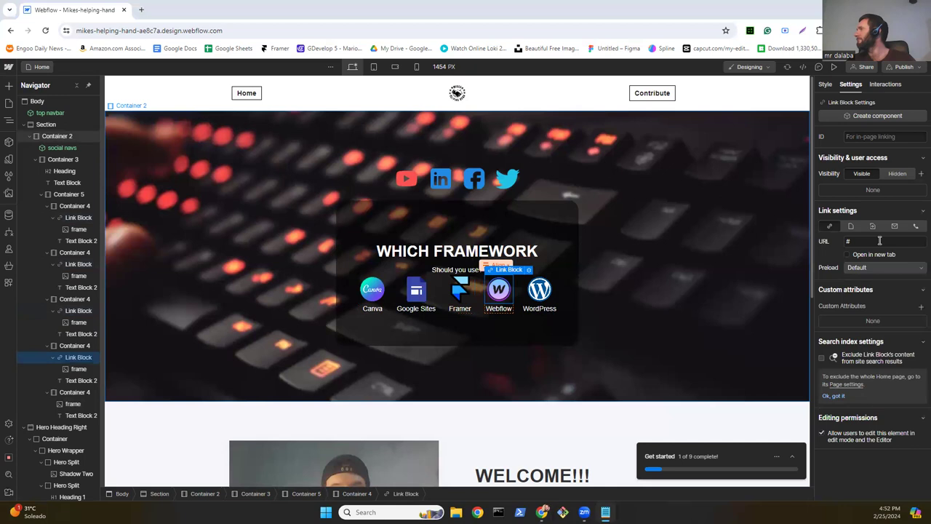
left_click(853, 242)
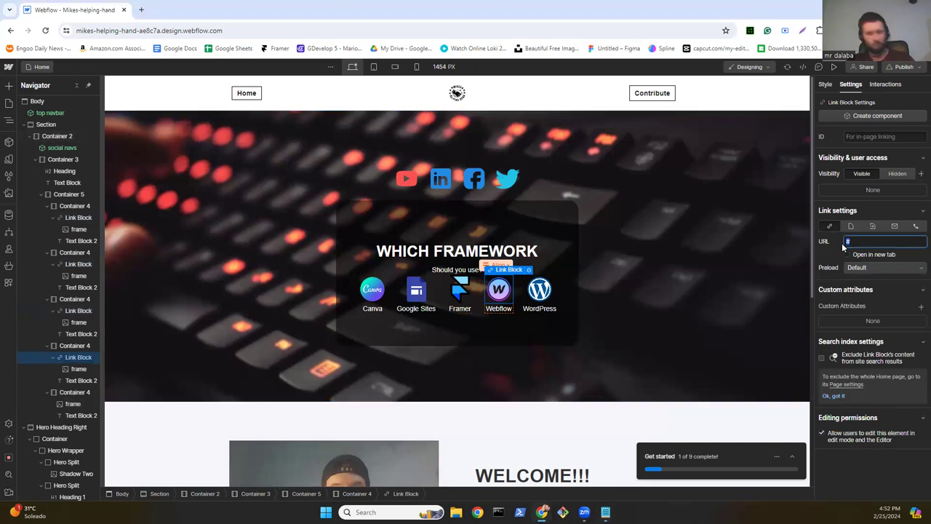
type("www.webflow.com")
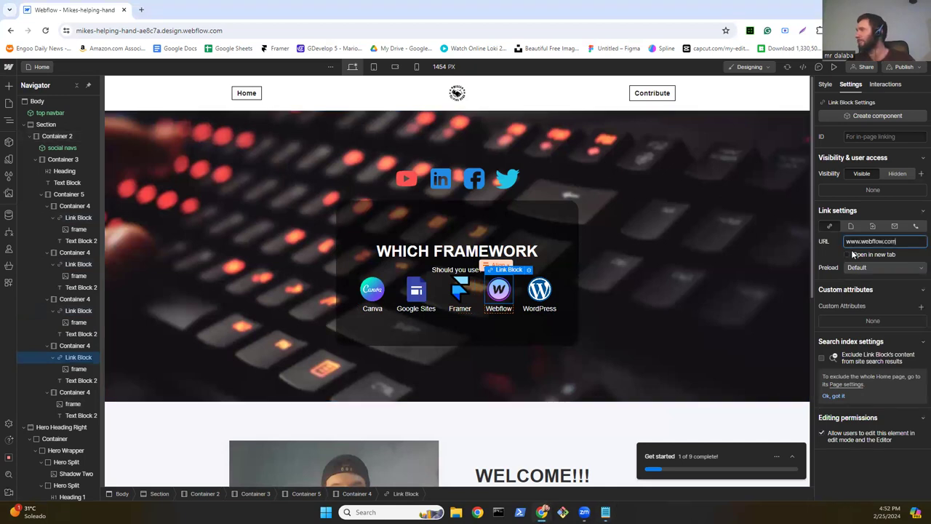
left_click(847, 254)
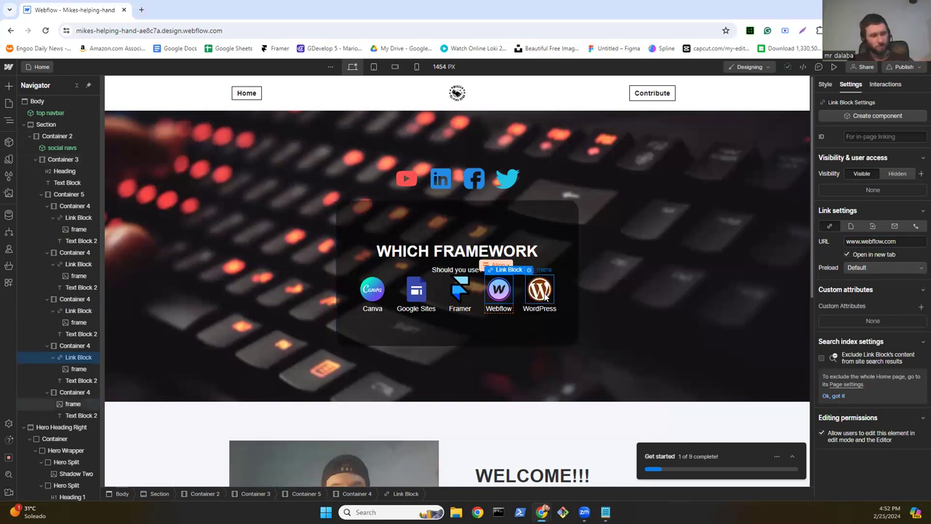
left_click(544, 295)
left_click(544, 296)
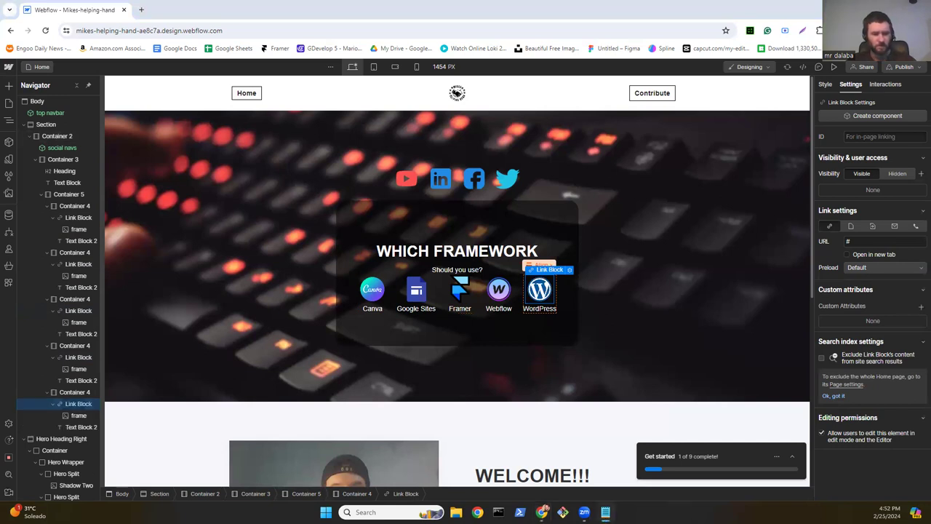
left_click(872, 242)
type("www.wordpress.com")
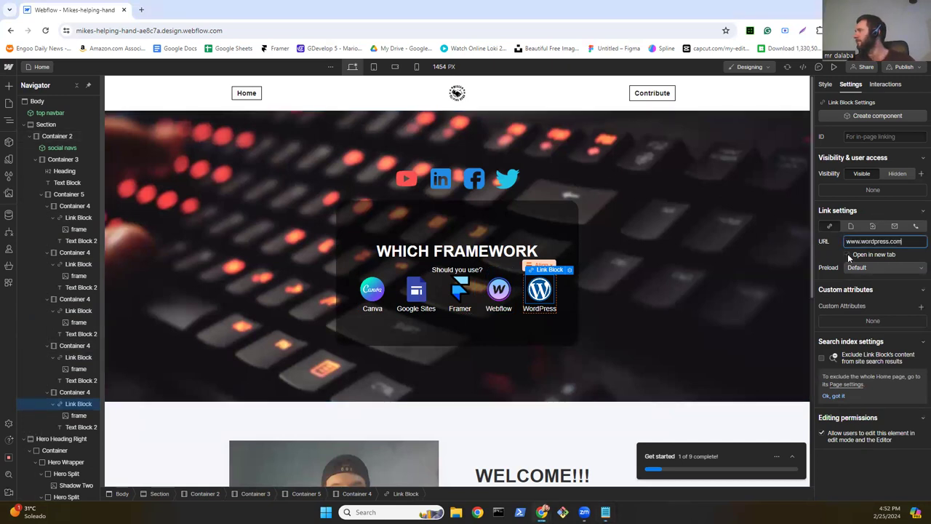
left_click(848, 254)
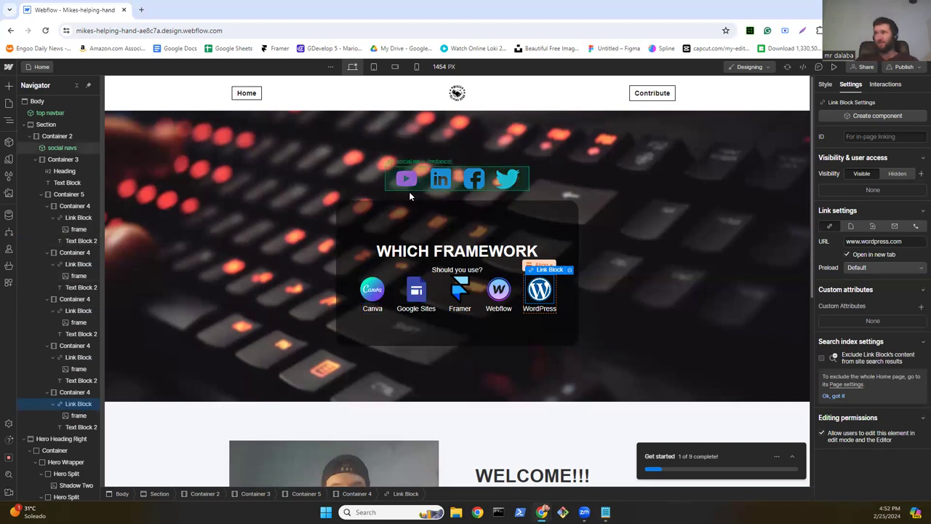
Step: Go to the Contribute page and add a Section below the top navbar
left_click(8, 103)
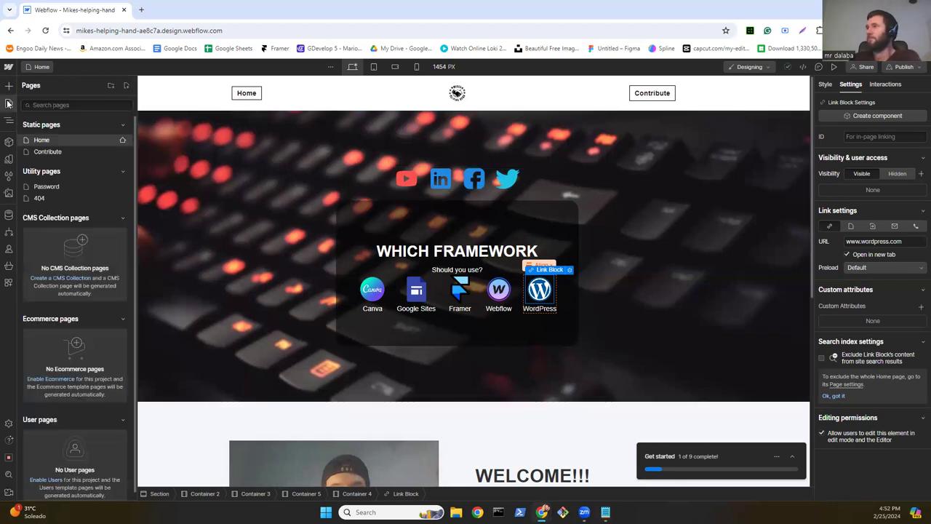
left_click(48, 152)
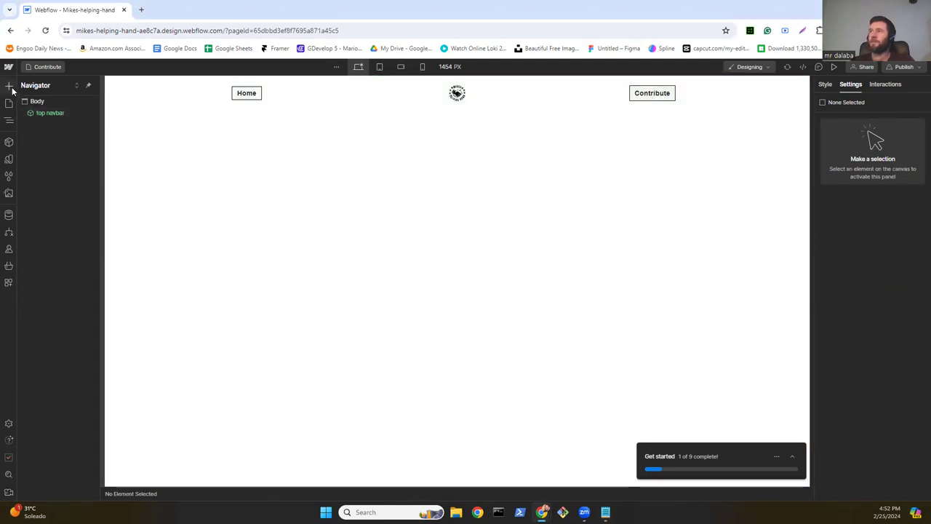
key("a")
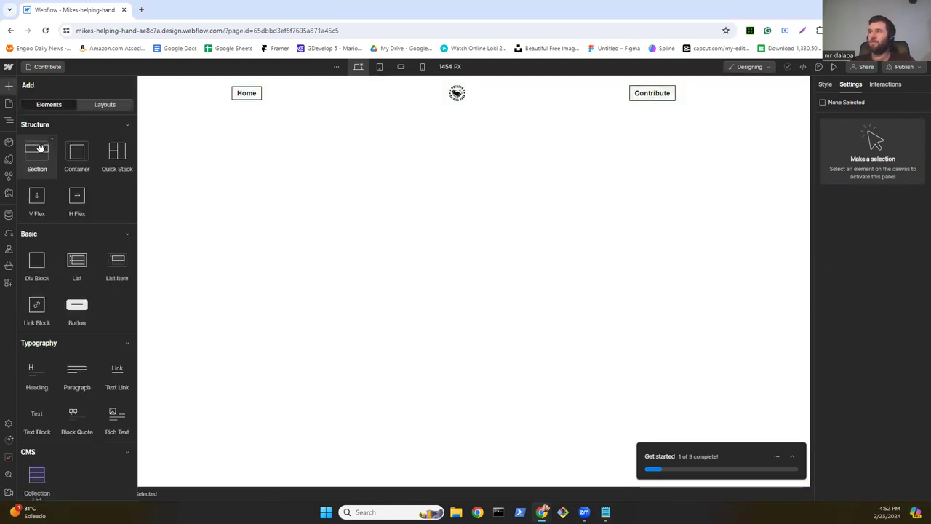
left_click_drag(41, 148, 199, 204)
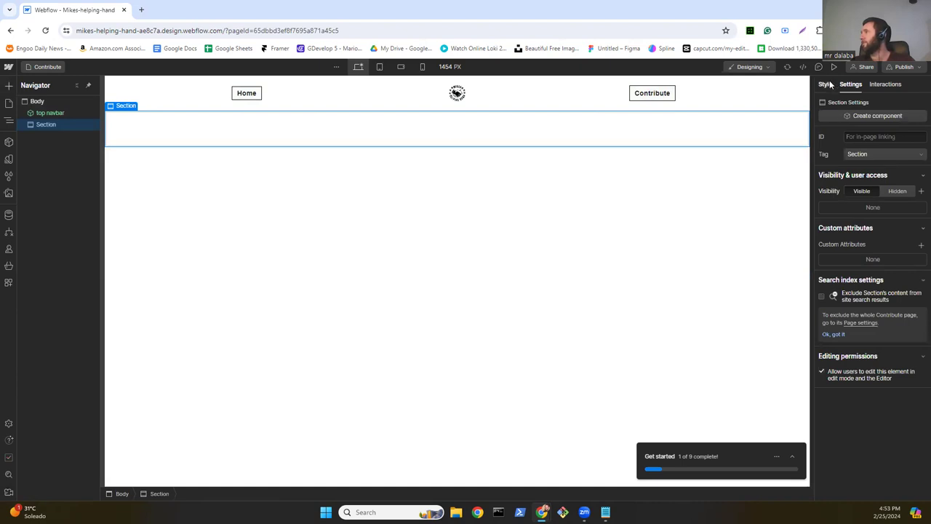
Step: Give the section 100% width, 100% max width and a 600 px height
key("s")
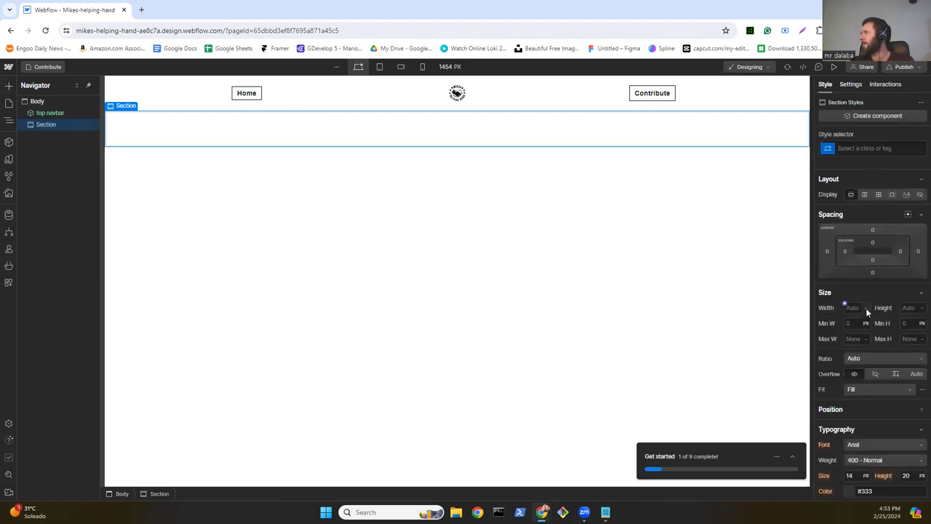
left_click(865, 308)
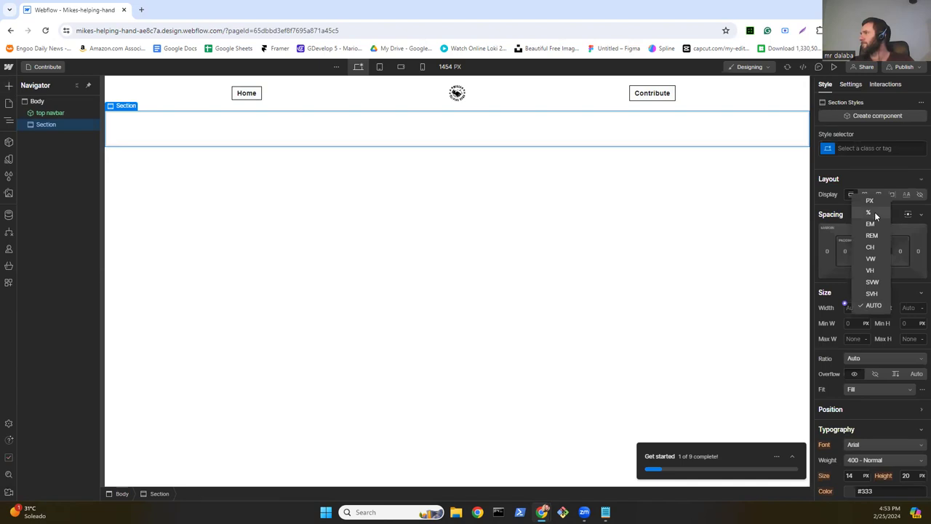
key("Return")
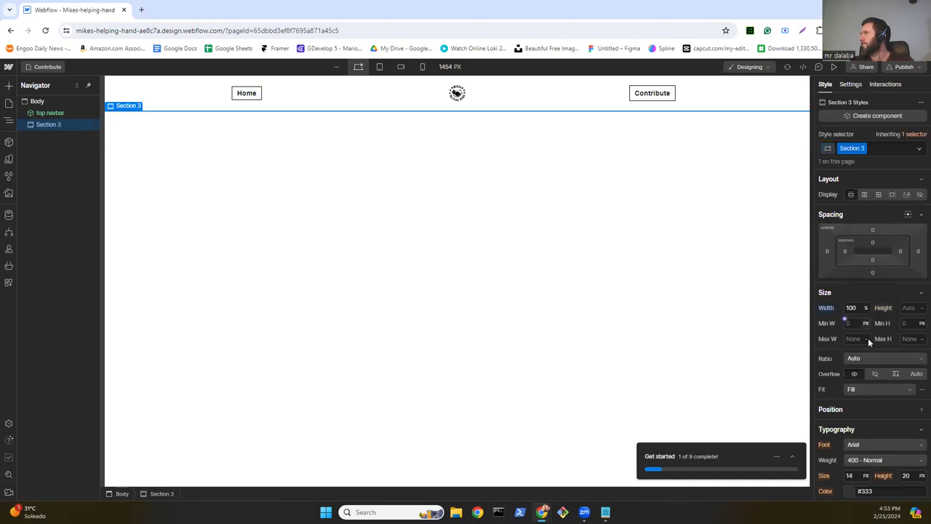
left_click(866, 338)
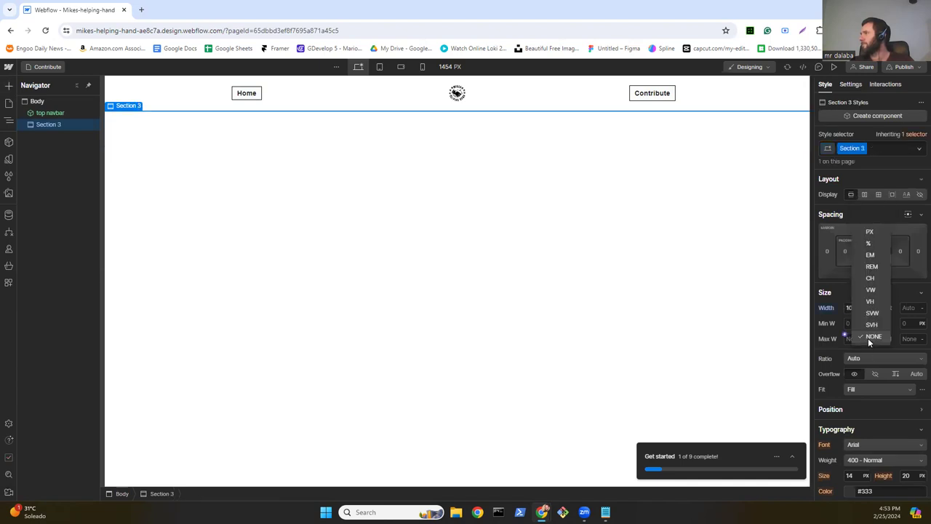
left_click(870, 242)
left_click(908, 306)
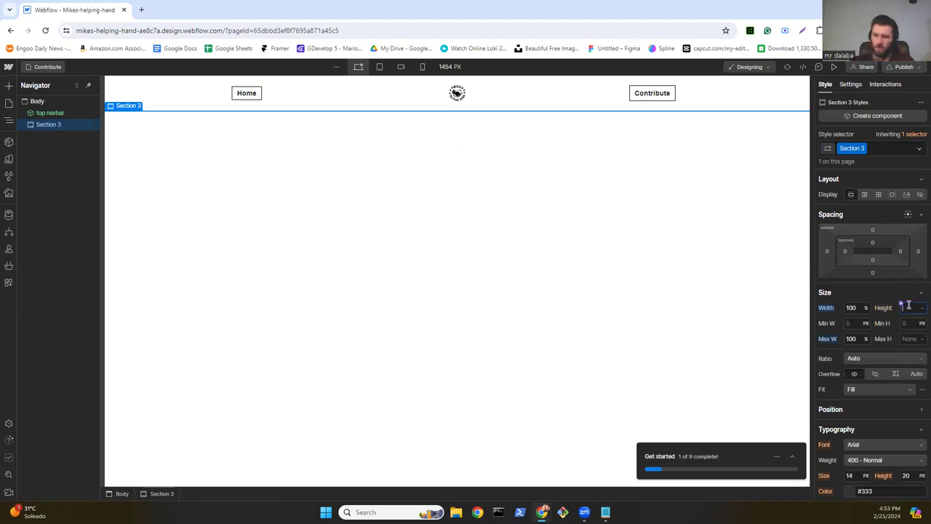
type("680")
key("Return")
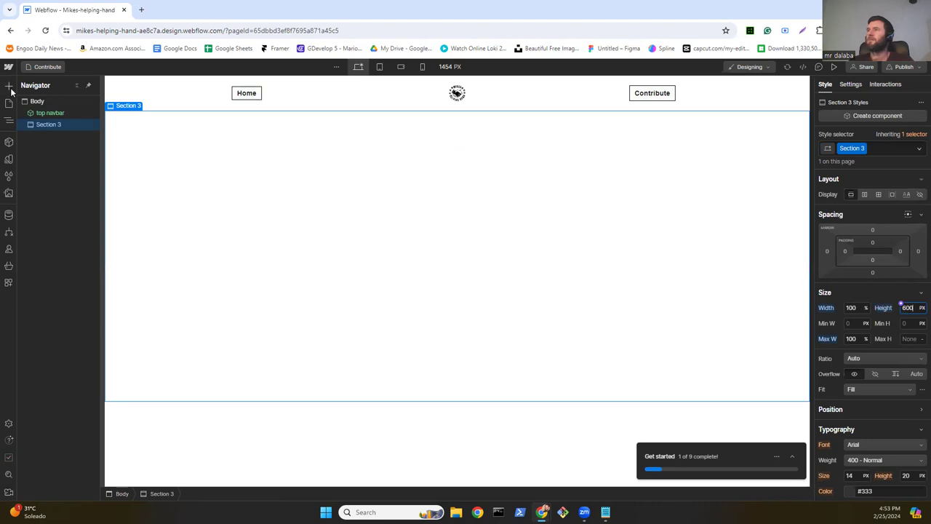
Step: Place a Container inside Section 3 and set its max width to 100%
left_click(9, 86)
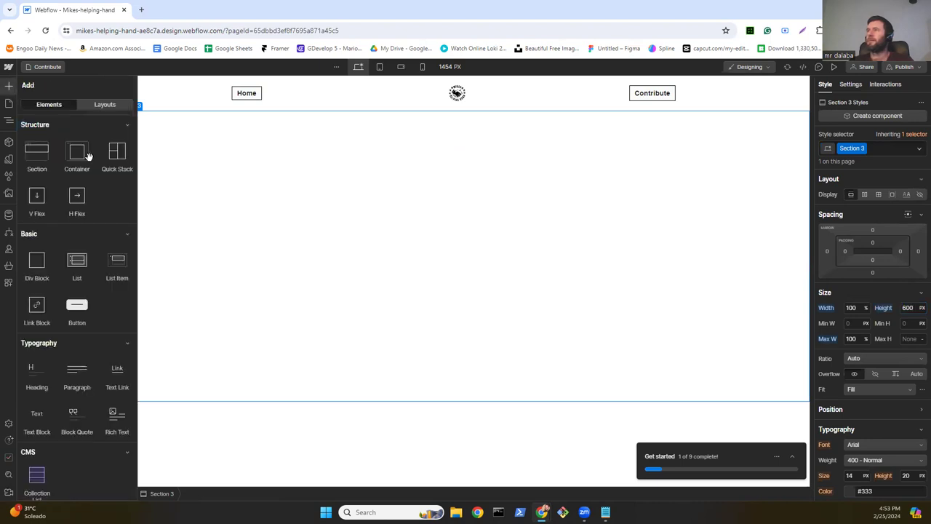
left_click_drag(72, 152, 248, 238)
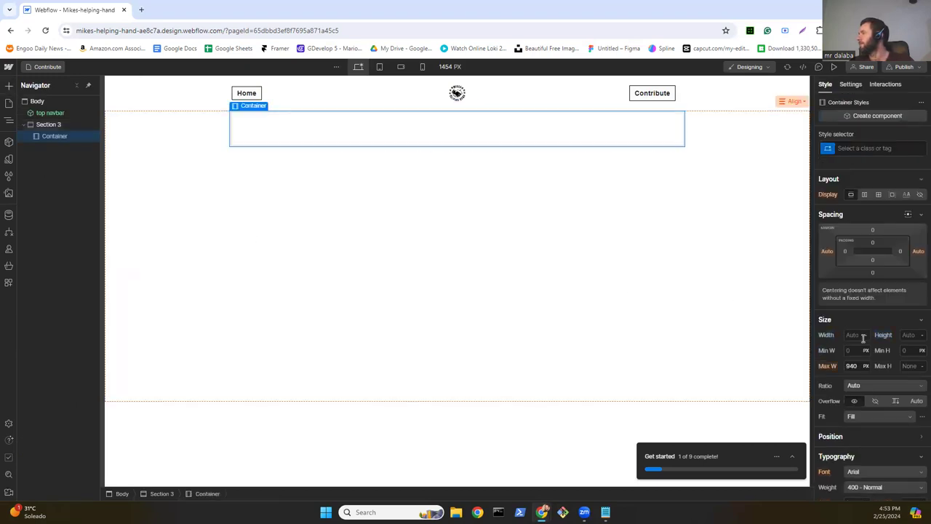
left_click(865, 366)
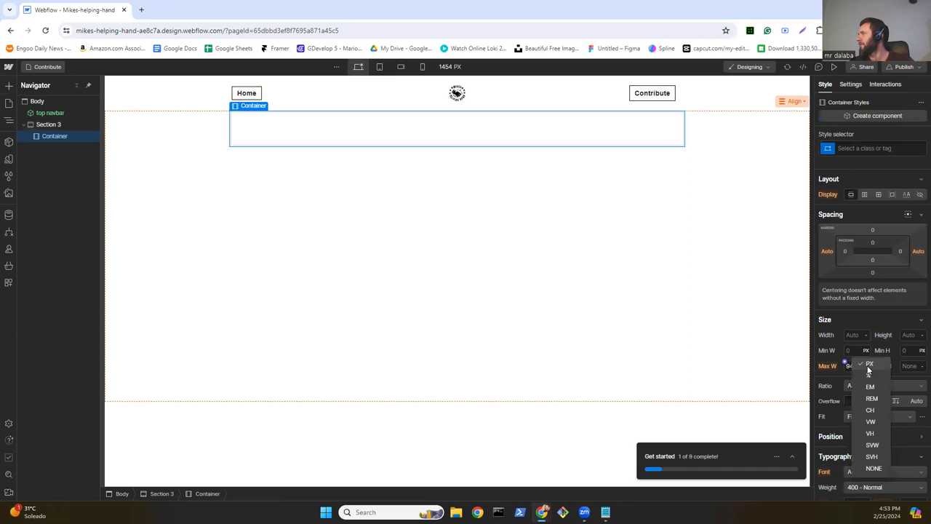
left_click(869, 375)
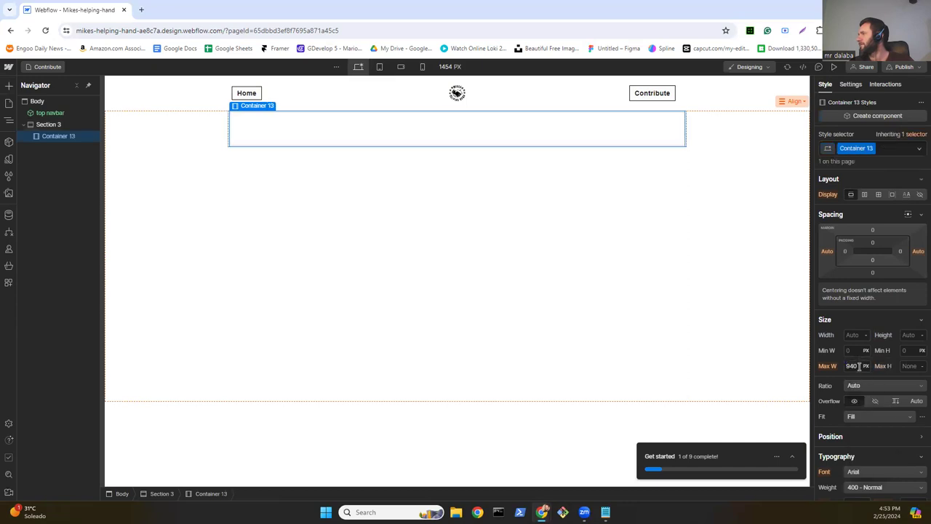
type("1")
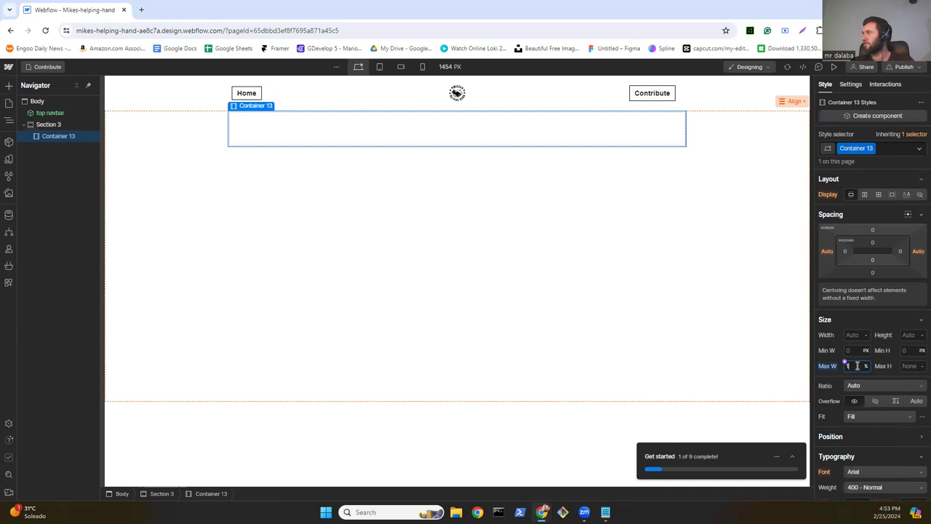
type("00")
key("Return")
Step: Set the container's width to 100% and its height to 600 px
left_click(857, 335)
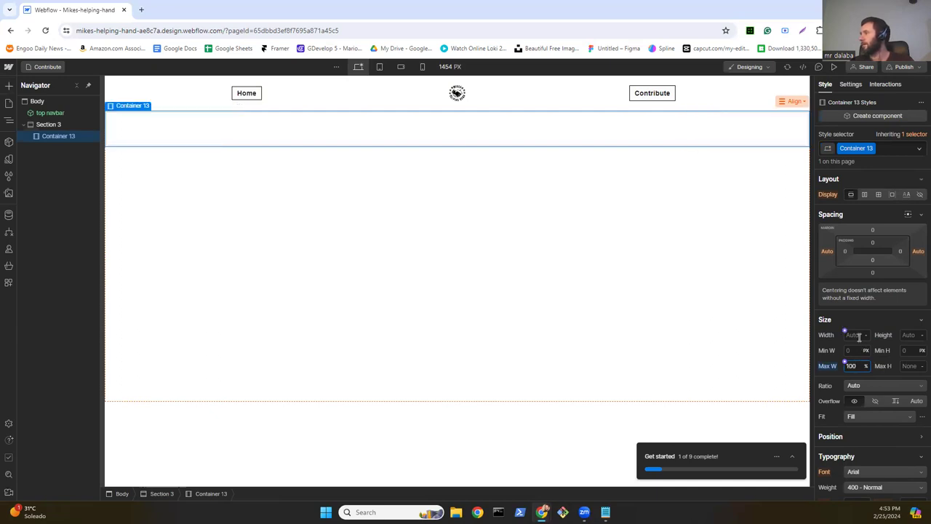
type("100")
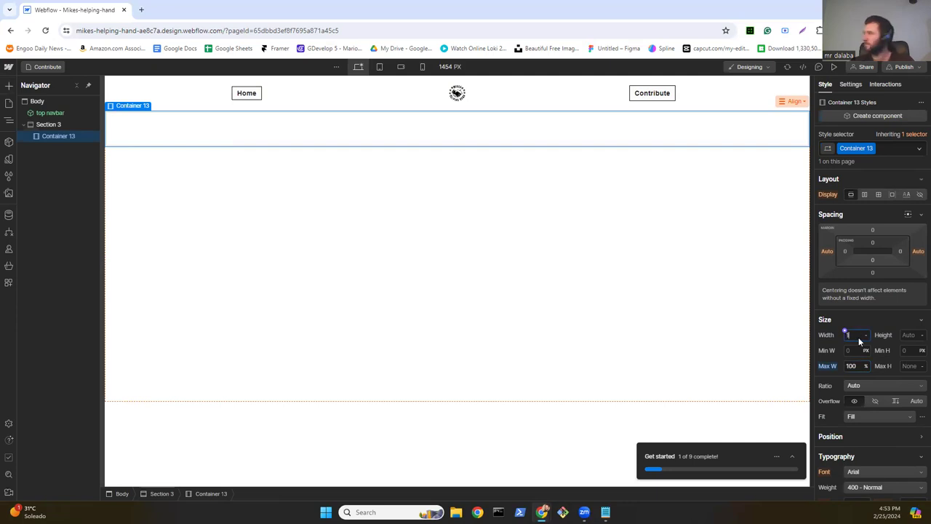
key("BackSpace")
key("BackSpace")
key("BackSpace")
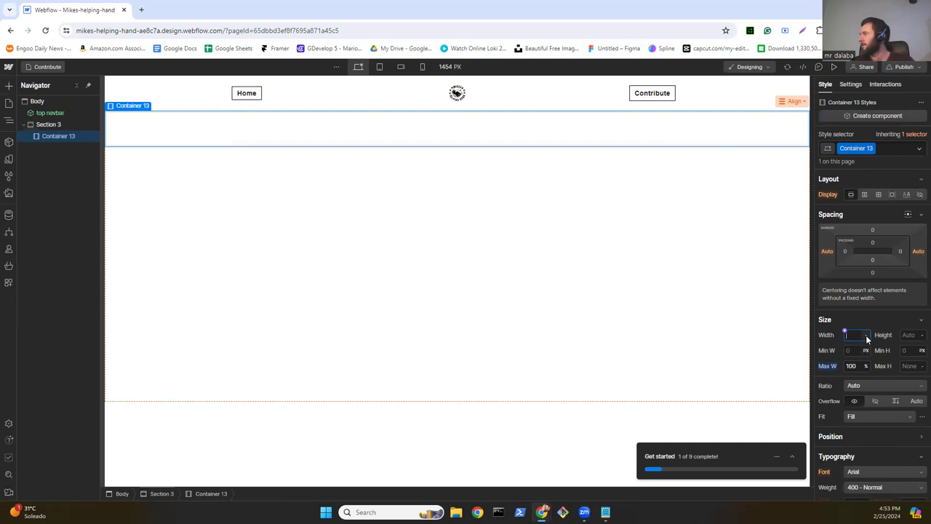
left_click(866, 335)
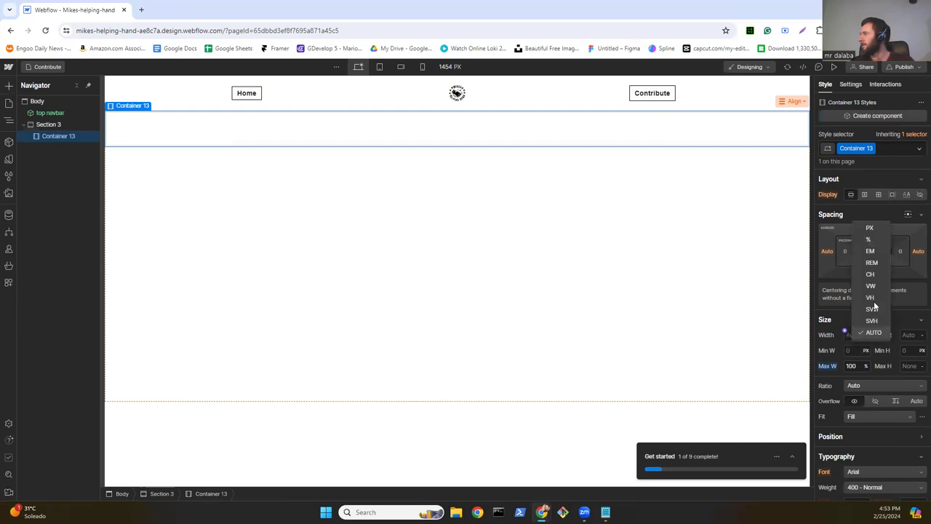
left_click(871, 239)
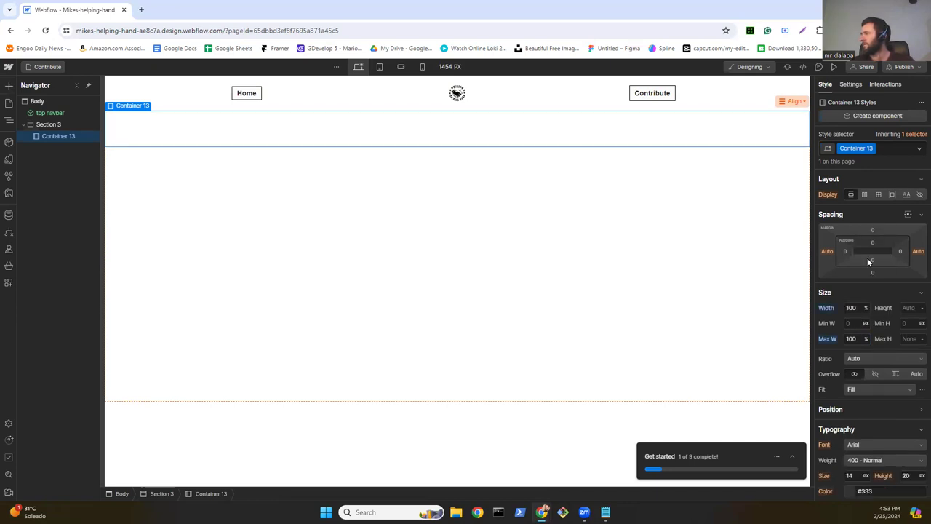
left_click(914, 307)
type("600")
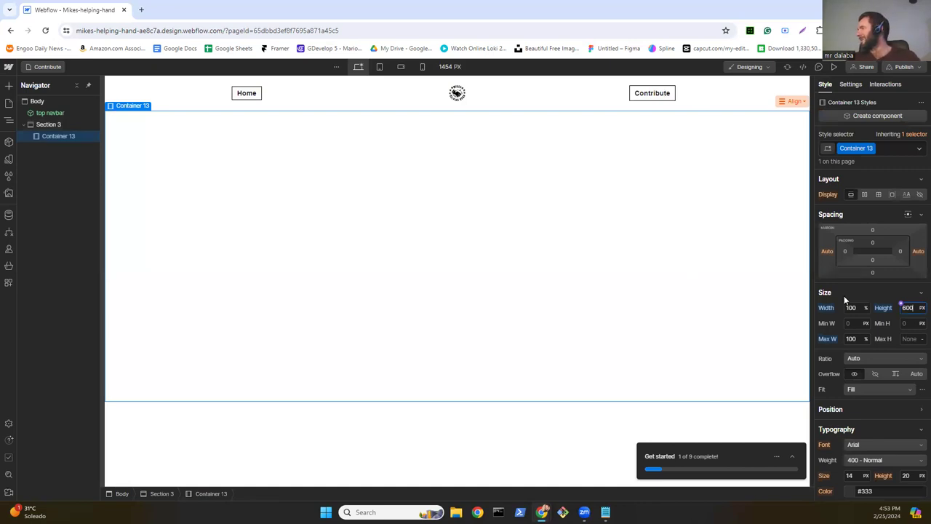
scroll(853, 359, "down", 3)
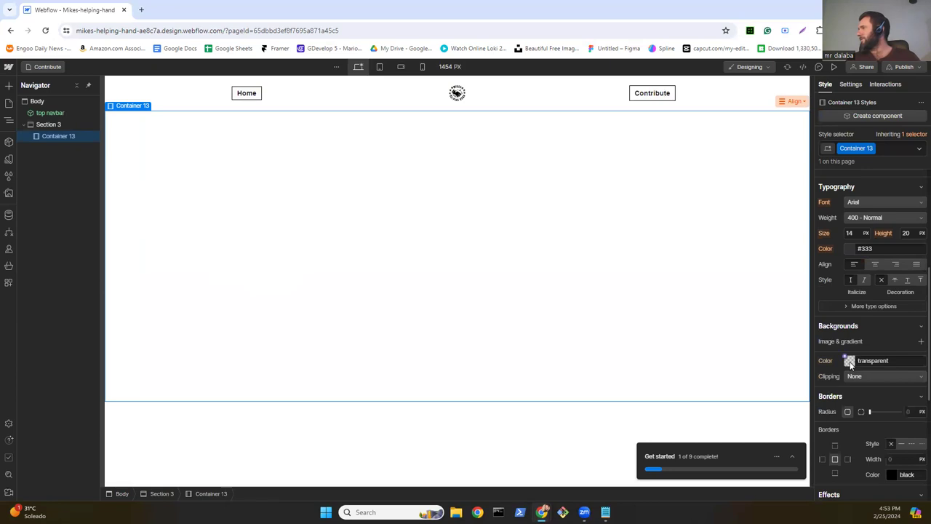
Step: Set bg hd con pp.jpg as Container 13's background image, sized to cover and centred
left_click(850, 361)
left_click(859, 338)
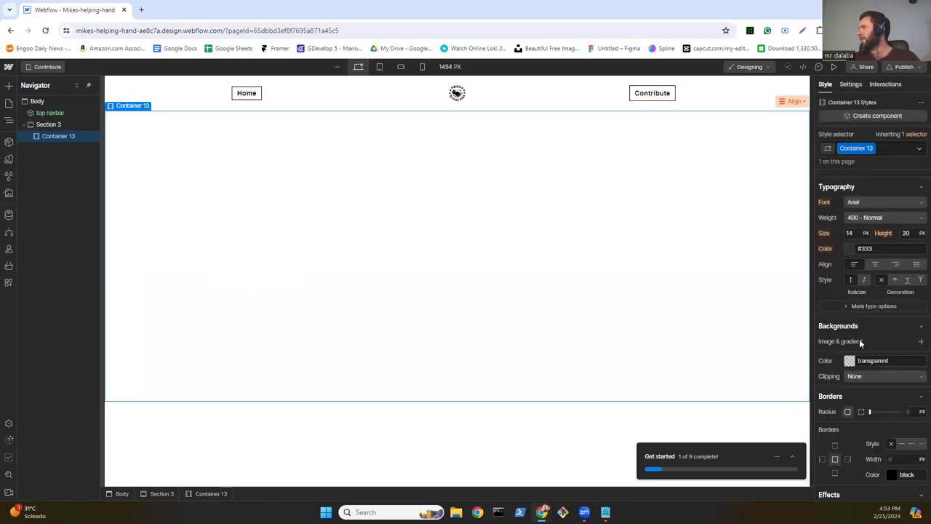
left_click(919, 342)
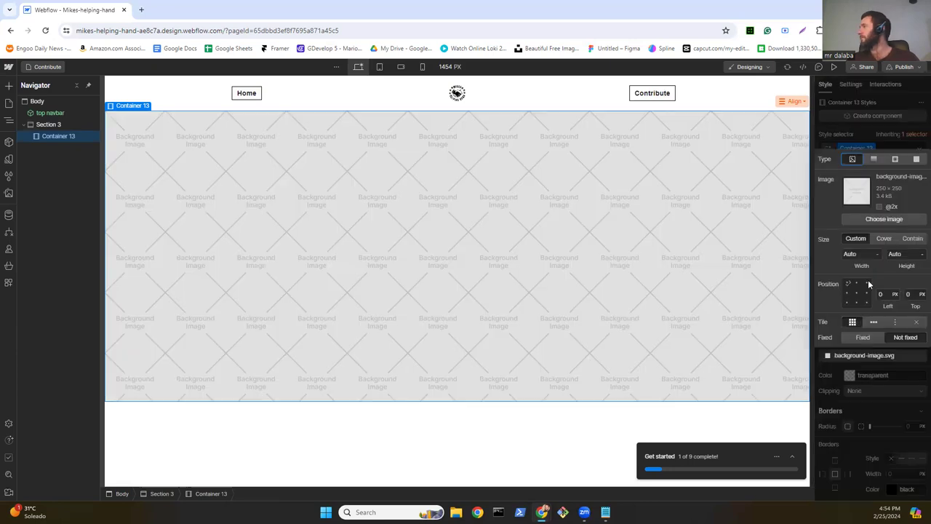
left_click(884, 238)
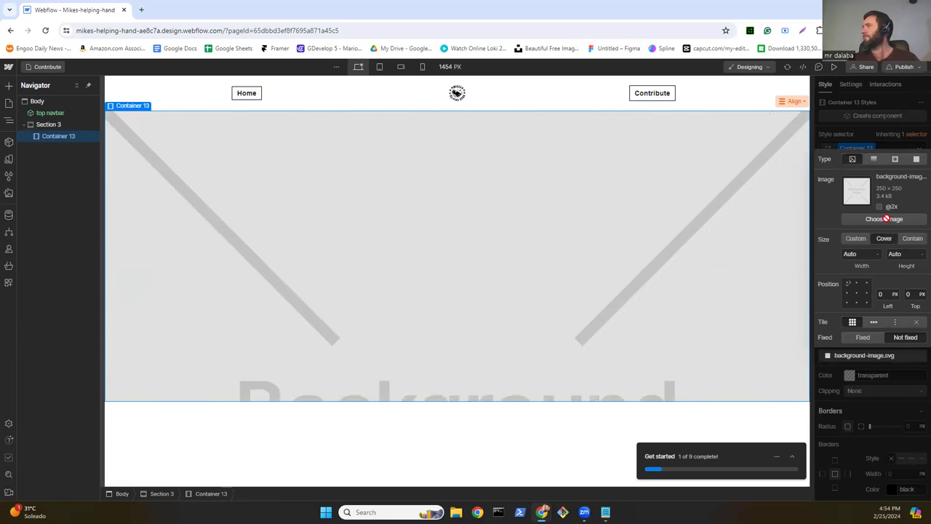
left_click(884, 219)
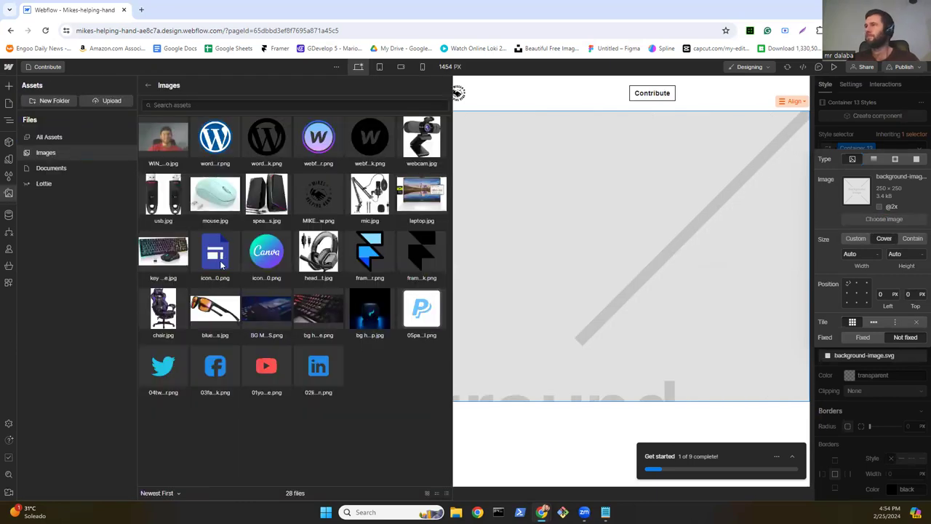
left_click(368, 317)
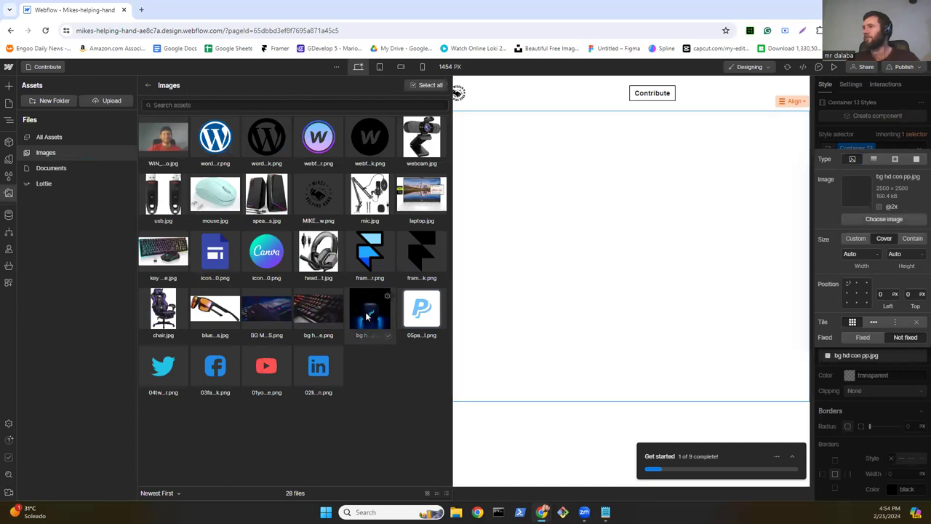
left_click(489, 316)
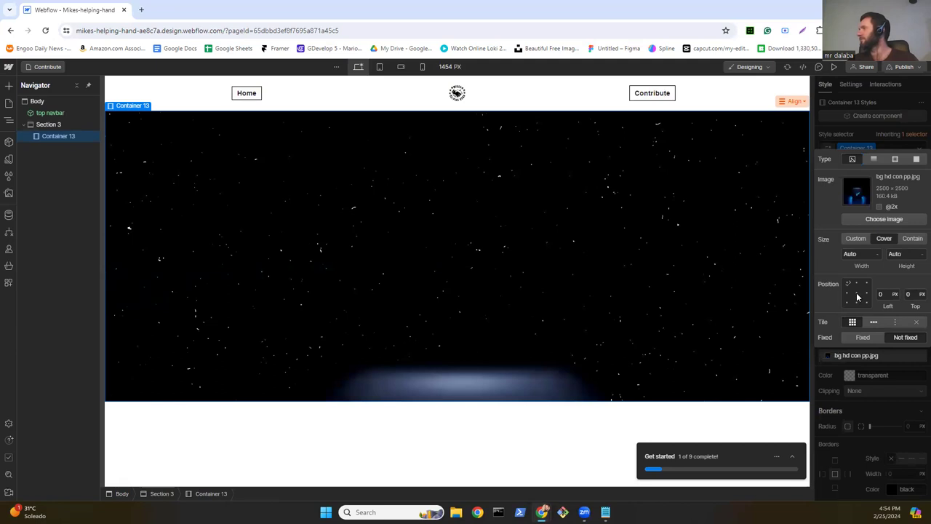
left_click(857, 293)
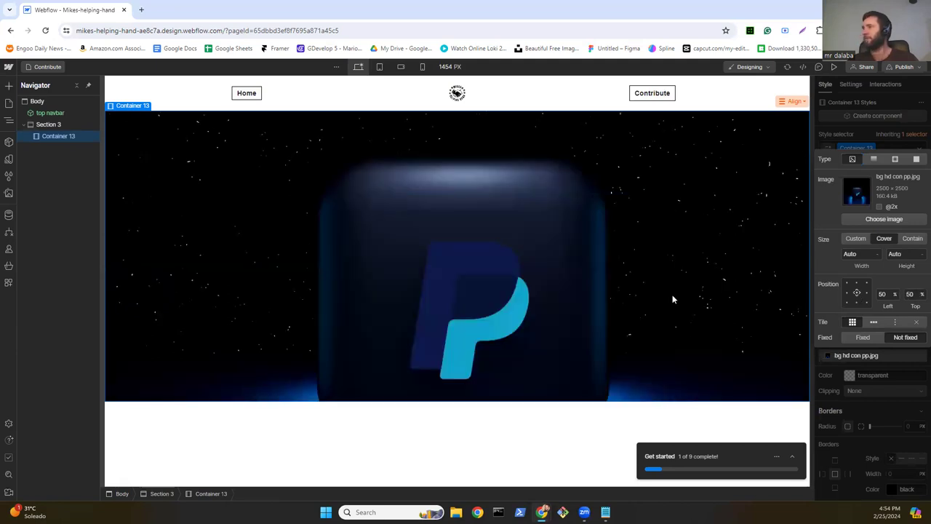
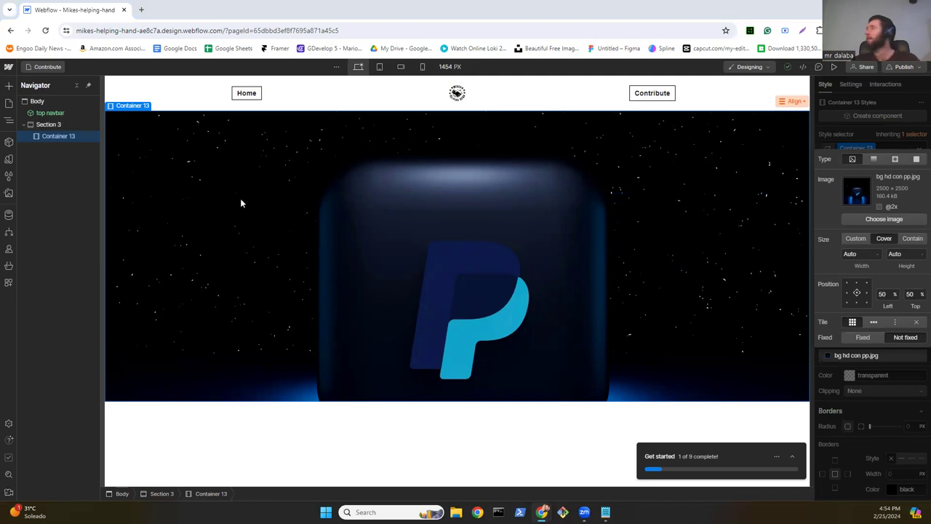
Step: Make Container 13 a flex layout and drop the social navs component into it
left_click(845, 136)
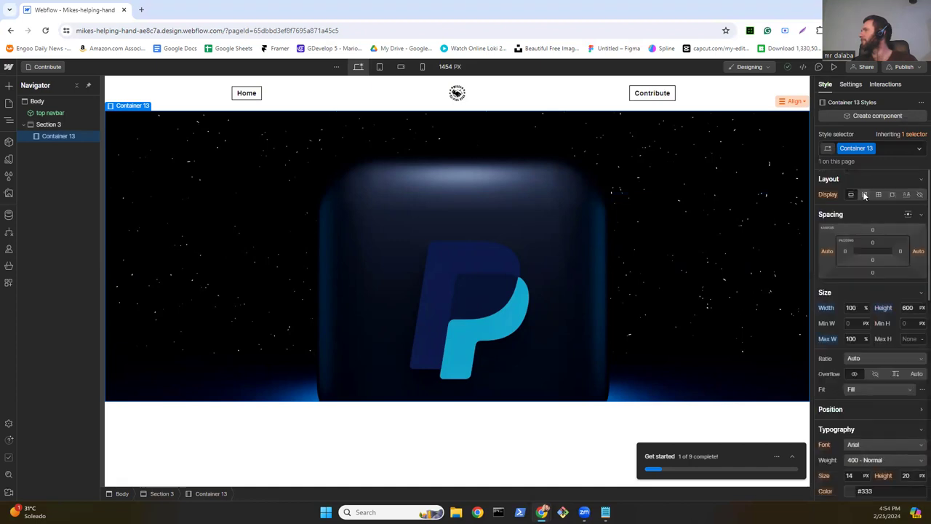
left_click(865, 194)
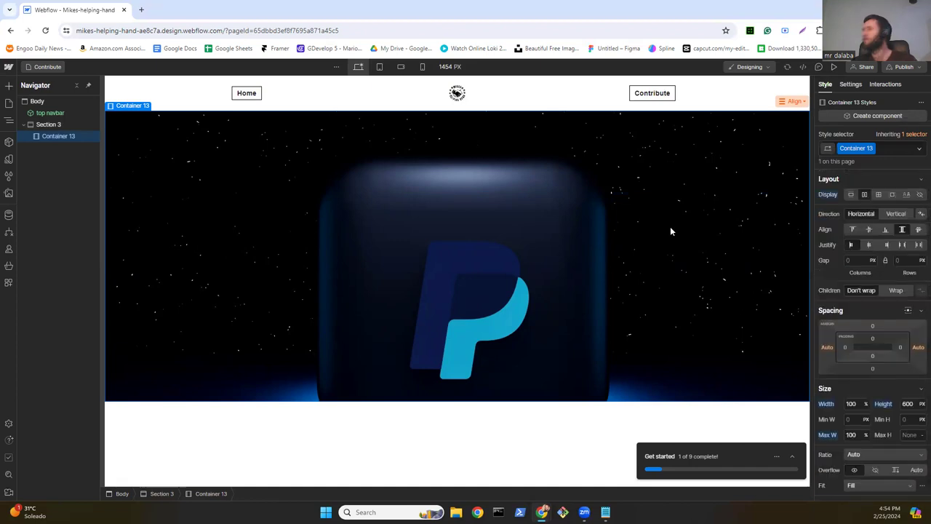
left_click(8, 144)
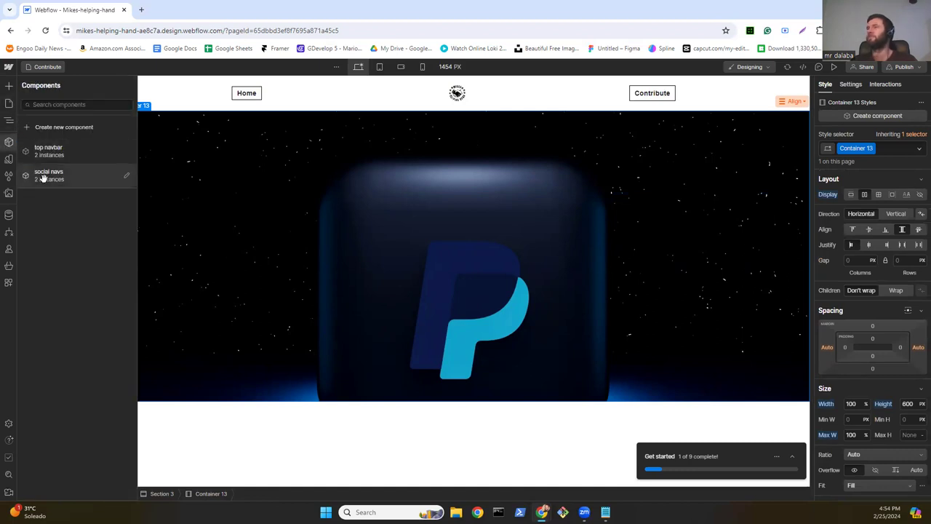
left_click_drag(43, 176, 396, 219)
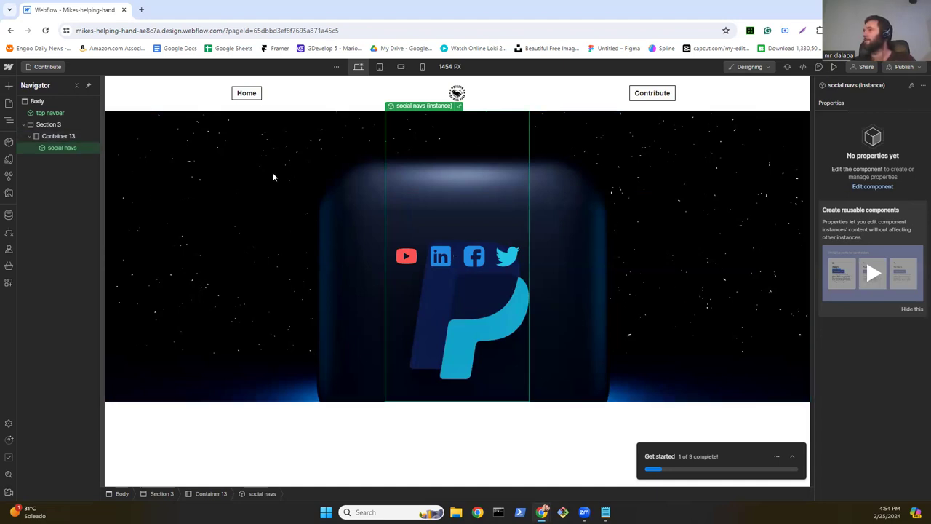
Step: Center the social icons vertically and horizontally within Container 13
left_click(292, 185)
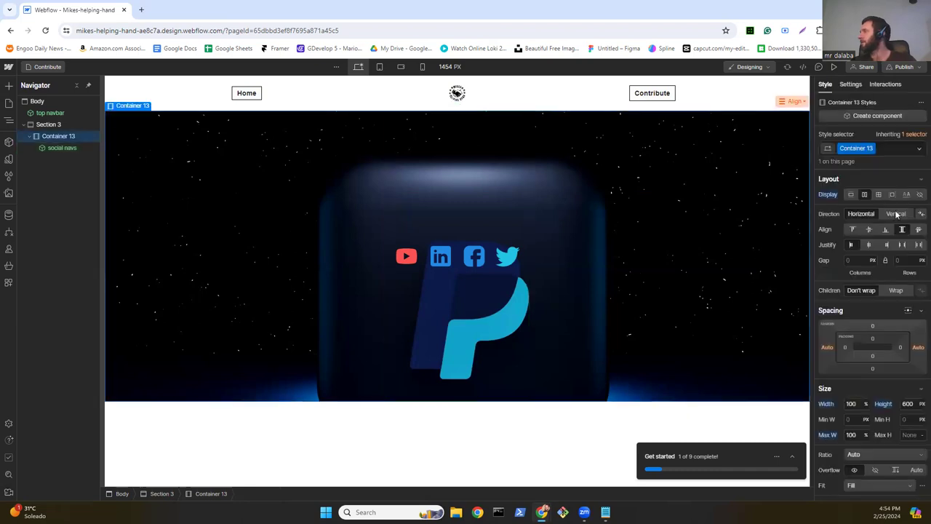
left_click(869, 230)
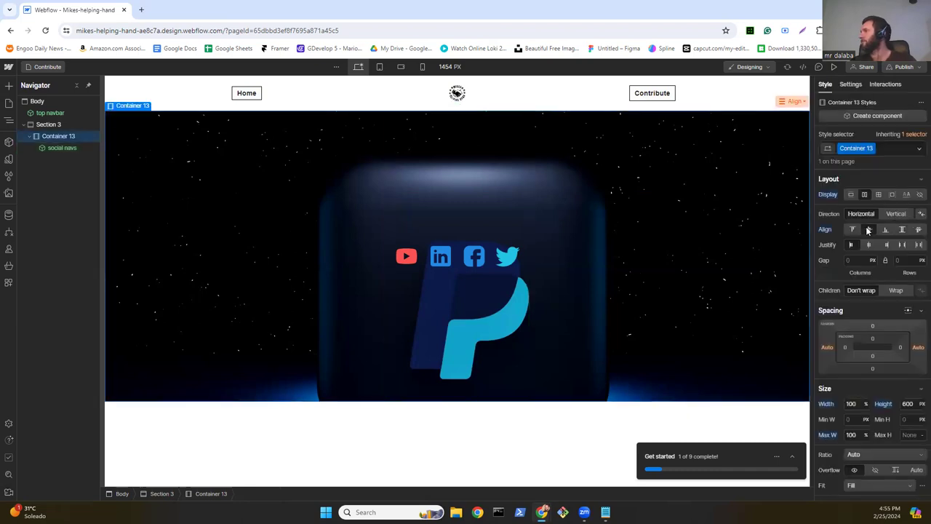
left_click(868, 246)
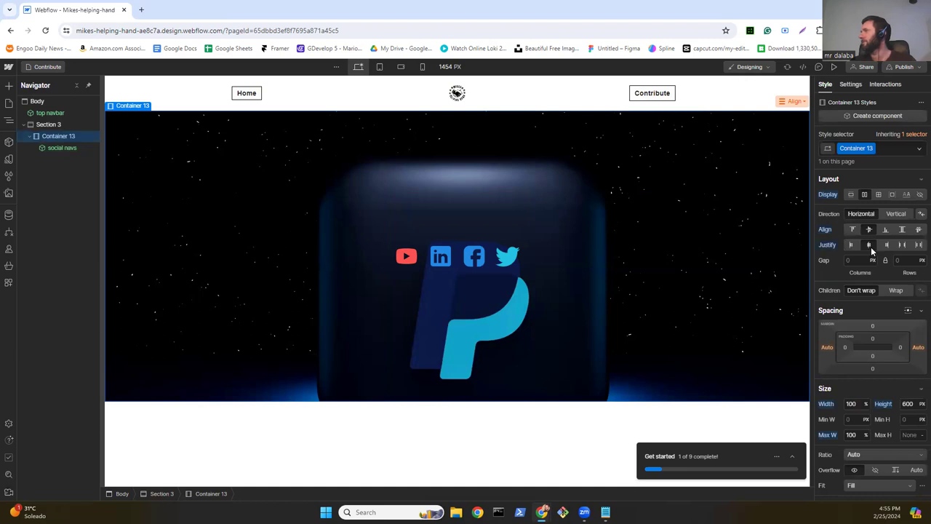
left_click(9, 86)
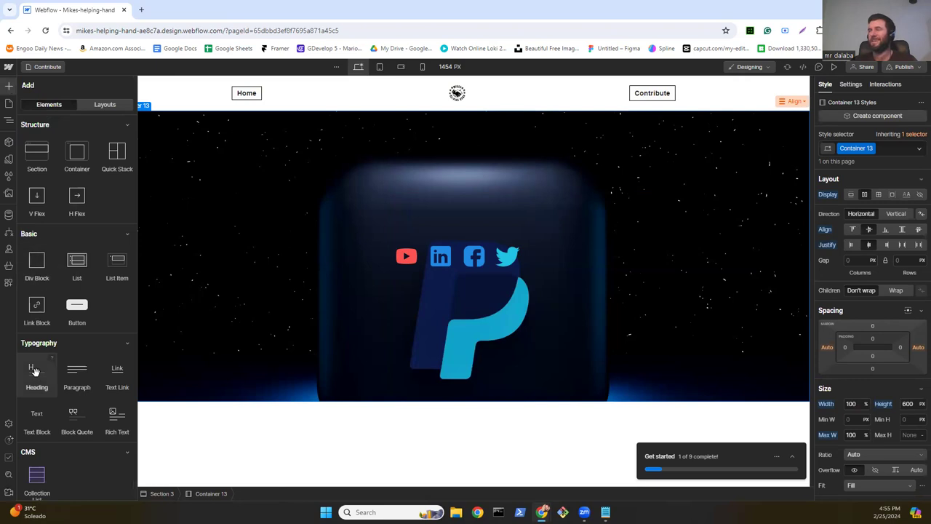
Step: Add a Heading to Container 13, set its direction to vertical, and move the heading below social navs
left_click_drag(75, 387, 431, 314)
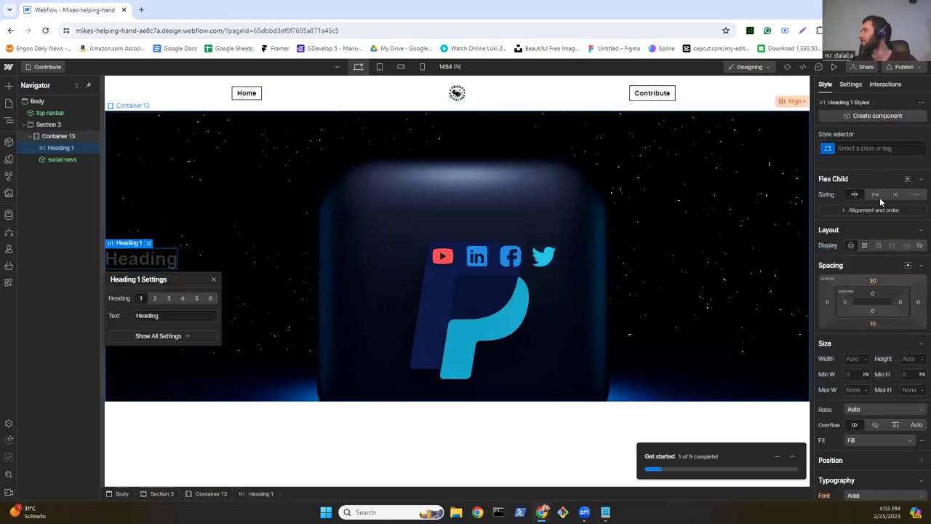
left_click(624, 267)
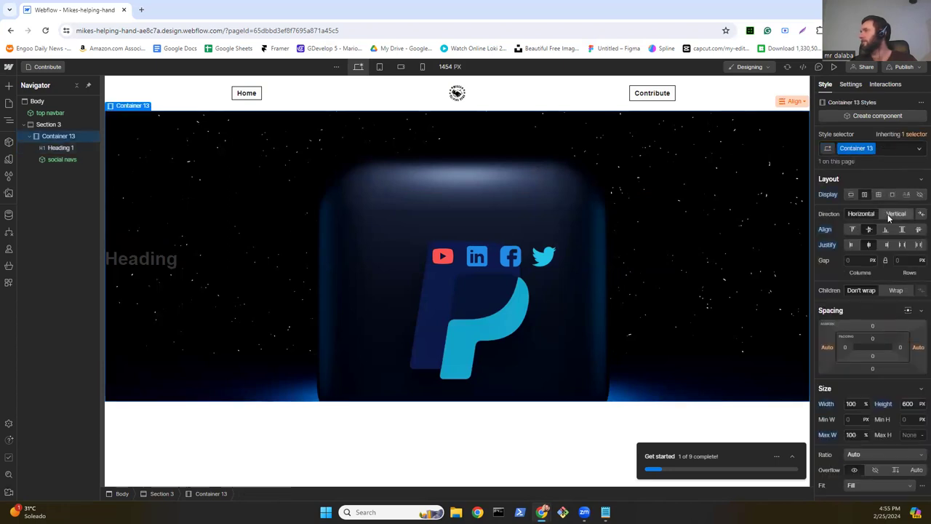
left_click(895, 214)
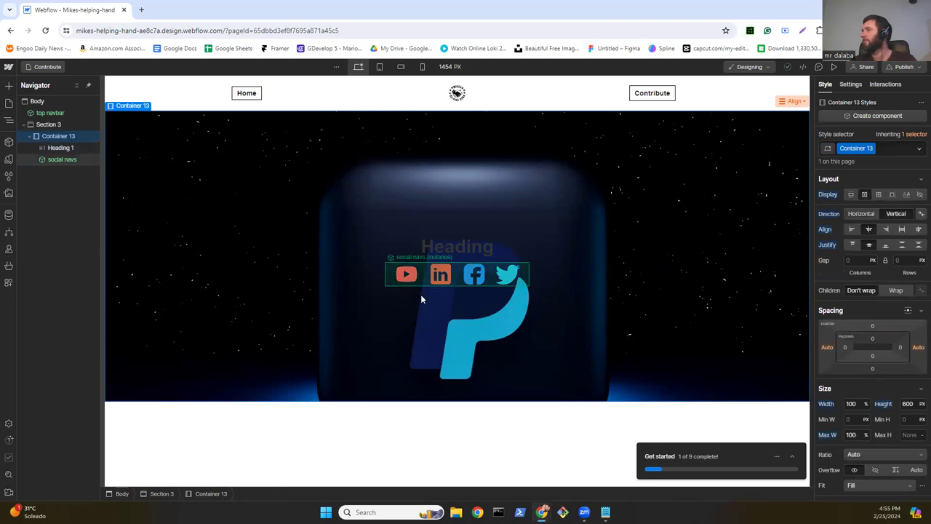
left_click(64, 149)
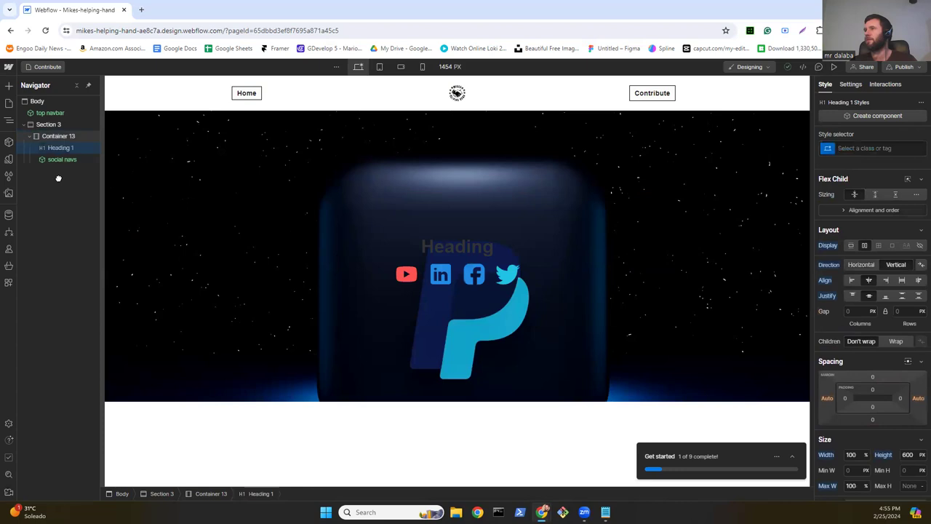
left_click_drag(56, 179, 57, 174)
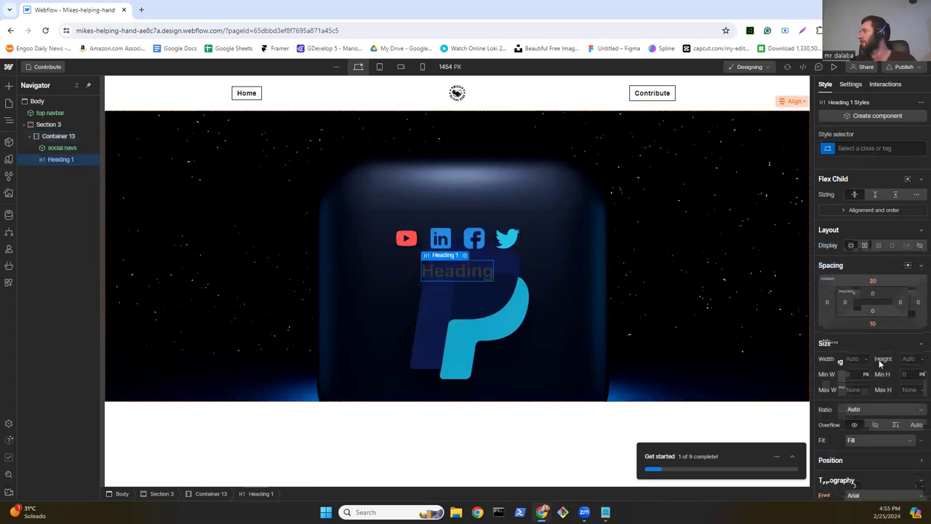
Step: Give the heading a white background at 0 alpha so it is fully transparent
scroll(878, 360, "down", 4)
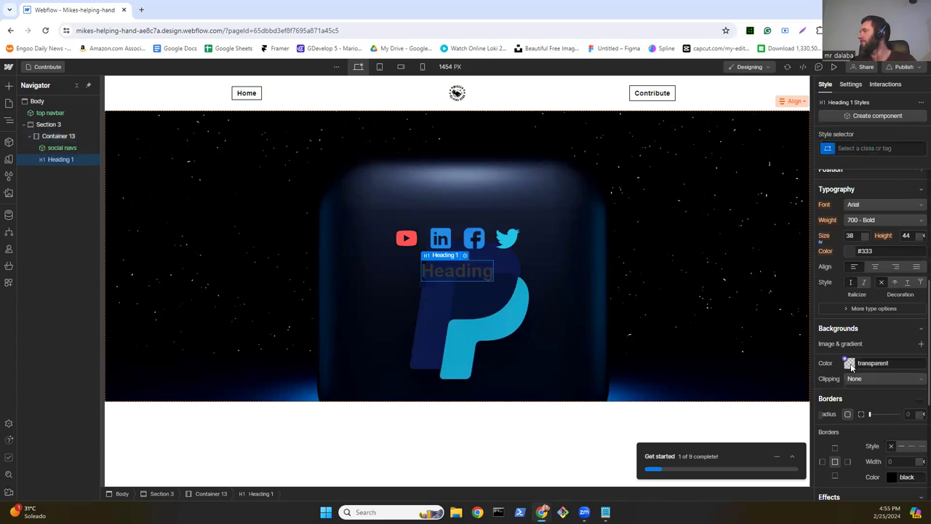
left_click(850, 364)
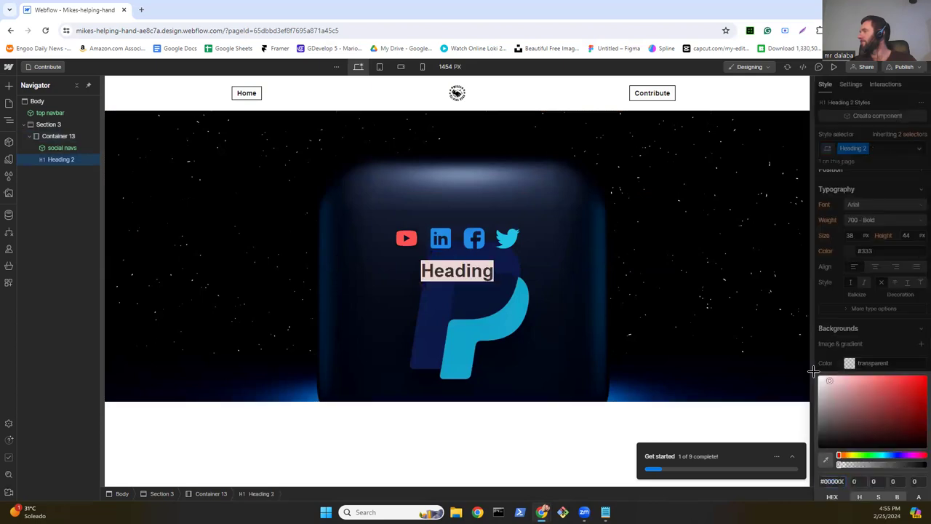
left_click(818, 374)
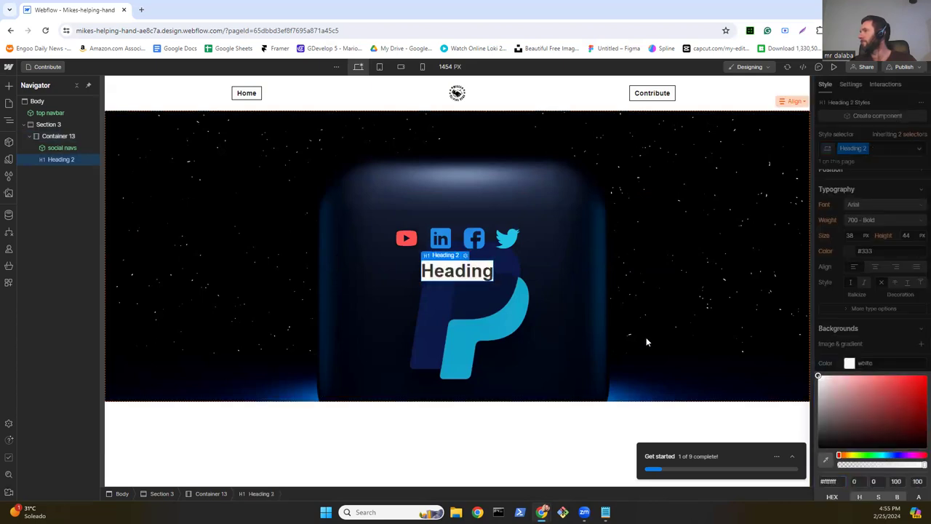
left_click_drag(843, 466, 828, 469)
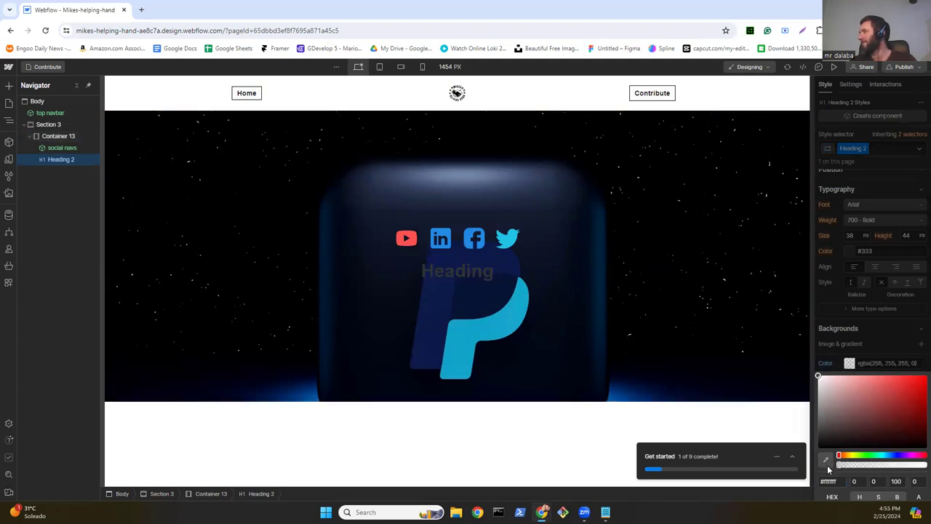
left_click(885, 333)
scroll(885, 331, "up", 5)
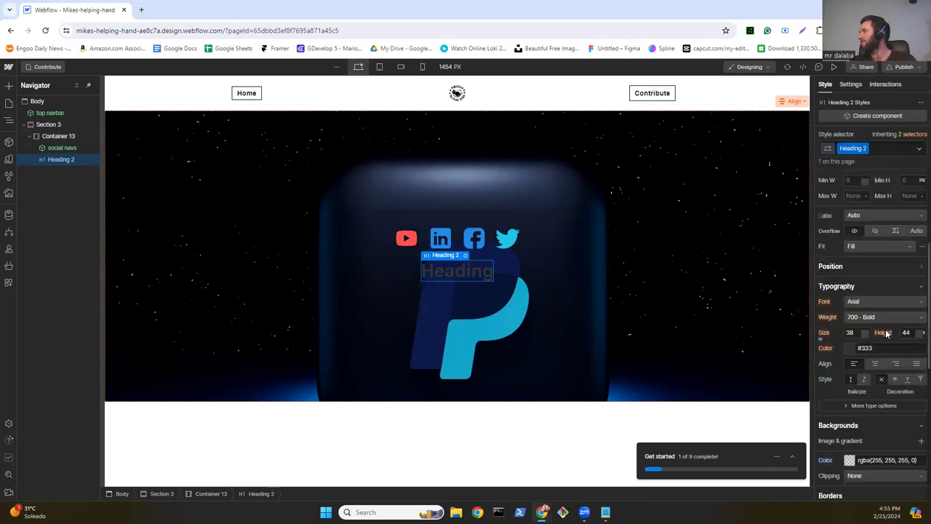
scroll(885, 331, "down", 2)
Step: Make the heading text white and change it to 'HELP OUT!'
left_click(850, 348)
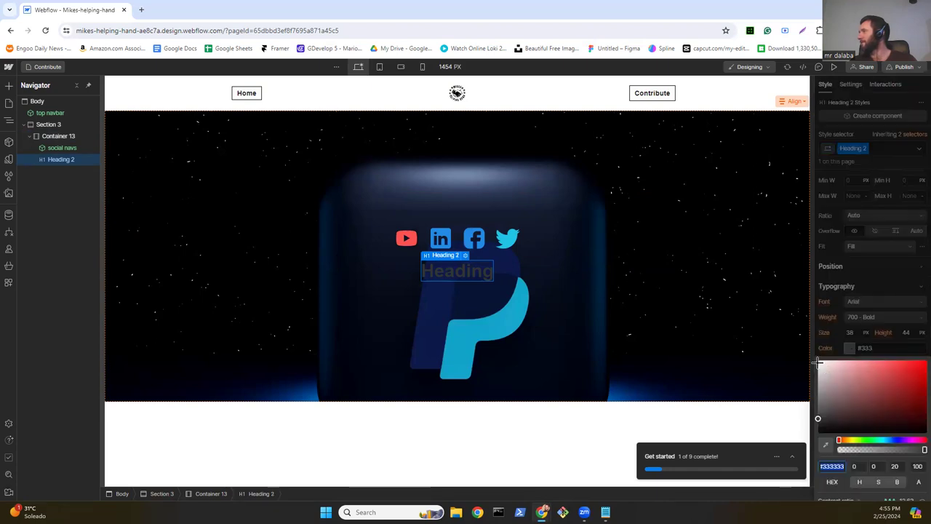
left_click(817, 360)
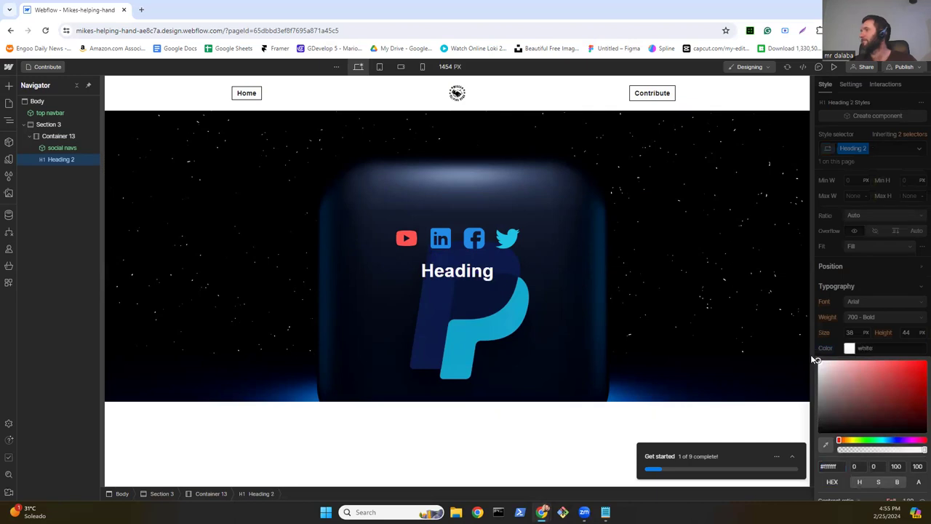
double_click(467, 269)
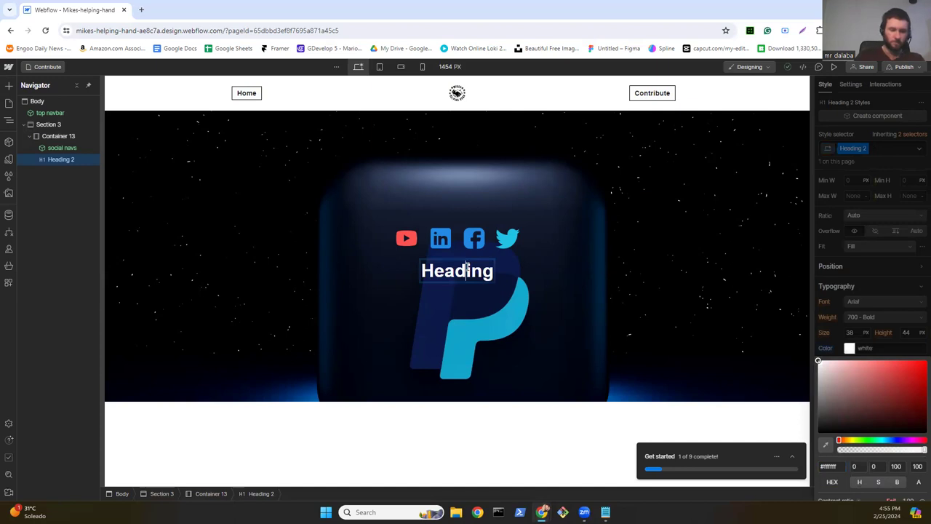
double_click(466, 267)
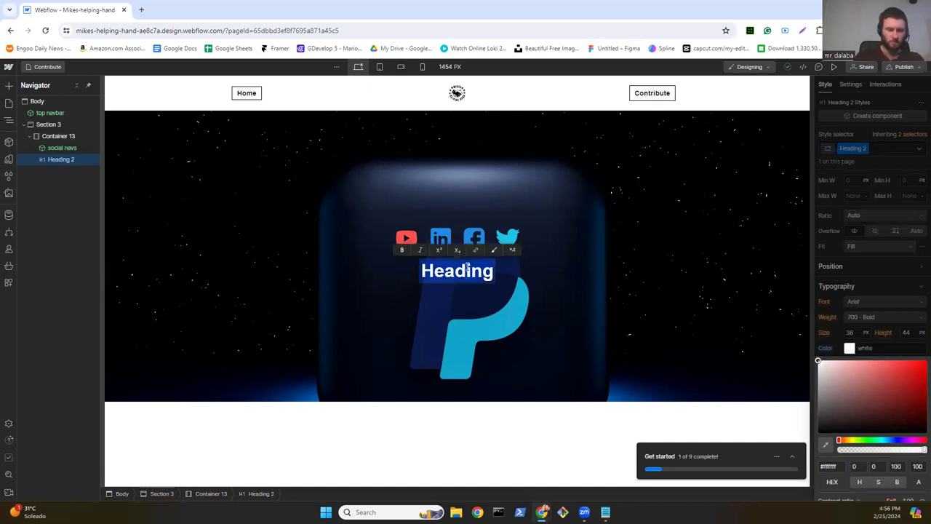
type("HELP ")
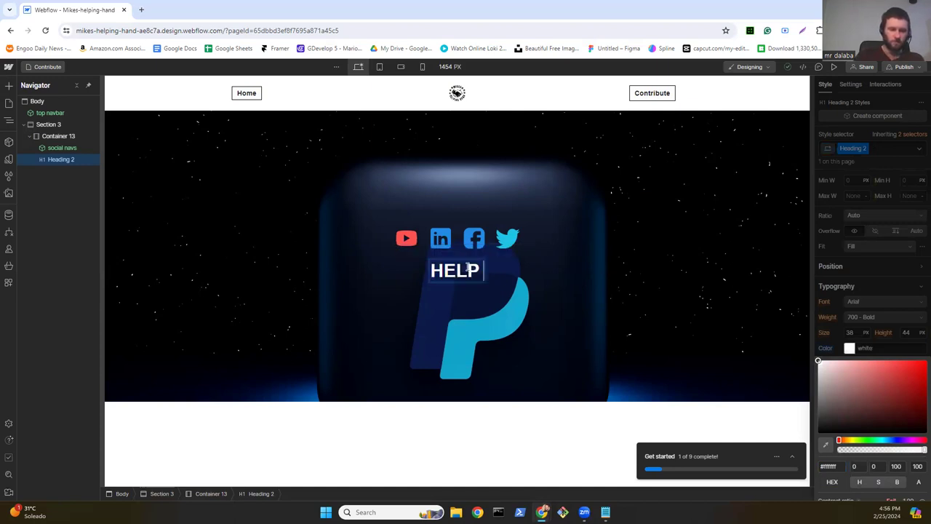
type("OUT")
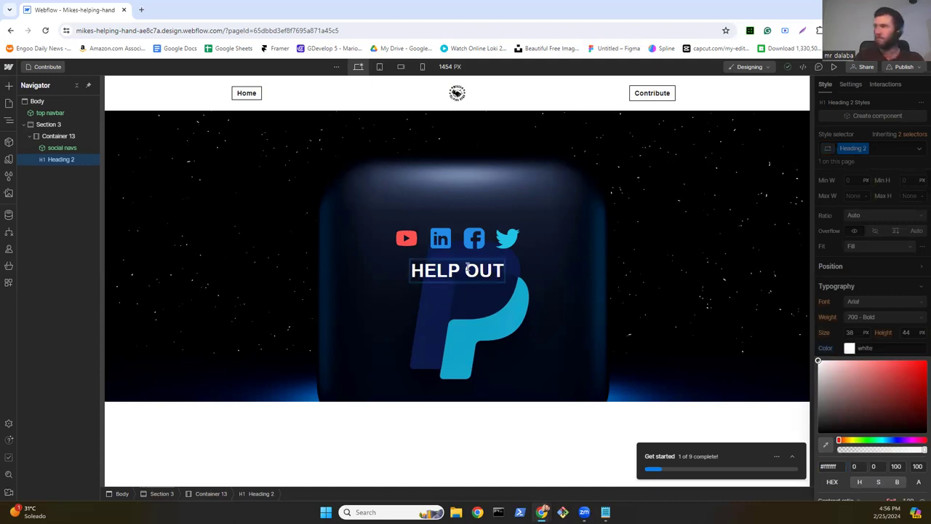
type("!")
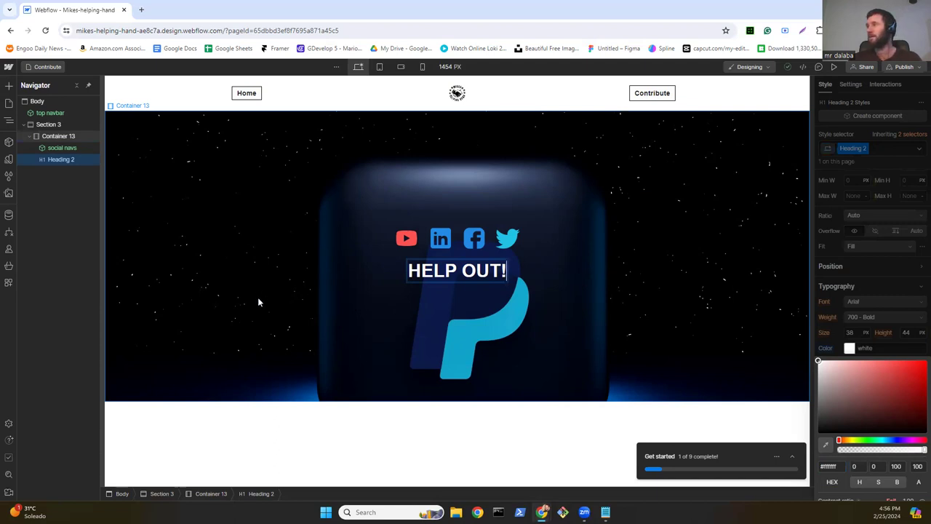
key("Escape")
Step: Add a button below the heading, linked to the PayPal donation URL and opening in a new tab
left_click(9, 86)
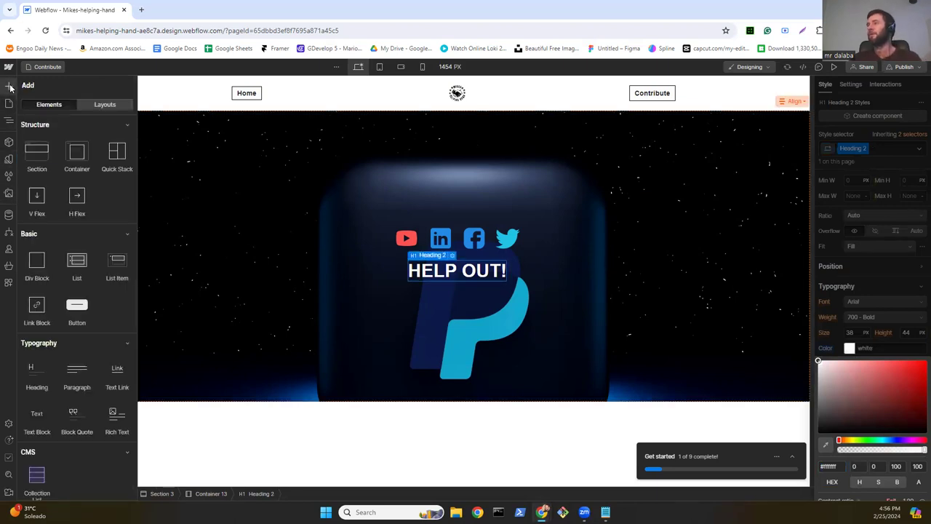
left_click_drag(77, 307, 409, 314)
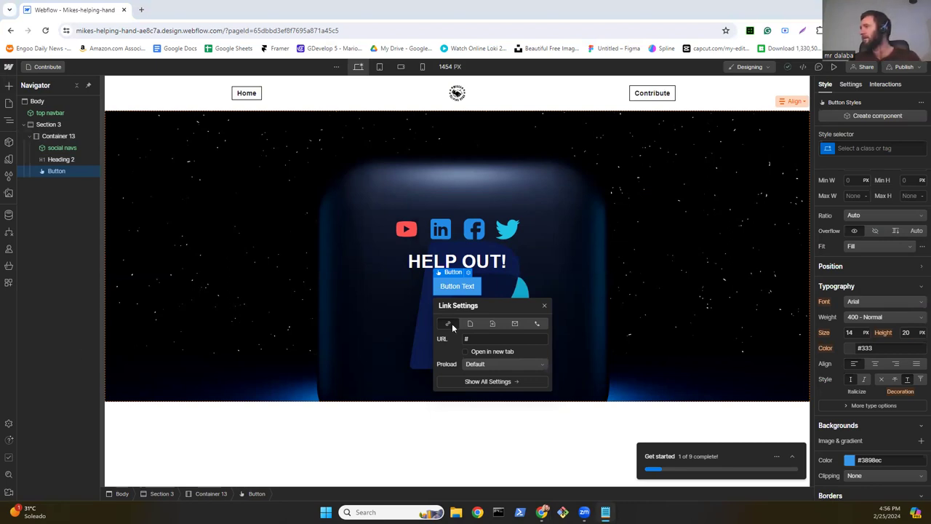
left_click(478, 338)
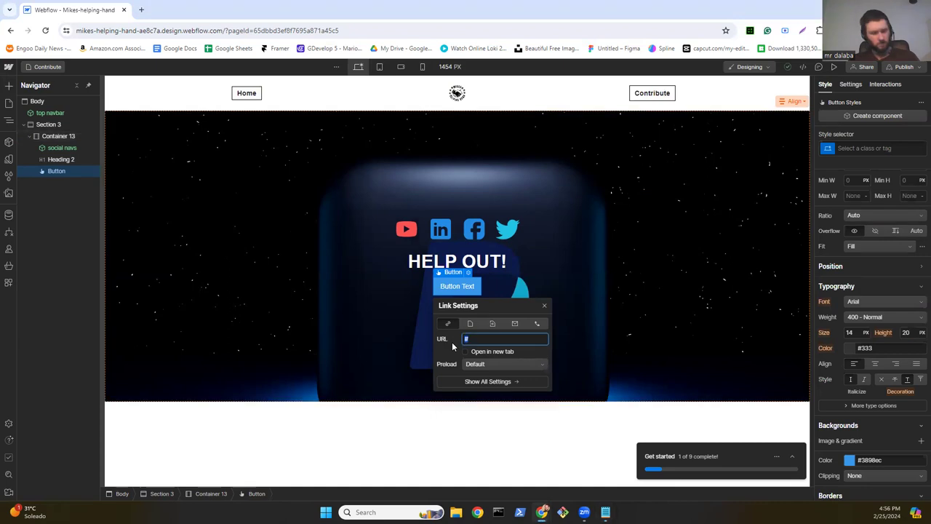
key("ctrl+v")
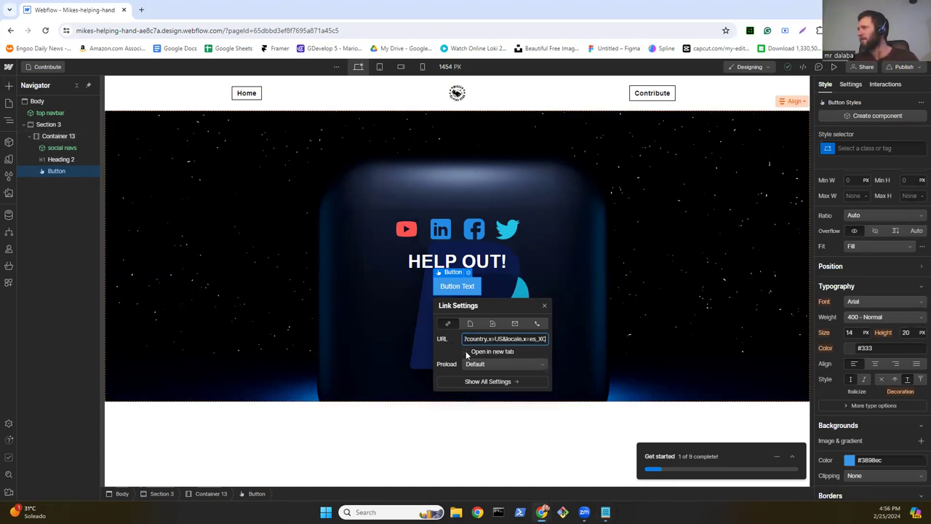
left_click(467, 353)
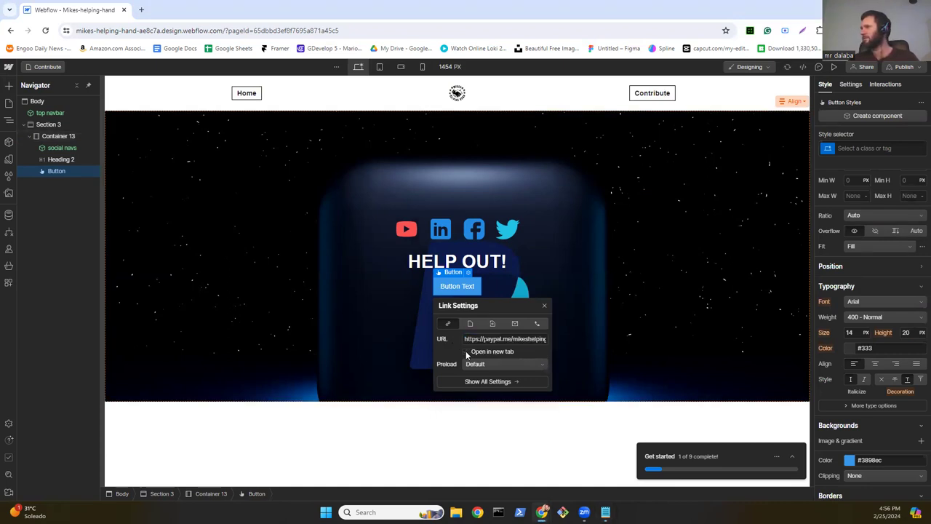
left_click(543, 307)
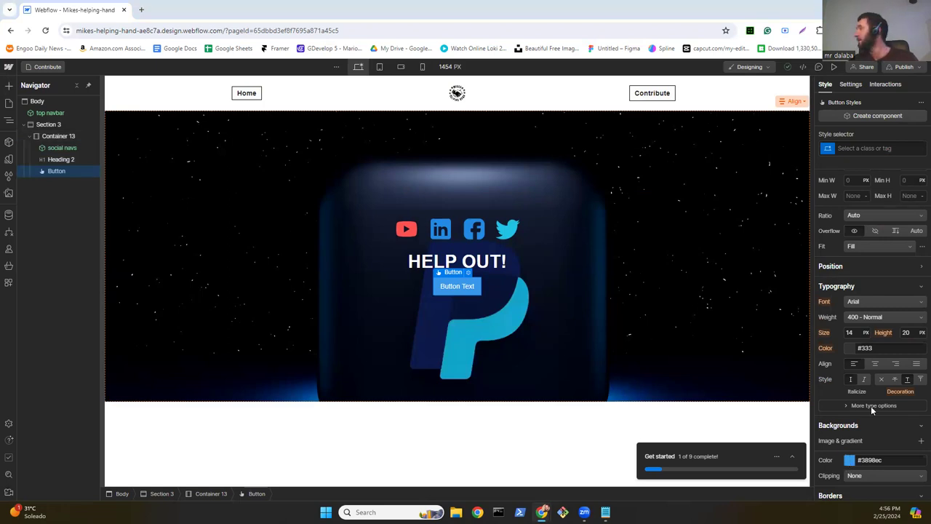
Step: Set the button's background colour to black
left_click(846, 456)
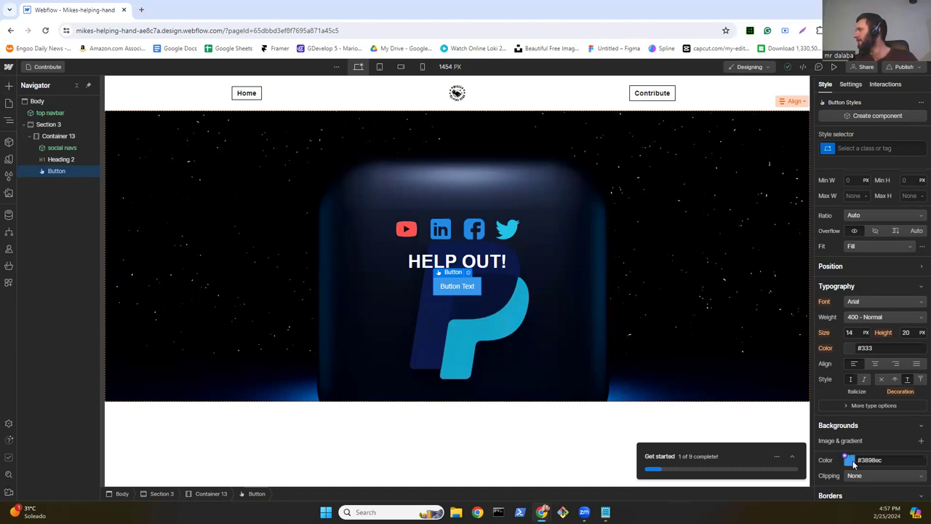
left_click(849, 459)
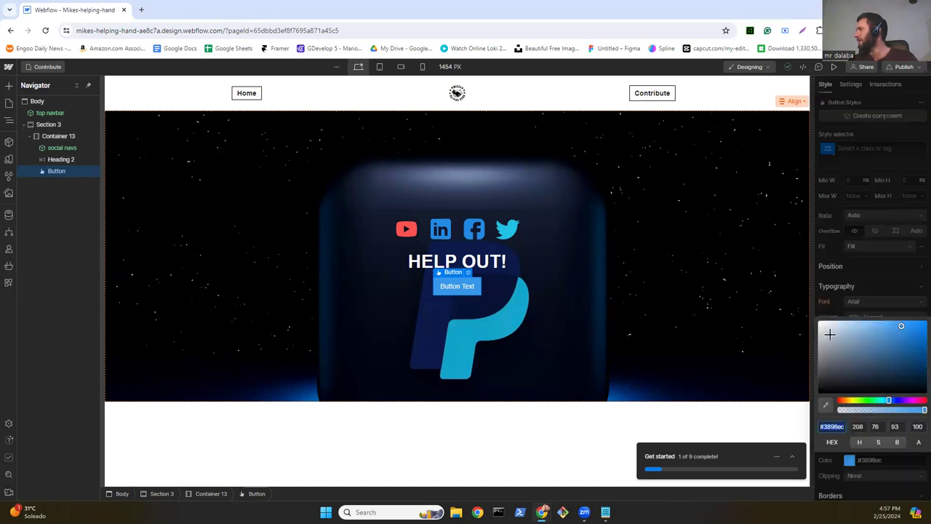
left_click(819, 387)
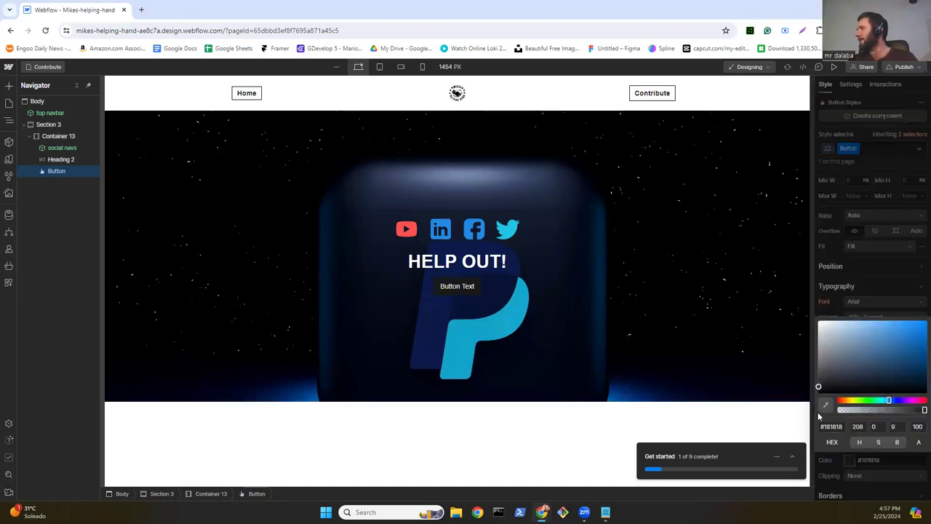
left_click(887, 284)
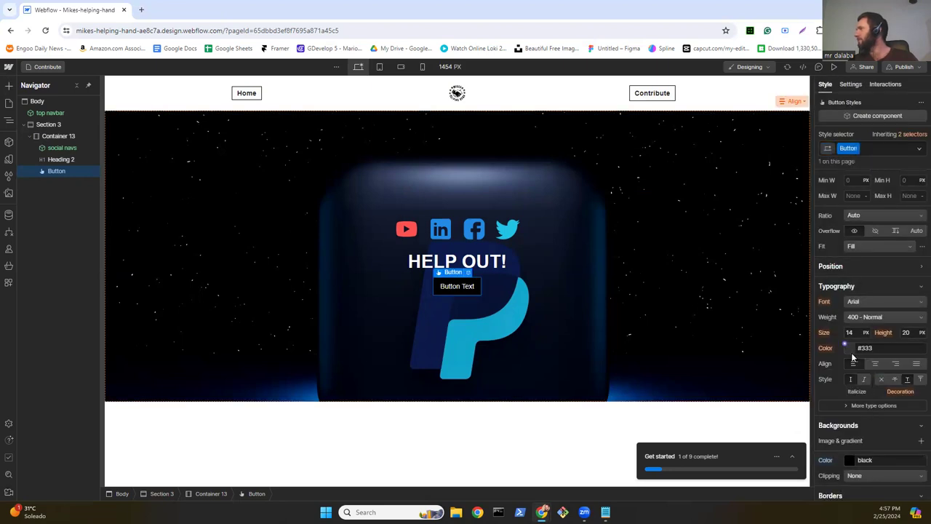
Step: Make the button text white and give it a 1 px #ffffff border
left_click(848, 347)
left_click(844, 377)
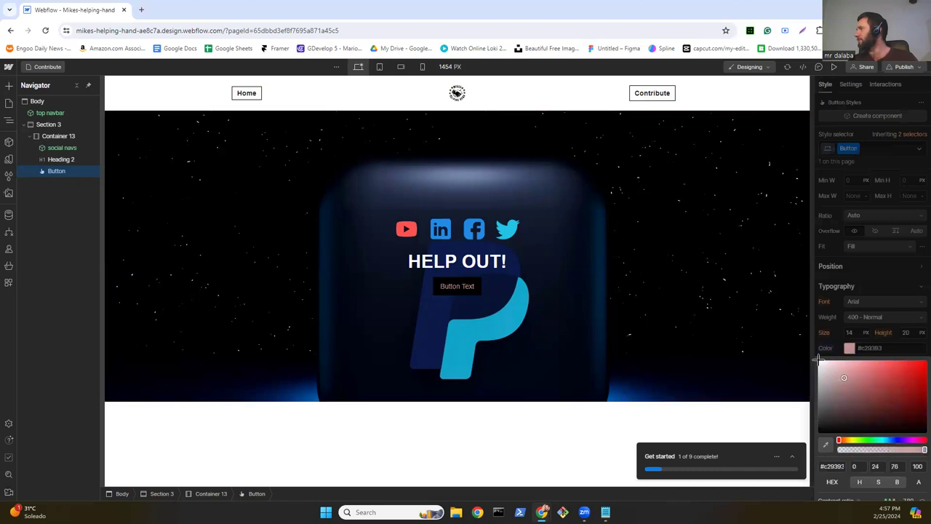
left_click(816, 358)
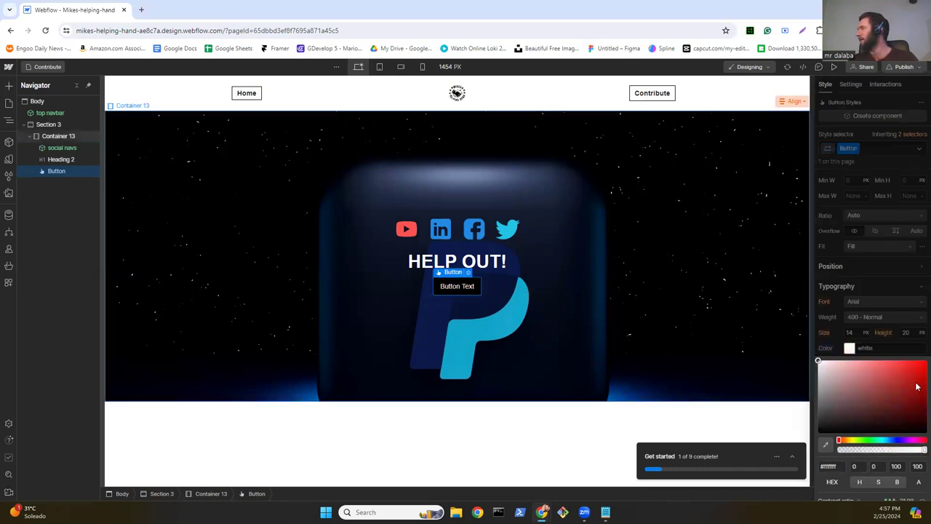
key("Escape")
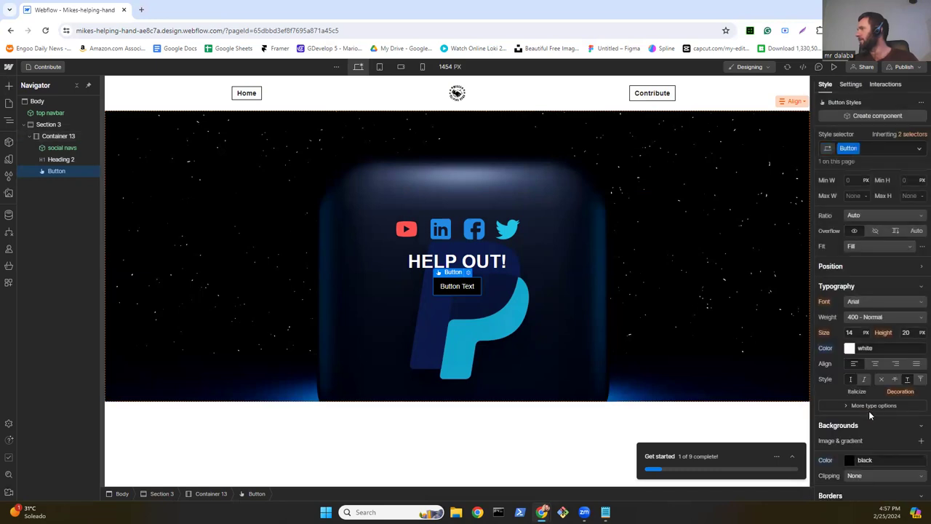
scroll(868, 409, "down", 4)
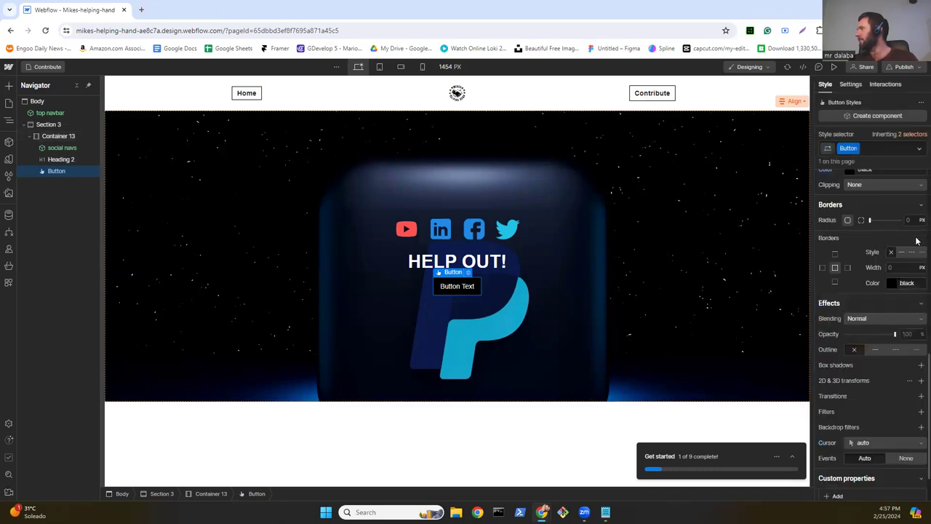
left_click(892, 284)
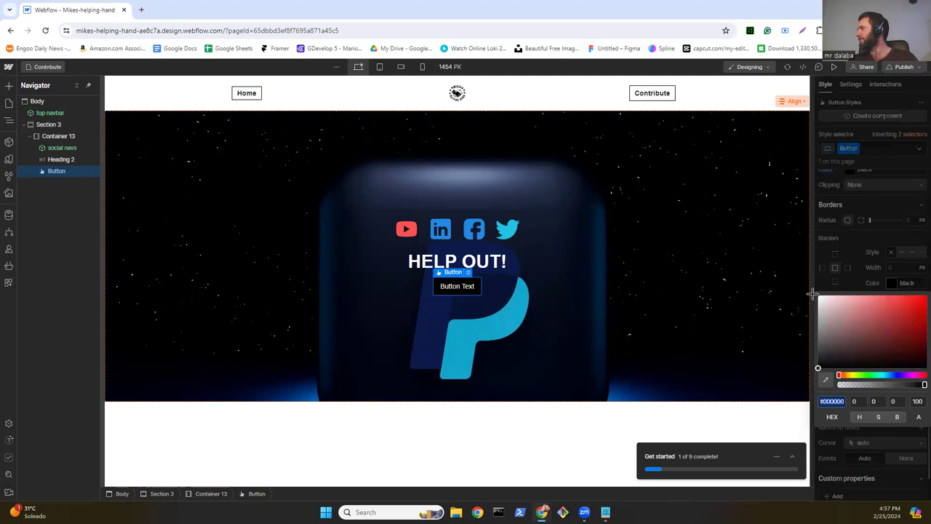
type("ffffff")
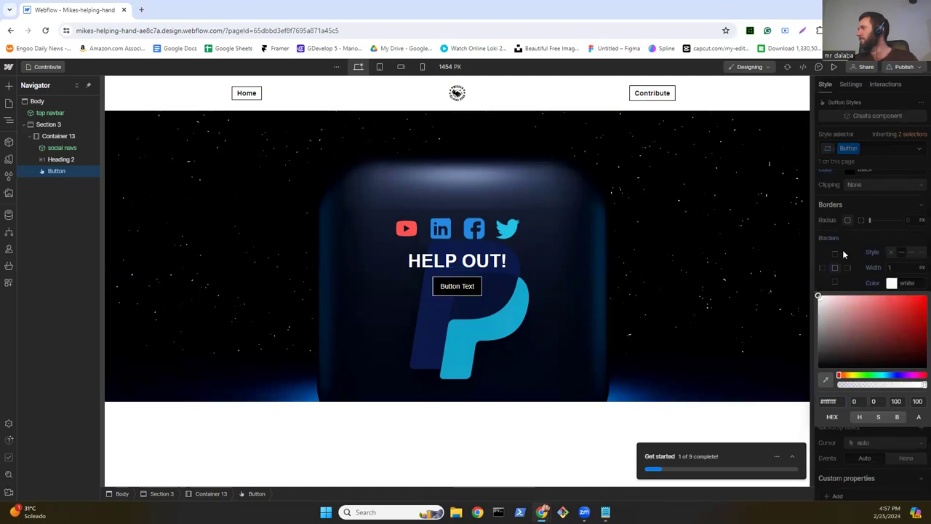
left_click(848, 240)
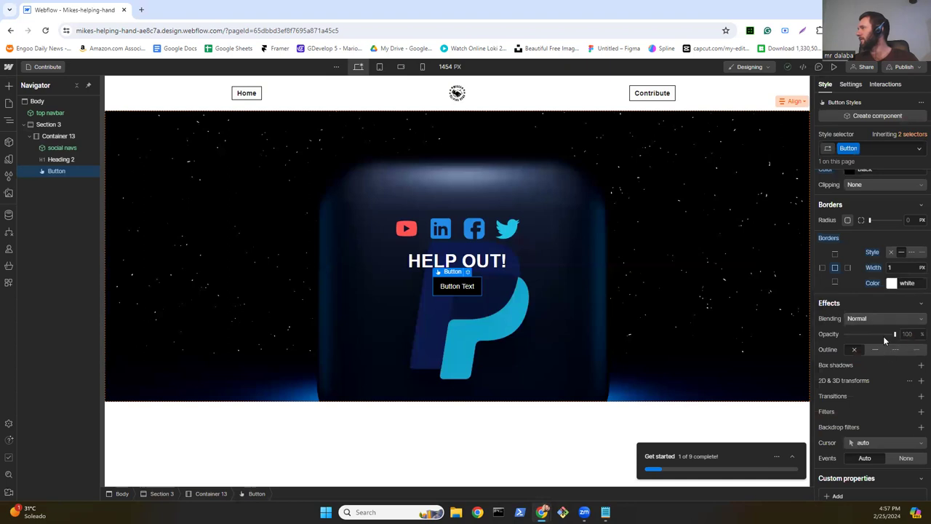
Step: Replace the button's 'Button Text' label with 'Contribute'
double_click(467, 289)
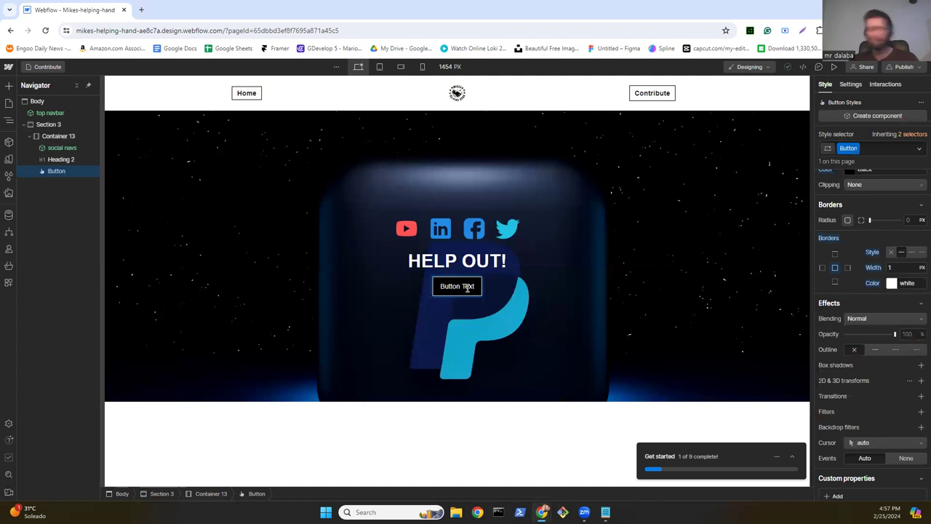
key("ctrl+a")
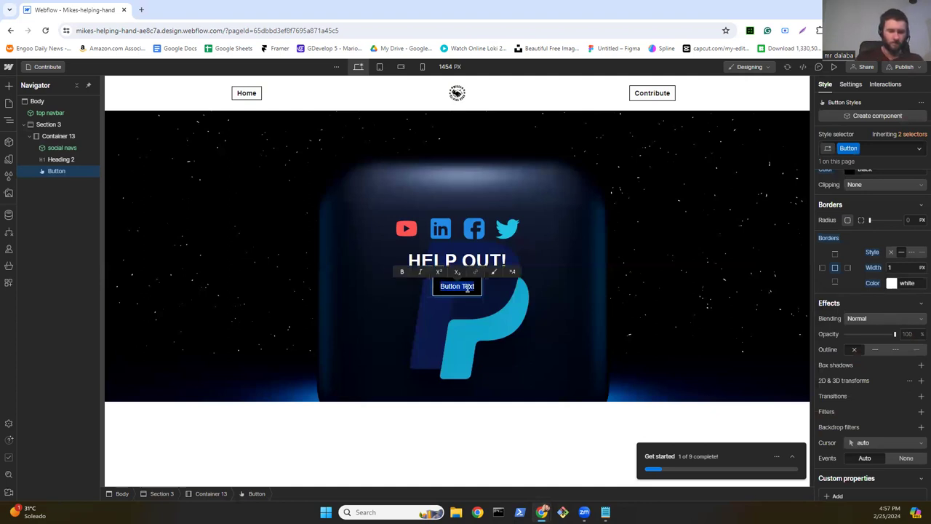
type("contribute")
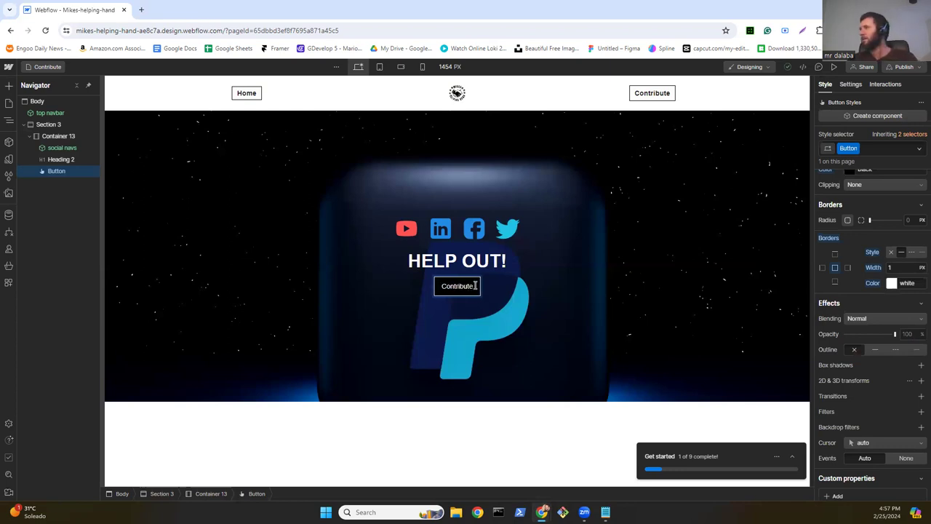
key("Escape")
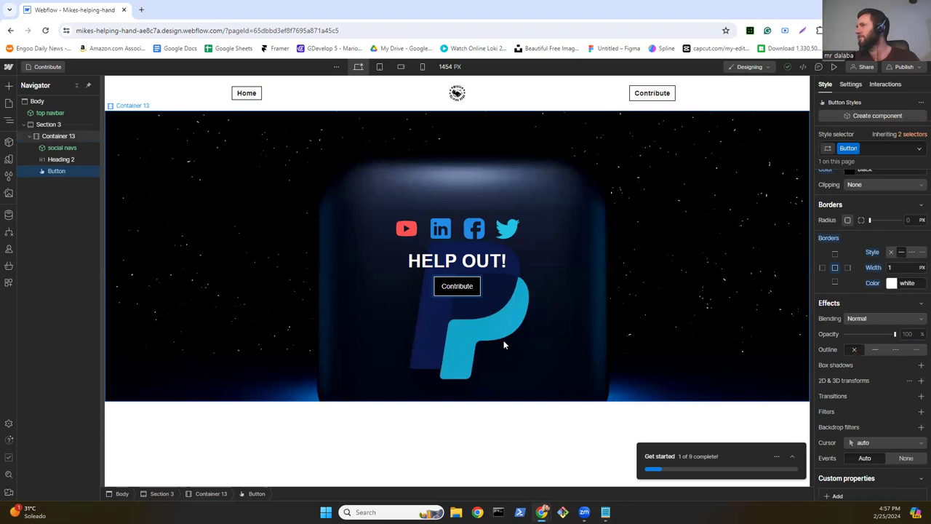
Step: Switch the button to its Hover state and set the hover background to white
left_click(918, 150)
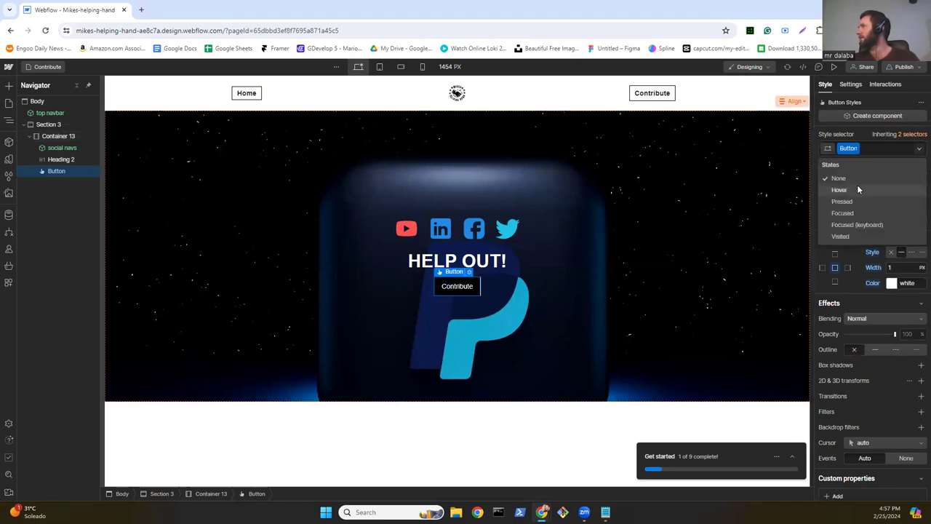
left_click(857, 188)
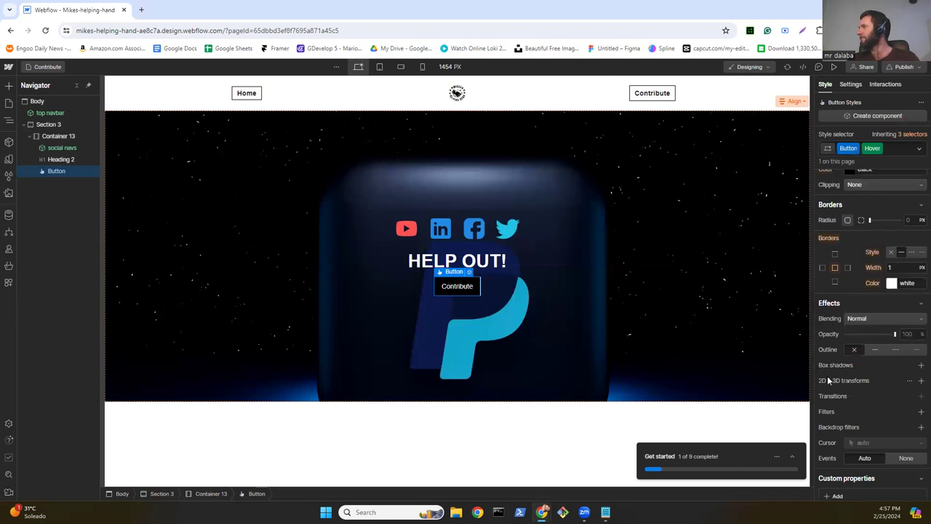
scroll(830, 360, "down", 2)
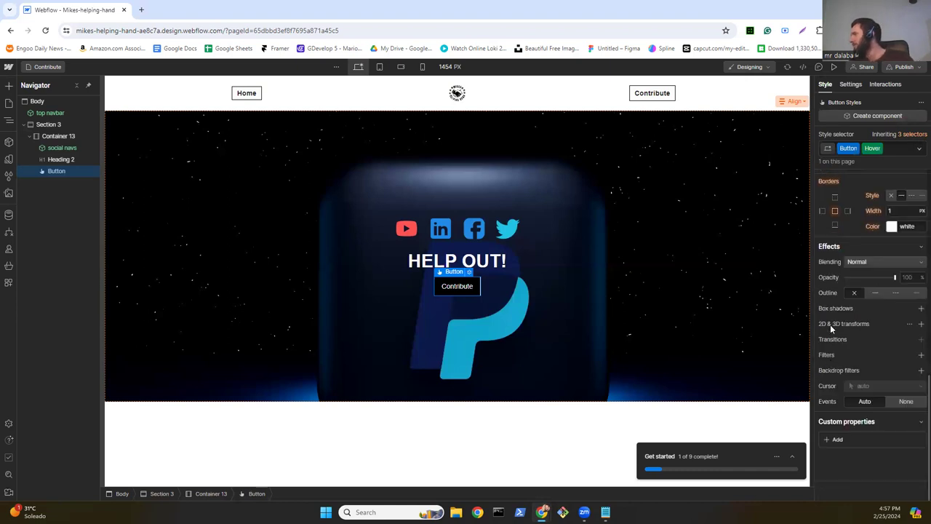
scroll(835, 313, "up", 3)
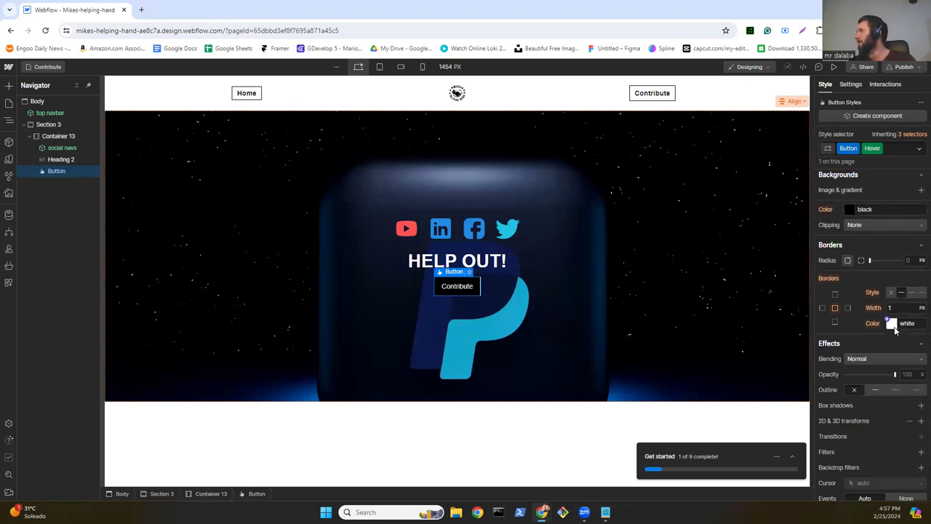
left_click(851, 211)
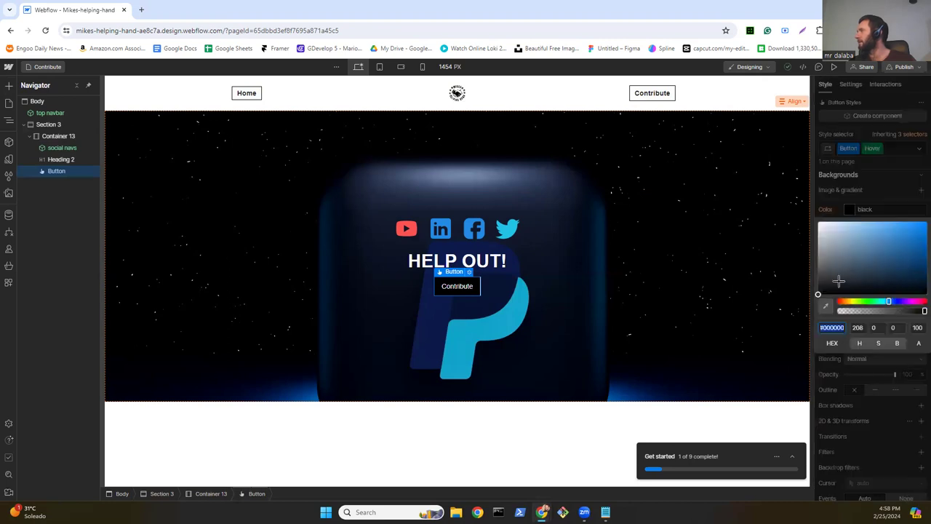
left_click(818, 223)
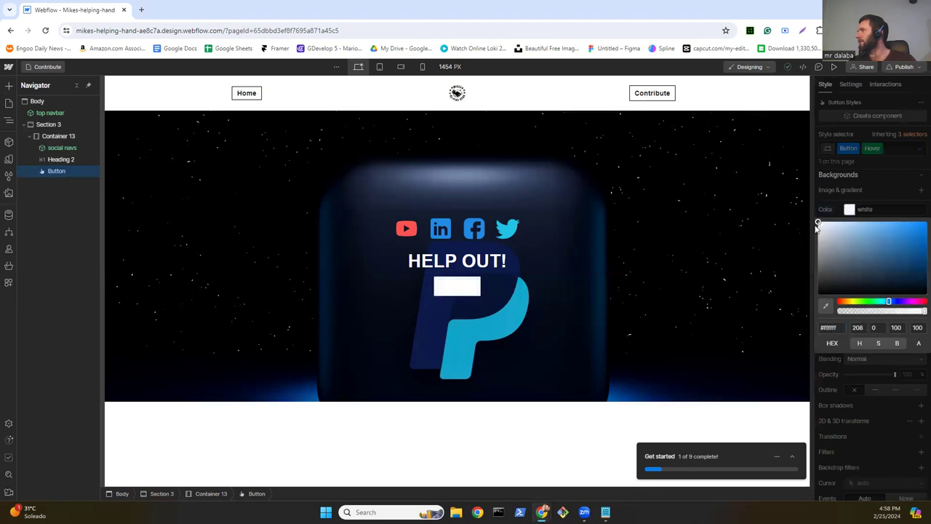
left_click(874, 192)
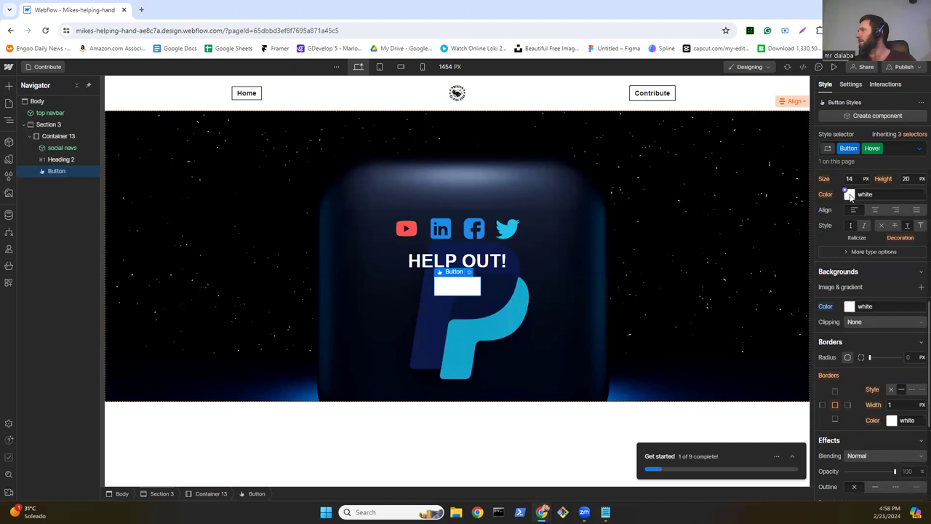
left_click(850, 195)
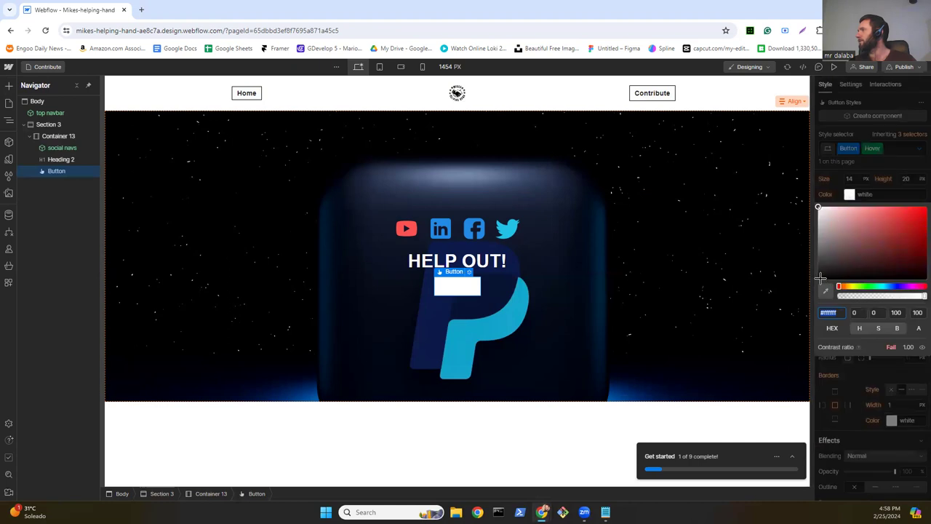